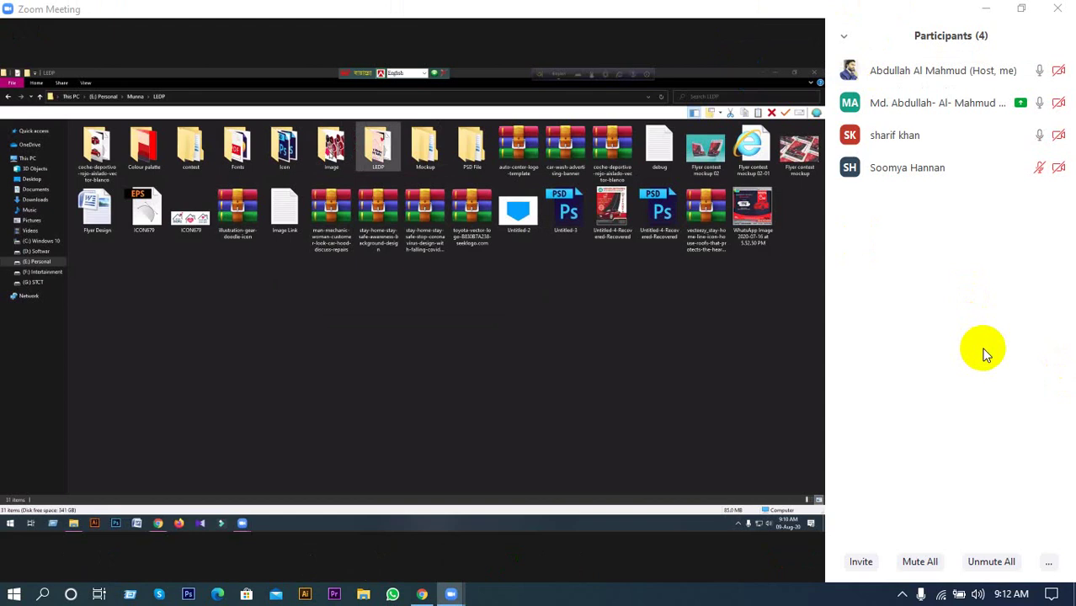
Show the participant's shared screen with the red car-service flyer in Zoom full screen.
mouse_move(648, 19)
click(739, 33)
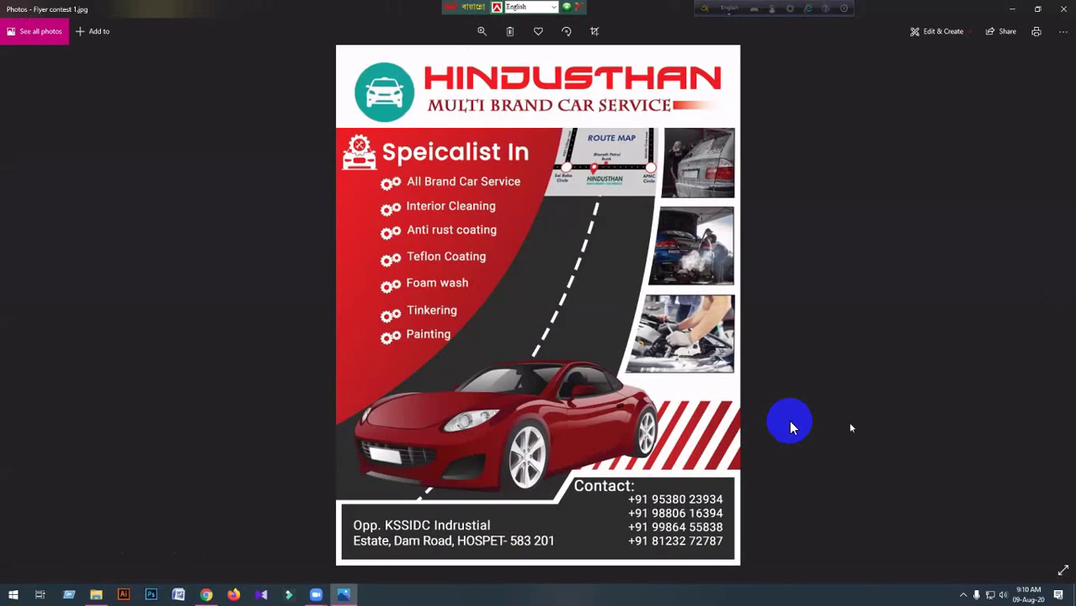
Flip between Flyer contest 1.jpg and Flyer contest 2.jpg in Photos, then switch to Chrome's Facebook window.
key(Right)
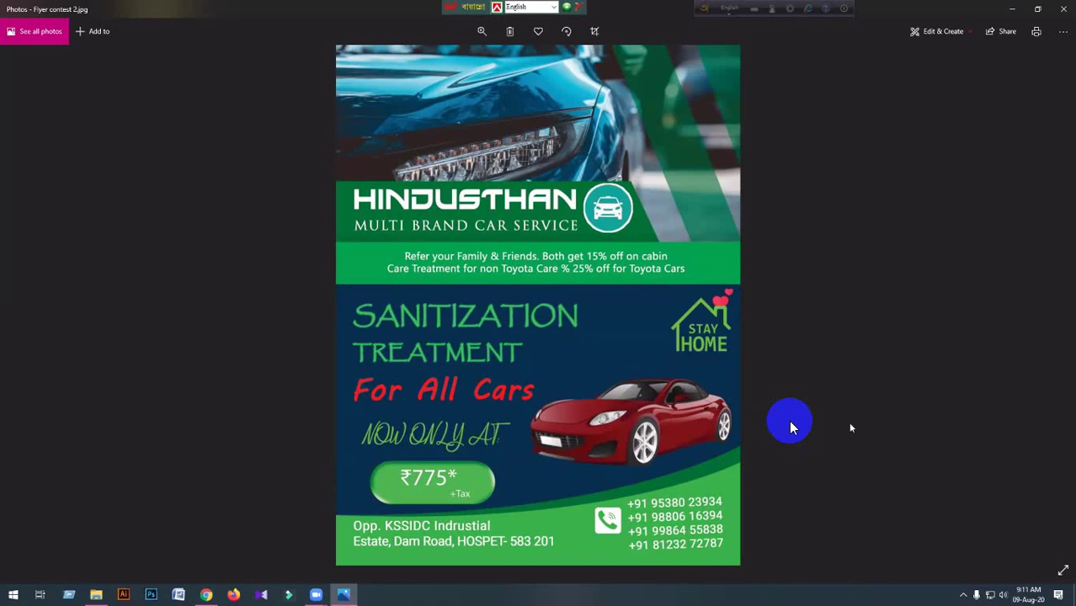
key(Left)
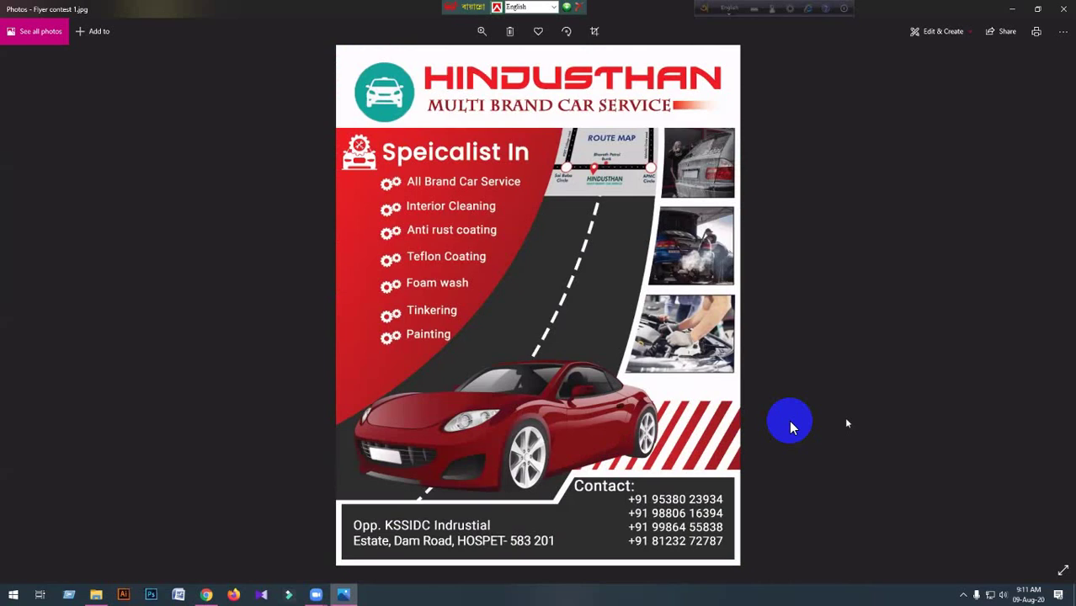
key(Right)
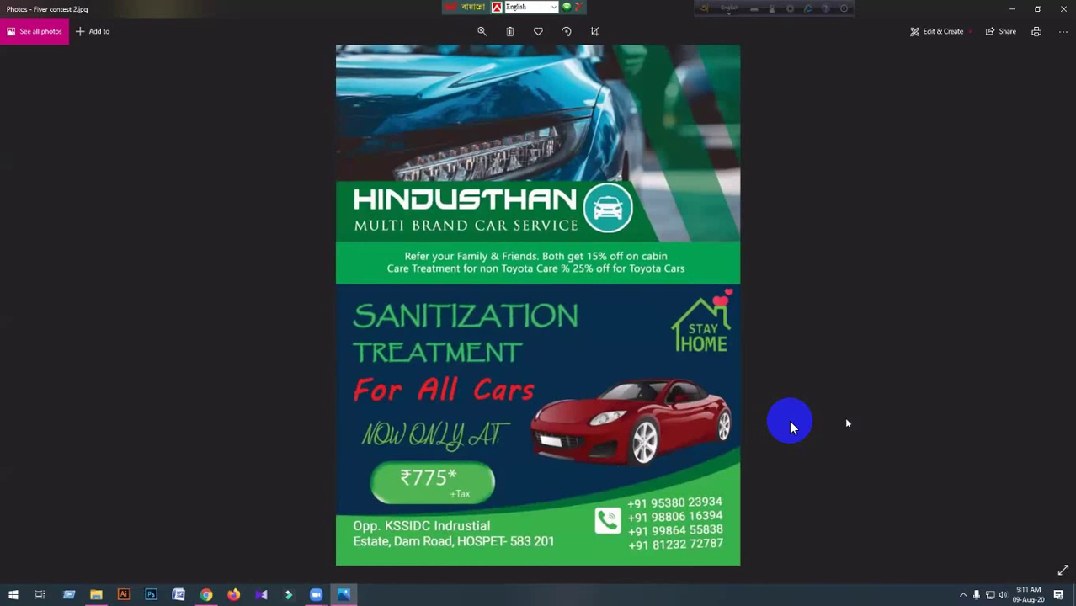
key(Left)
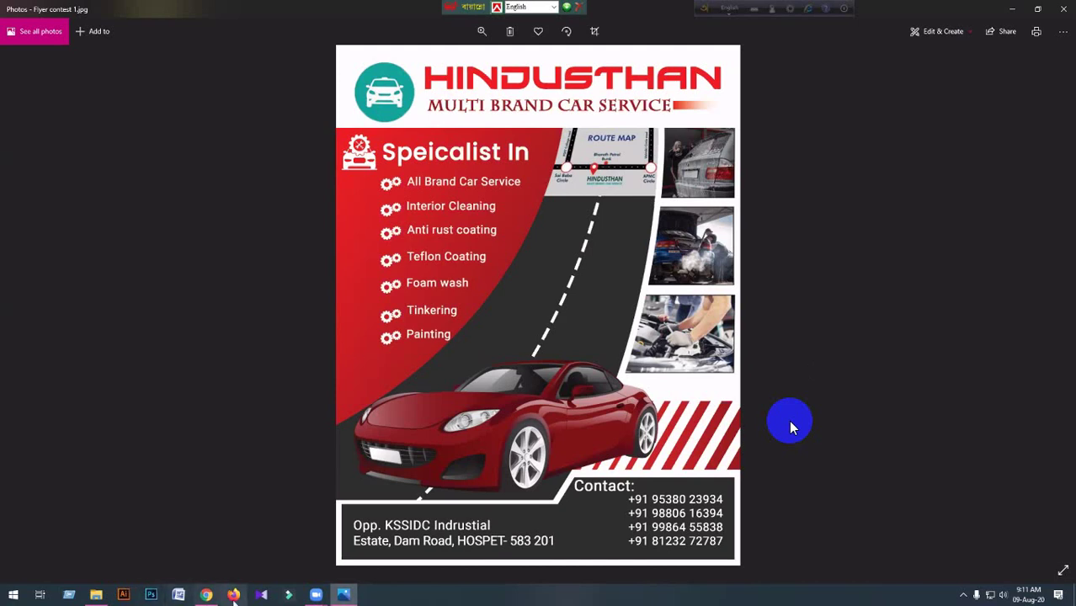
mouse_move(206, 596)
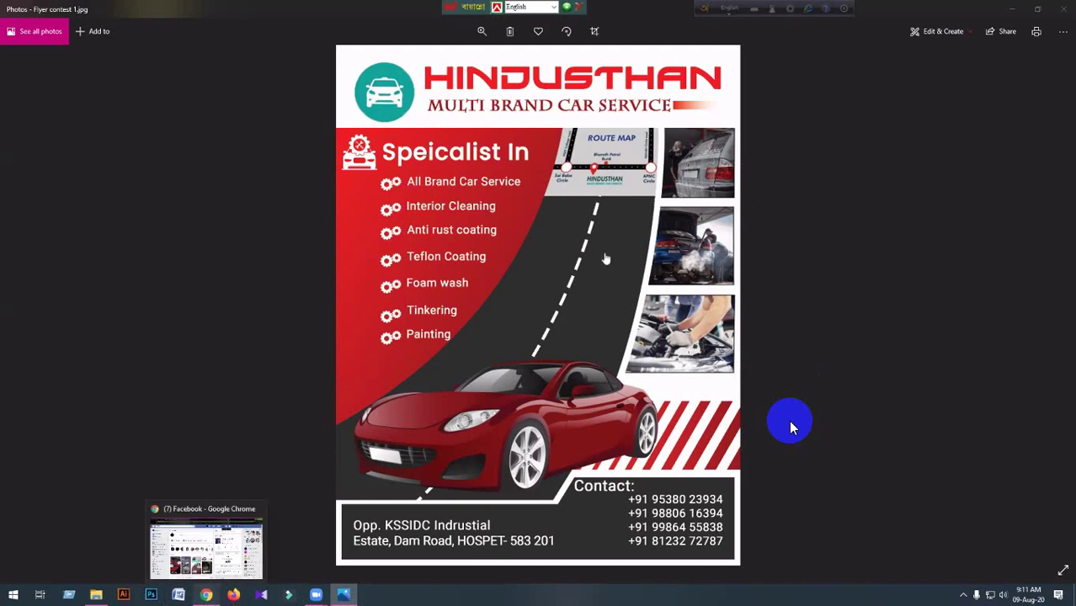
key(alt+Tab)
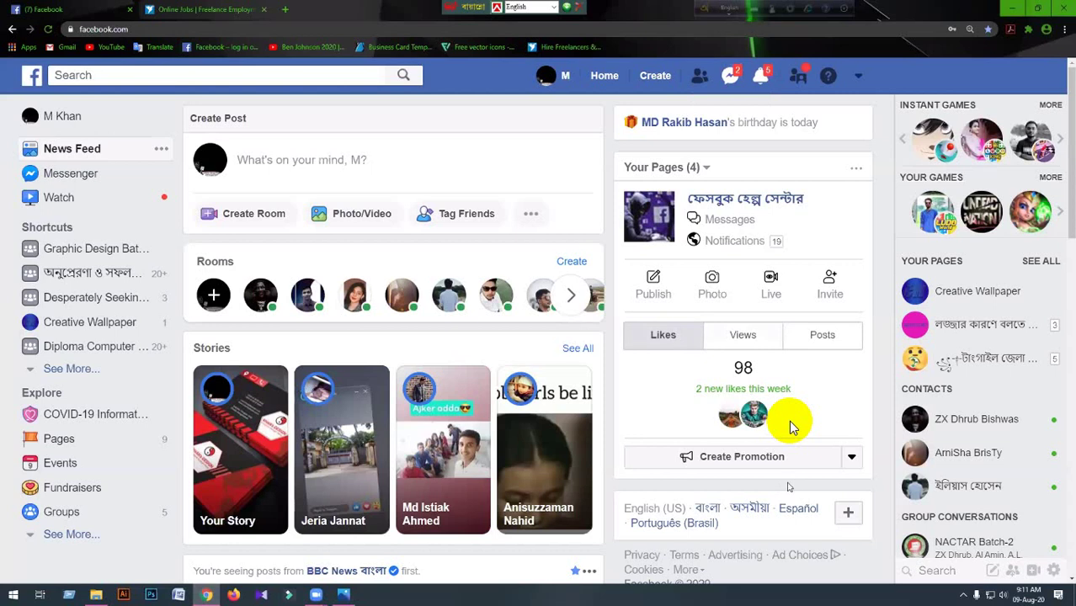
Open the Ledp Lot 6 group chat in Messenger and scroll back through its earlier messages.
key(alt+4)
click(782, 476)
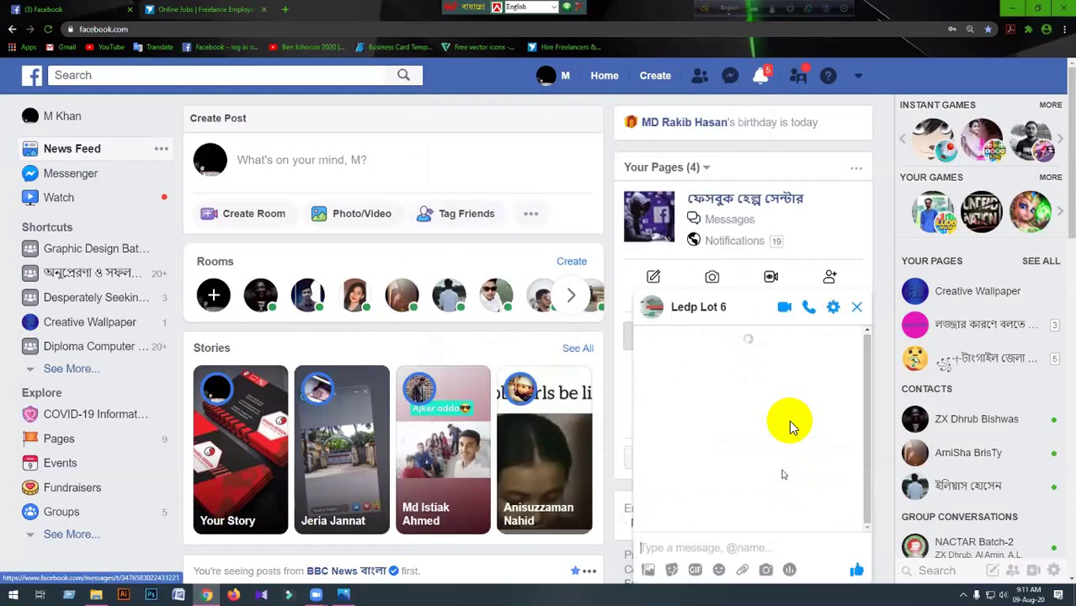
scroll(791, 429, up, 5)
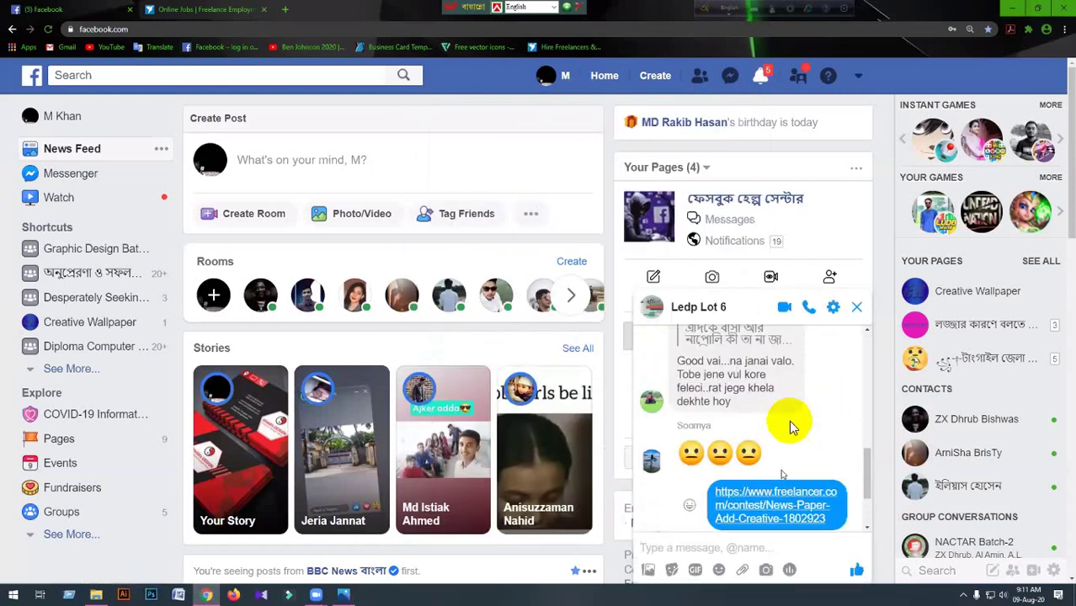
scroll(790, 428, up, 6)
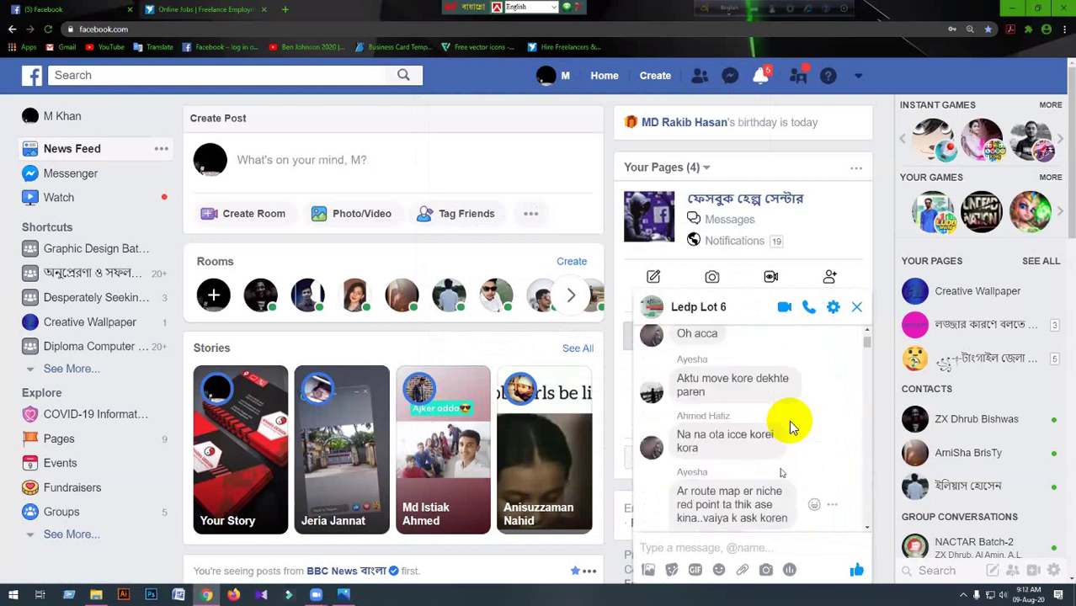
scroll(790, 428, up, 10)
scroll(790, 428, up, 10)
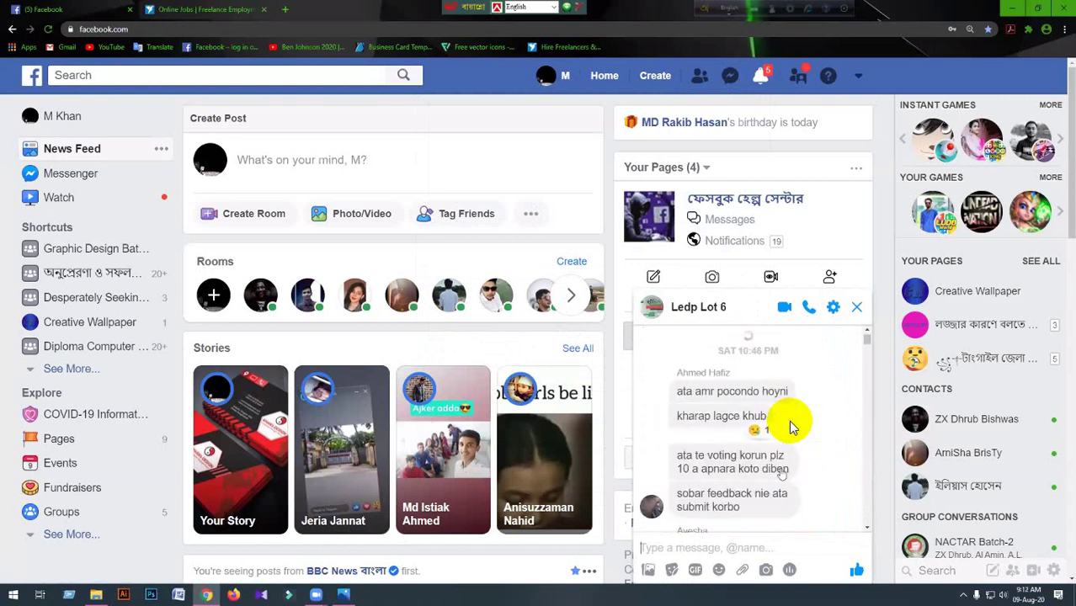
scroll(791, 429, up, 10)
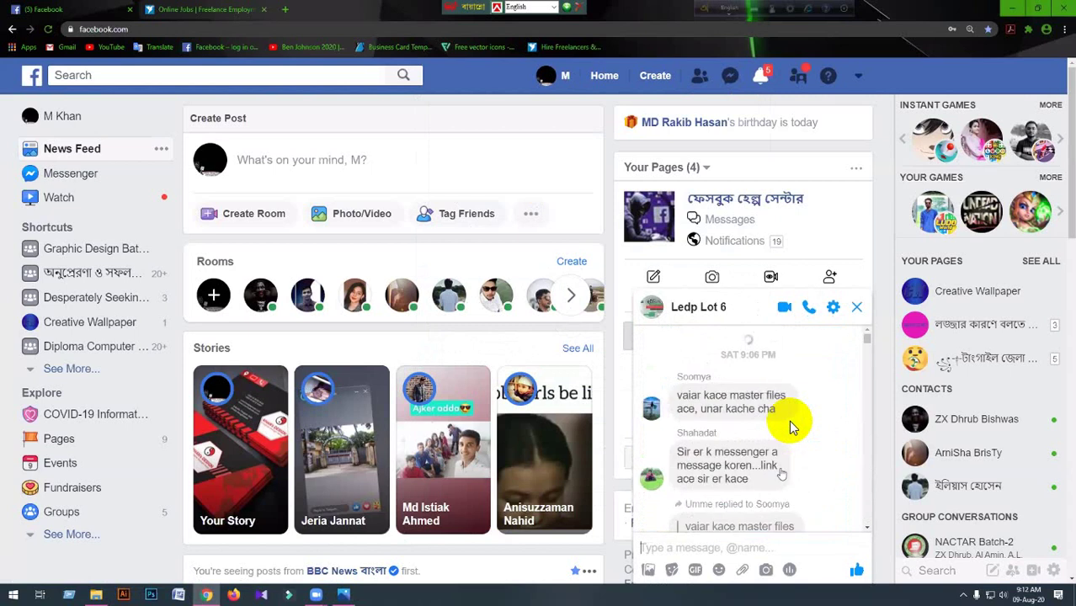
scroll(790, 429, up, 8)
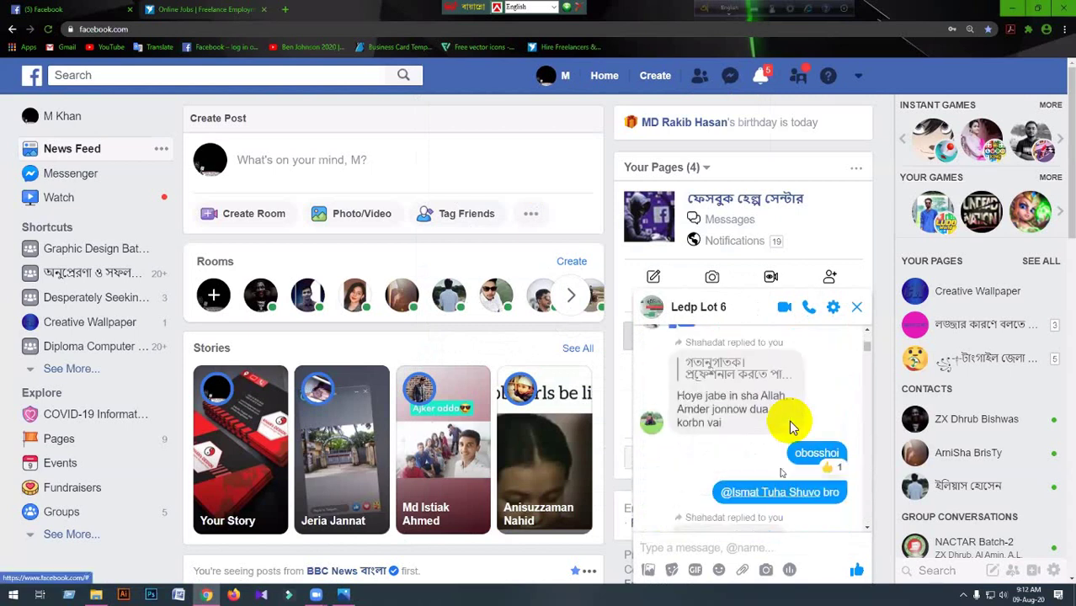
scroll(790, 429, up, 10)
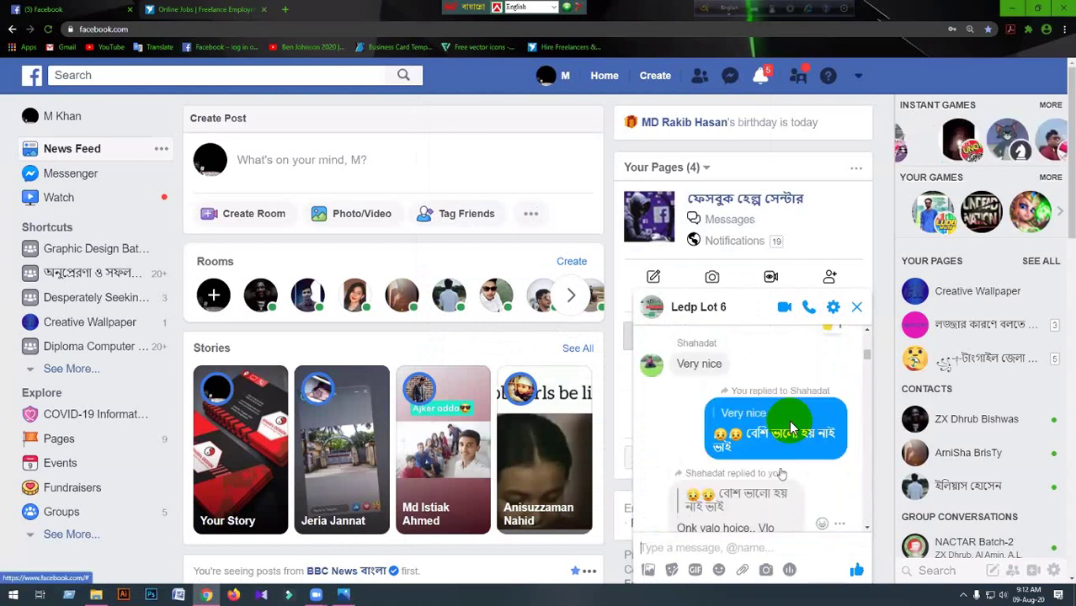
scroll(790, 429, up, 10)
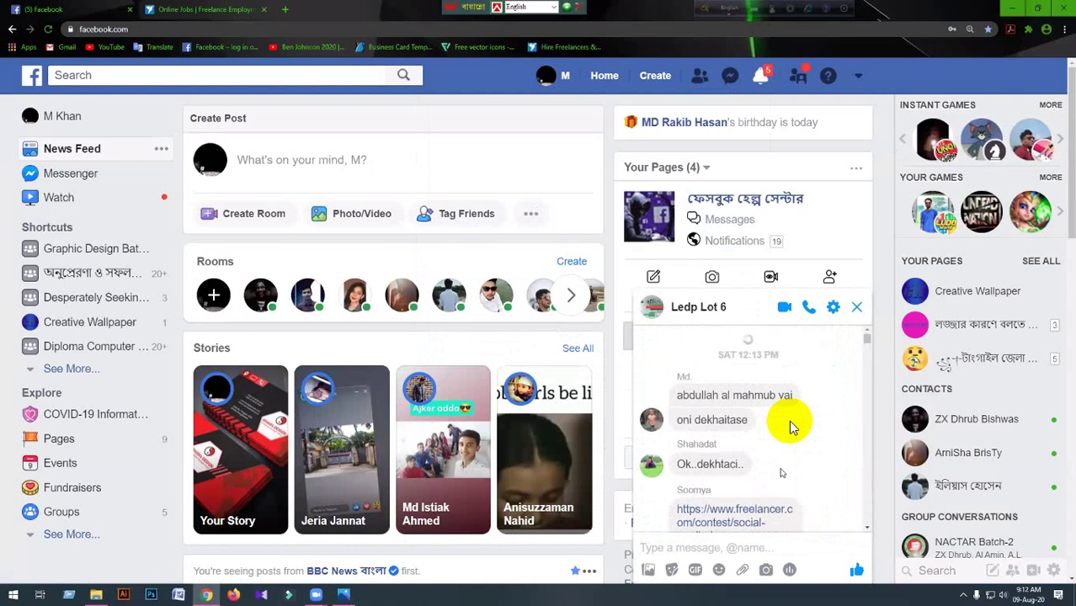
scroll(791, 428, up, 3)
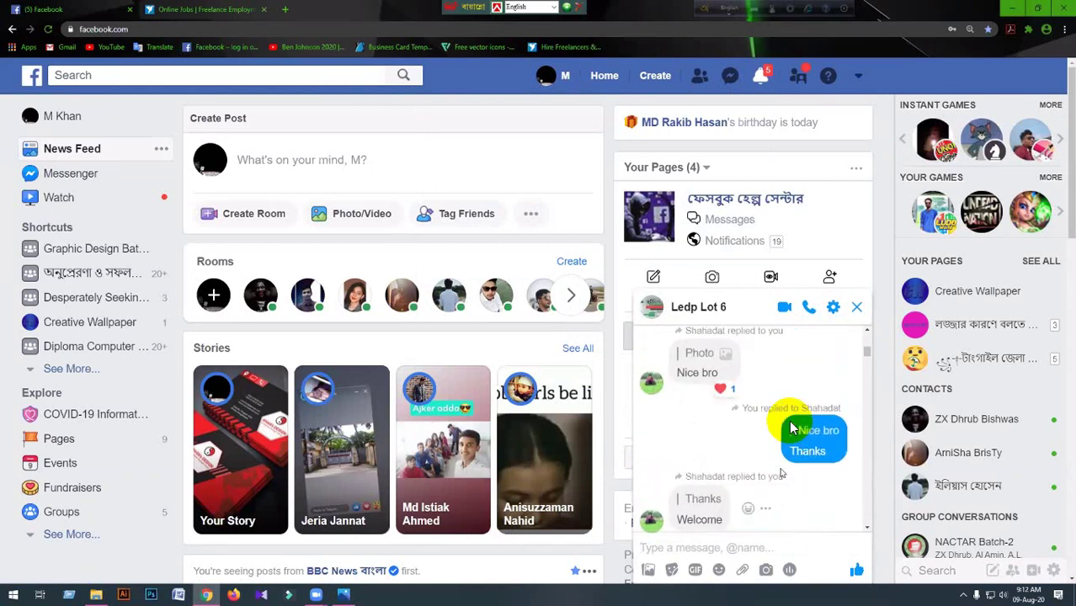
scroll(791, 429, down, 3)
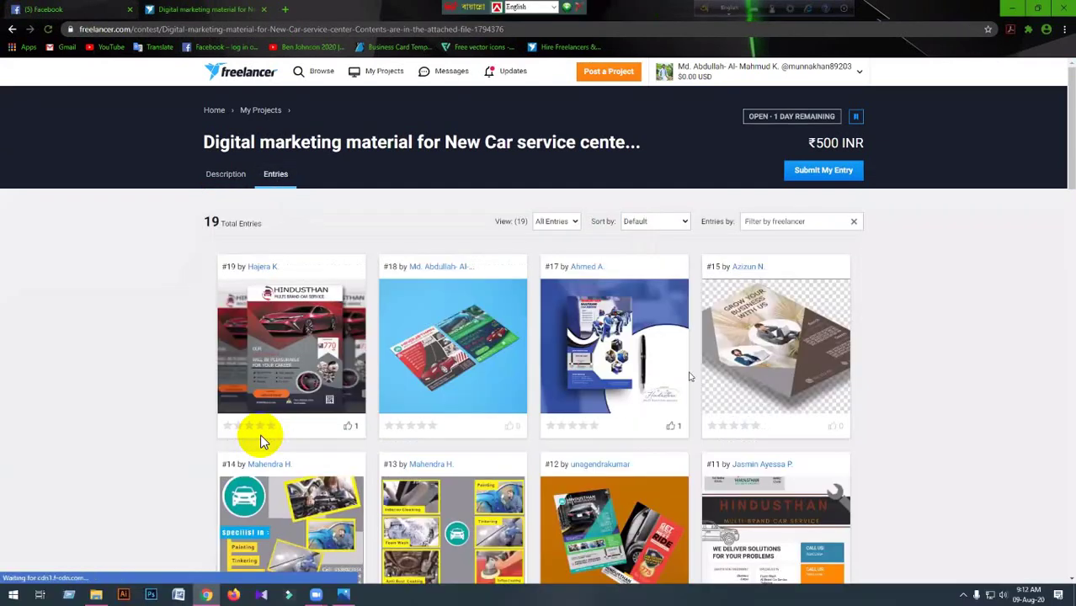
scroll(262, 440, down, 1)
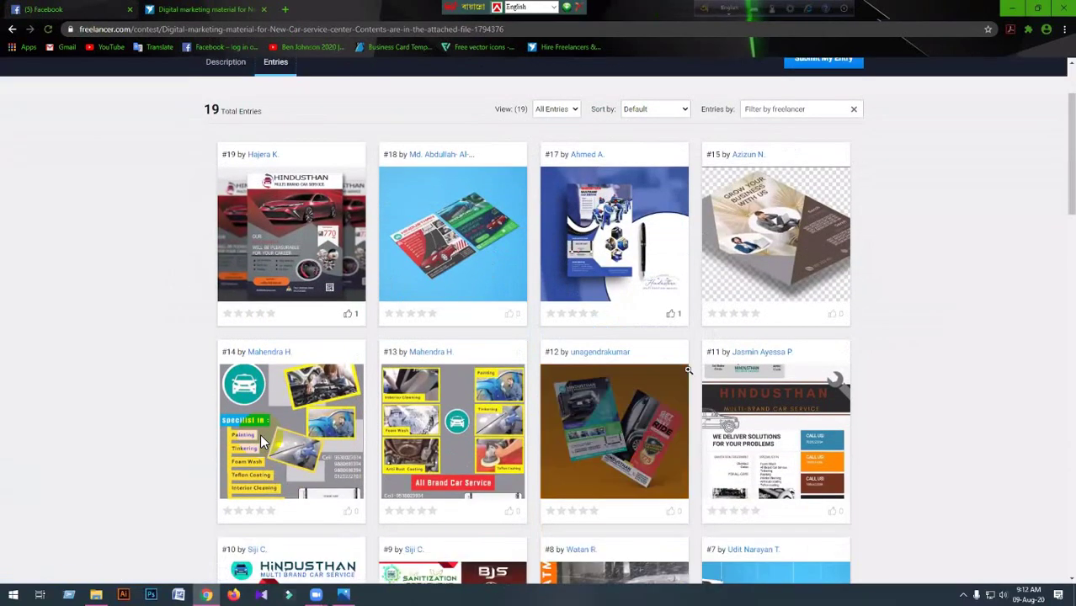
scroll(262, 440, up, 1)
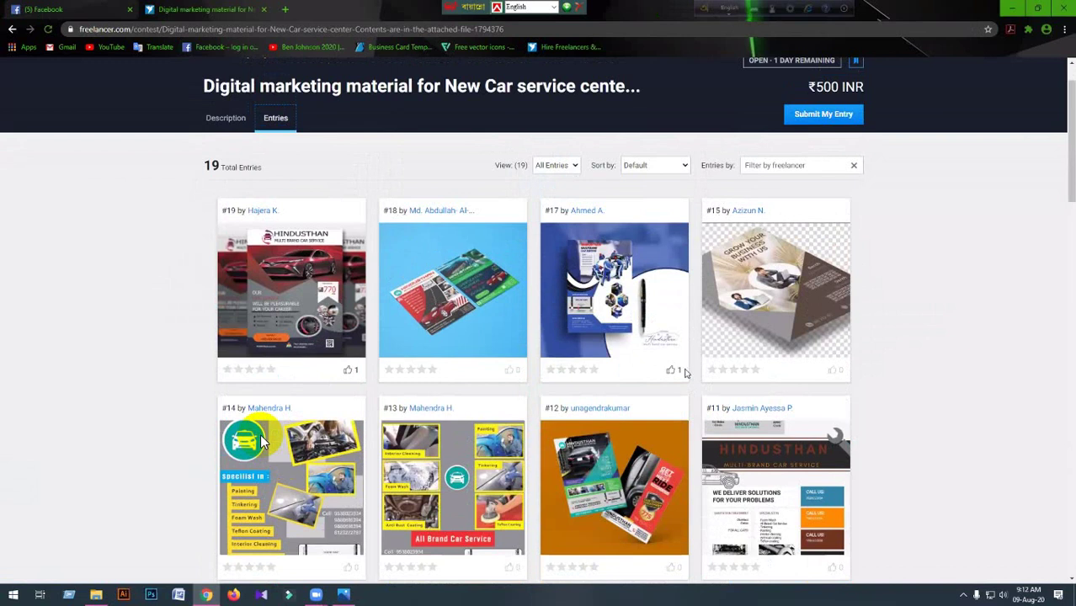
scroll(260, 436, down, 2)
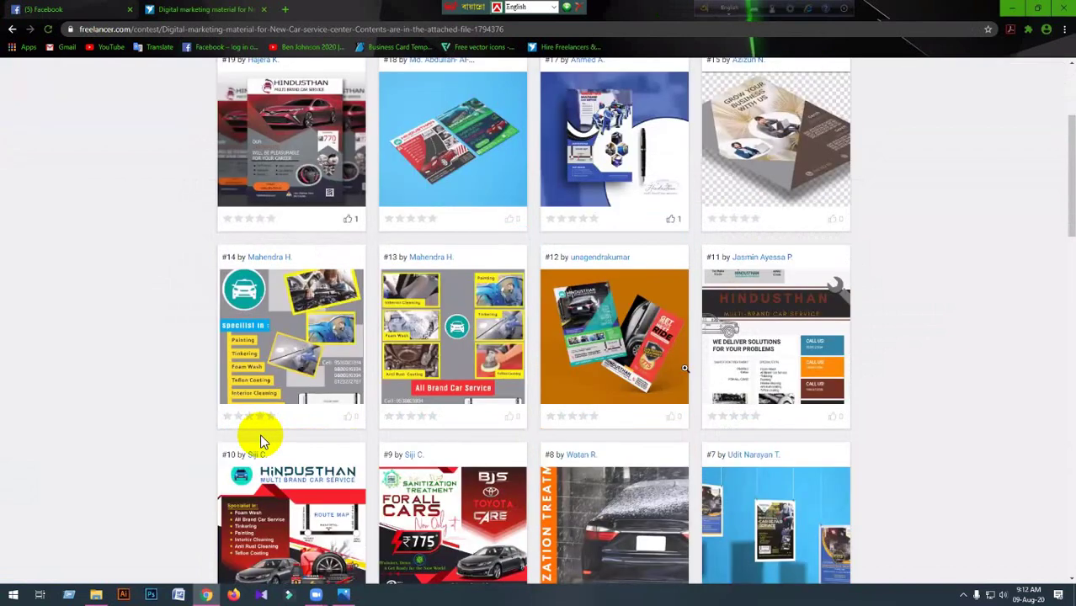
scroll(262, 439, down, 1)
scroll(261, 440, down, 4)
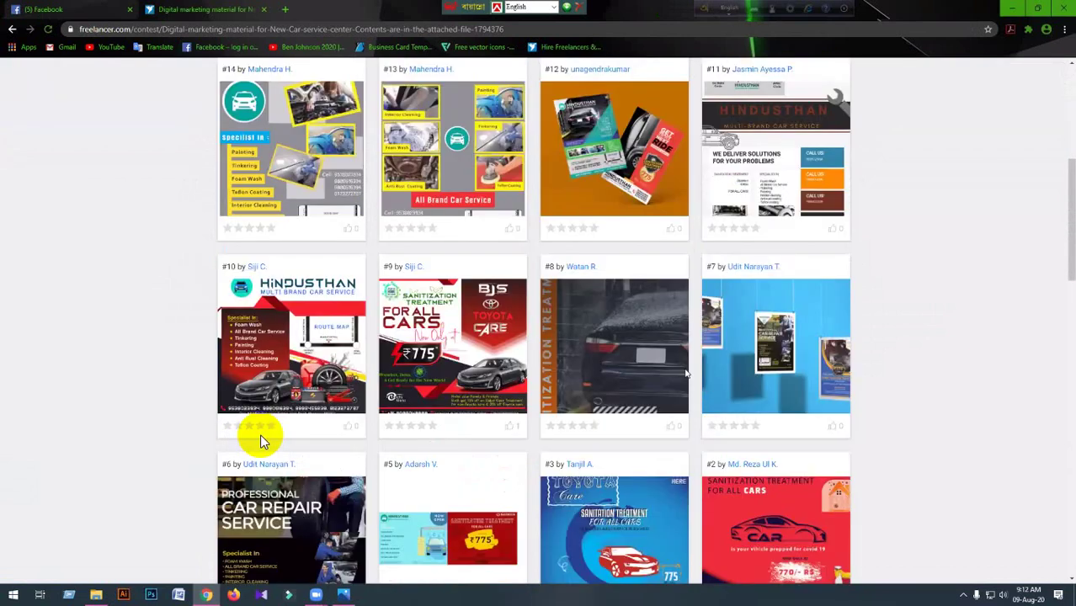
scroll(260, 438, down, 1)
scroll(260, 438, up, 3)
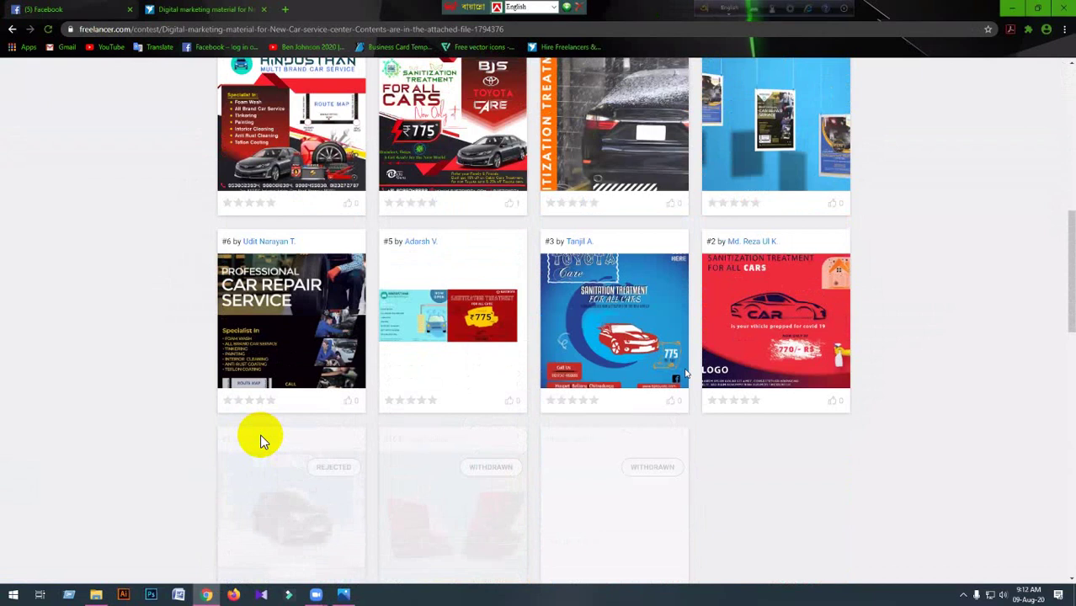
scroll(260, 437, up, 6)
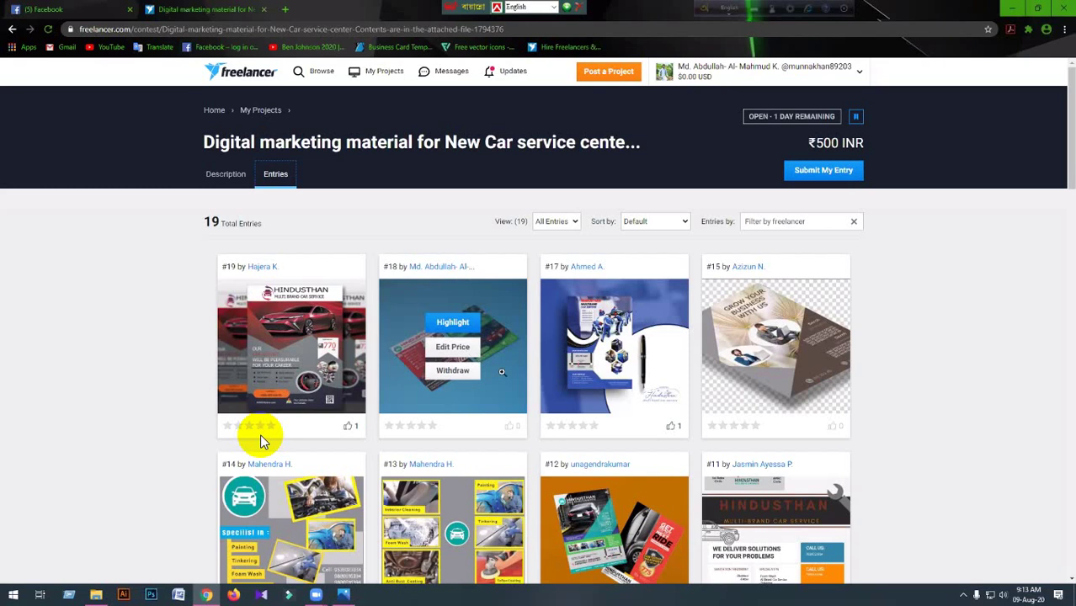
Open contest entry #17 in the full-size viewer and step forward to entry #19 of 19.
click(668, 378)
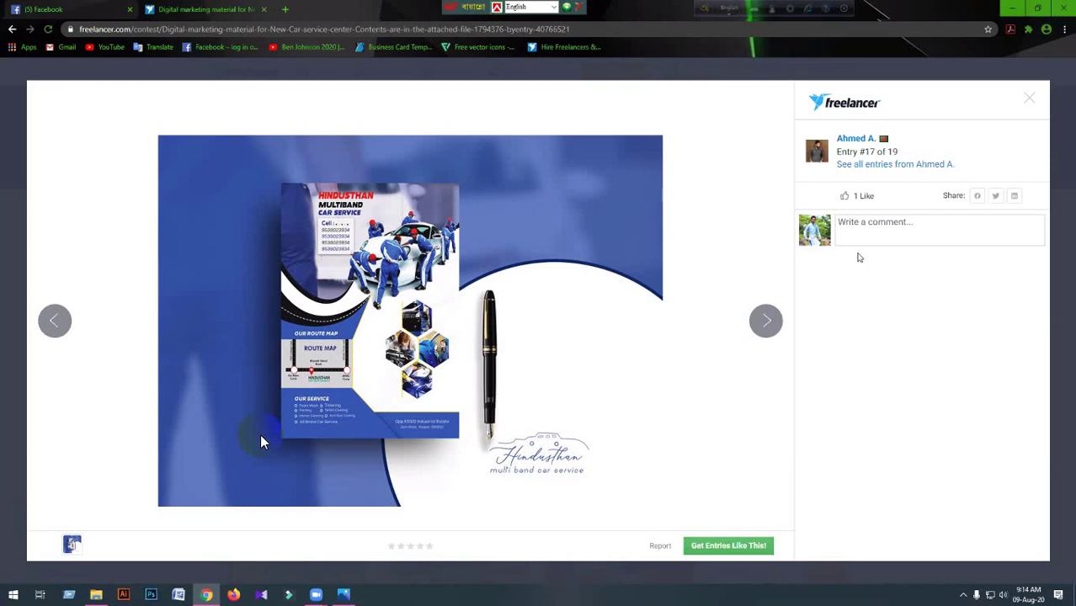
click(53, 322)
click(52, 321)
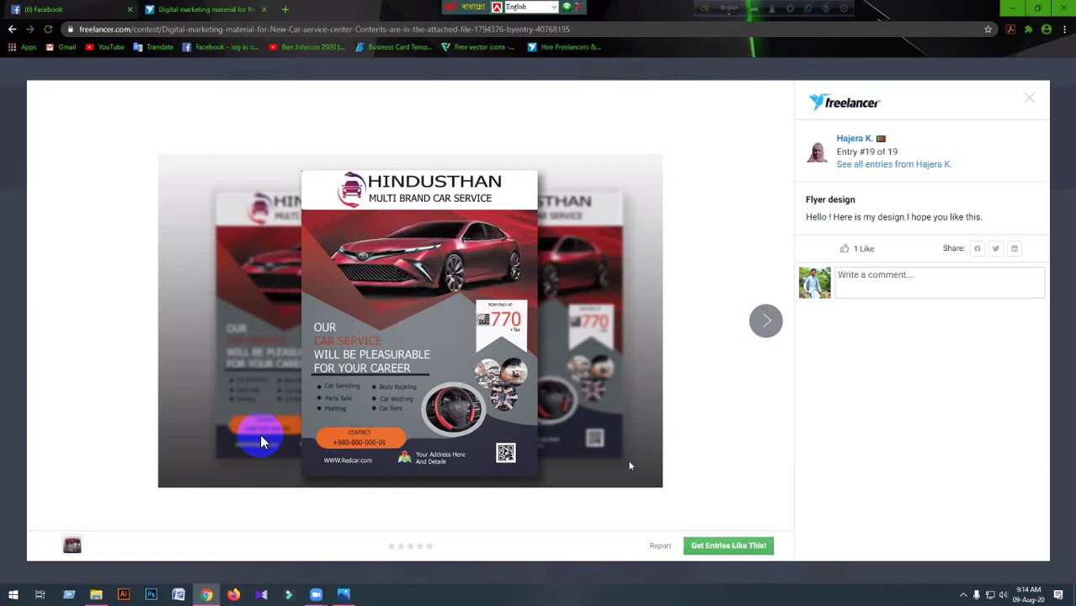
View contest entry #18, the red and green Hindusthan flyer pair, then launch Photoshop.
mouse_move(206, 595)
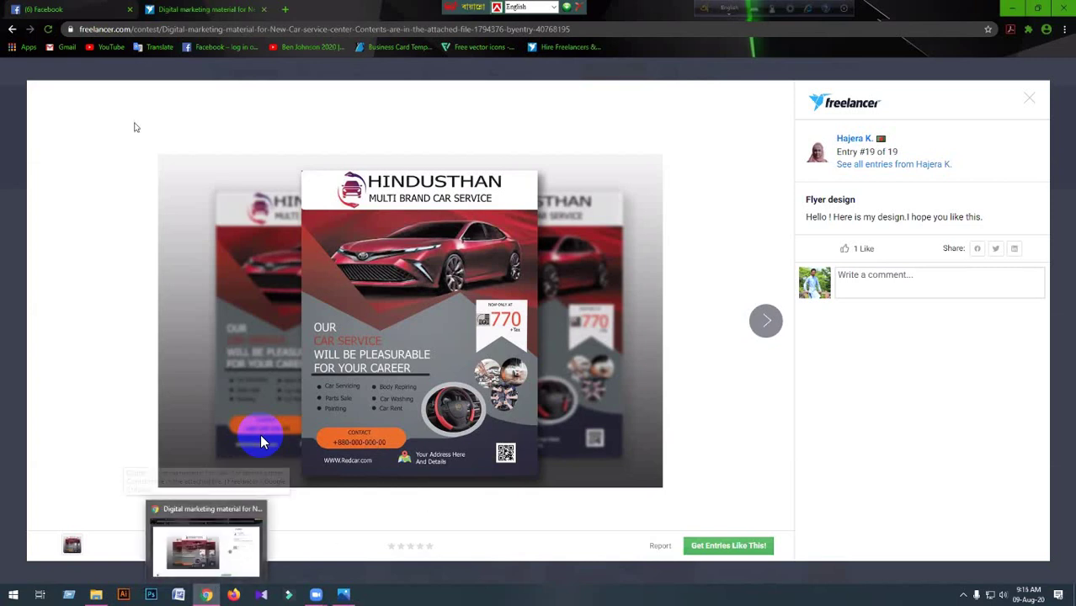
click(758, 332)
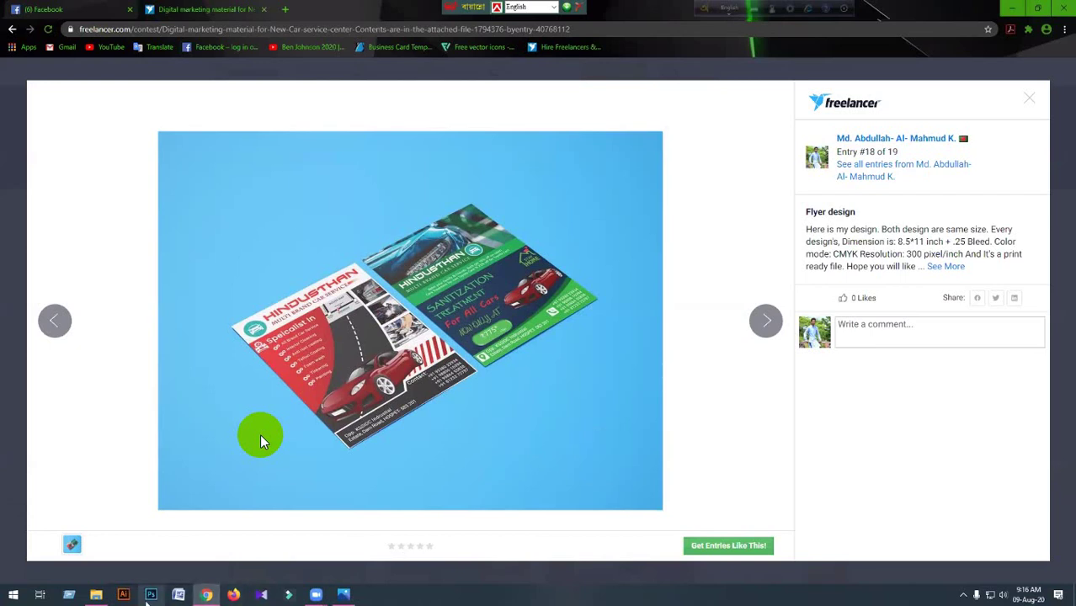
click(150, 595)
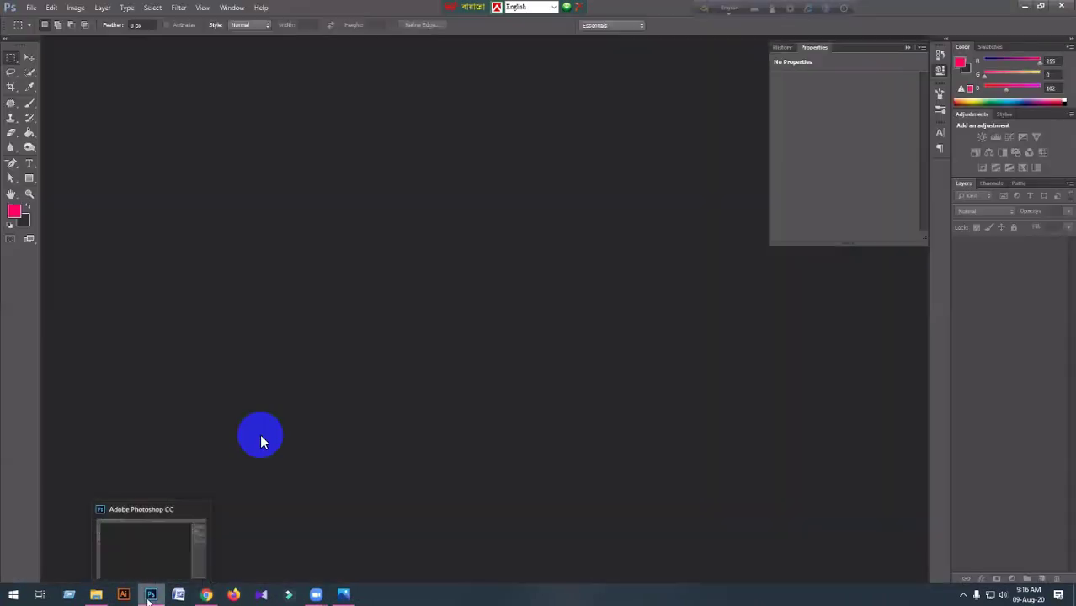
Switch from the empty Photoshop workspace back to Freelancer's entry #18 in Chrome.
key(alt+Tab)
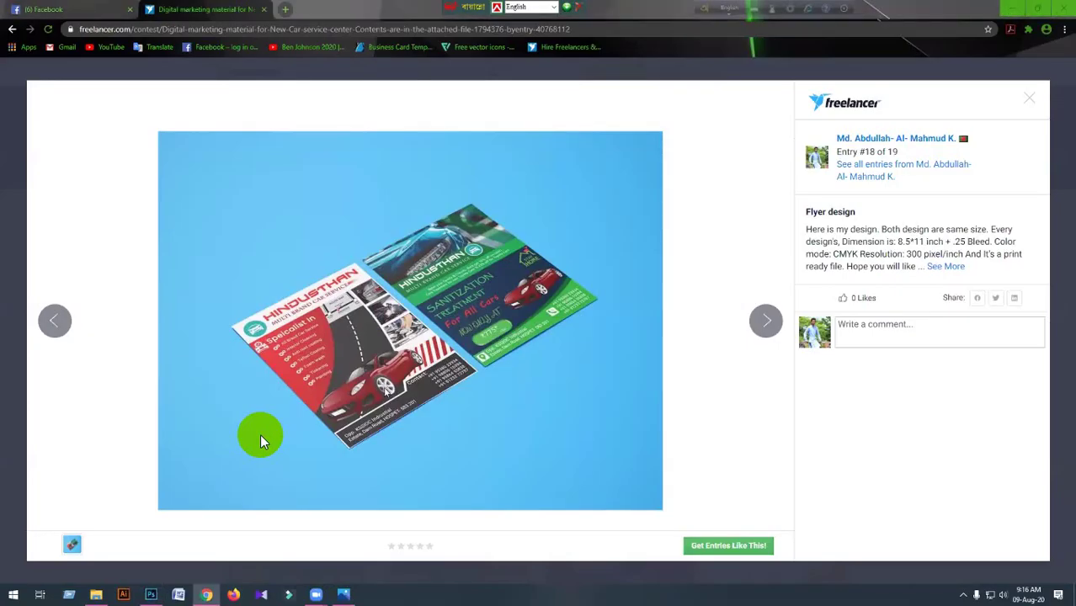
Close the entry viewer and scroll down the Freelancer entries grid.
click(1030, 100)
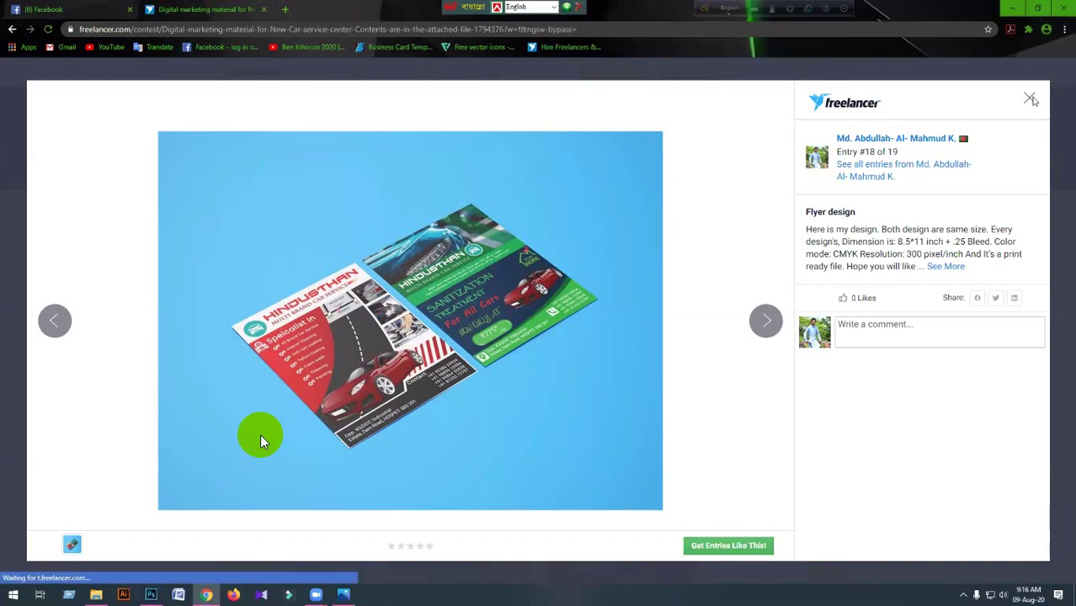
scroll(261, 442, down, 3)
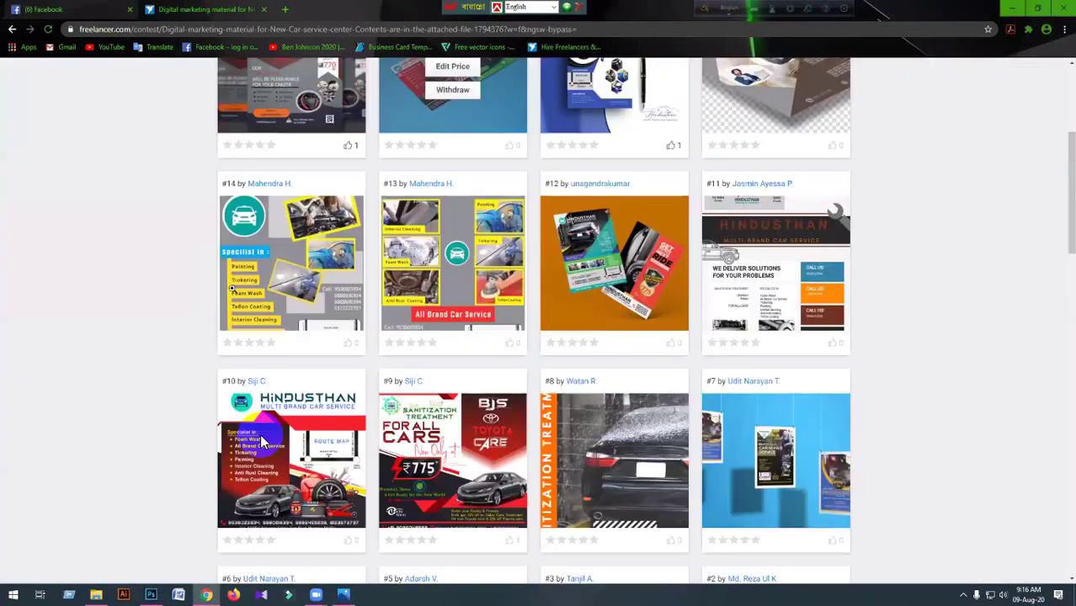
scroll(261, 442, down, 2)
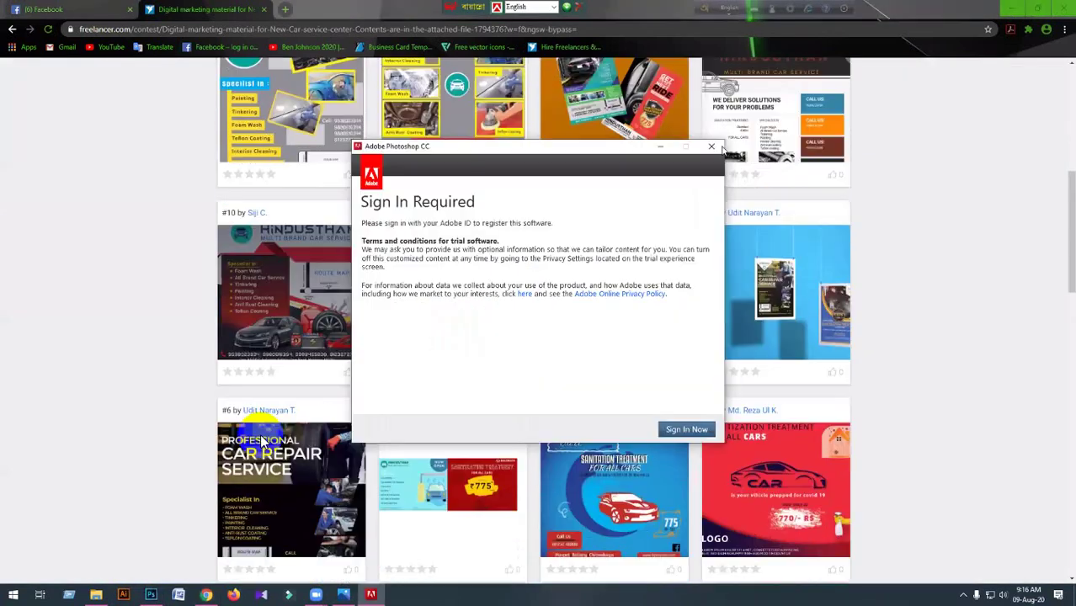
Quit Photoshop from its Sign In prompt and open contest entry #10 in the viewer.
click(713, 148)
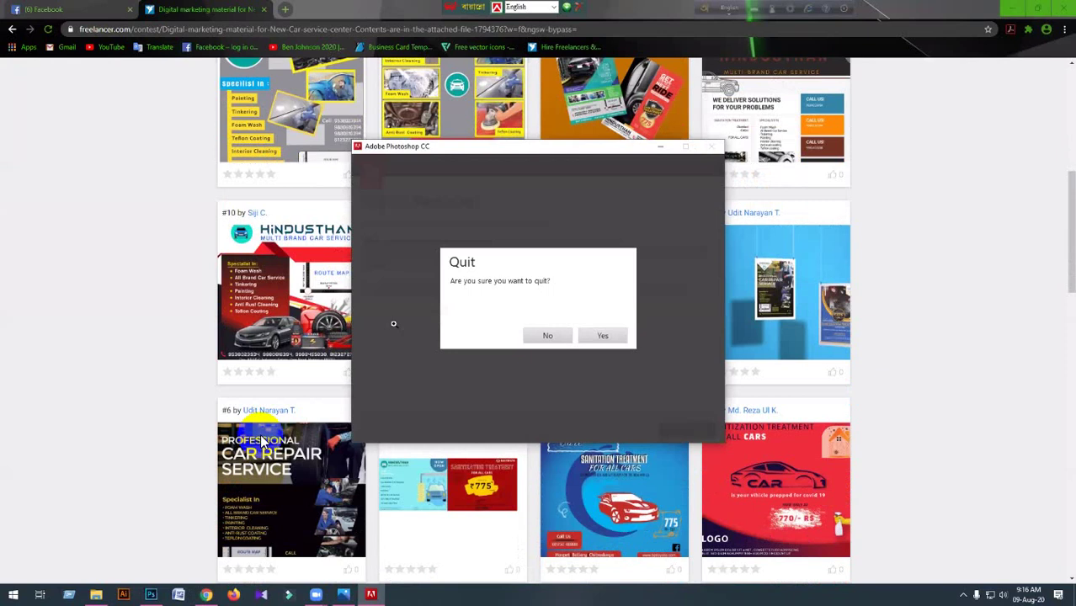
key(Return)
click(529, 341)
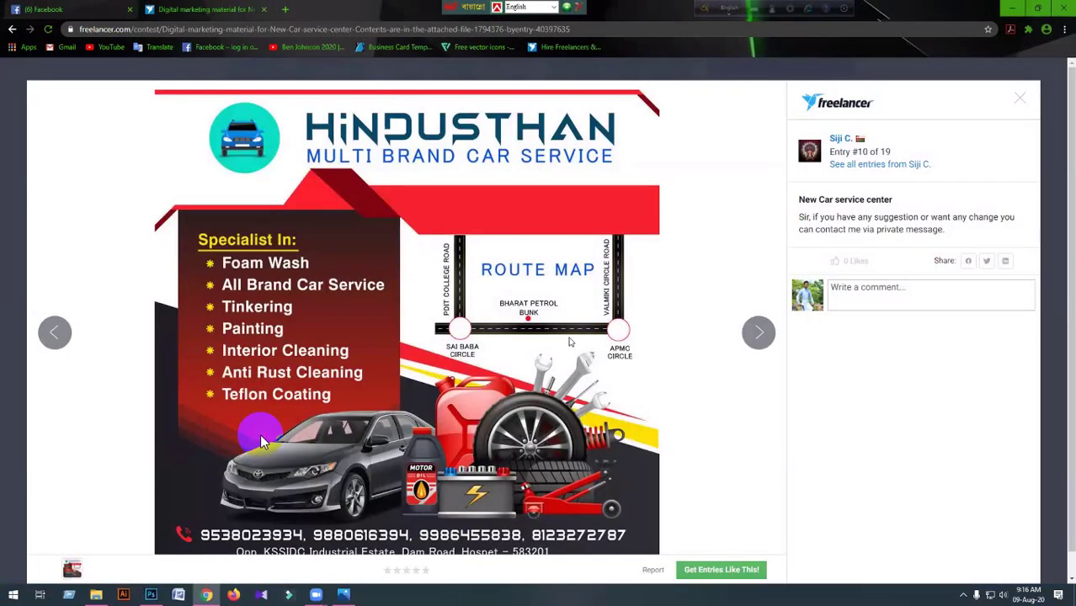
Look over entry #10, close its viewer, and scroll back to the top of the entries grid.
scroll(569, 342, down, 1)
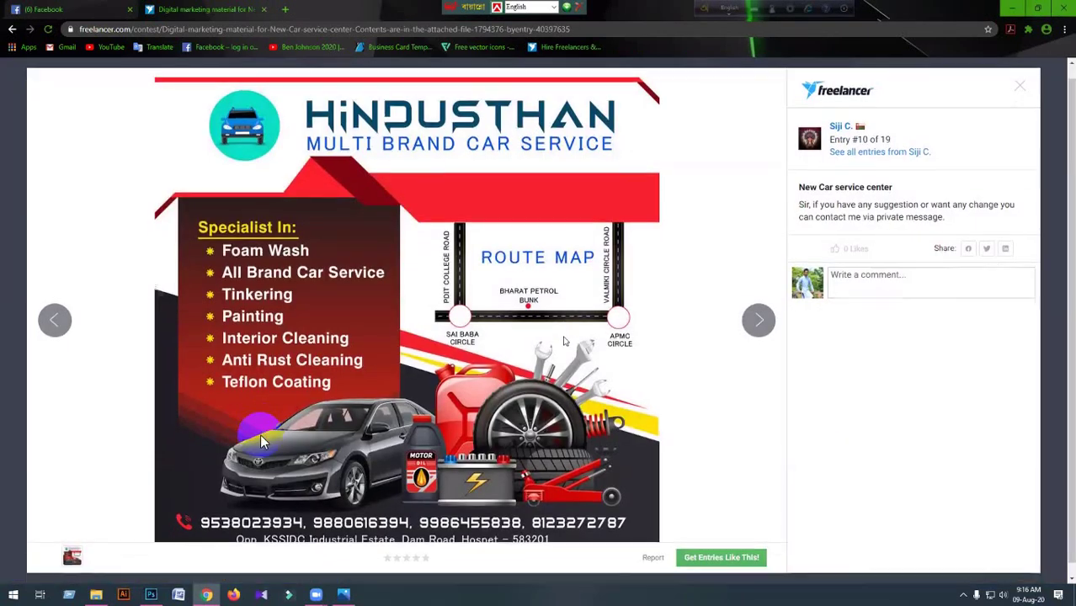
scroll(565, 341, up, 1)
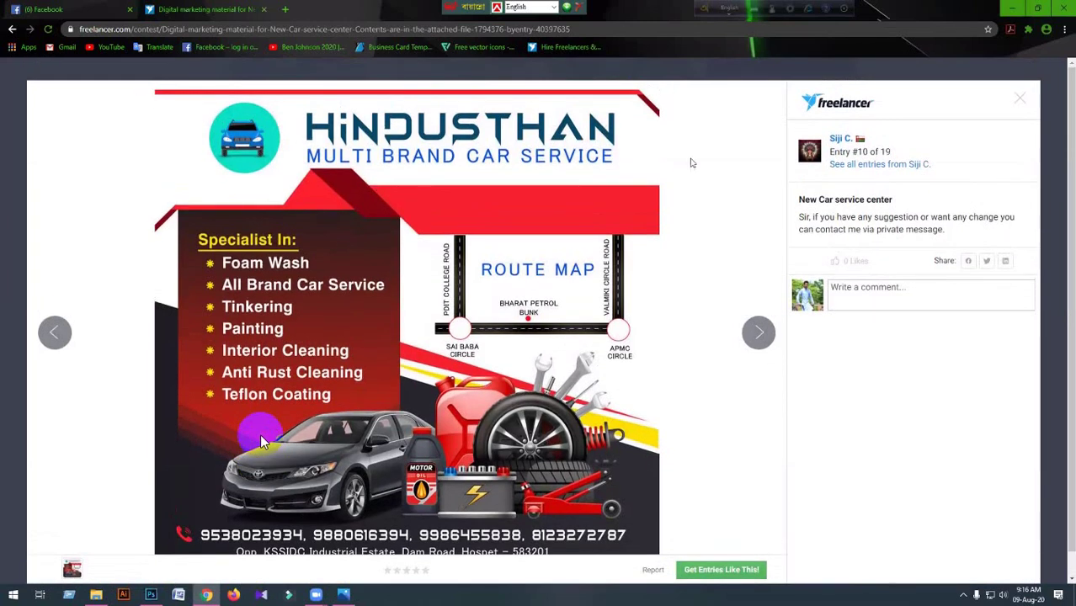
scroll(401, 347, down, 1)
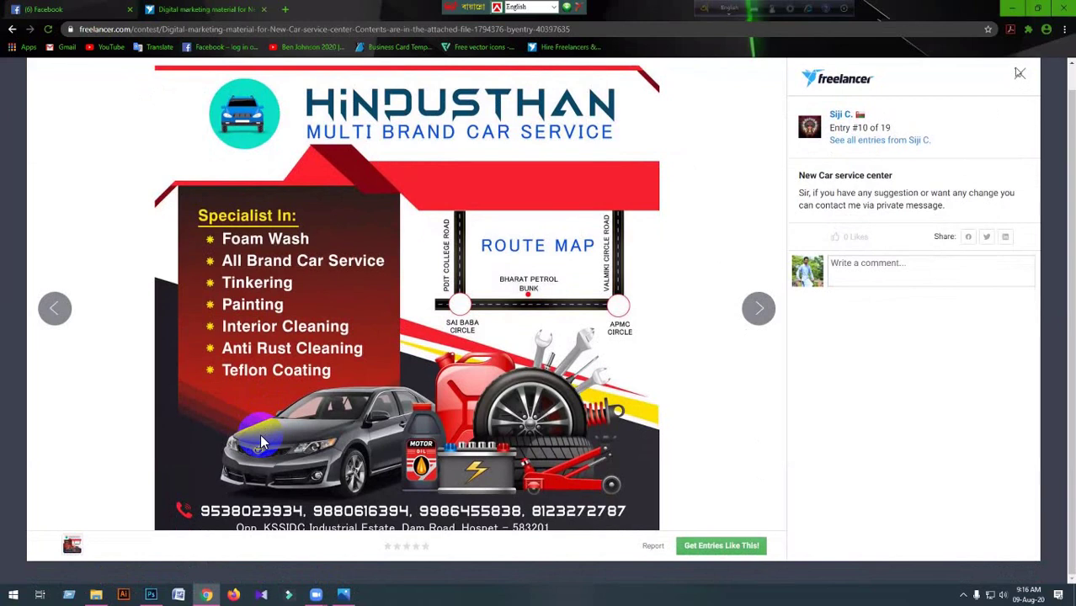
key(Escape)
scroll(262, 444, up, 4)
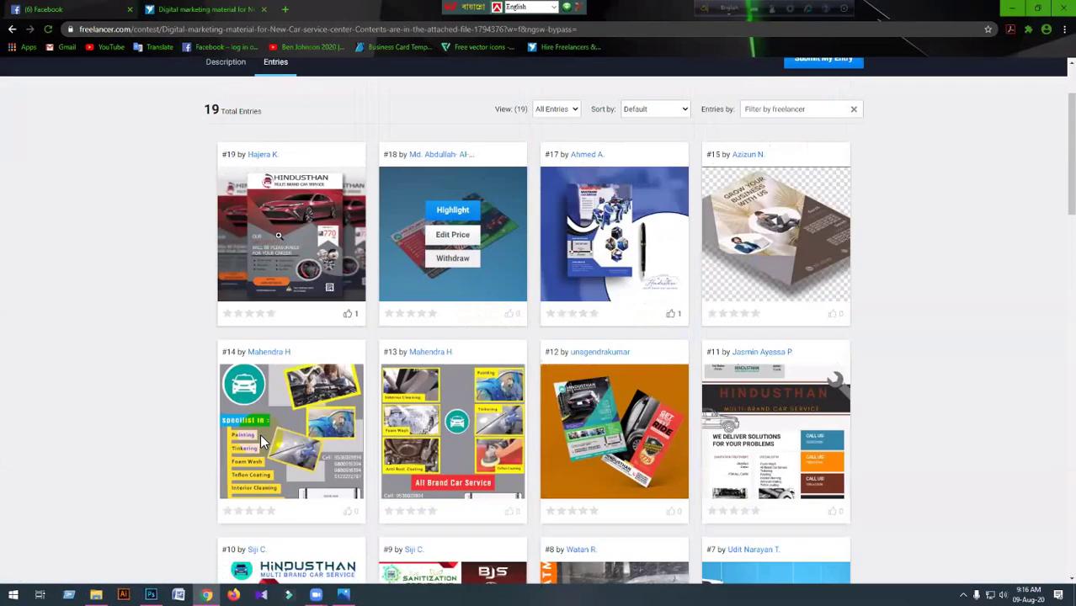
scroll(278, 235, up, 2)
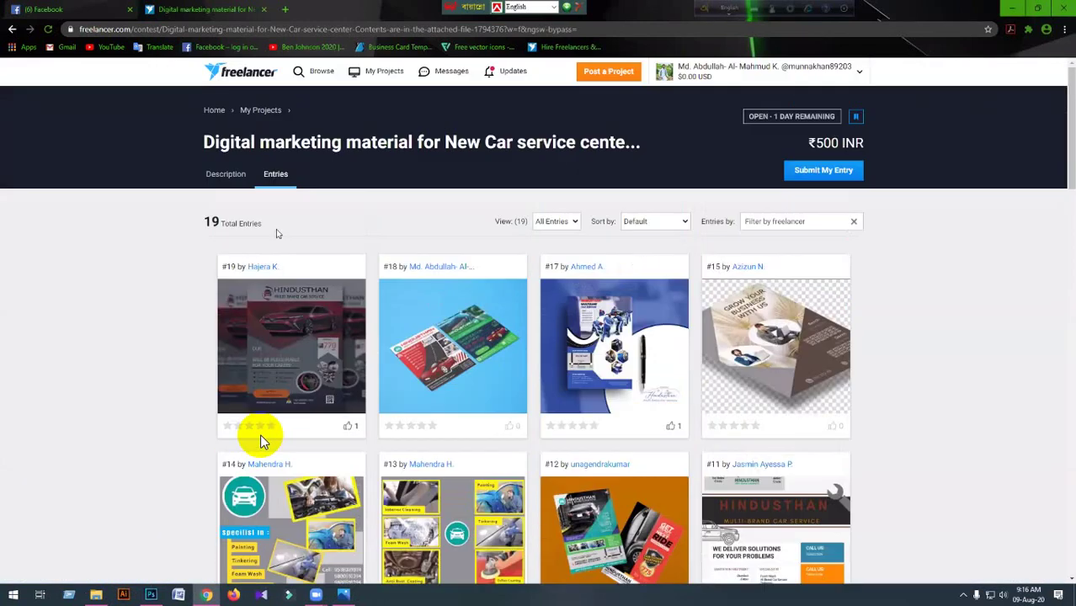
click(231, 174)
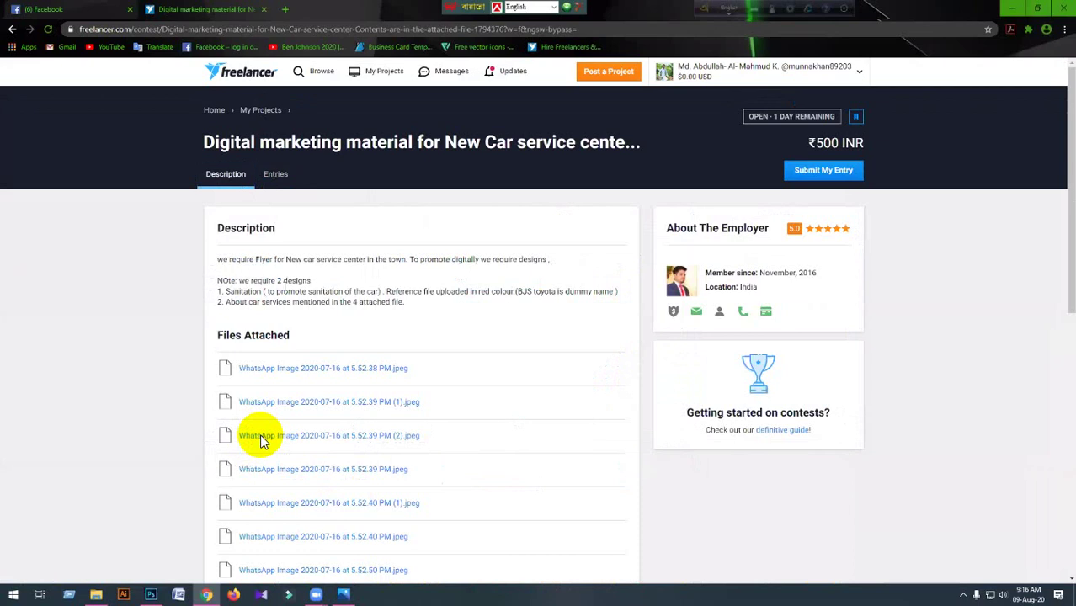
drag(218, 260, 426, 310)
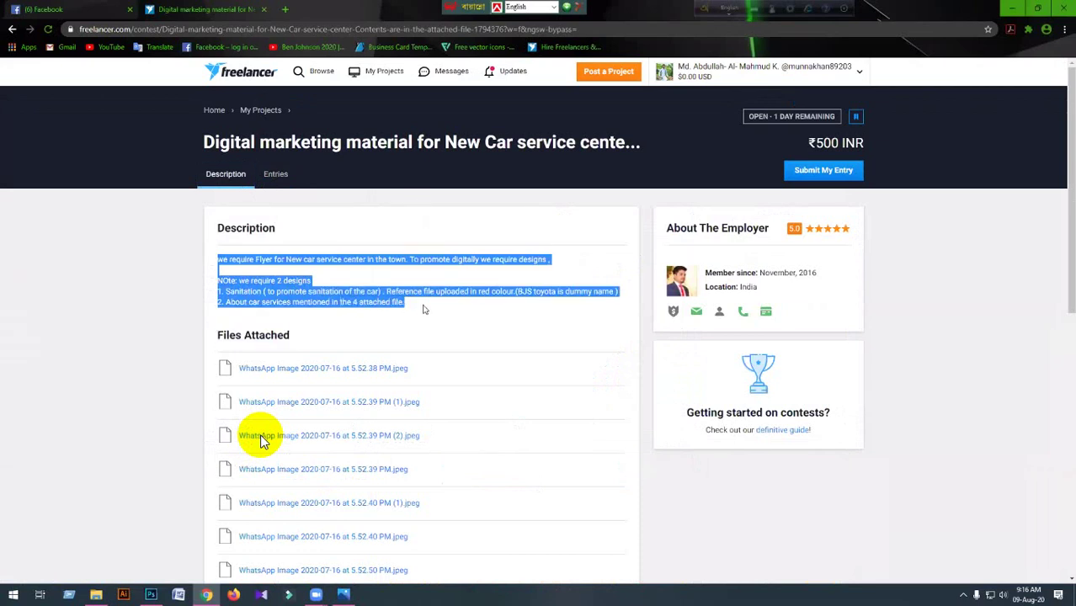
click(272, 172)
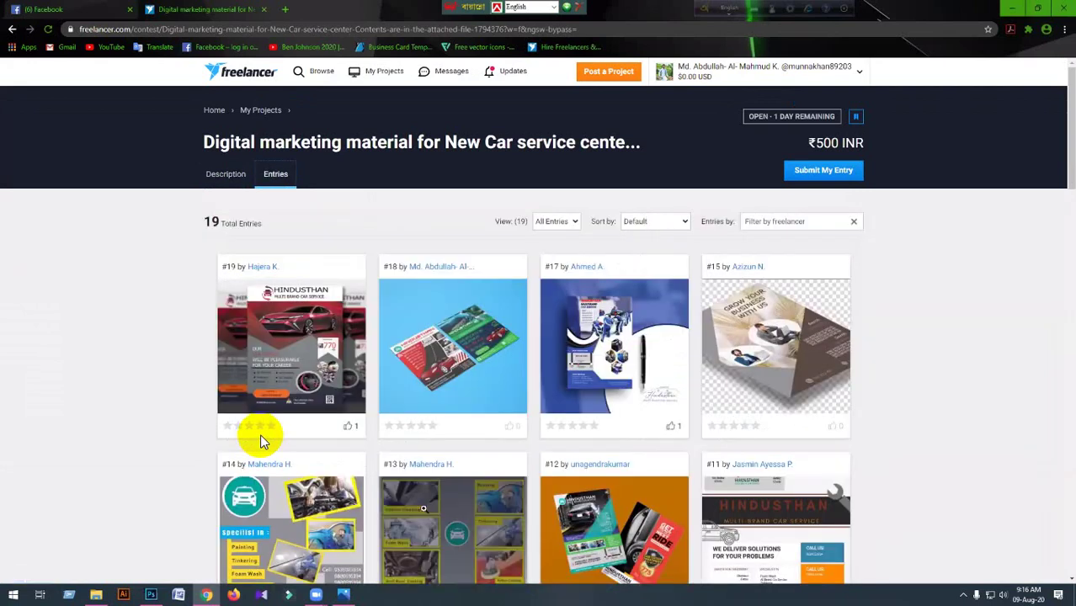
scroll(424, 508, down, 2)
scroll(261, 442, down, 5)
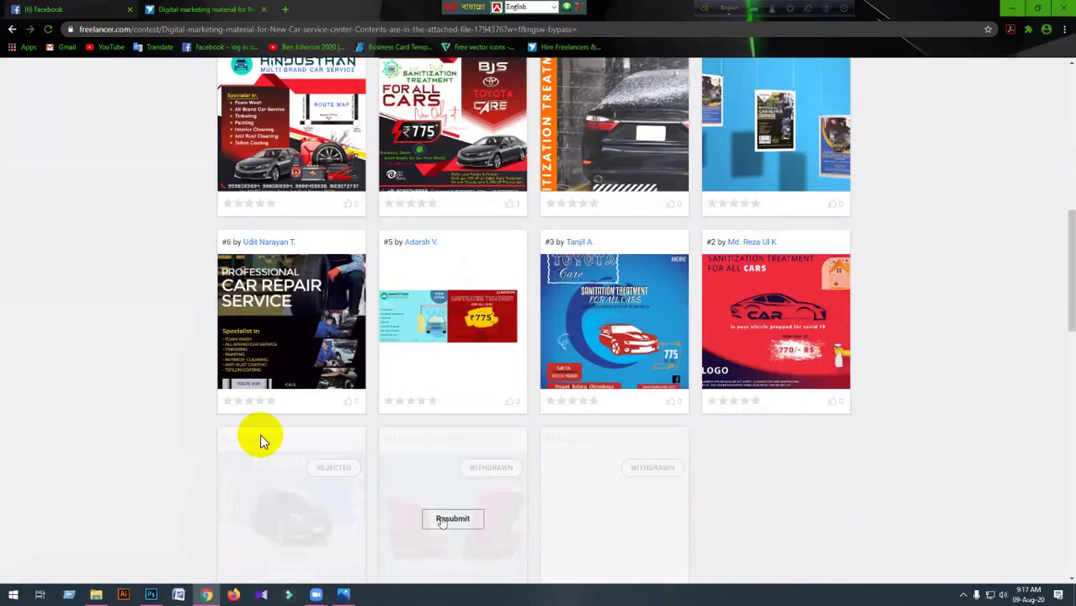
scroll(442, 522, up, 8)
mouse_move(416, 312)
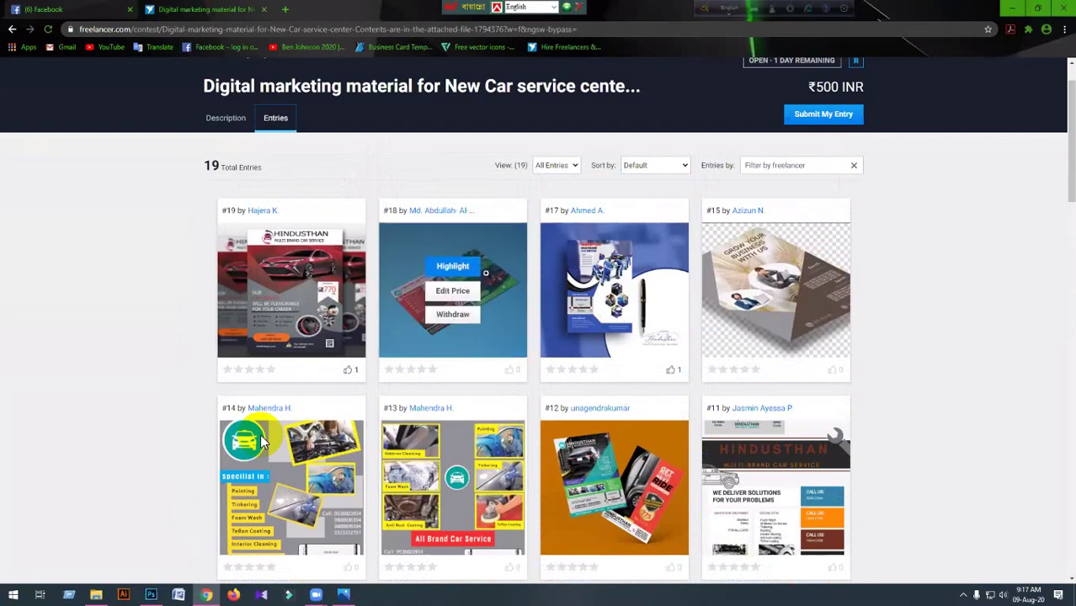
Open contest entry #18 to view the red and green flyer mockup and its design notes.
click(497, 283)
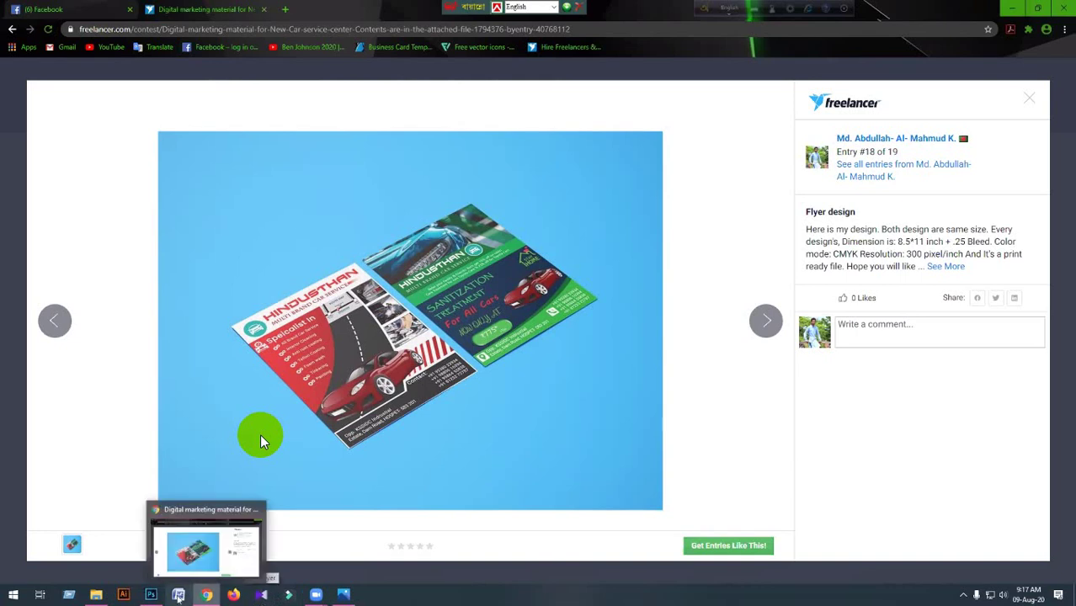
mouse_move(152, 596)
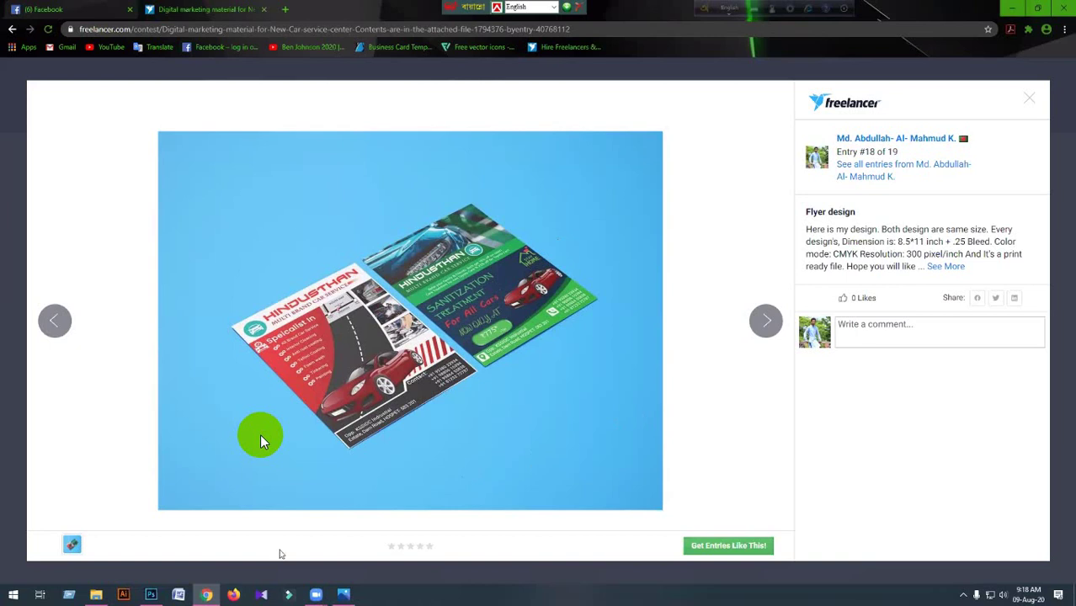
Open 'Flyer contest 2.psd' from the Contest 01 folder on the Personal (E:) drive in Photoshop.
click(148, 599)
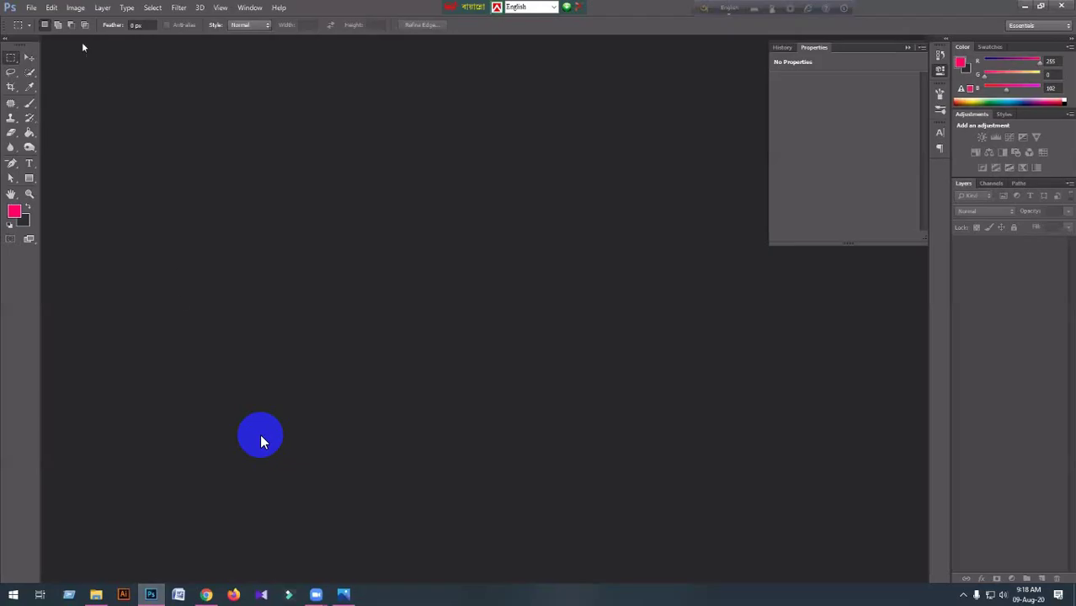
click(29, 10)
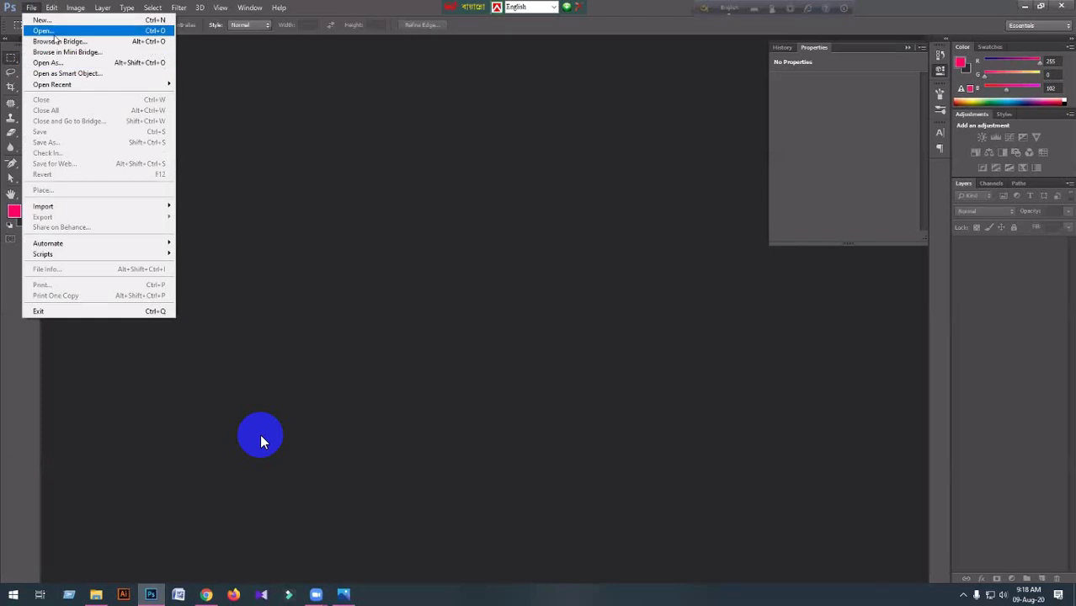
click(51, 31)
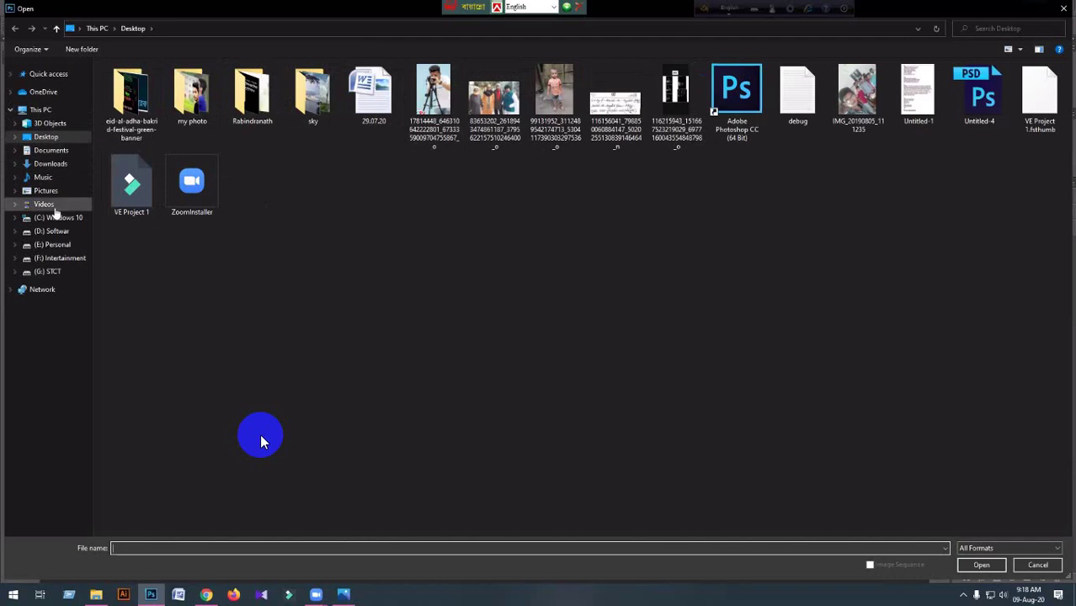
click(60, 244)
double_click(181, 131)
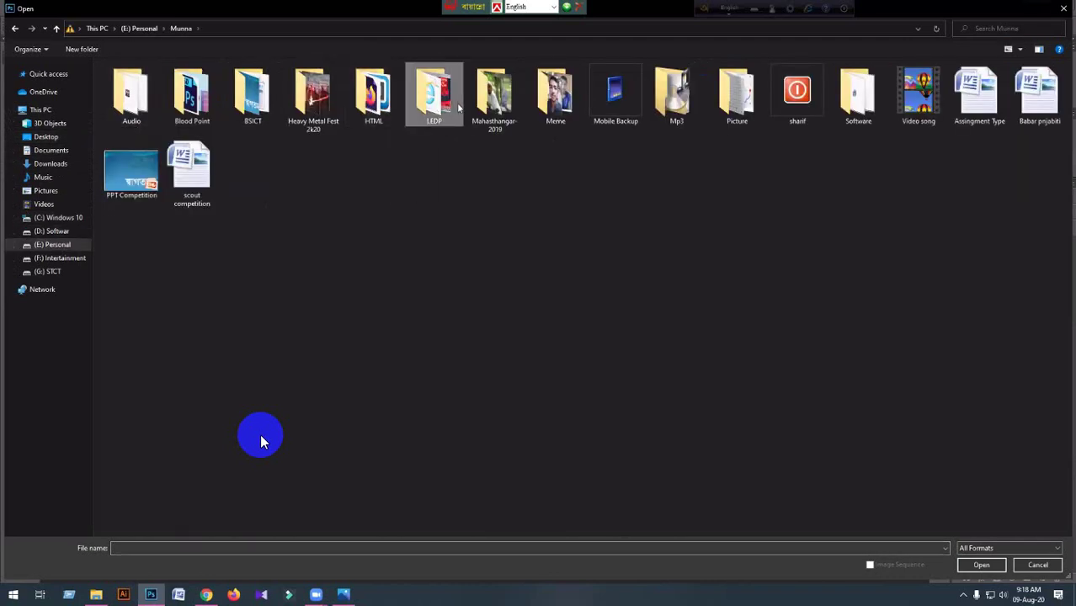
double_click(455, 105)
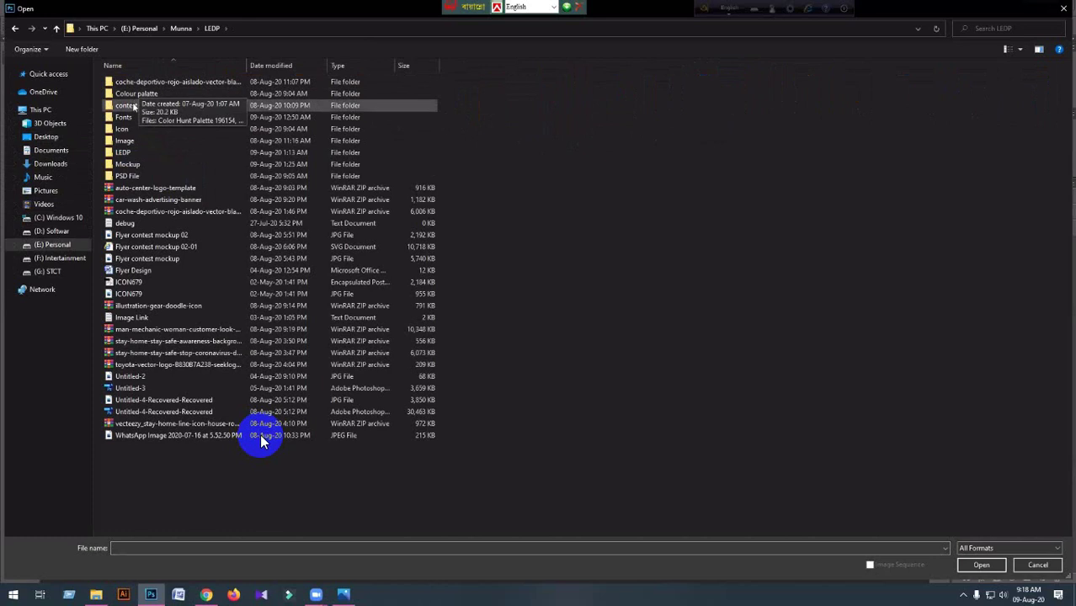
double_click(124, 155)
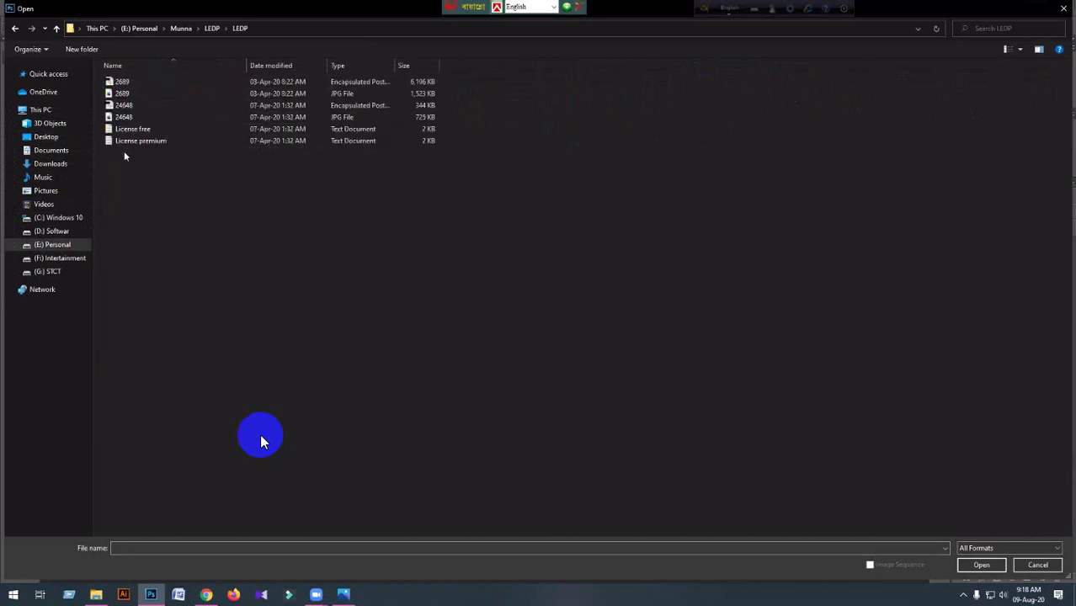
click(56, 28)
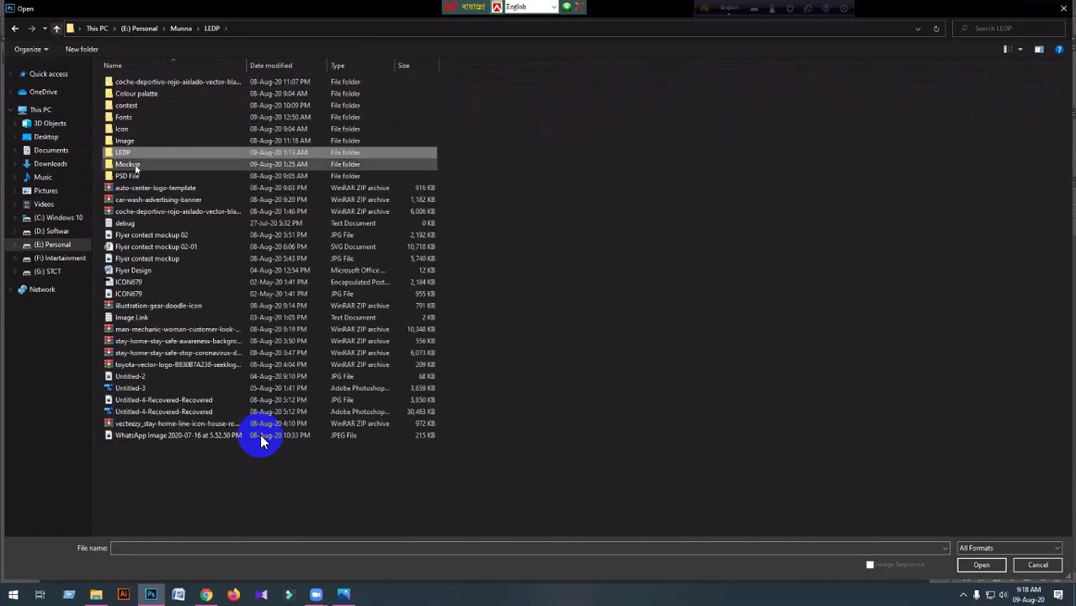
double_click(154, 107)
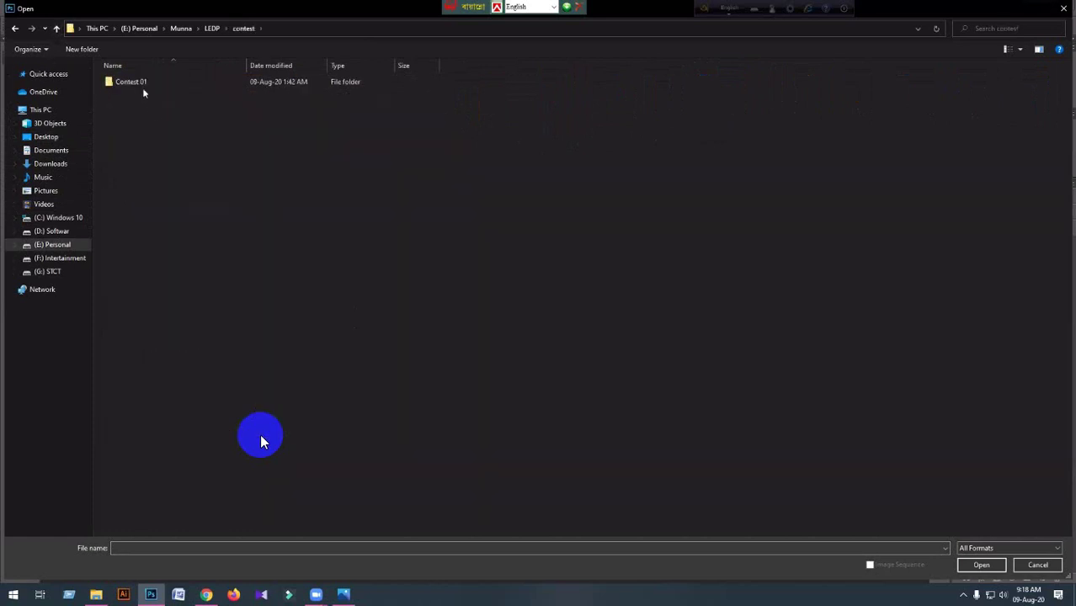
double_click(144, 91)
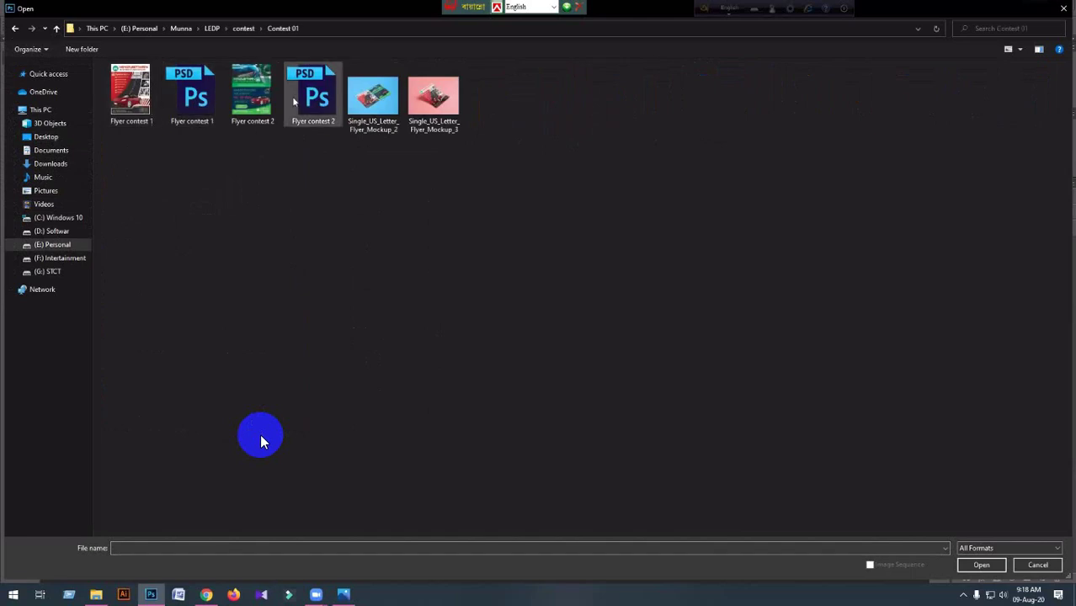
click(310, 123)
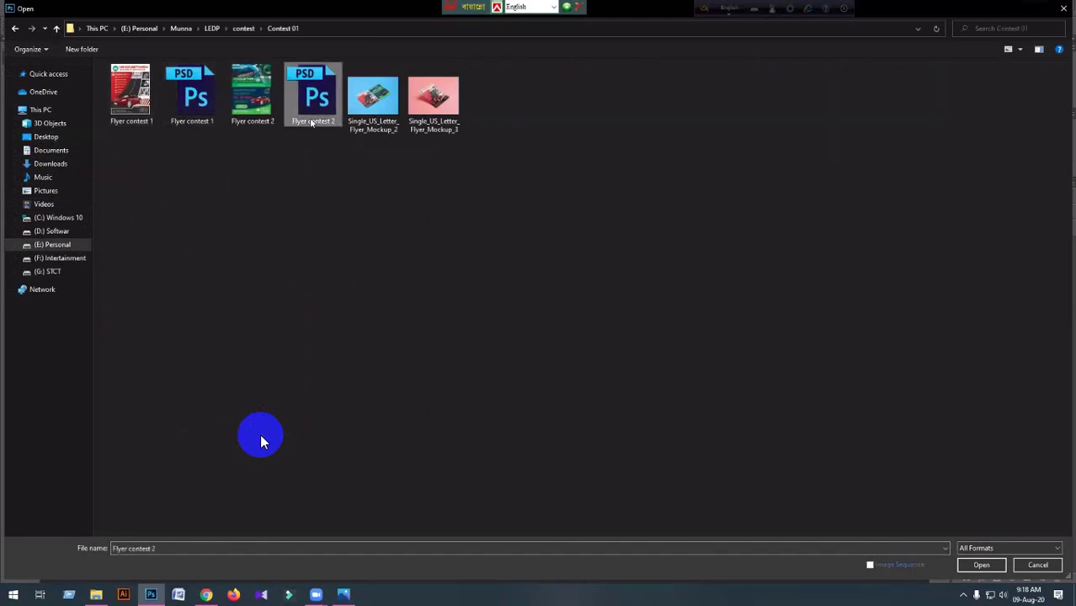
click(995, 570)
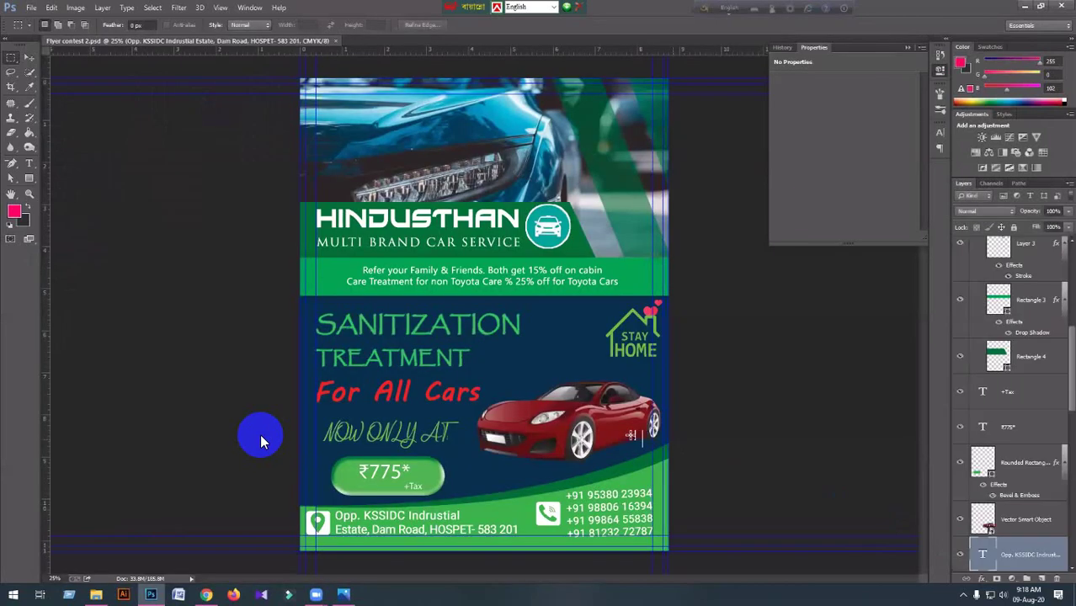
Select the word TREATMENT with the Type tool and set its text colour to white (ffffff).
click(28, 163)
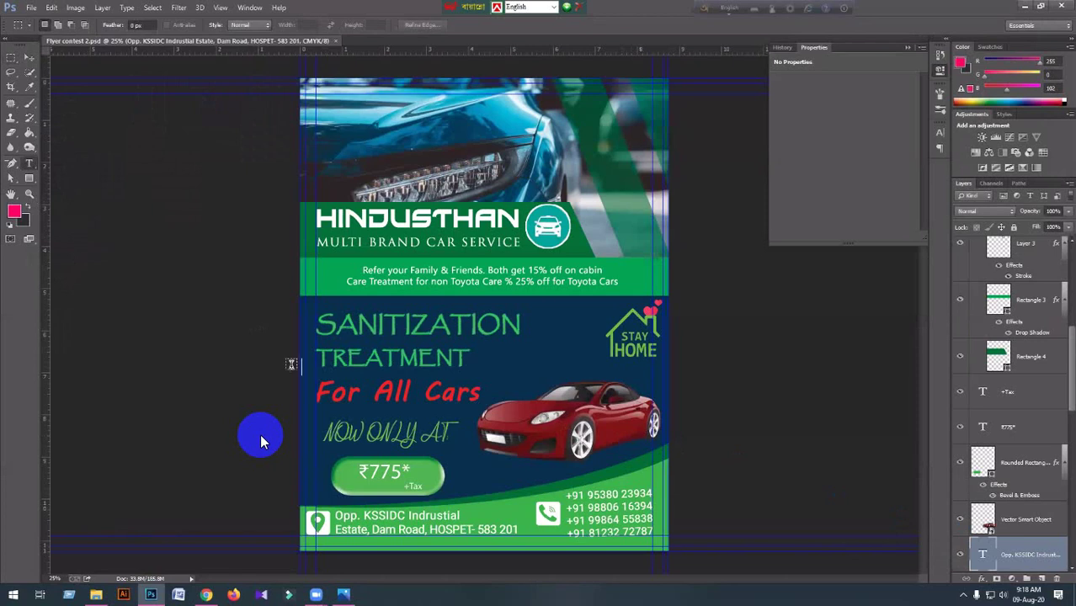
click(462, 356)
drag(468, 357, 308, 357)
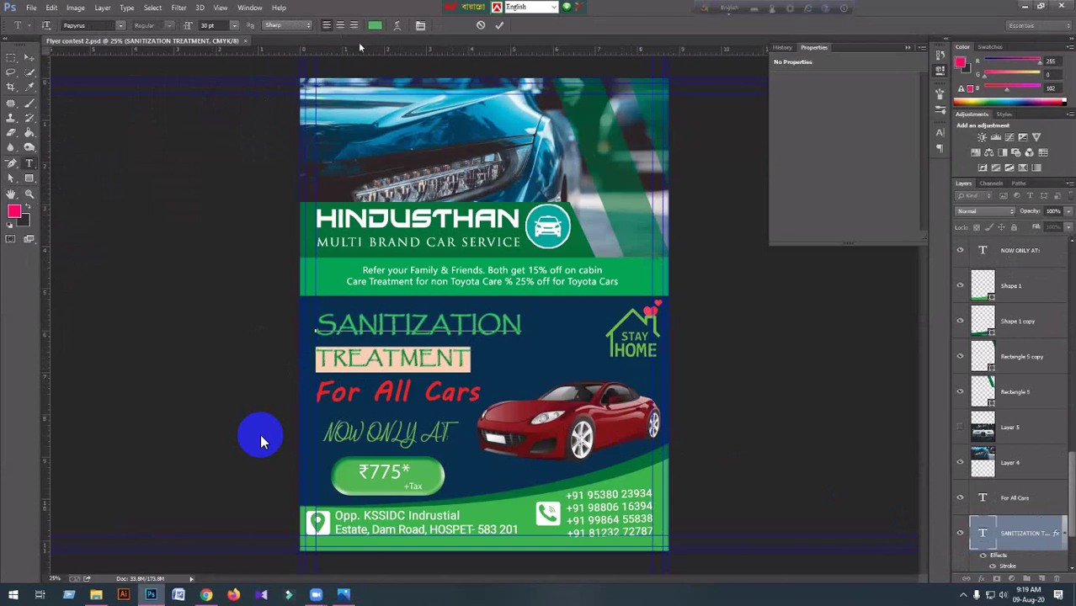
click(375, 26)
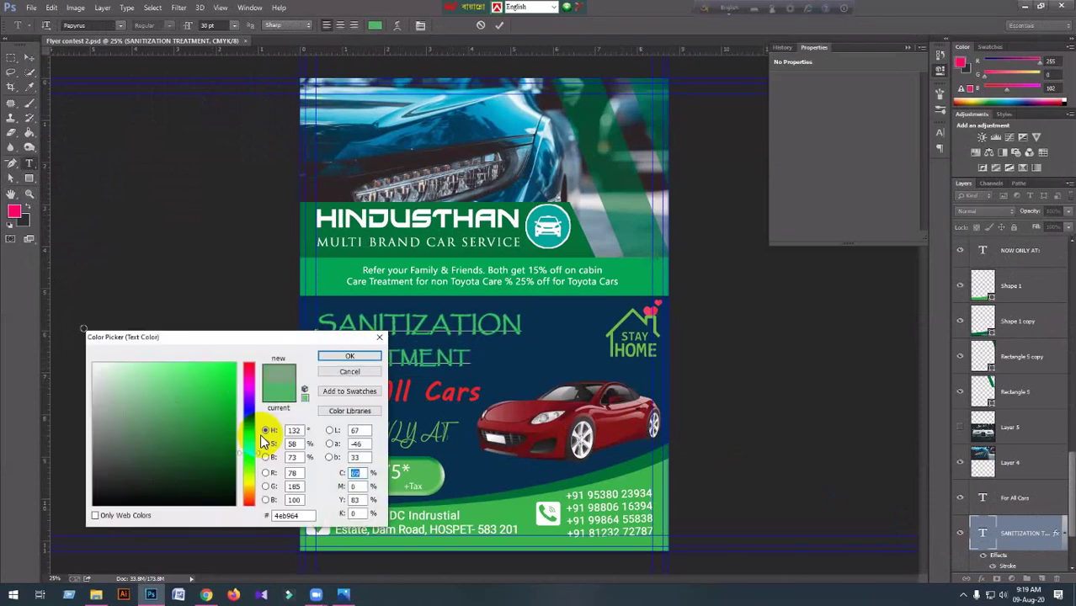
text(0)
key(Return)
click(261, 442)
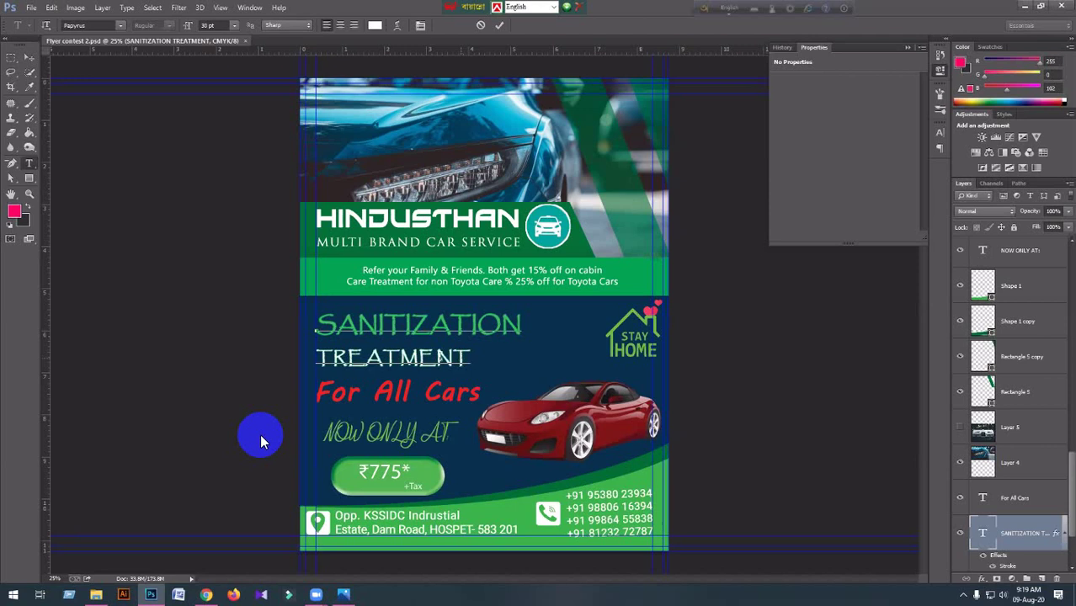
Adjust the text selection on the TREATMENT line and commit the text edit.
key(shift+Left)
key(shift+Left)
key(shift+Left)
key(shift+Left)
key(shift+Left)
key(shift+Left)
key(ctrl+a)
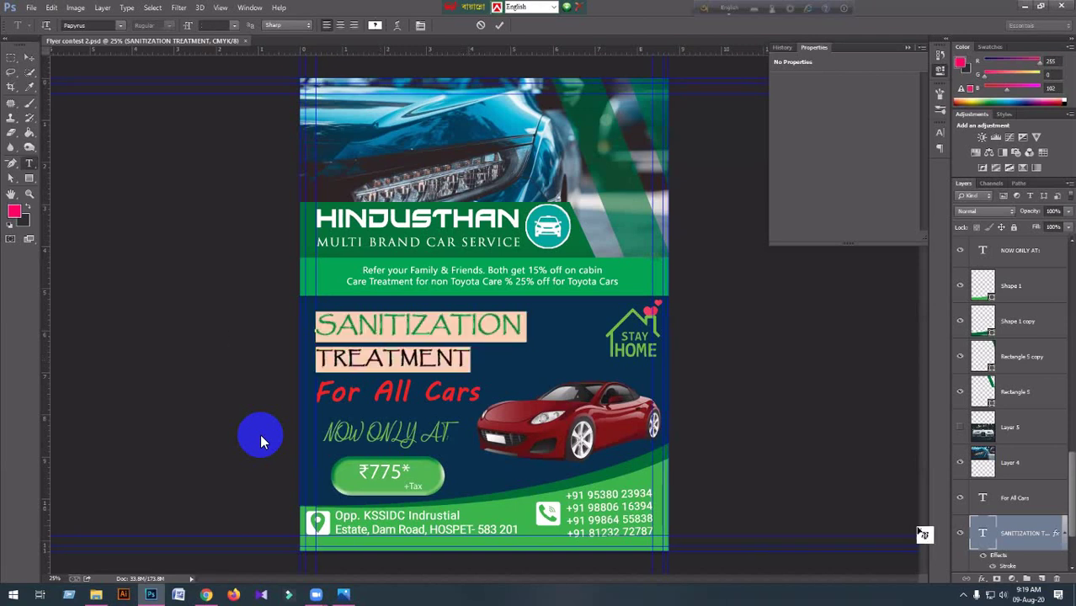
key(shift+Down)
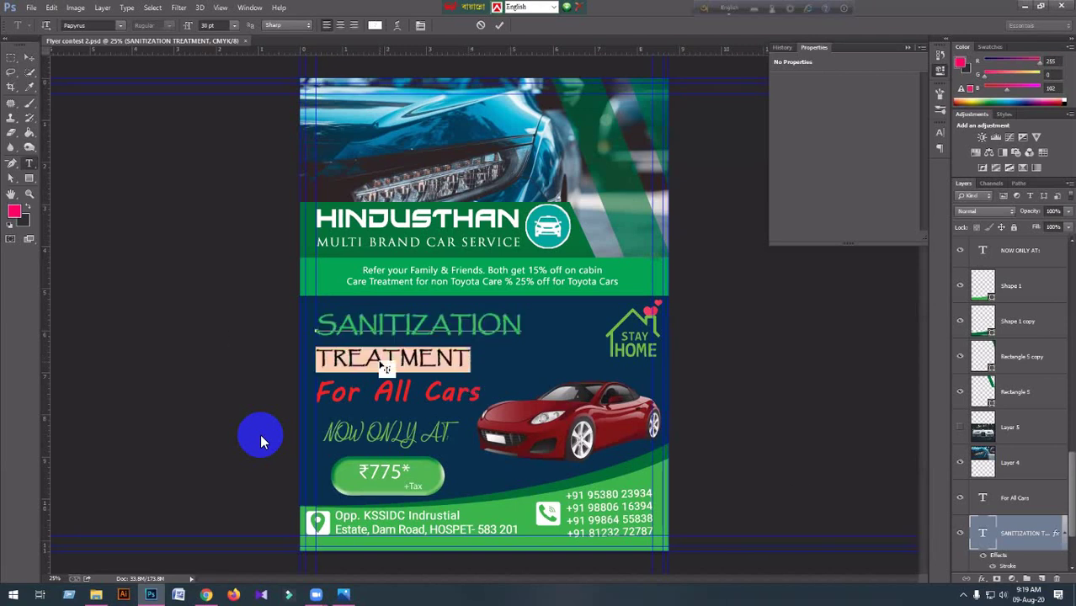
scroll(1022, 535, down, 1)
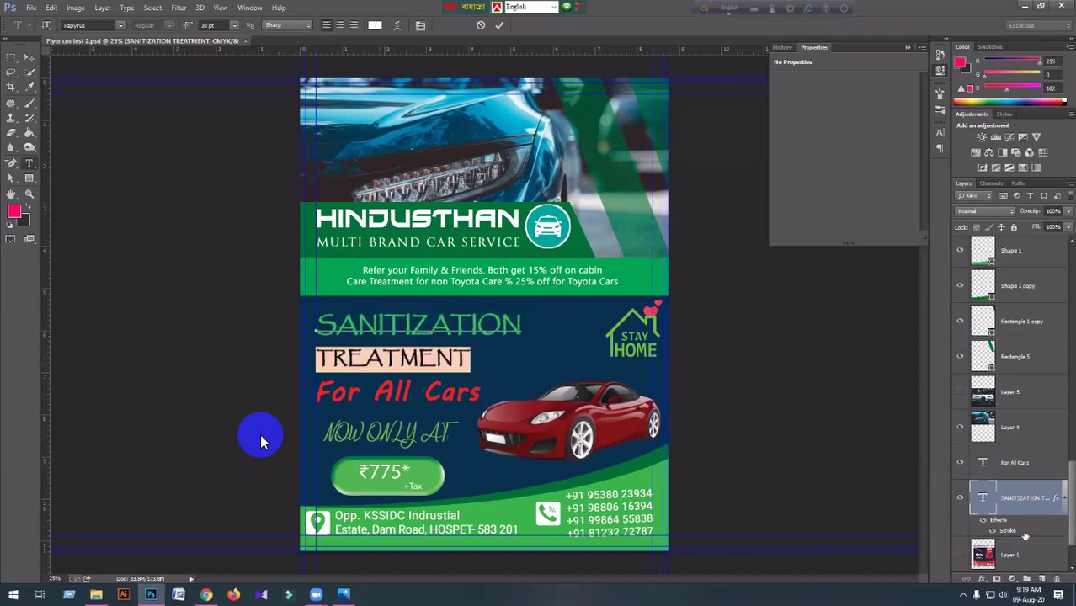
click(1025, 494)
key(ctrl+Return)
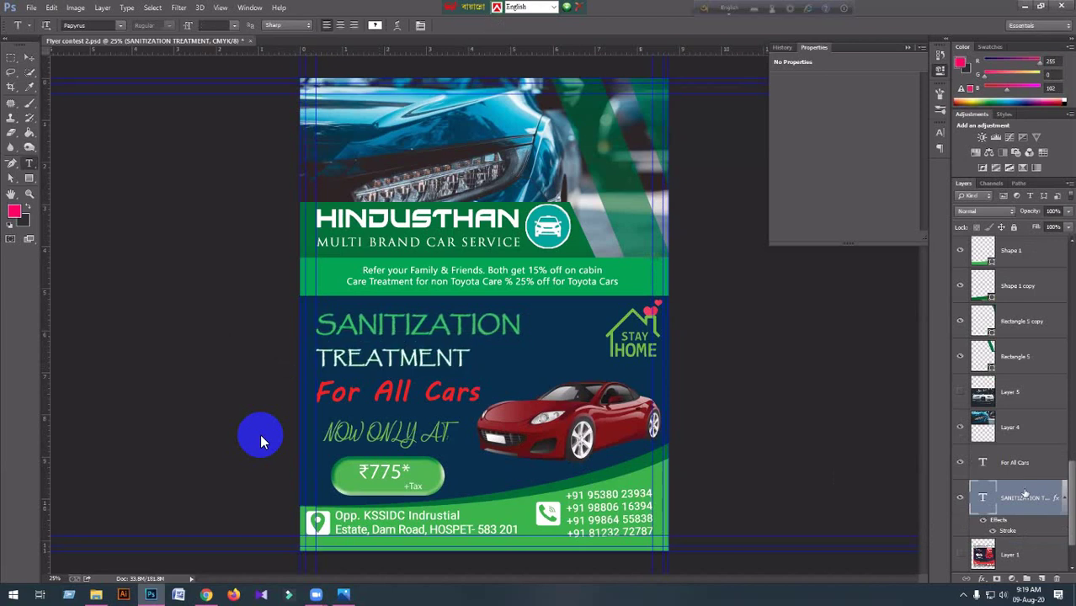
Open Blending Options for the SANITIZATION TREATMENT layer and show its Stroke settings.
right_click(1025, 496)
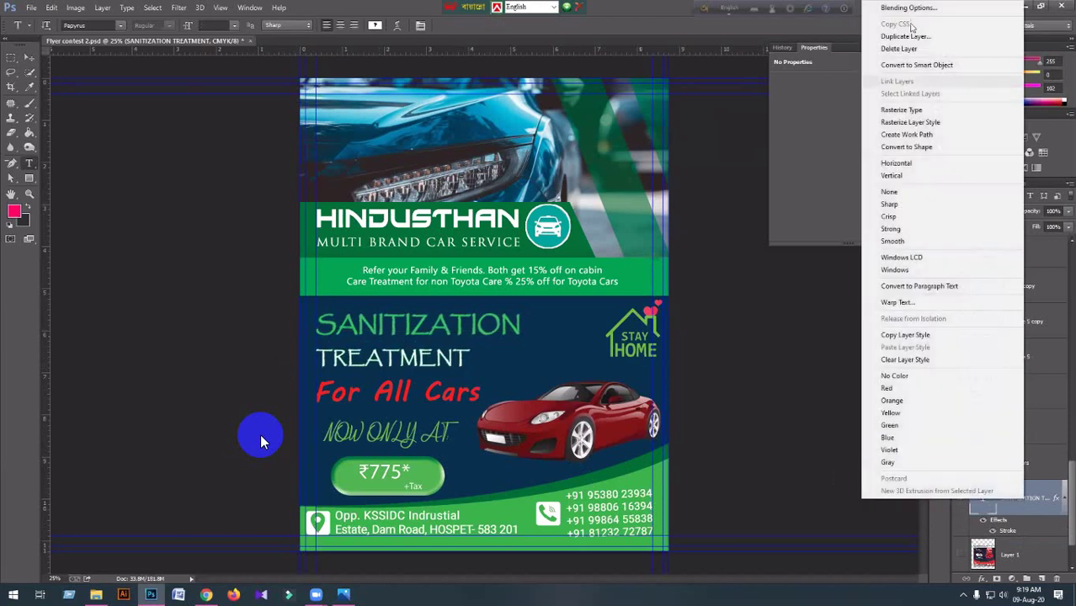
click(910, 9)
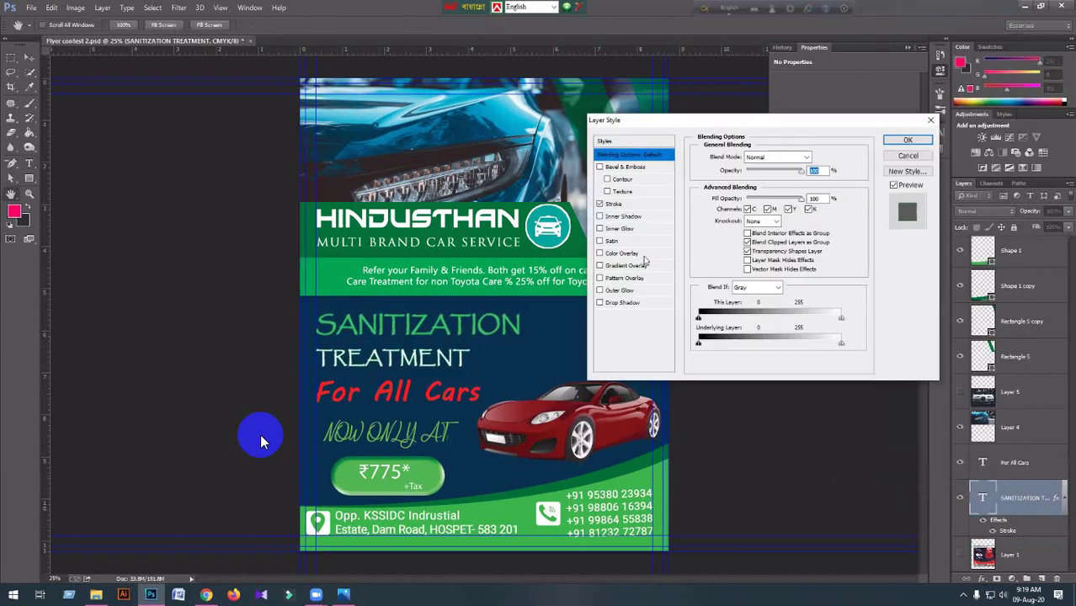
click(613, 204)
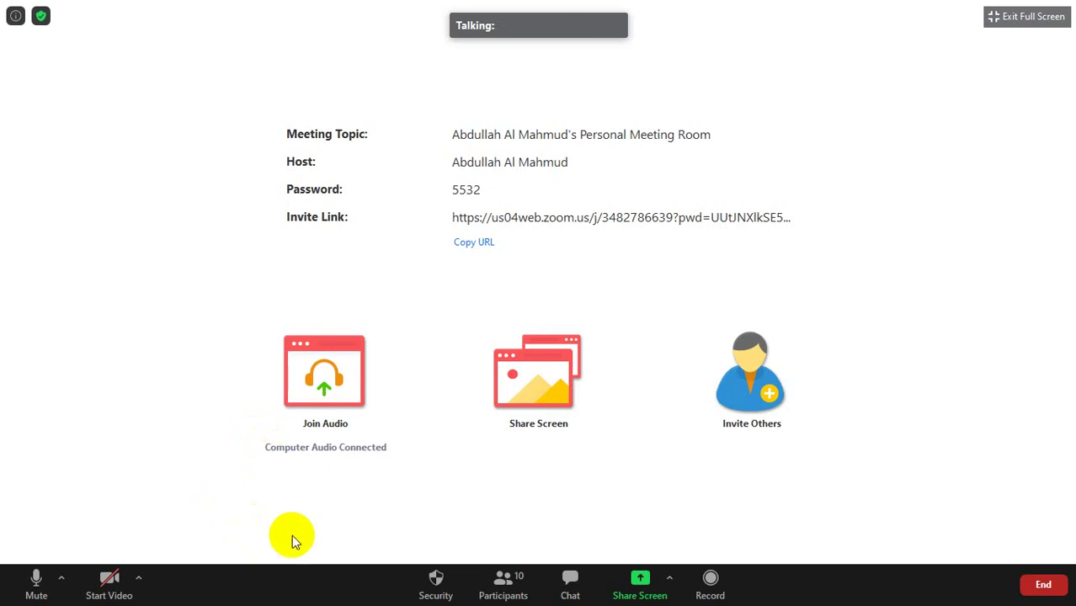
Enlarge the Zoom participants list, then share the entire screen with the meeting.
click(502, 588)
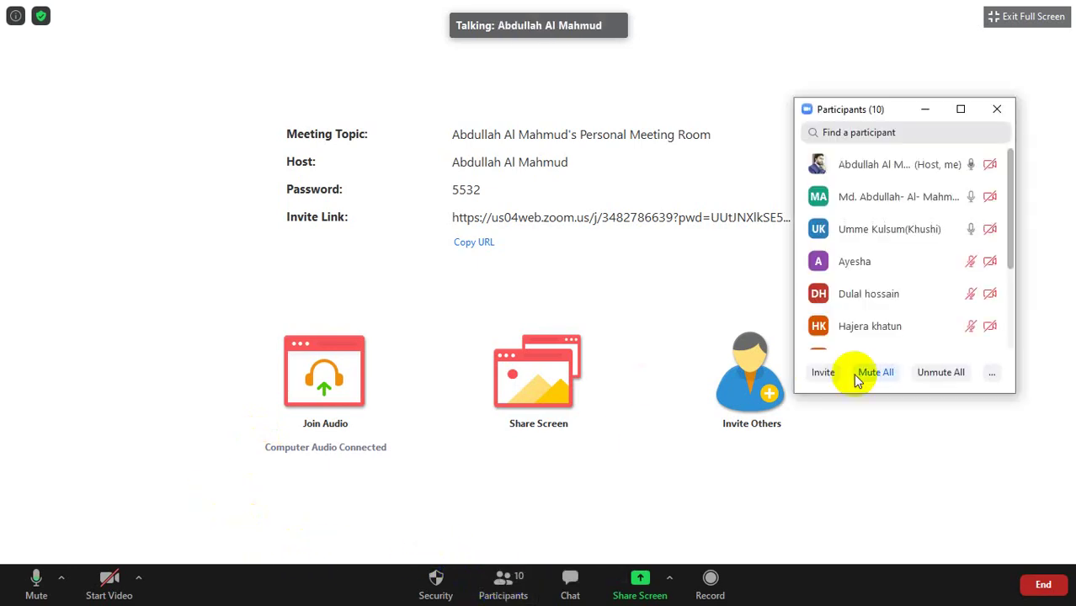
drag(872, 394, 909, 533)
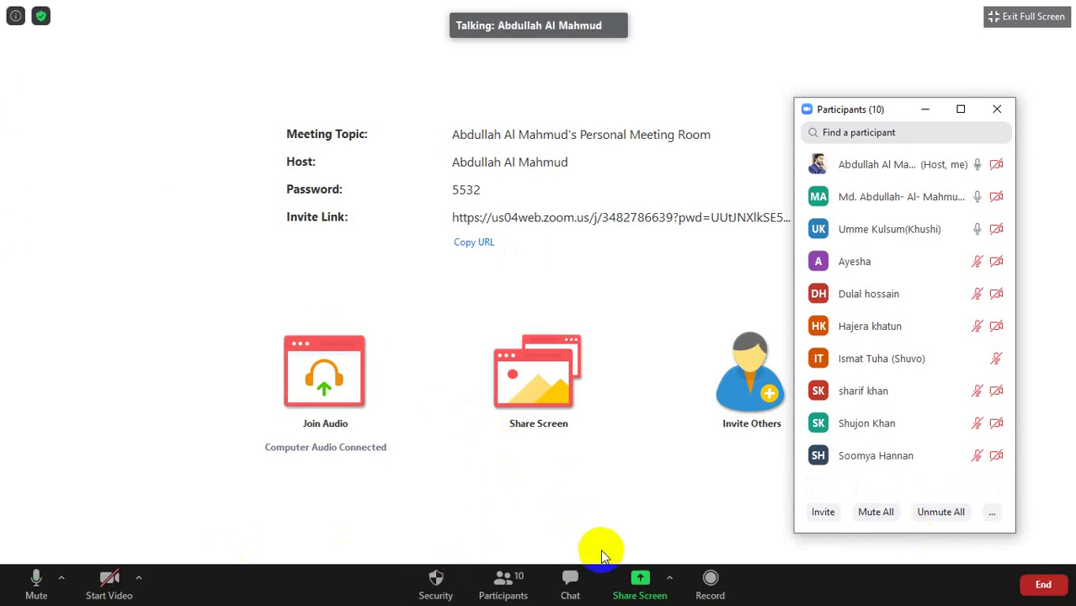
click(634, 589)
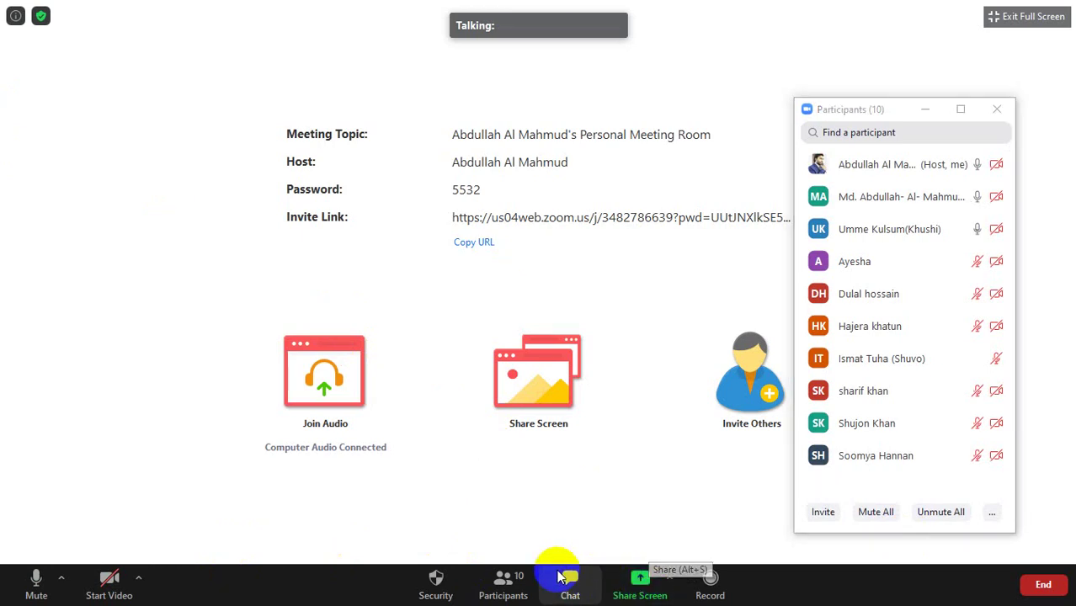
click(637, 580)
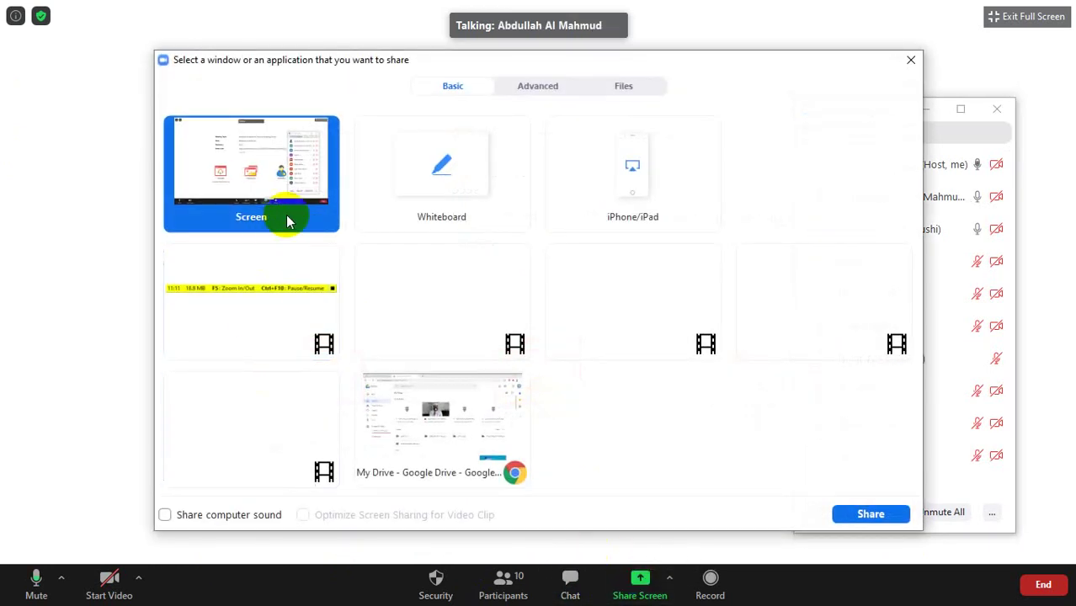
click(867, 512)
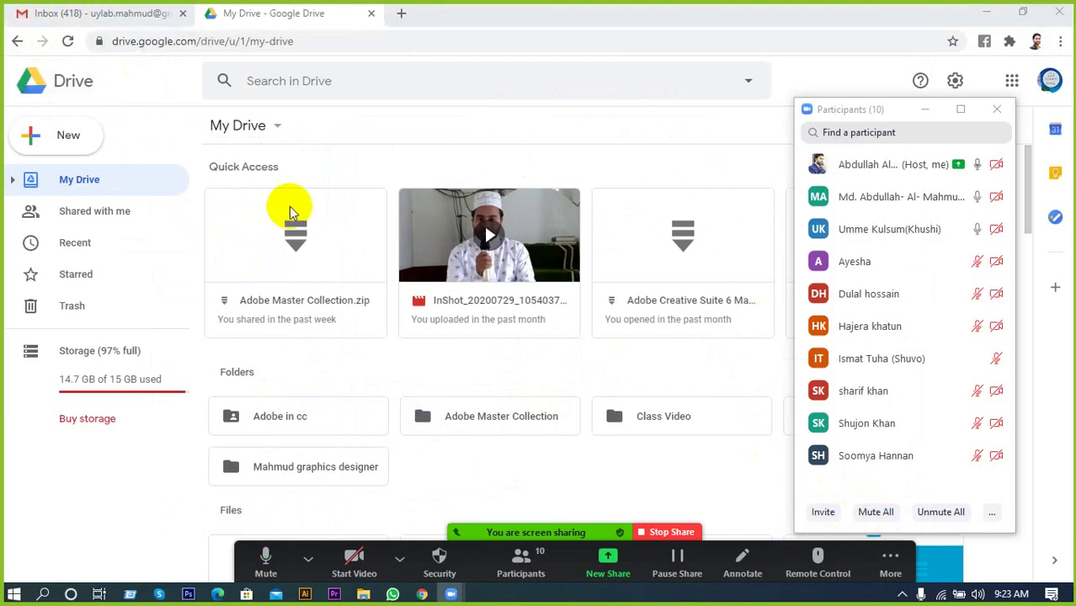
Open Share for Adobe Master Collection.zip and focus the Add people and groups field.
right_click(286, 234)
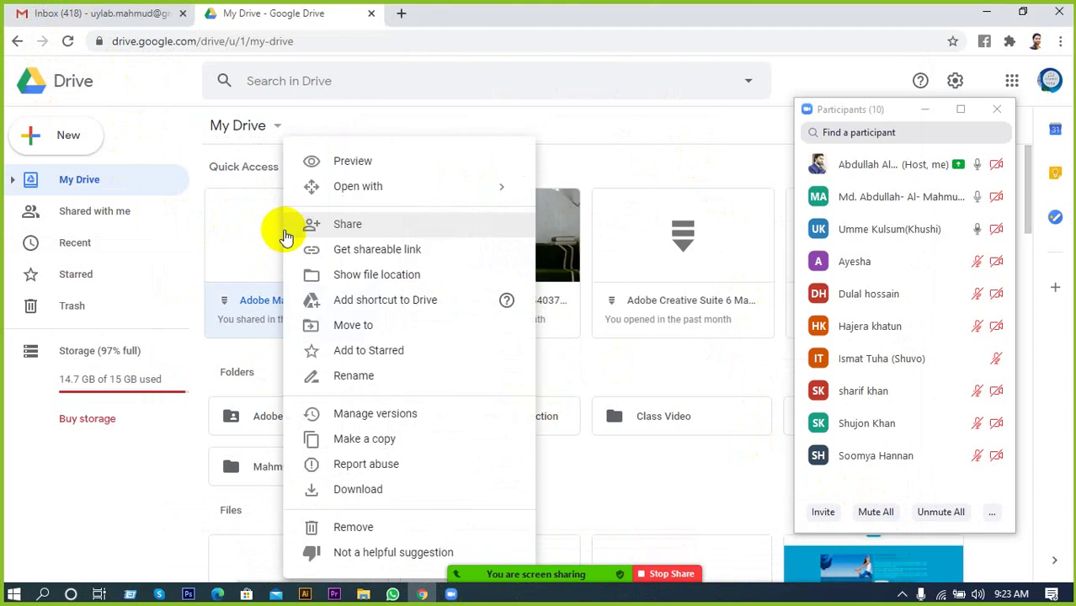
click(342, 224)
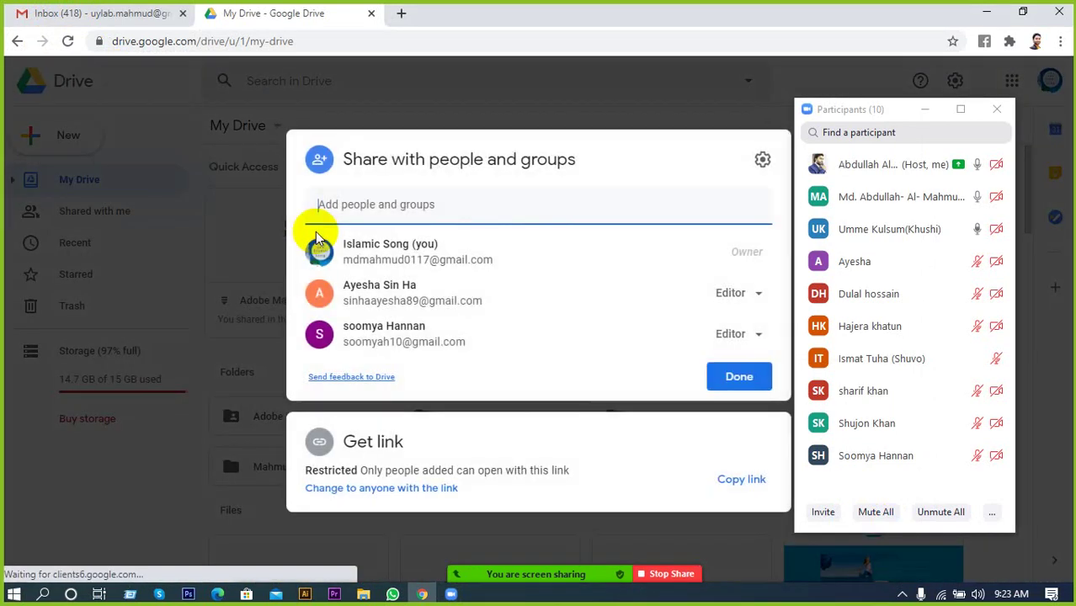
click(394, 204)
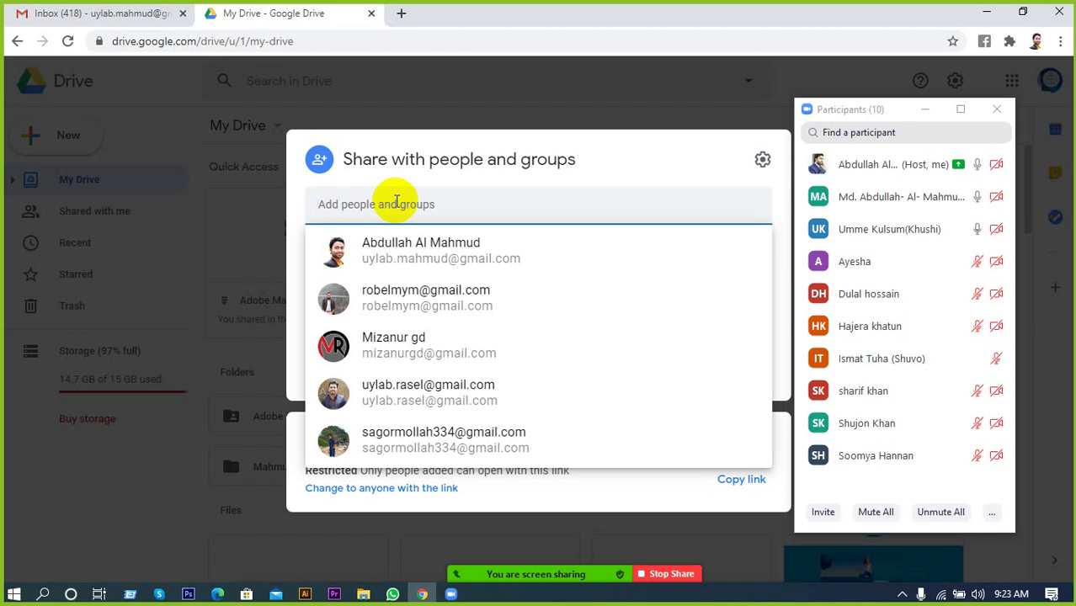
Enter the recipient's Gmail address in the share field, correcting typos along the way.
key(ctrl+v)
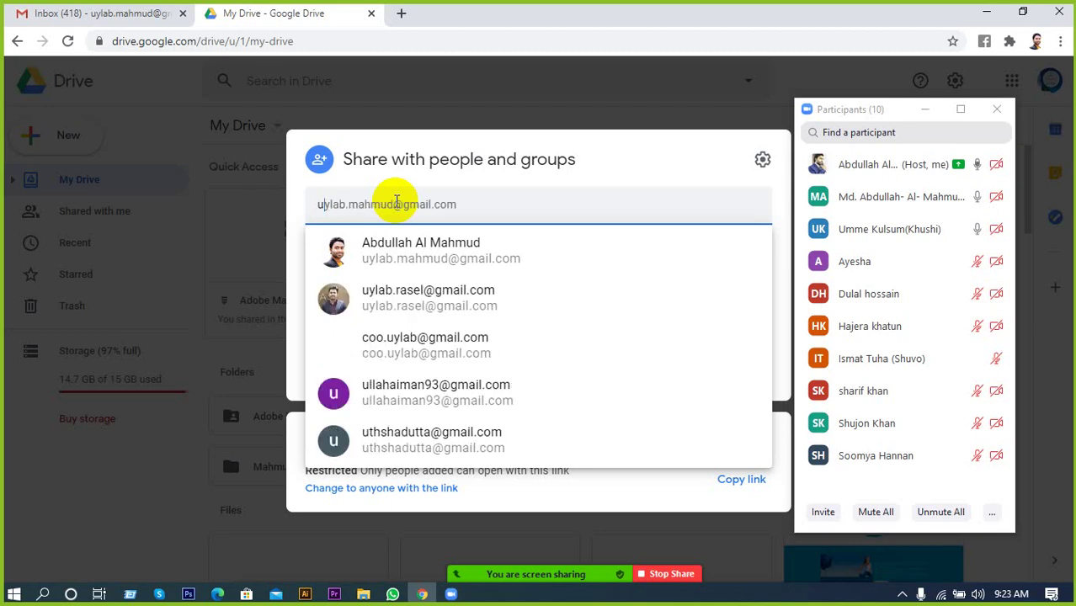
key(ctrl+a)
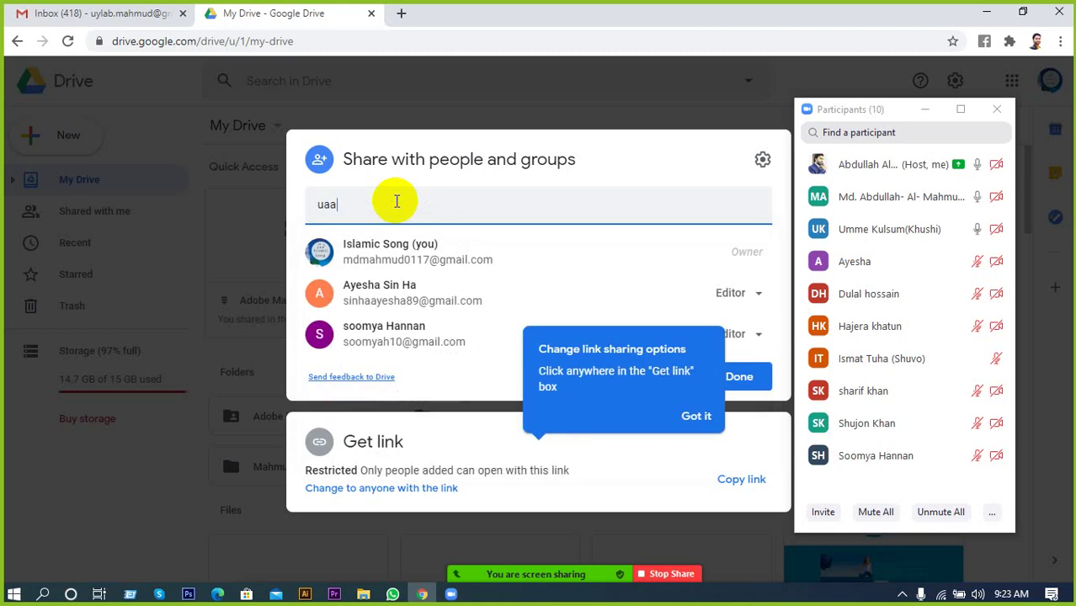
key(BackSpace)
key(BackSpace)
key(BackSpace)
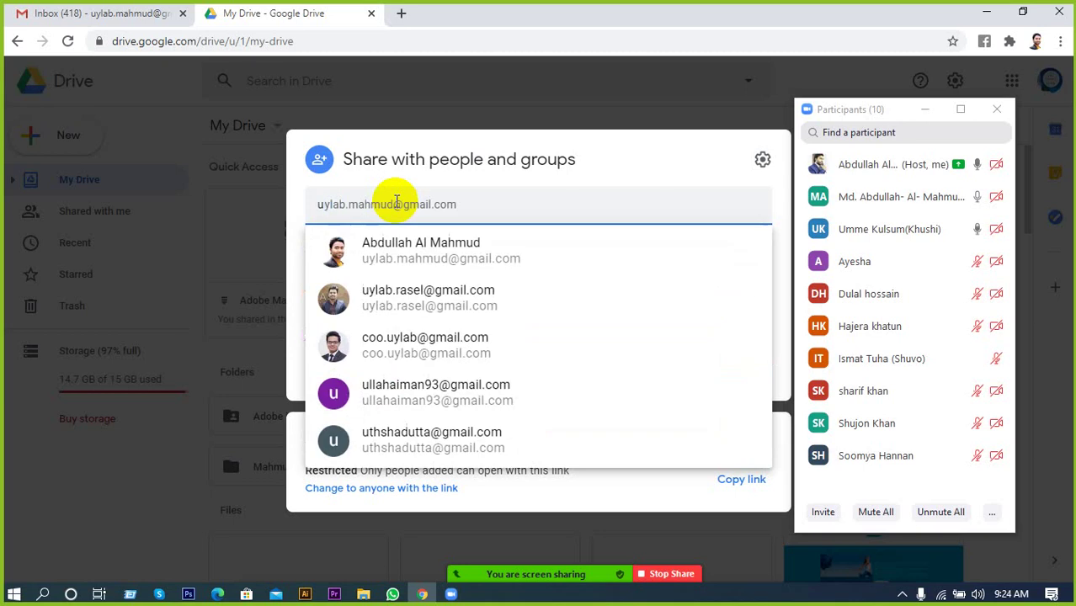
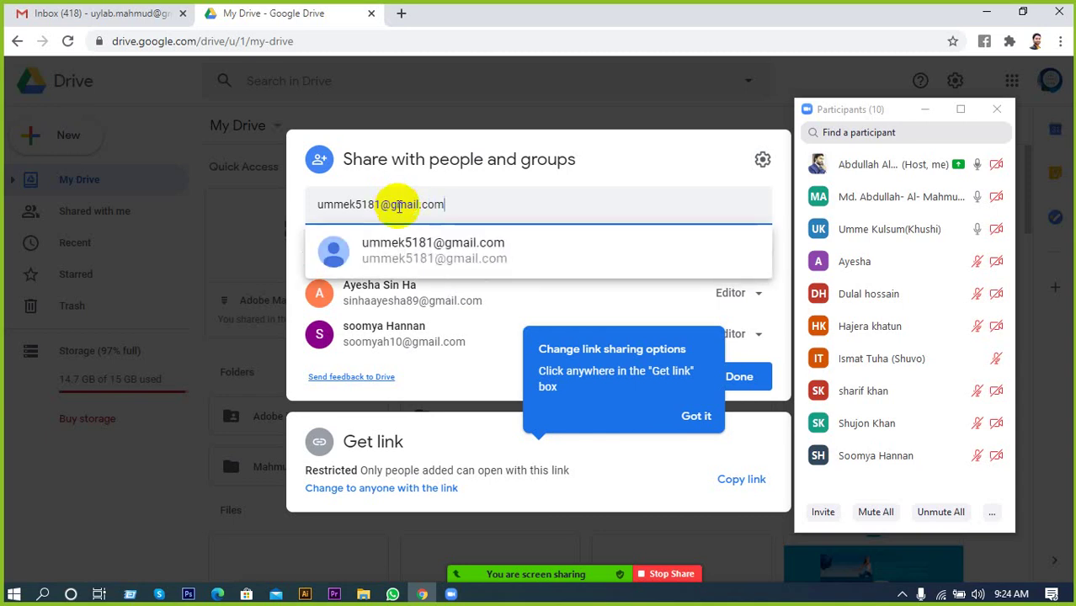
Add the suggested recipient, write the message 'Software', and send the share invitation.
click(413, 249)
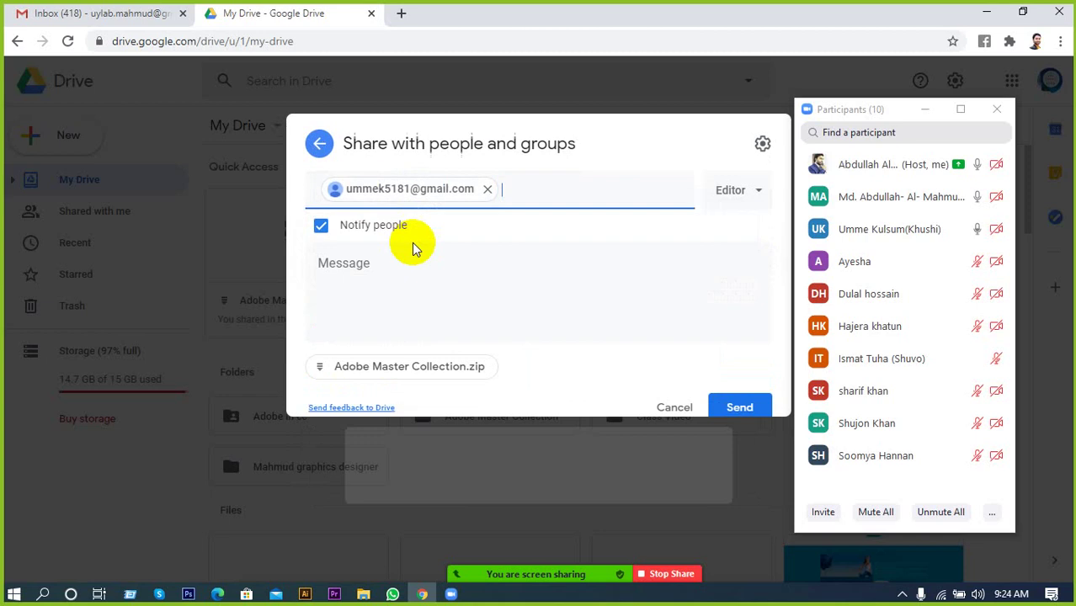
click(403, 315)
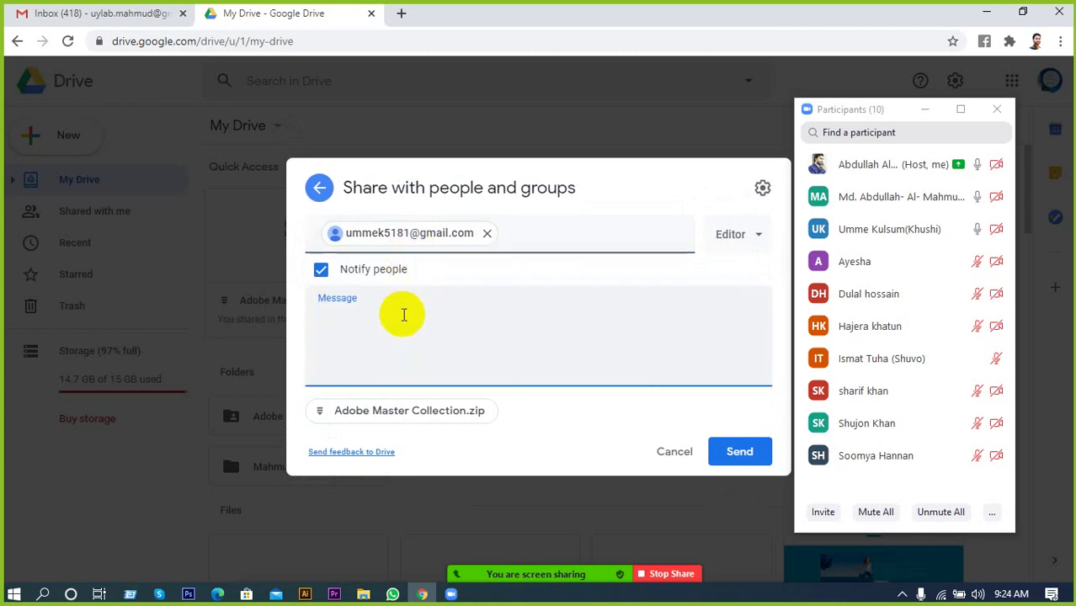
text(Software)
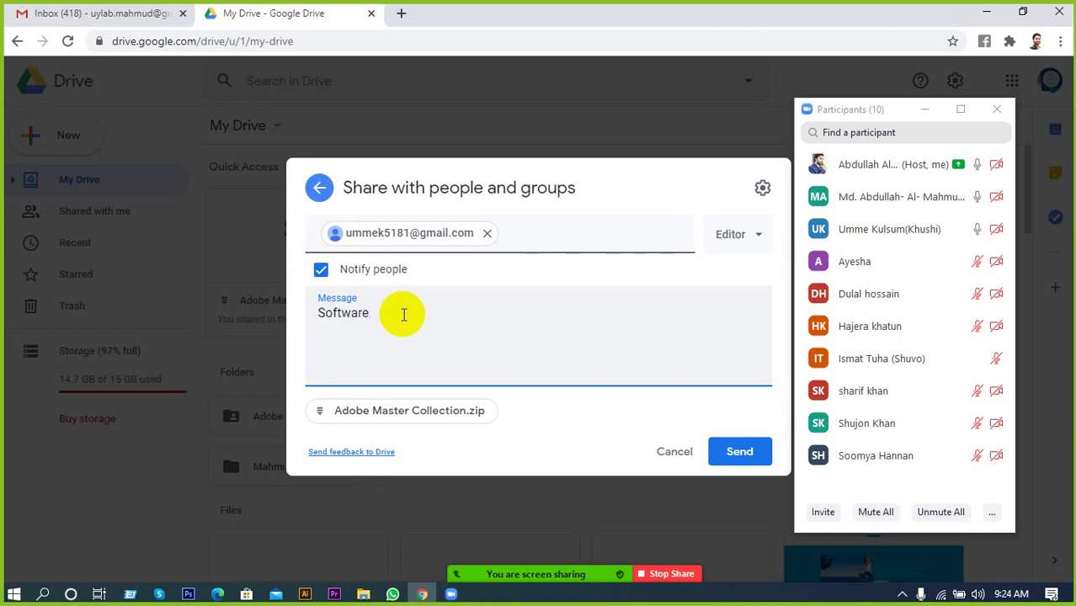
click(738, 454)
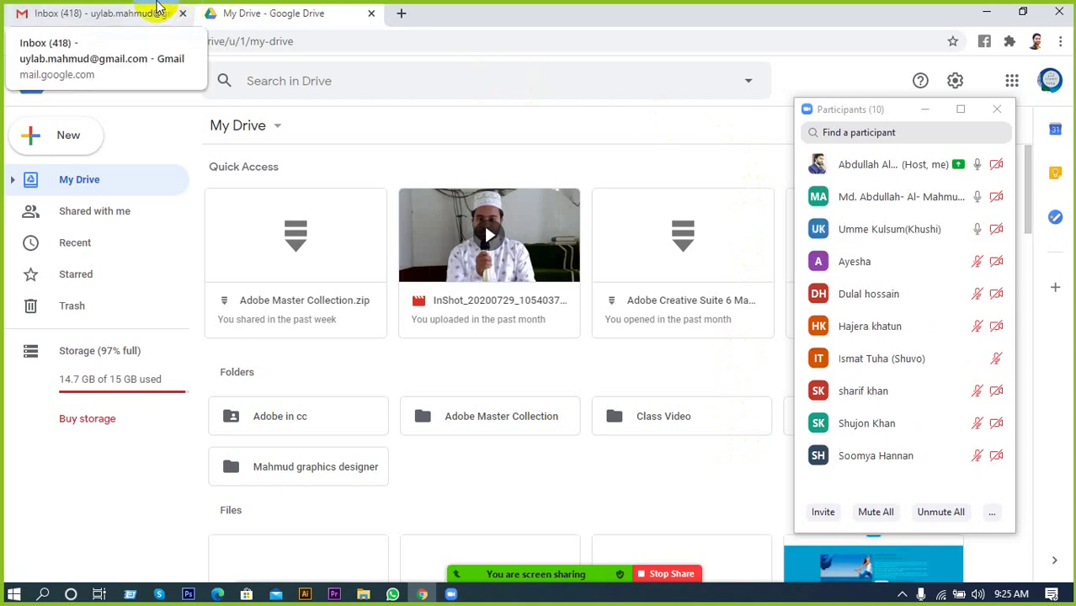
Switch to the Gmail Inbox browser tab.
click(141, 15)
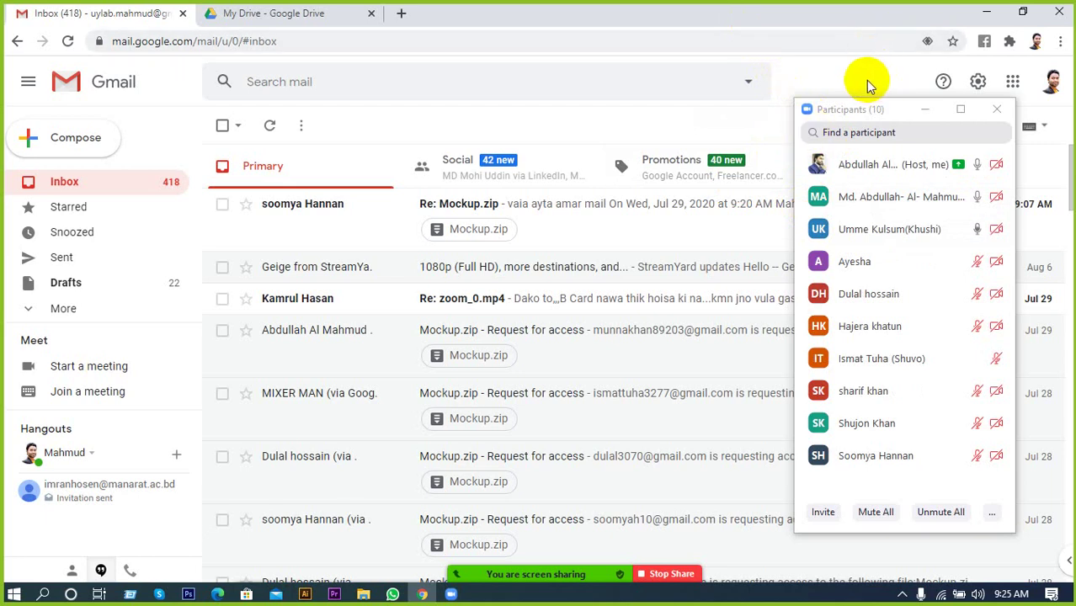
Shift the Zoom participants window slightly right over the Gmail inbox.
drag(859, 109, 897, 114)
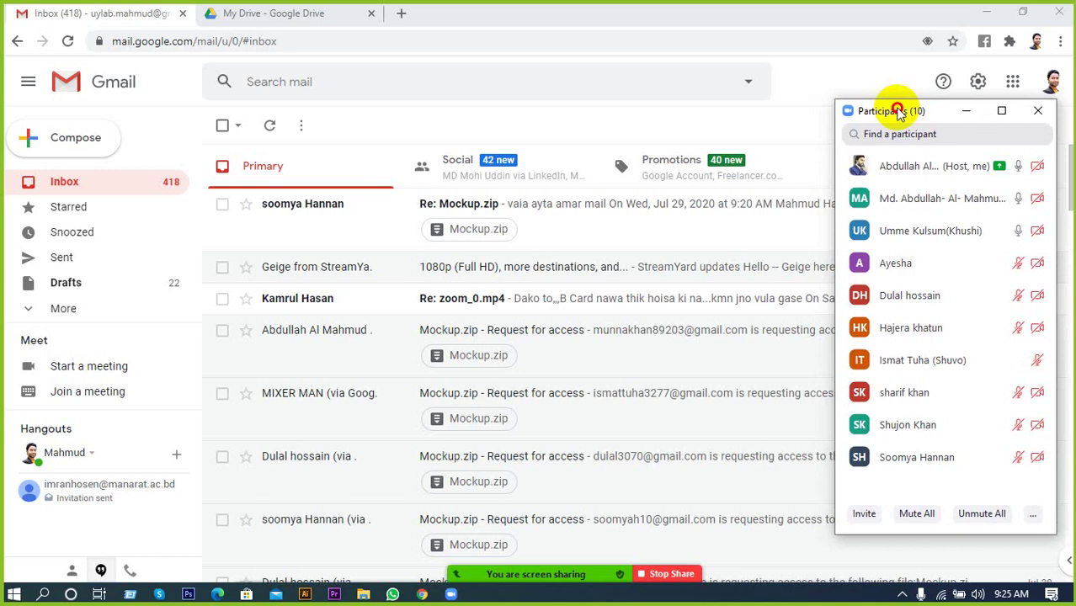
drag(900, 113, 897, 112)
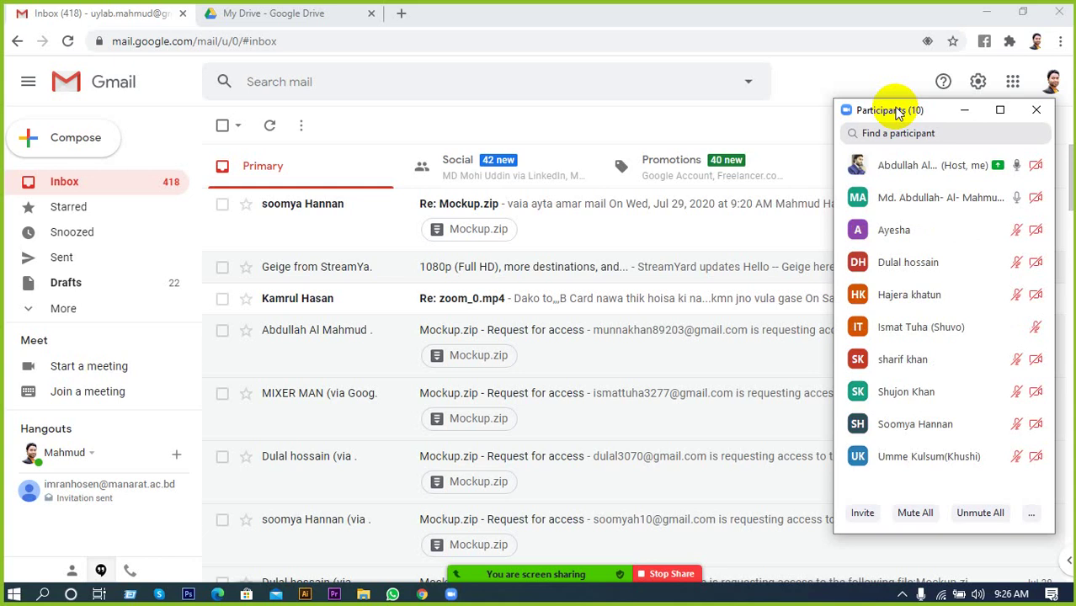
mouse_move(1017, 469)
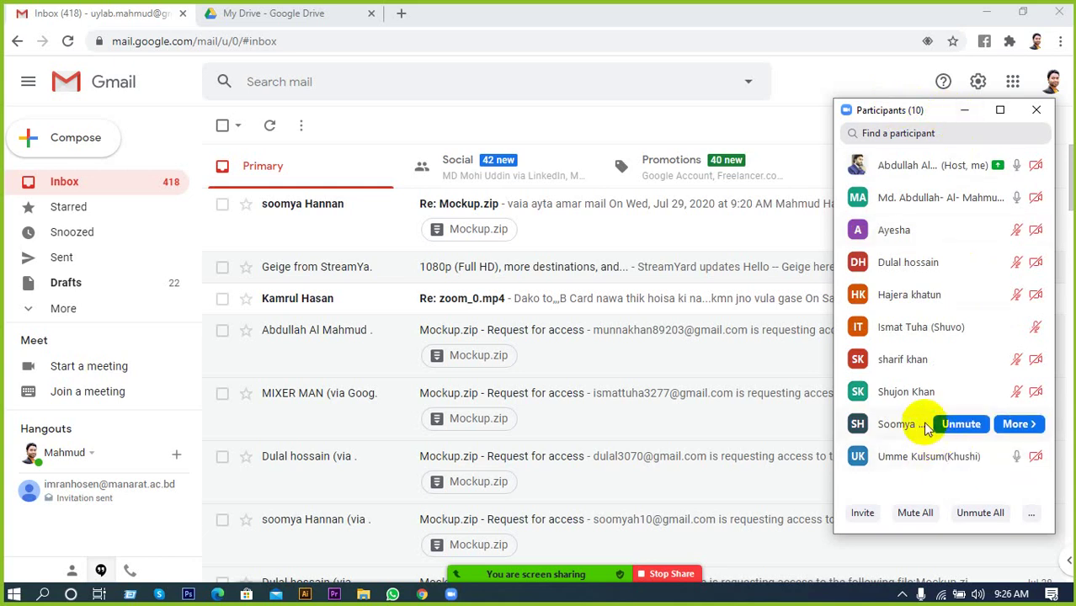
mouse_move(898, 373)
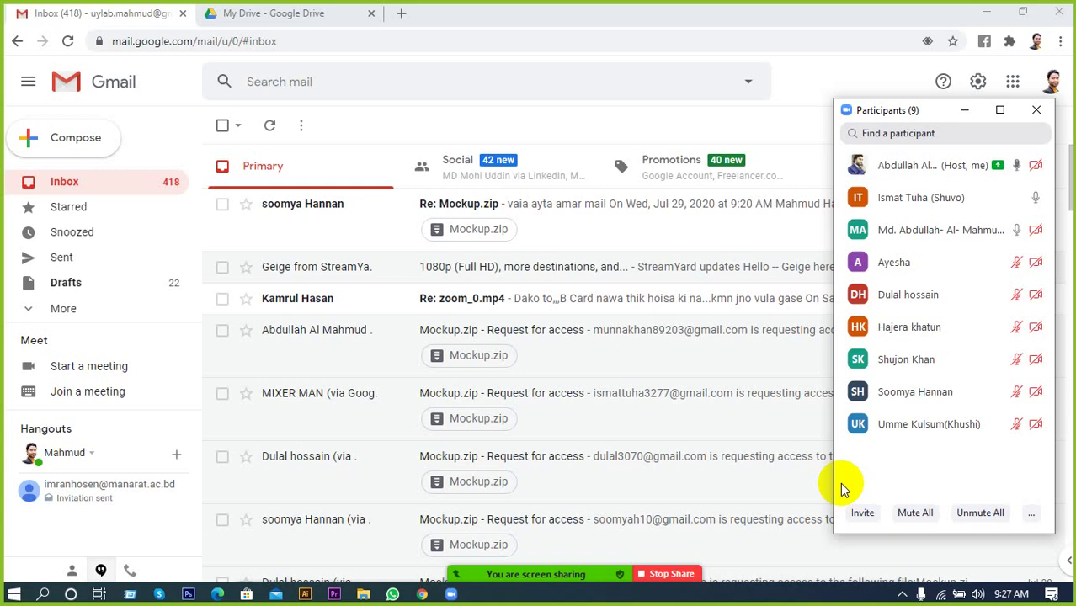
mouse_move(856, 327)
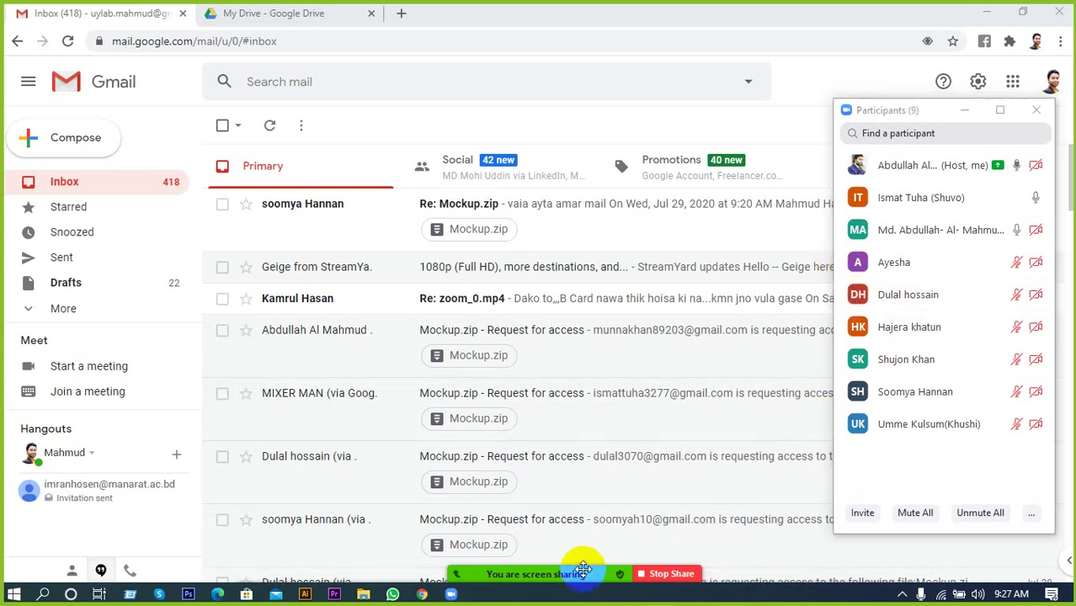
mouse_move(581, 566)
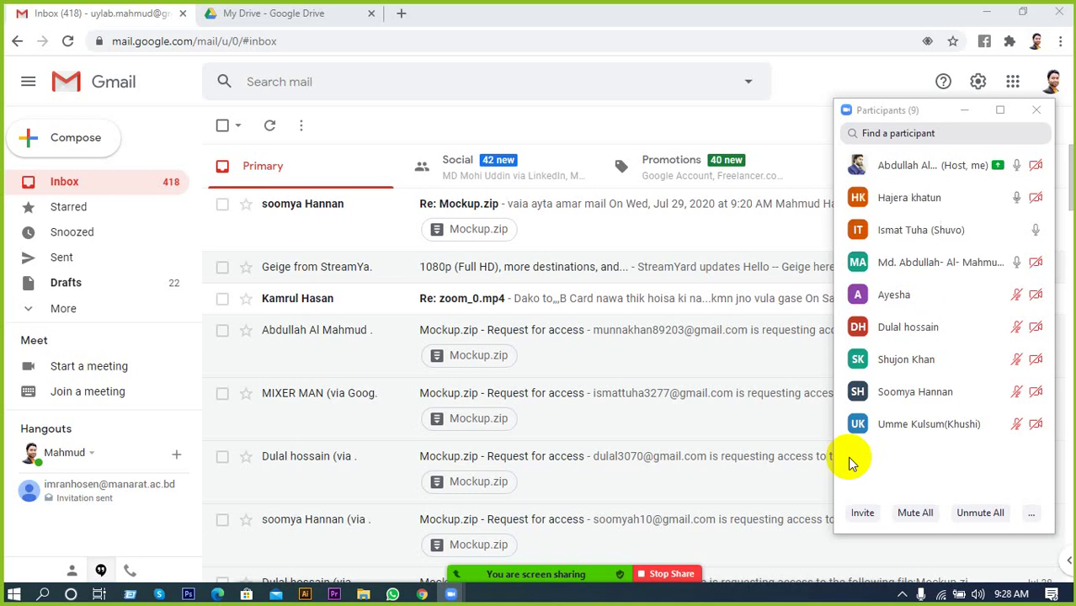
click(682, 573)
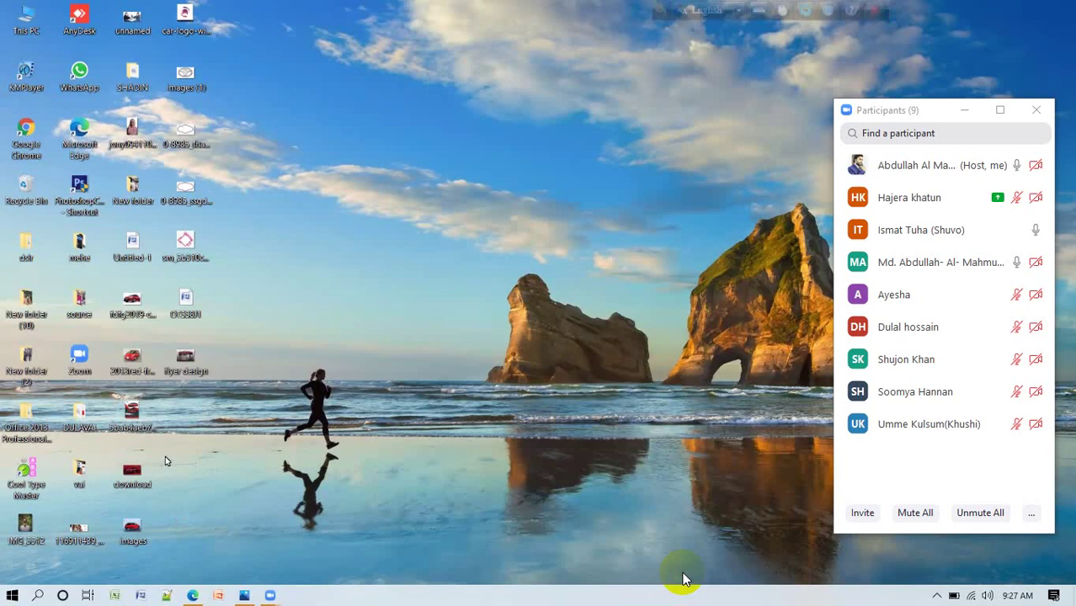
Open a file from the desktop.
double_click(192, 368)
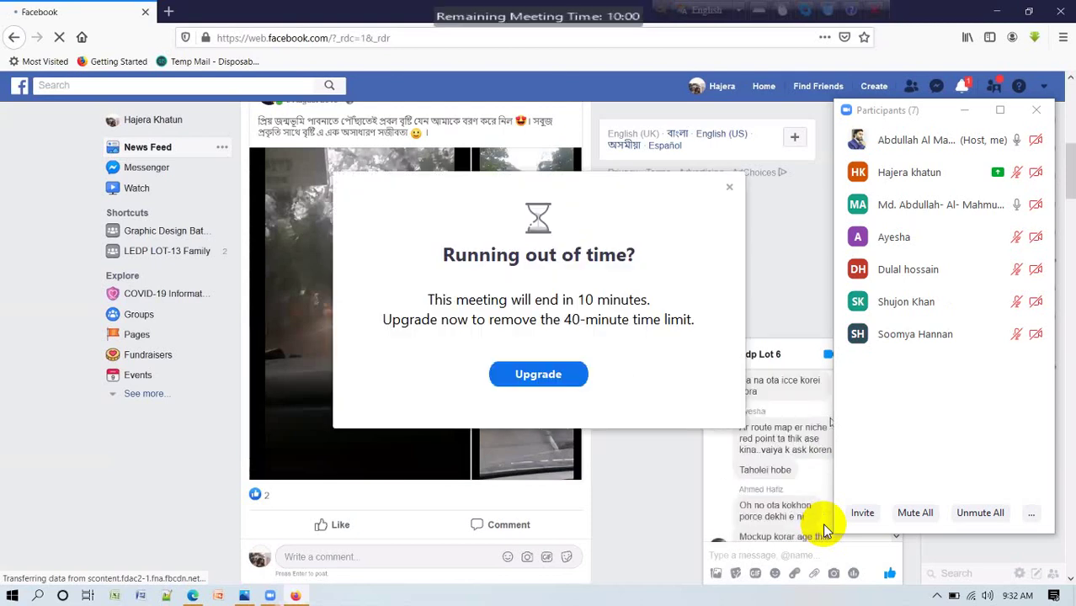
Close the Zoom 'Running out of time?' warning popup.
click(729, 187)
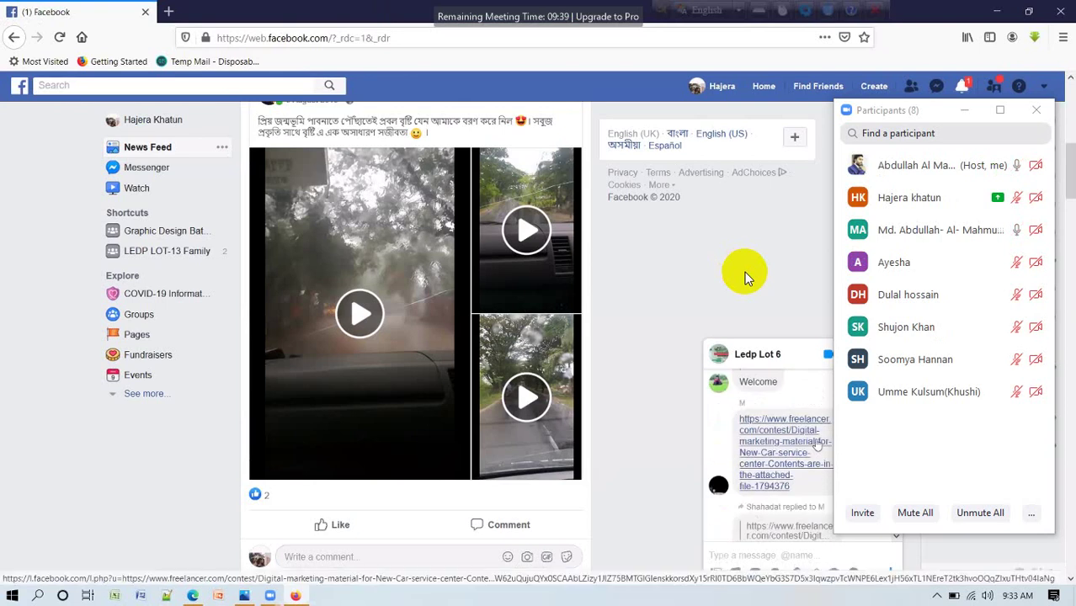
Open the shared freelancer.com contest link from the Facebook chat in a new tab.
click(817, 444)
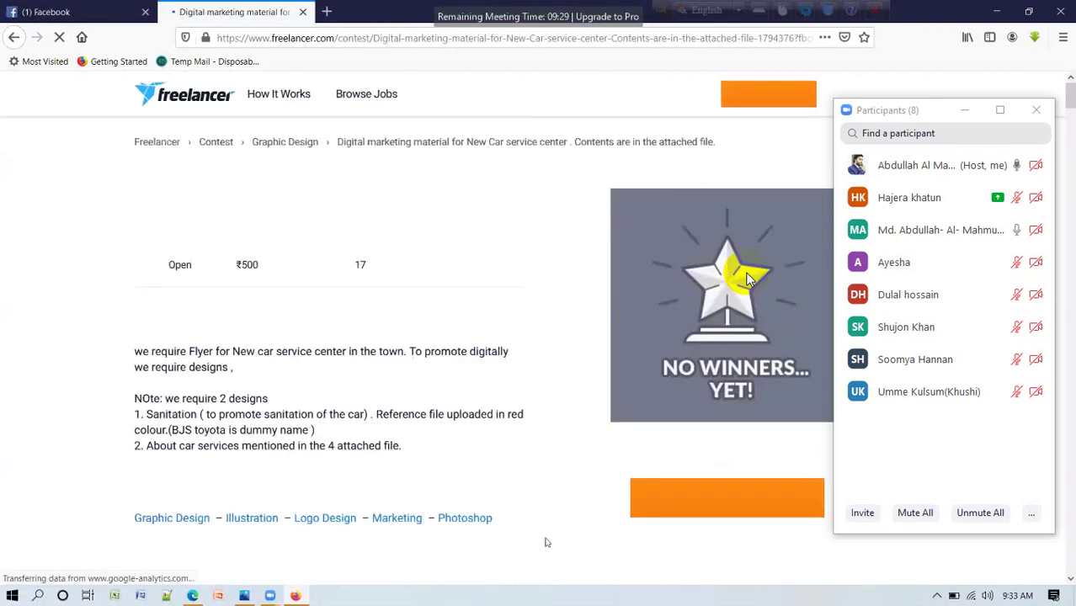
scroll(749, 278, down, 3)
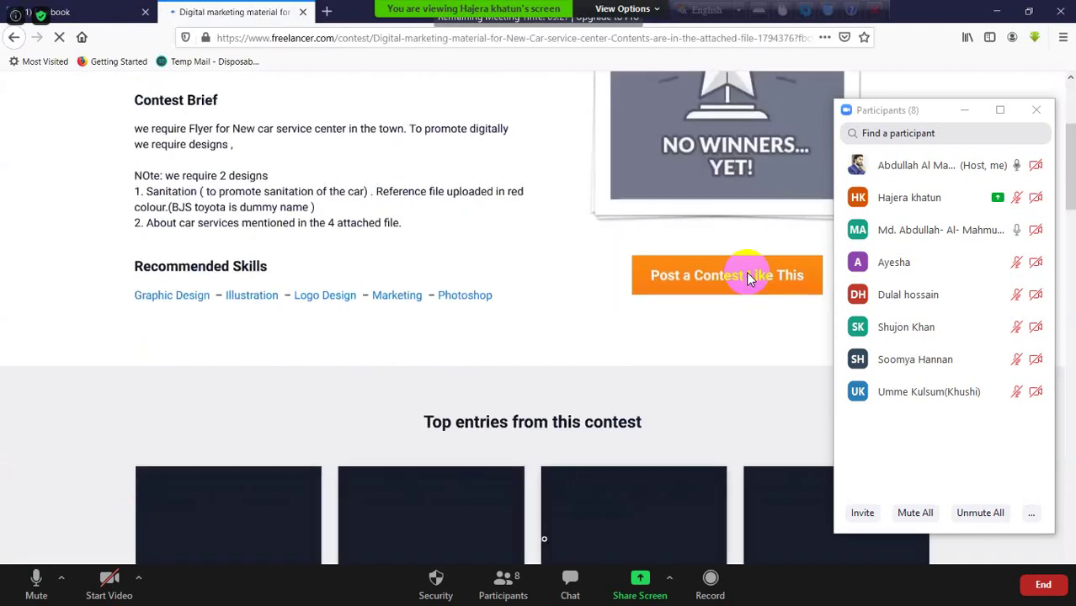
scroll(749, 278, down, 2)
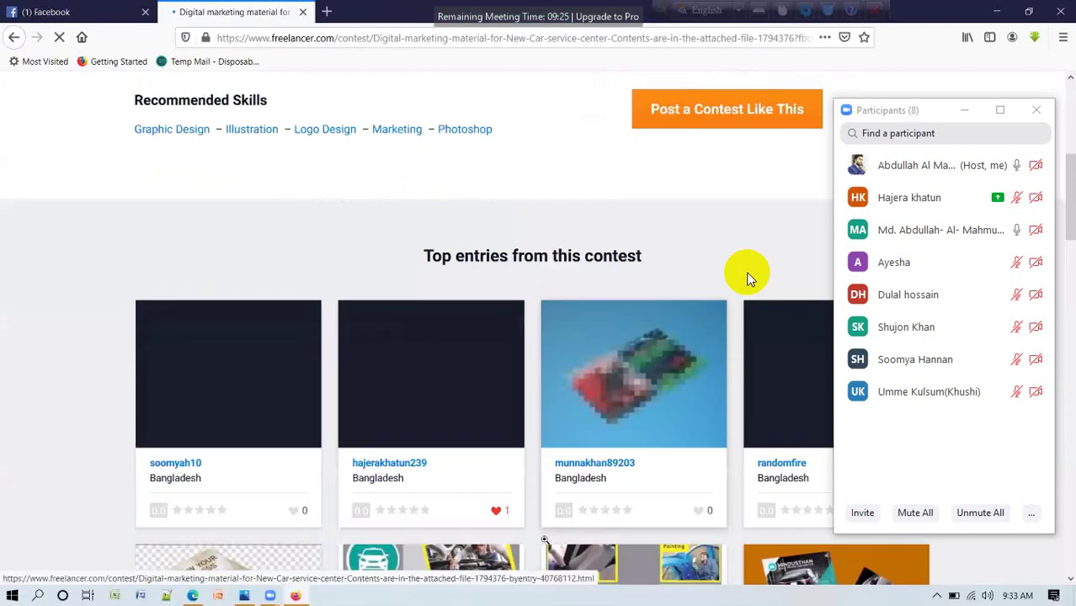
scroll(554, 459, down, 1)
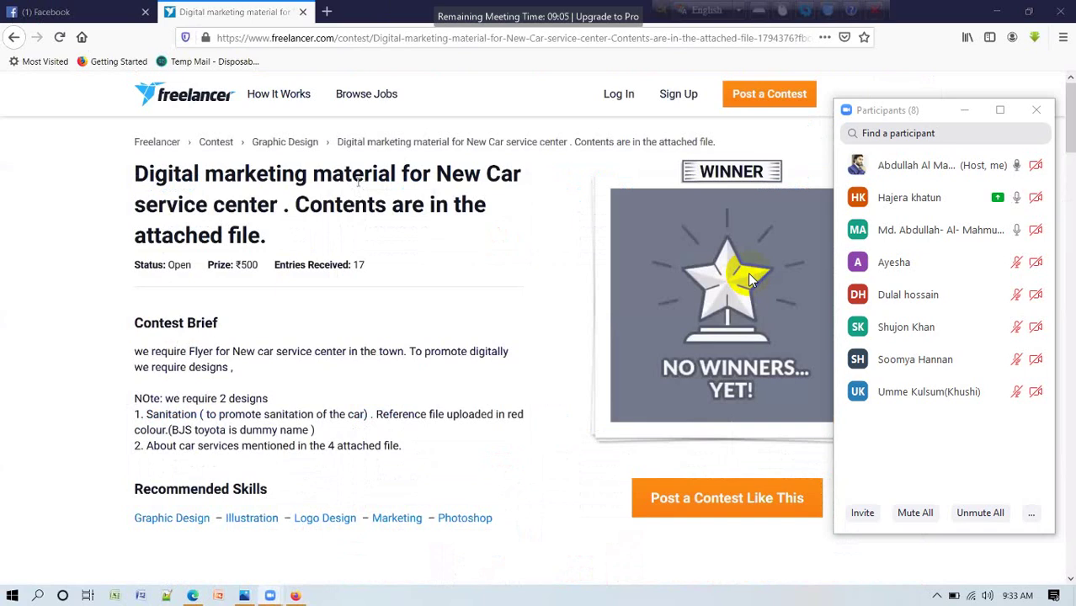
scroll(749, 278, down, 2)
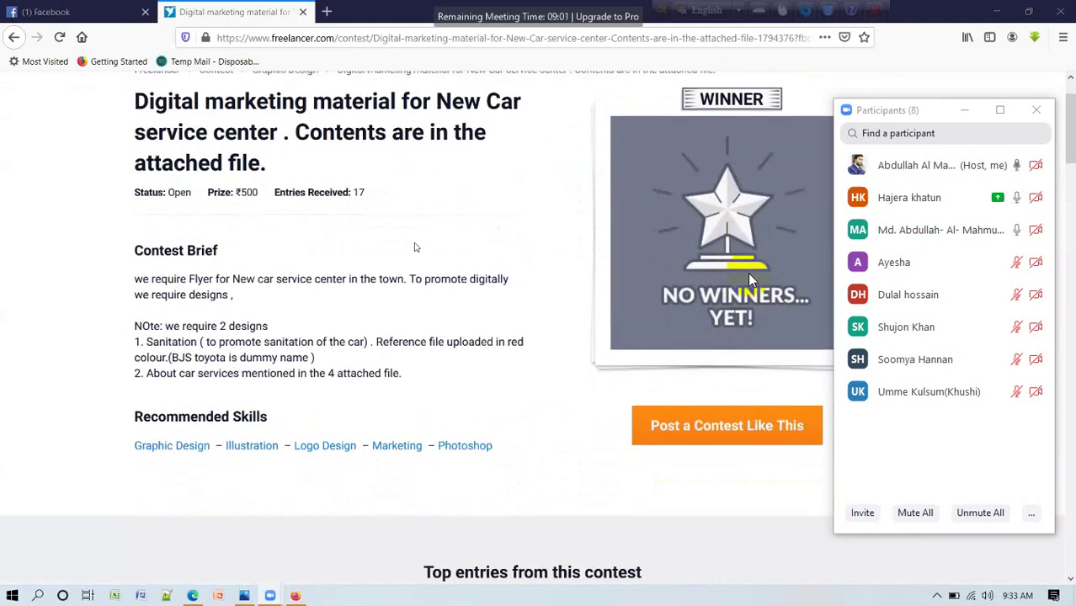
scroll(748, 272, up, 2)
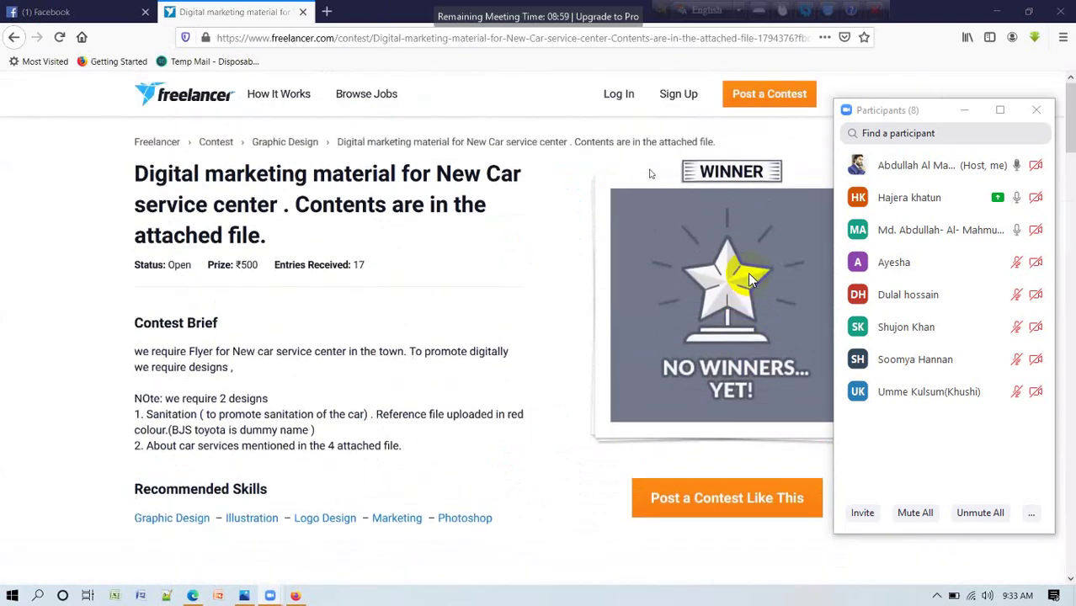
Bring up Freelancer's Welcome Back login form and start typing the account username.
click(622, 94)
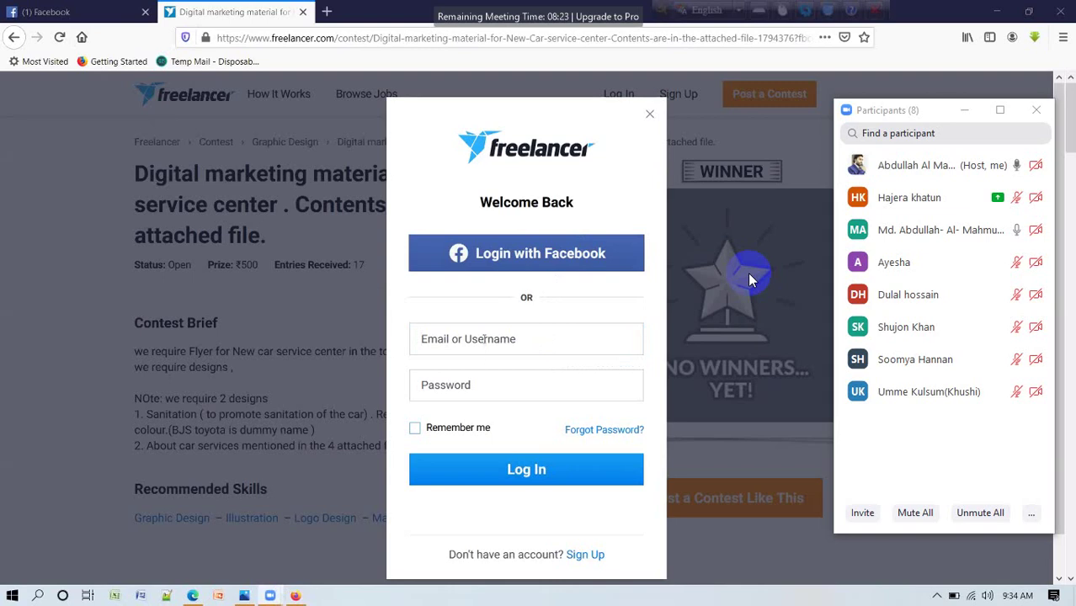
click(485, 339)
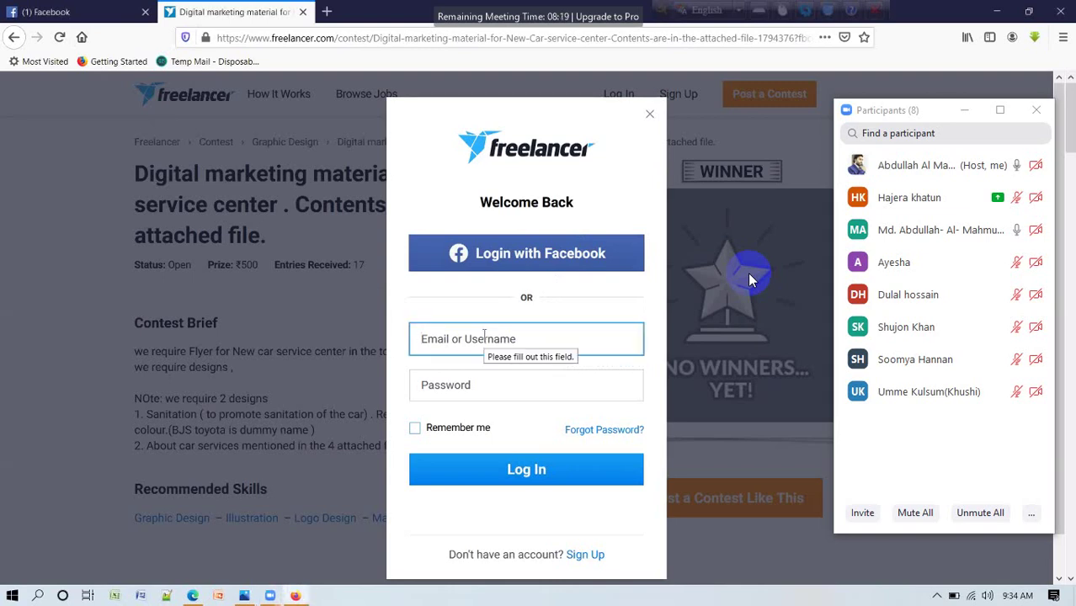
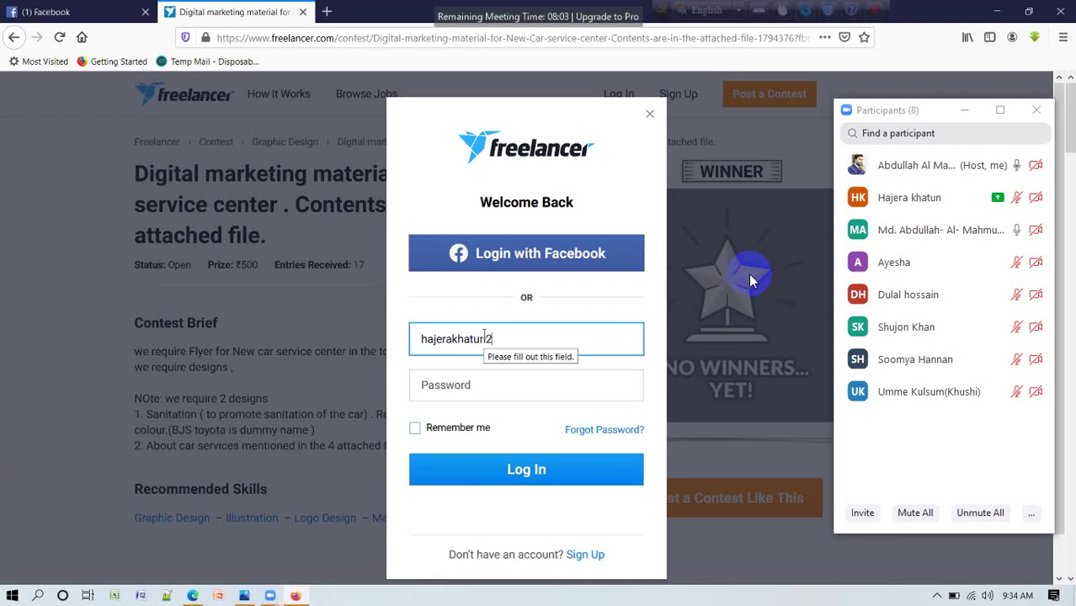
Erase the partially typed e-mail address, leaving the username field empty.
text(@)
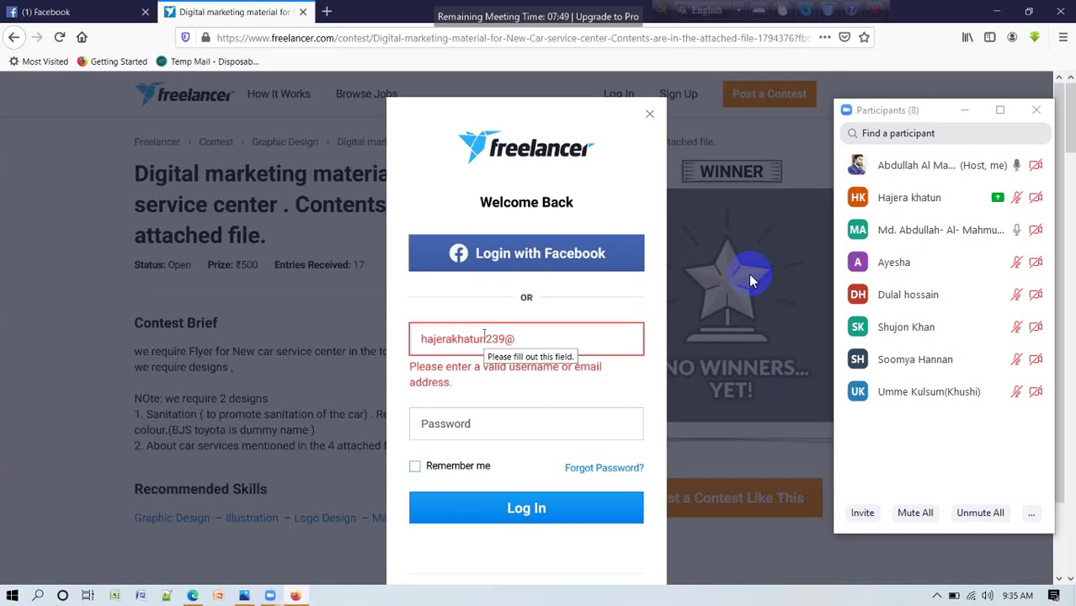
text(g)
key(BackSpace)
key(BackSpace)
key(BackSpace)
key(BackSpace)
key(BackSpace)
key(BackSpace)
key(BackSpace)
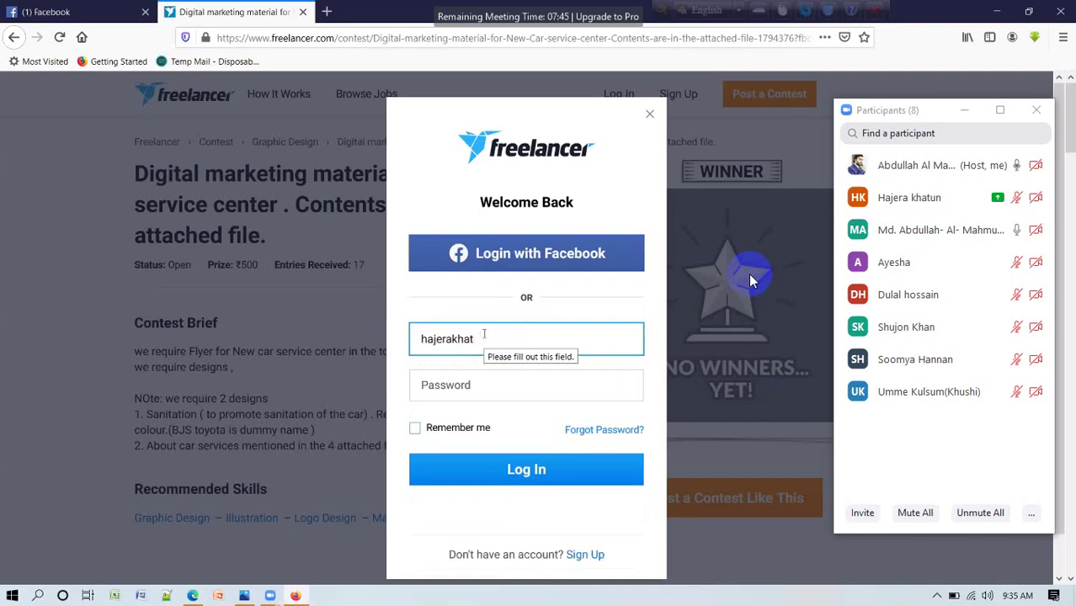
key(BackSpace)
key(BackSpace)
key(BackSpace)
key(BackSpace)
key(BackSpace)
key(BackSpace)
key(BackSpace)
key(BackSpace)
key(BackSpace)
key(BackSpace)
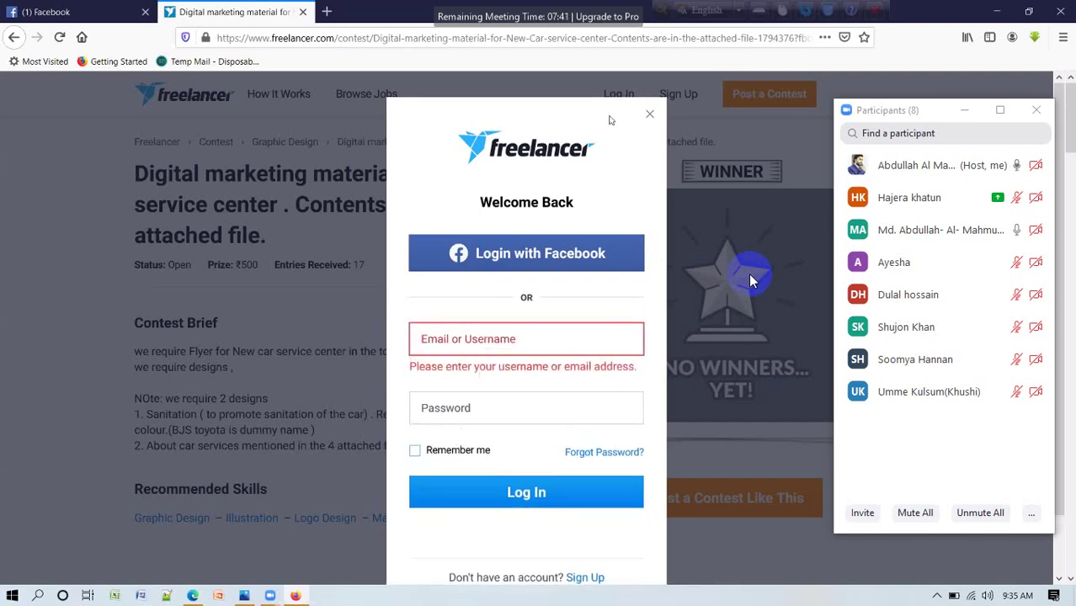
click(645, 118)
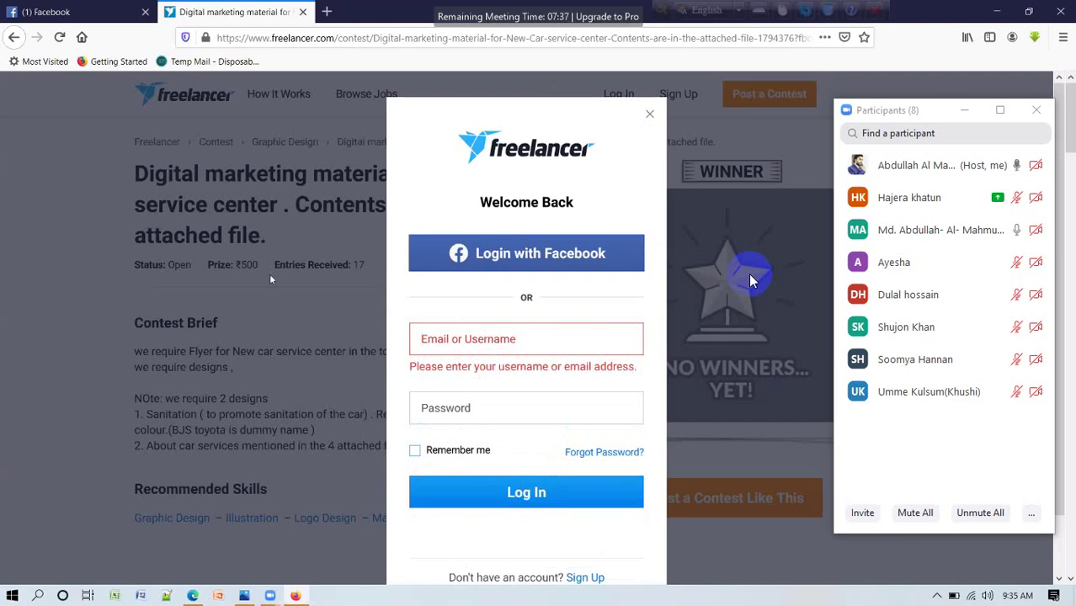
Close the Freelancer login dialog to return to the contest page.
click(546, 77)
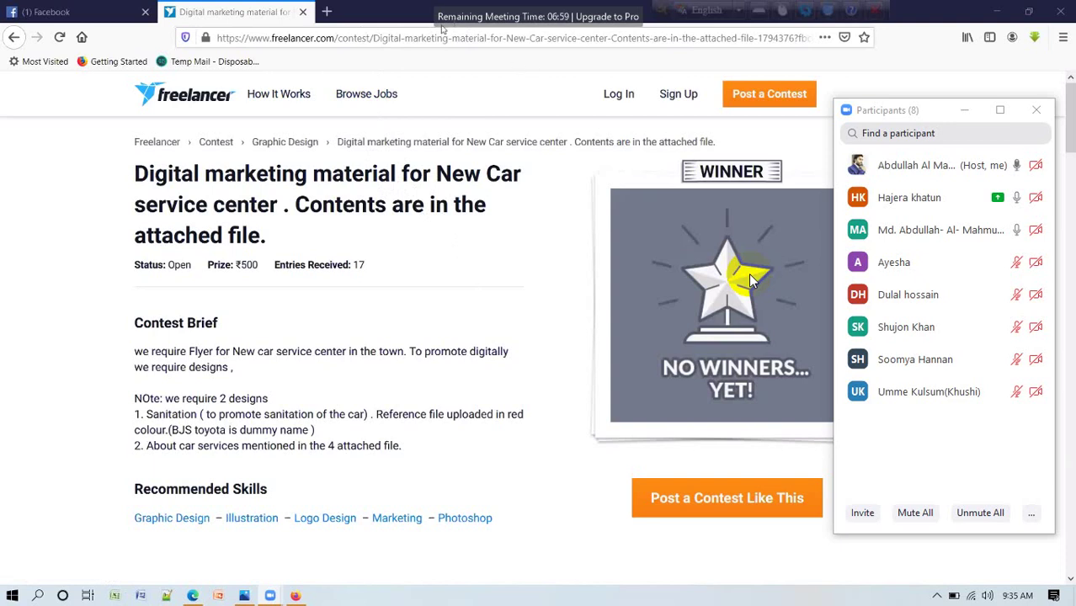
End the Zoom screen share with Alt+S.
key(alt+s)
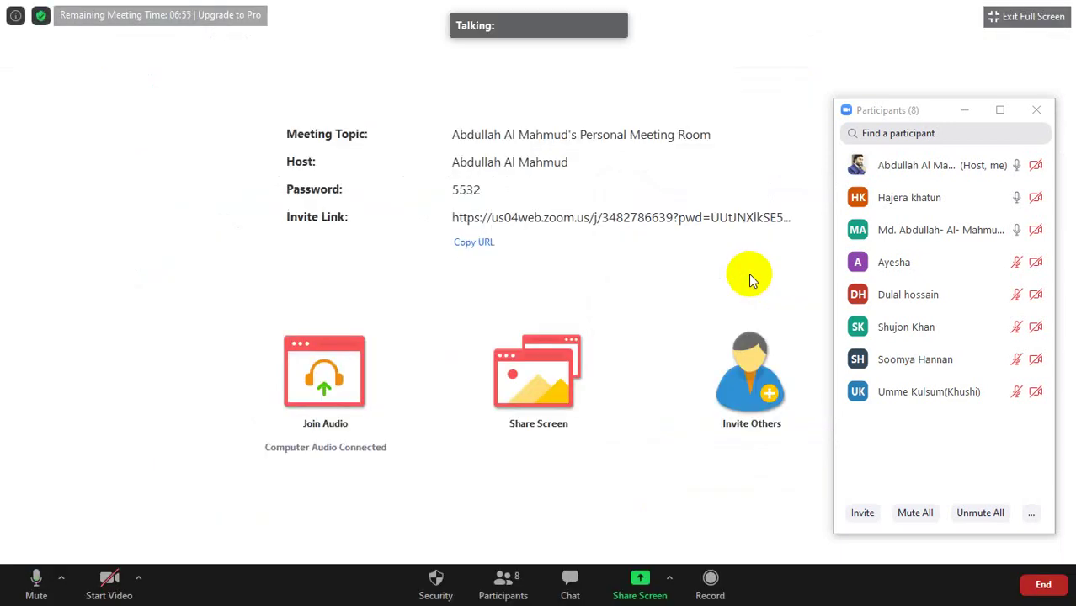
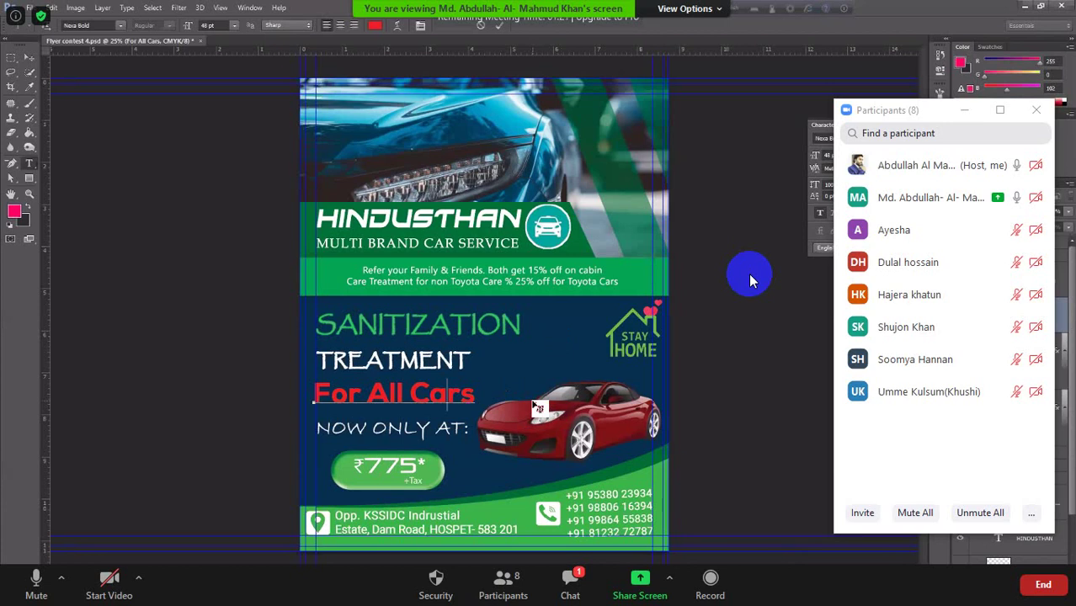
Hide the Zoom participants list and watch the shared car-service flyer until the meeting ends.
click(851, 206)
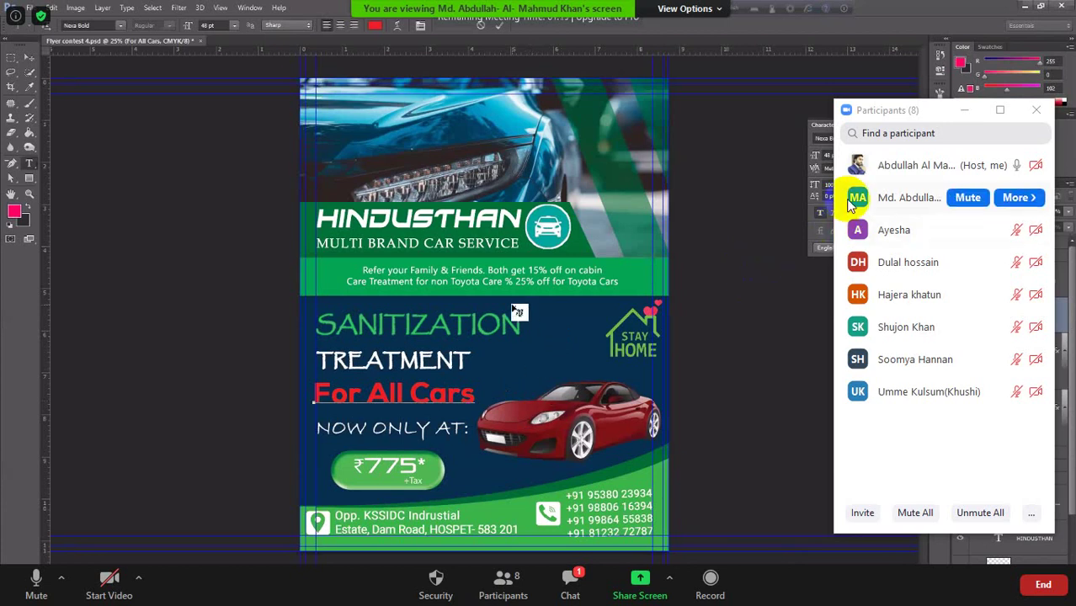
click(965, 112)
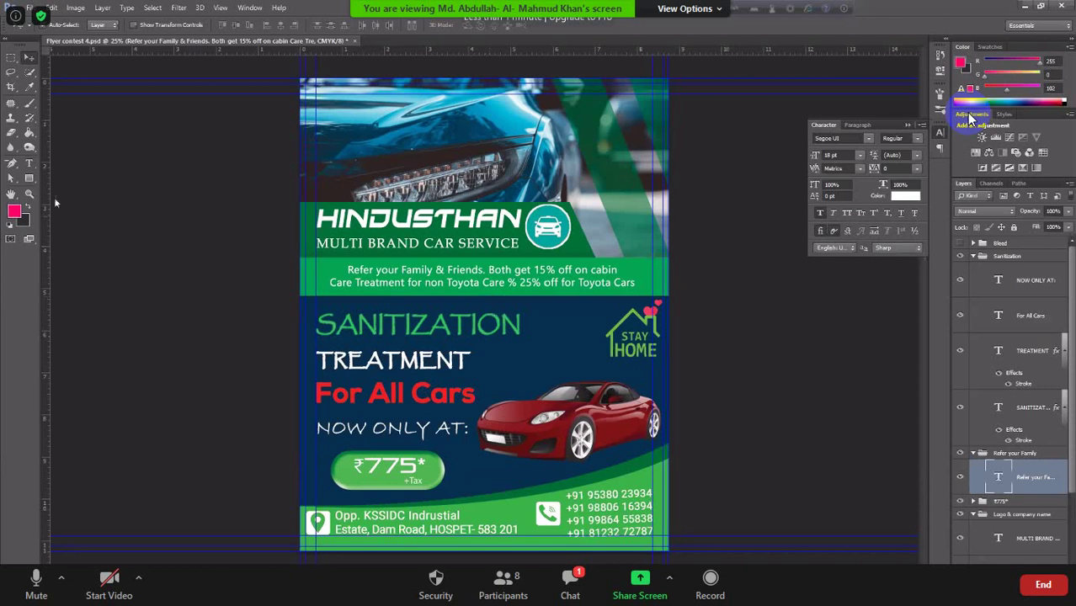
click(28, 164)
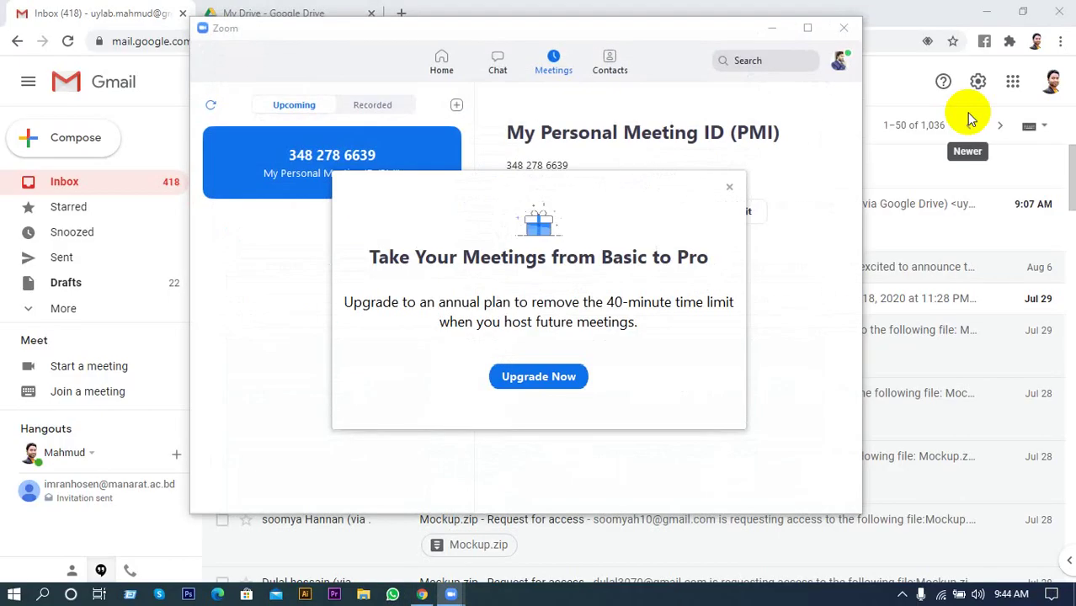
Dismiss the Pro upgrade prompt, start the Personal Meeting ID meeting, and share the whole screen.
click(729, 186)
click(529, 212)
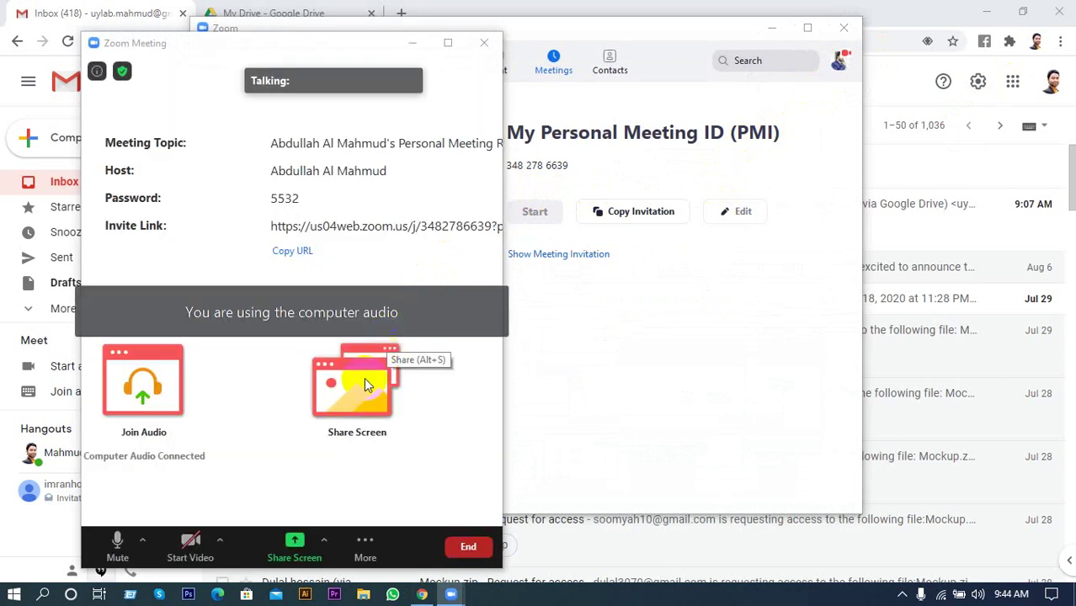
click(364, 384)
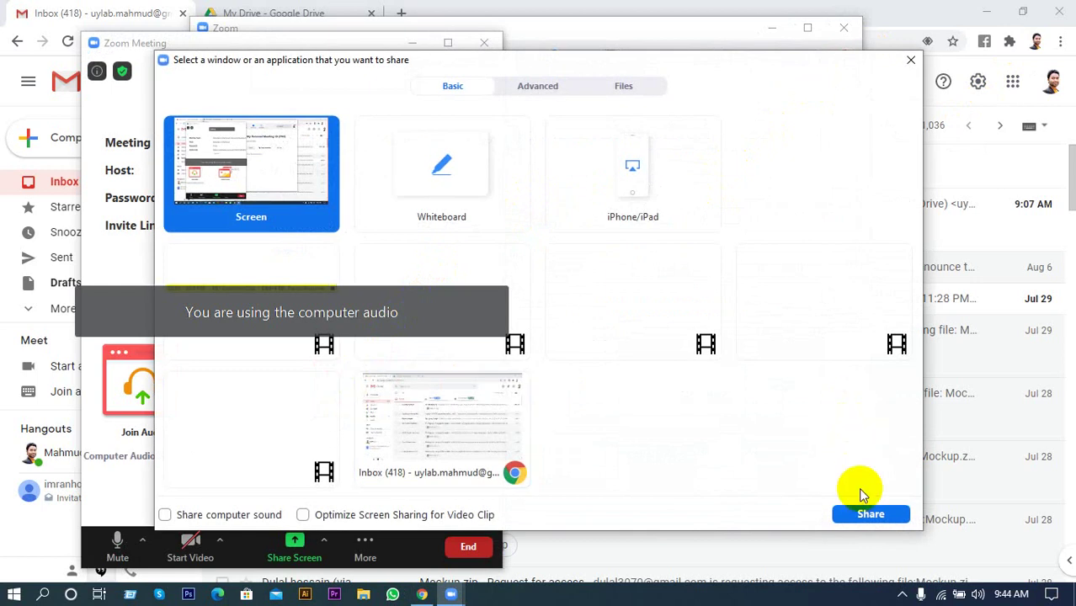
click(858, 509)
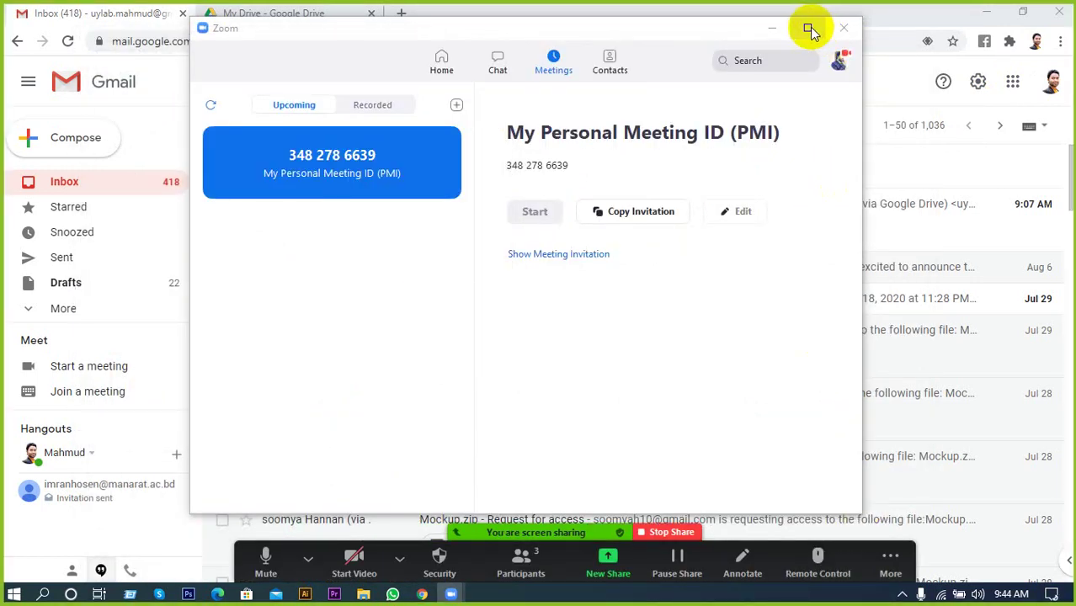
Minimize the Zoom window to show the Gmail inbox, then stop the screen share.
click(772, 29)
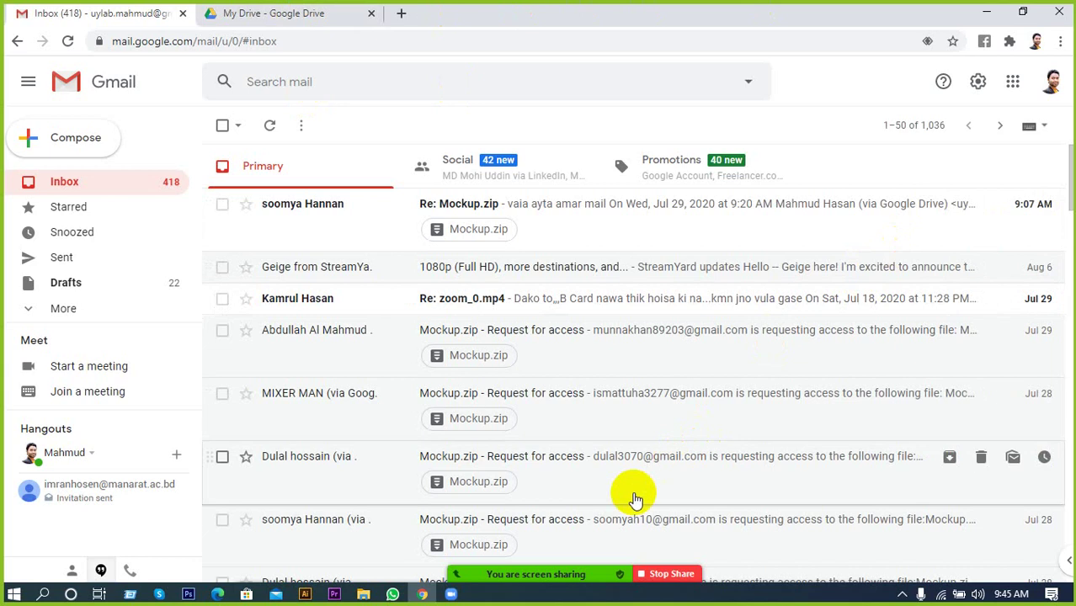
mouse_move(579, 557)
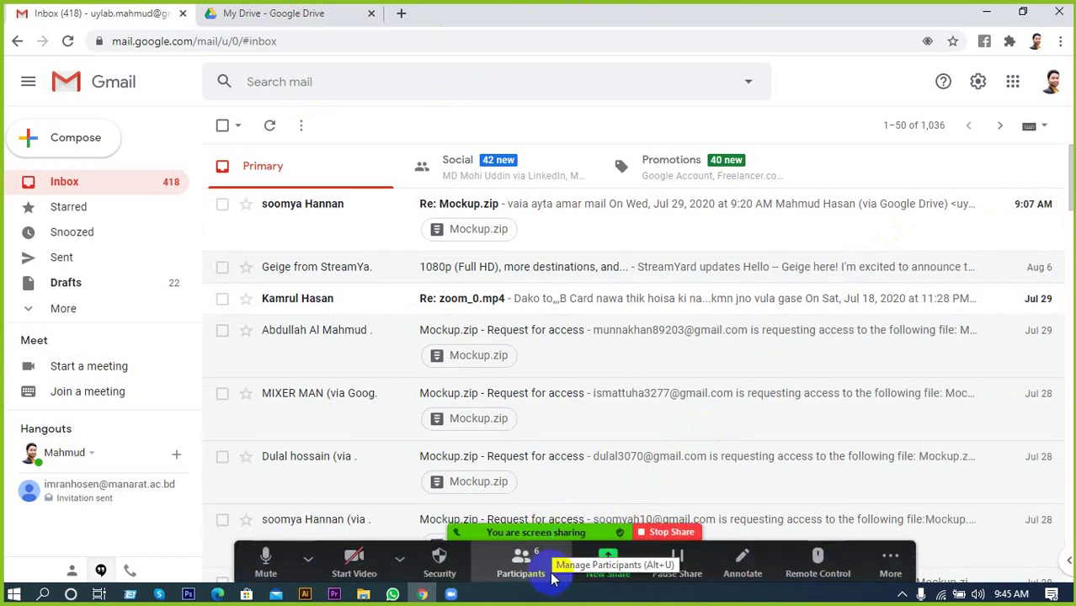
click(667, 537)
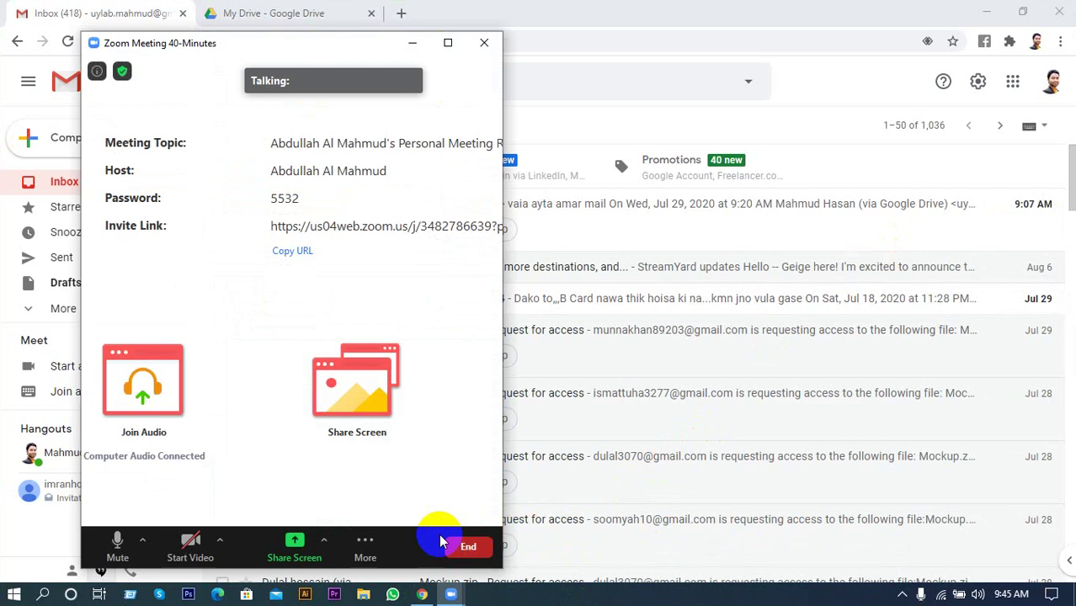
Enable 'Multiple participants can share simultaneously' and maximize the meeting window to view the other share.
click(324, 540)
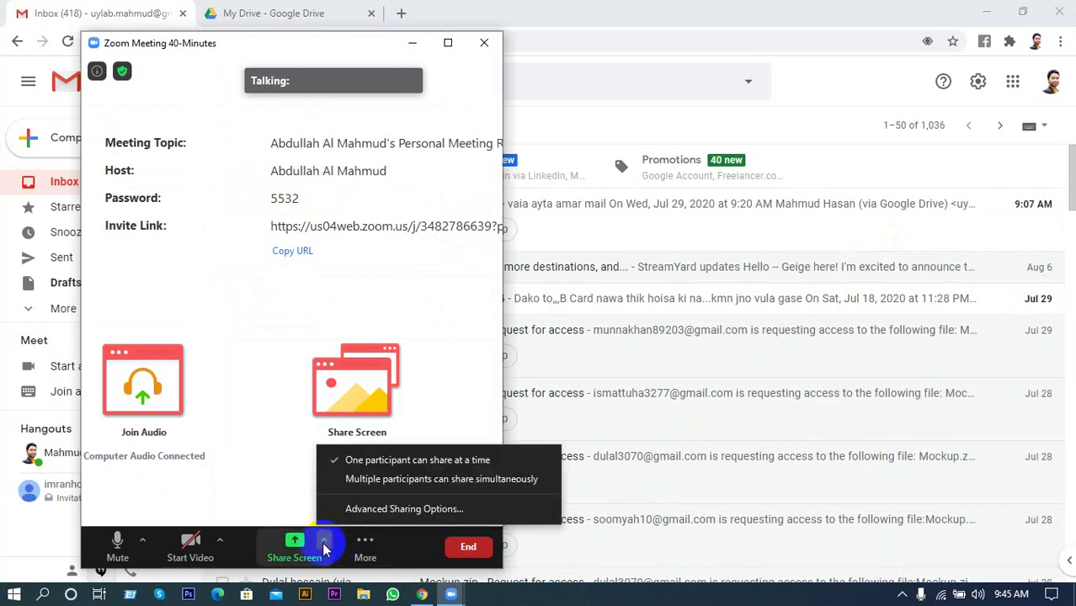
click(387, 480)
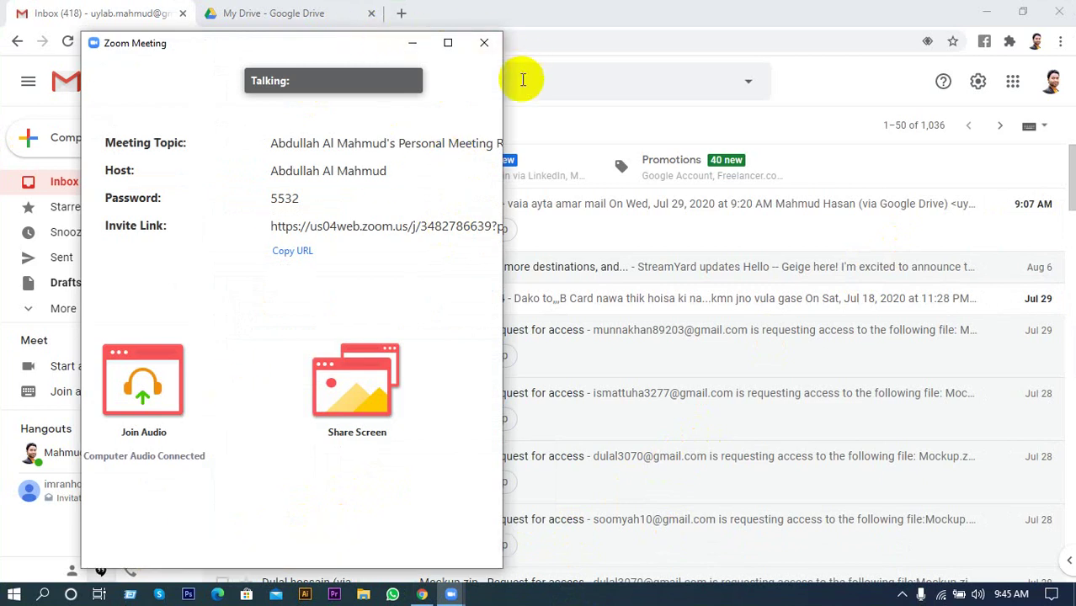
click(410, 42)
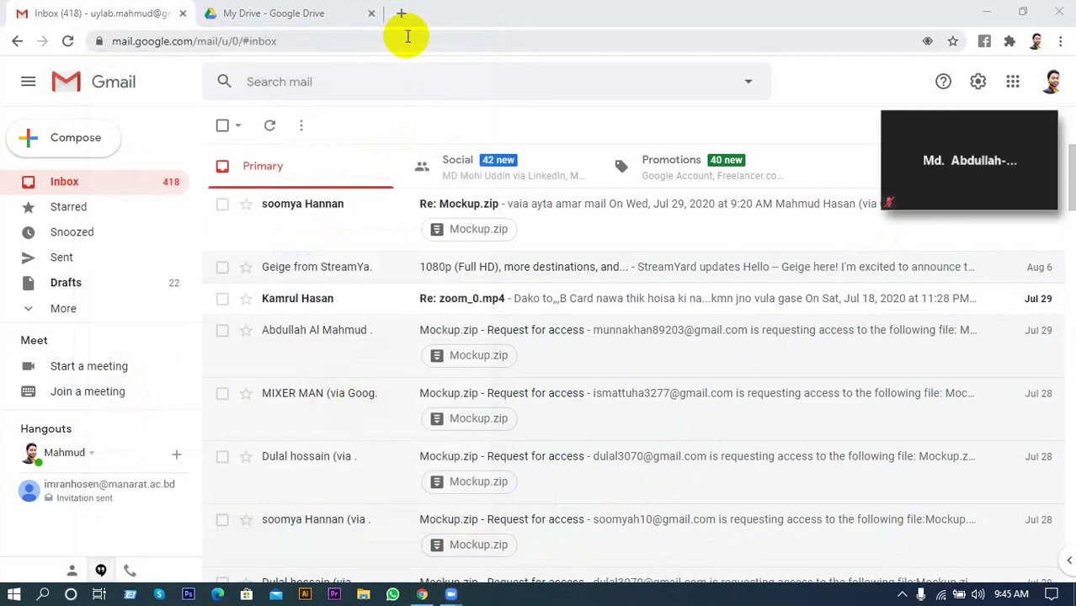
mouse_move(978, 149)
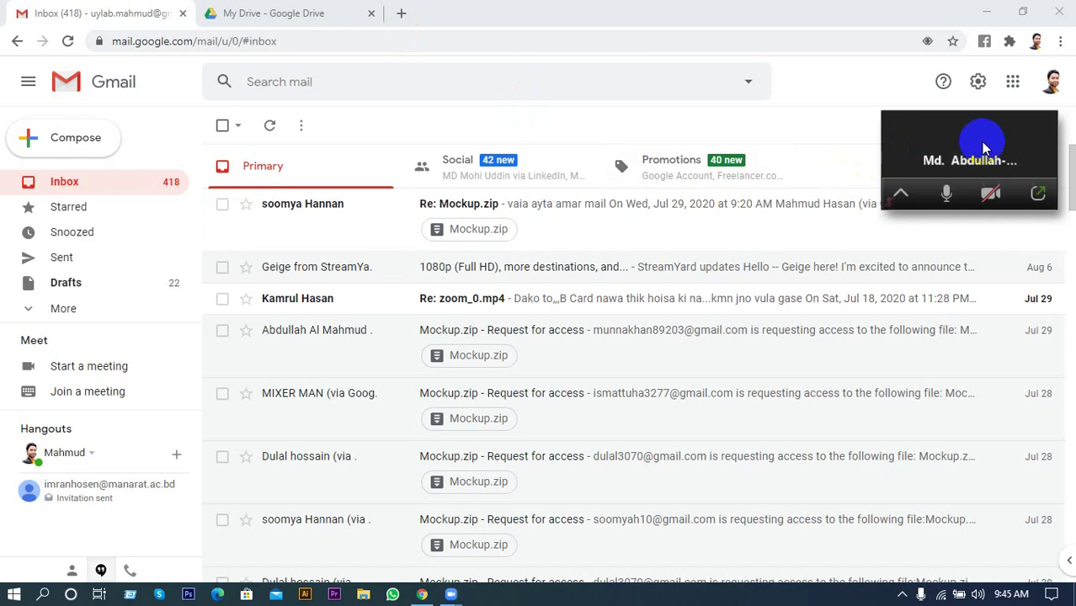
click(1038, 194)
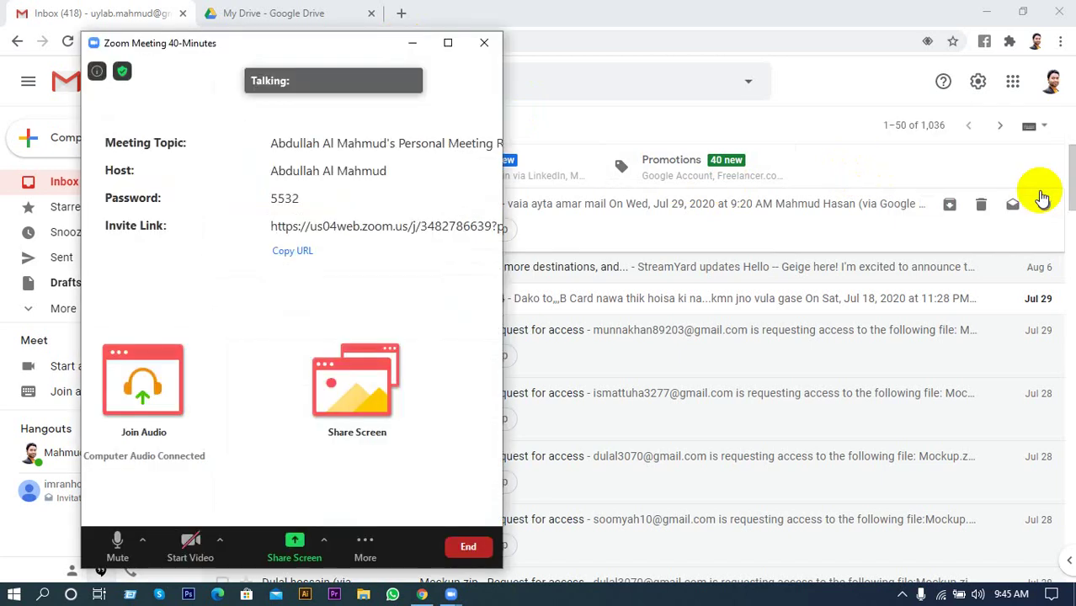
click(323, 540)
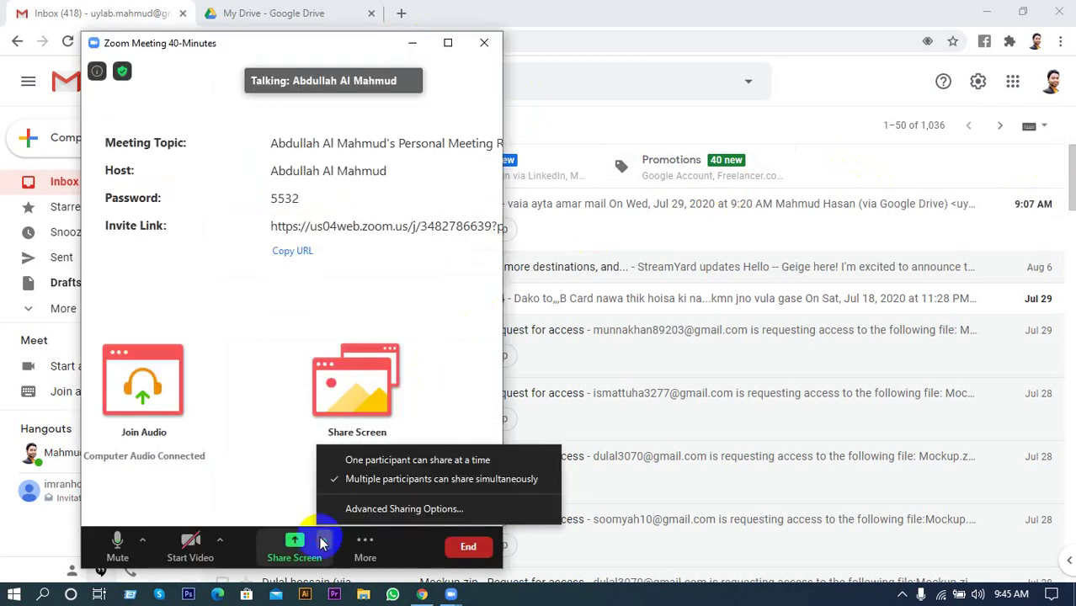
click(251, 478)
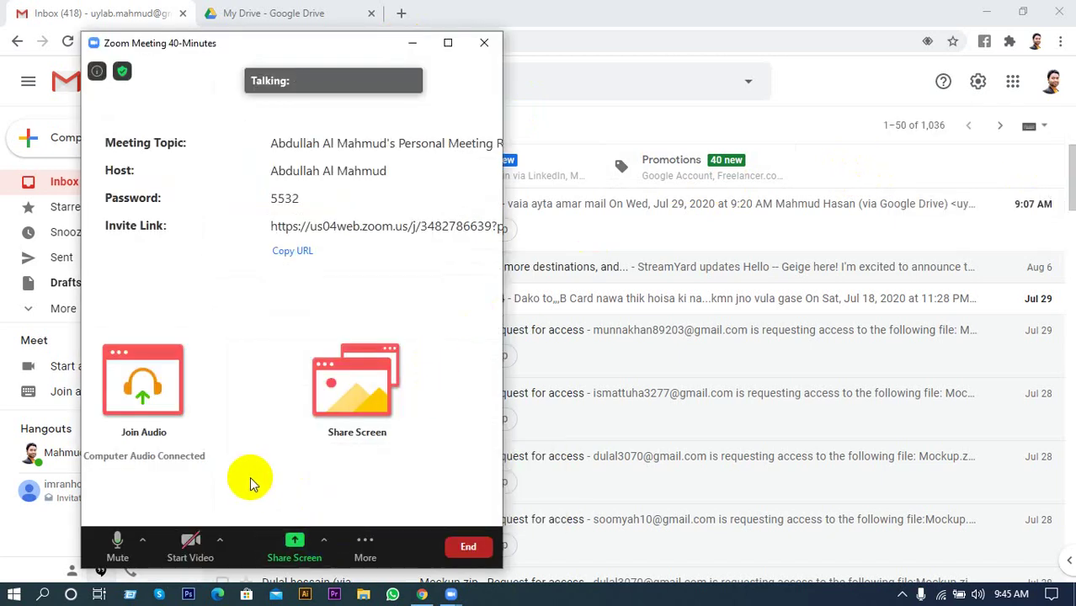
click(448, 42)
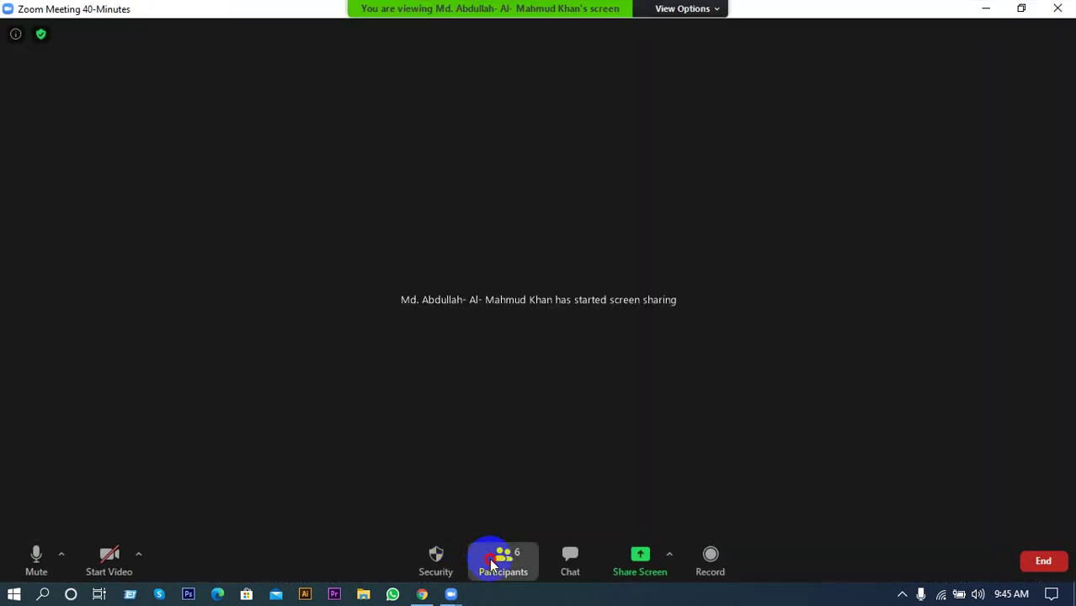
Open Single_US_Letter_Flyer_Mockup_3.jpg from the LEDP > Mockup > MD186 folder.
click(500, 558)
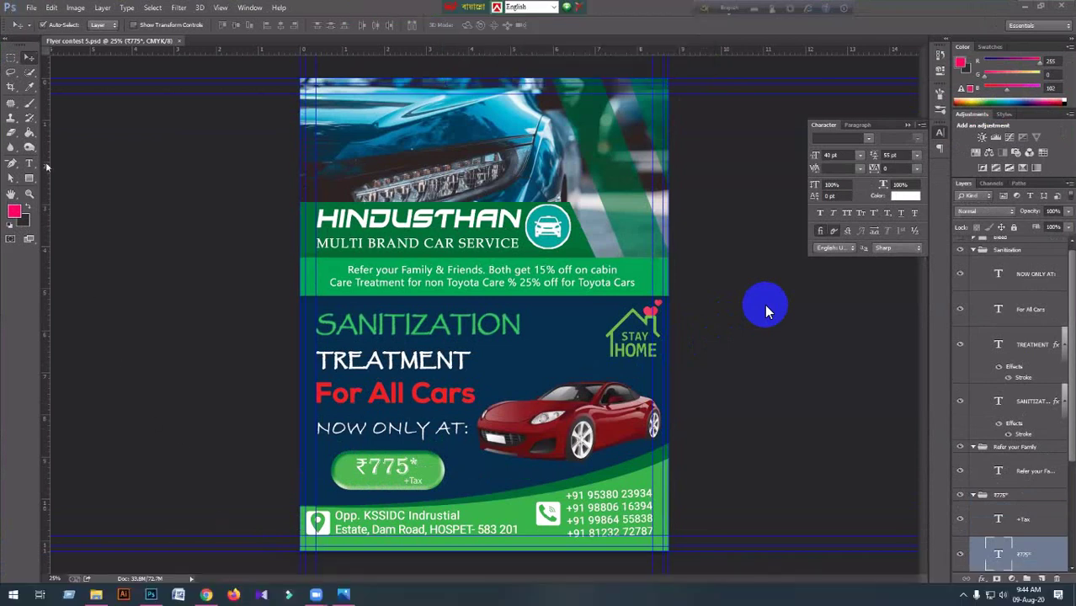
click(31, 7)
click(40, 32)
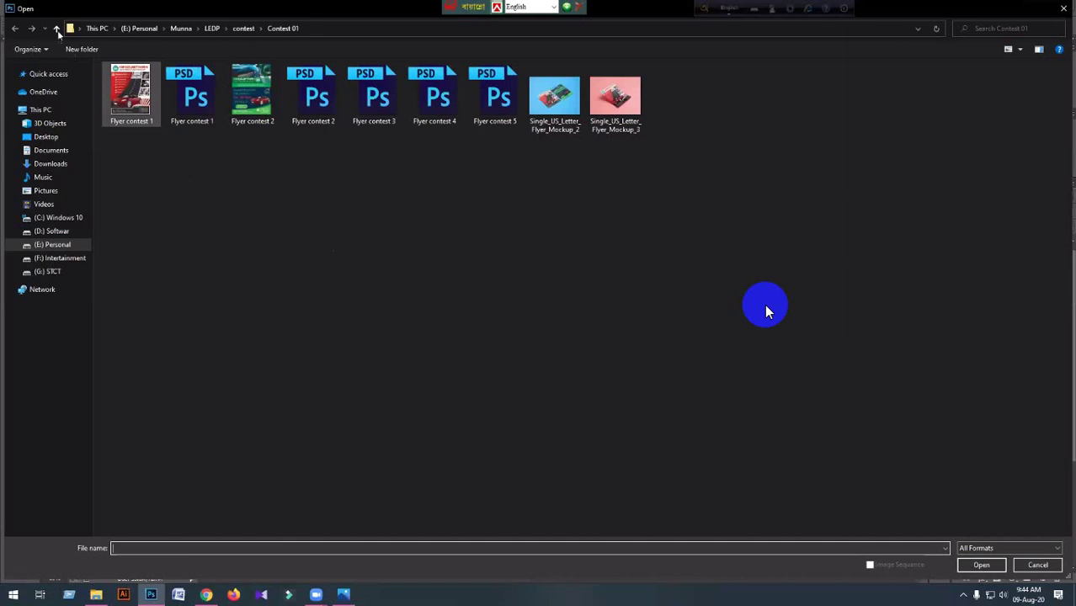
click(56, 28)
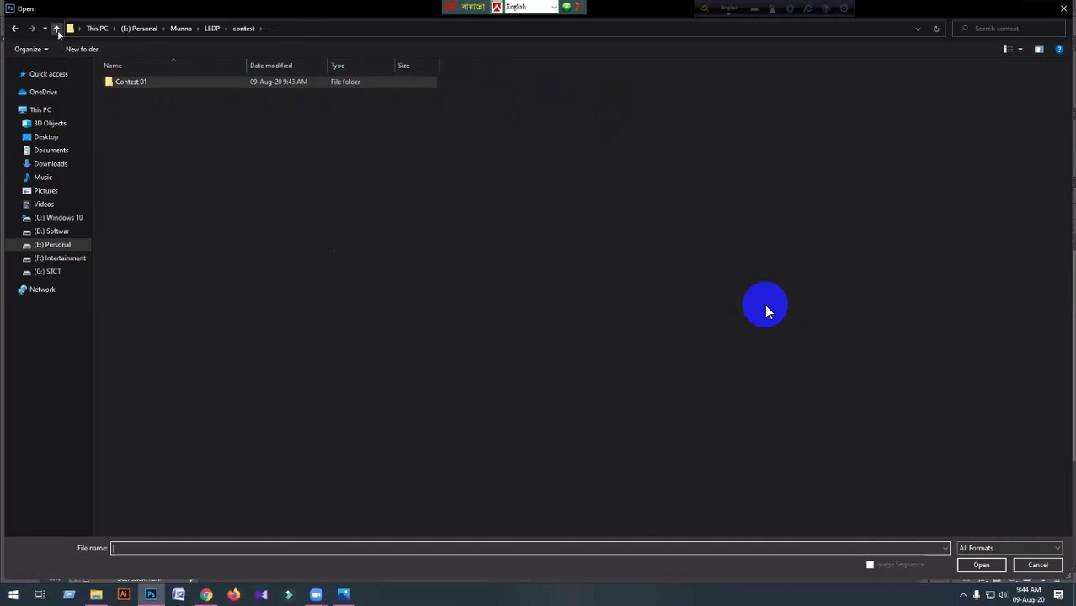
click(56, 29)
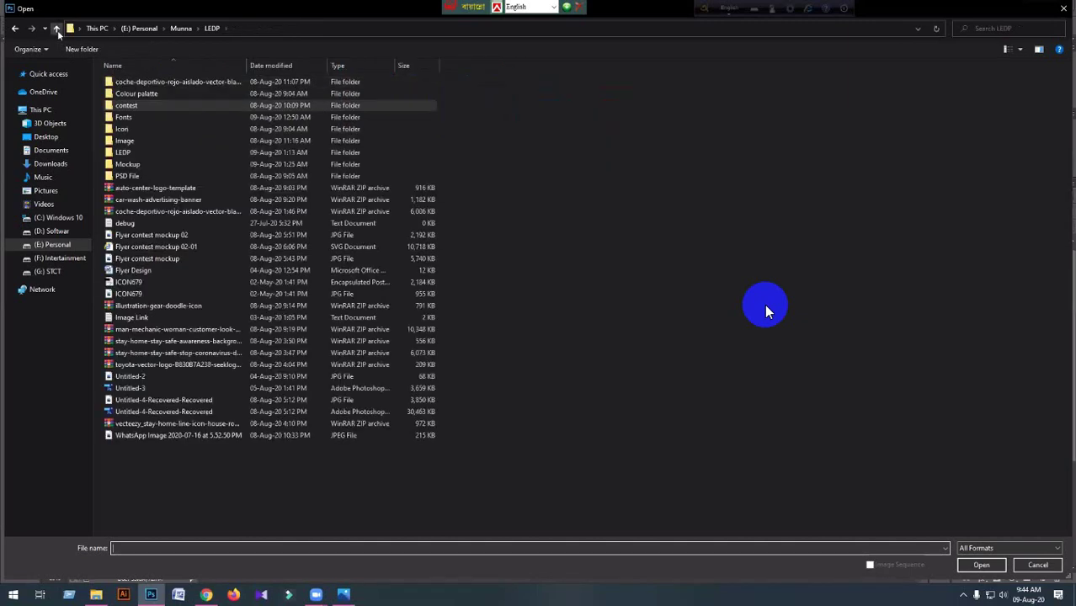
double_click(128, 164)
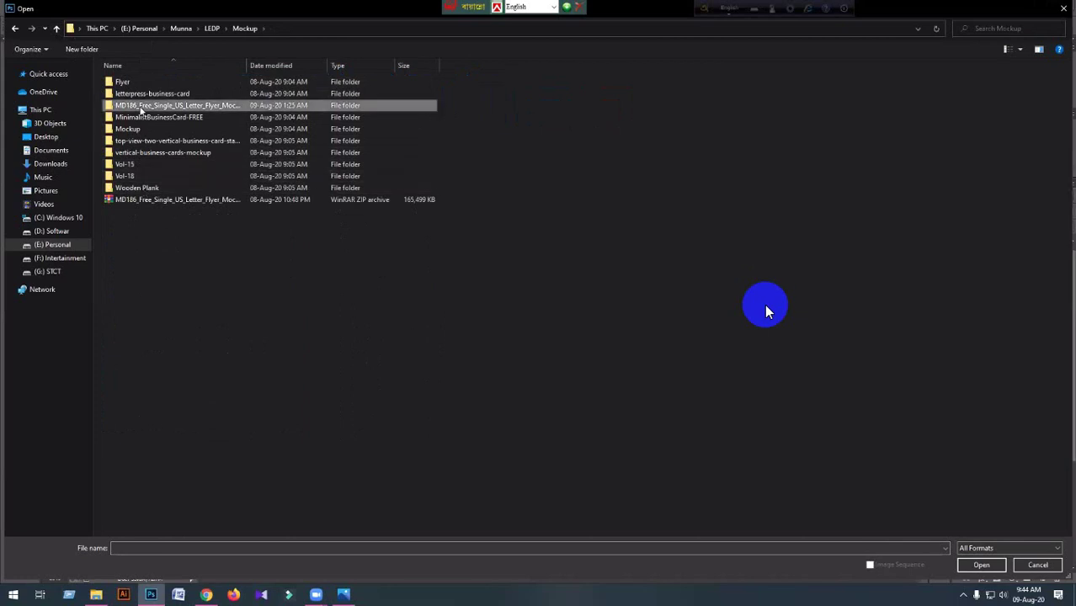
double_click(141, 106)
double_click(141, 82)
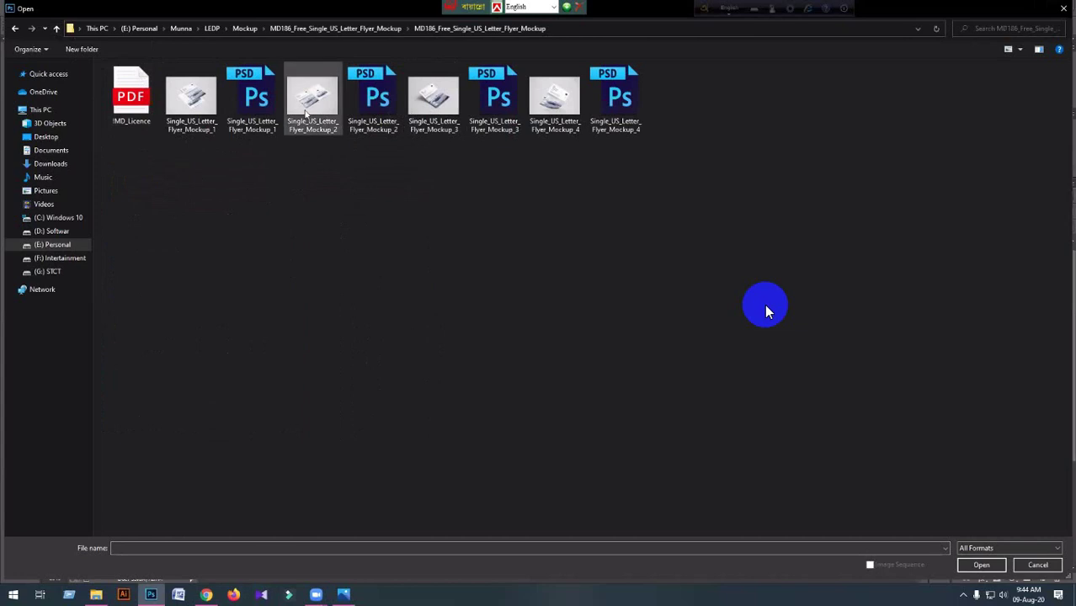
click(306, 113)
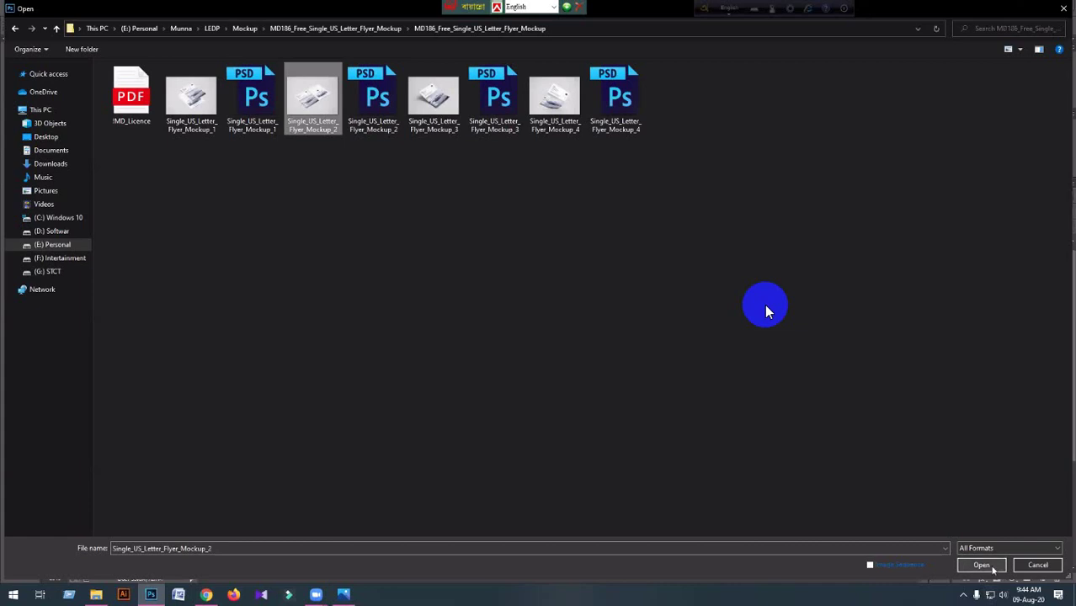
click(411, 133)
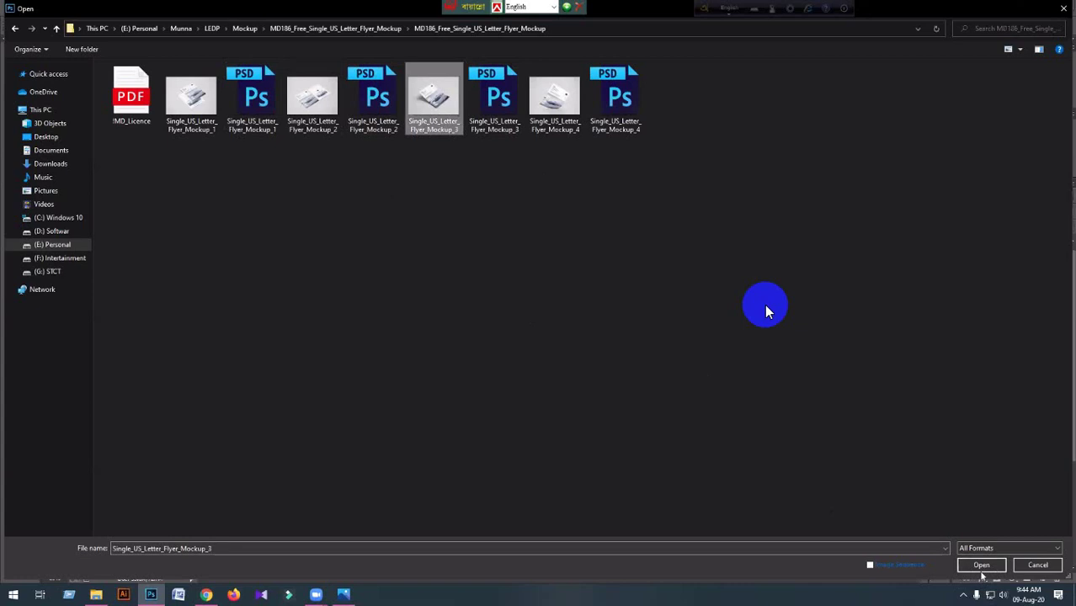
click(982, 570)
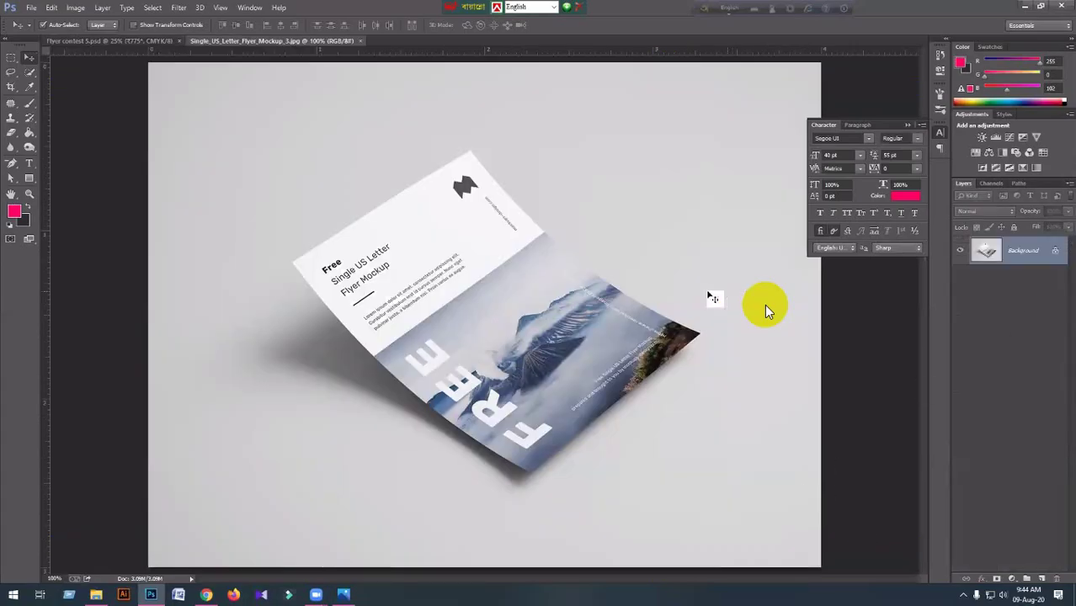
Open Single_US_Letter_Flyer_Mockup_4.psd from the same MD186 folder.
click(30, 8)
click(51, 32)
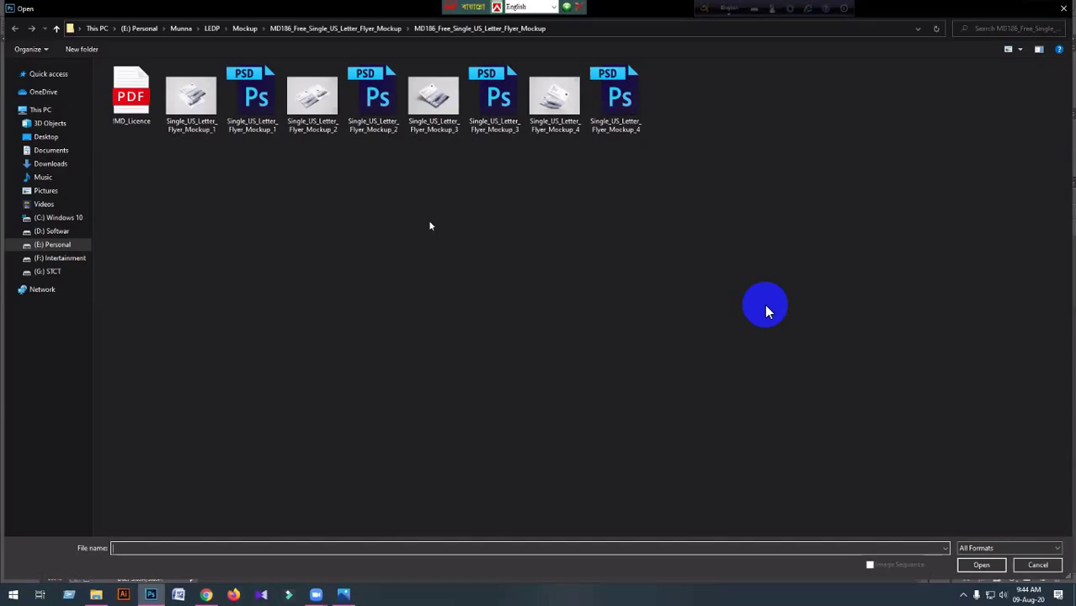
click(611, 132)
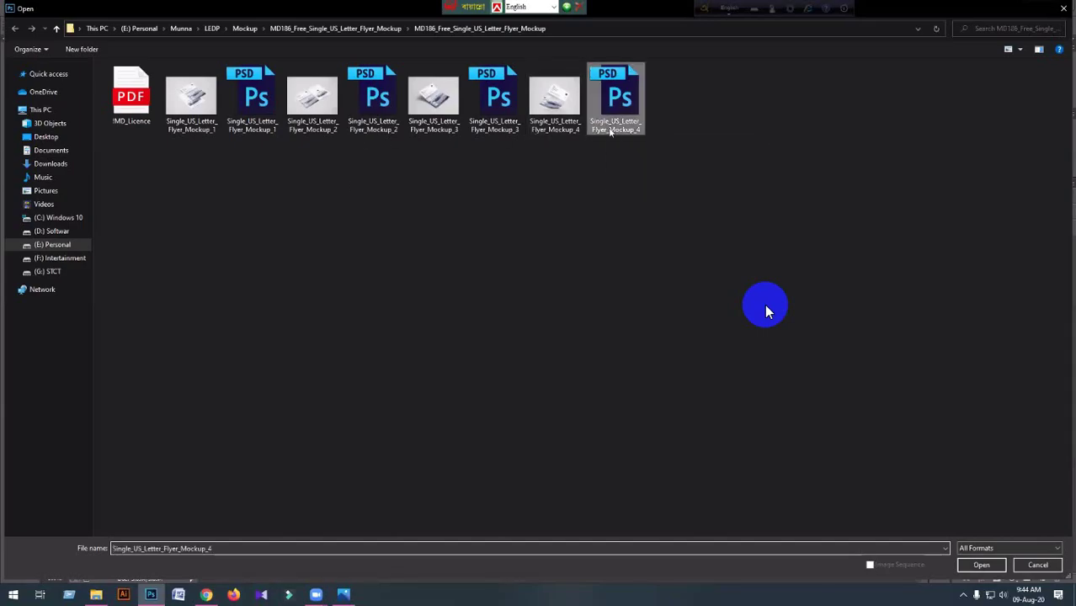
click(970, 569)
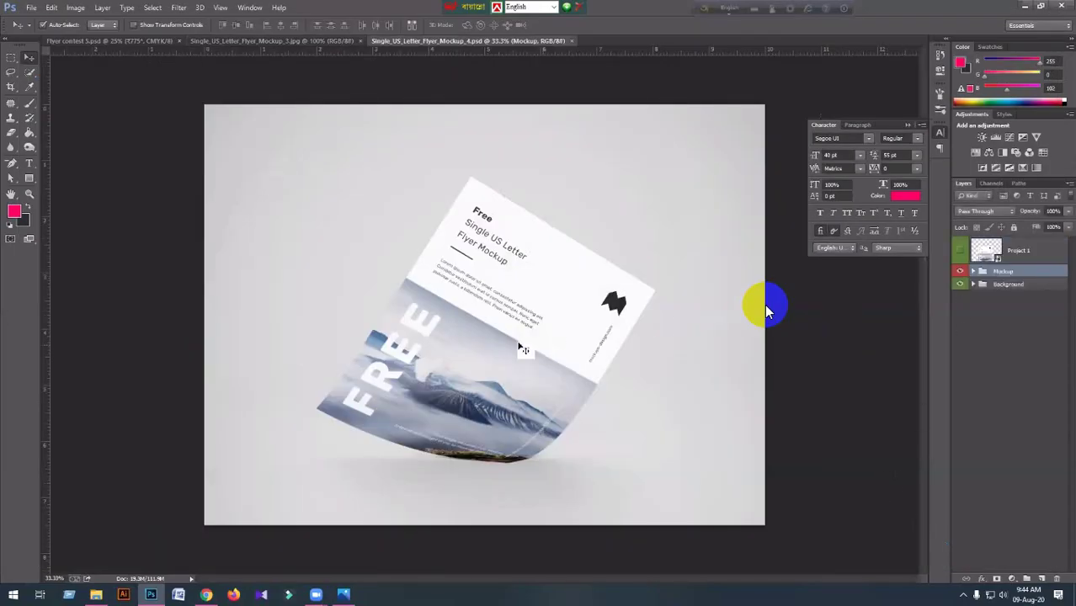
Select the whole flyer in Flyer contest 5, then open Mockup_4's Project 1 smart object contents.
drag(523, 349, 92, 132)
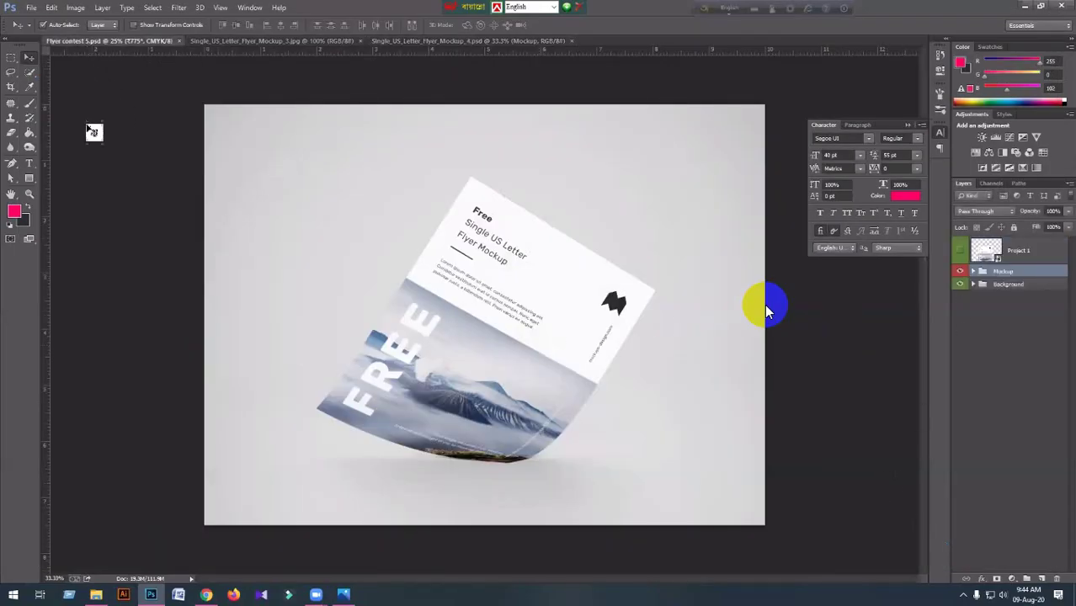
drag(766, 311, 766, 311)
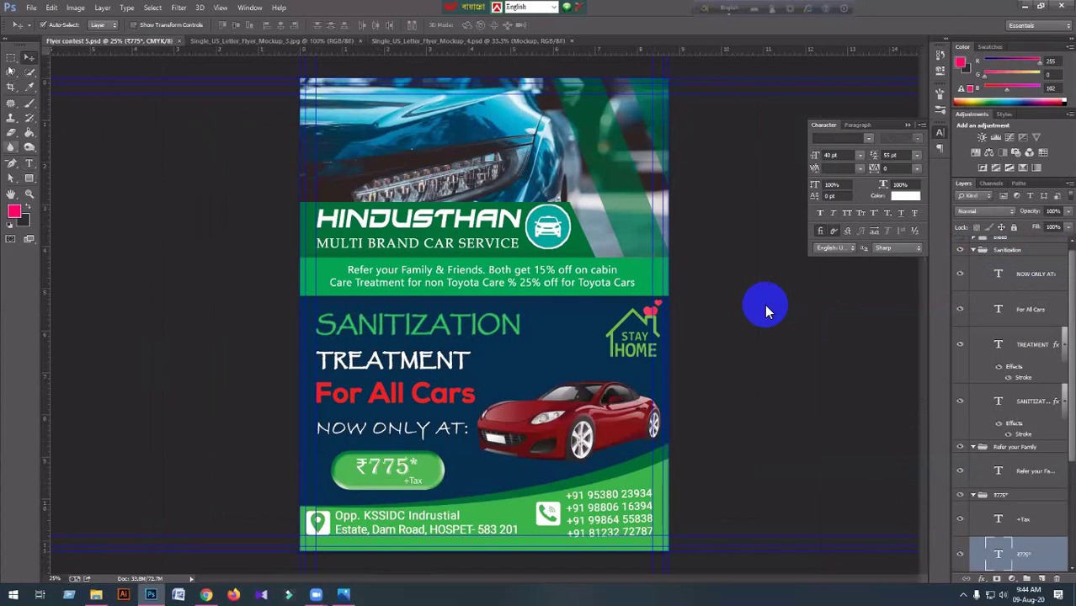
key(m)
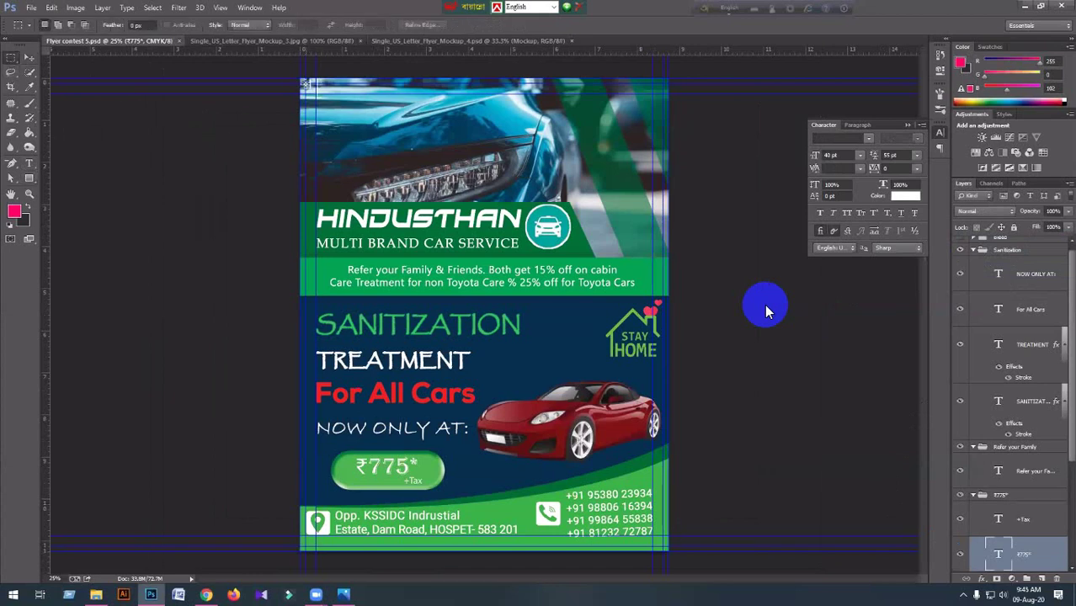
drag(302, 82, 671, 550)
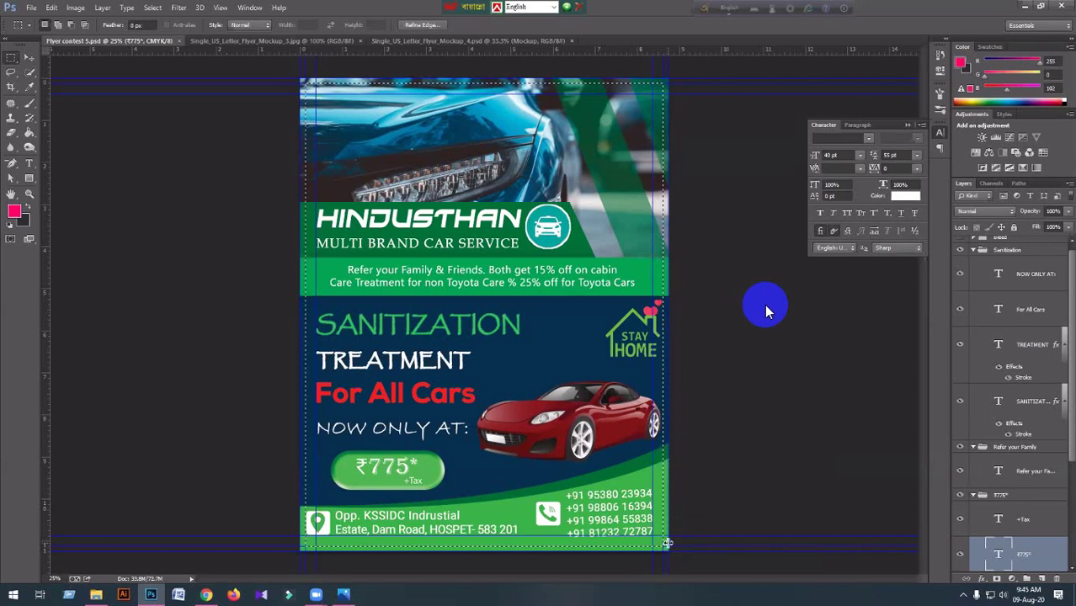
click(446, 41)
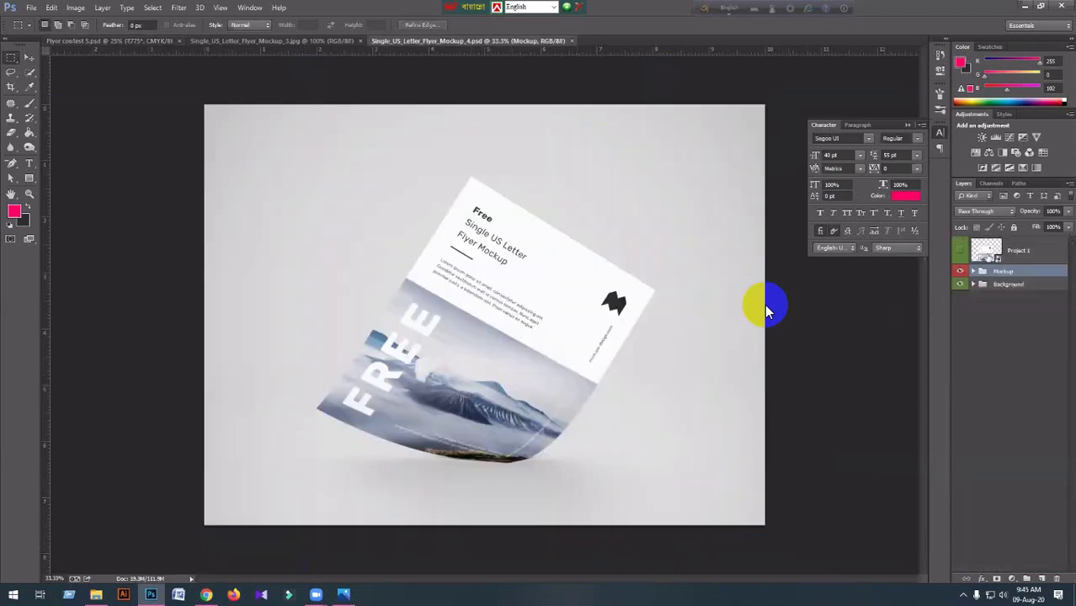
double_click(985, 250)
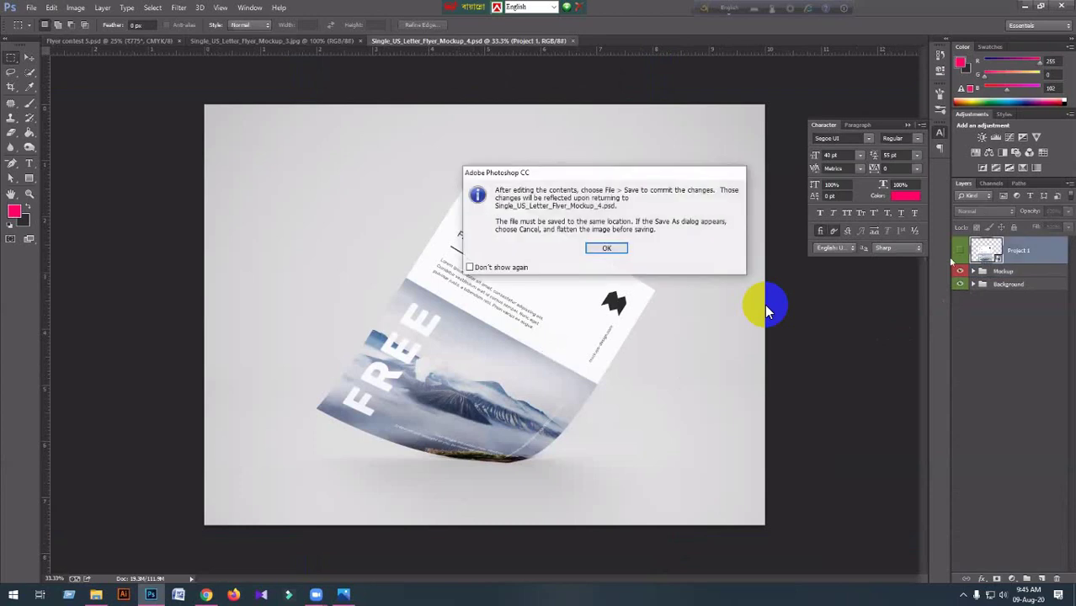
Enter the Project 1 smart object and paste the car service flyer as Layer 1.
click(606, 248)
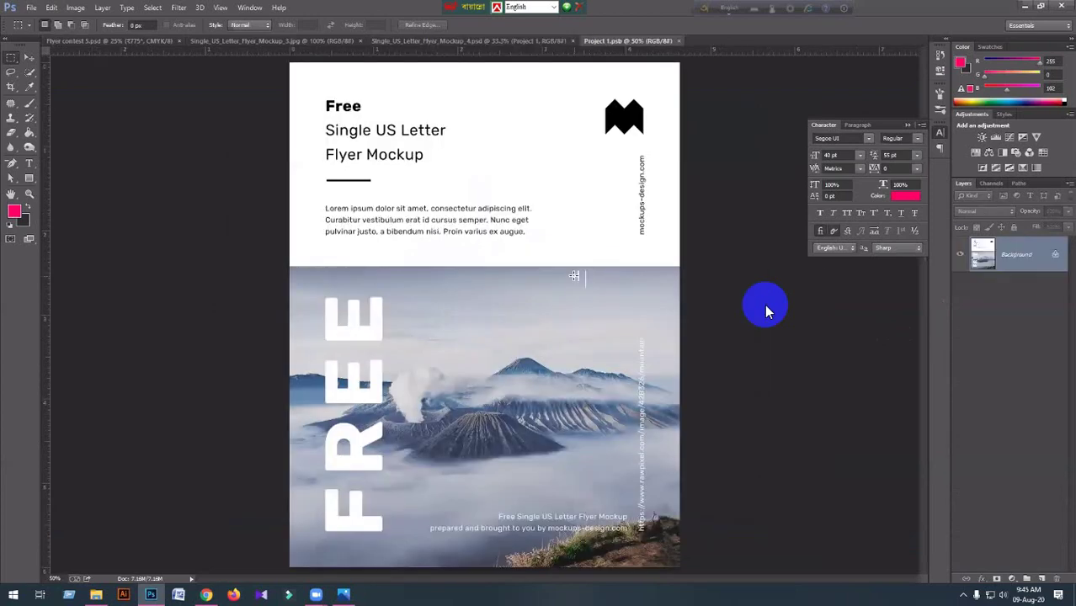
key(ctrl+v)
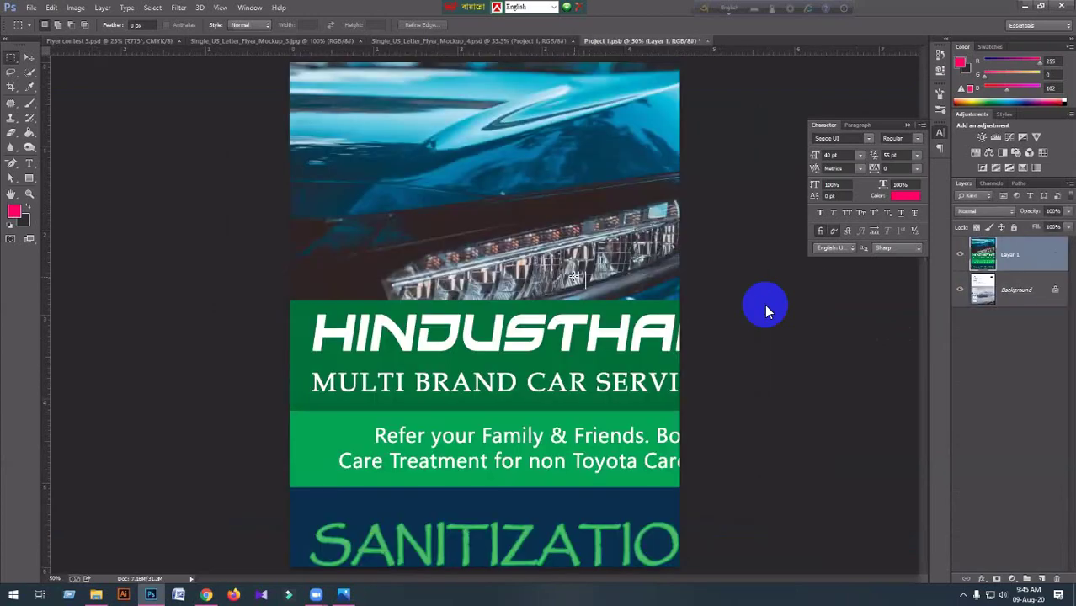
scroll(765, 310, down, 3)
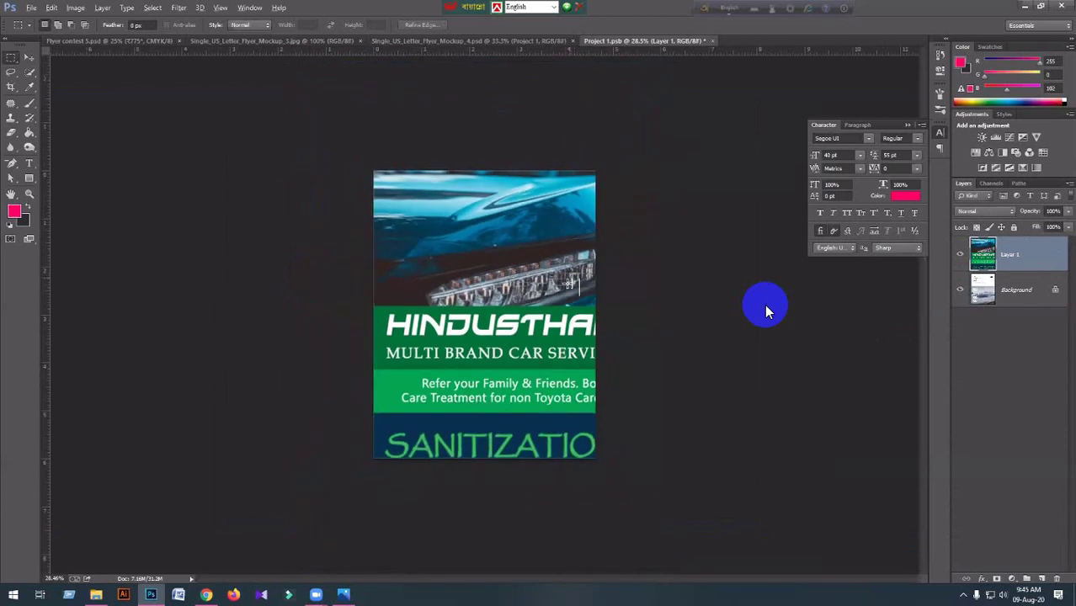
Scale the pasted flyer with Free Transform to fill the Project 1.psb page, then save.
key(ctrl+t)
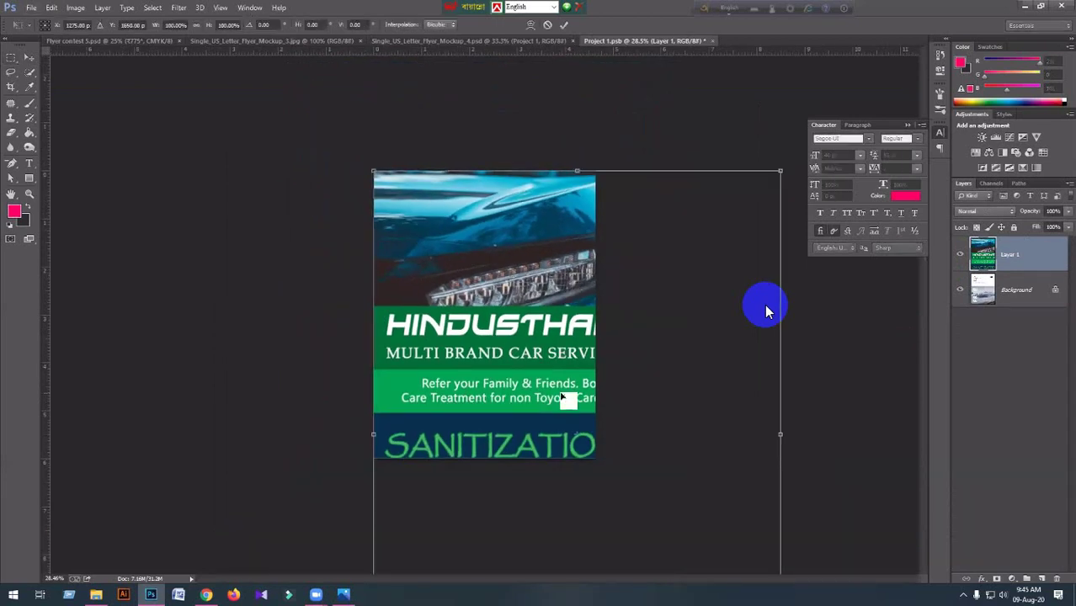
key(ctrl+0)
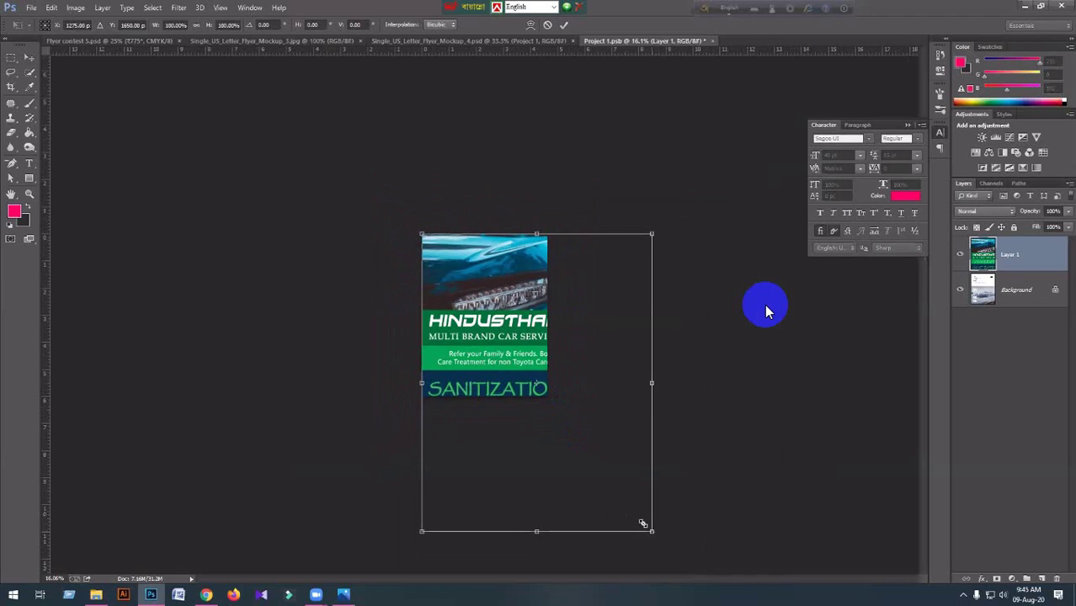
drag(646, 525, 519, 359)
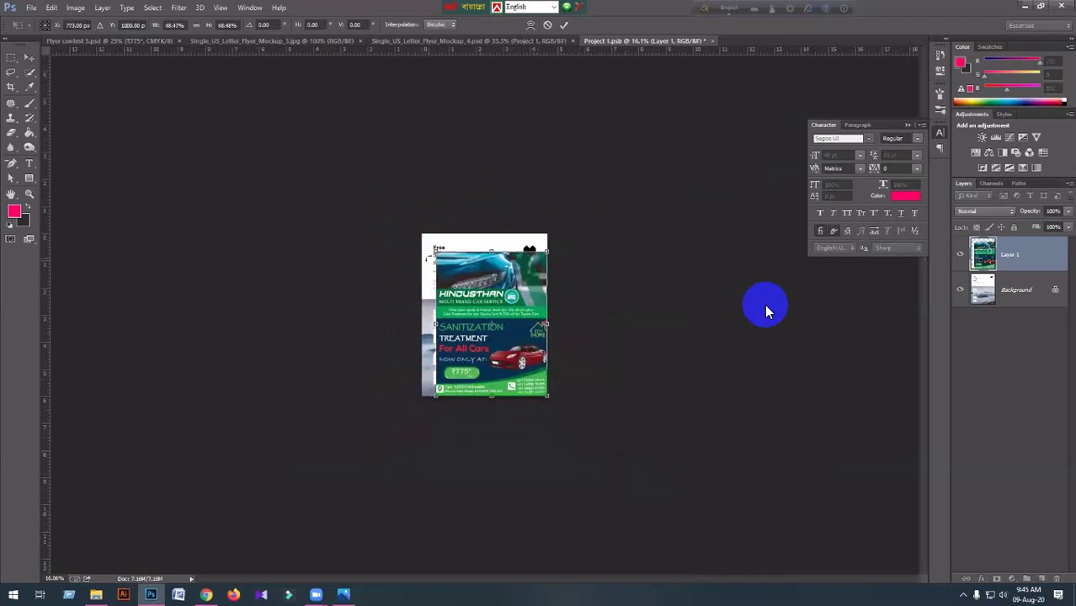
drag(435, 251, 421, 234)
scroll(566, 492, up, 5)
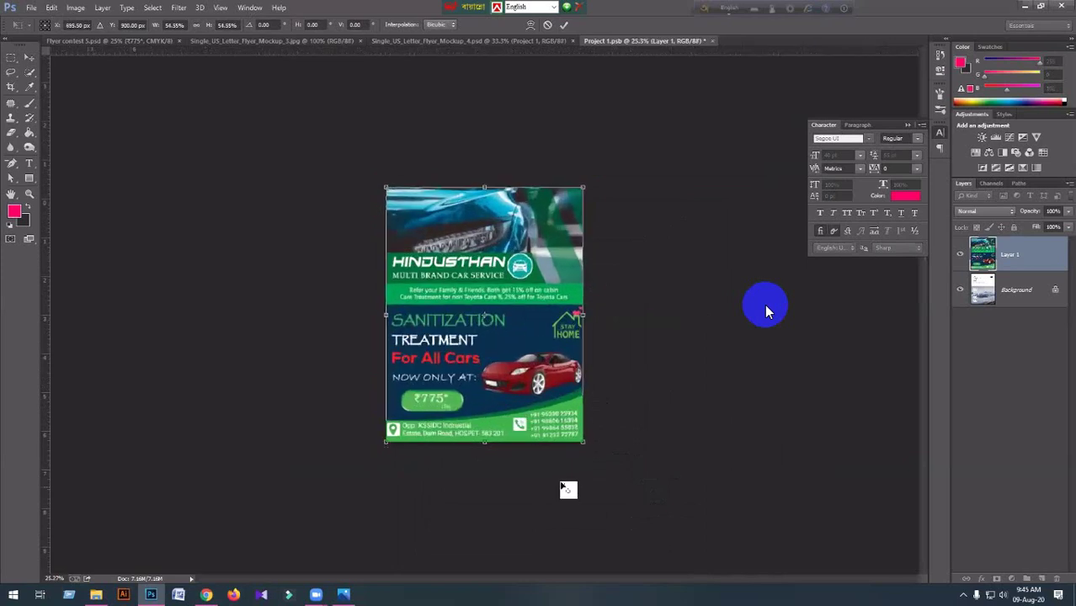
scroll(562, 487, up, 1)
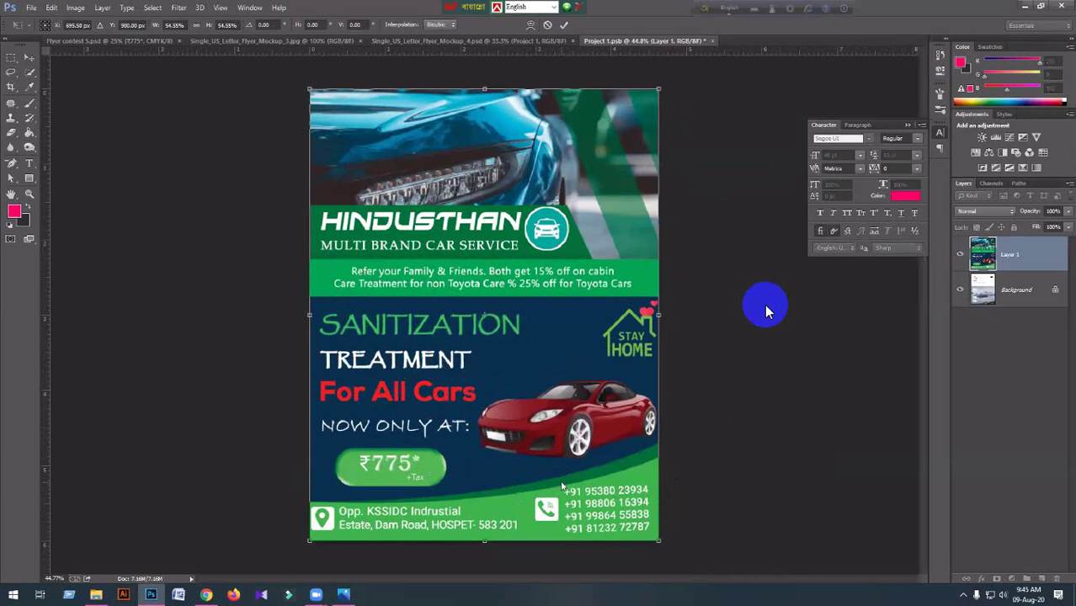
key(alt+space)
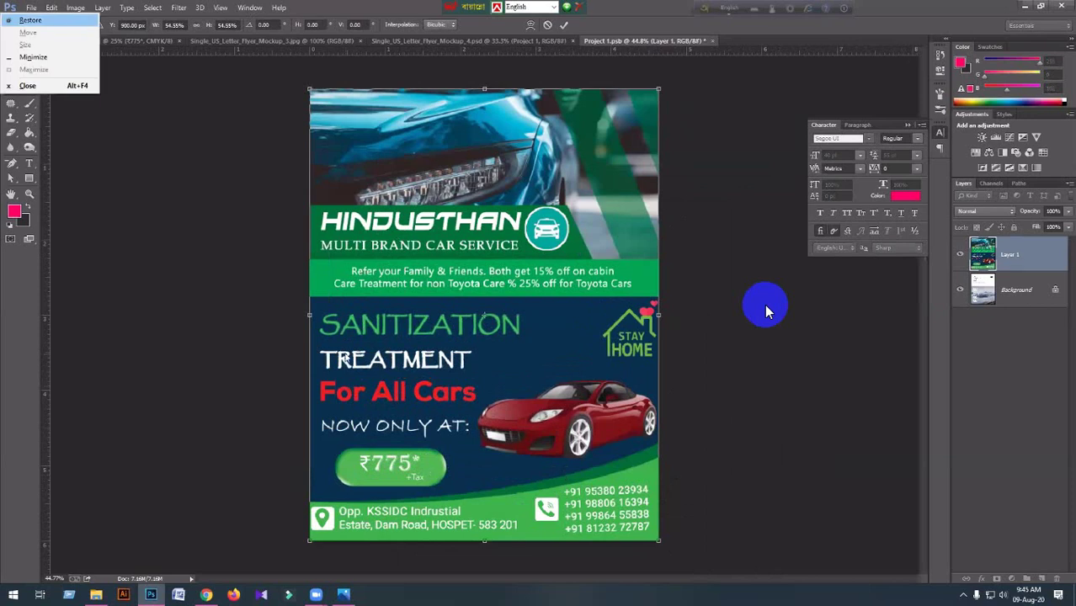
key(Return)
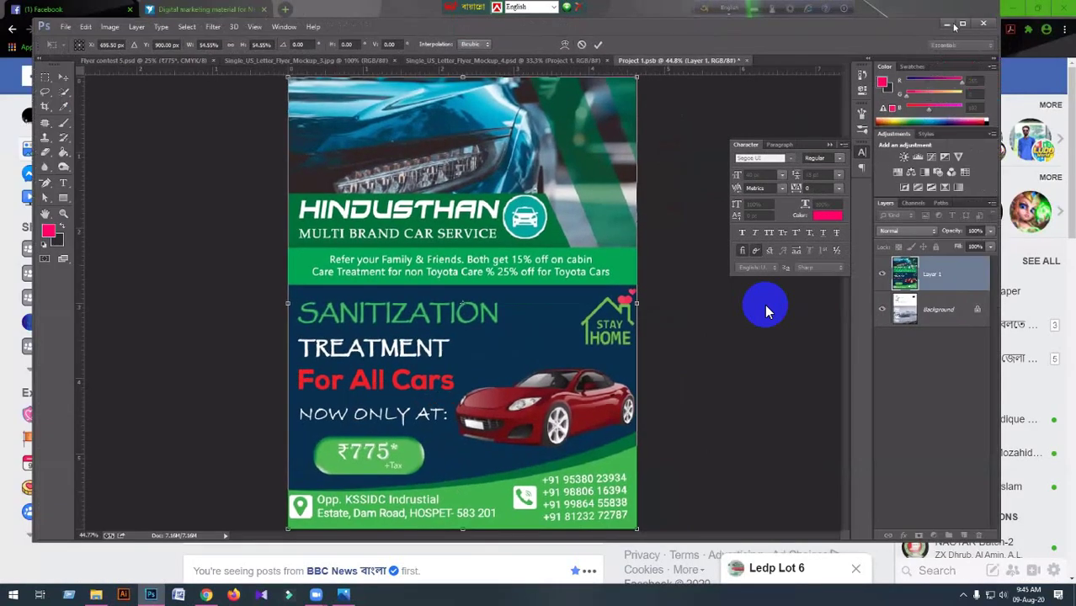
key(super+Up)
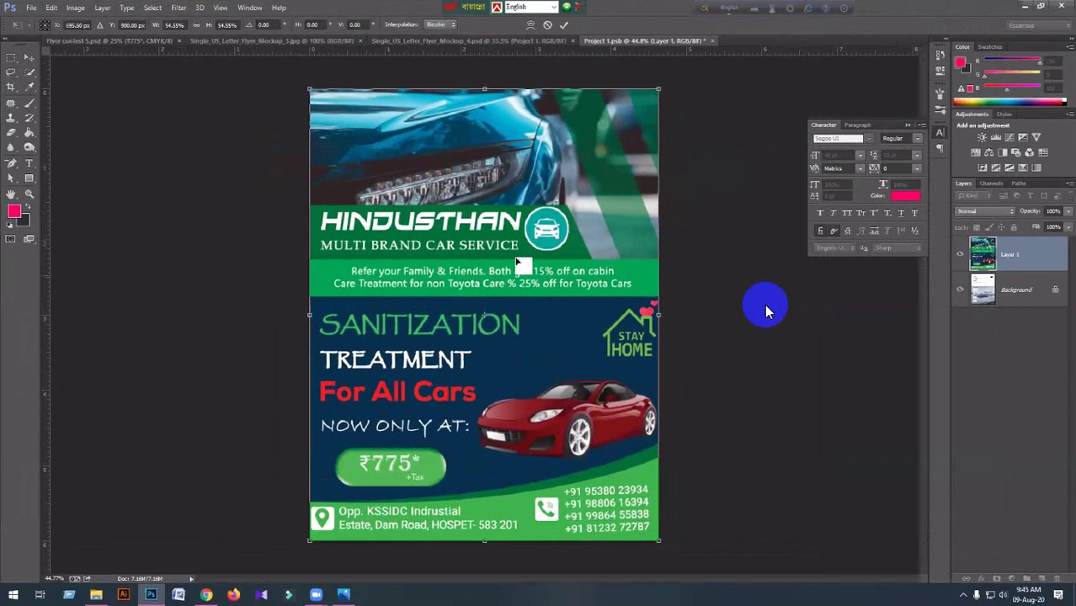
key(Return)
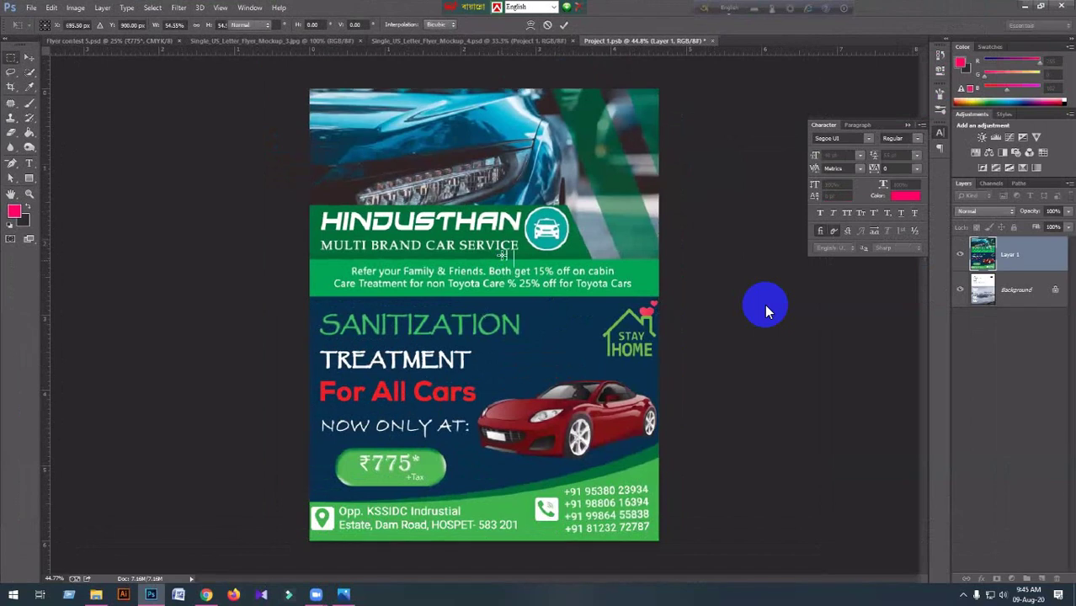
key(ctrl+s)
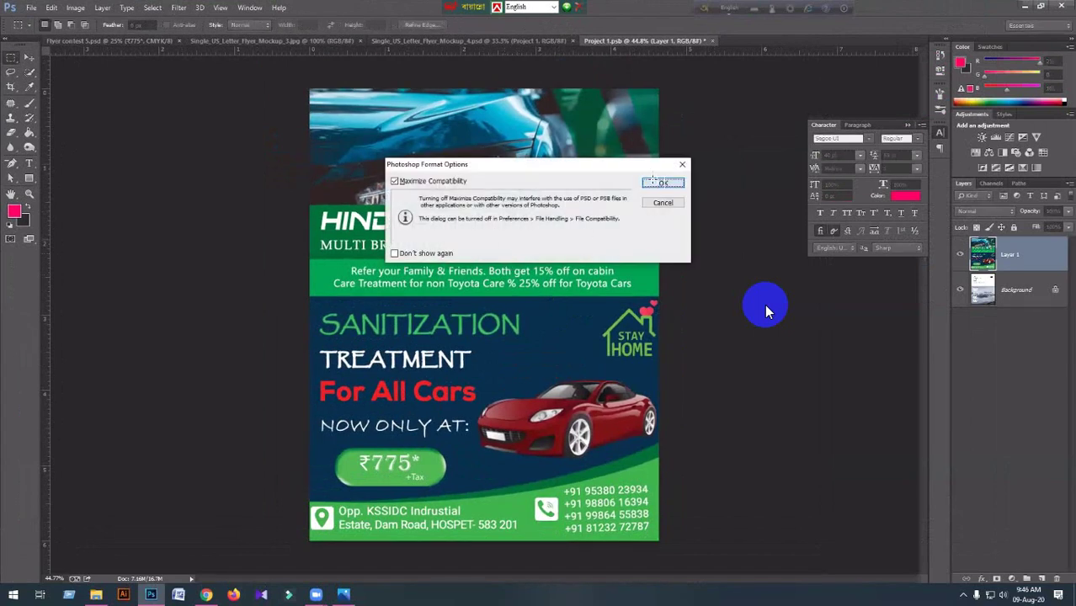
Confirm Maximize Compatibility, return to the Mockup_4 document and expand the Mockup and Background groups.
key(Return)
click(496, 41)
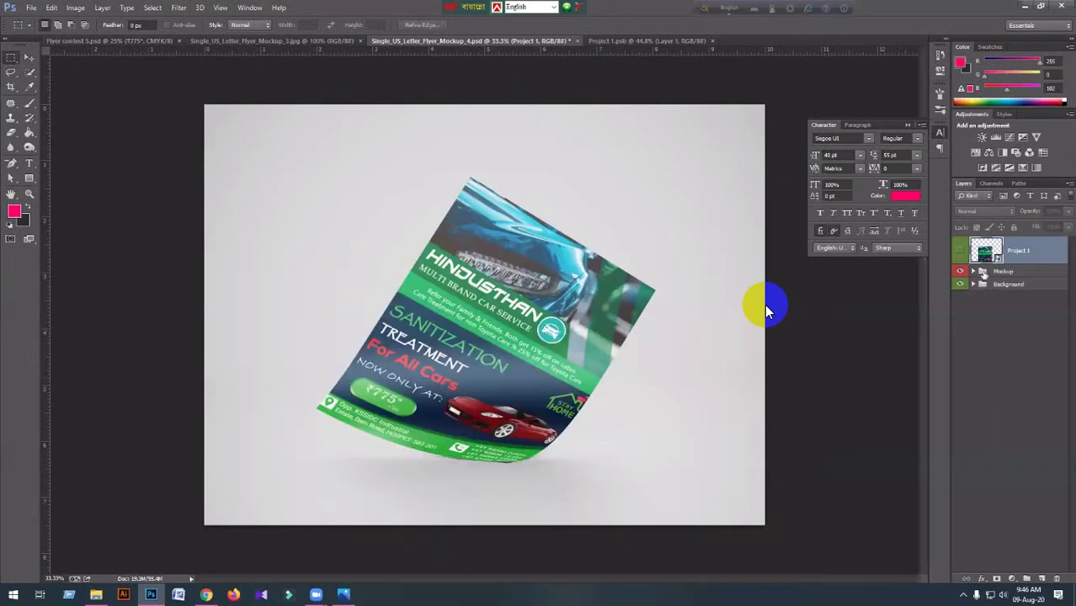
click(975, 271)
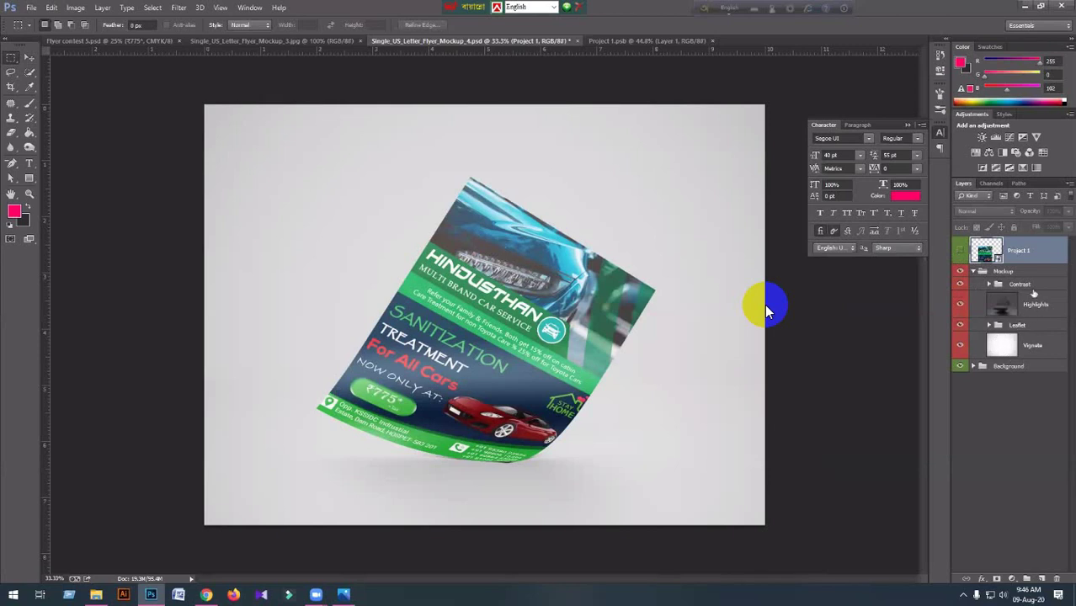
click(975, 367)
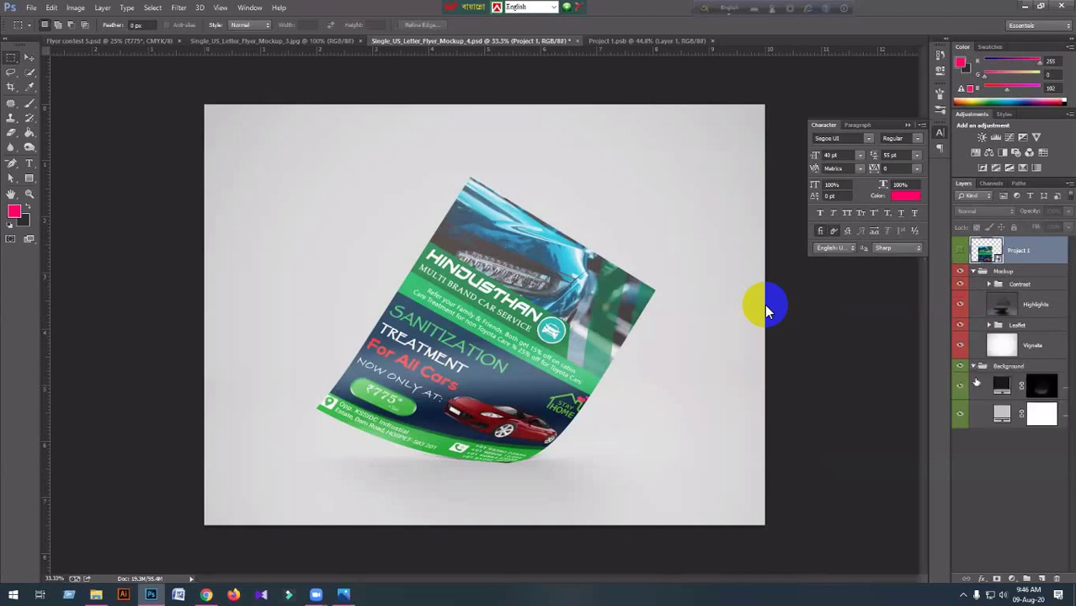
Set the Background group's solid colour fill to light teal 00ffc0 in the Color Picker.
double_click(1002, 414)
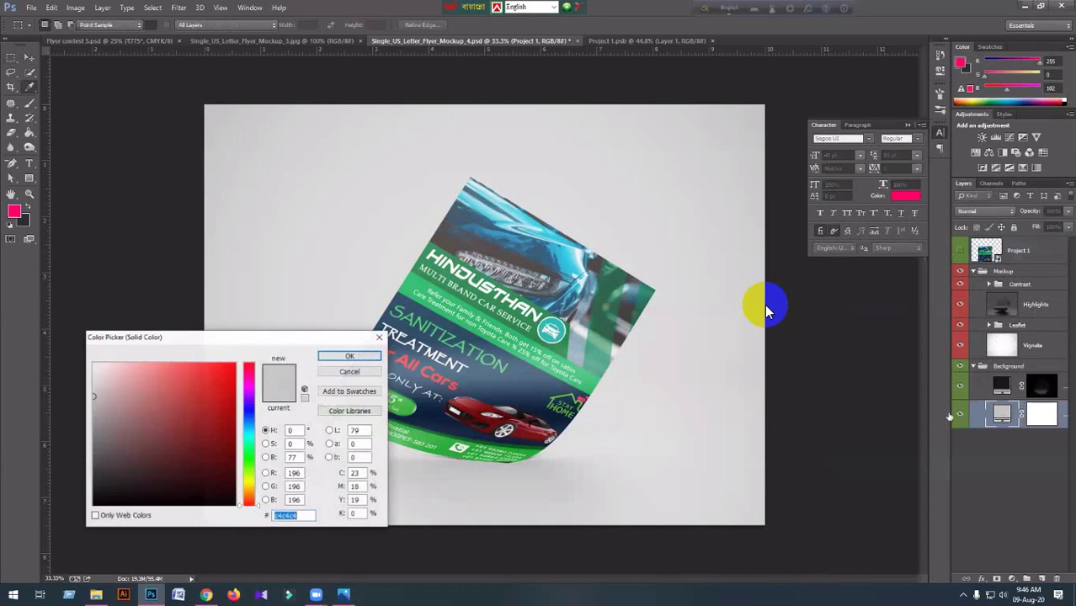
click(249, 453)
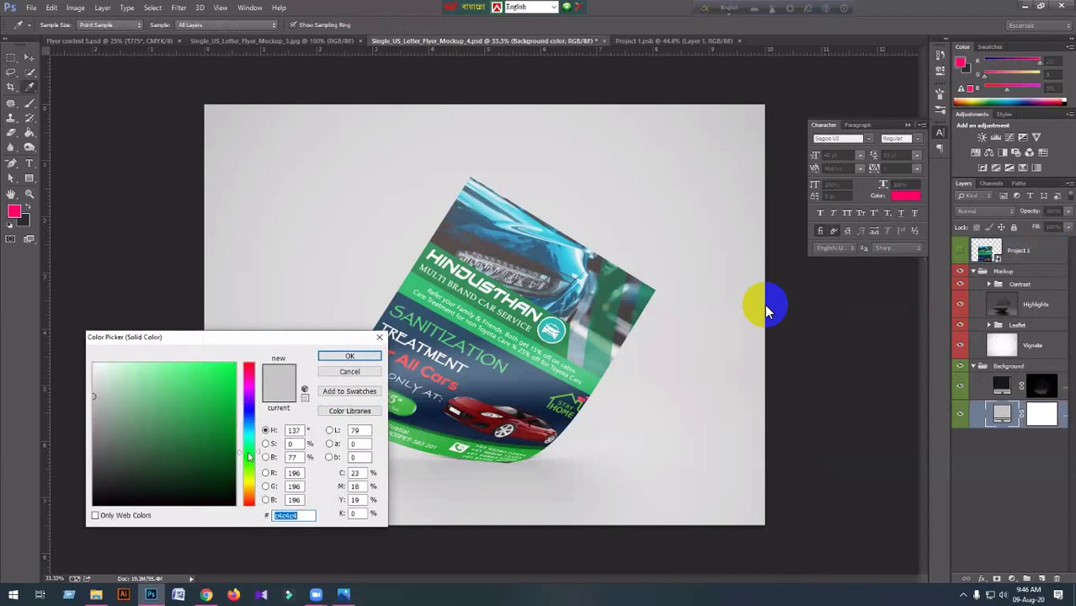
drag(216, 405, 244, 361)
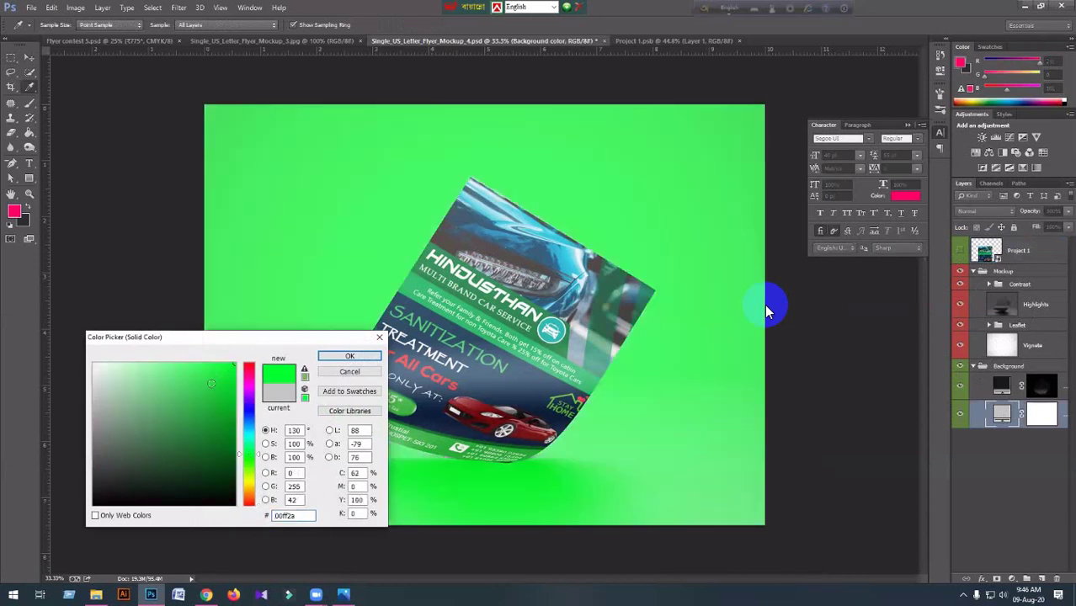
click(210, 364)
click(187, 363)
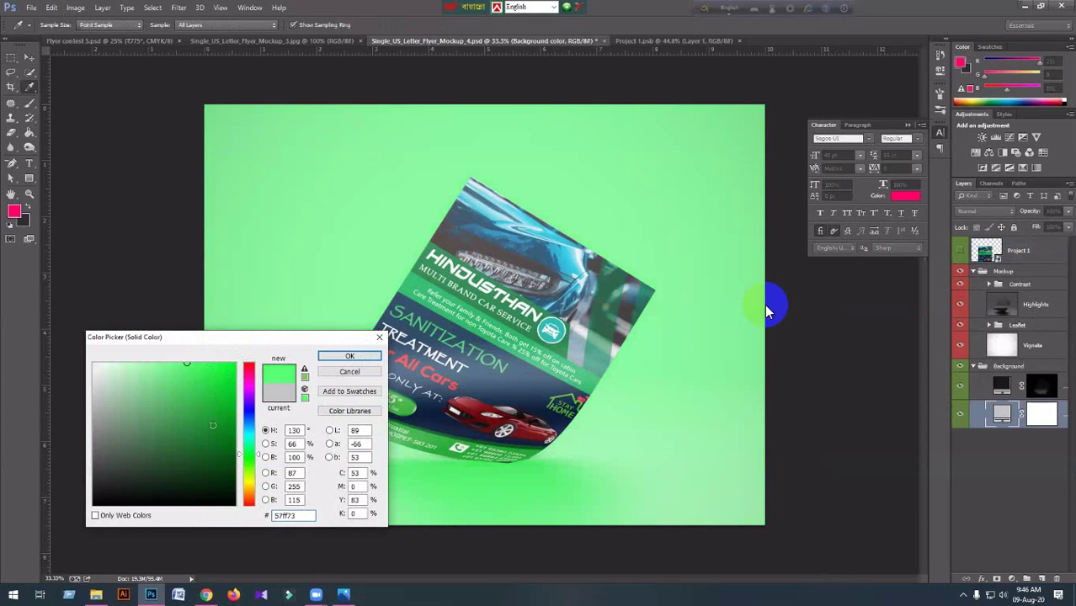
click(237, 440)
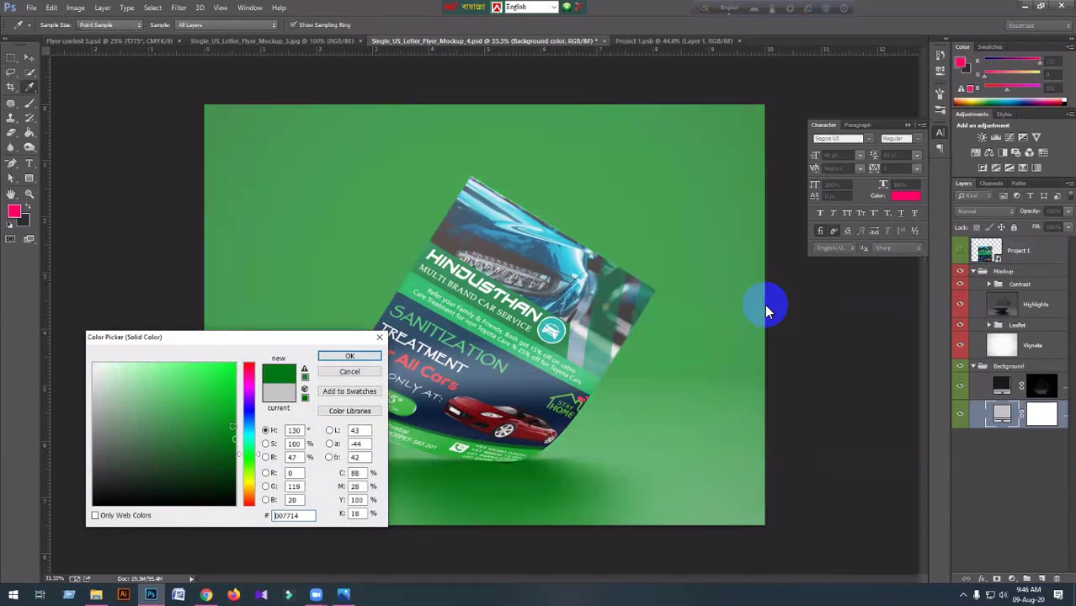
mouse_move(233, 427)
mouse_down()
mouse_move(213, 355)
mouse_move(185, 346)
mouse_move(184, 357)
mouse_up()
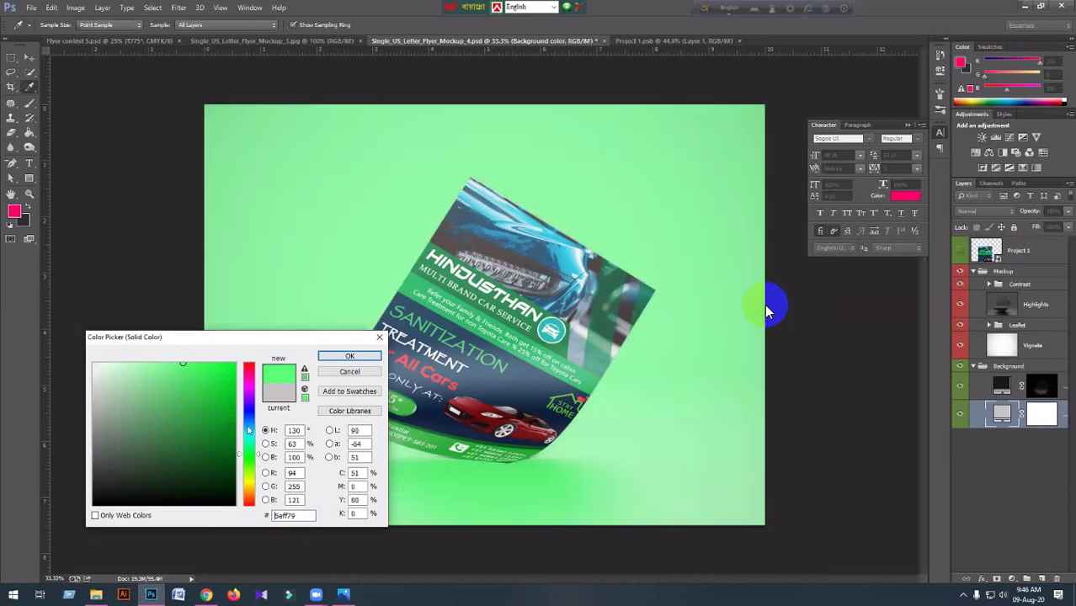
drag(250, 450, 251, 446)
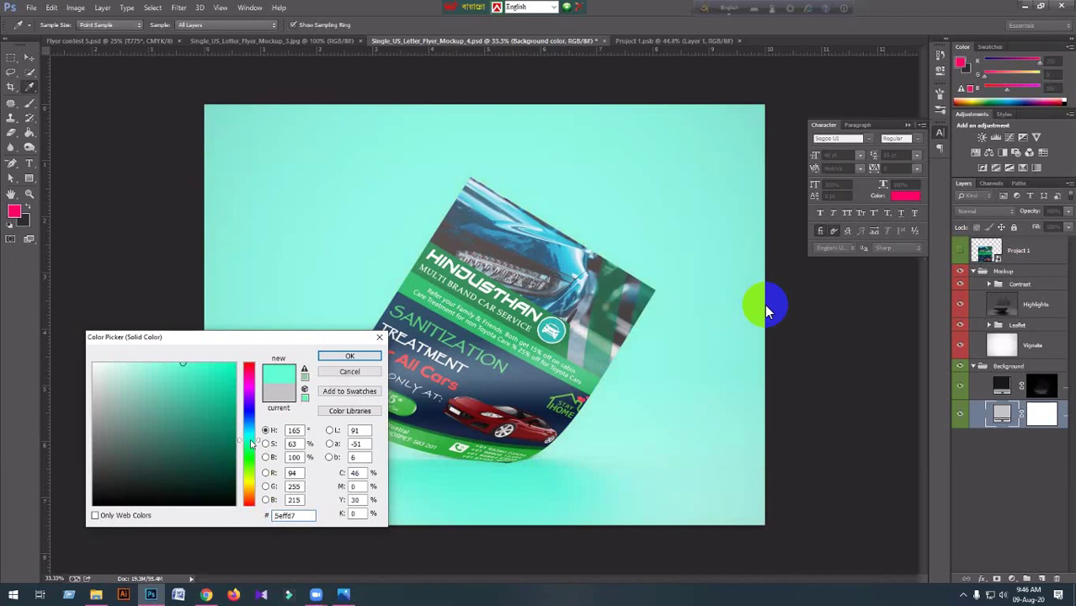
click(236, 363)
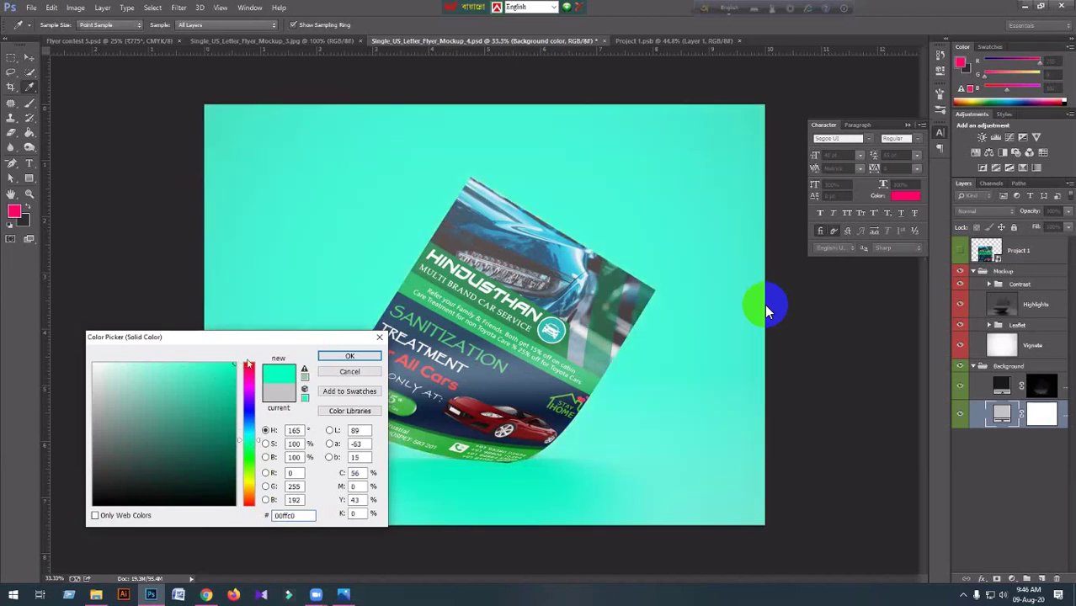
click(195, 360)
click(328, 359)
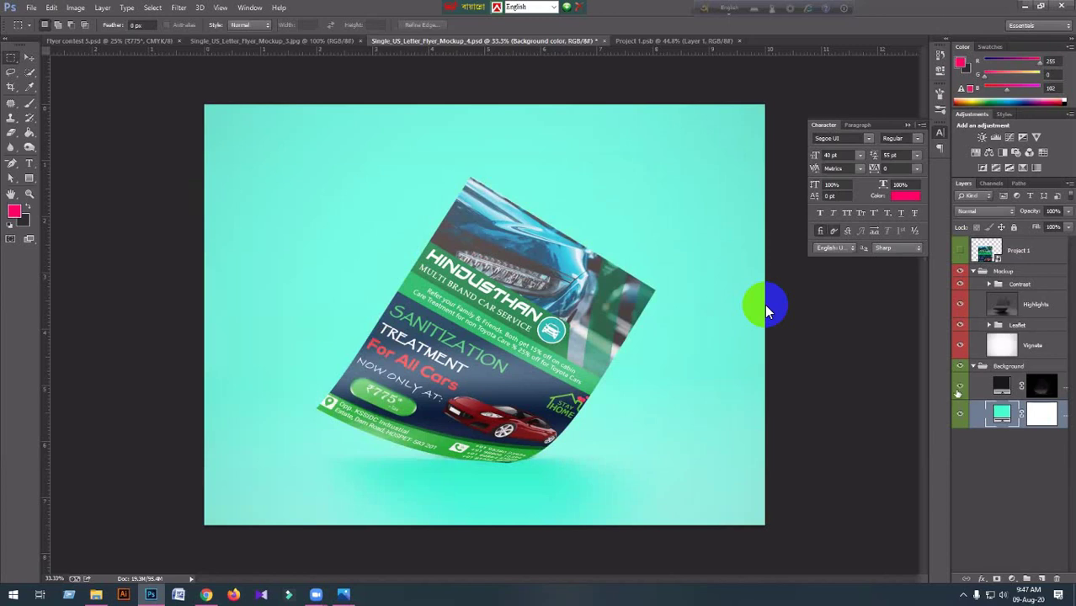
click(960, 415)
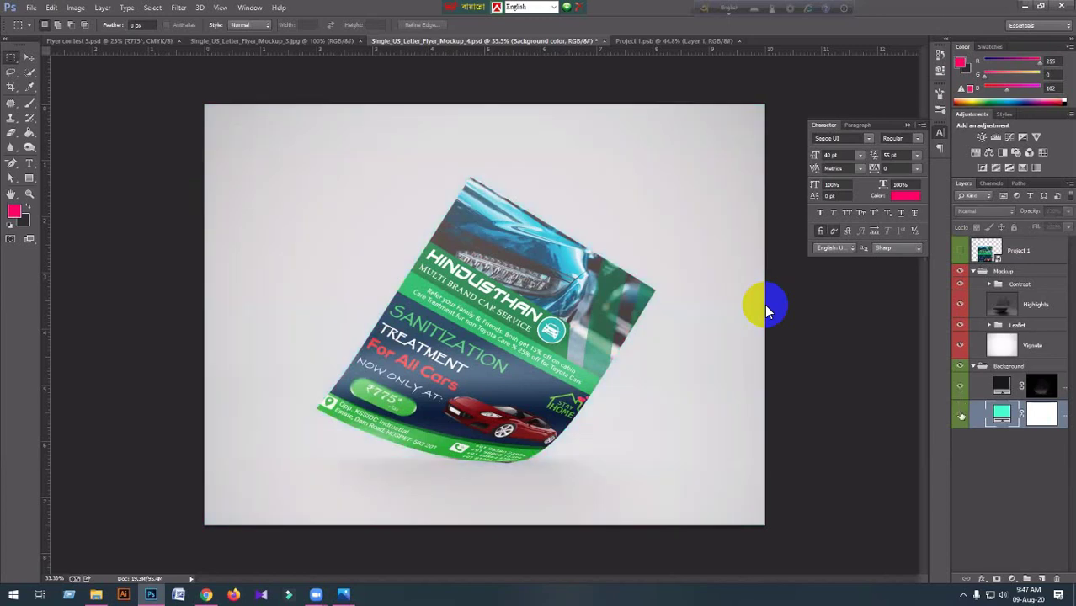
click(961, 414)
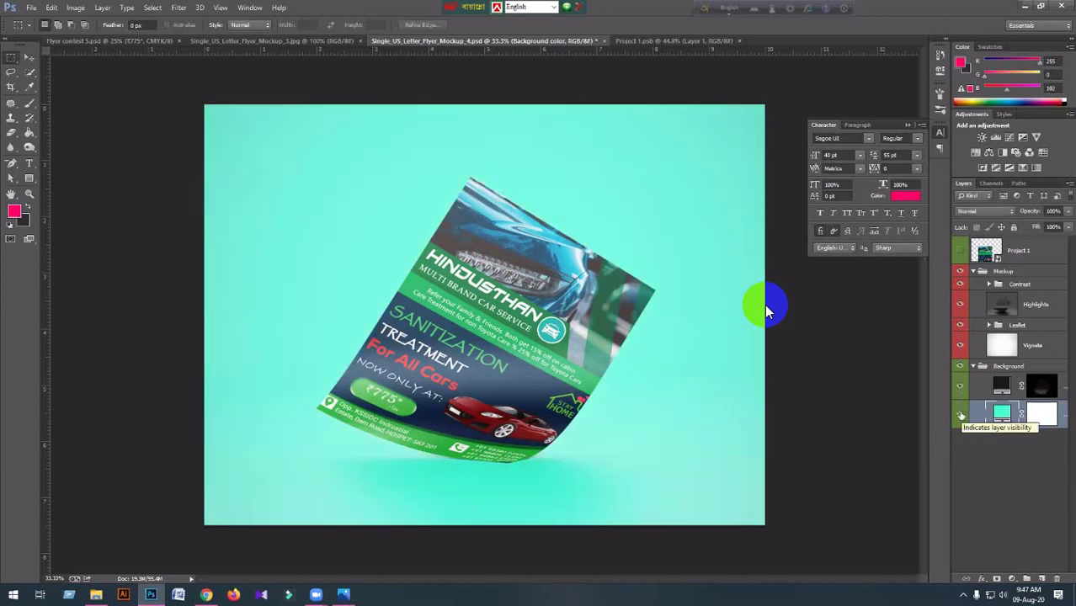
click(974, 370)
click(974, 371)
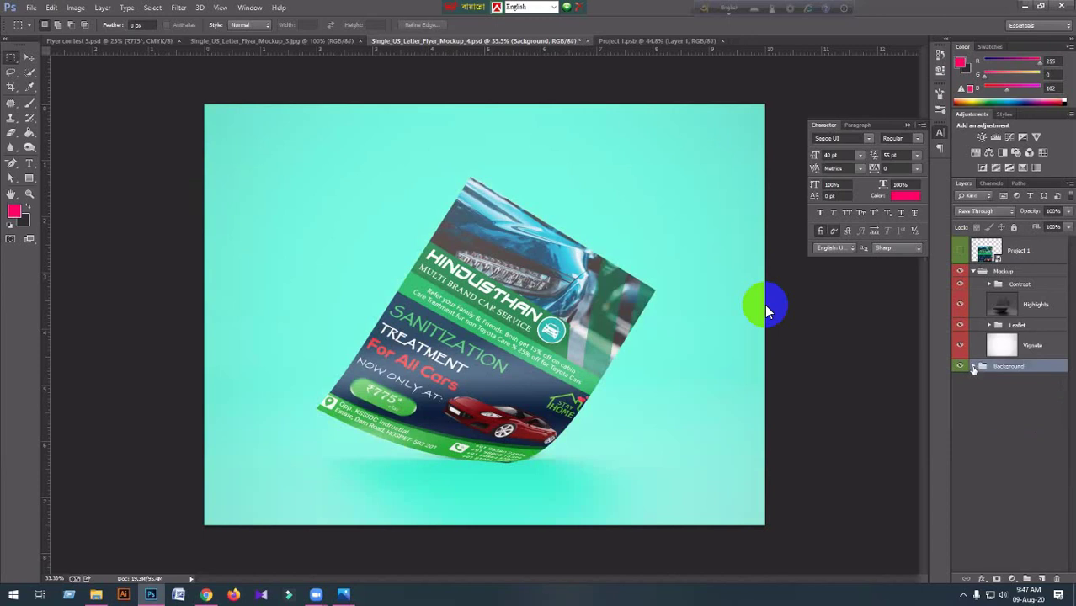
click(975, 368)
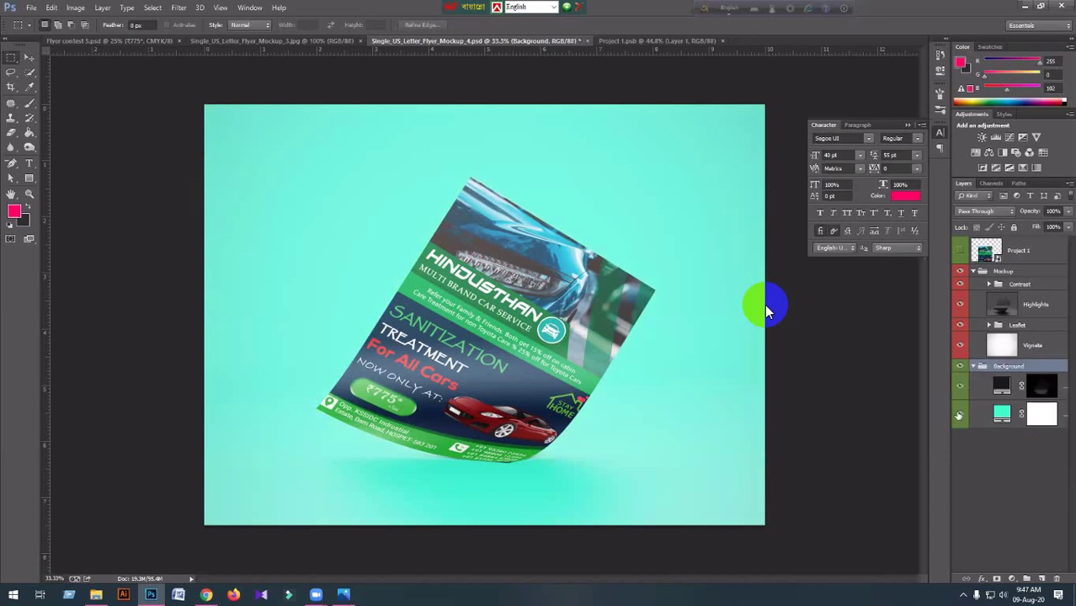
click(959, 414)
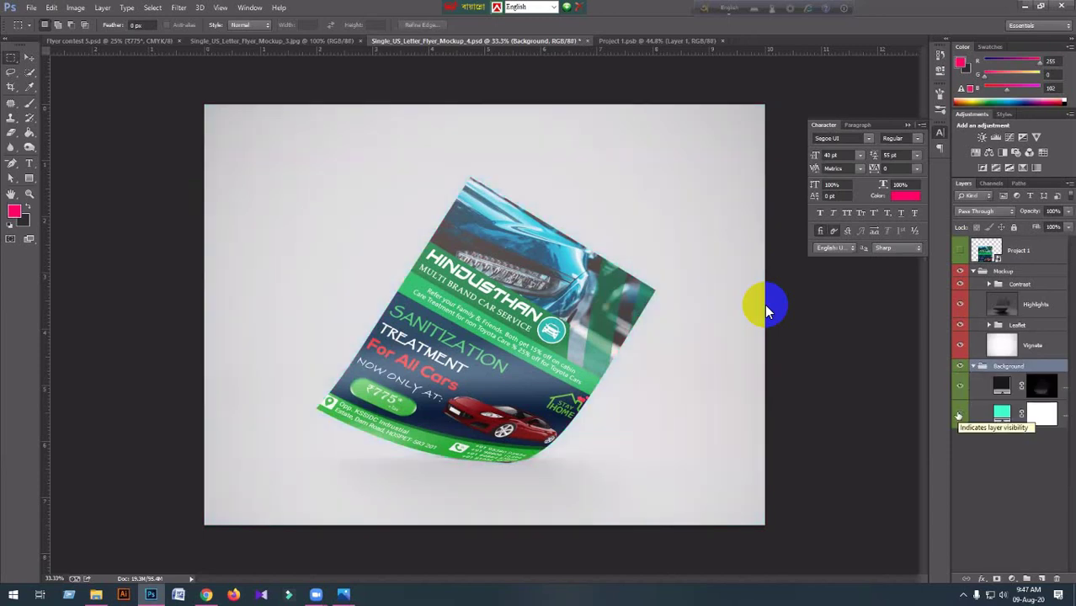
click(959, 415)
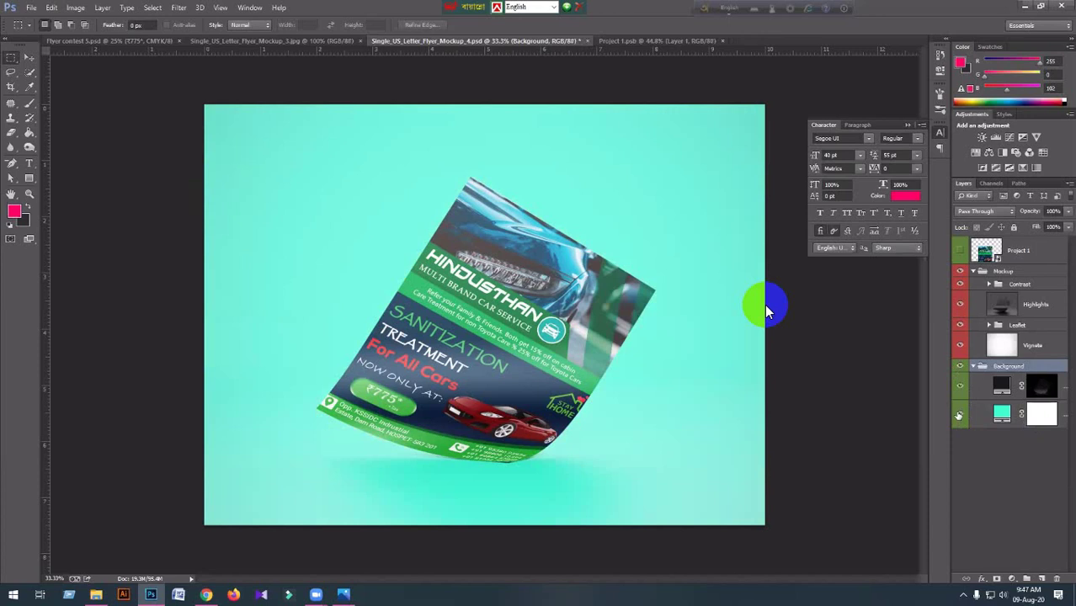
click(959, 415)
click(974, 368)
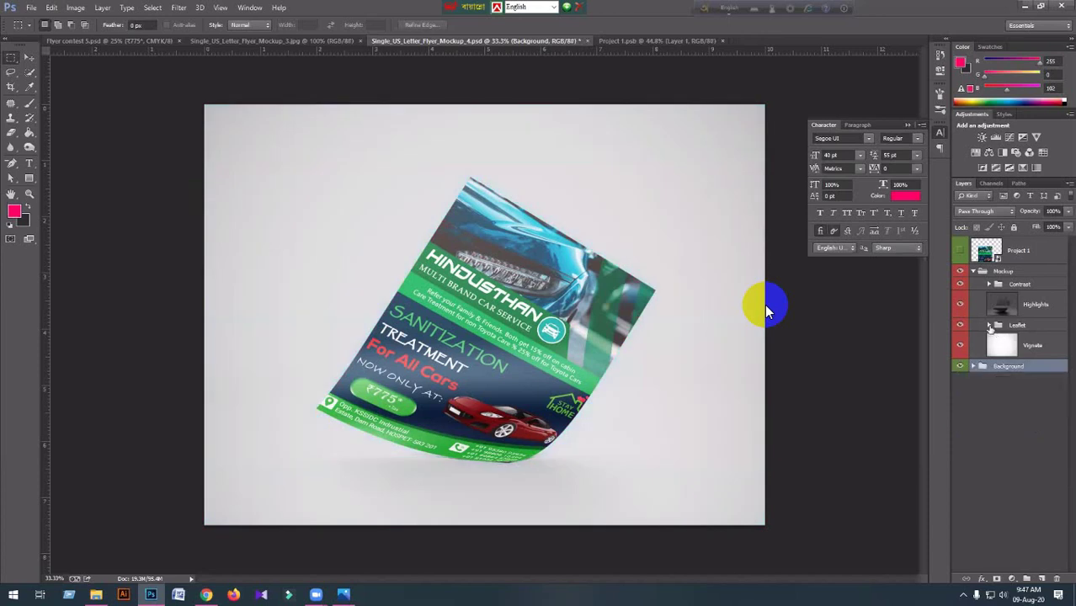
click(989, 325)
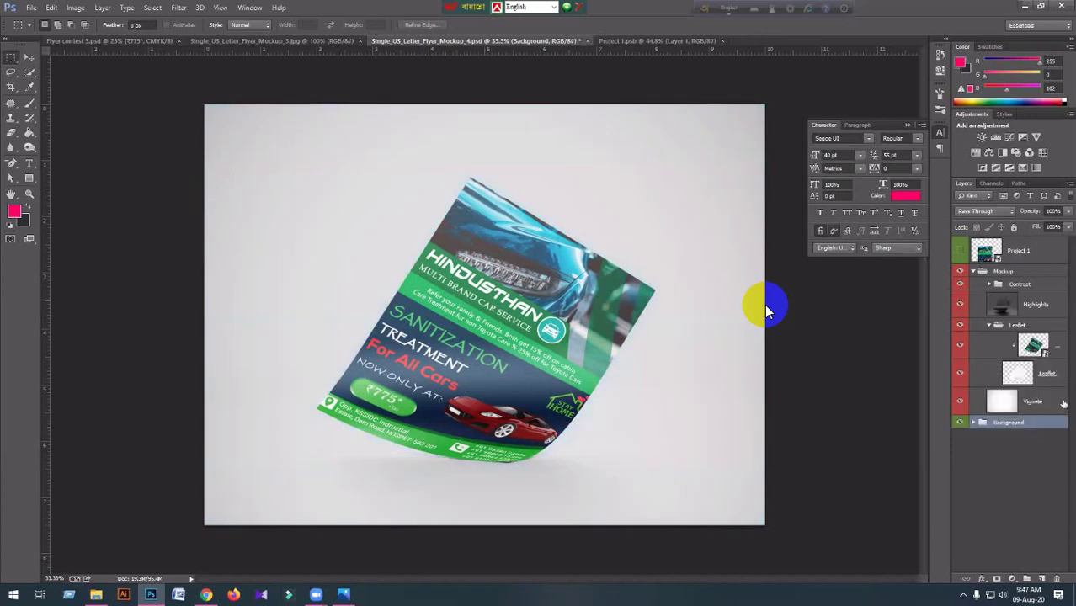
click(959, 374)
click(959, 374)
click(989, 326)
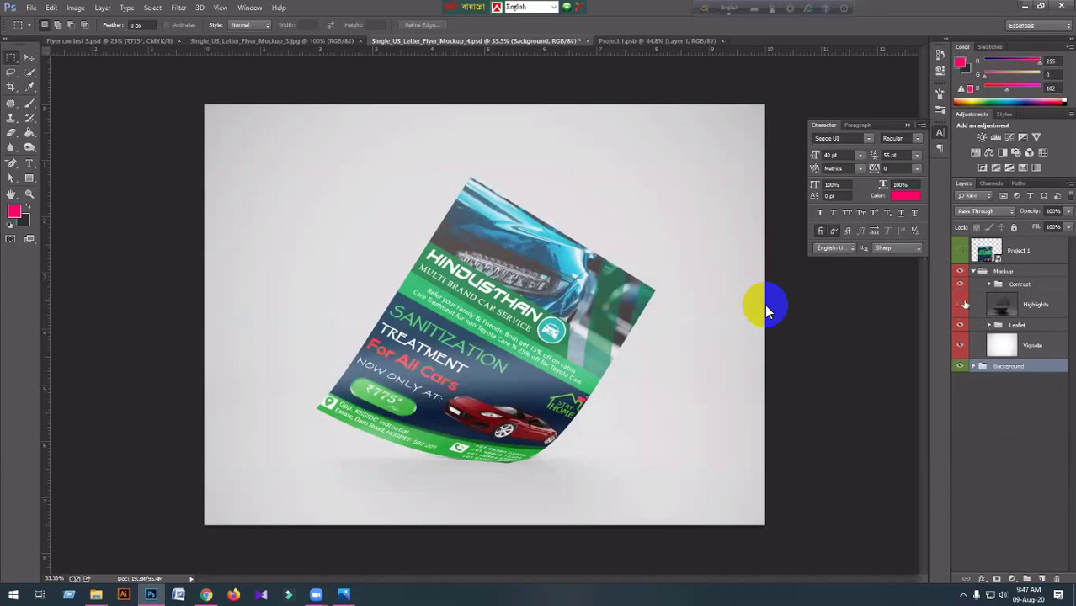
click(961, 304)
click(961, 304)
click(990, 284)
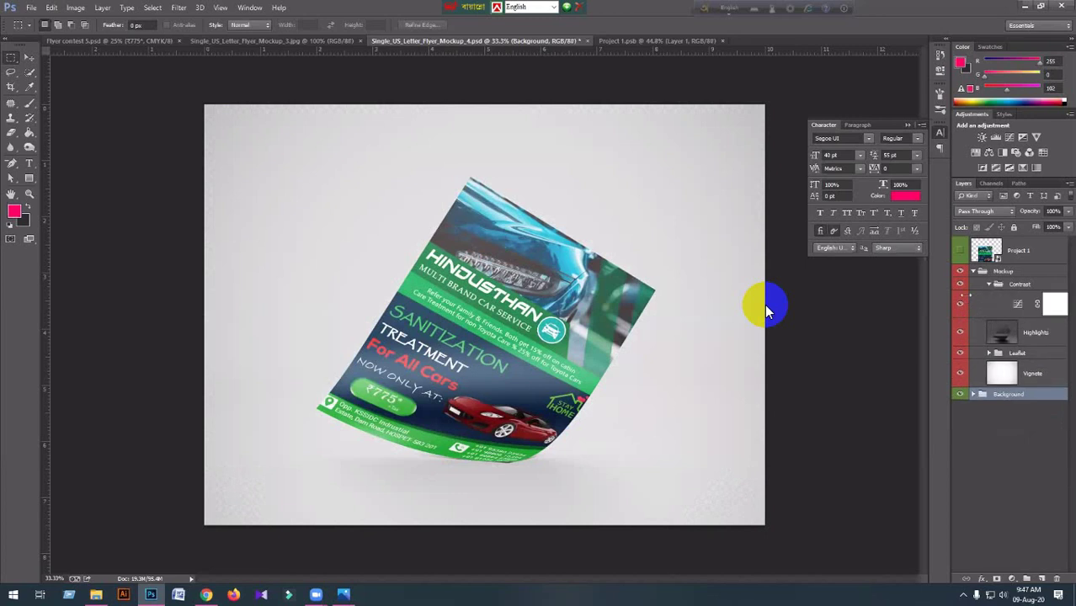
click(962, 306)
click(961, 306)
click(1018, 305)
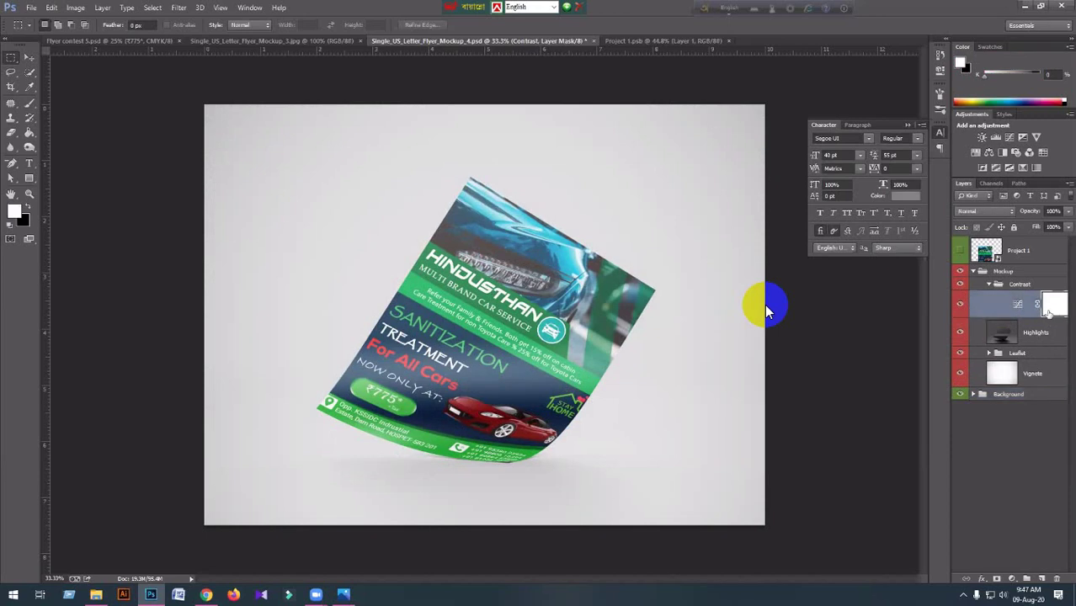
double_click(1019, 308)
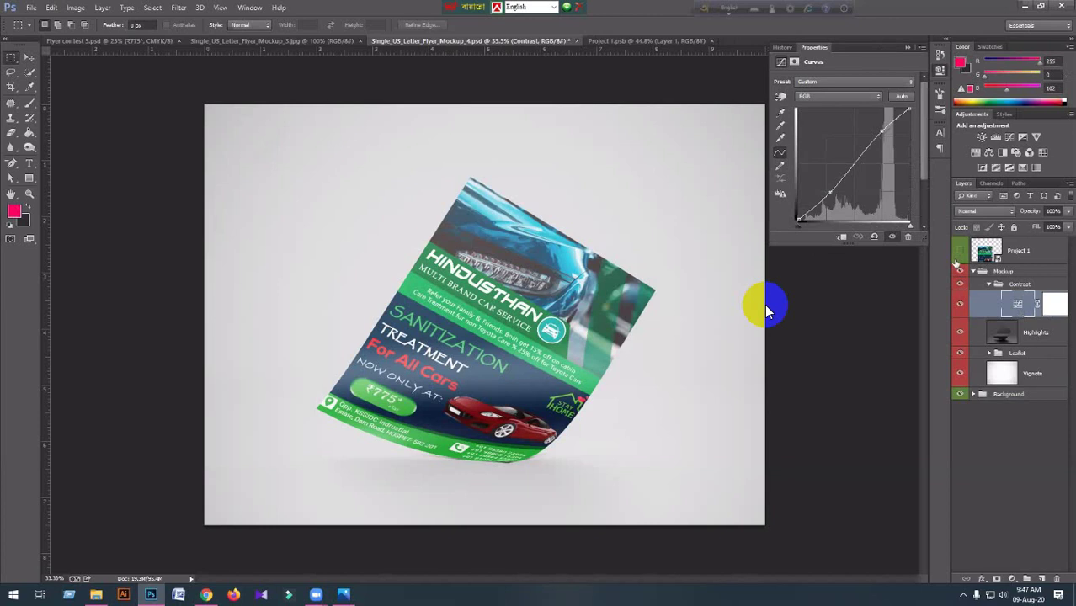
click(974, 271)
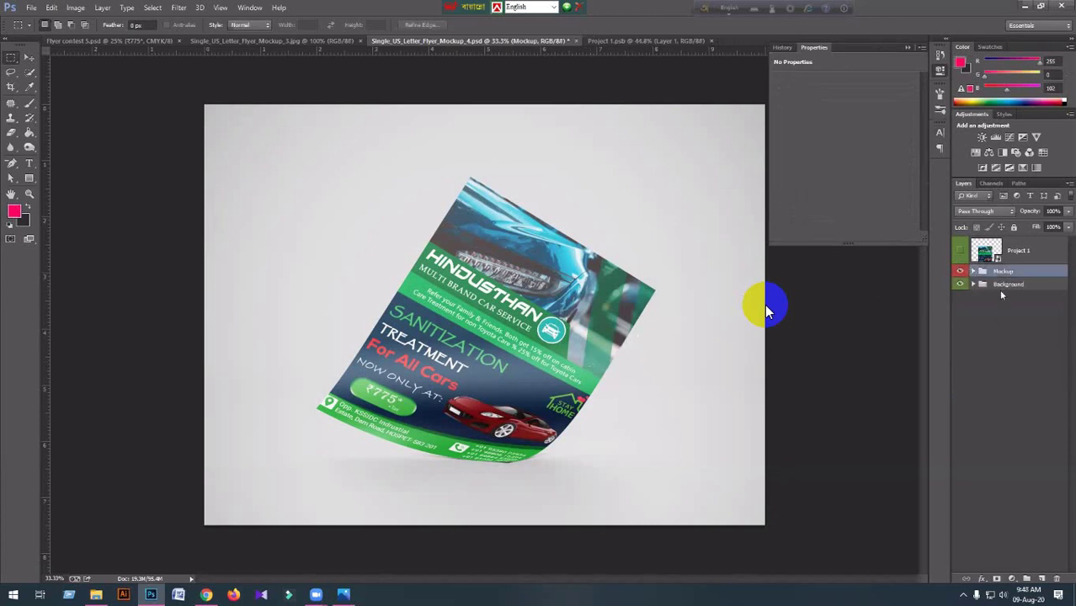
click(974, 286)
click(1001, 330)
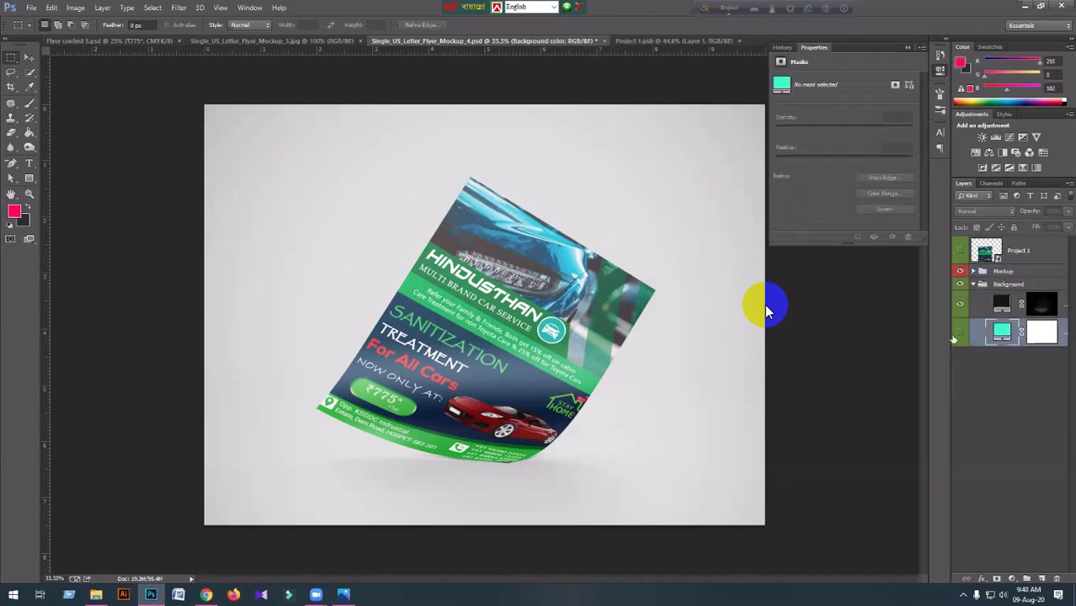
click(959, 332)
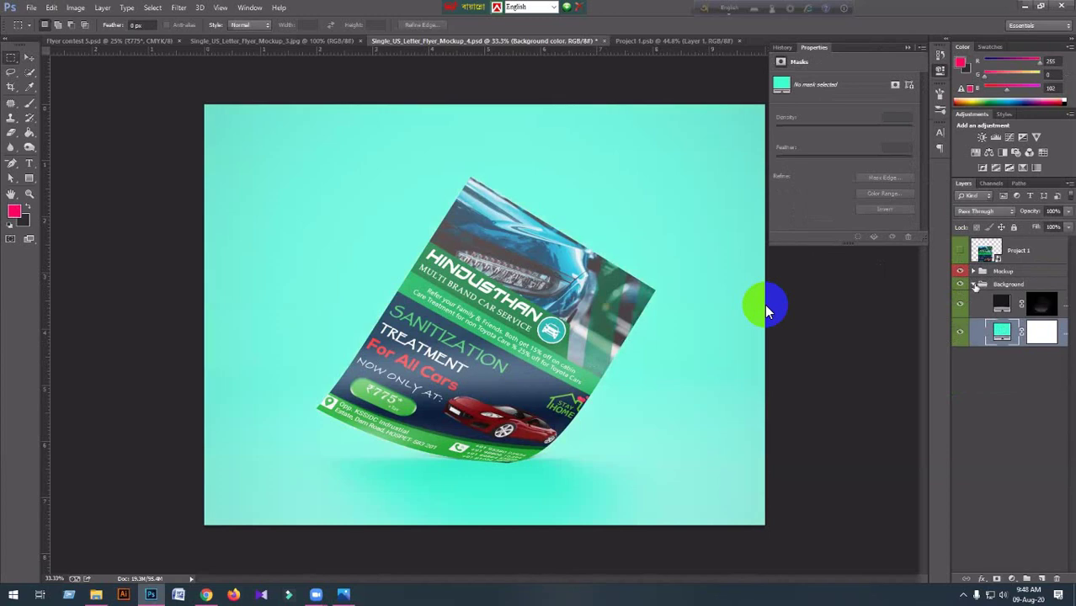
click(975, 285)
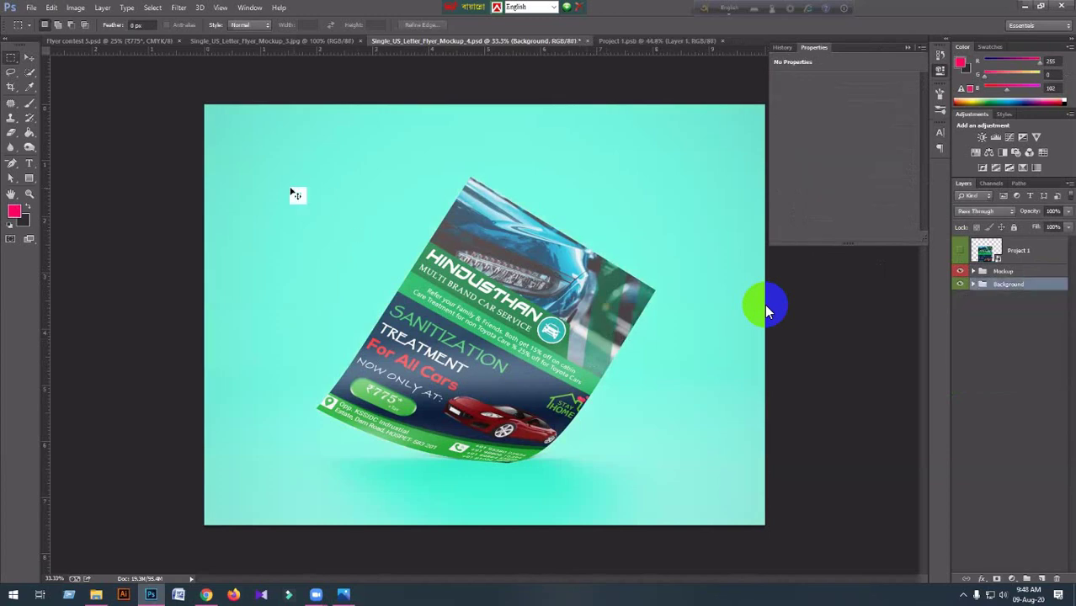
Save the mockup as Single_US_Letter_Flyer_Mockup_4 with the JPEG format chosen.
click(32, 7)
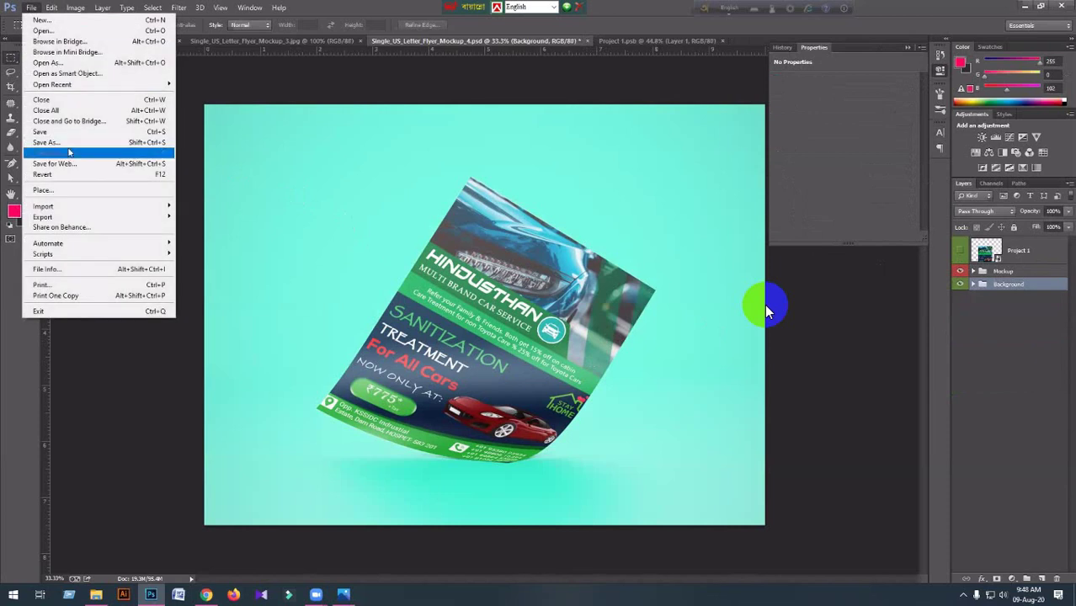
click(46, 142)
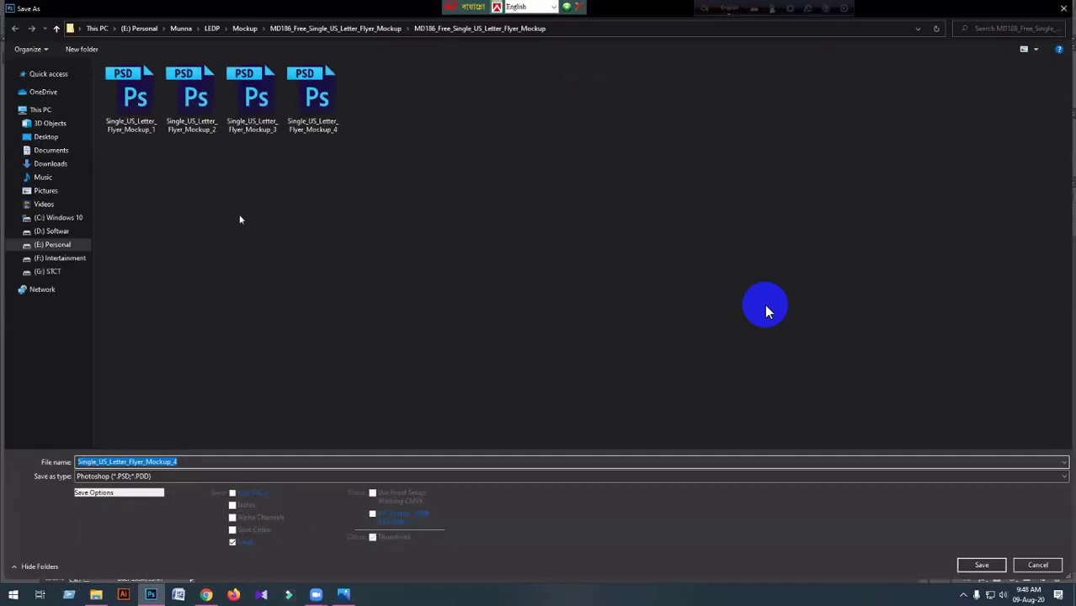
click(129, 476)
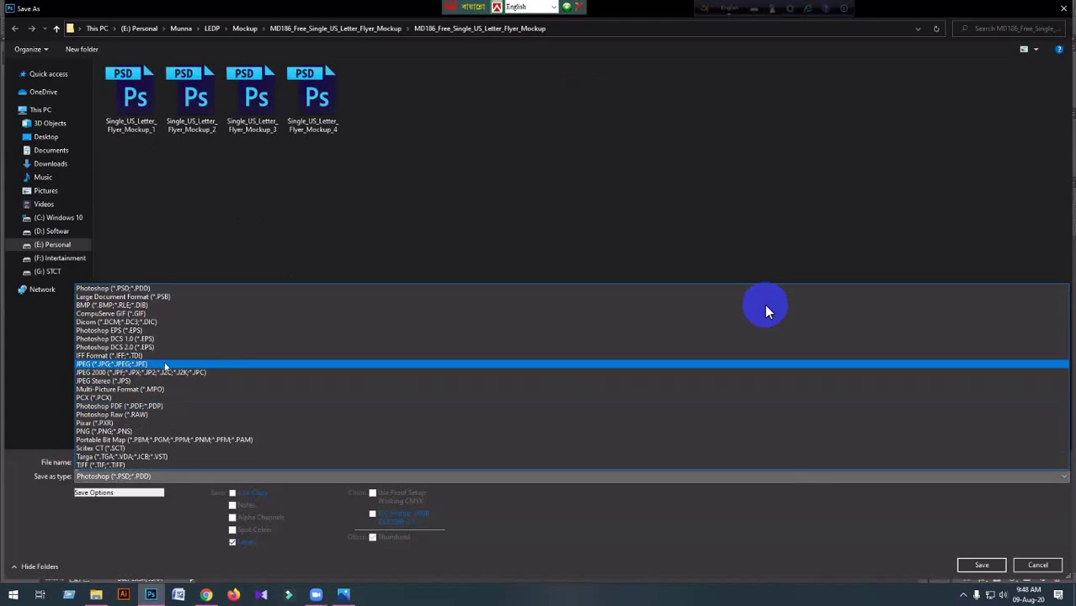
click(166, 368)
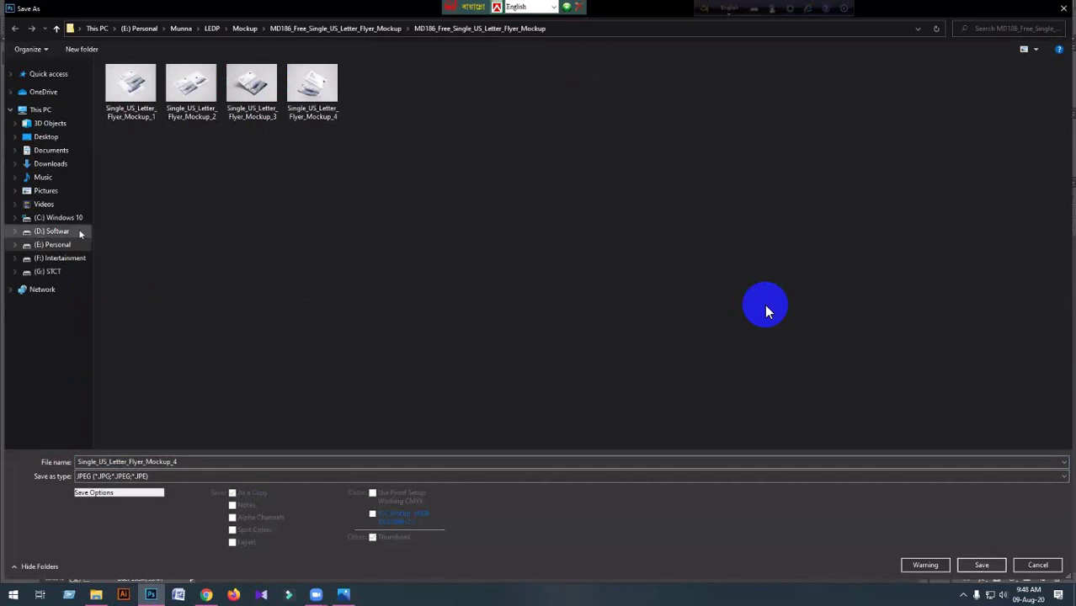
Save the JPEG into LEDP > contest > Contest 01 at maximum quality.
click(57, 30)
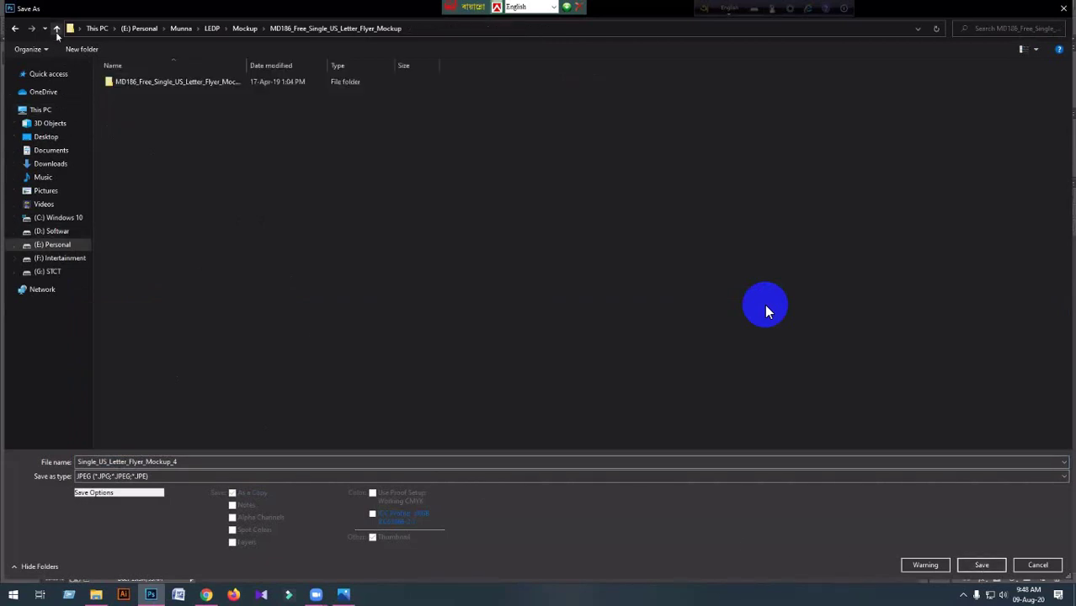
click(56, 30)
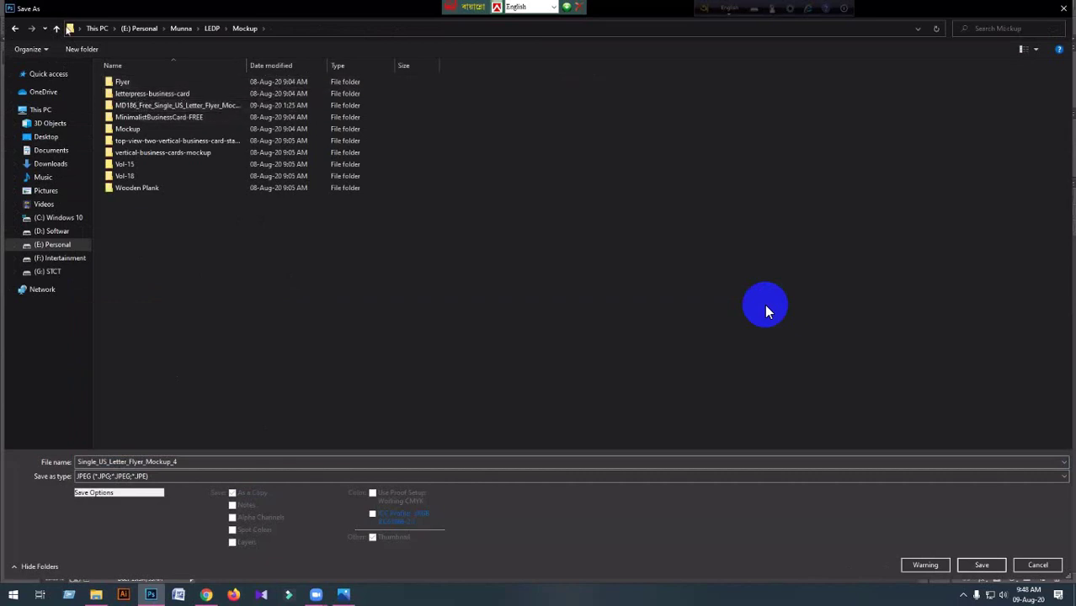
click(56, 29)
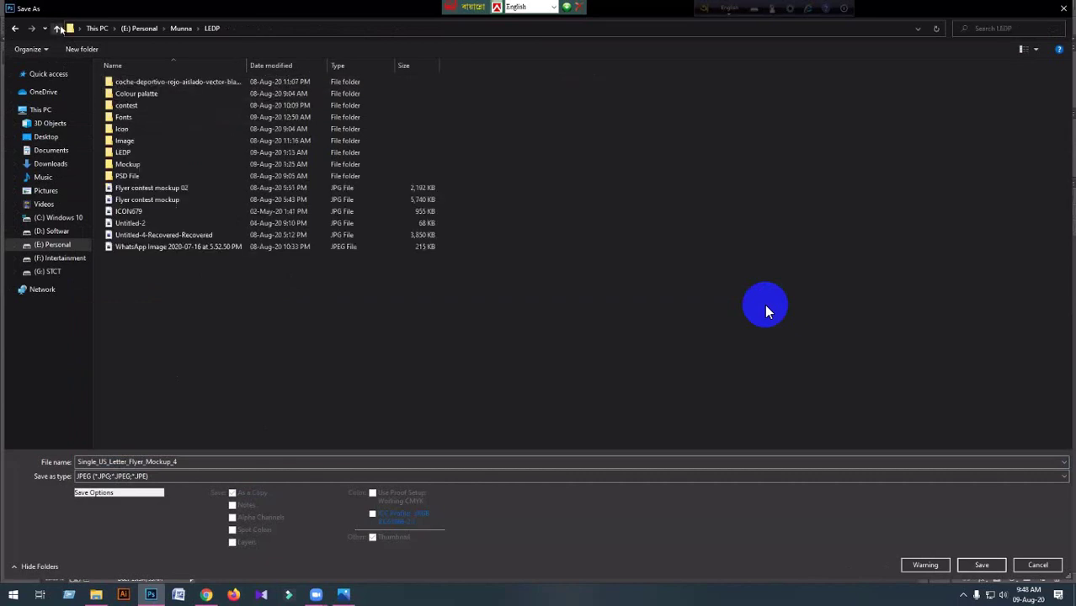
double_click(147, 106)
double_click(184, 82)
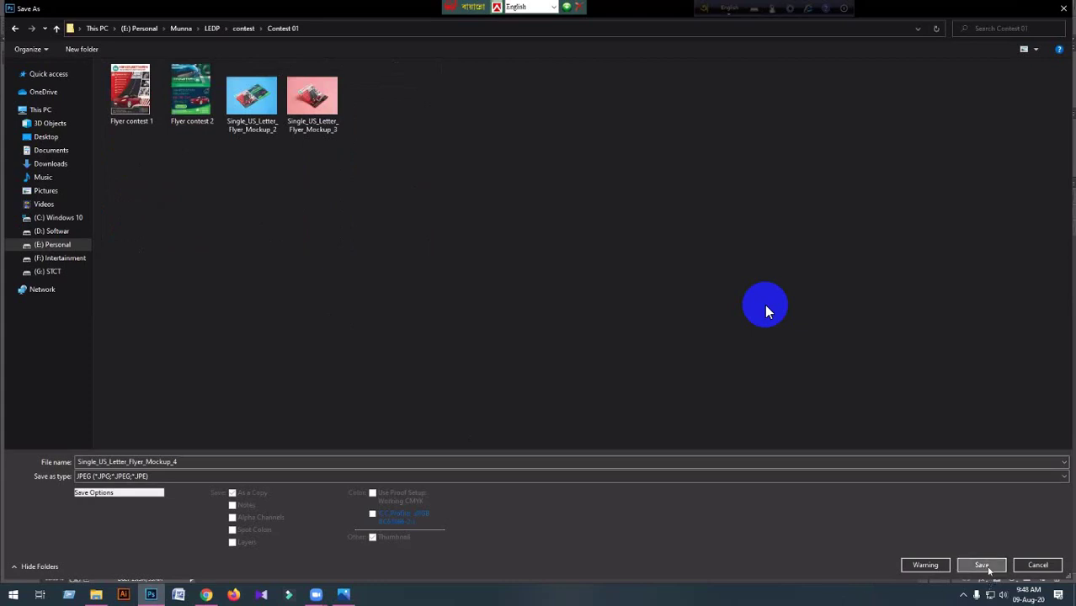
click(984, 566)
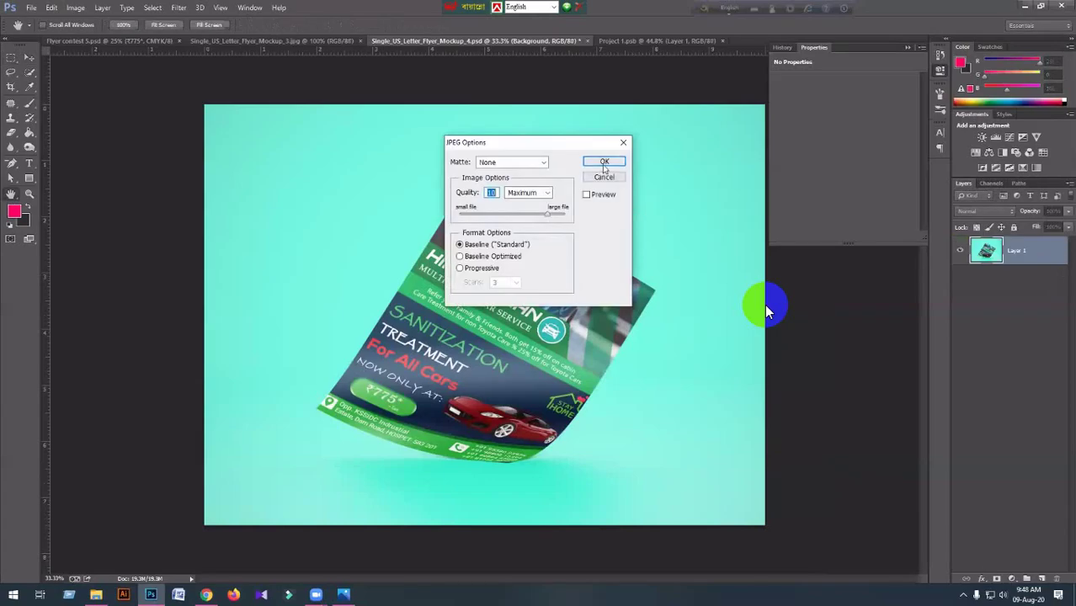
click(604, 160)
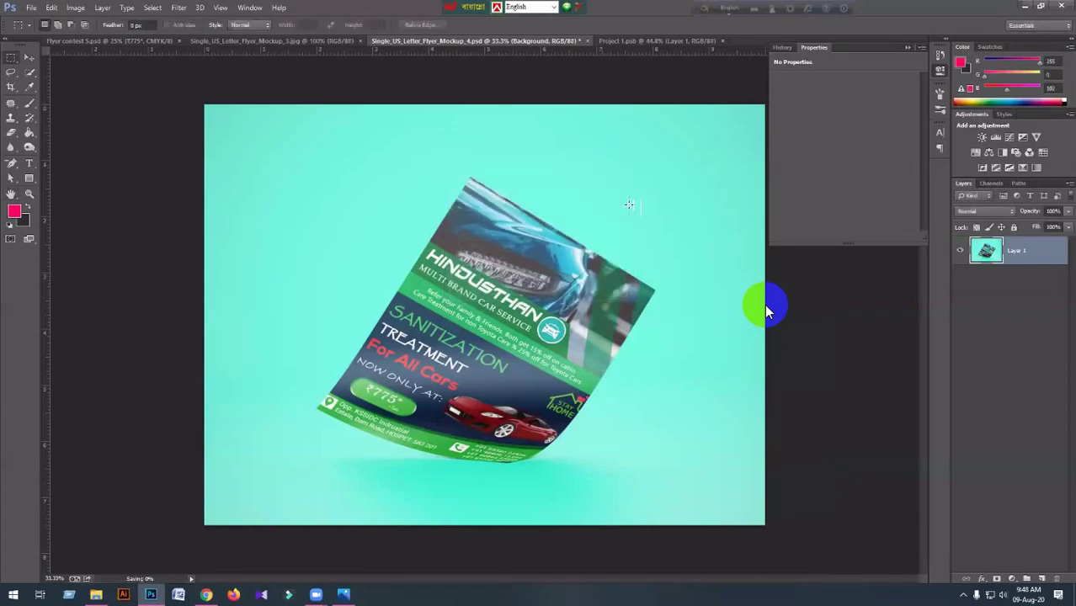
click(31, 7)
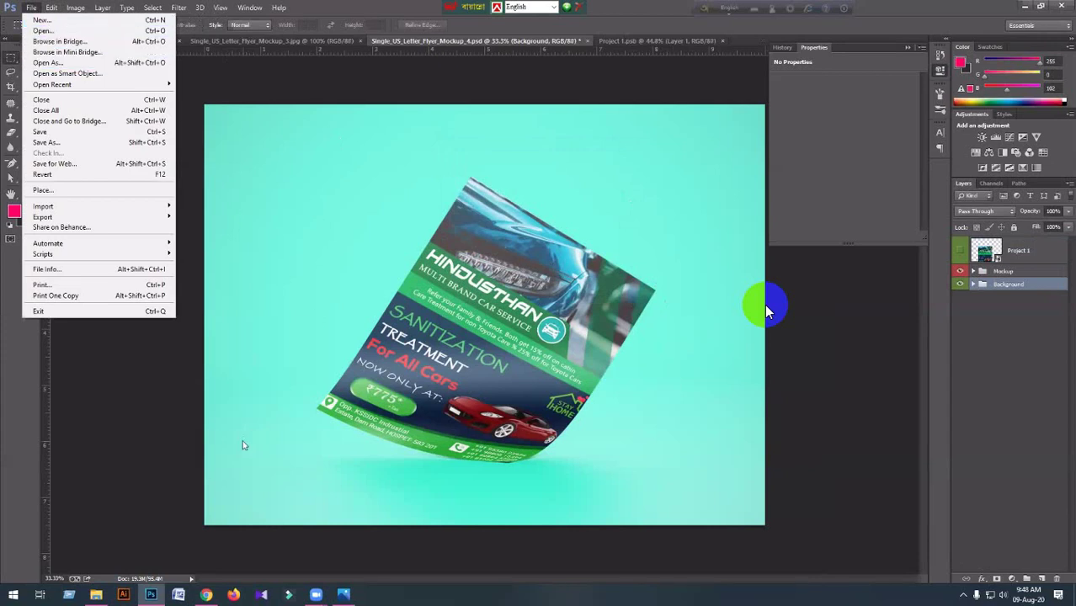
mouse_move(106, 595)
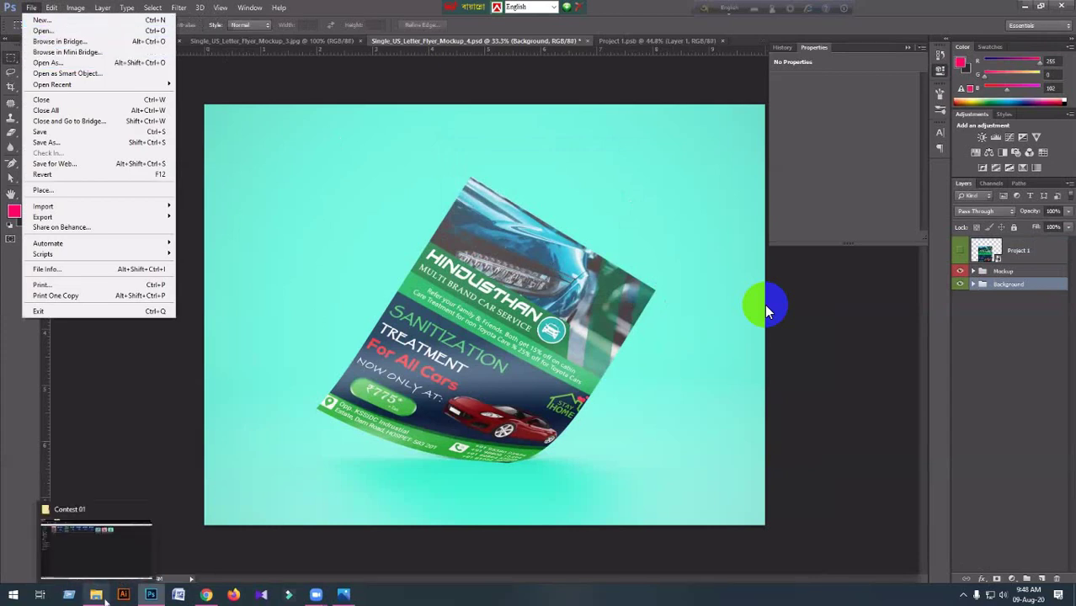
click(97, 548)
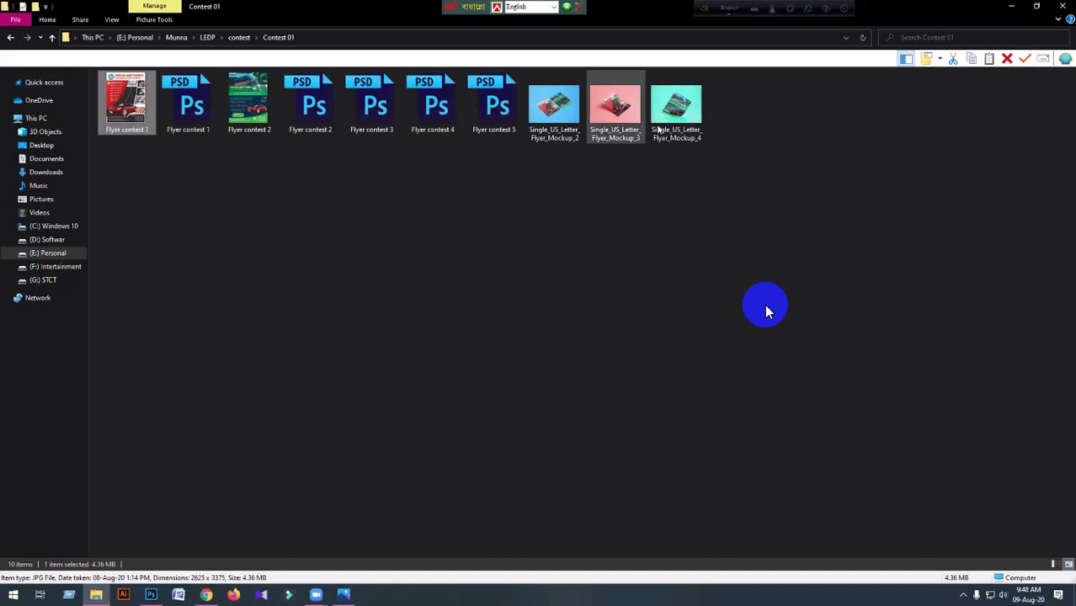
click(660, 128)
double_click(659, 129)
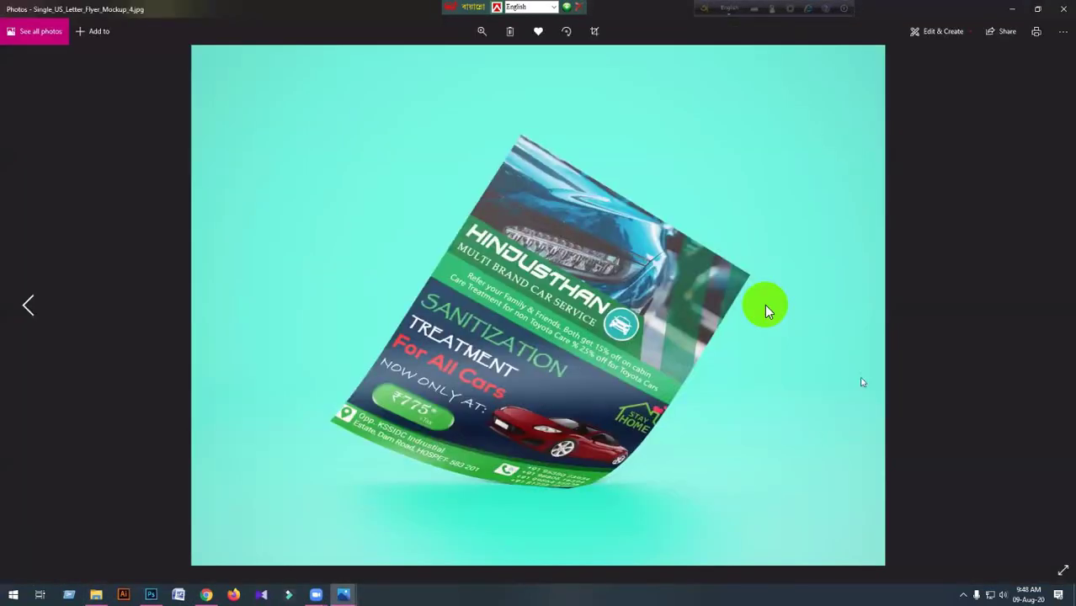
click(1063, 10)
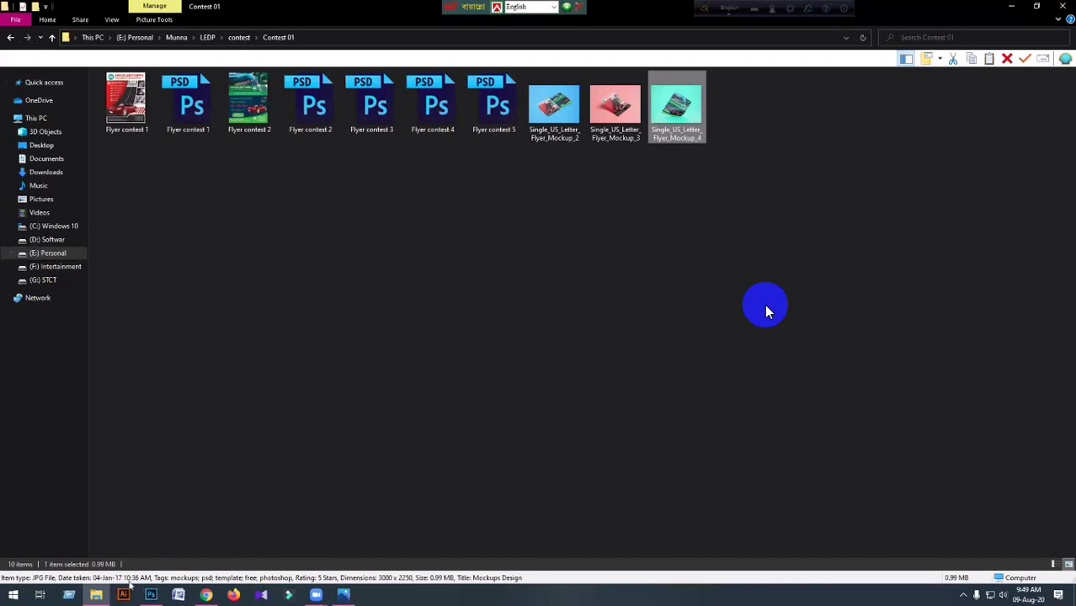
click(151, 594)
click(32, 8)
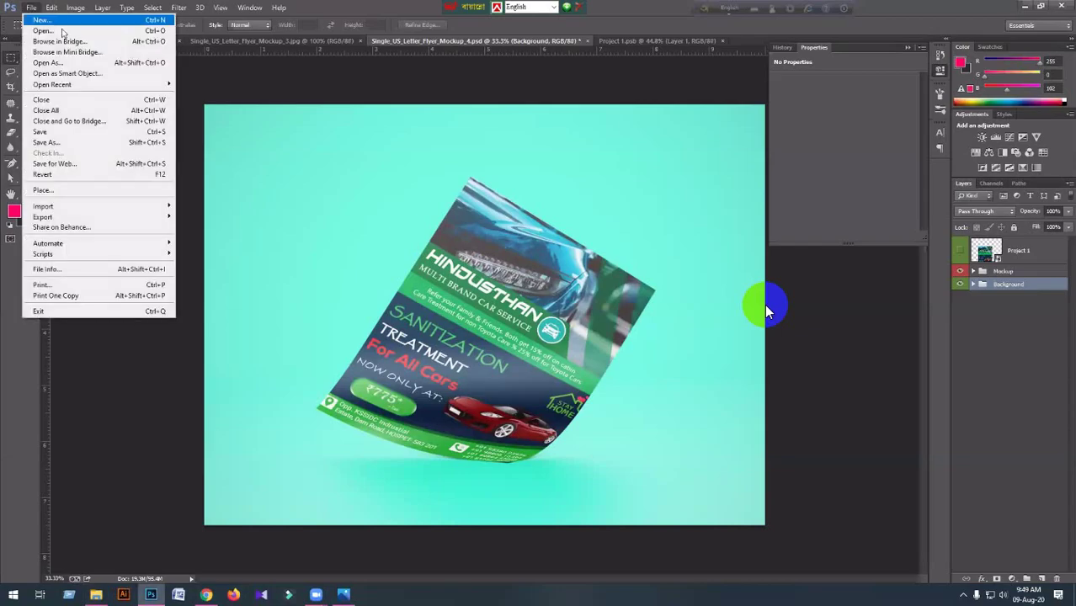
Browse from Contest 01 up to LEDP, into Mockup > MD186, and select Single_US_Letter_Flyer_Mockup_3.psd.
click(63, 32)
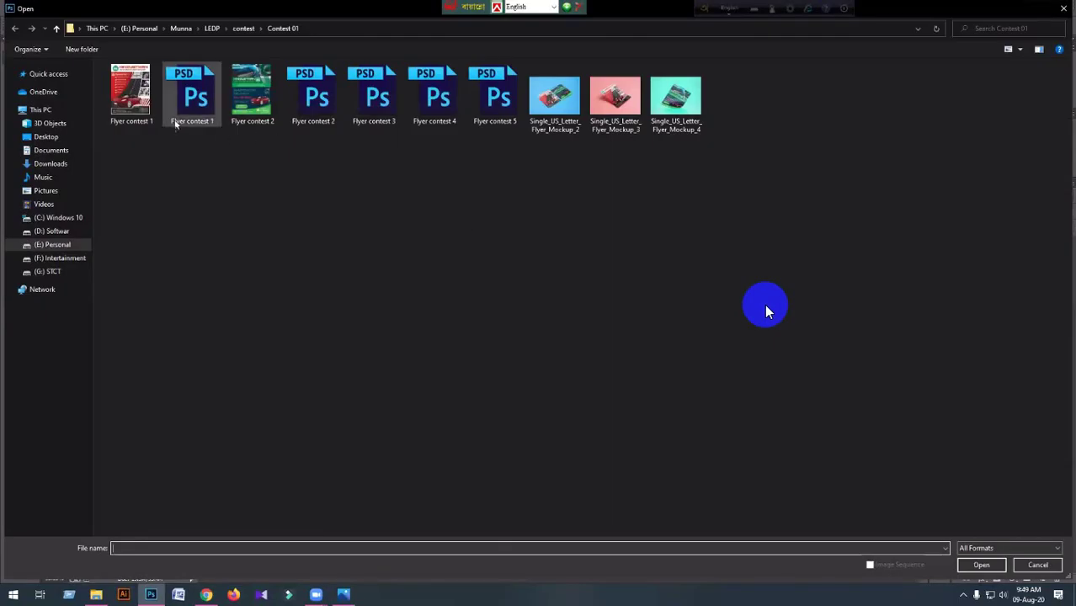
click(57, 28)
click(56, 28)
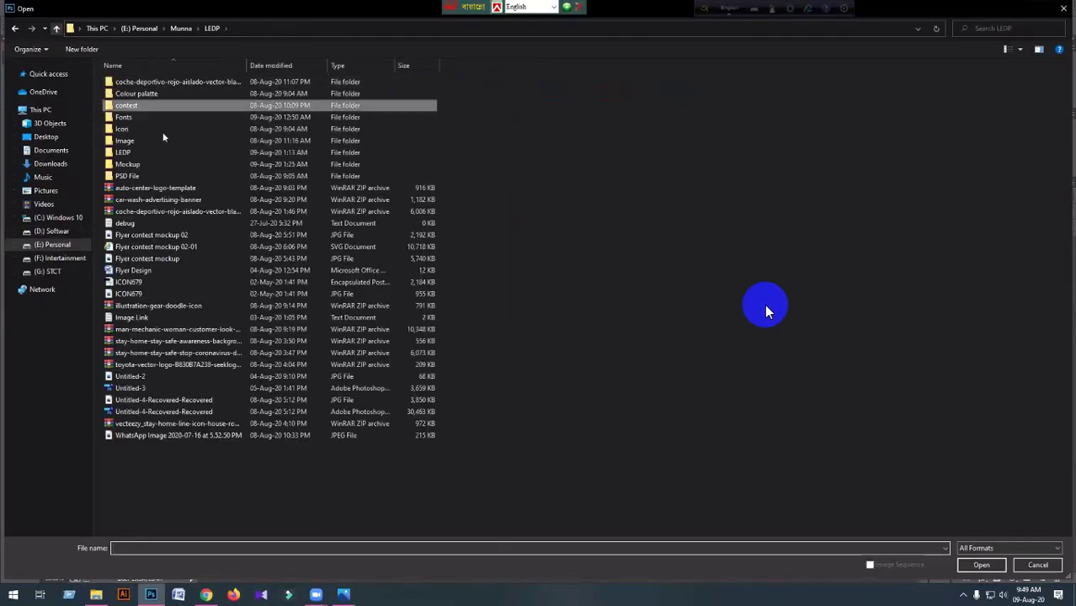
click(165, 166)
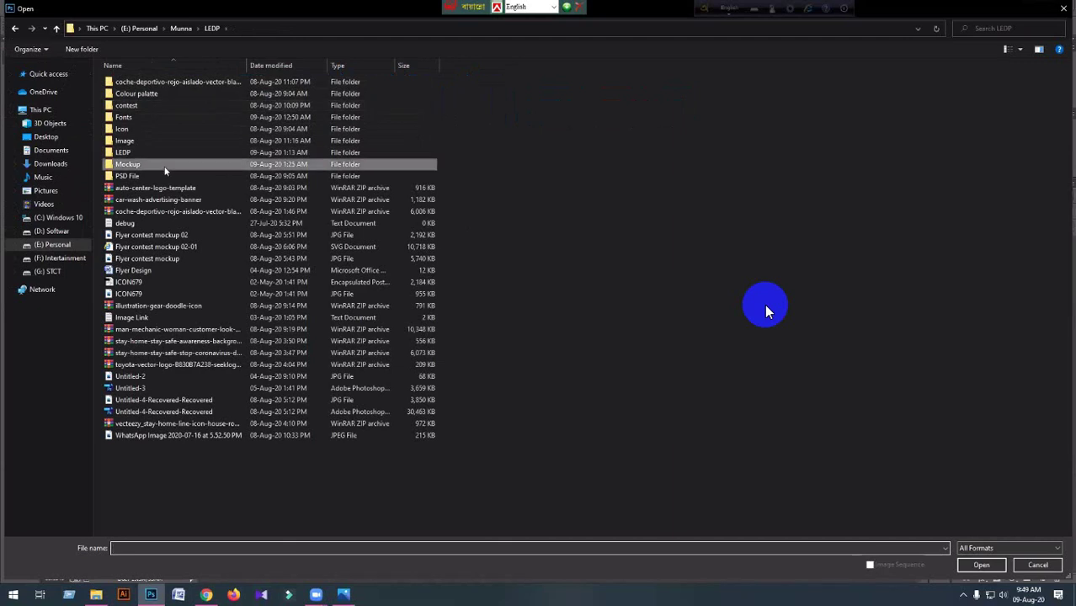
double_click(165, 165)
double_click(153, 106)
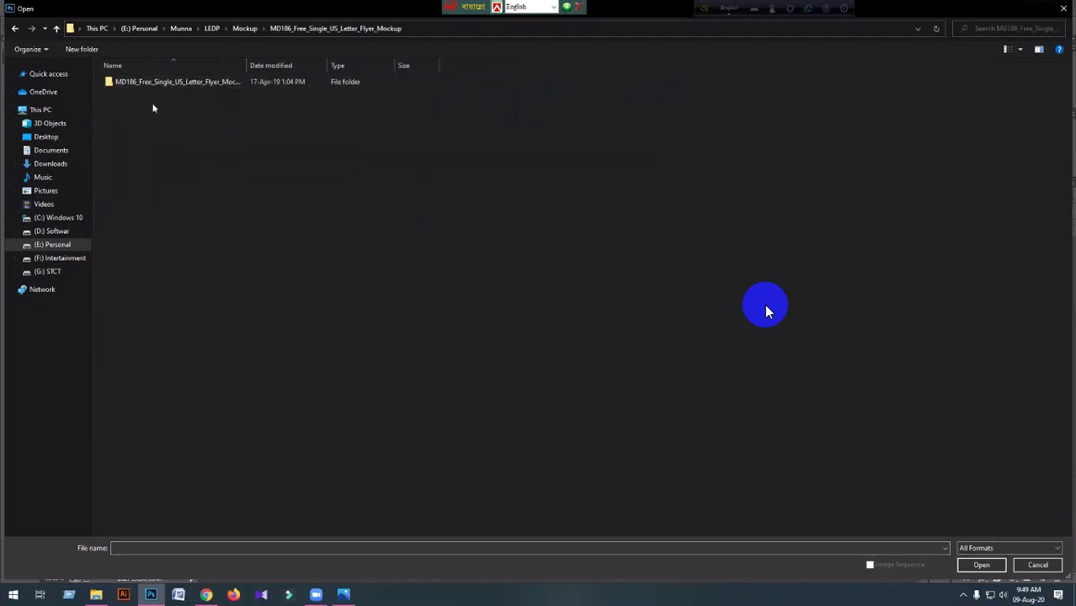
double_click(152, 81)
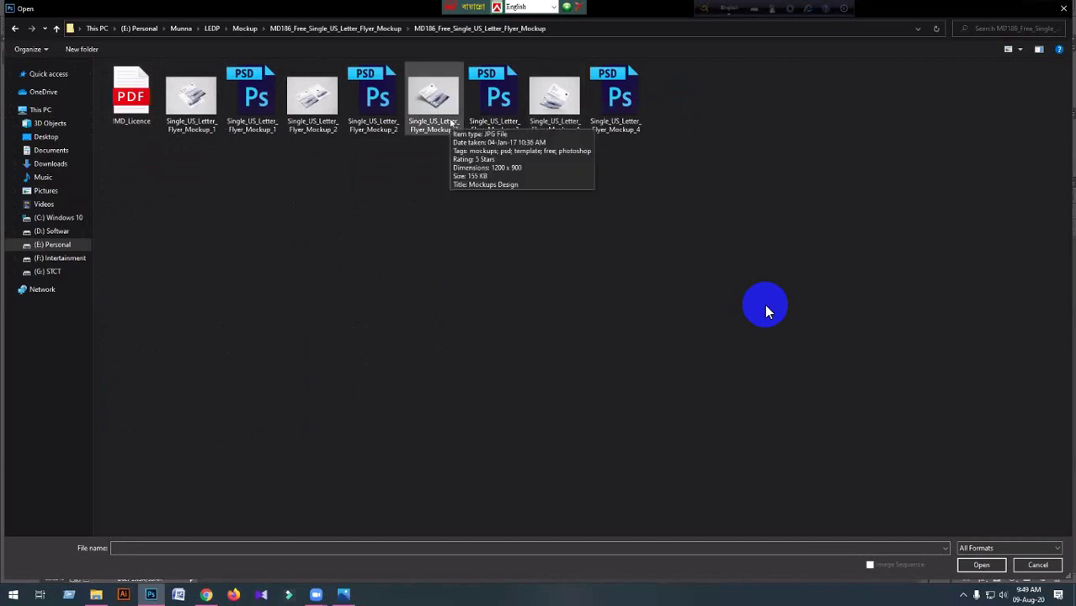
click(449, 122)
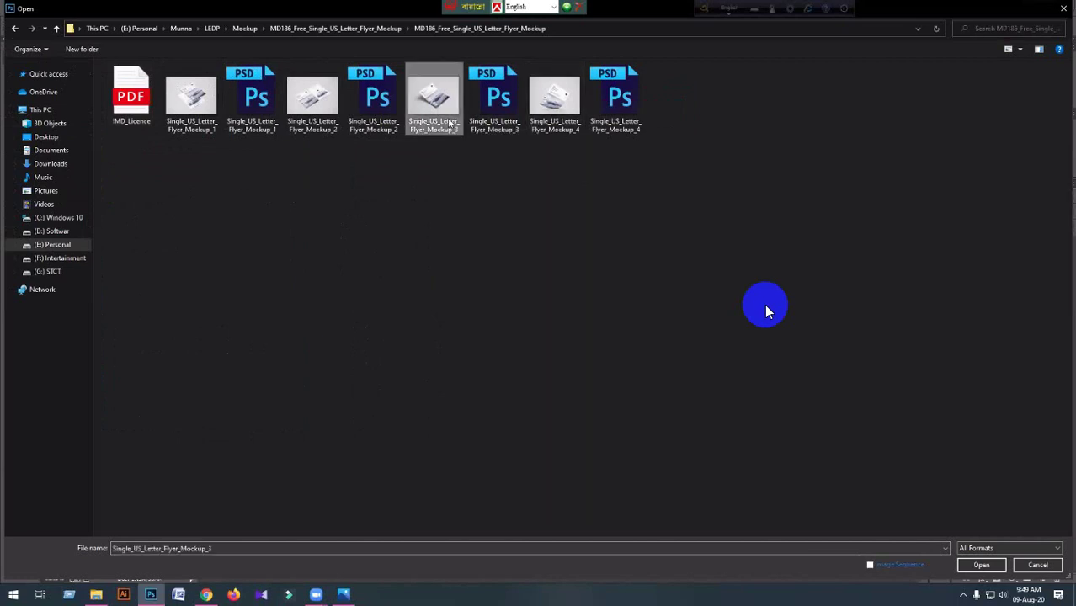
click(504, 104)
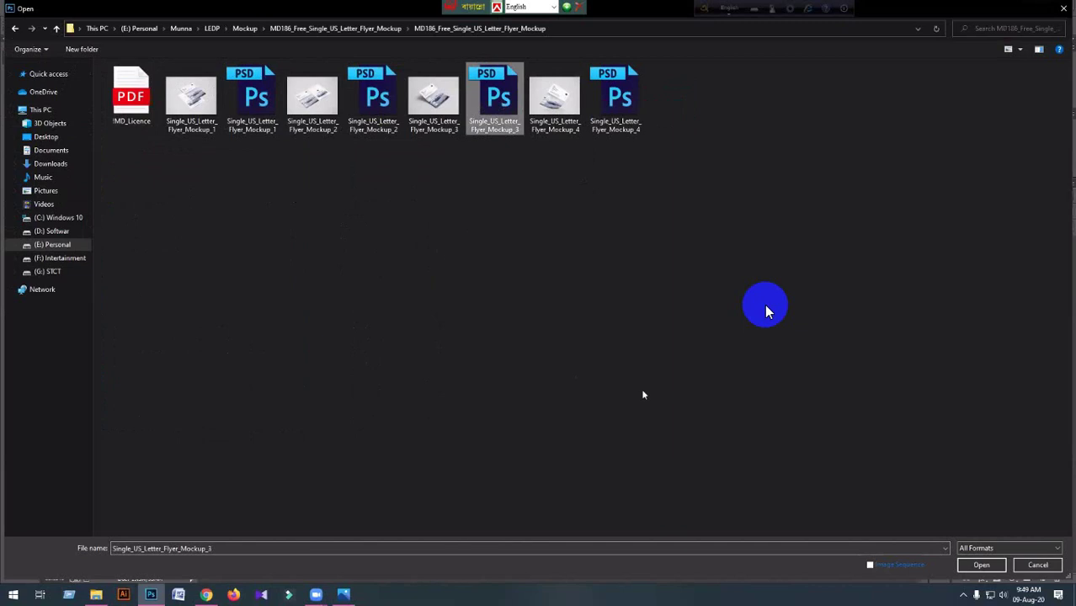
Open Single_US_Letter_Flyer_Mockup_3.psd and enter its smart object contents.
key(Return)
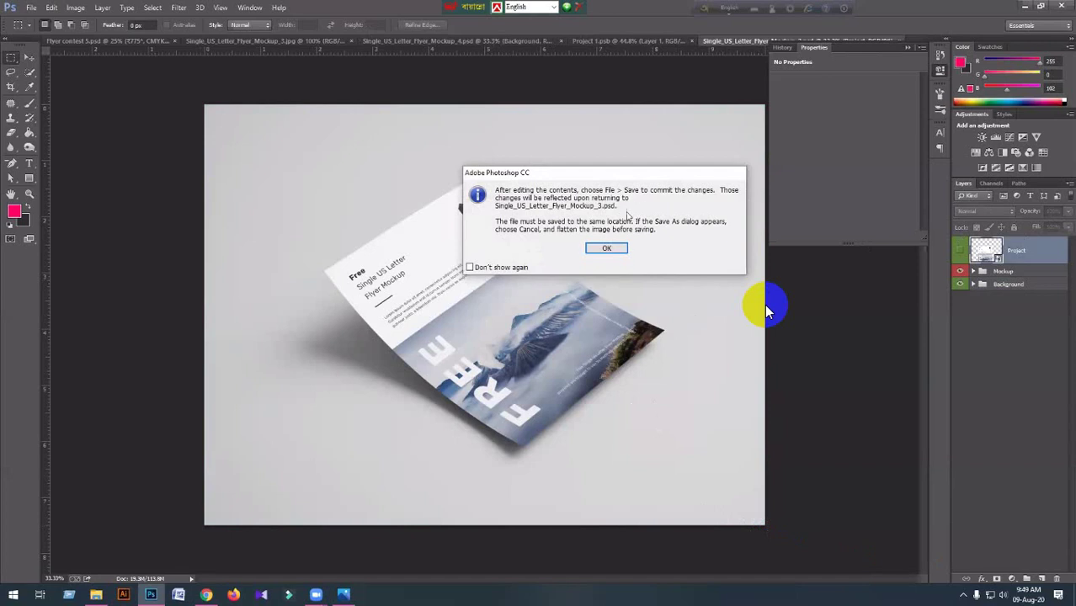
key(Return)
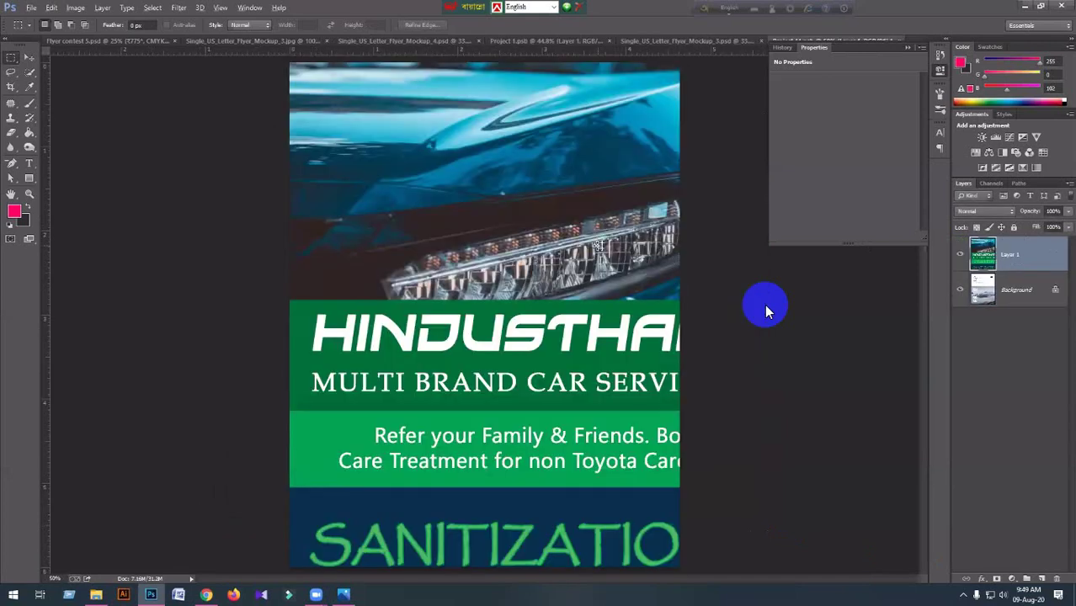
key(ctrl+minus)
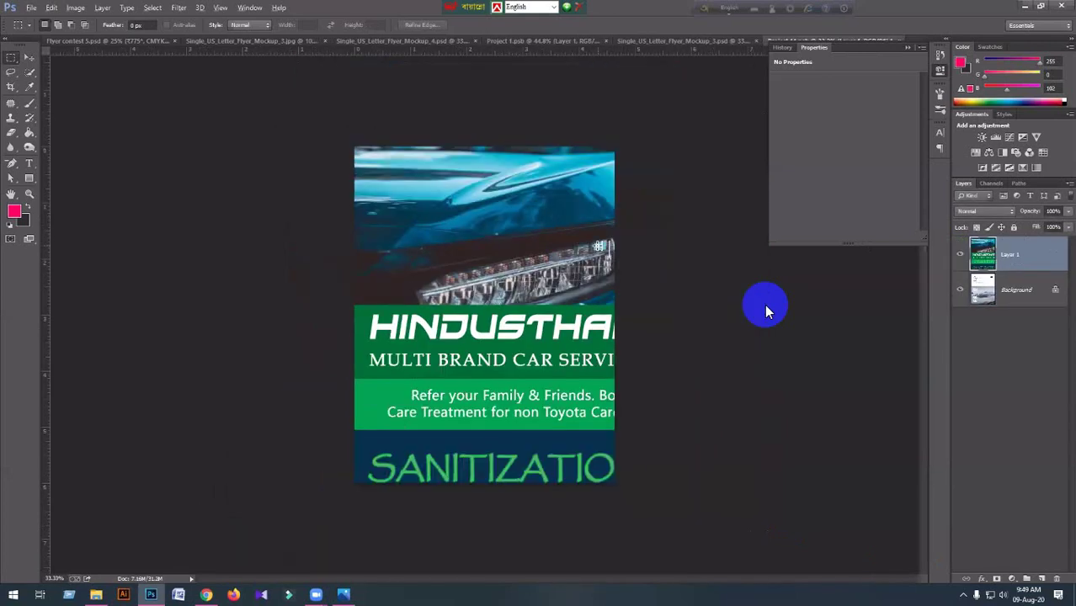
Free-transform the car service flyer layer to cover the mockup page and apply it.
key(ctrl+t)
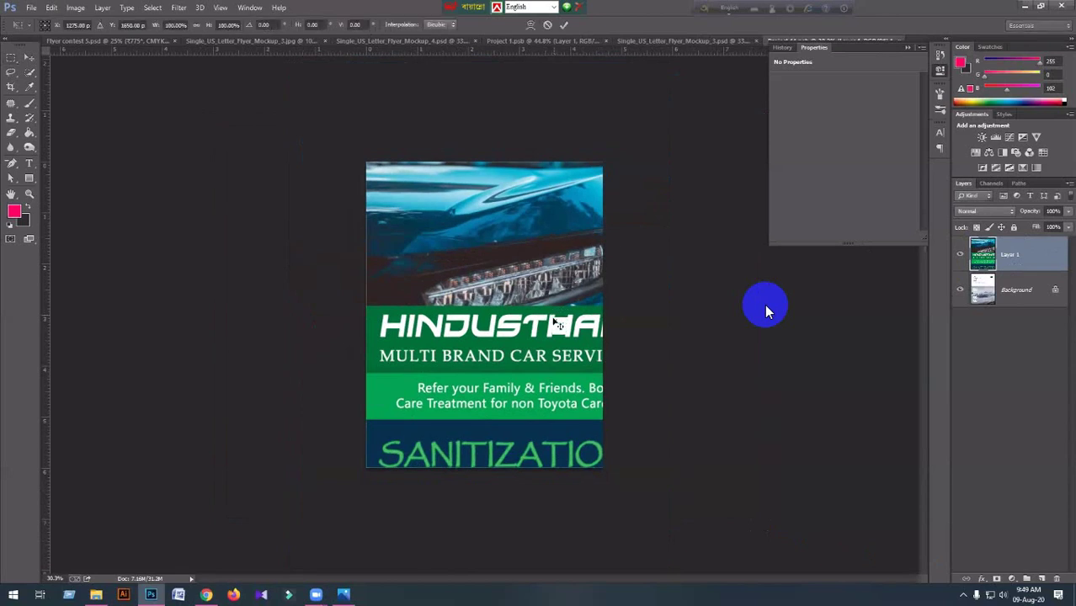
key(ctrl+minus)
key(ctrl+minus)
key(ctrl+minus)
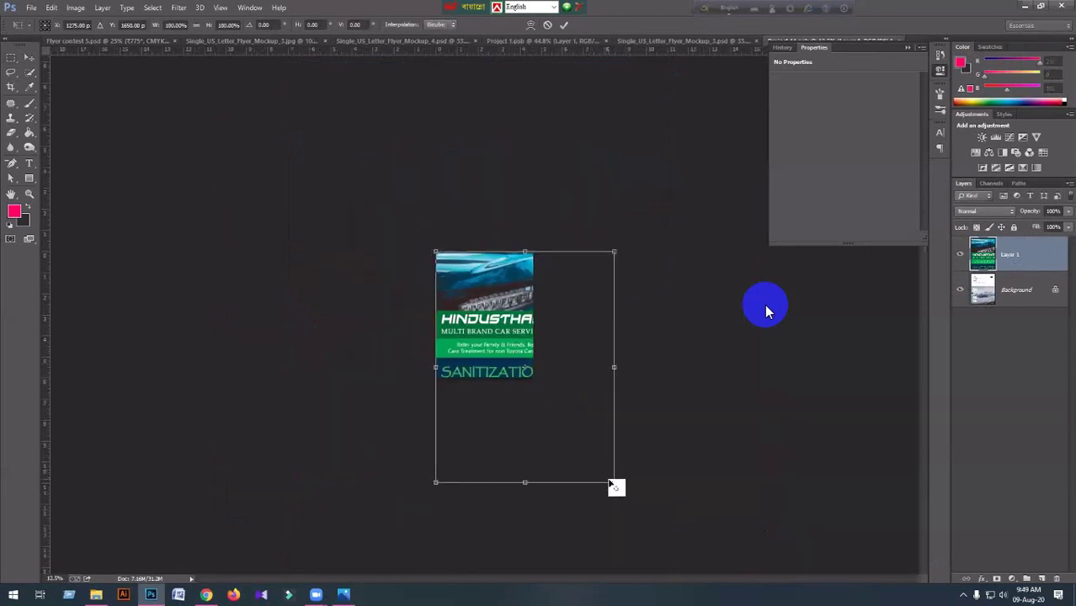
drag(613, 481, 555, 414)
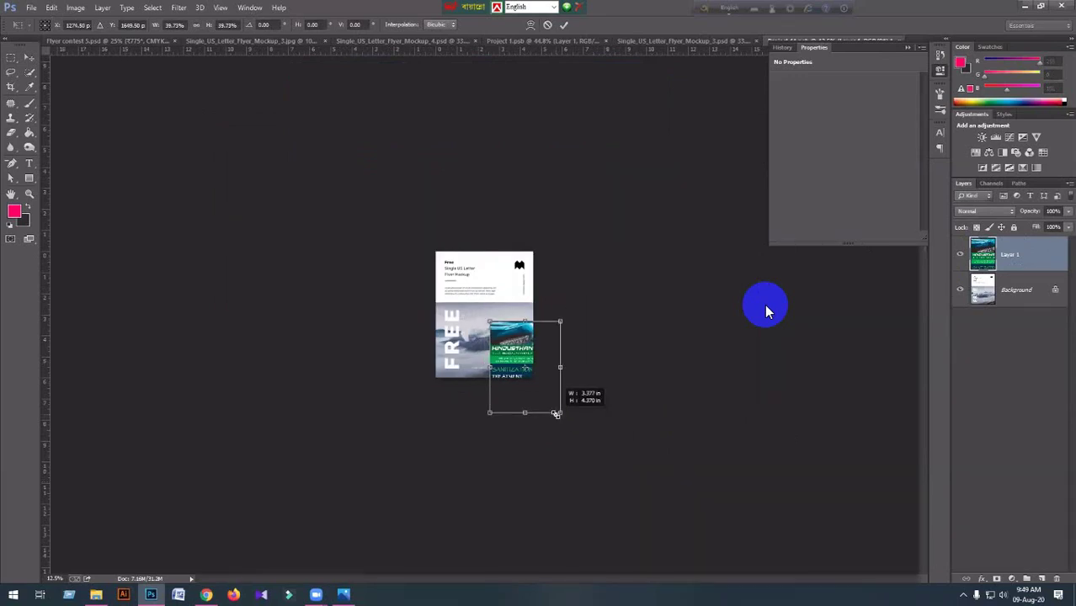
drag(523, 390, 499, 357)
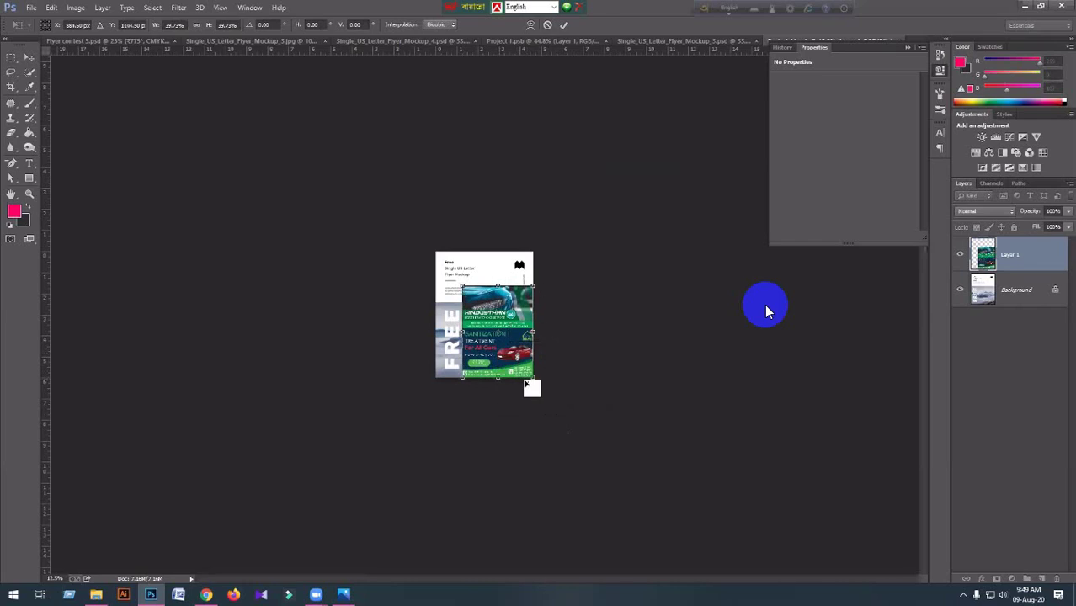
drag(463, 286, 432, 253)
key(ctrl+plus)
key(ctrl+plus)
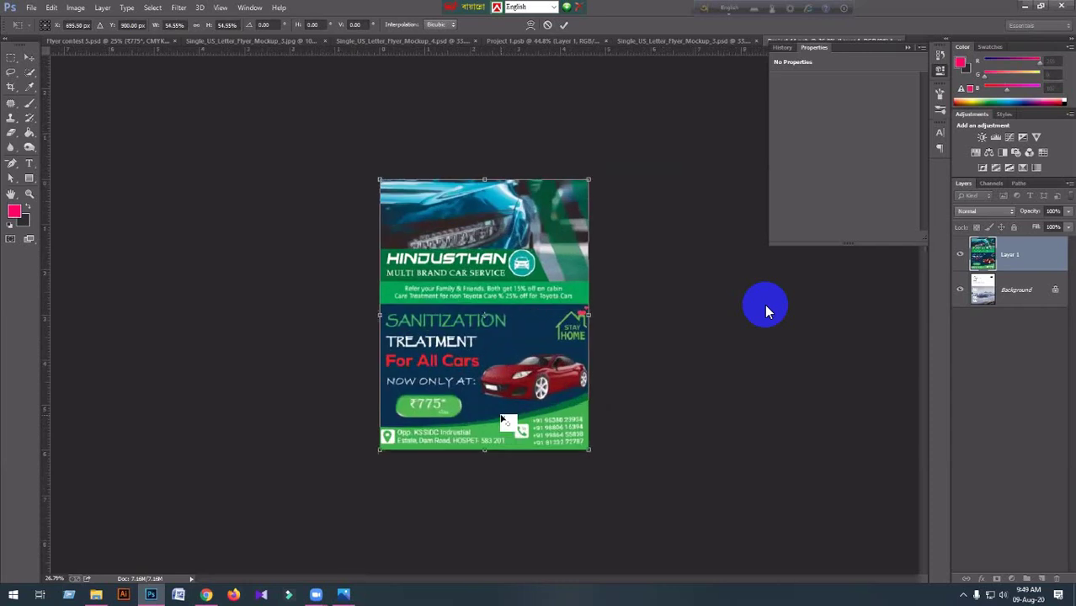
key(ctrl+plus)
key(ctrl+plus)
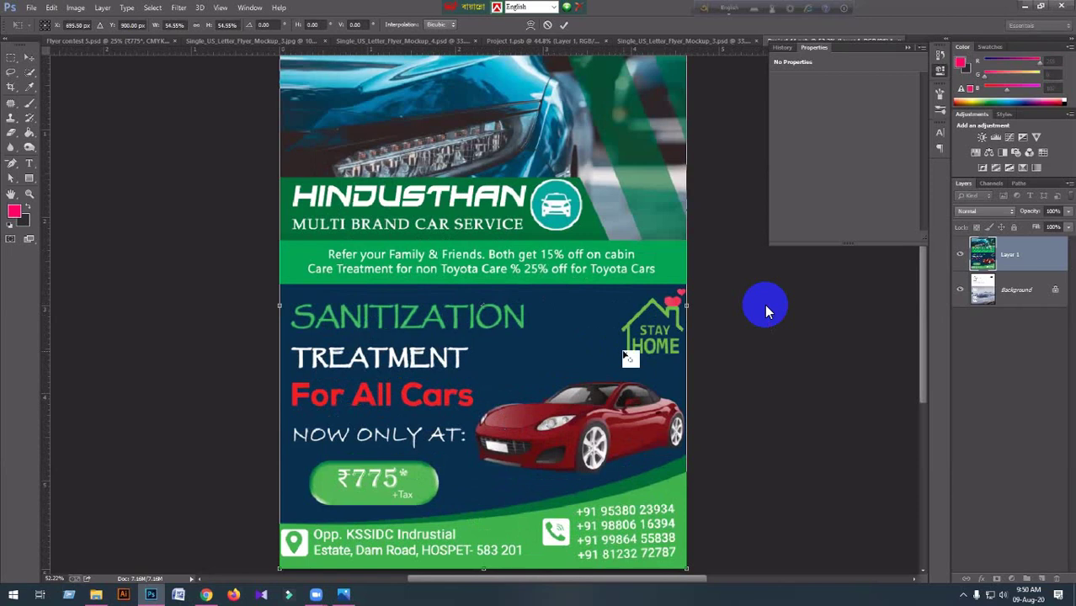
scroll(627, 358, up, 2)
scroll(624, 354, up, 4)
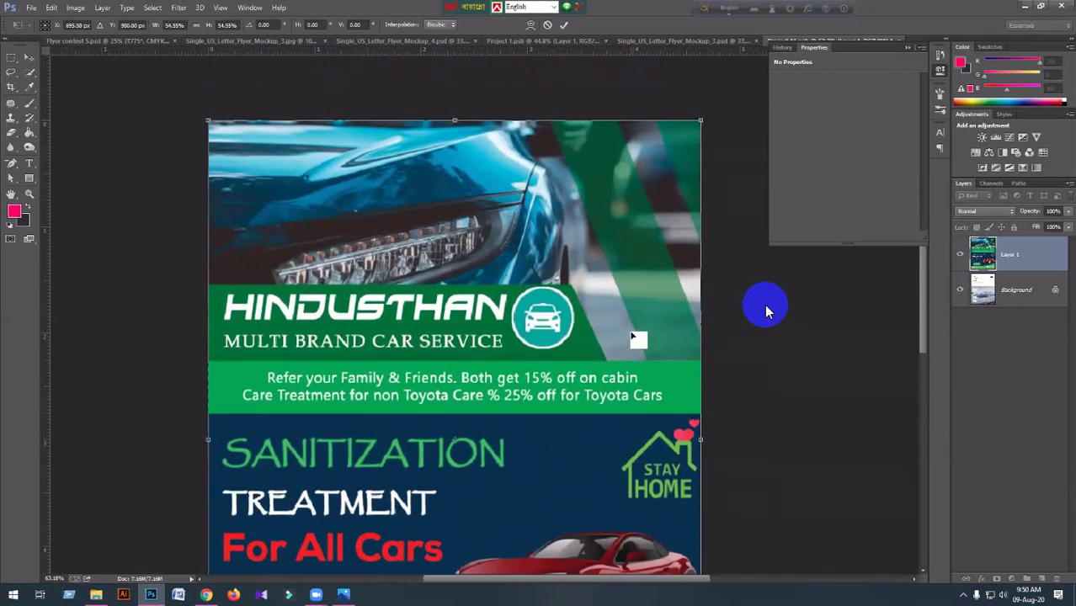
key(Return)
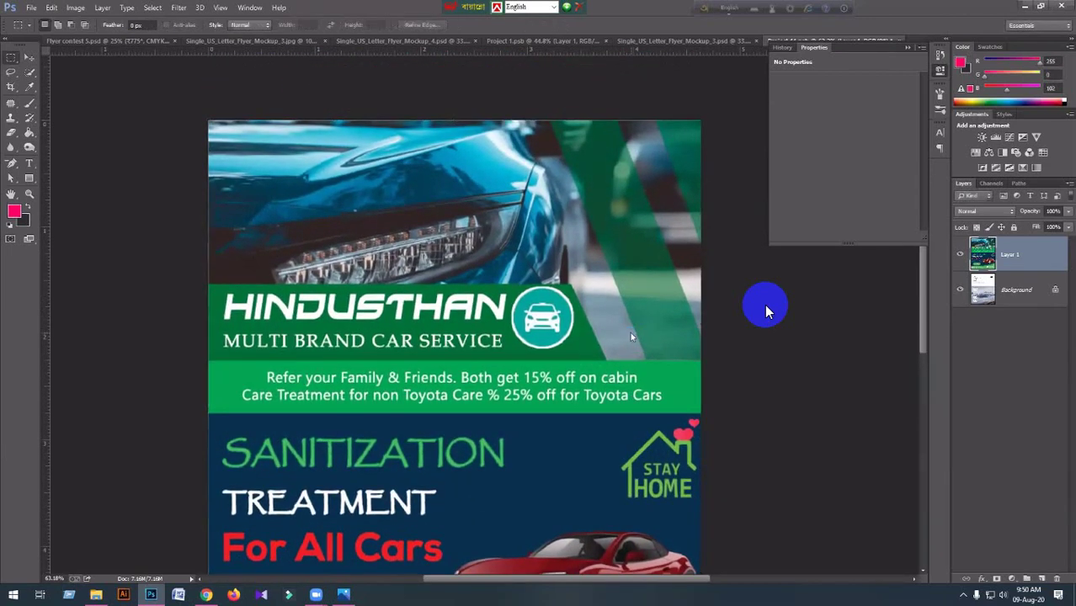
Undo the resize and re-transform the flyer to exactly fill the smart object page.
key(ctrl+z)
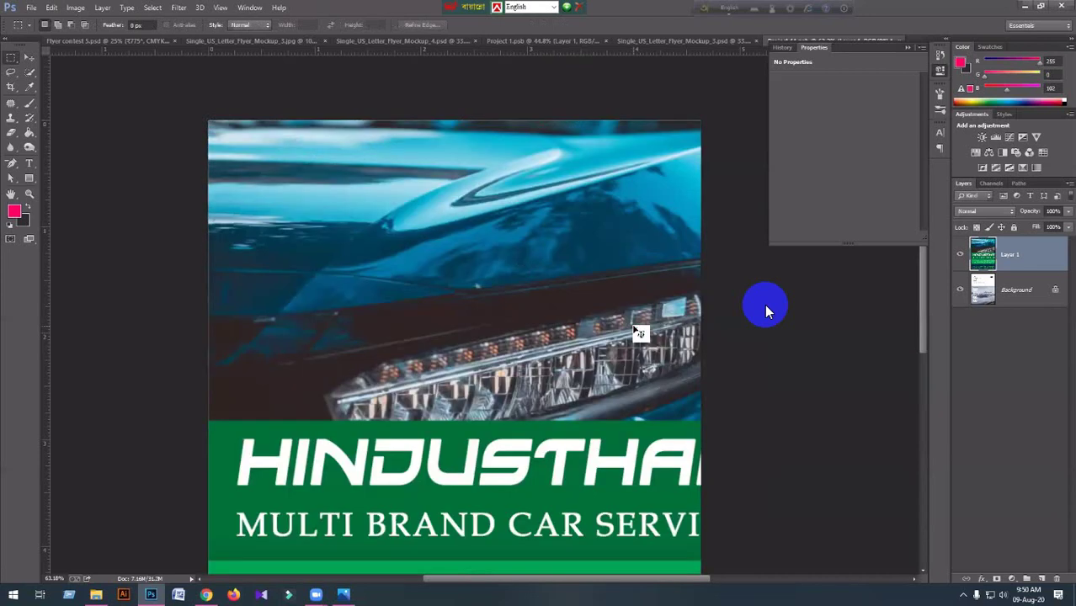
scroll(633, 324, down, 3)
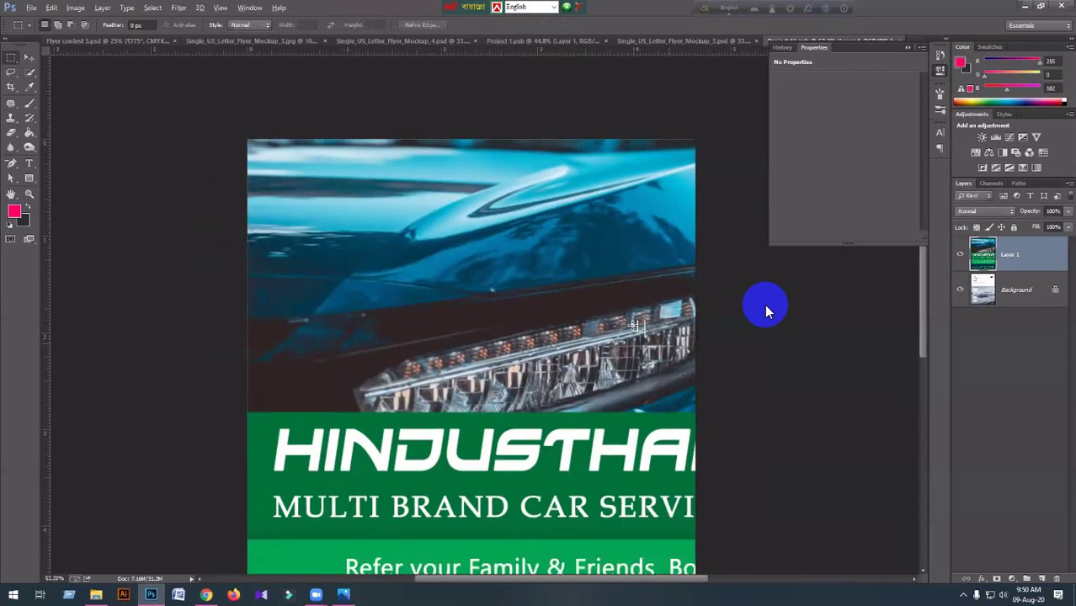
key(ctrl+t)
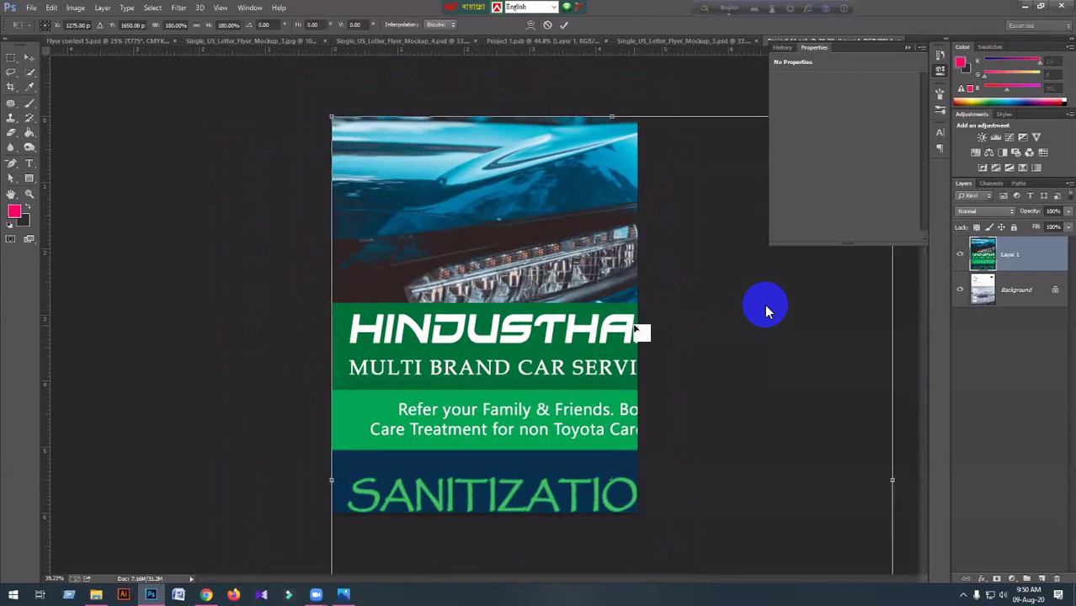
scroll(637, 330, down, 5)
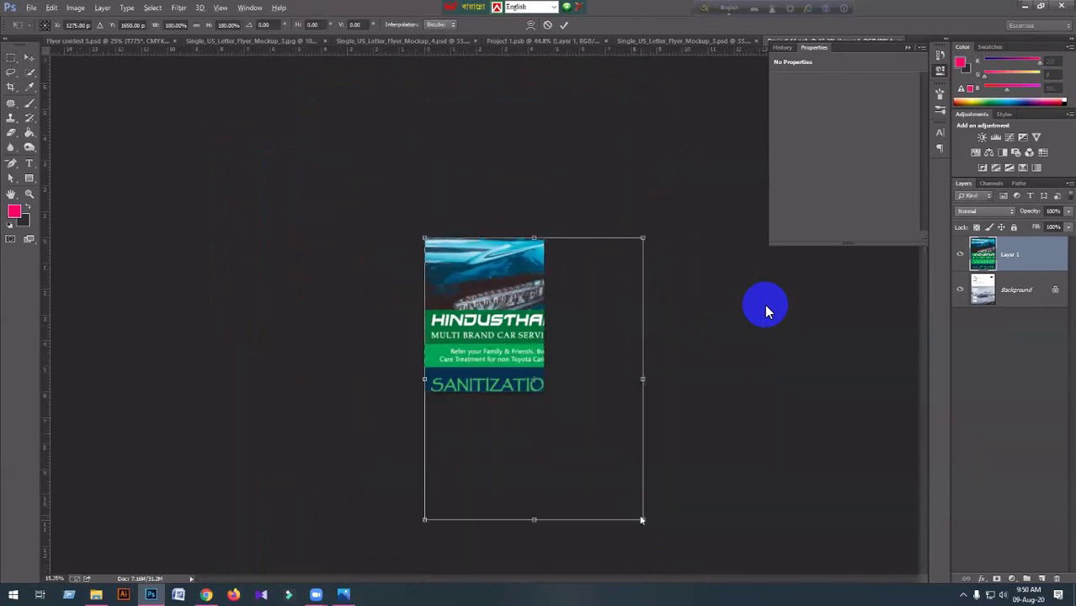
drag(640, 516, 575, 438)
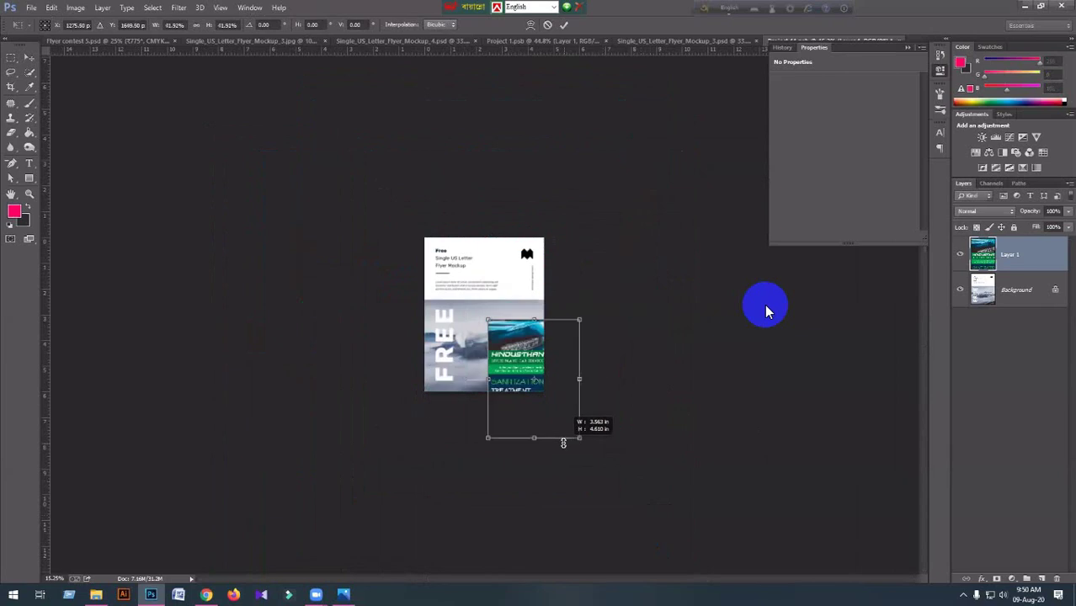
drag(524, 394, 467, 326)
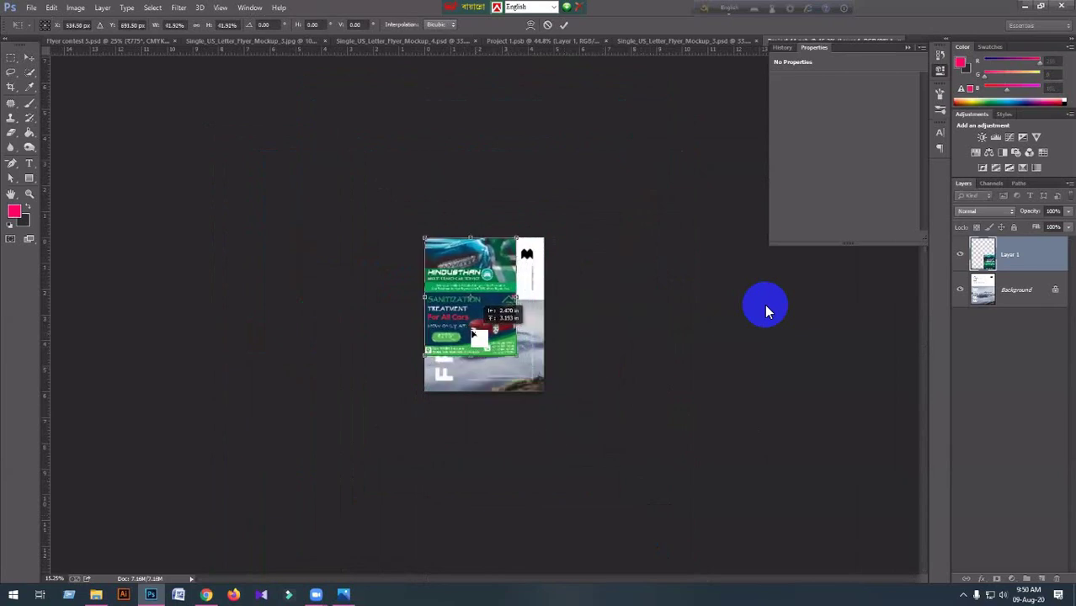
drag(508, 355, 544, 384)
drag(546, 388, 546, 391)
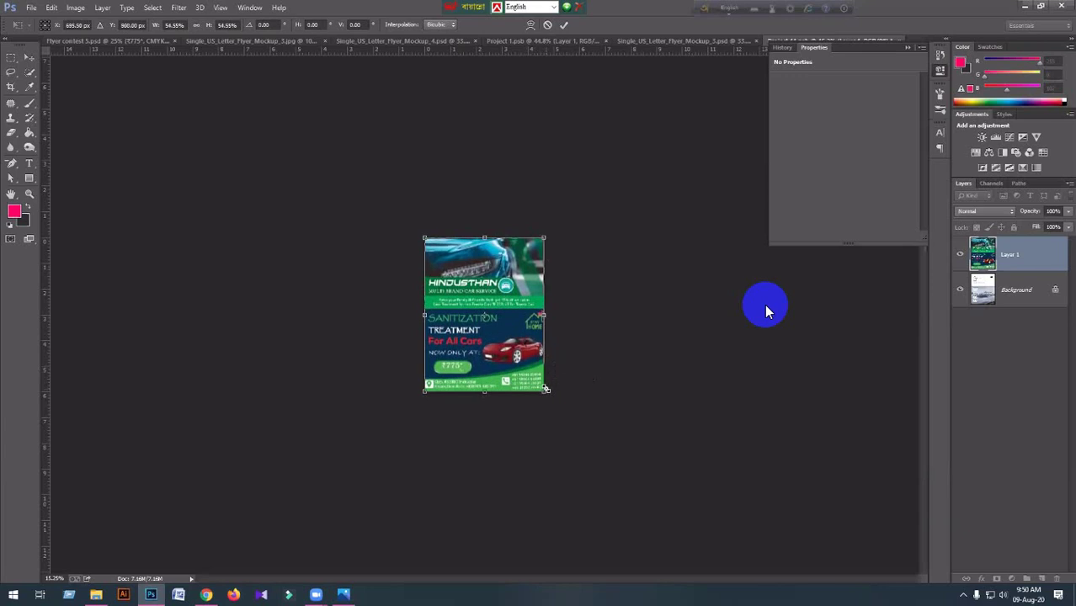
key(Return)
Save the smart object contents, accepting the maximum compatibility format options.
key(m)
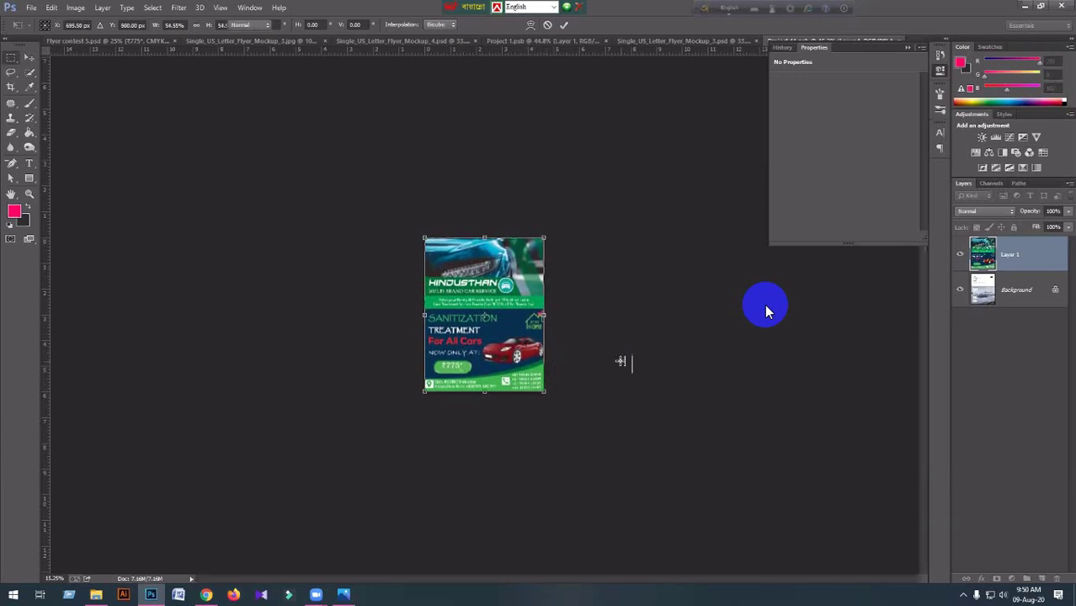
scroll(513, 420, up, 1)
scroll(513, 420, up, 4)
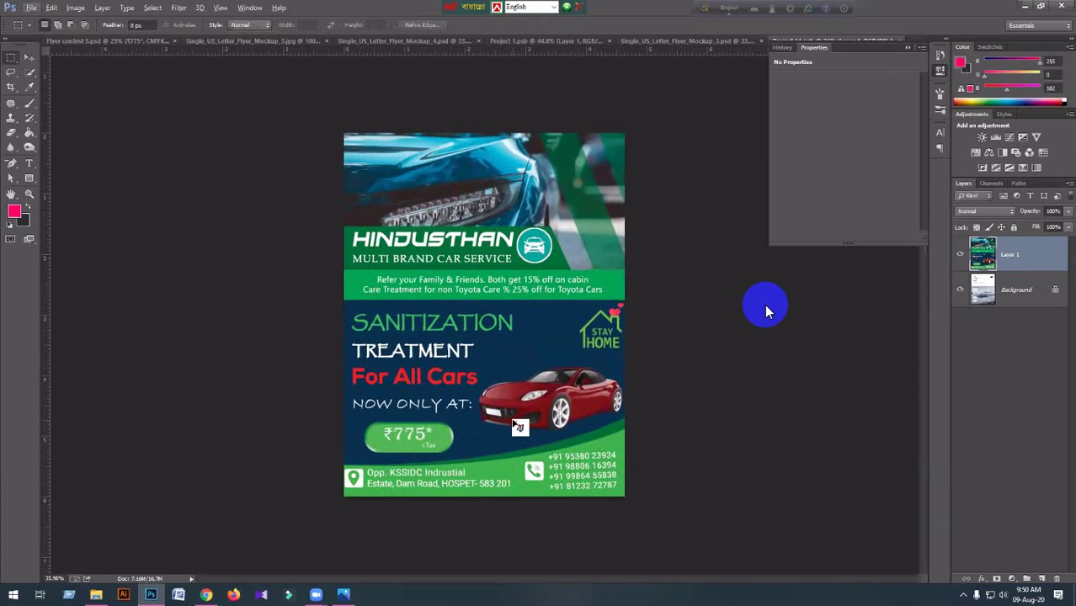
key(ctrl+s)
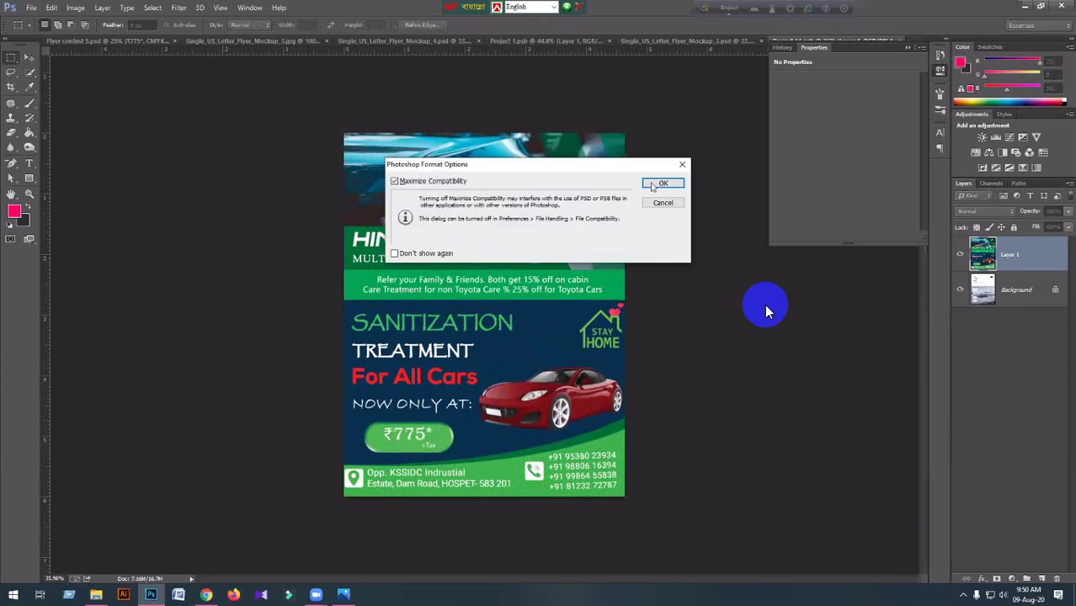
click(650, 182)
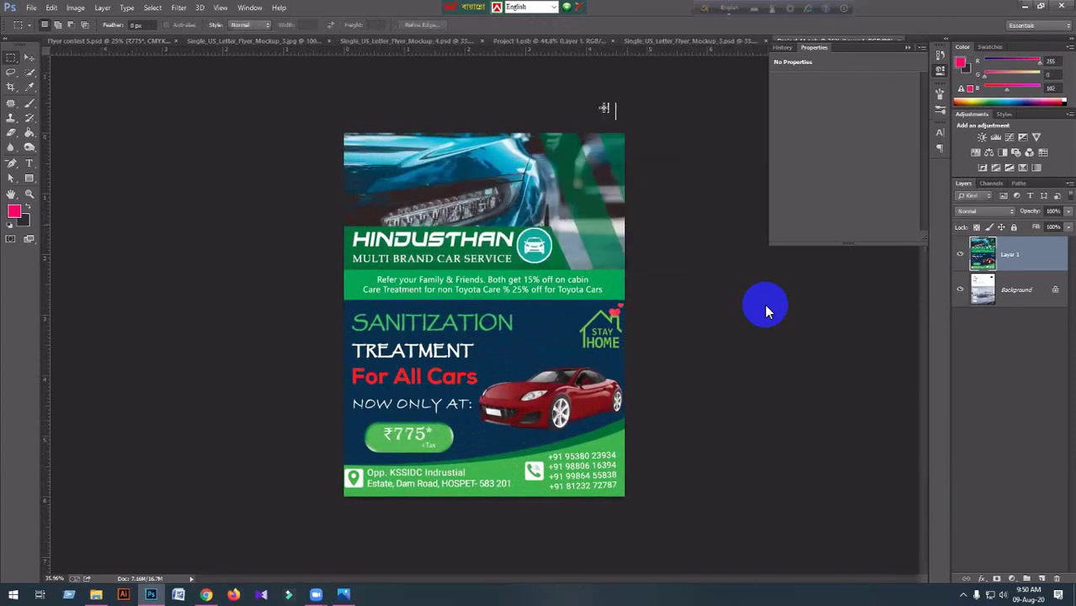
In Mockup_3, set the Background group's colour fill to a light mint green.
click(686, 41)
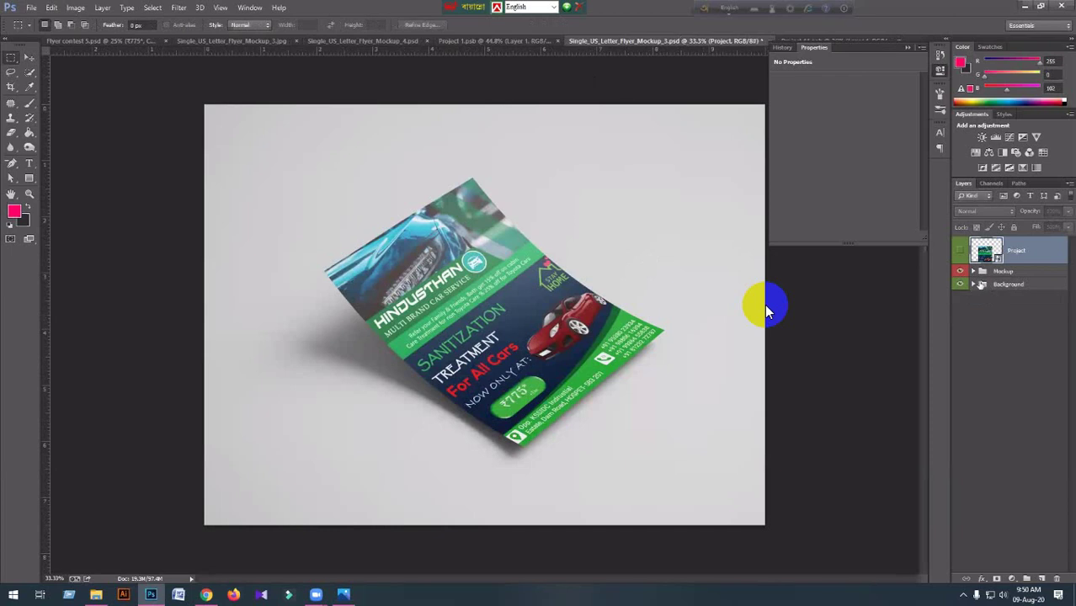
click(978, 285)
click(973, 285)
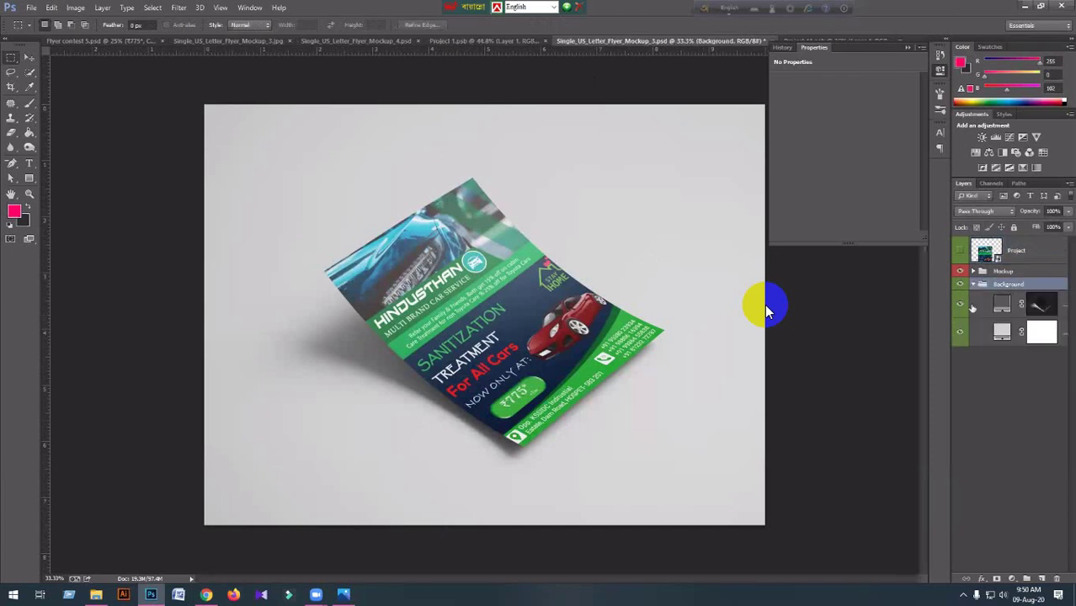
double_click(1001, 332)
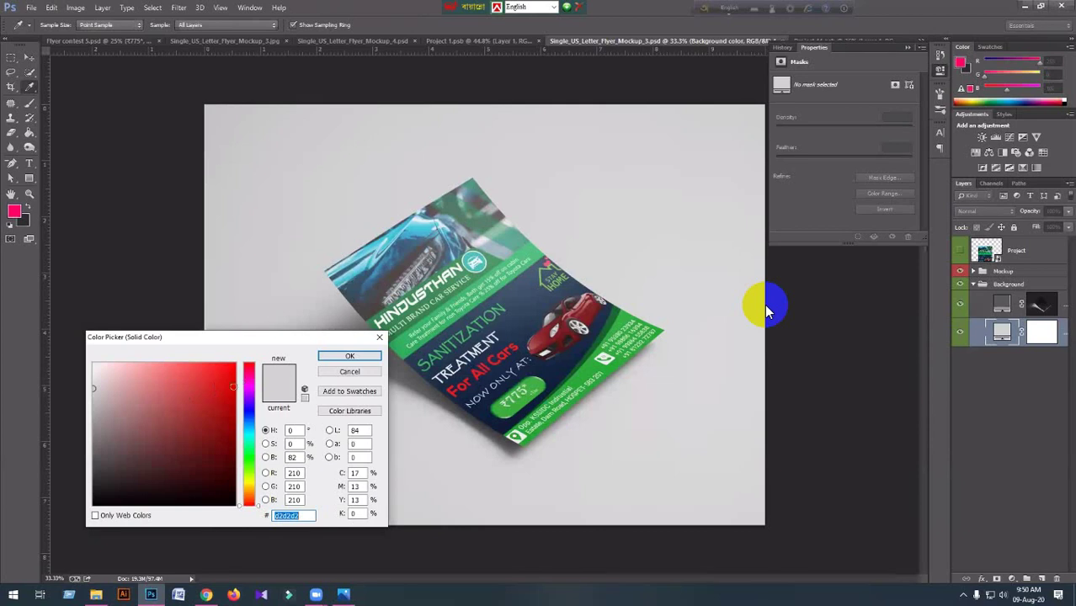
drag(248, 404, 248, 441)
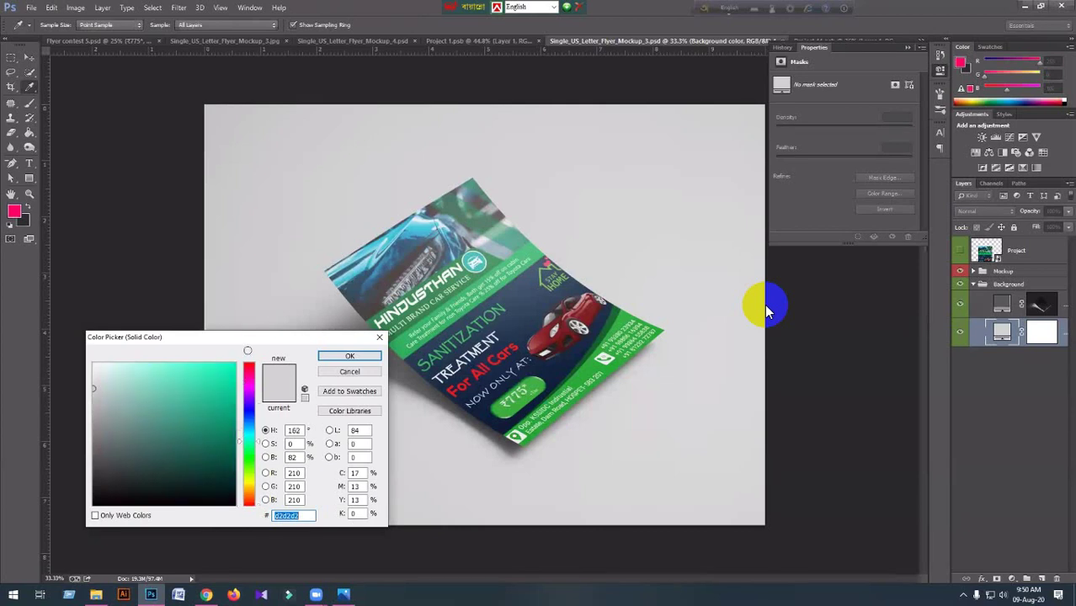
click(235, 365)
drag(202, 358, 183, 364)
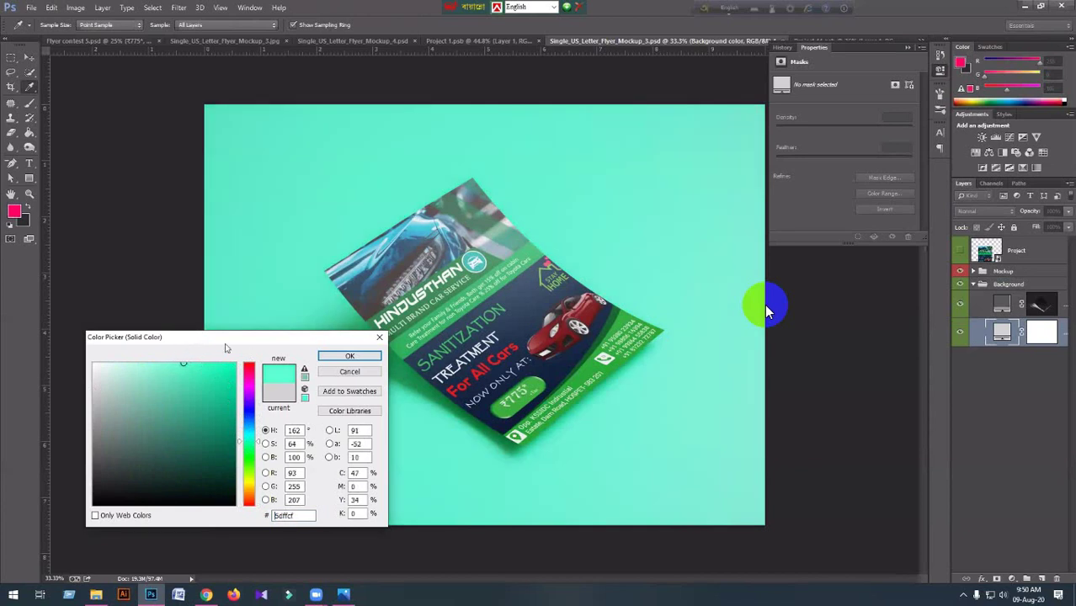
click(343, 360)
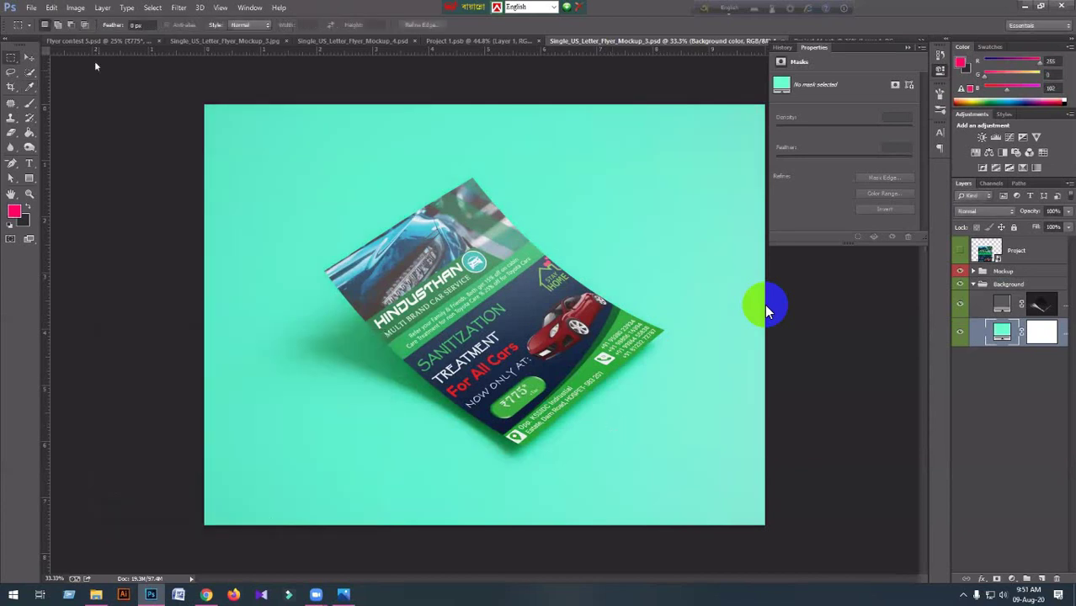
Raise the fill hue to 172 for aqua #5dffea, then start File > Save As.
click(31, 7)
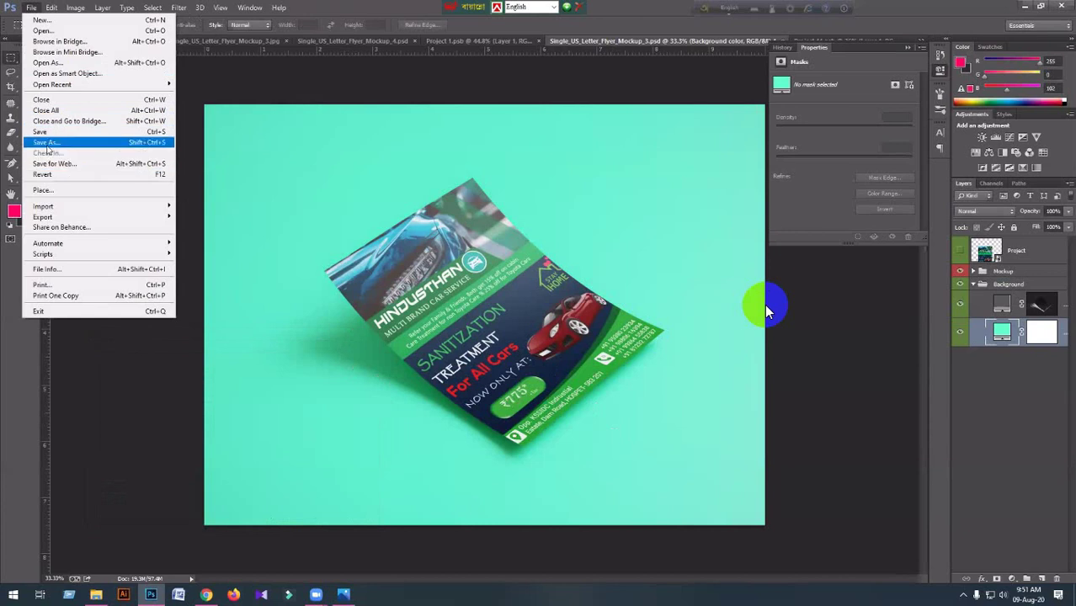
click(998, 331)
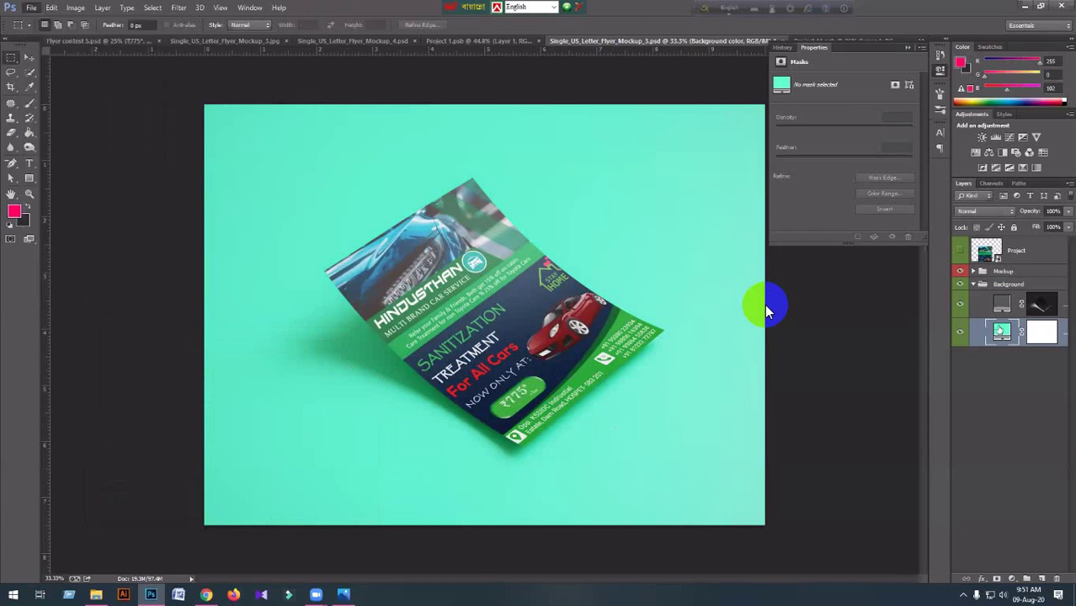
double_click(1001, 331)
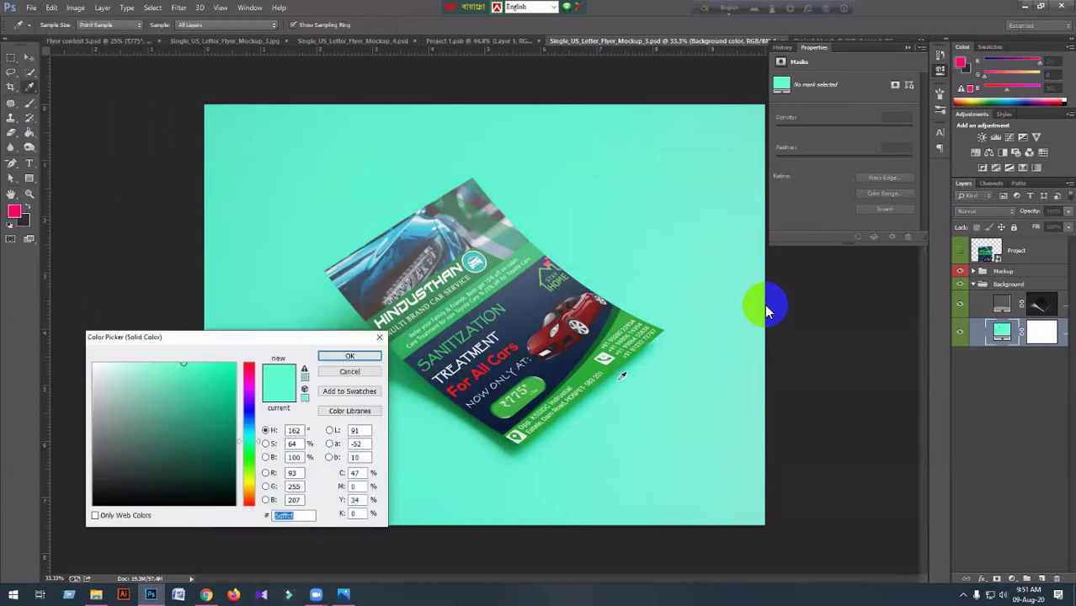
click(252, 439)
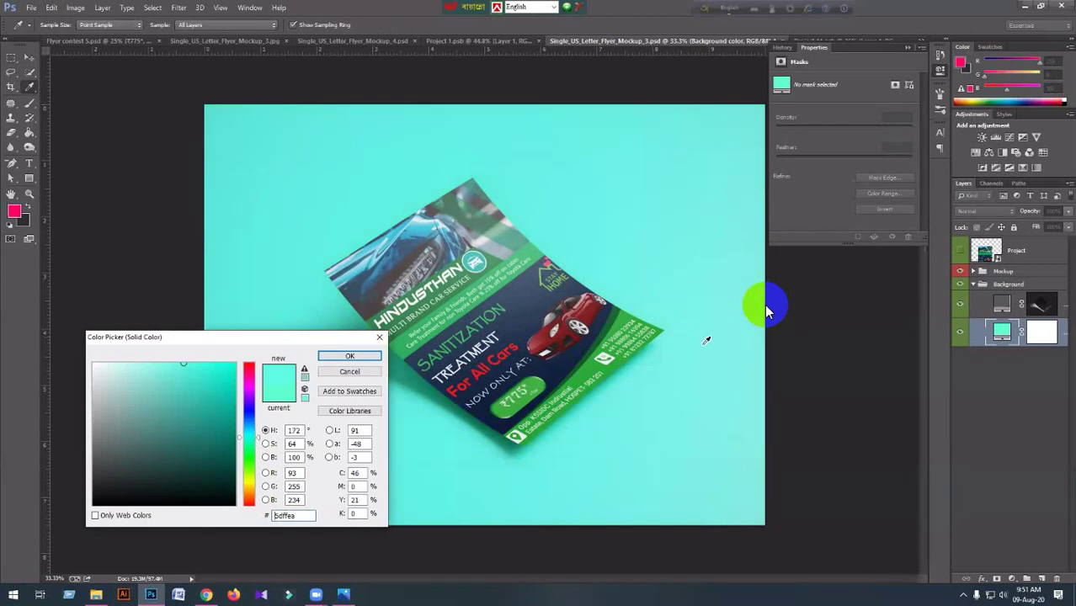
click(350, 356)
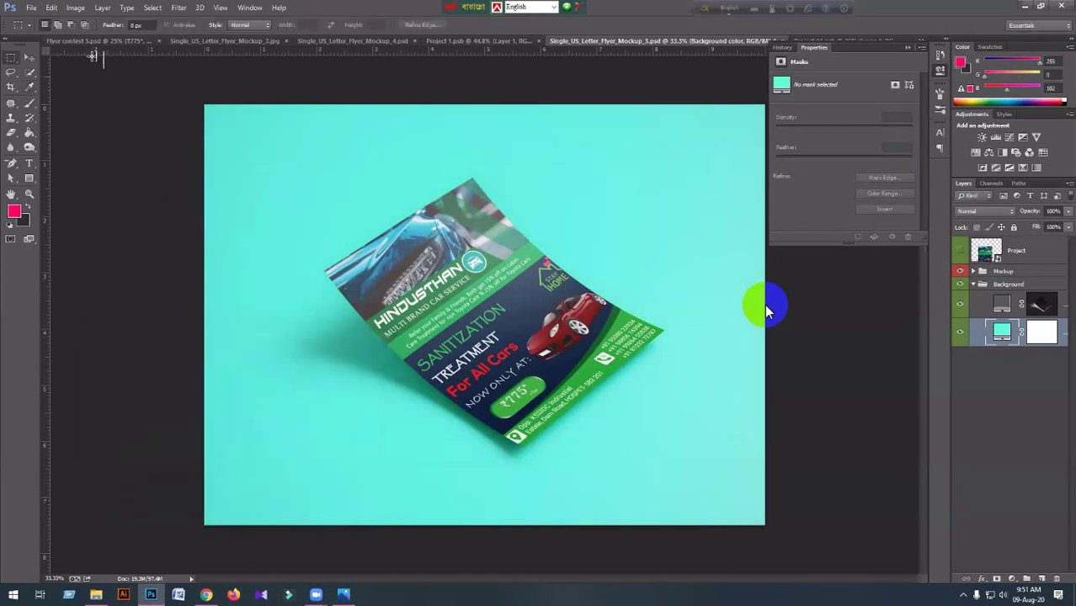
click(30, 7)
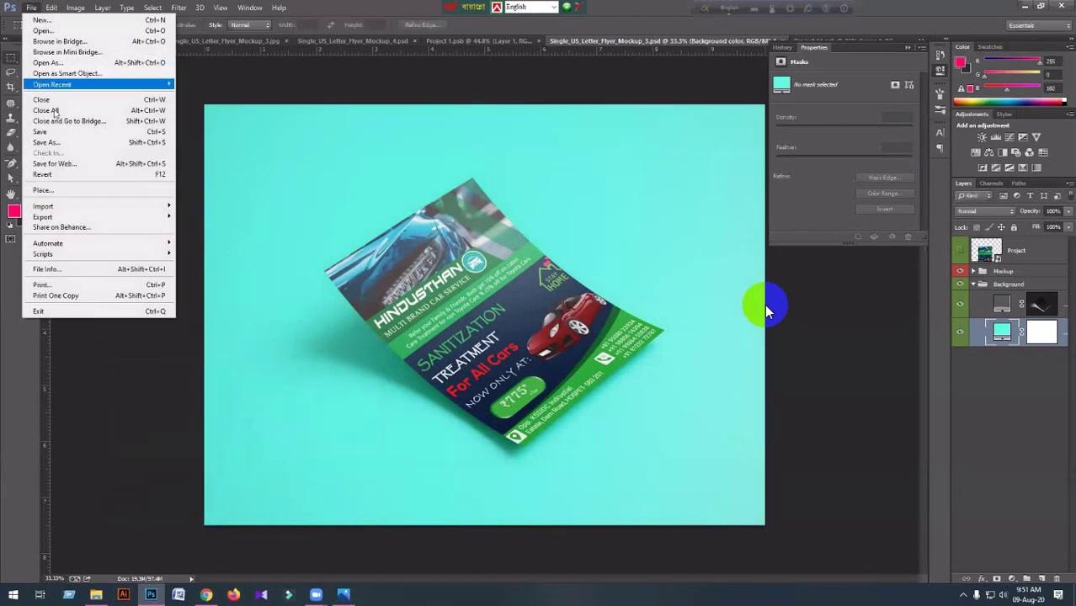
click(45, 142)
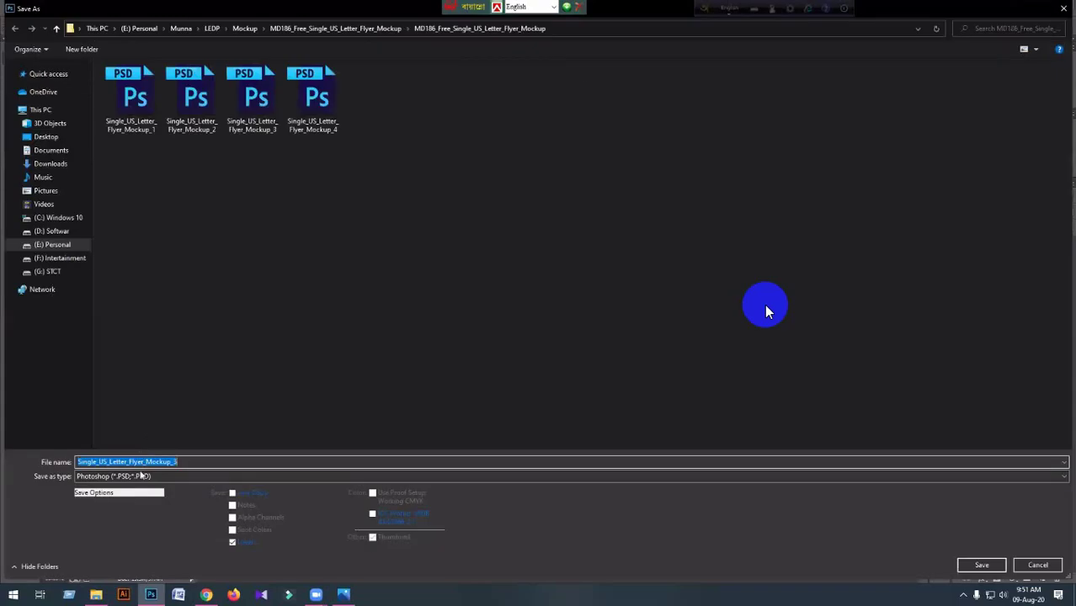
Set the save format to JPEG and navigate to LEDP > contest > Contest 01.
click(141, 477)
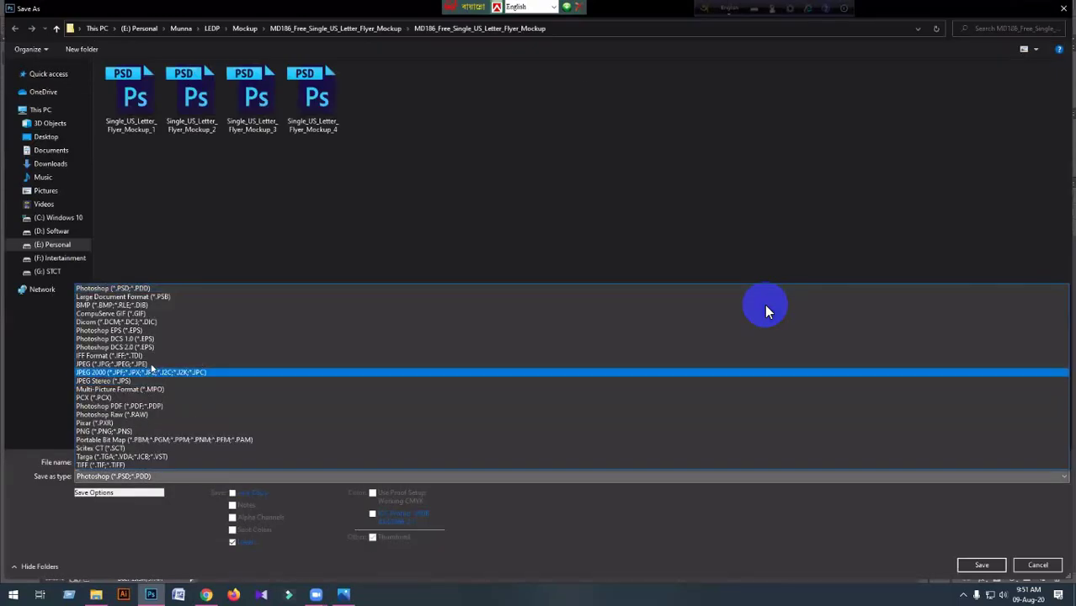
click(155, 363)
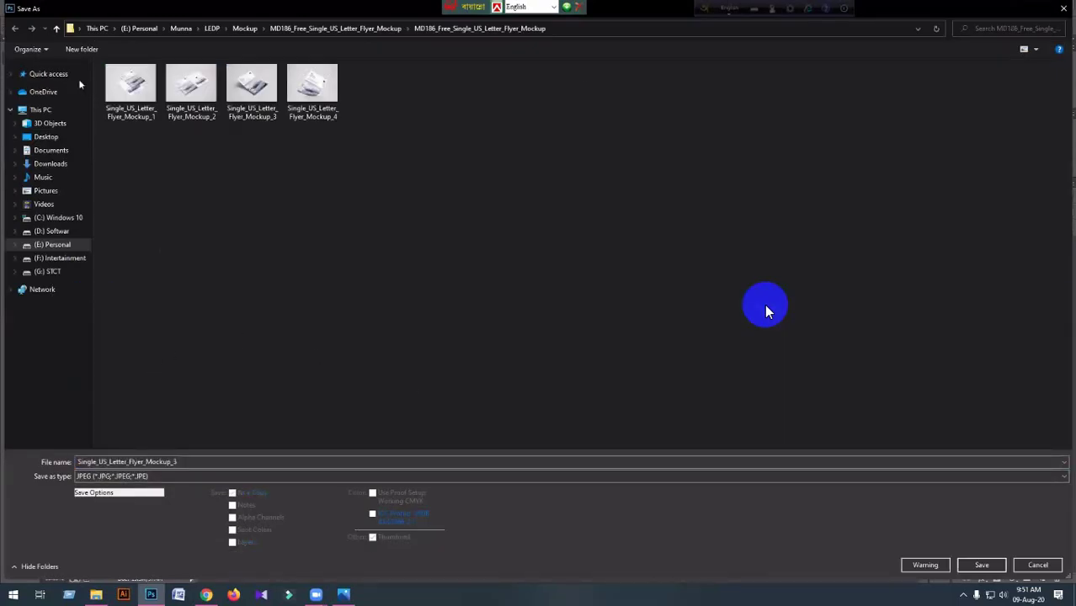
click(57, 29)
double_click(56, 29)
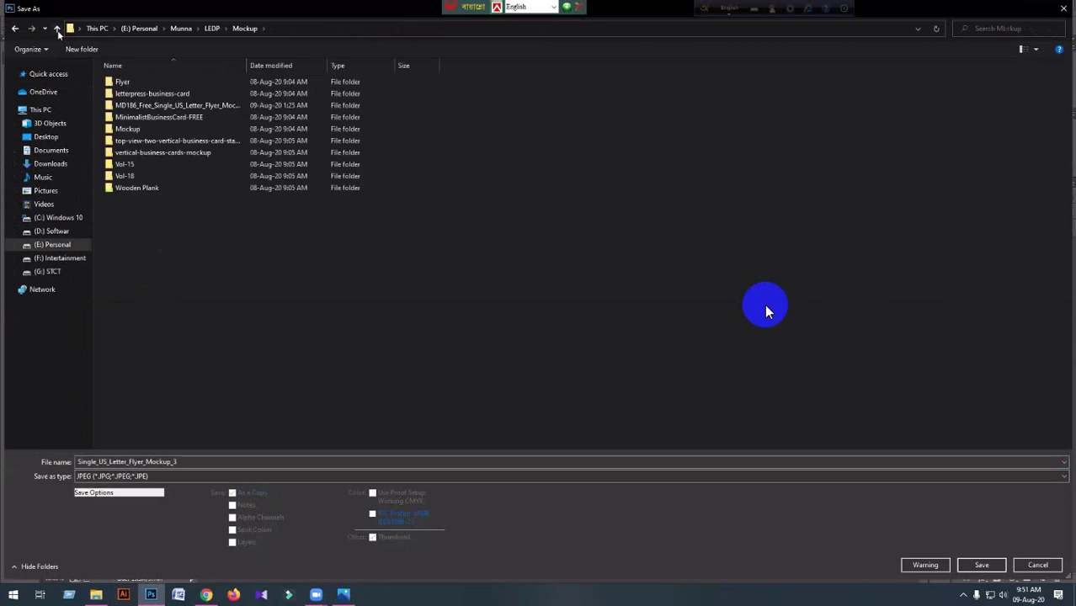
double_click(134, 105)
double_click(127, 82)
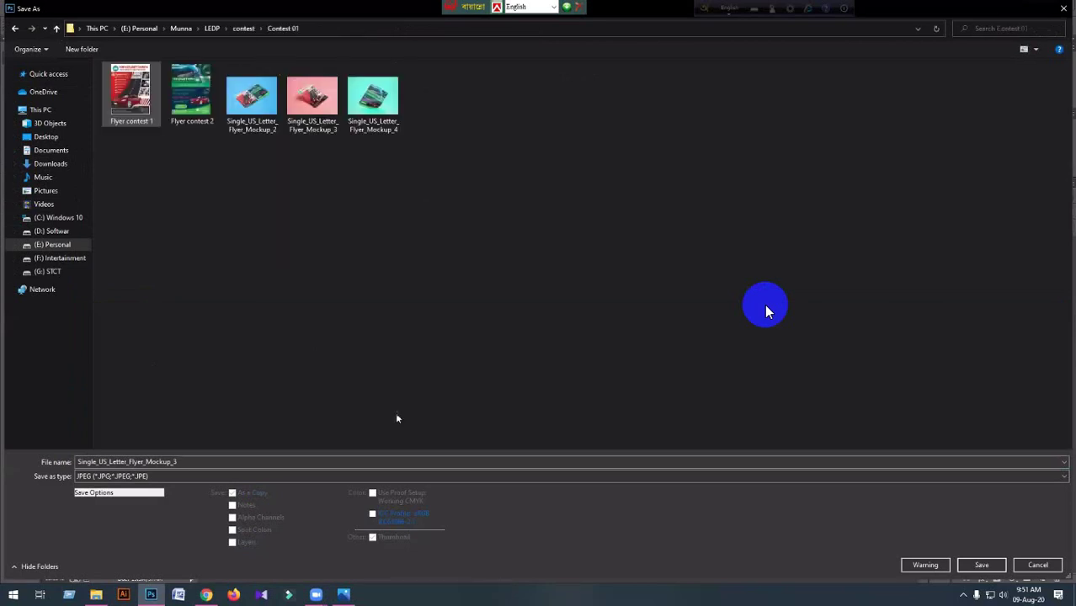
Avoid overwriting existing files and save as Single_US_Letter_Flyer_Mockup_5 with default JPEG options.
click(982, 565)
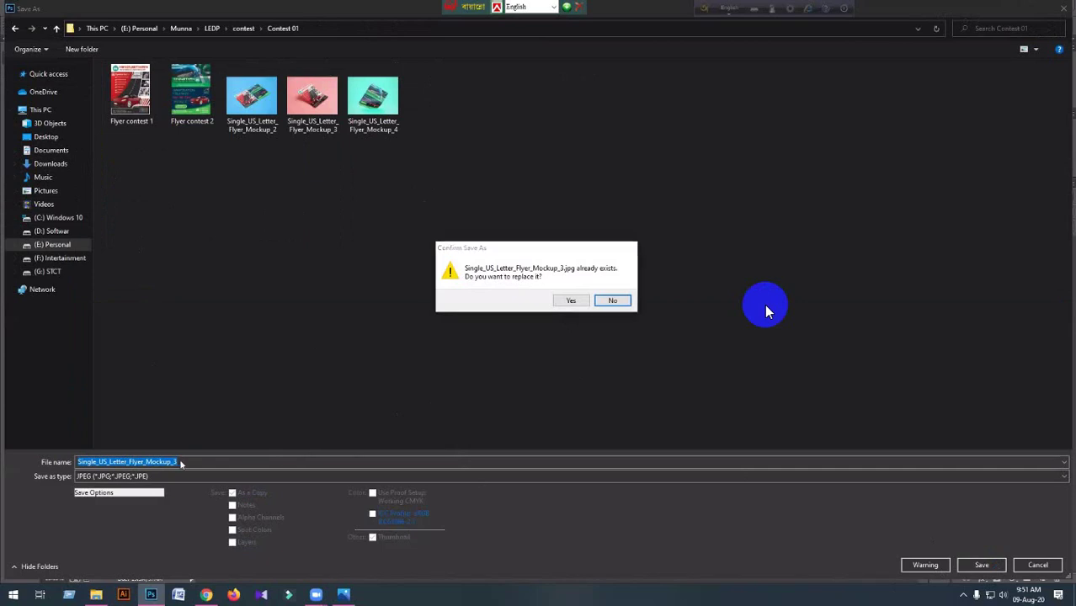
click(612, 300)
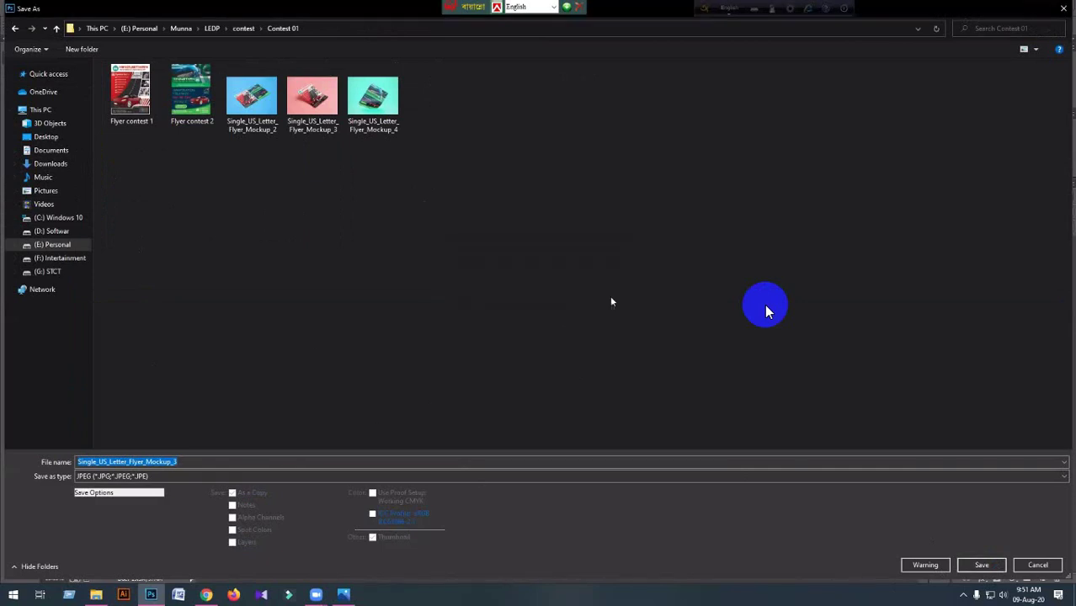
click(193, 462)
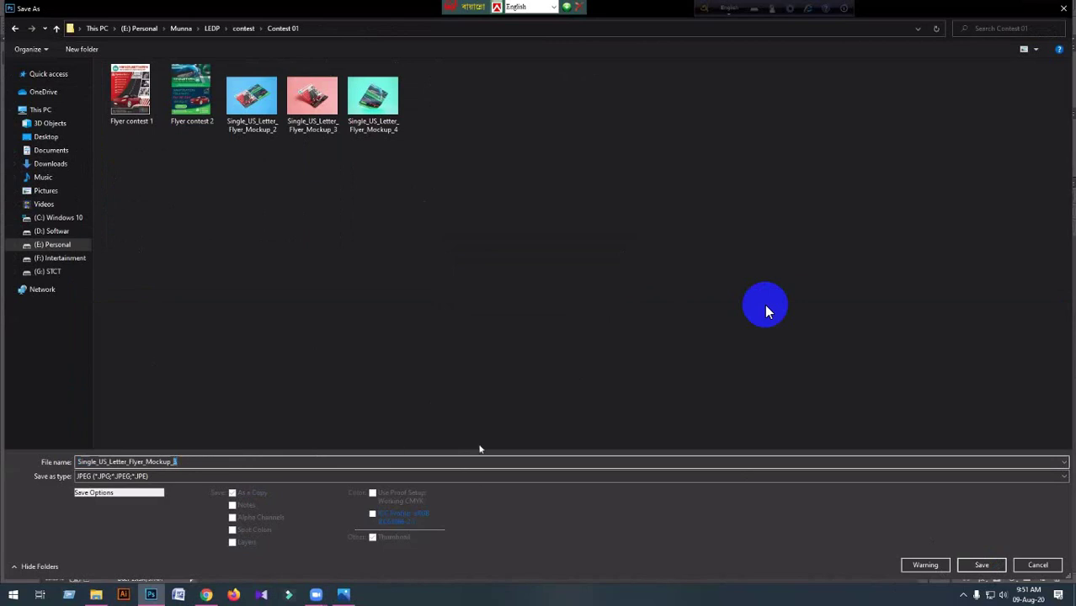
text(4)
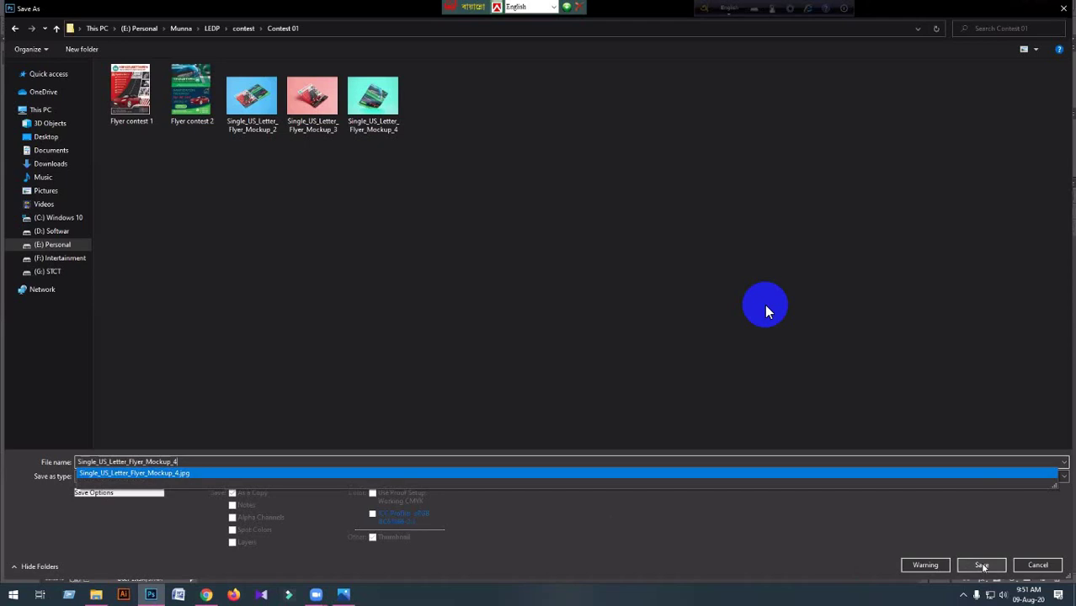
click(982, 565)
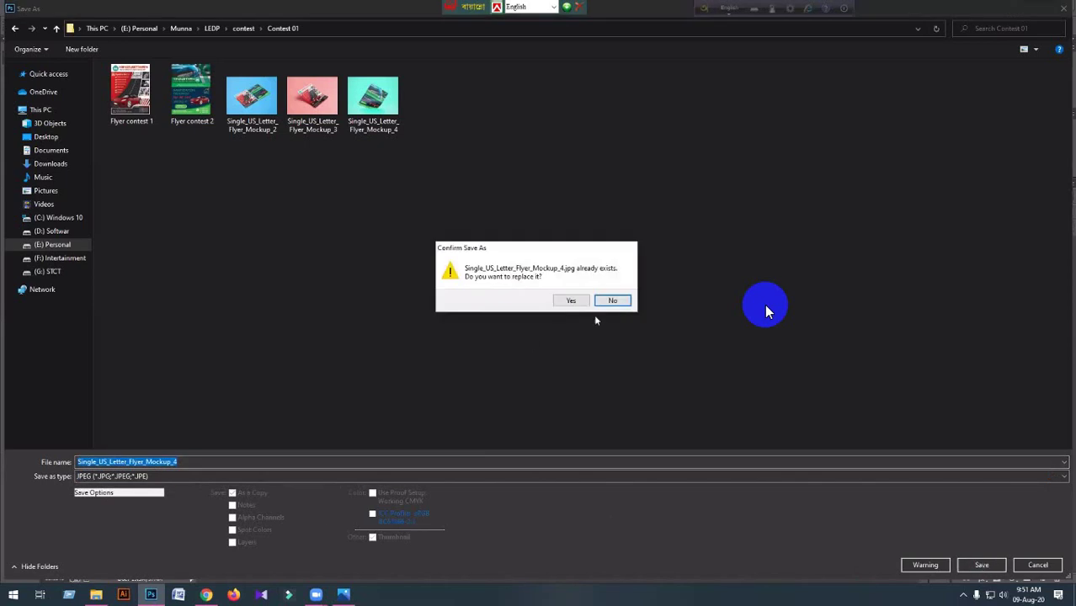
click(571, 301)
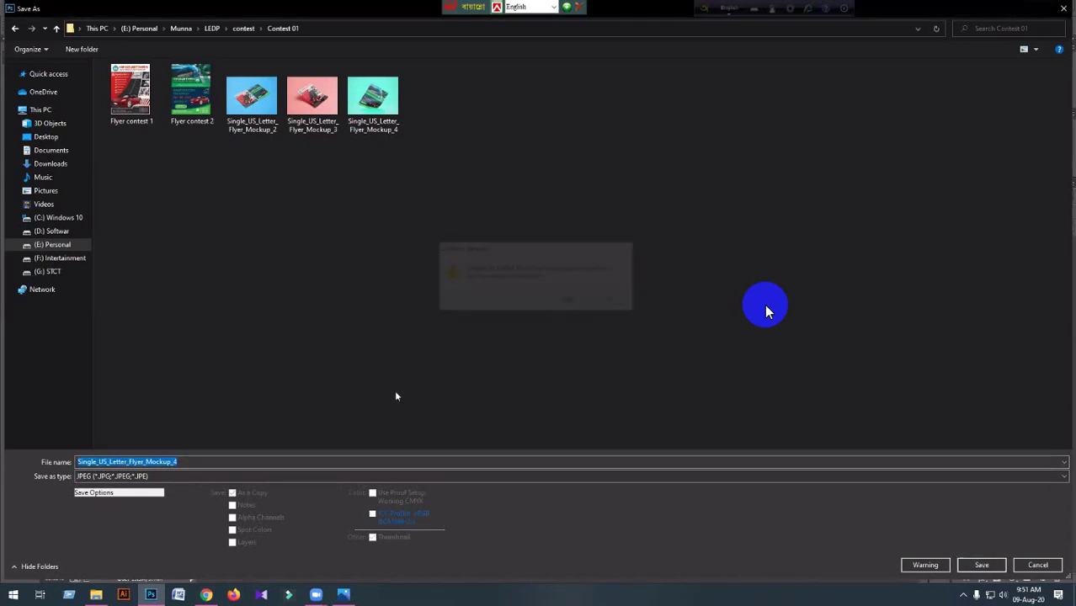
click(195, 461)
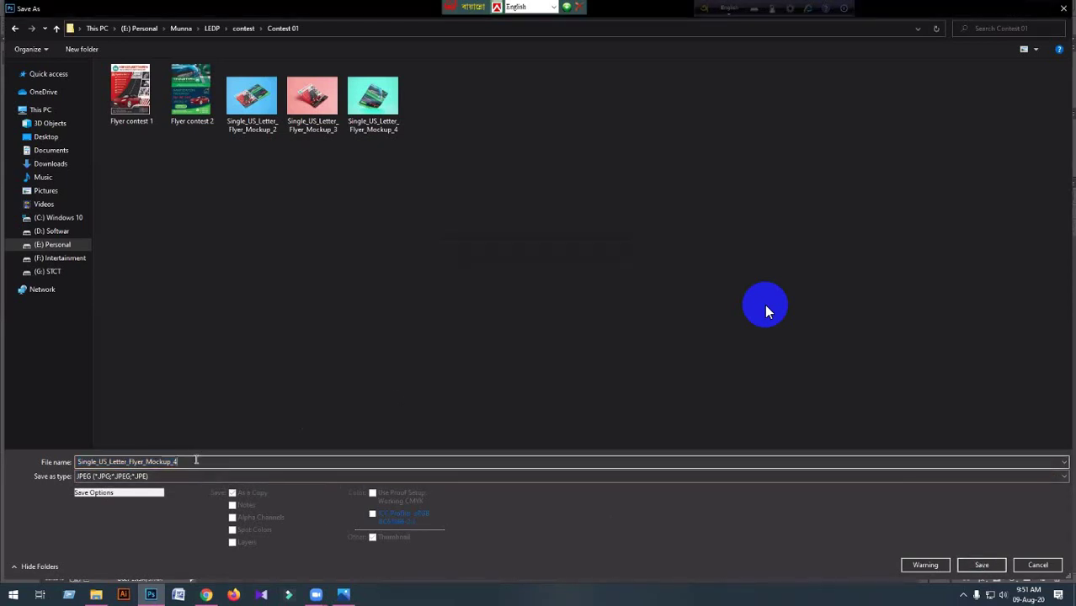
key(BackSpace)
text(5)
click(982, 565)
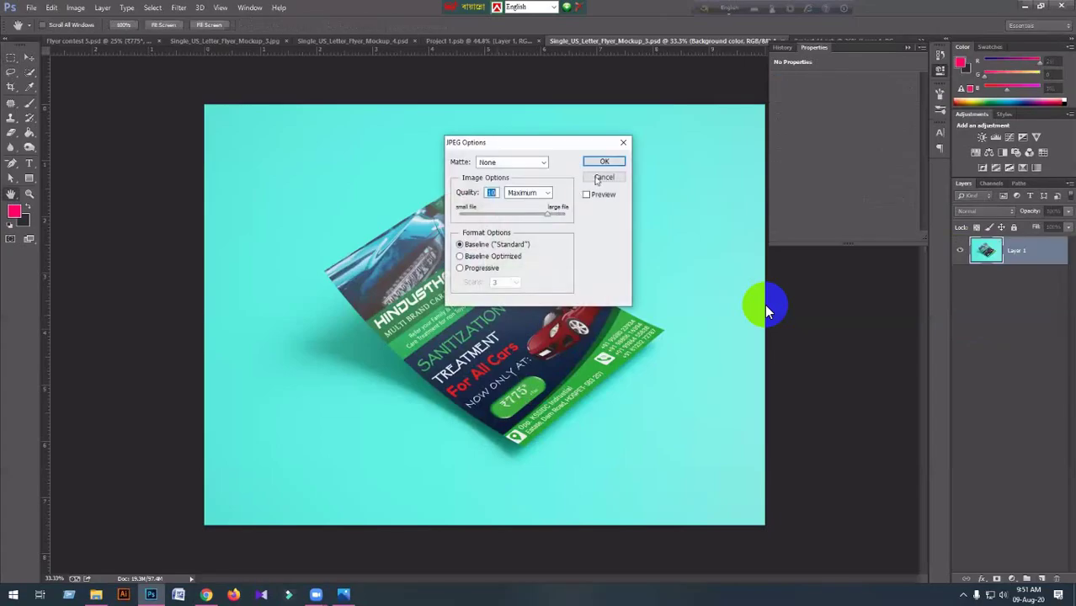
click(601, 162)
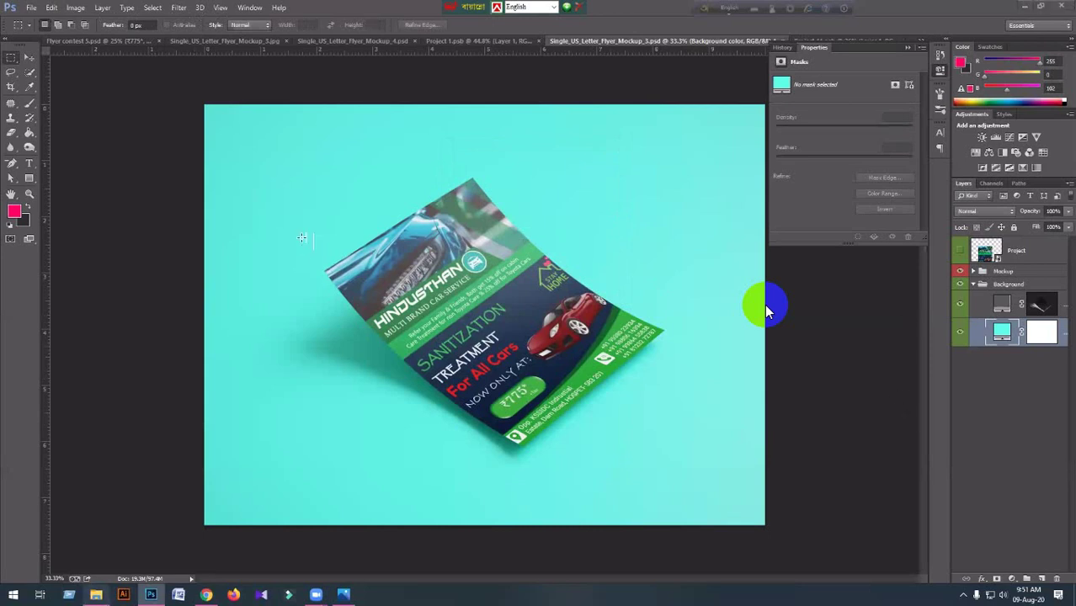
key(alt+Tab)
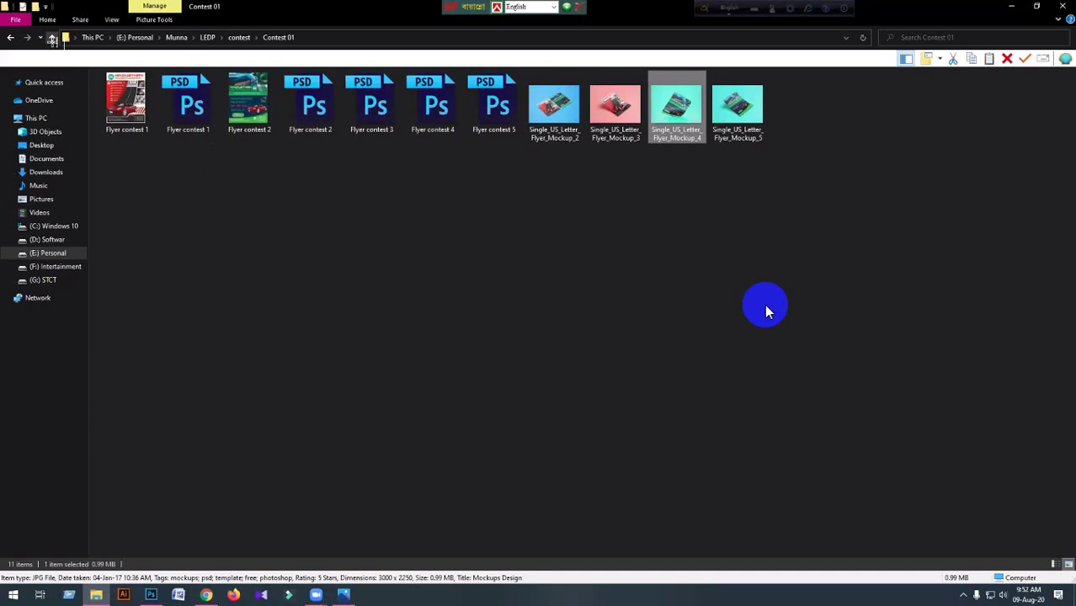
In Explorer, open LEDP > contest > Contest 01 and view Single_US_Letter_Flyer_Mockup_5.jpg.
key(alt+Up)
key(alt+Up)
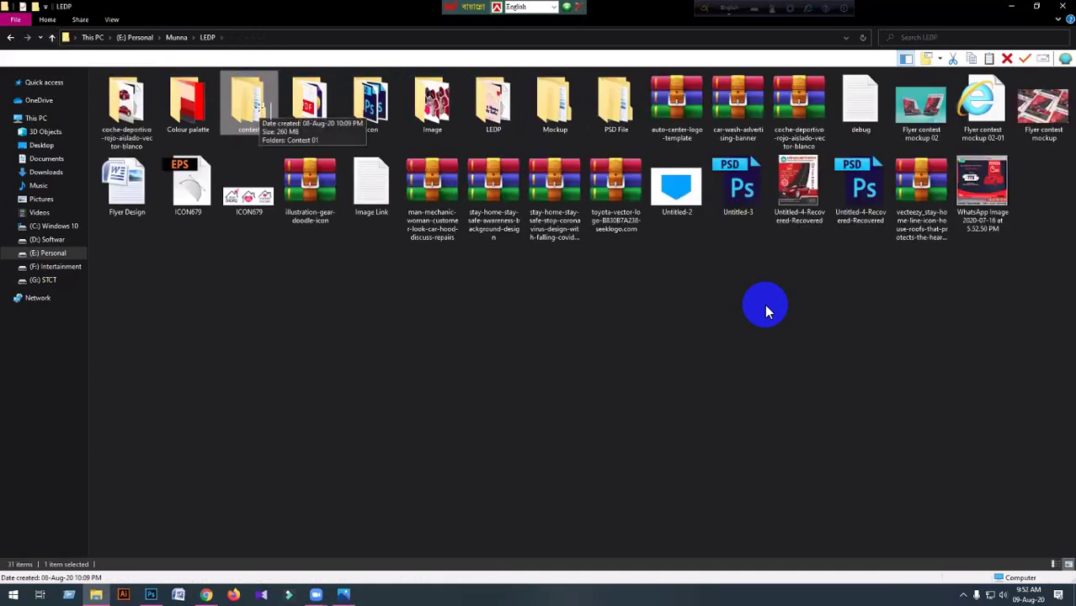
key(Return)
key(Return)
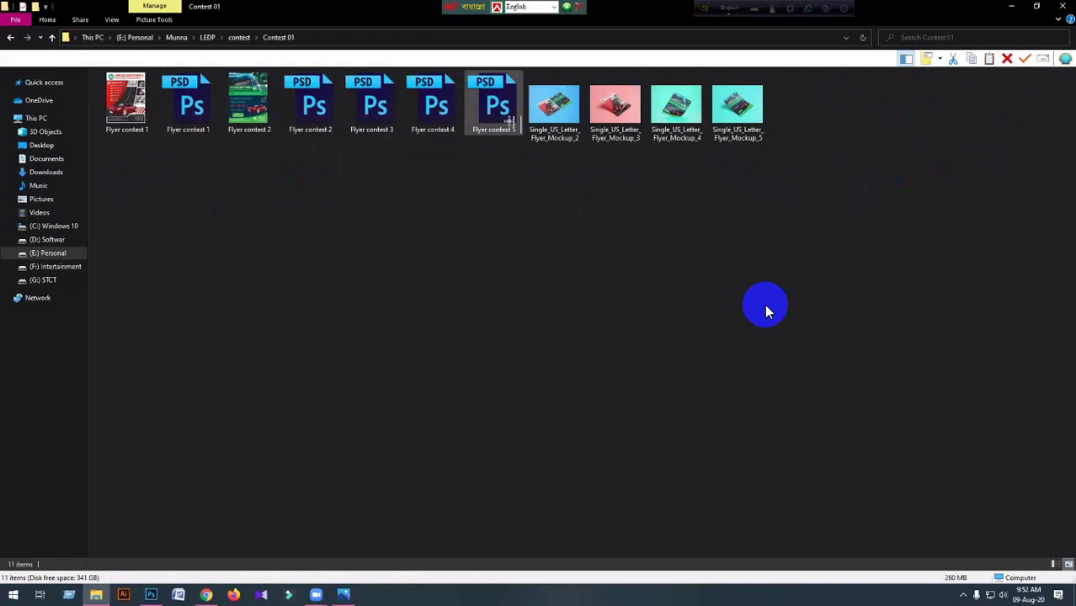
click(740, 124)
double_click(740, 124)
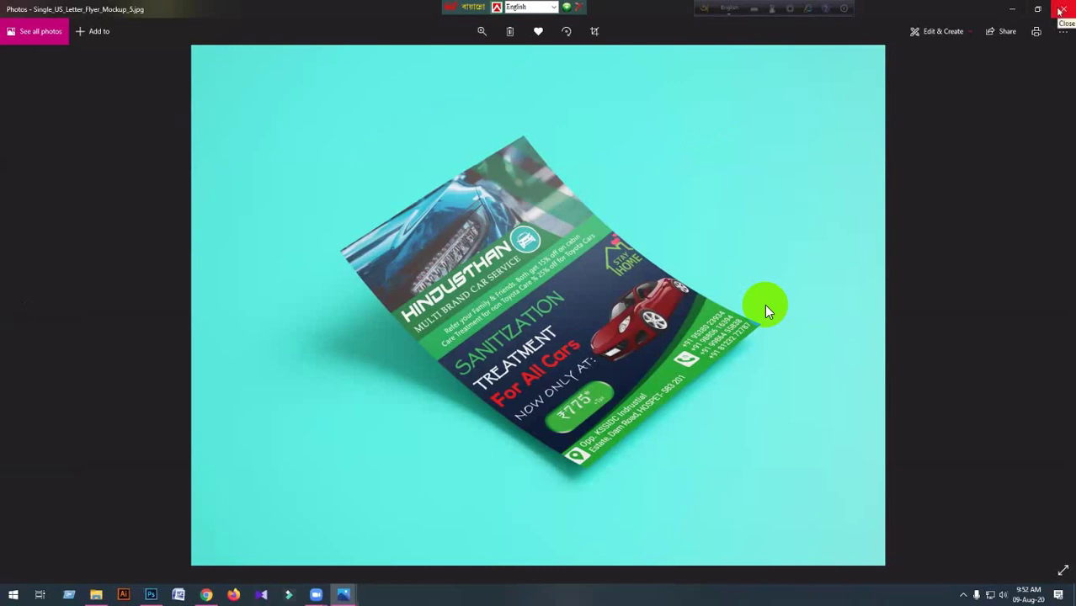
click(208, 594)
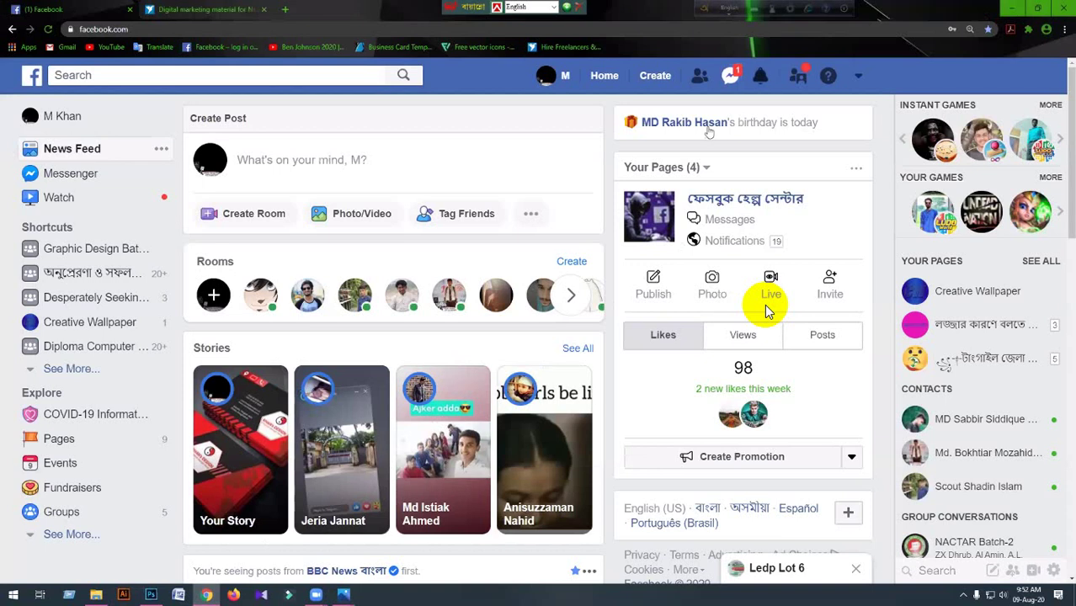
Start a new contest entry and upload Single_US_Letter_Flyer_Mockup_5 as its file.
key(ctrl+Tab)
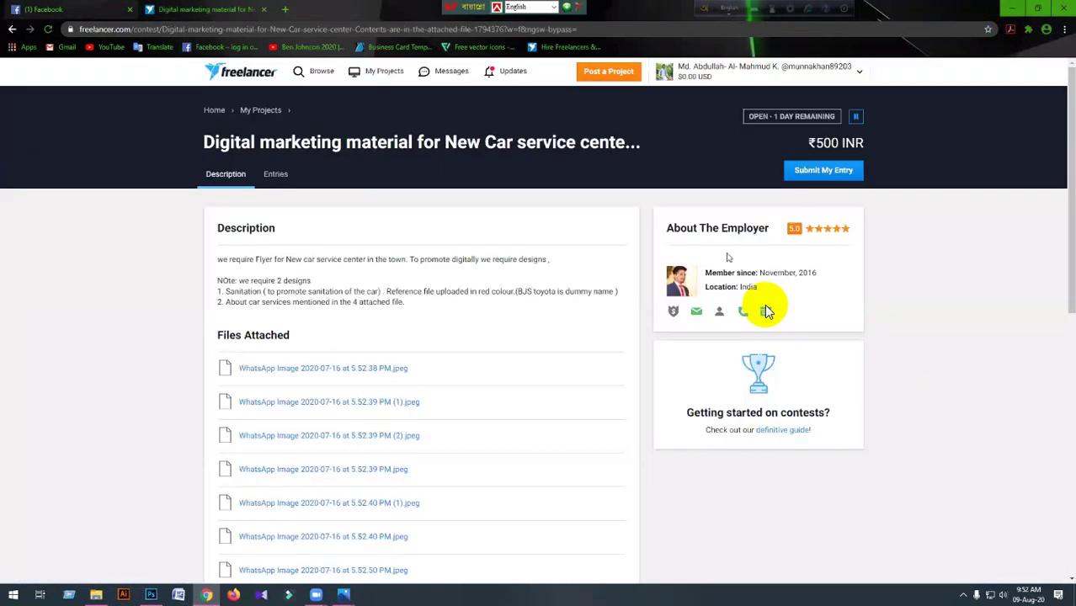
click(294, 175)
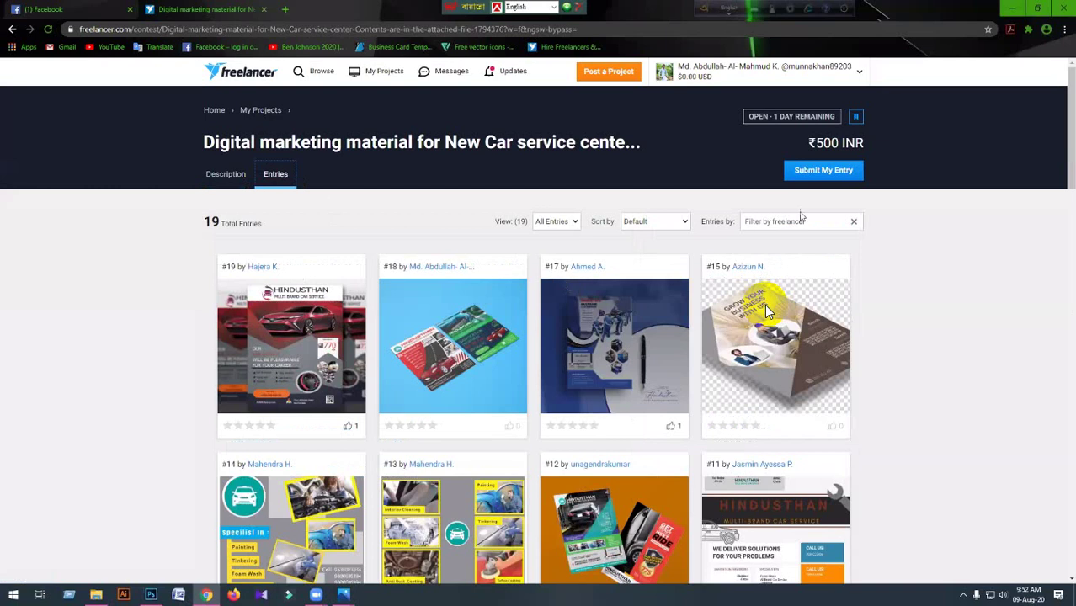
click(819, 171)
scroll(766, 308, down, 3)
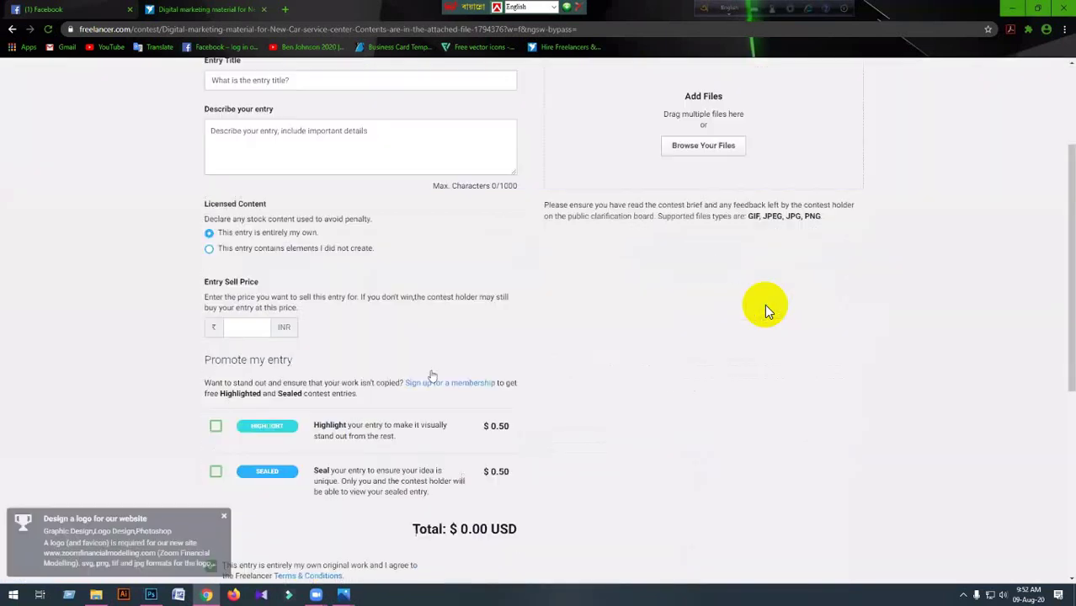
scroll(766, 311, up, 3)
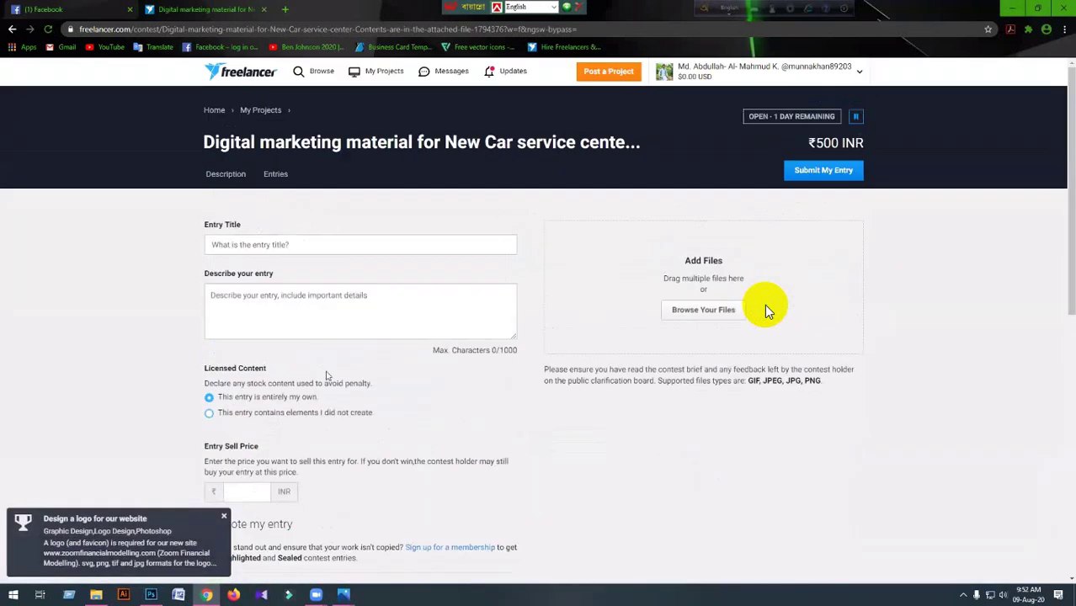
click(682, 322)
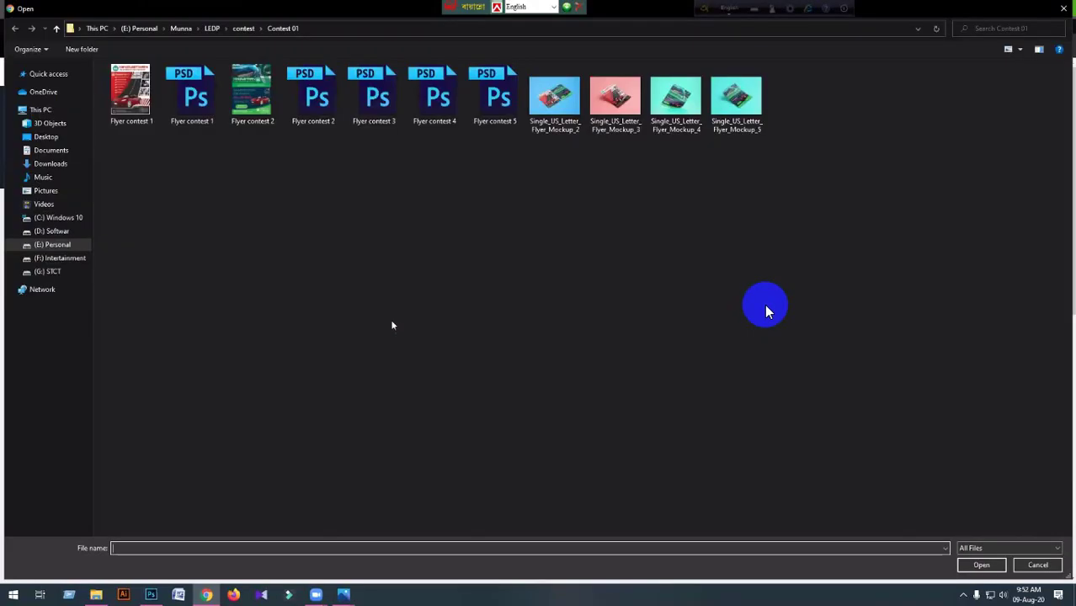
click(746, 126)
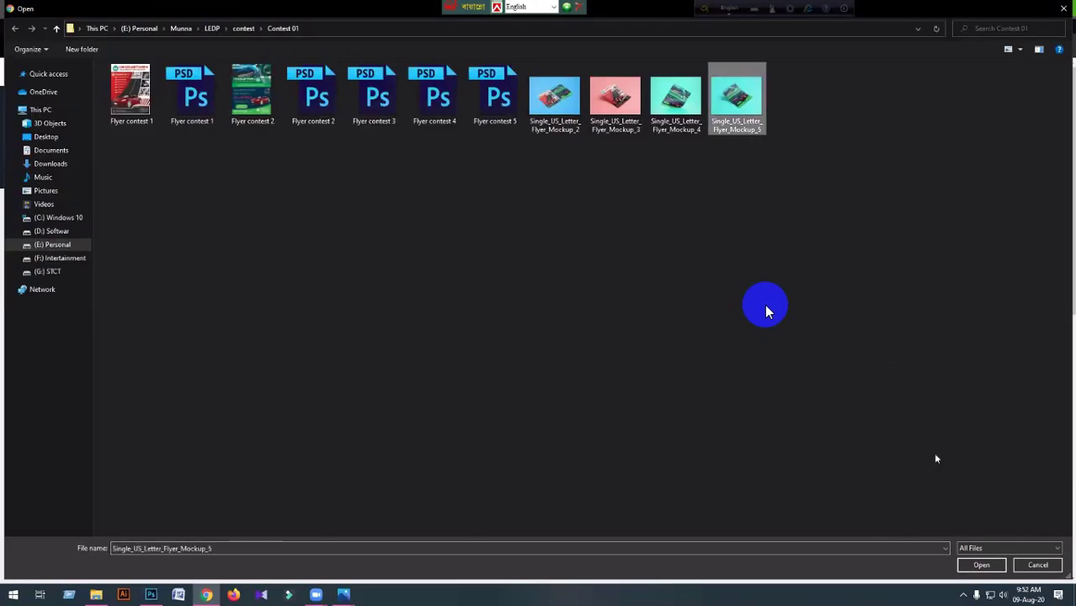
click(980, 566)
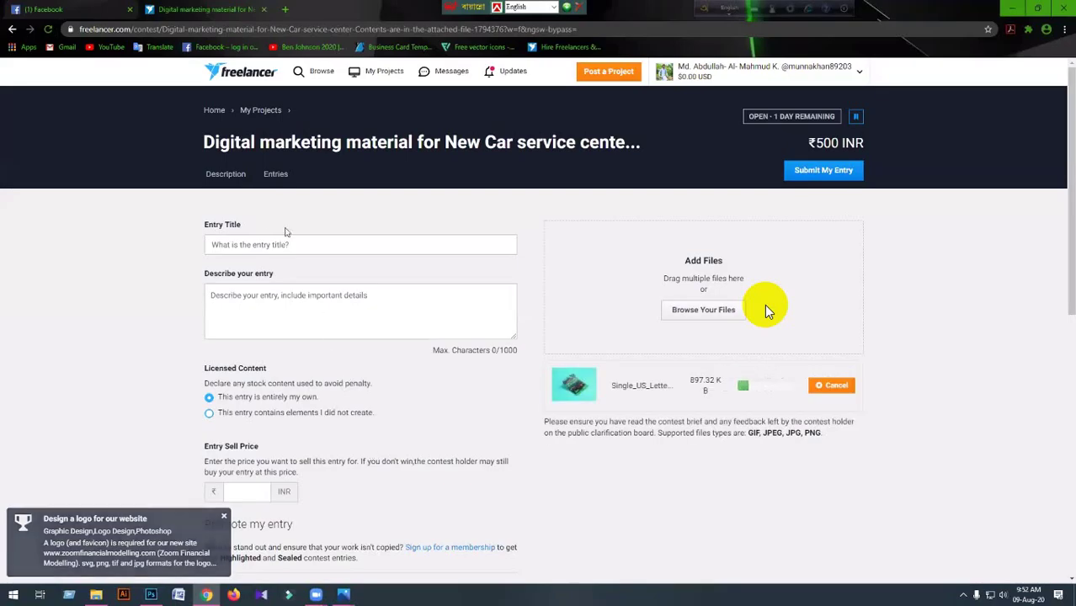
Title the entry 'Flyer design' and load freelancer.com in a new tab.
click(416, 243)
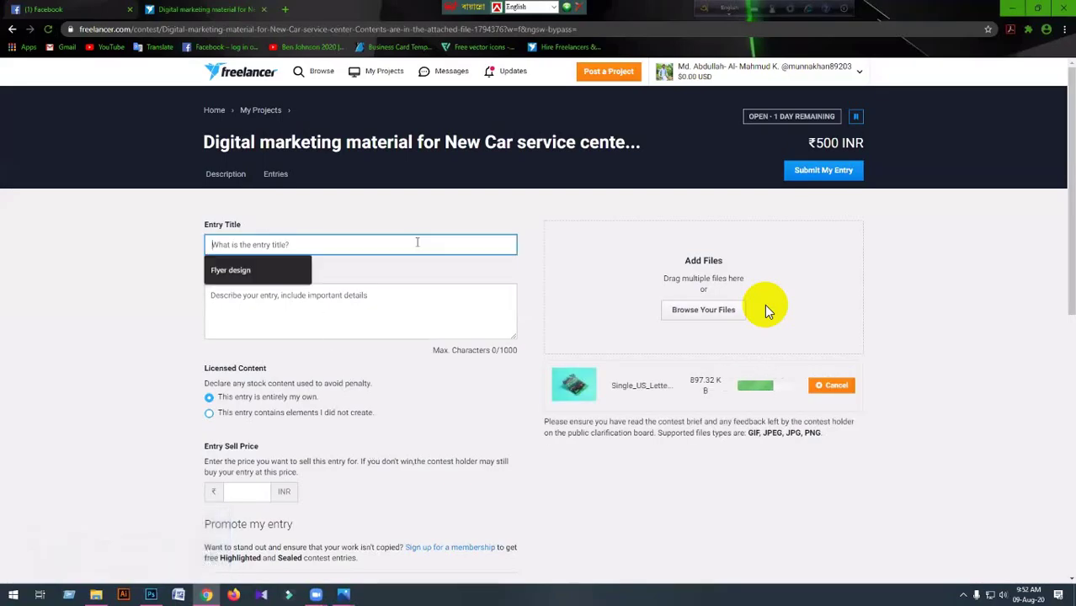
click(250, 276)
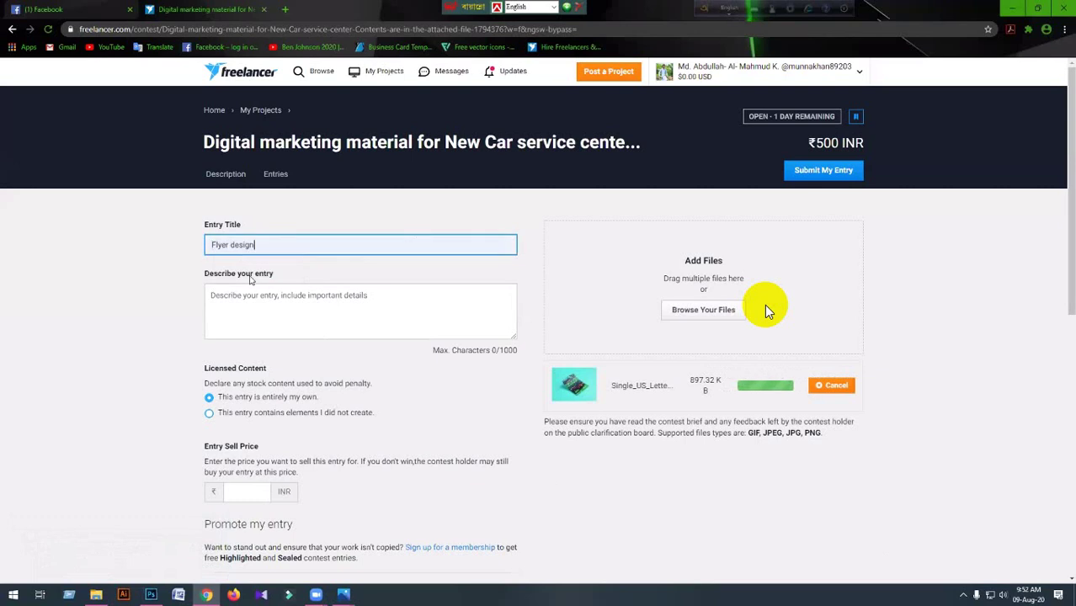
click(244, 315)
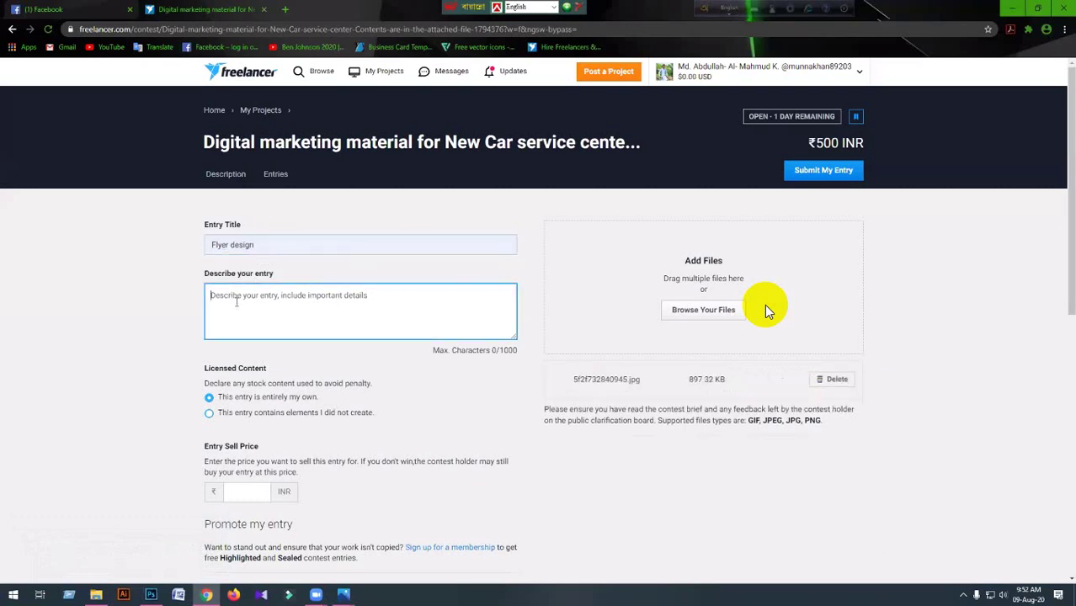
click(283, 9)
text(freelancer.com)
key(Return)
click(194, 8)
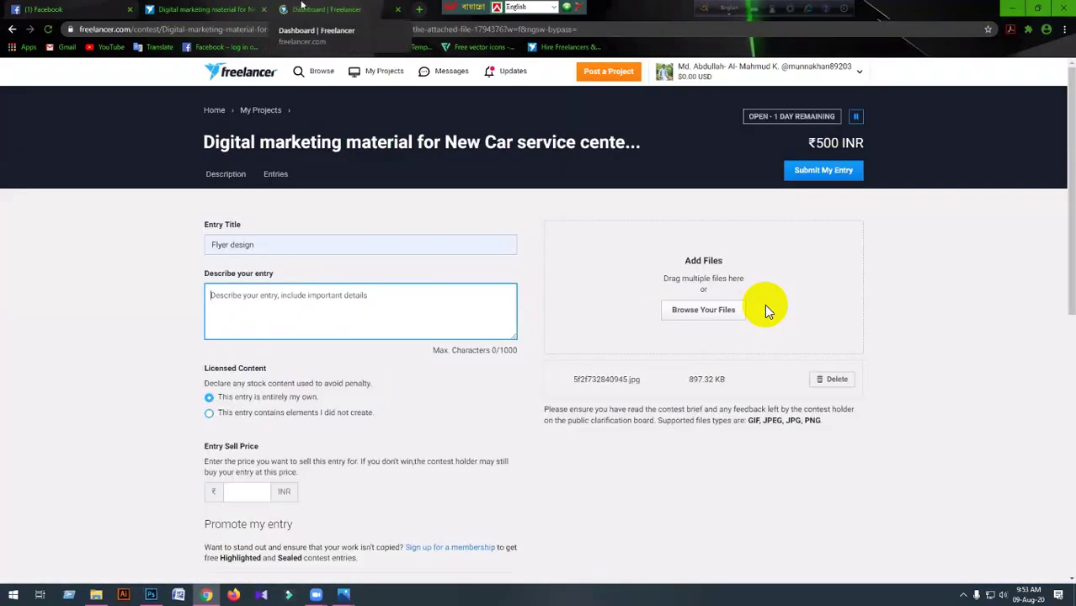
Copy the contest page address and open it in the dashboard tab.
click(302, 5)
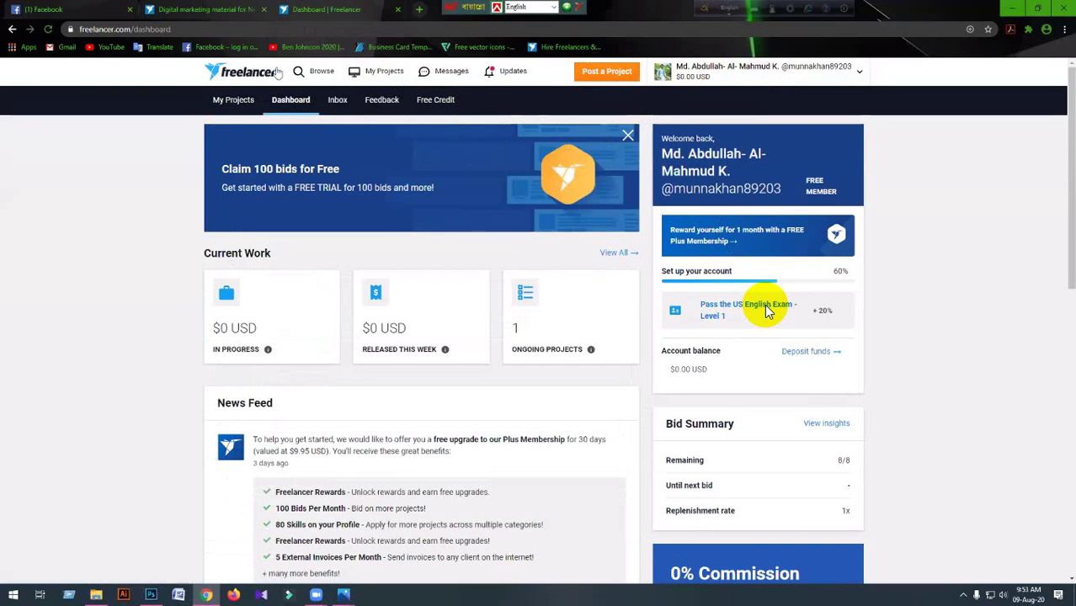
click(196, 16)
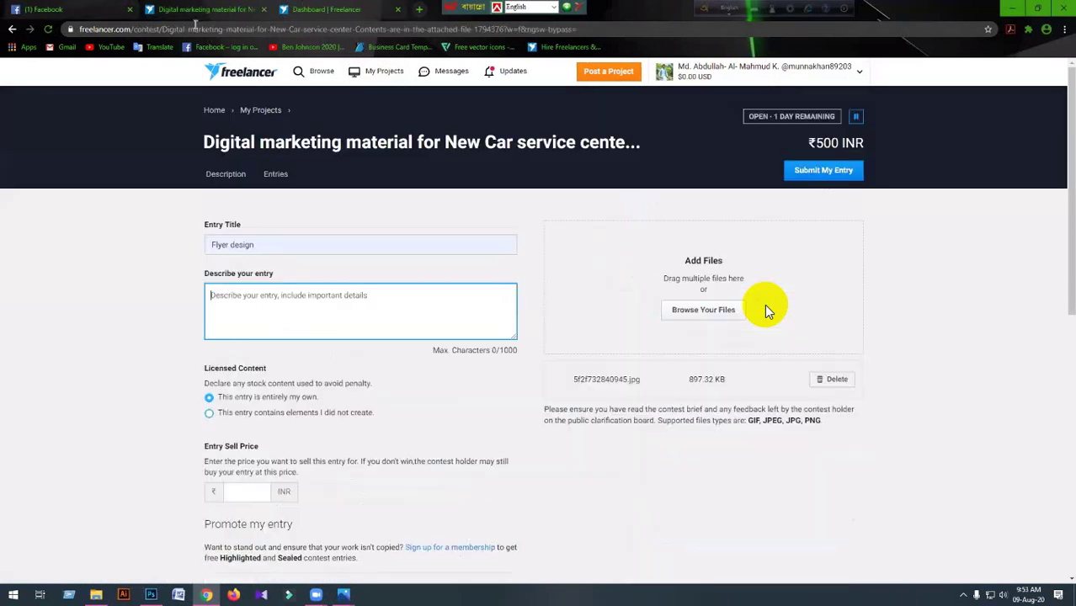
click(195, 29)
key(ctrl+c)
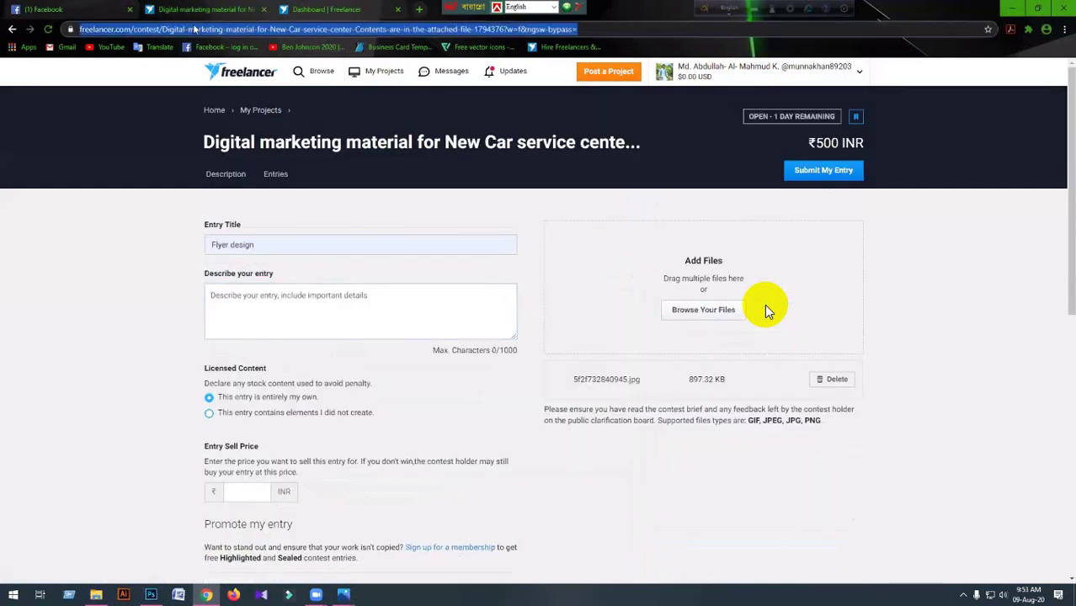
click(295, 12)
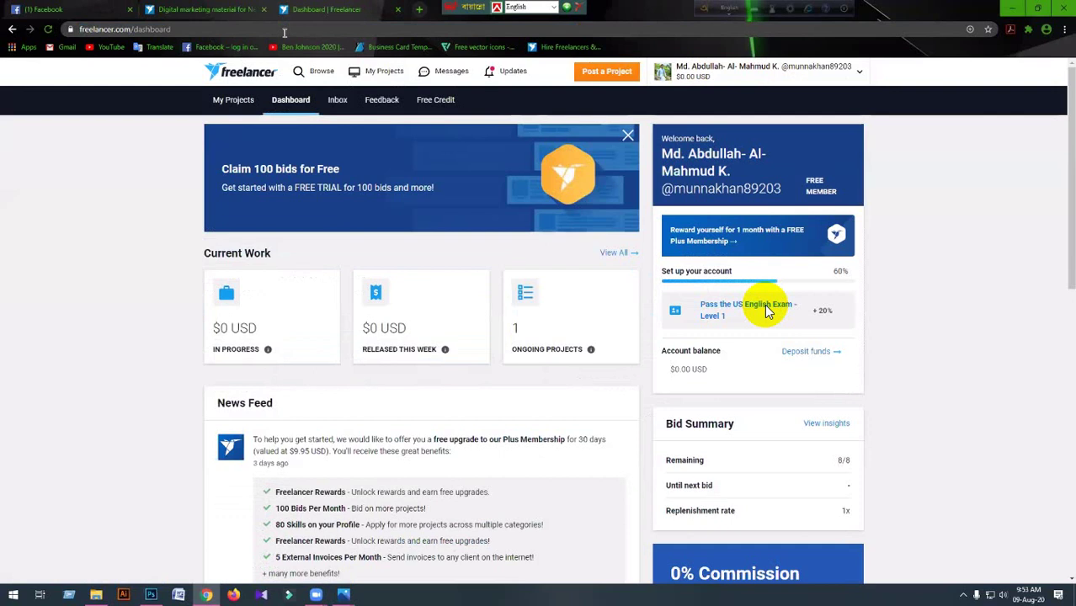
click(284, 32)
key(ctrl+v)
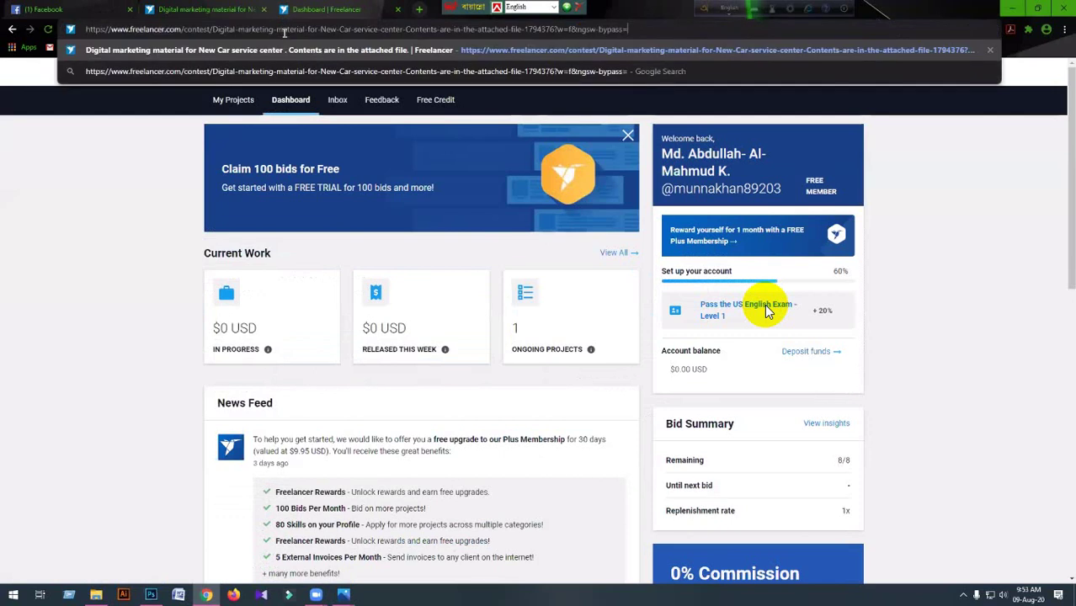
key(Return)
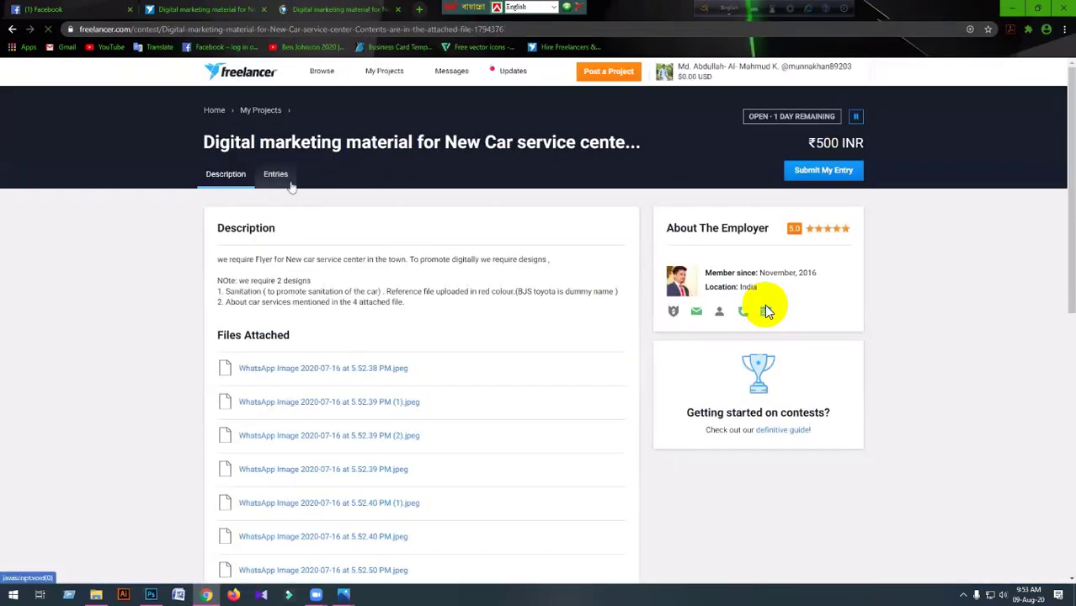
Open entry #18 from the 21 entries, copy its description, and return to the form.
click(284, 176)
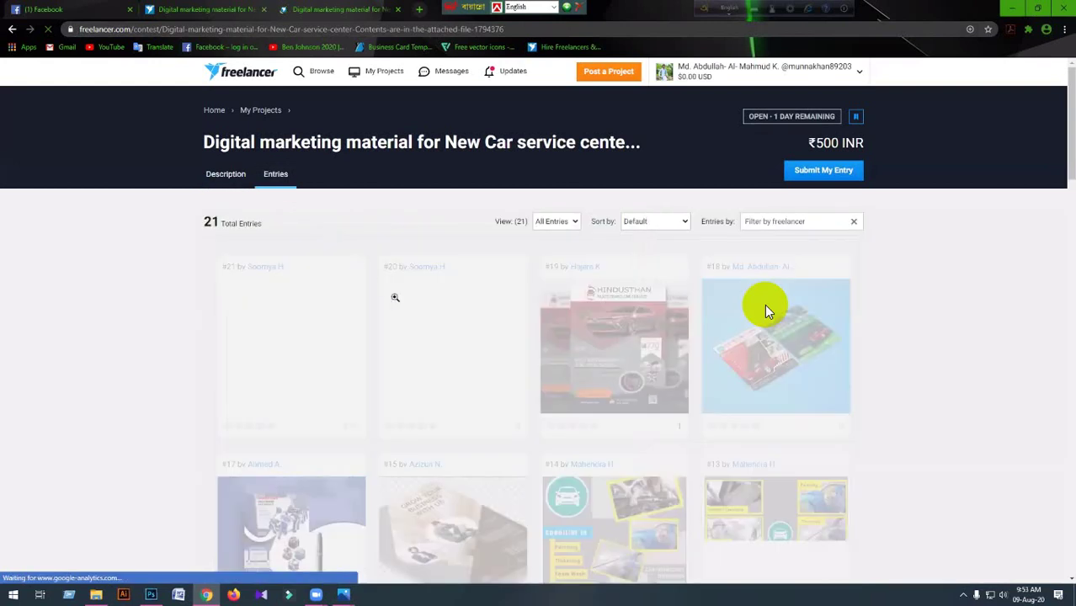
scroll(395, 296, down, 1)
scroll(760, 298, down, 1)
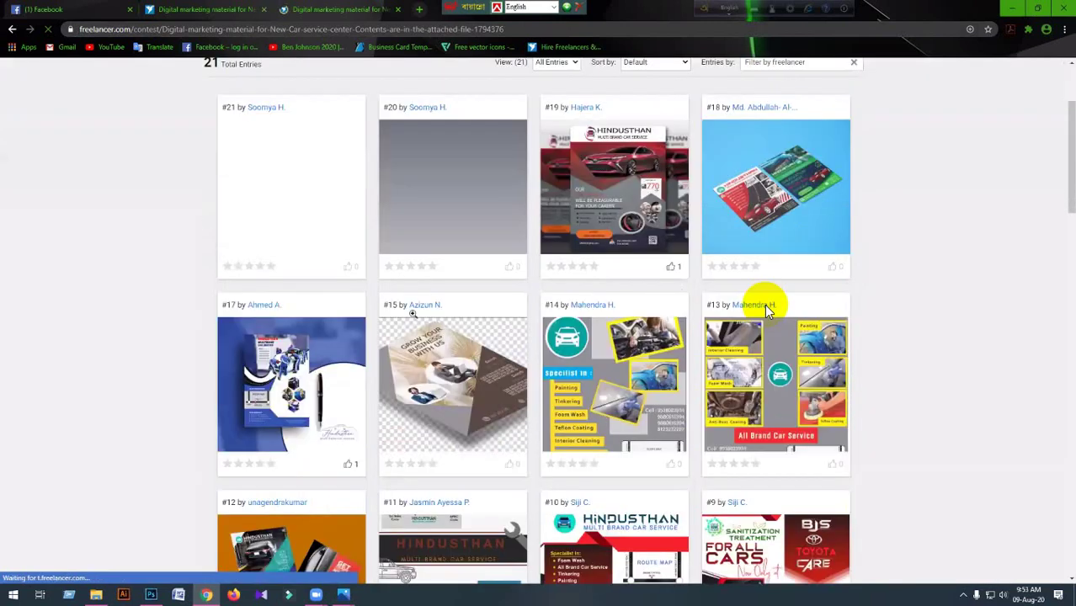
scroll(761, 298, down, 1)
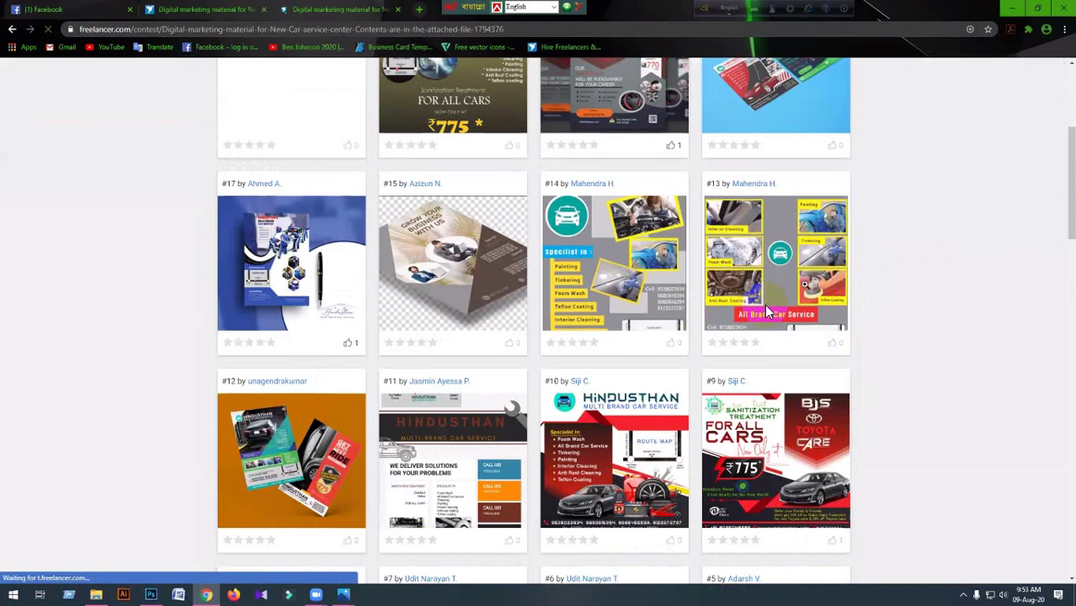
scroll(766, 312, up, 3)
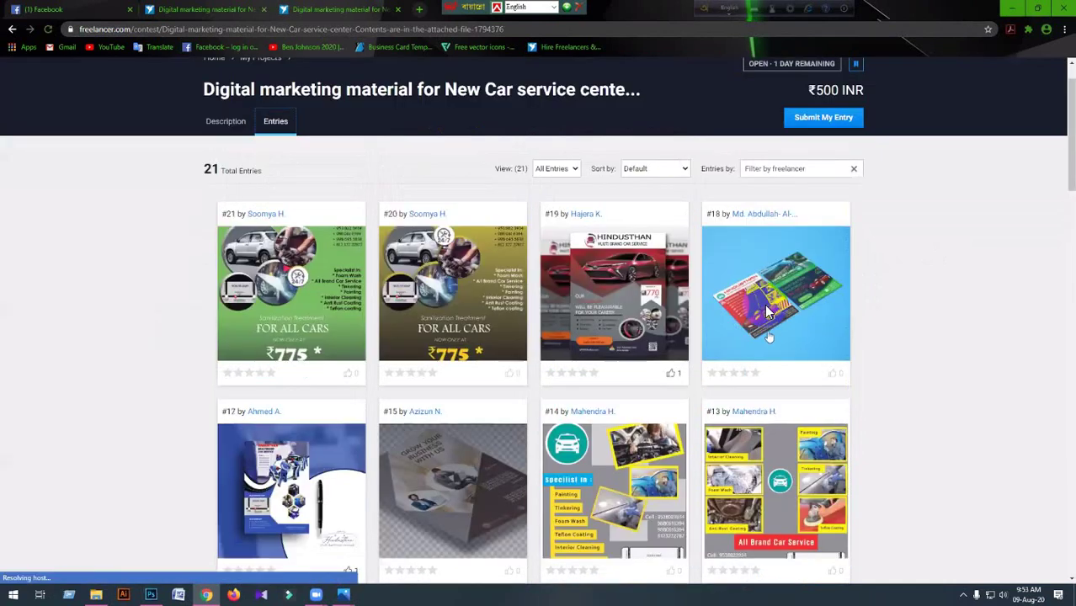
scroll(767, 311, up, 1)
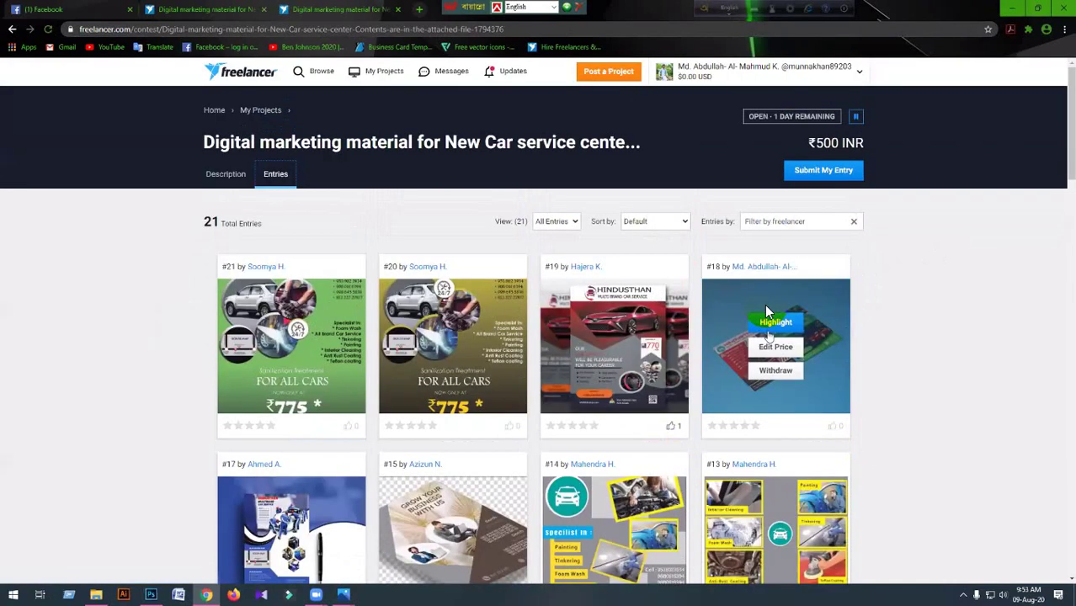
scroll(766, 311, down, 2)
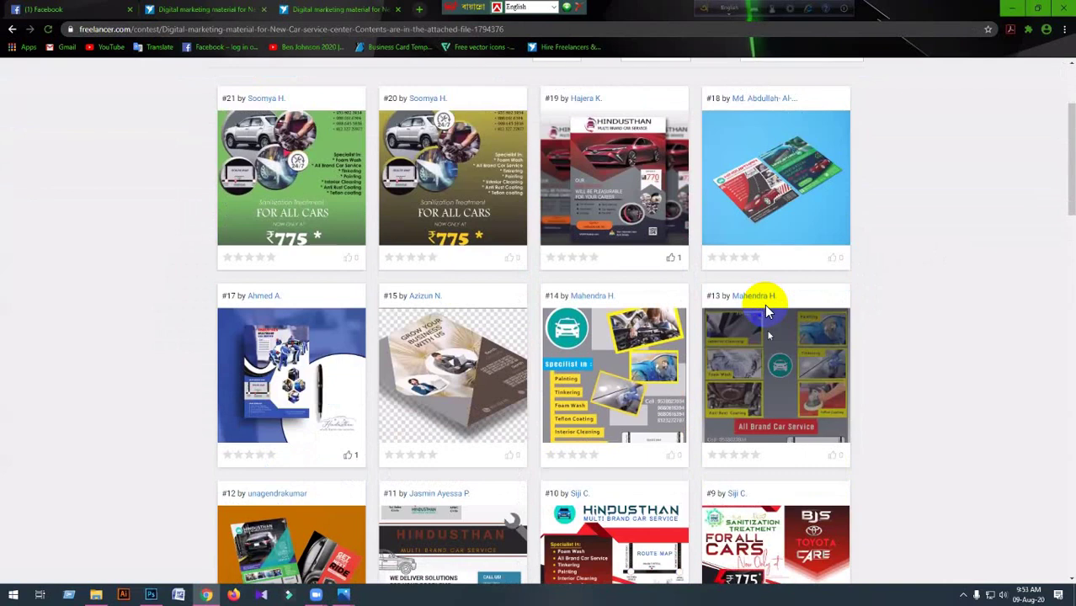
scroll(766, 311, down, 1)
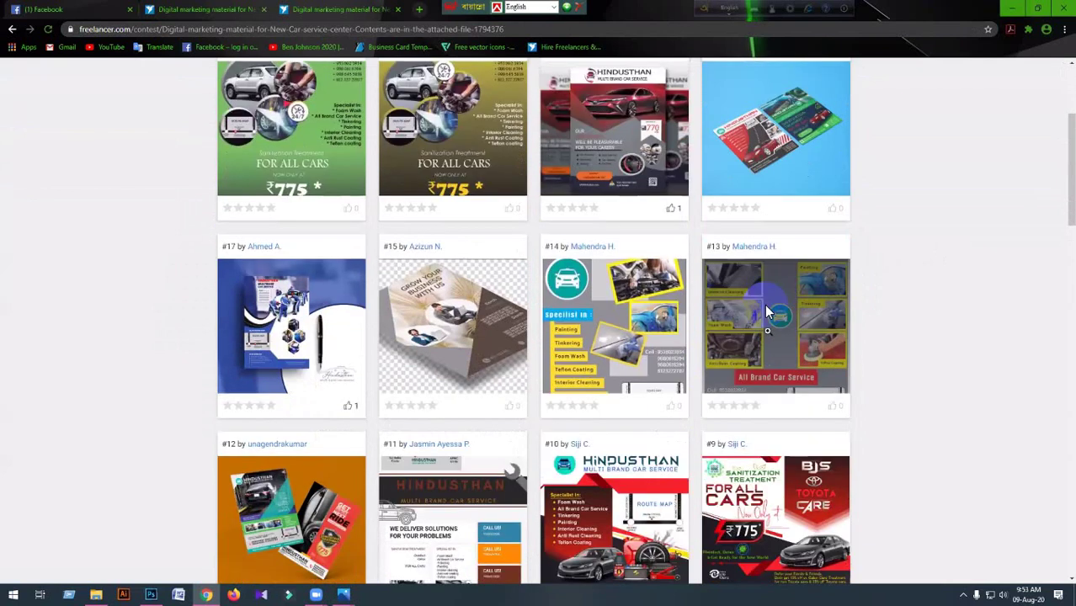
scroll(766, 311, up, 2)
scroll(767, 311, up, 1)
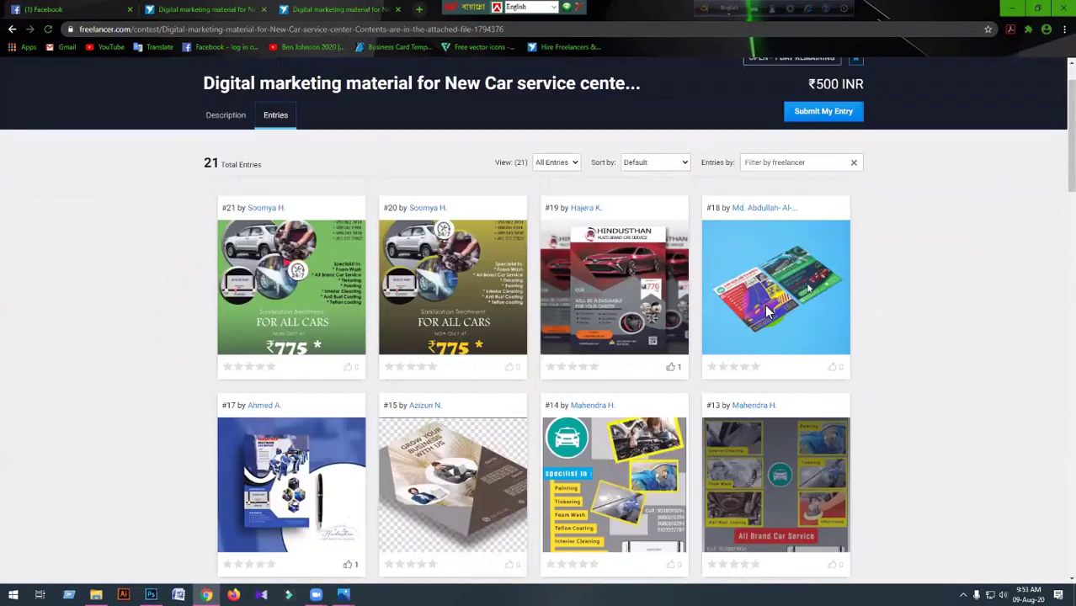
click(766, 312)
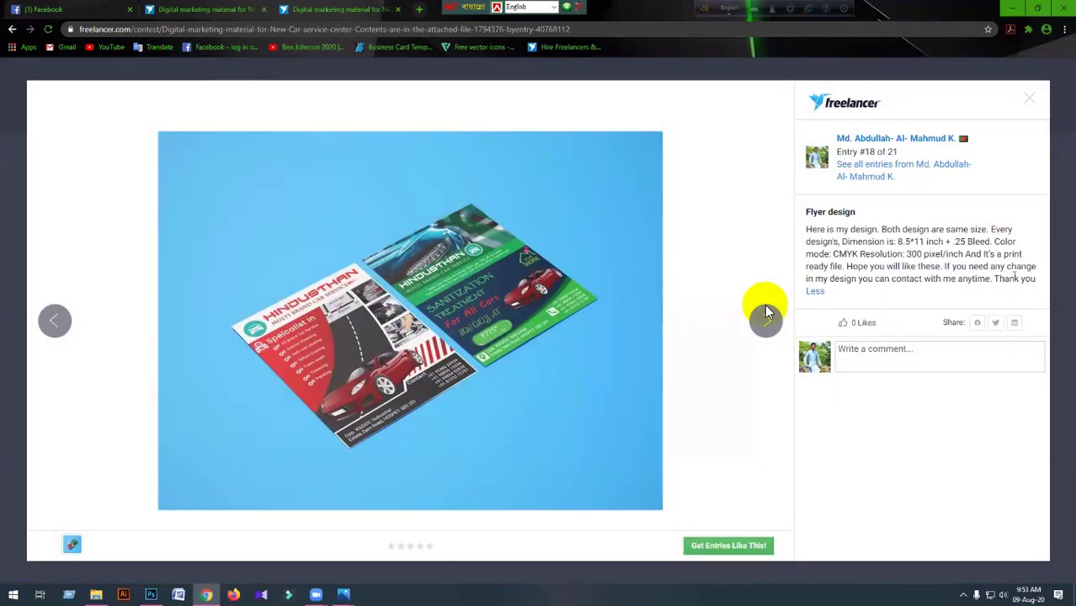
drag(1015, 275, 797, 238)
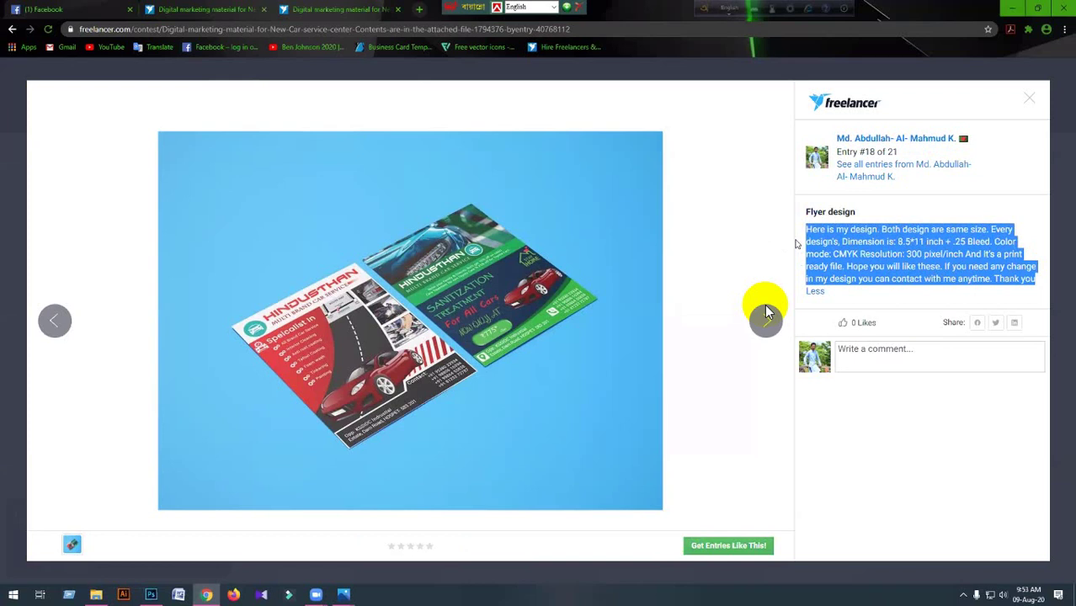
click(1029, 98)
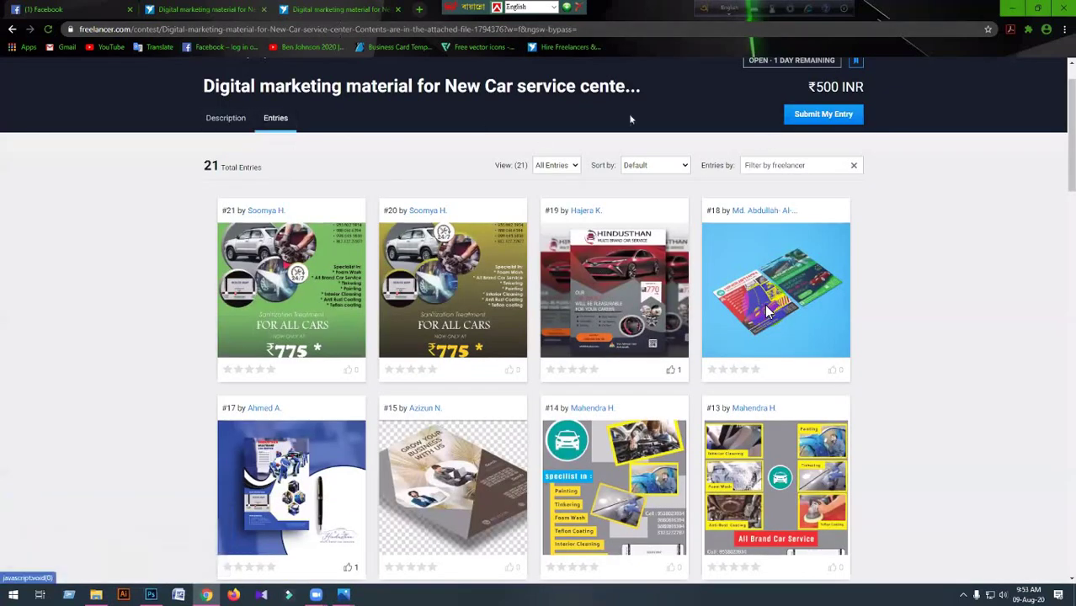
click(765, 310)
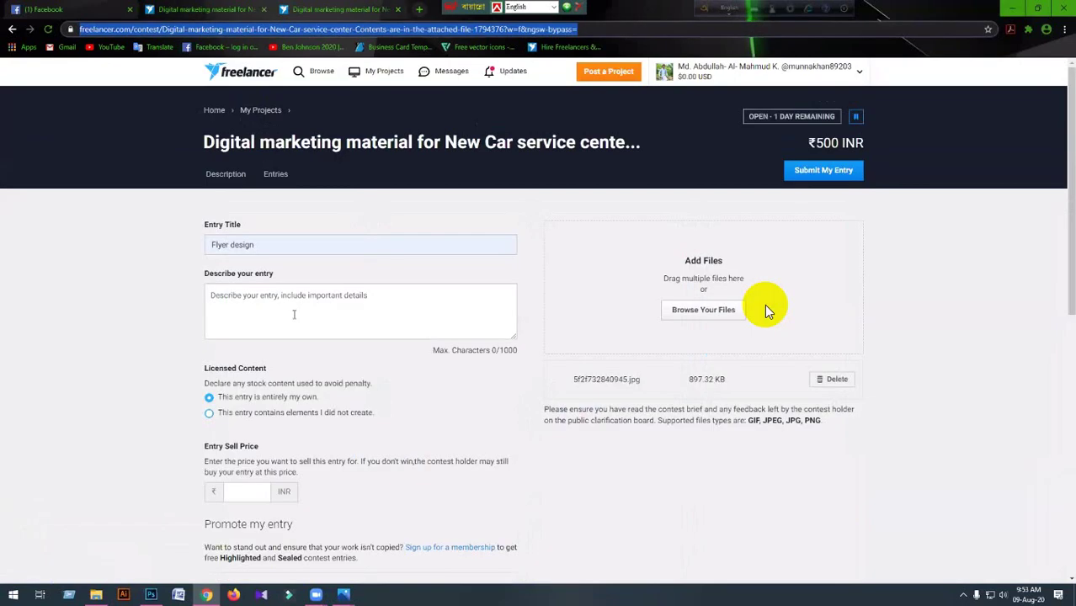
Paste the copied description, put 'Thank you' on its own line, and delete the 'Both design are same size' sentence.
click(295, 314)
text(Here is my design. Both design are same size. Every design's Dimension is: 8.5*11 inch + .25 Bleed. Color mode: CMYK Resolution: 300 pixel/inch And it's a print ready file. Hope you will like these. If you need any change in my design you can contact with me anytime. Thank you!)
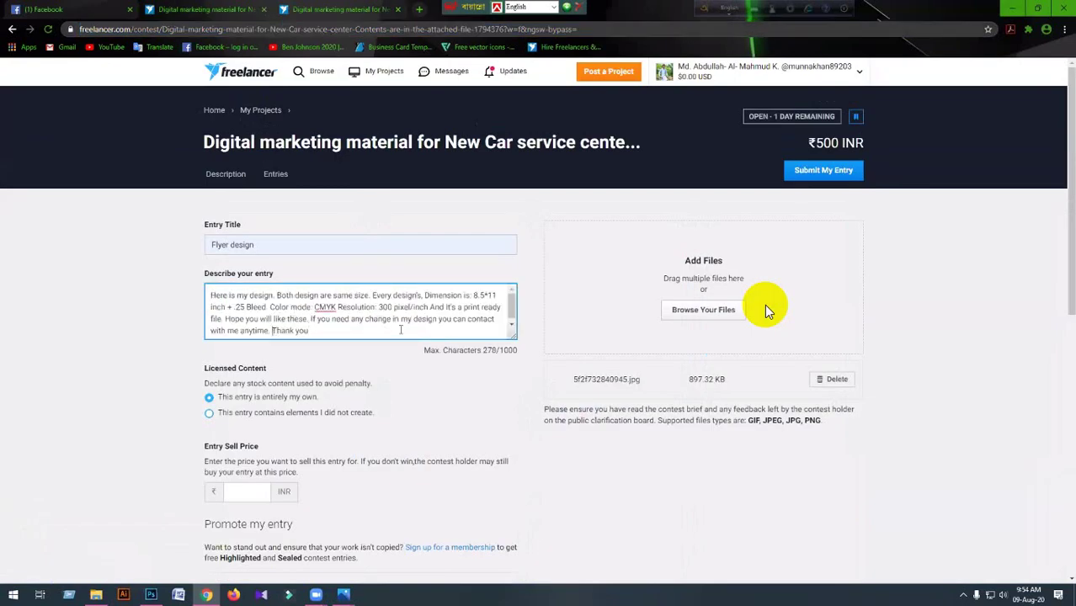
key(BackSpace)
key(Return)
key(Return)
drag(372, 295, 278, 295)
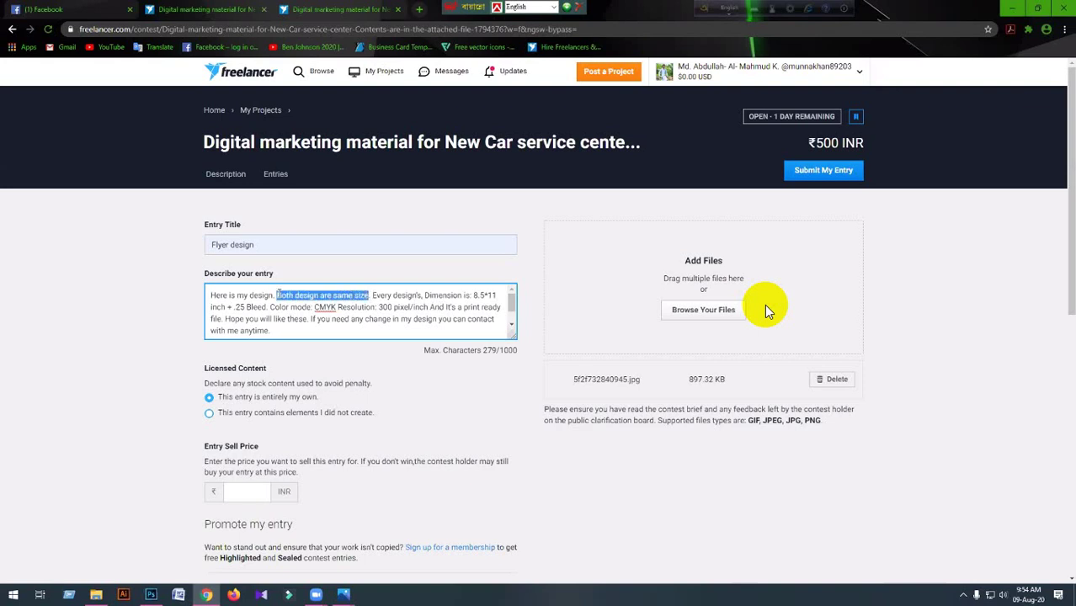
key(BackSpace)
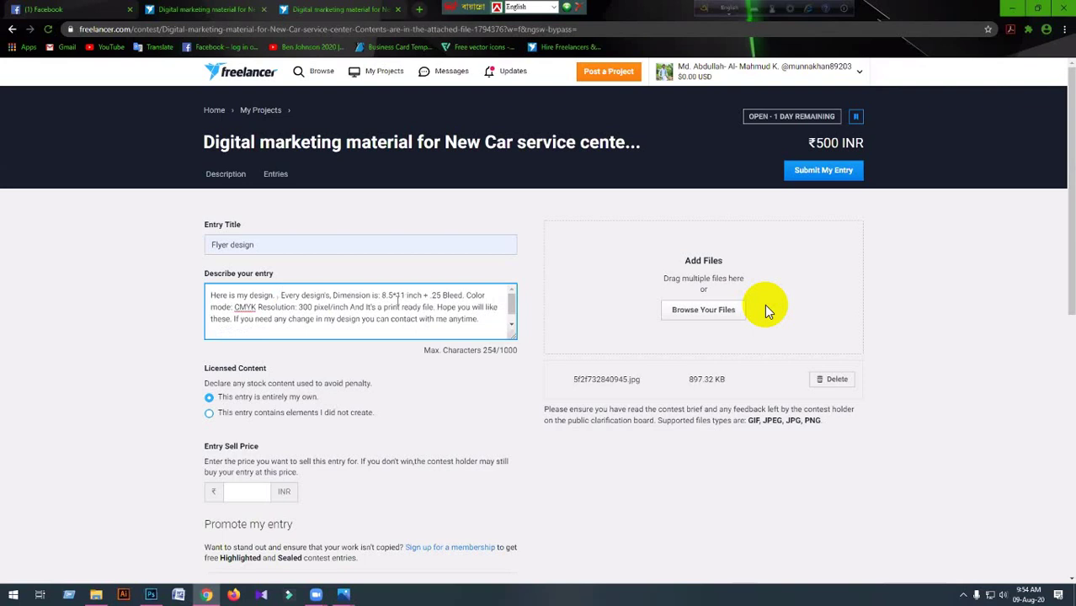
Write 'It's same to the previous one, only some font and size ae changed.' in the description.
text(It)
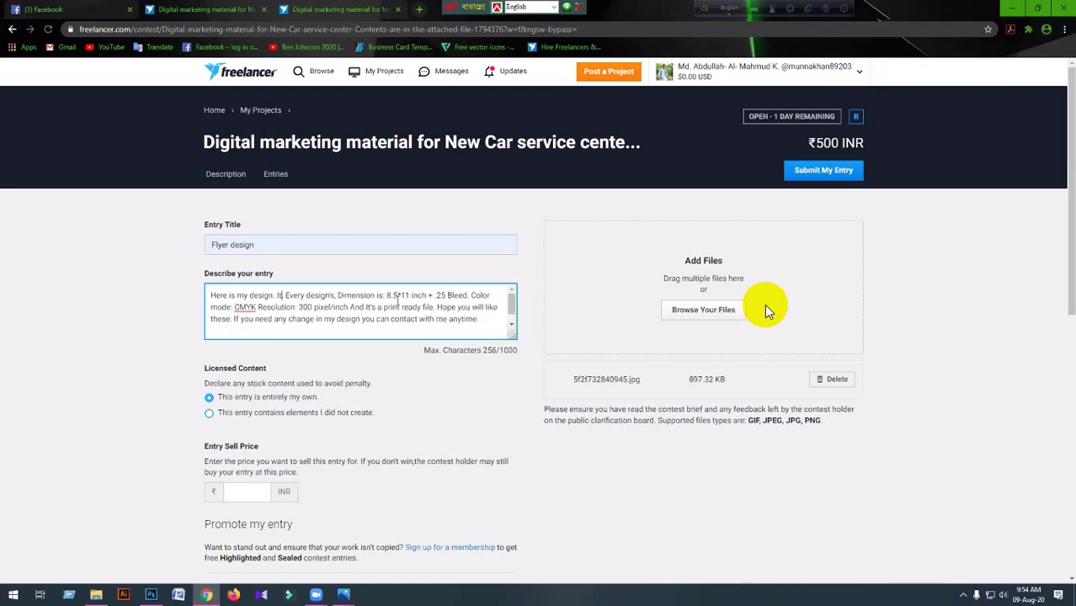
text('s )
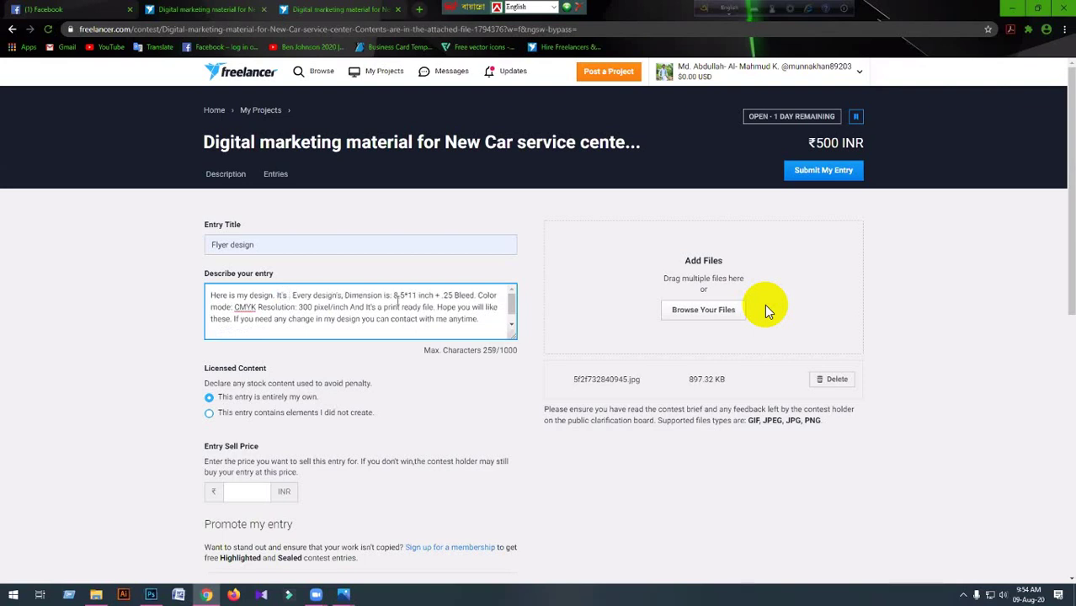
text(Same I)
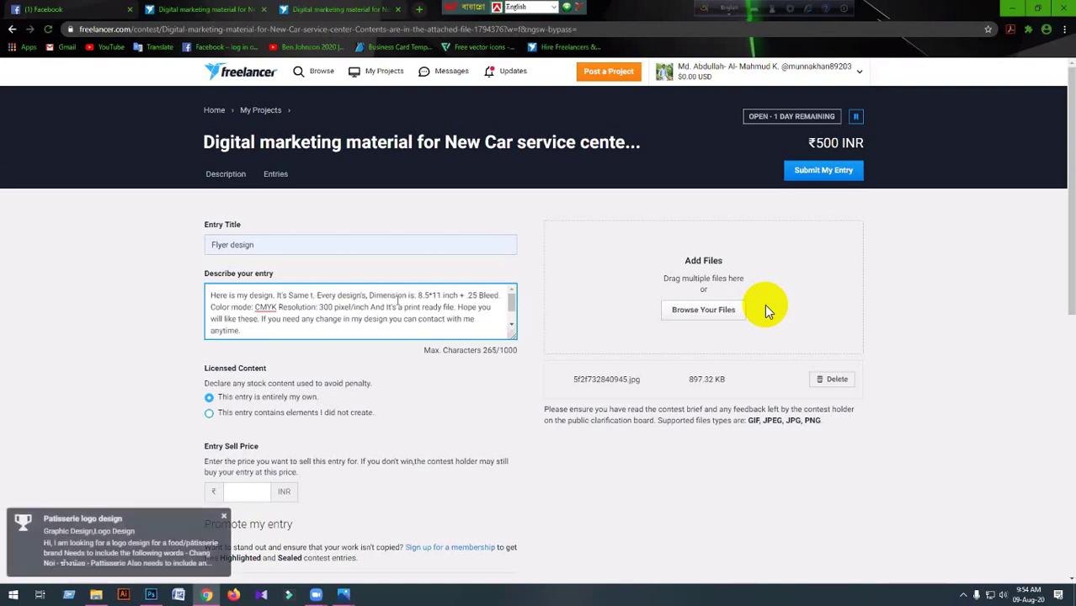
key(ctrl+BackSpace)
key(ctrl+BackSpace)
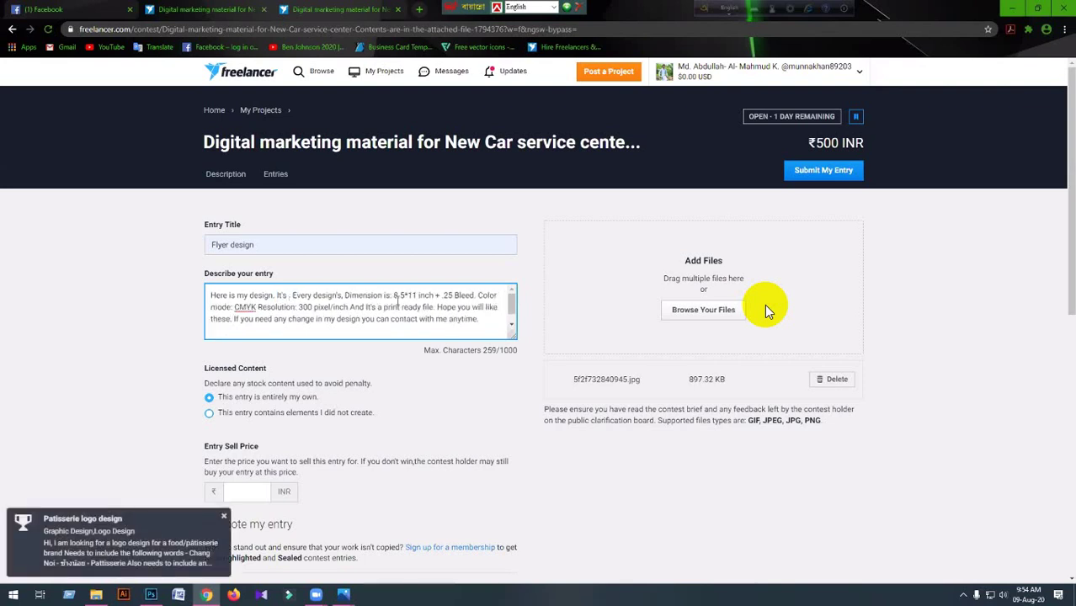
text(same )
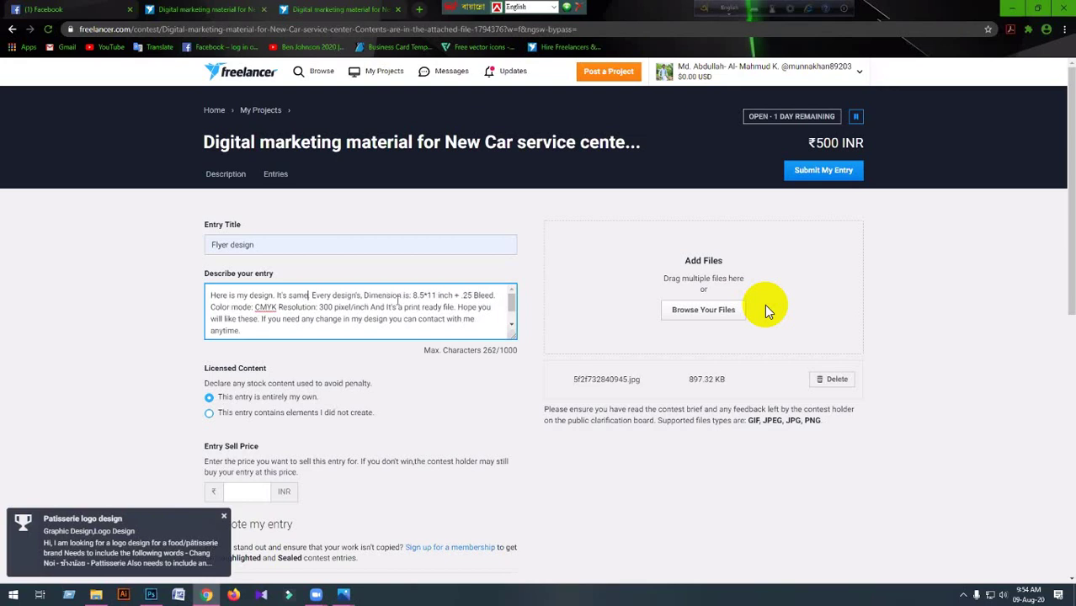
text(to the )
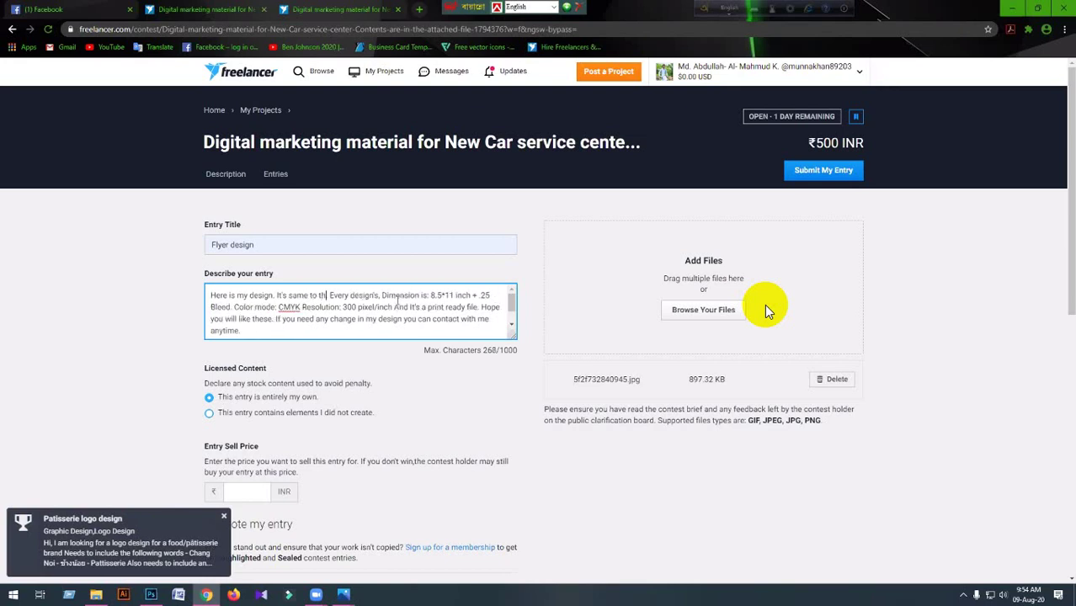
text(prevel)
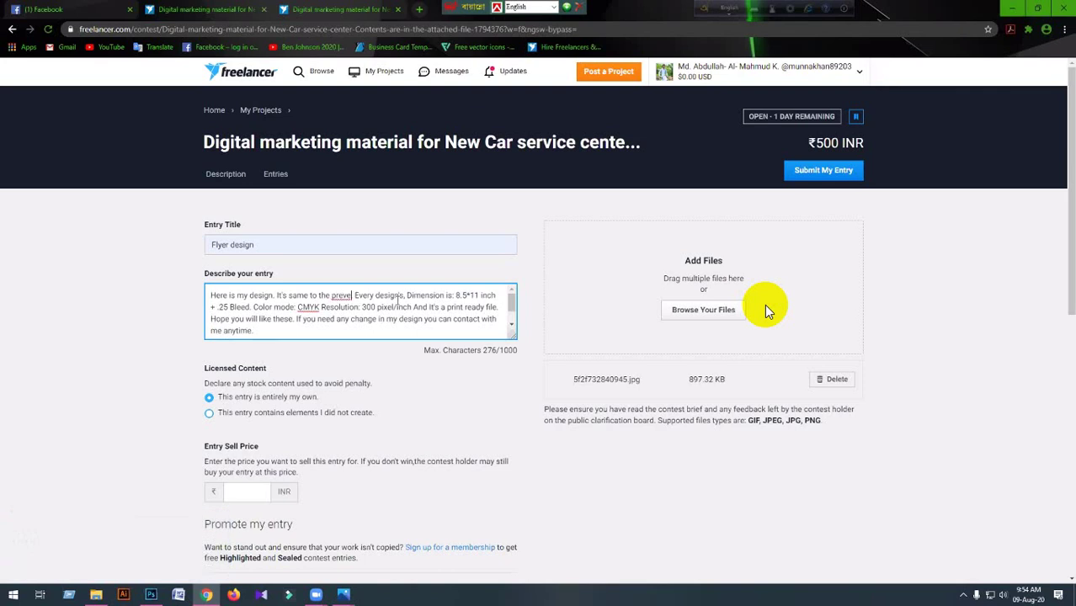
key(BackSpace)
text(ious)
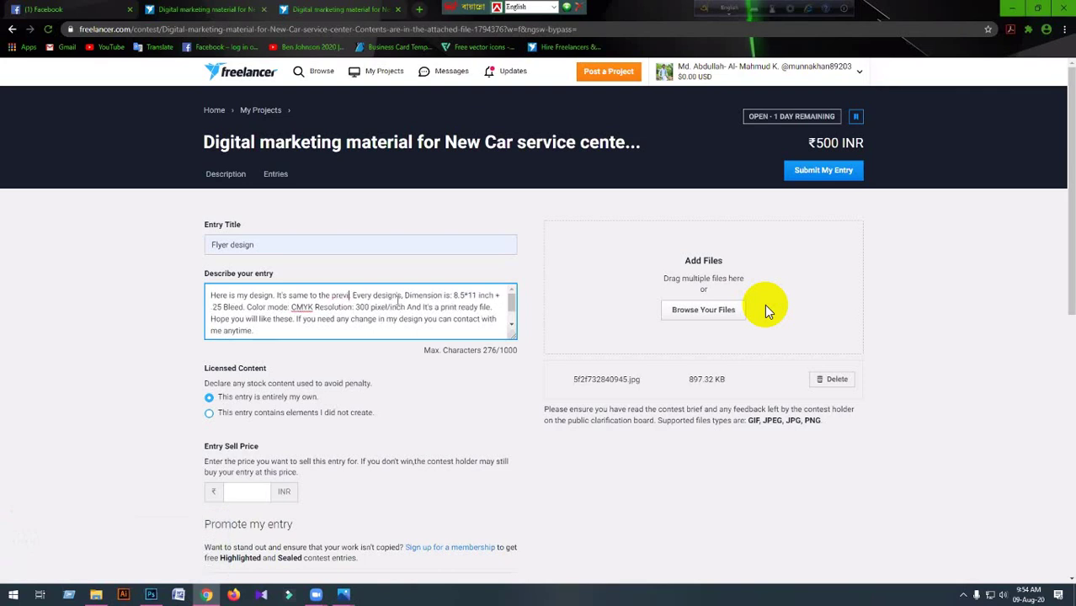
text( one.)
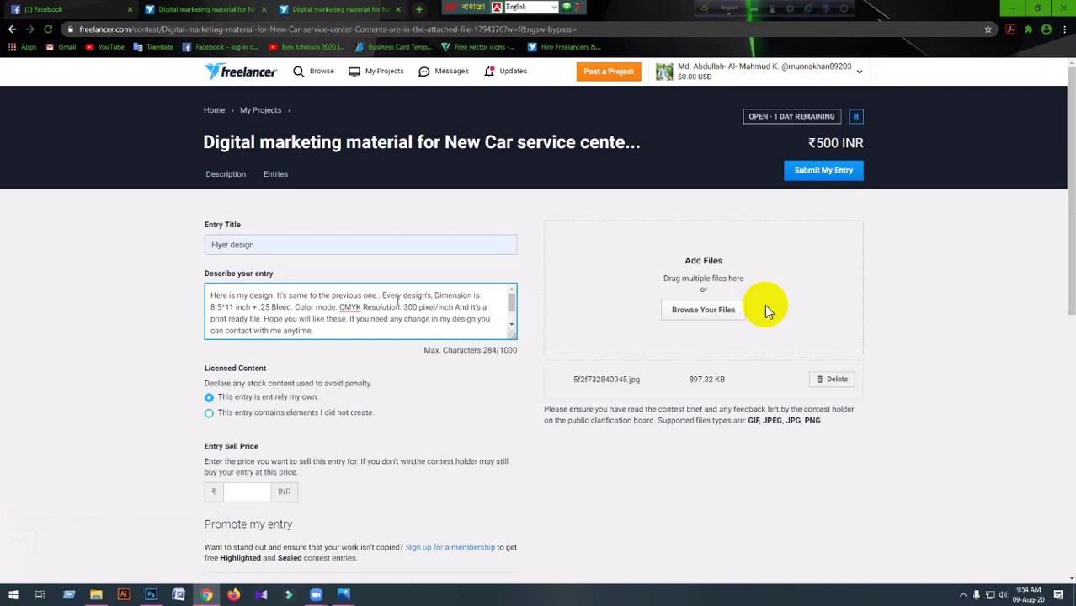
key(BackSpace)
text(, only some te)
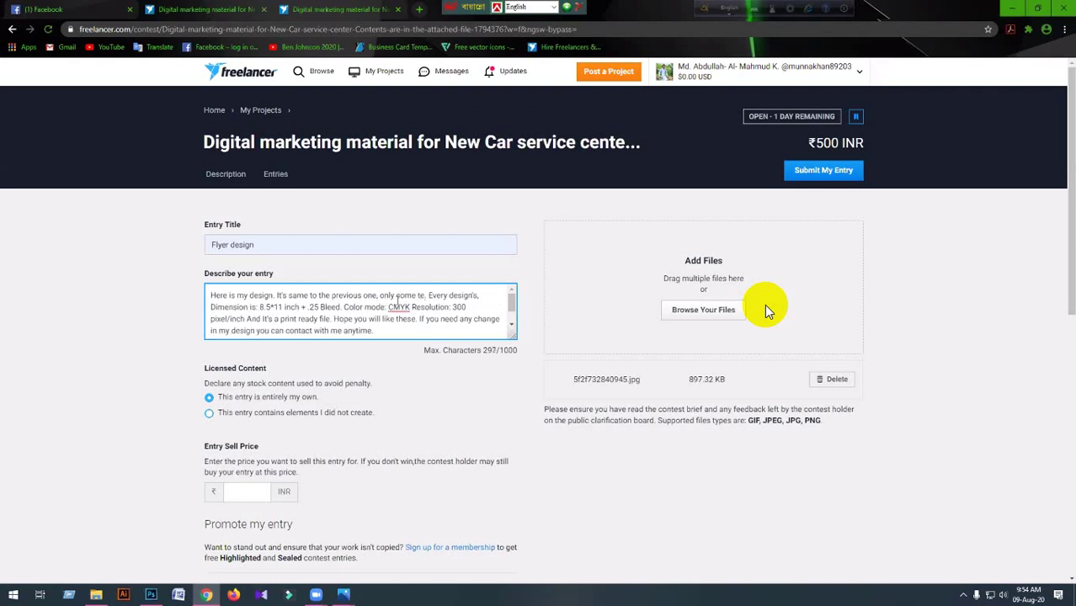
key(BackSpace)
key(BackSpace)
text(font and size id)
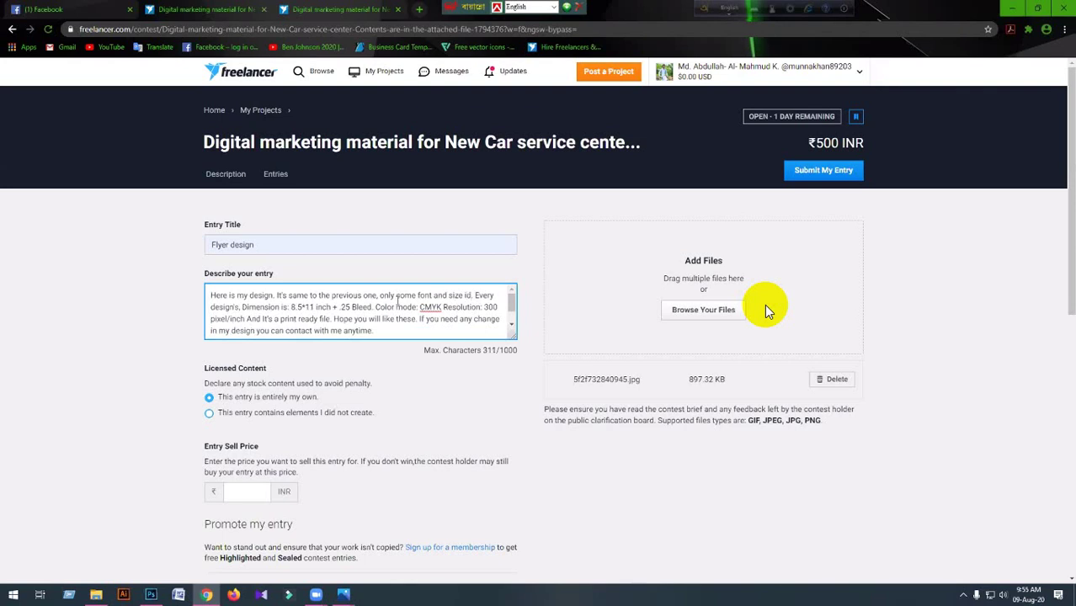
key(BackSpace)
text(s ch)
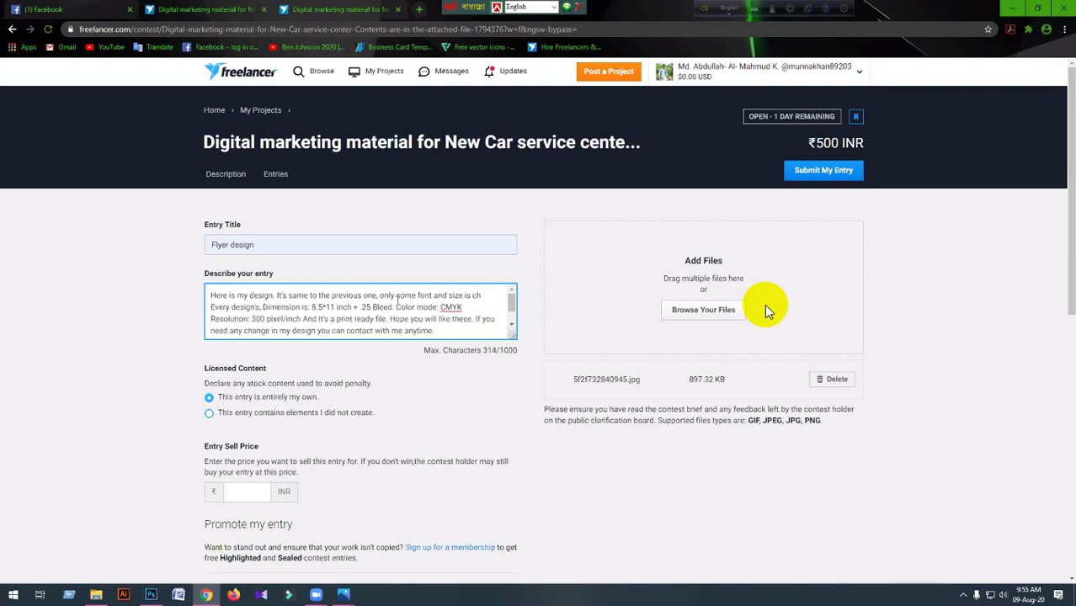
key(BackSpace)
key(BackSpace)
key(BackSpace)
key(BackSpace)
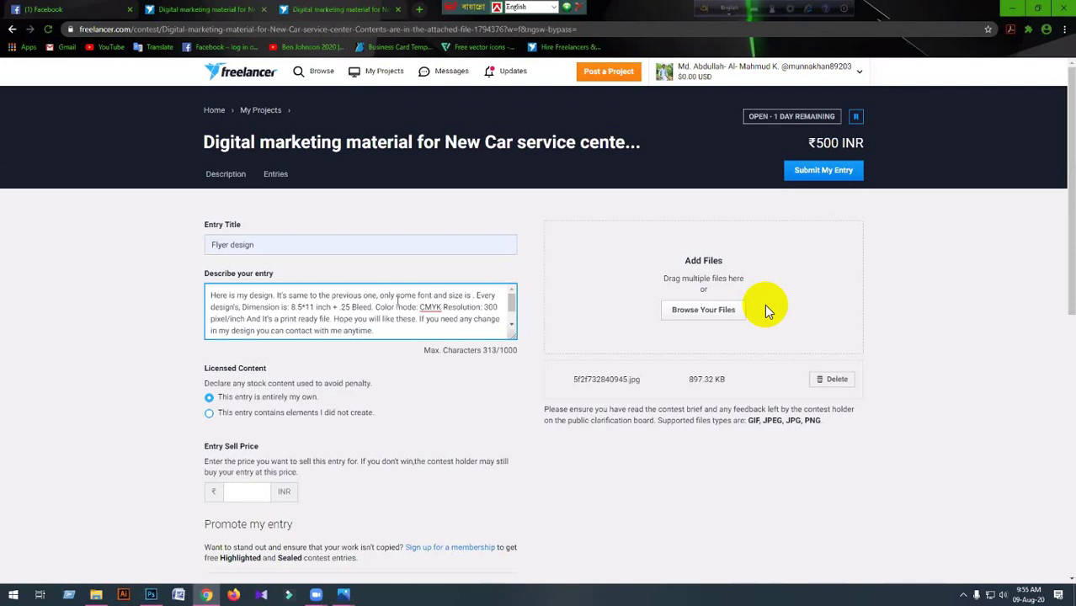
key(BackSpace)
text(ae ch)
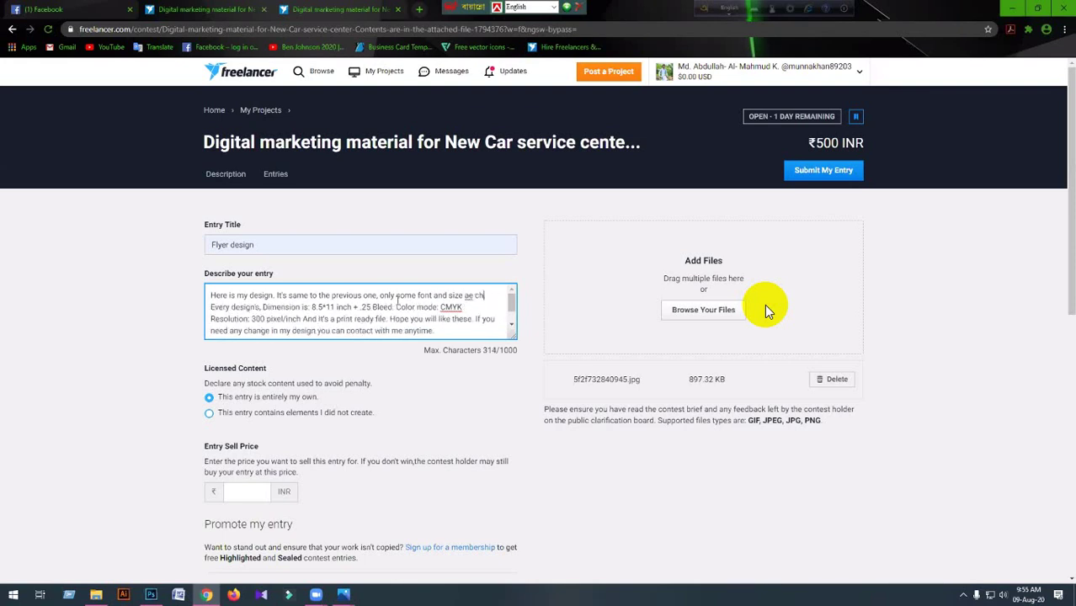
text(anged)
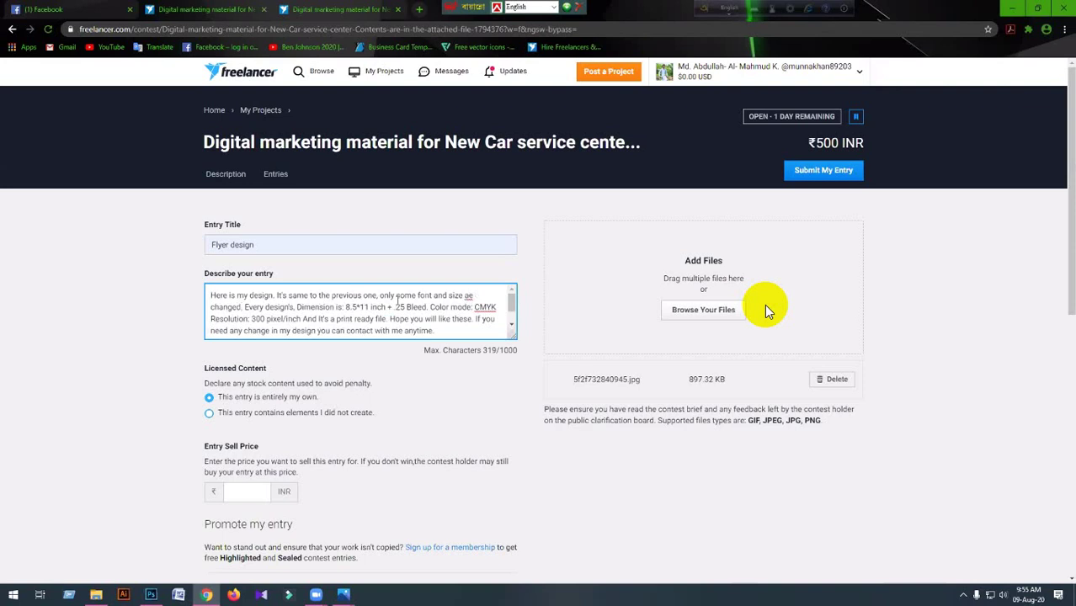
text(.)
key(BackSpace)
Reword the description's opening to 'This design's'.
text(It's)
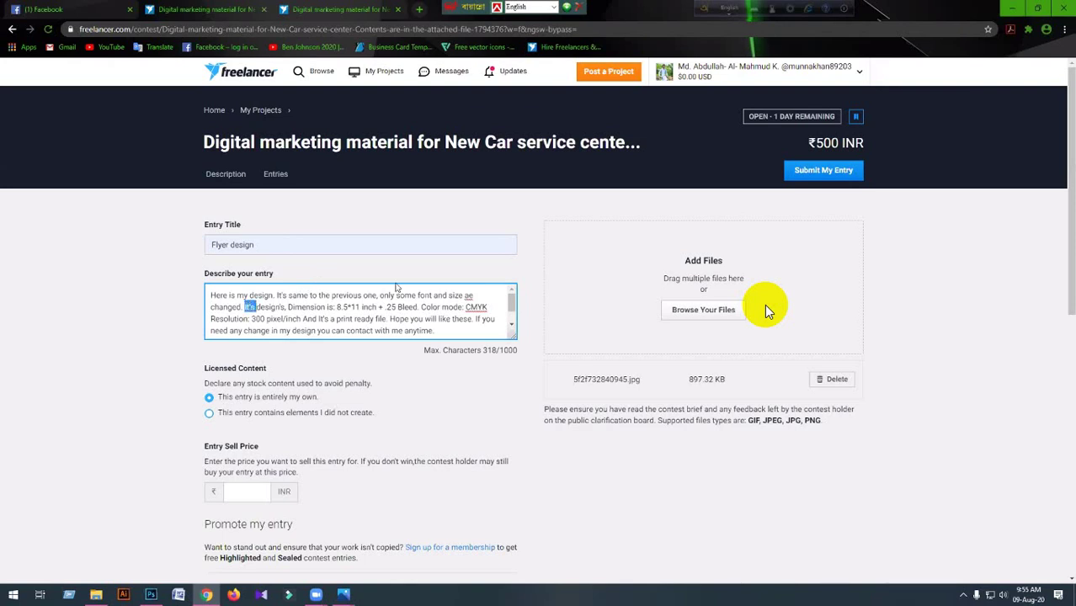
text(This)
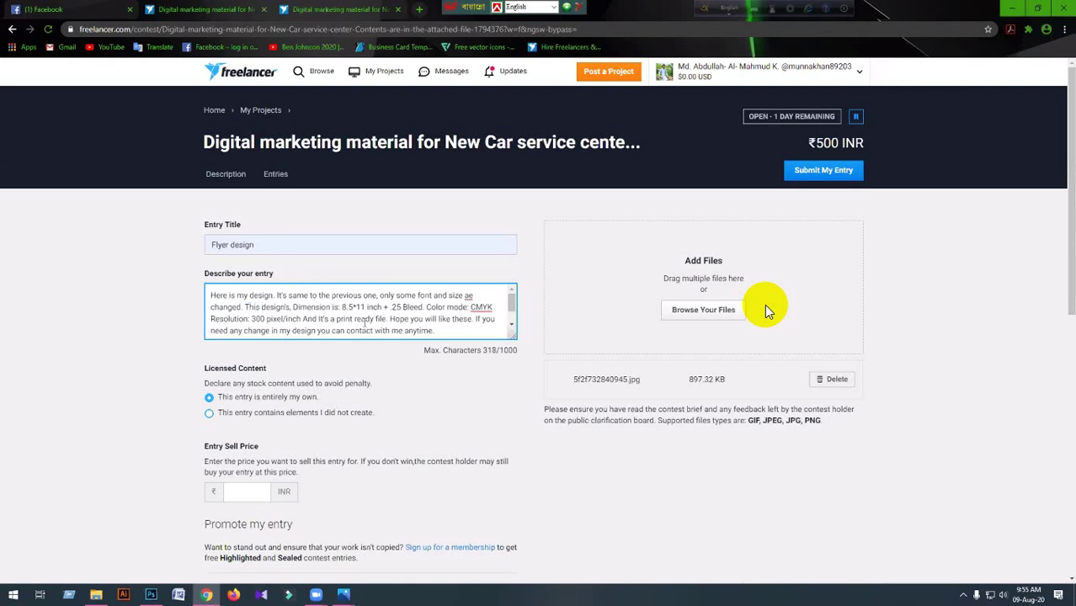
scroll(365, 324, down, 1)
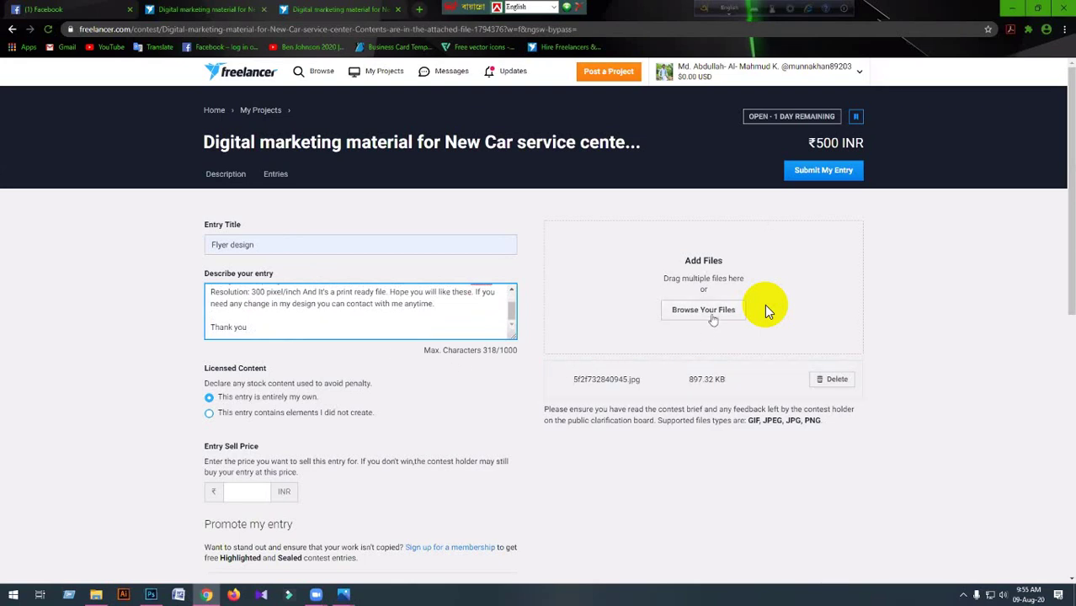
click(713, 319)
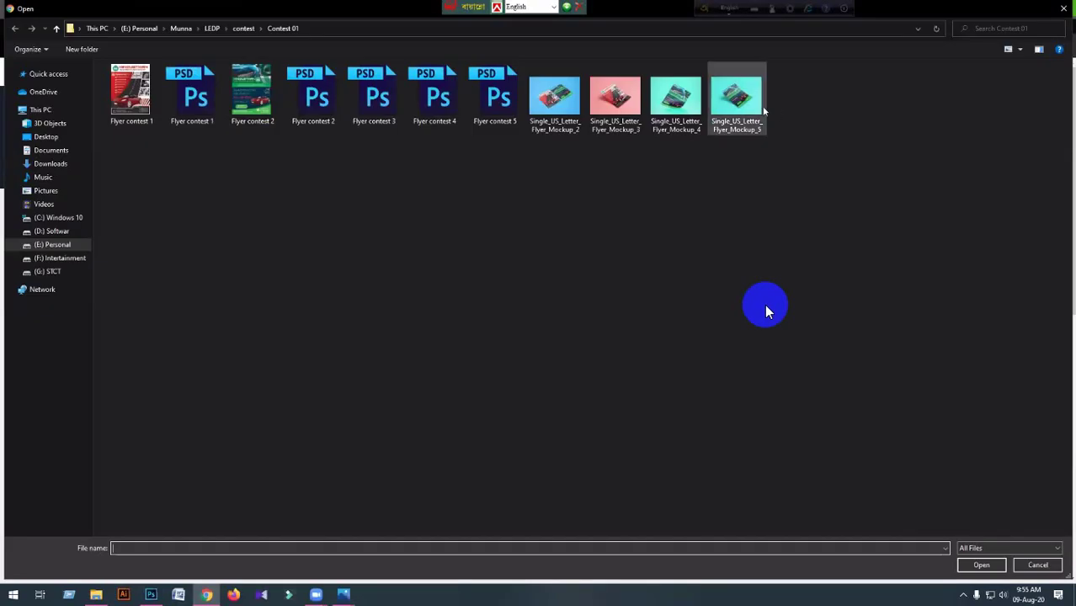
Attach the Single_US_Letter_Flyer_Mockup_5 image to the contest entry.
click(741, 101)
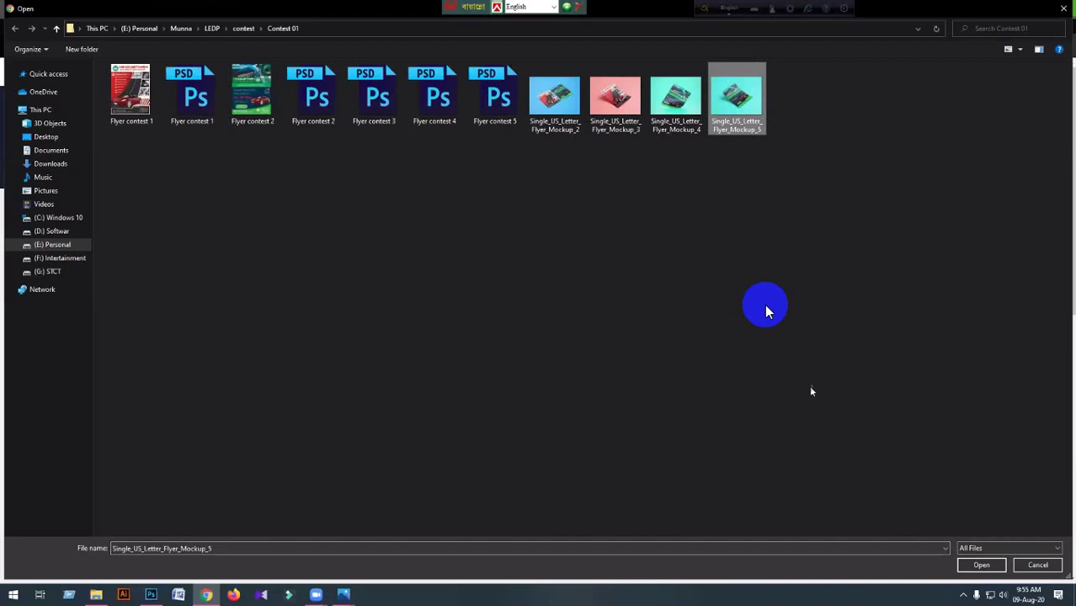
click(982, 566)
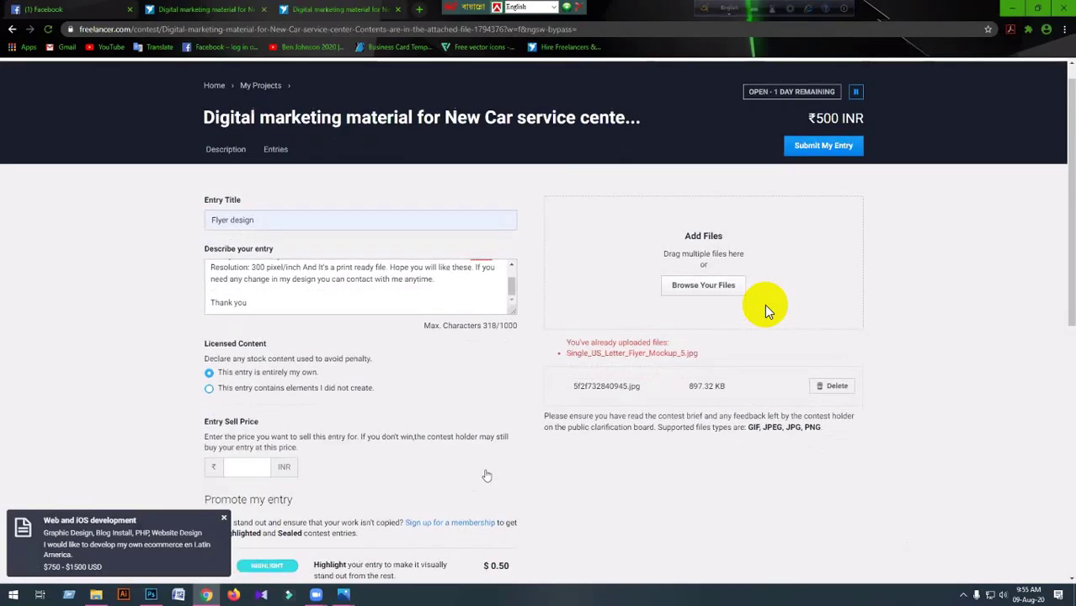
scroll(486, 476, down, 2)
Set the entry sell price to 500 INR, submit the entry and dismiss the success message.
click(245, 267)
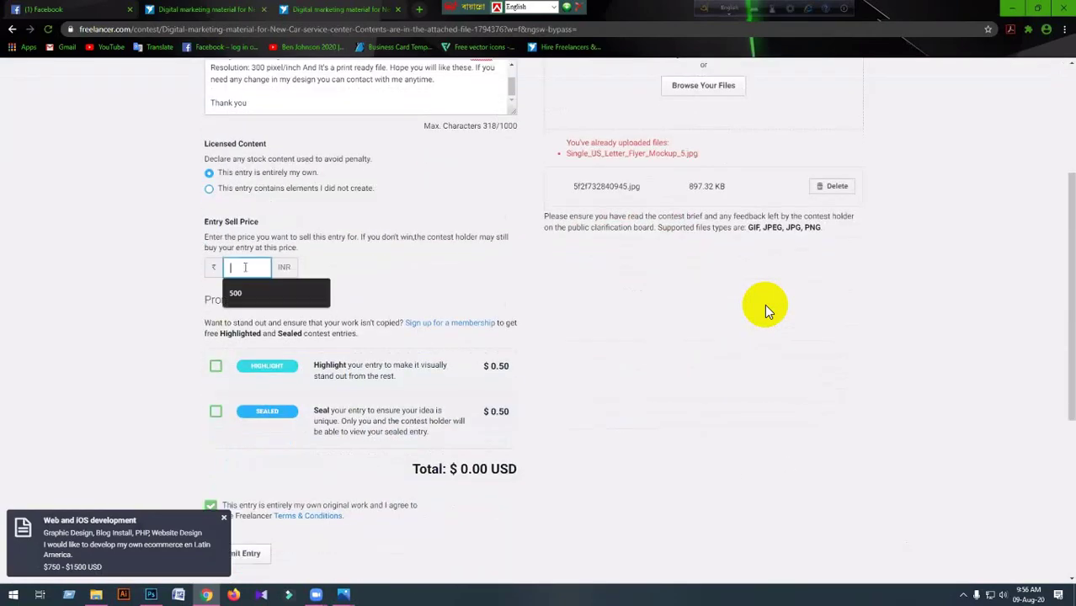
text(500)
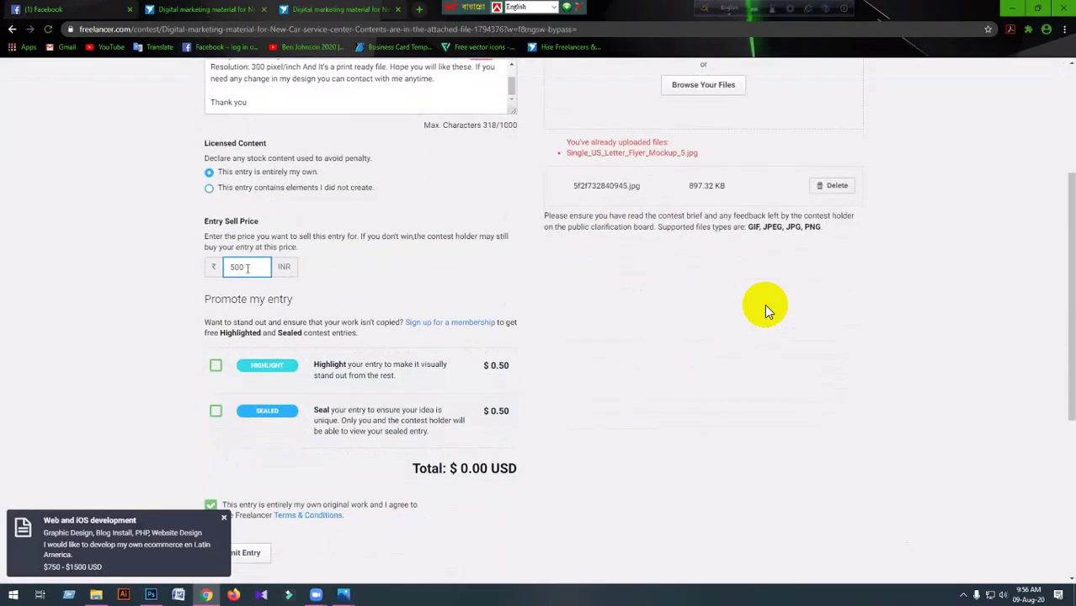
scroll(765, 304, down, 3)
scroll(764, 304, up, 6)
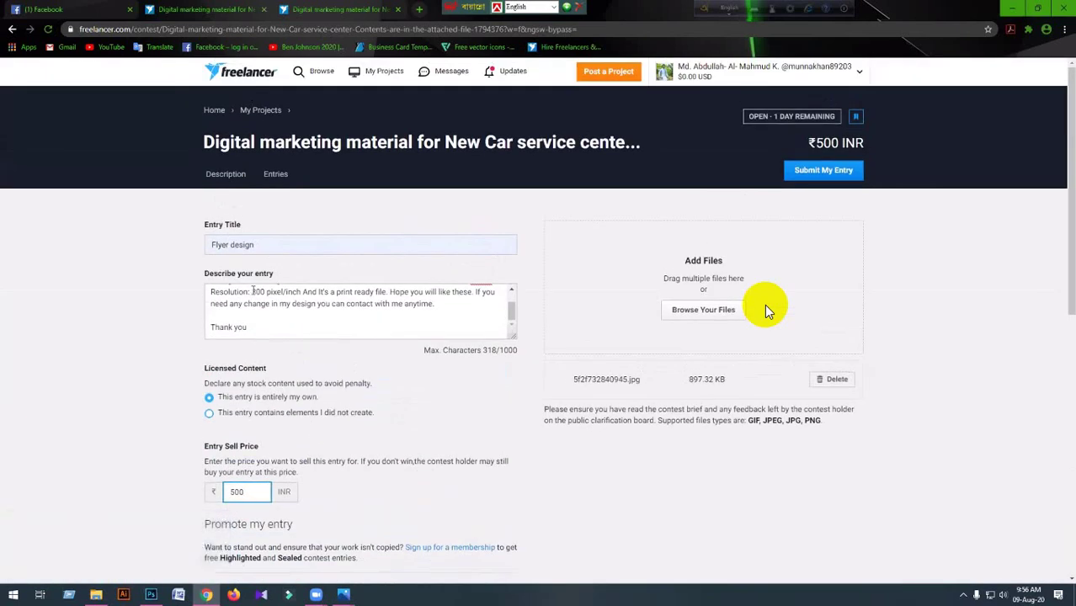
scroll(765, 309, down, 4)
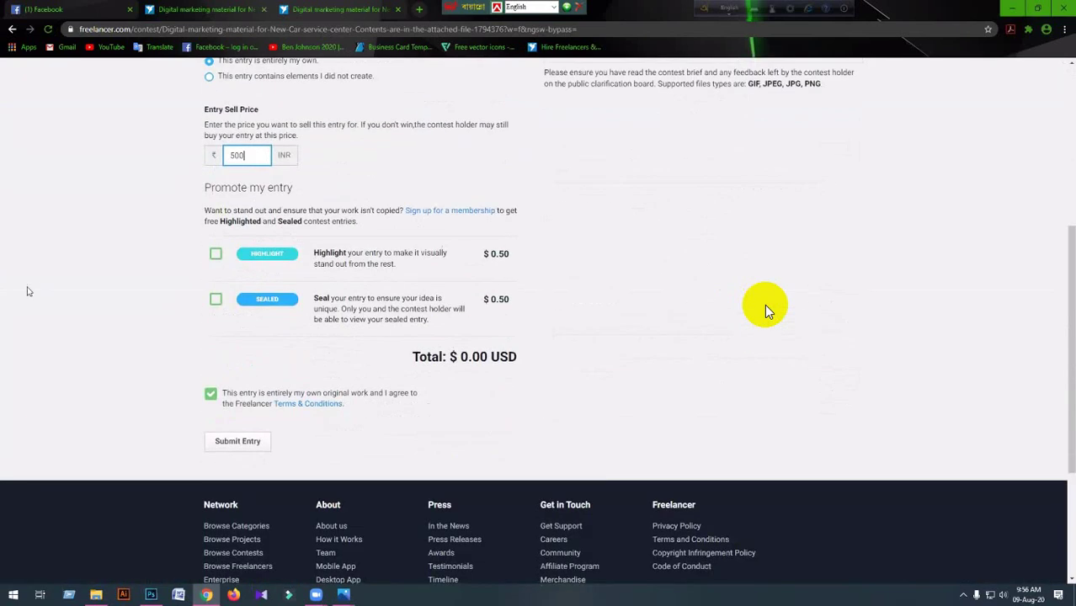
click(225, 443)
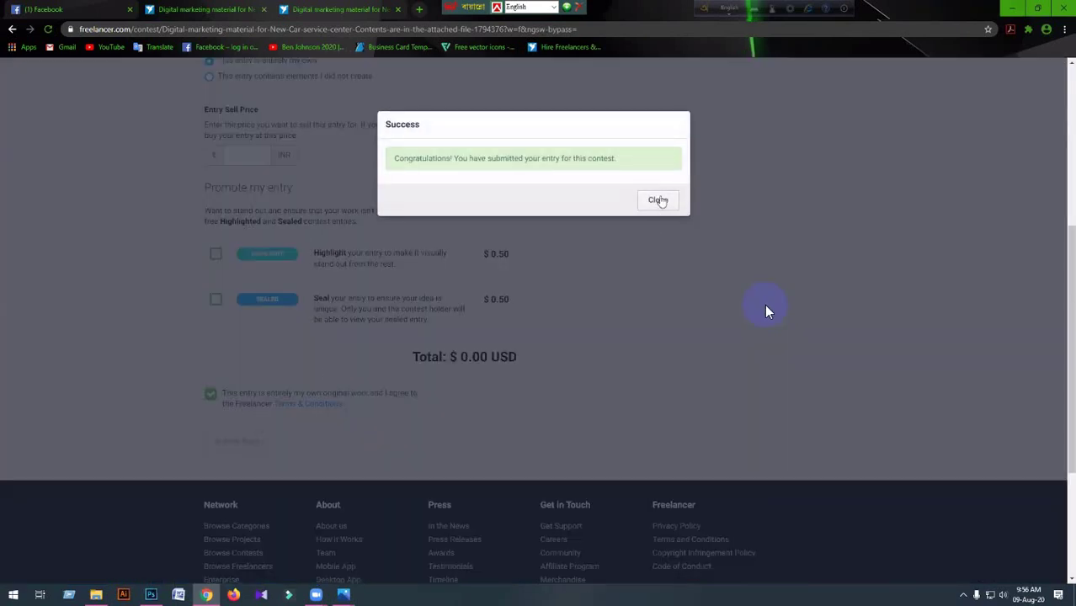
click(658, 201)
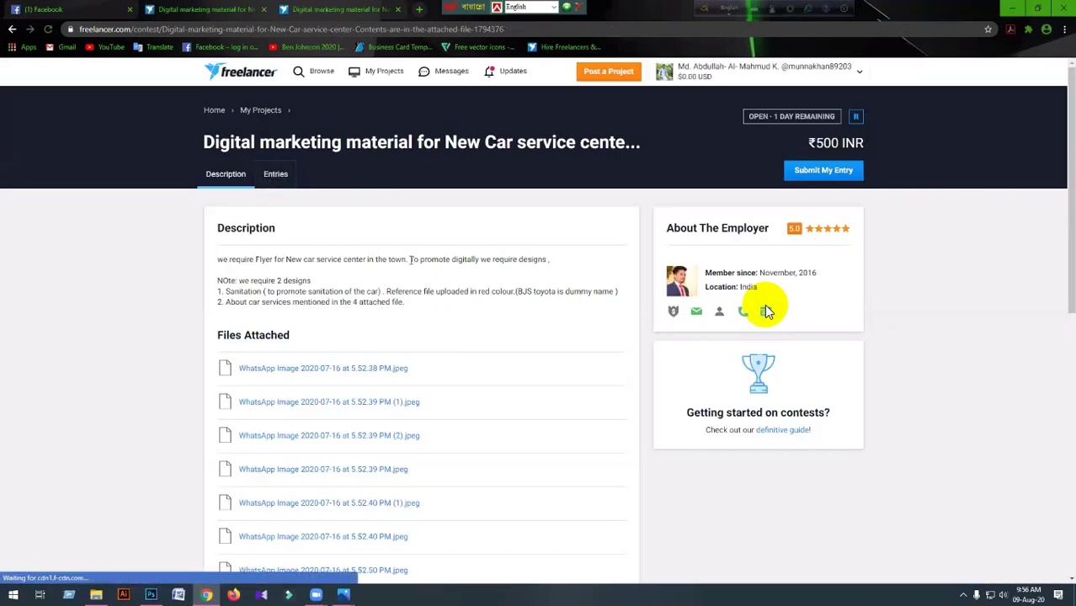
Show the contest's Entries tab and look over the thumbnails, with the teal flyer first as #22.
click(282, 175)
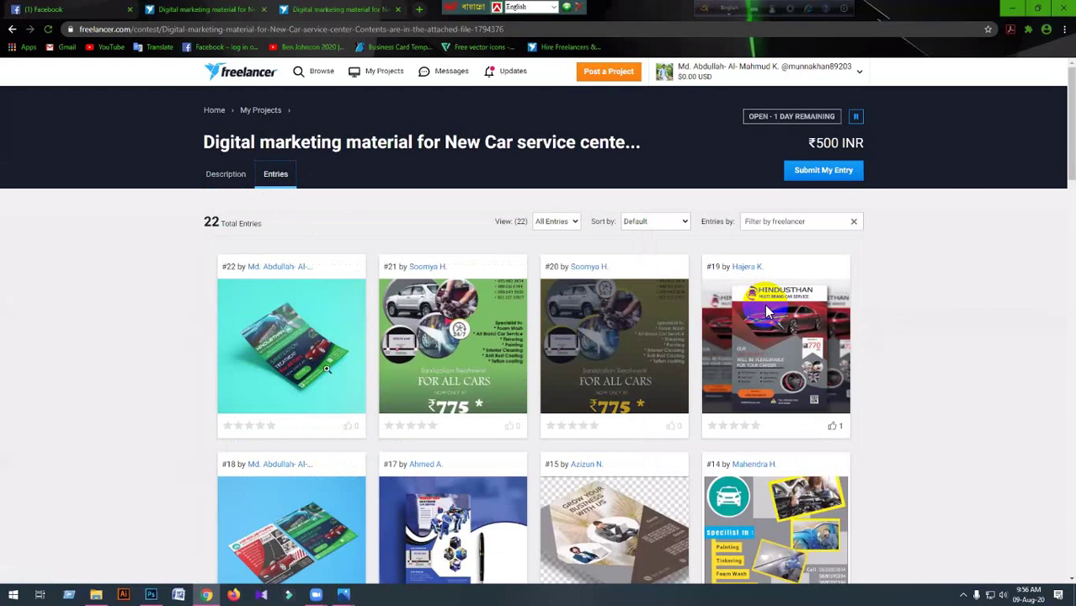
mouse_move(320, 387)
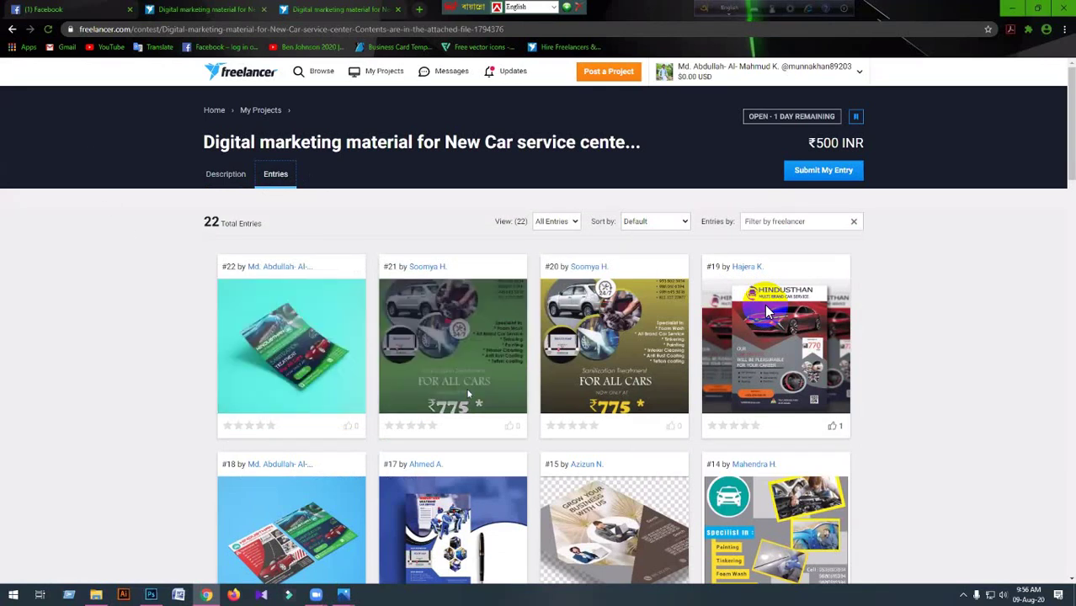
mouse_move(268, 534)
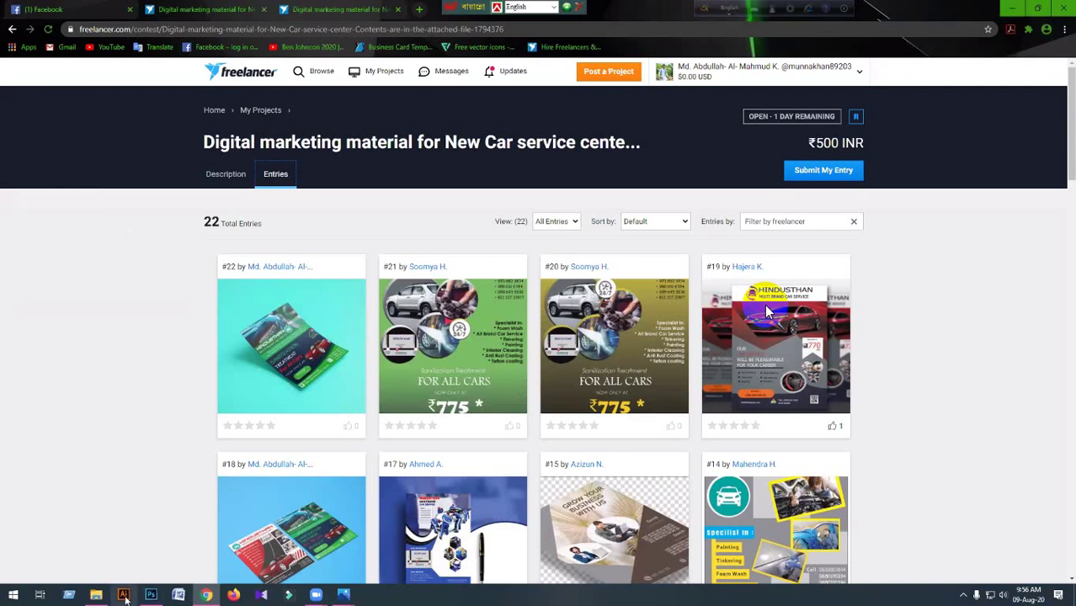
Bring Photoshop forward on the Single_US_Letter_Flyer_Mockup_3 document and select the Move tool.
click(151, 596)
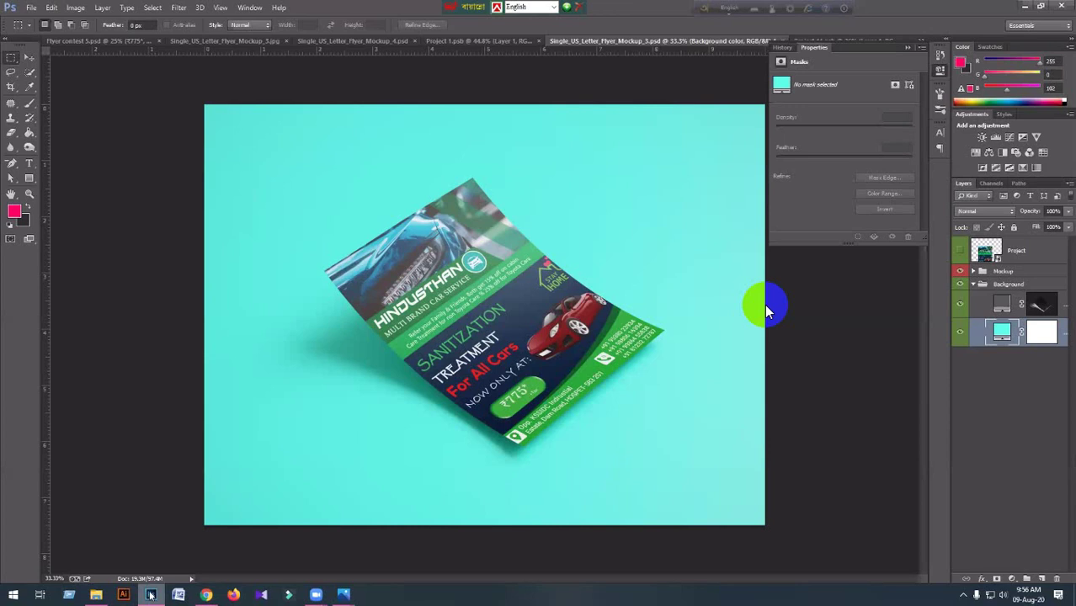
mouse_move(316, 595)
click(32, 58)
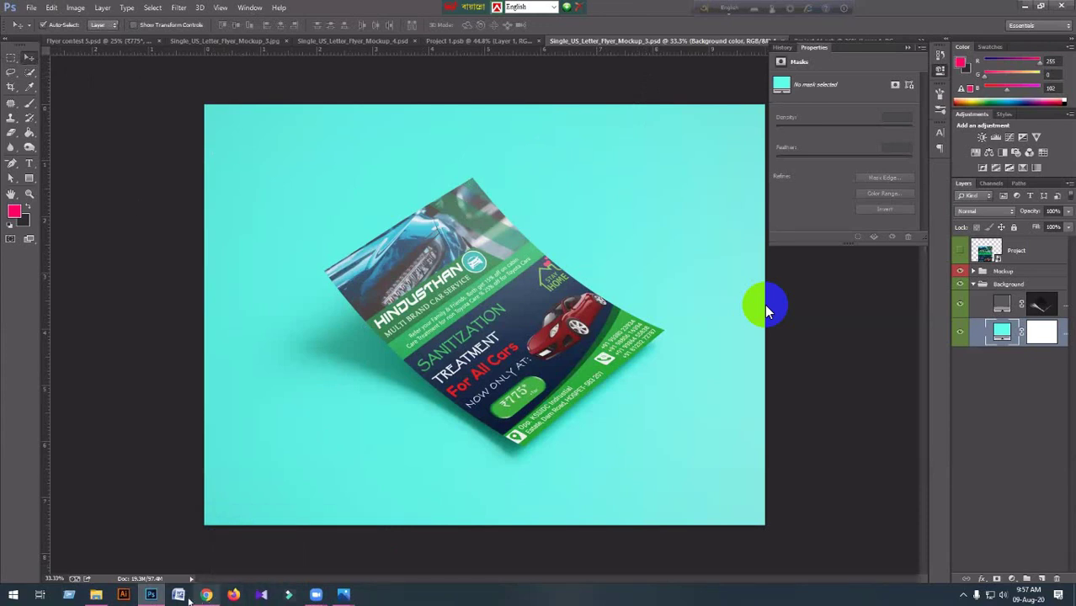
Return to the Freelancer contest entries in Chrome, then open a new blank tab.
mouse_move(196, 596)
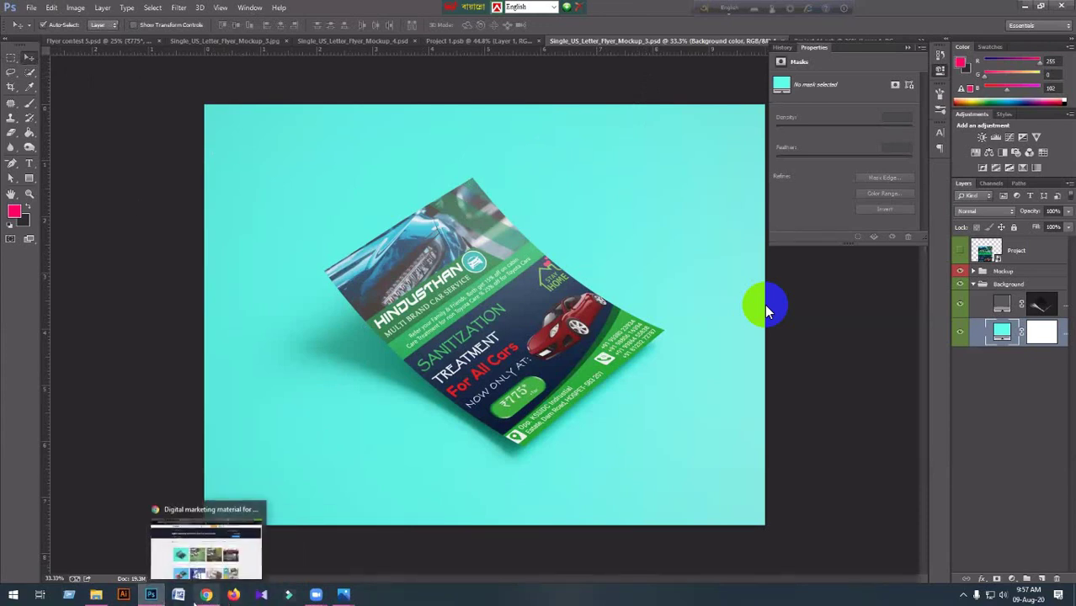
click(229, 561)
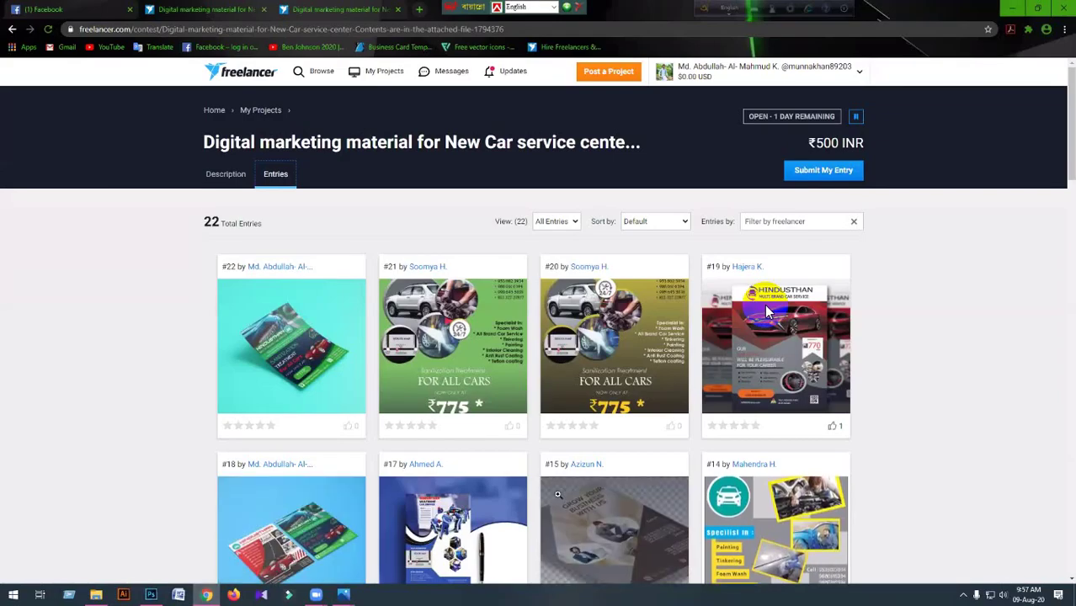
scroll(559, 500, down, 5)
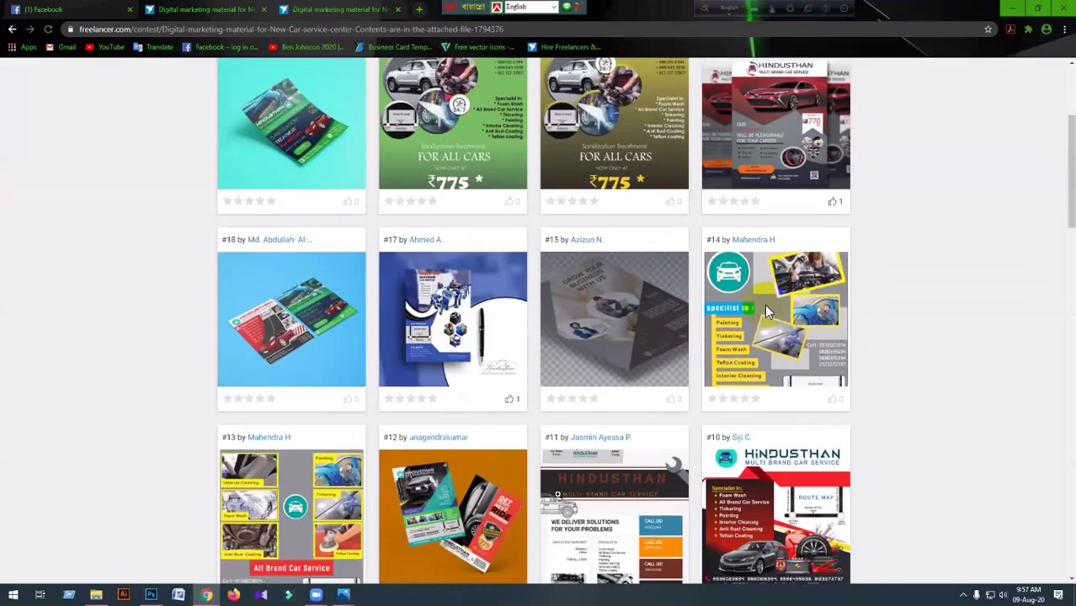
scroll(552, 337, up, 5)
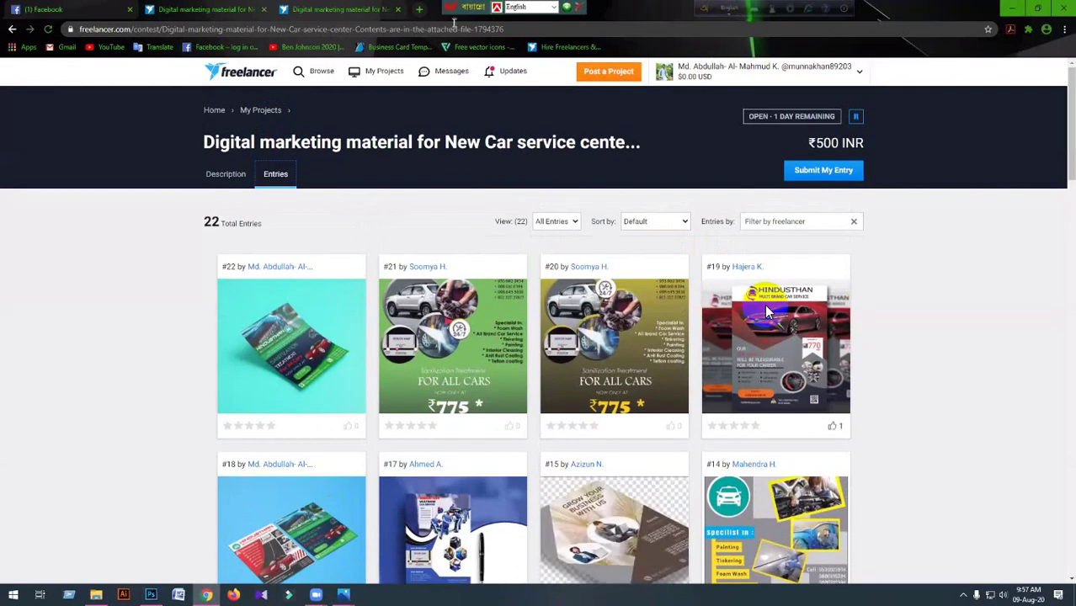
click(502, 12)
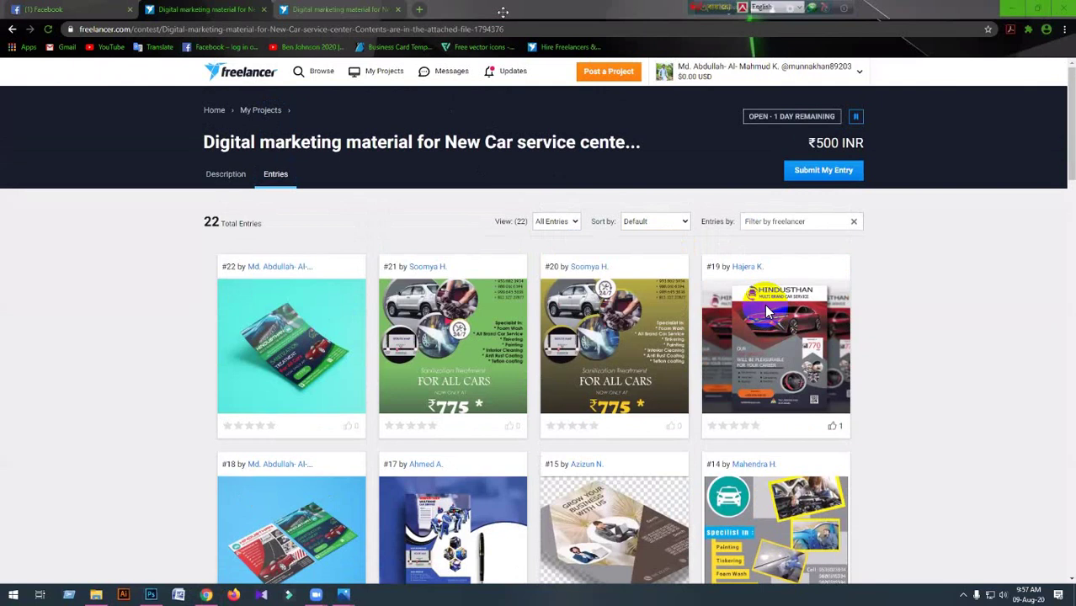
click(418, 9)
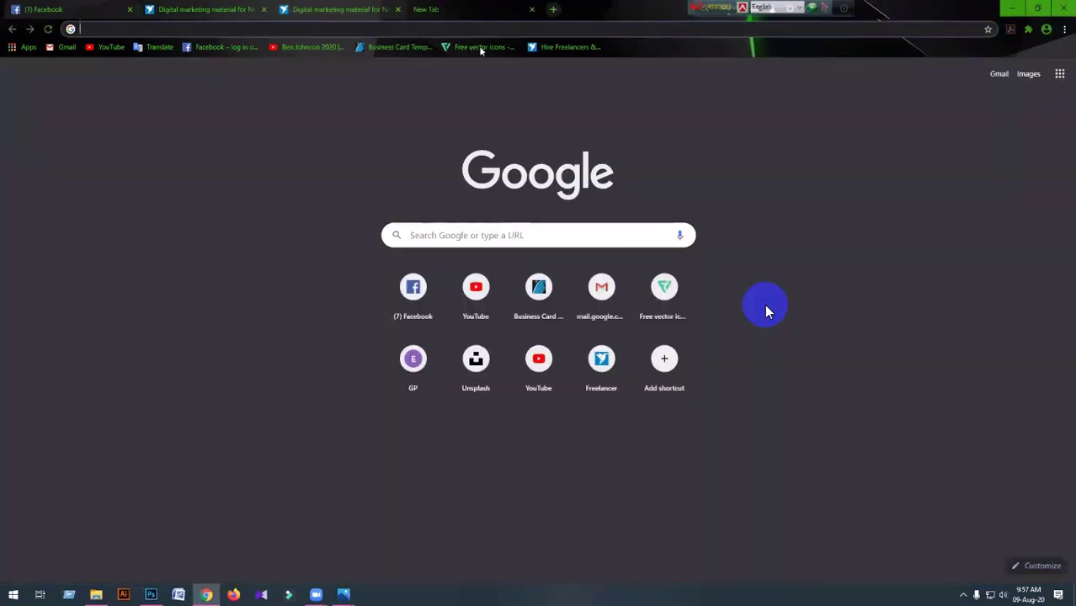
Go to GraphicRiver's flyer templates and narrow them to the Corporate category.
click(377, 47)
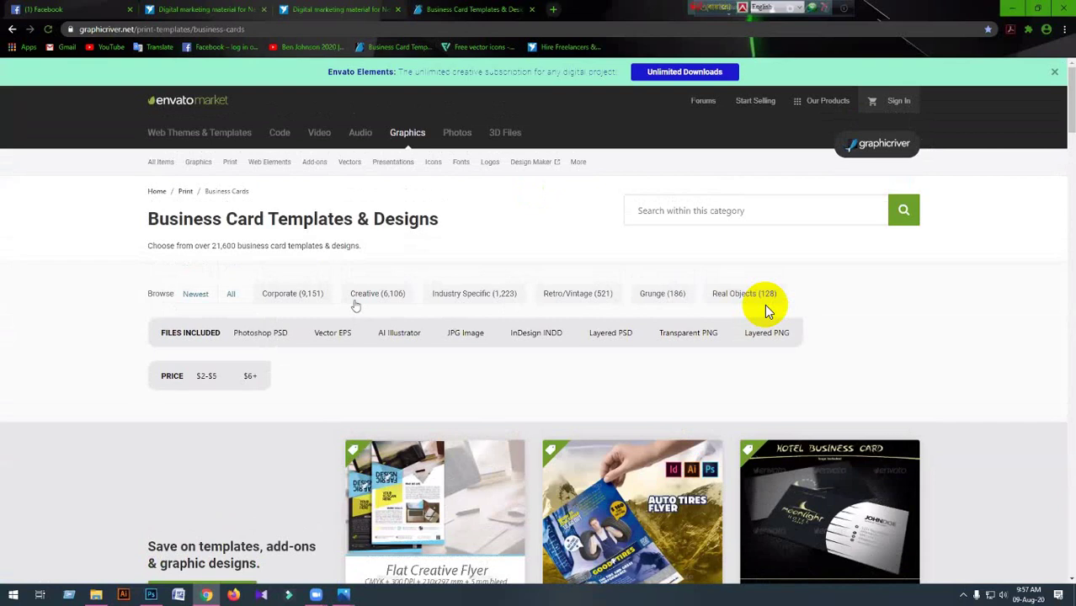
mouse_move(231, 165)
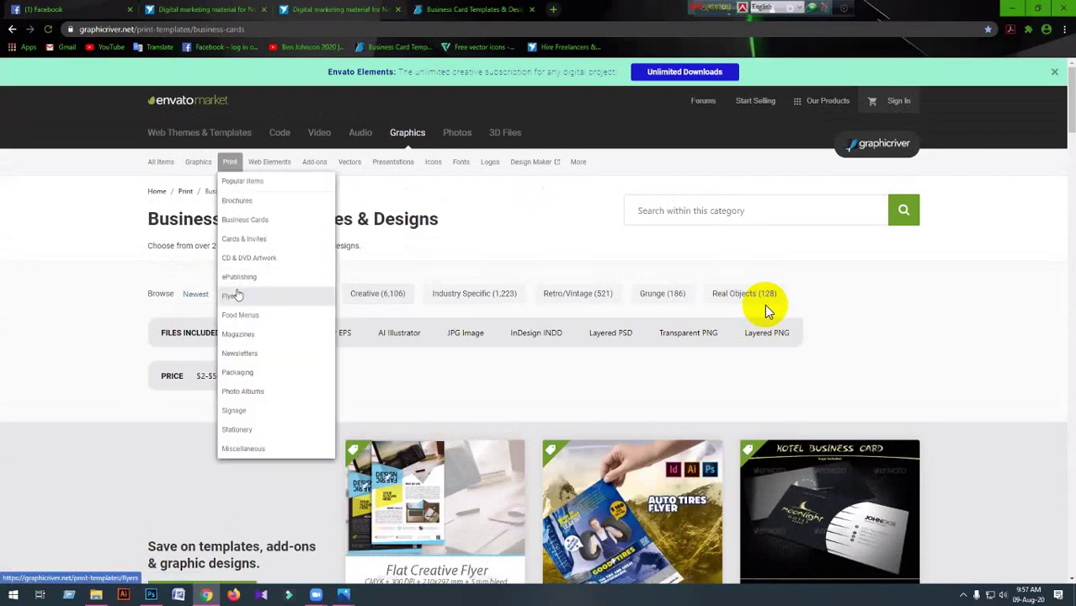
click(238, 295)
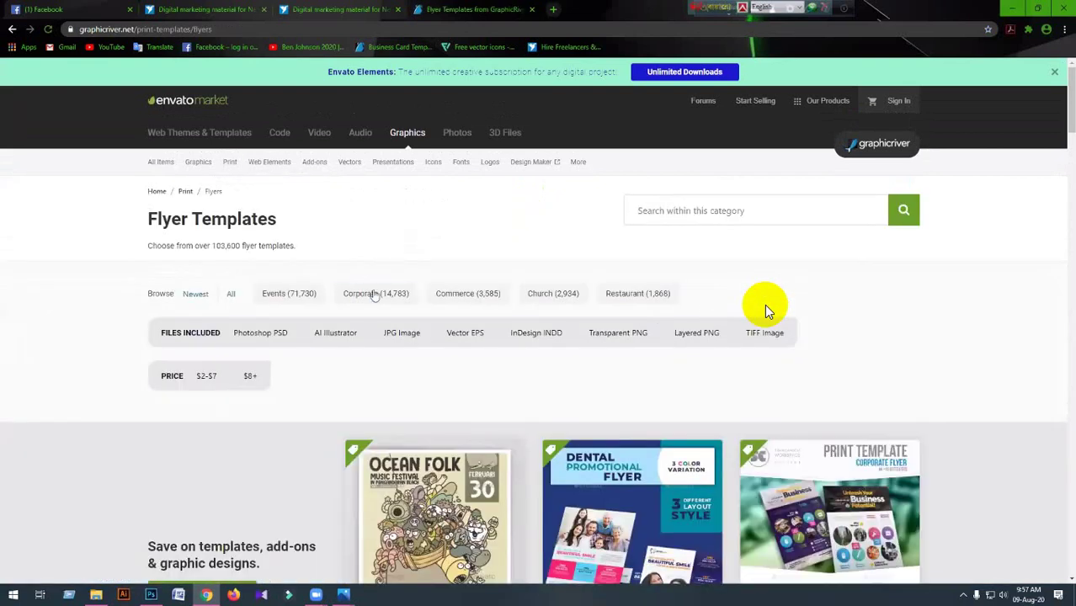
click(375, 294)
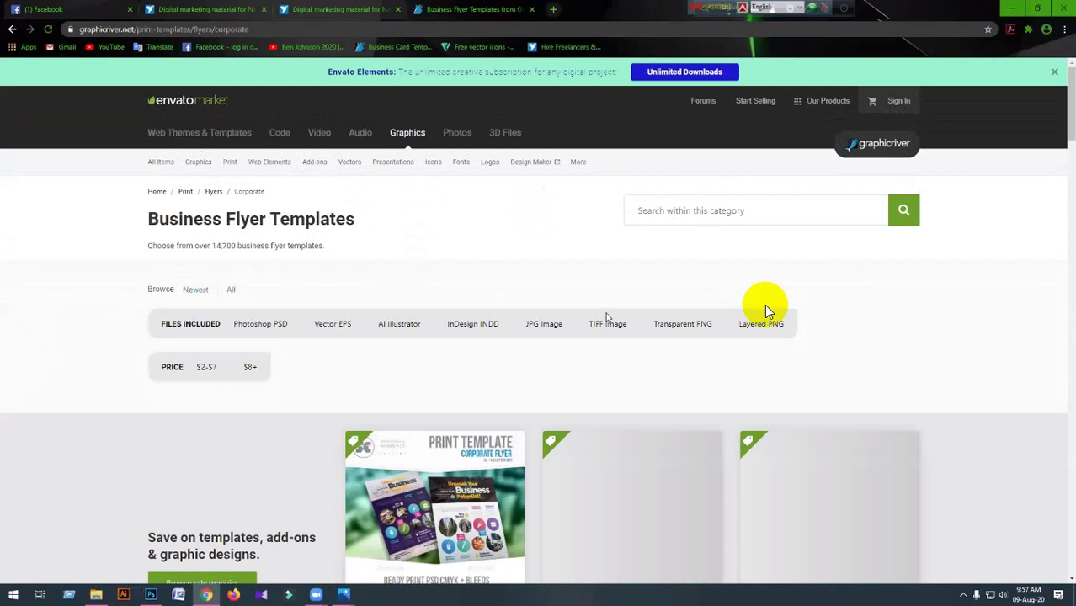
scroll(606, 317, down, 3)
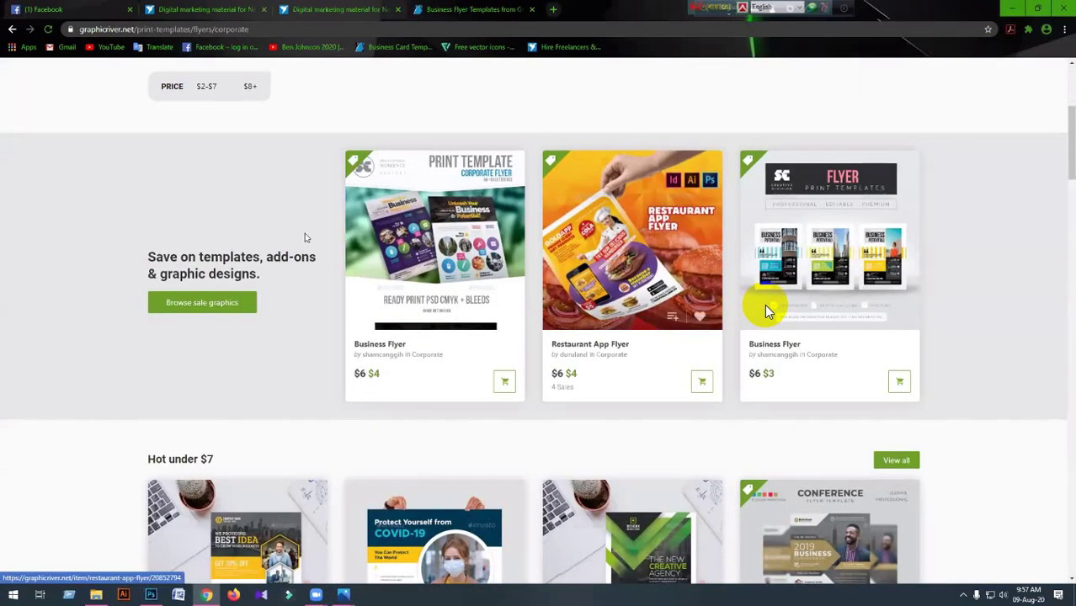
scroll(607, 316, up, 3)
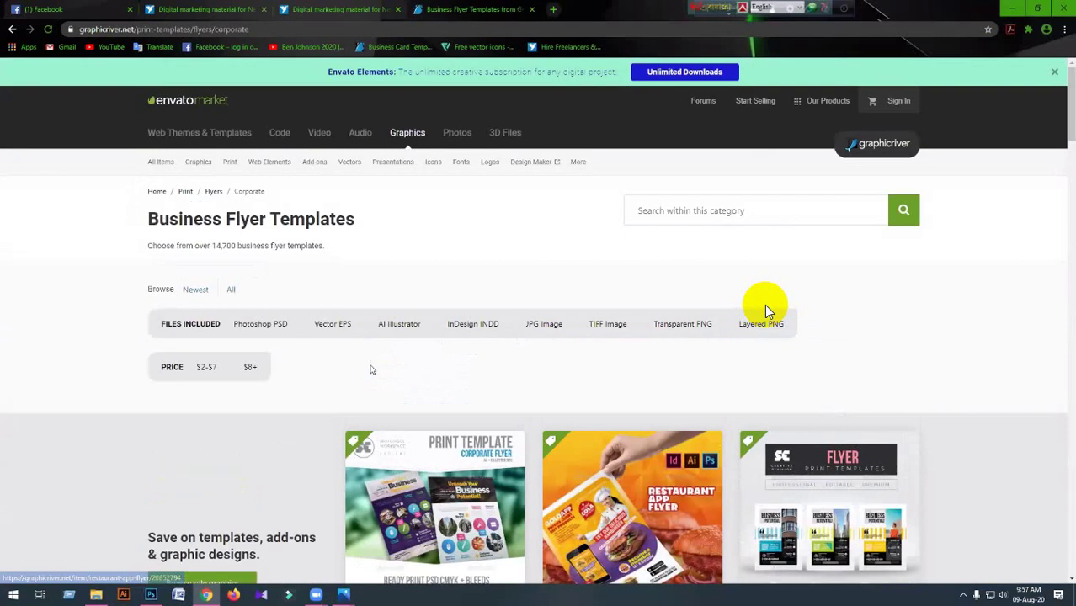
Search corporate flyers for the 'car wash flyer' suggestion and scan the 147 results.
click(651, 212)
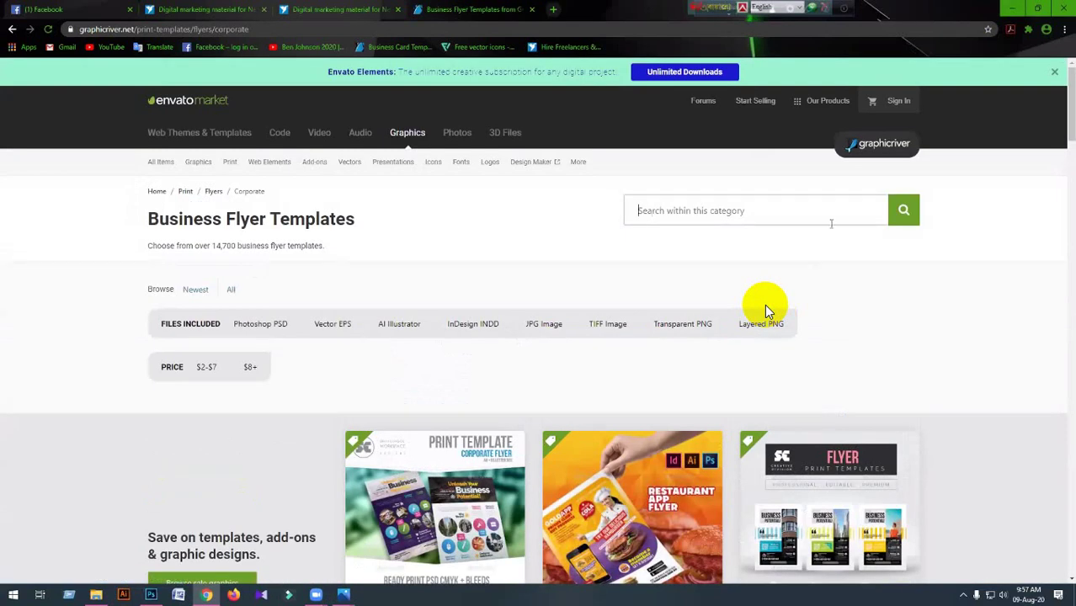
text(car )
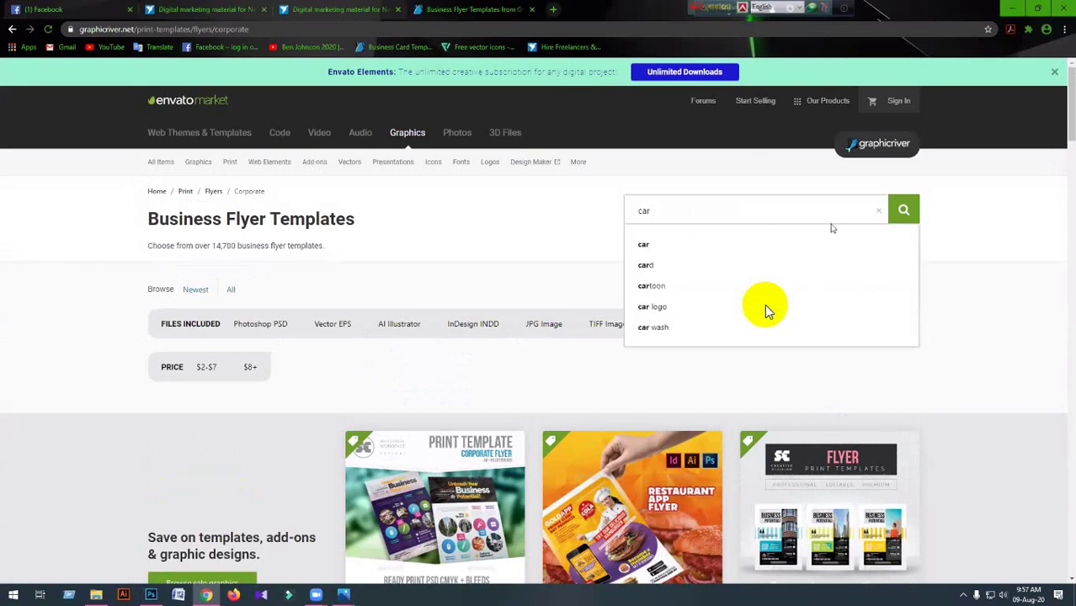
text(wash)
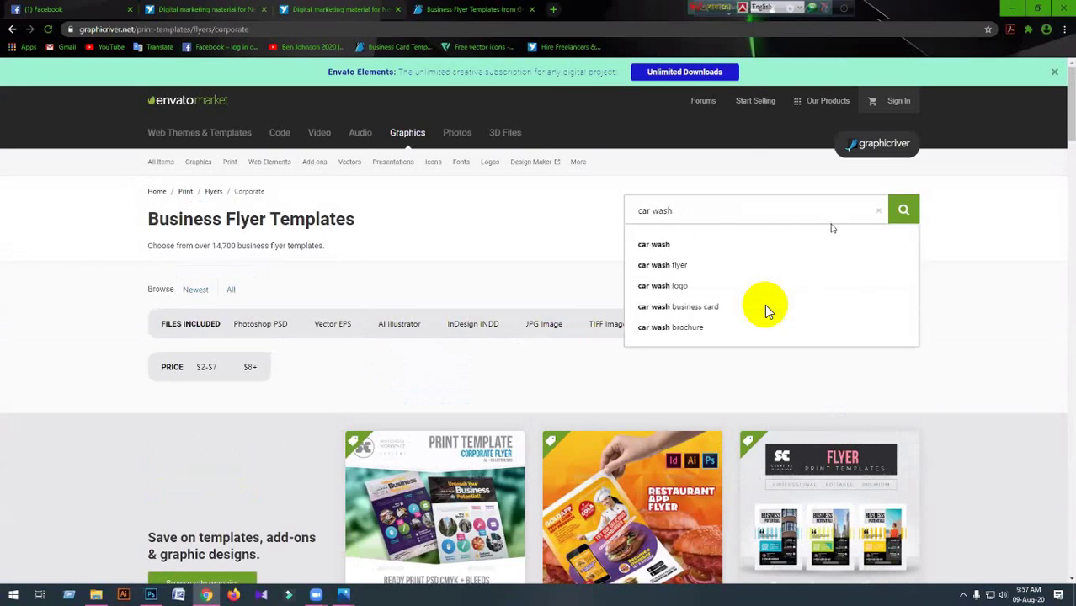
key(Down)
key(Down)
key(Return)
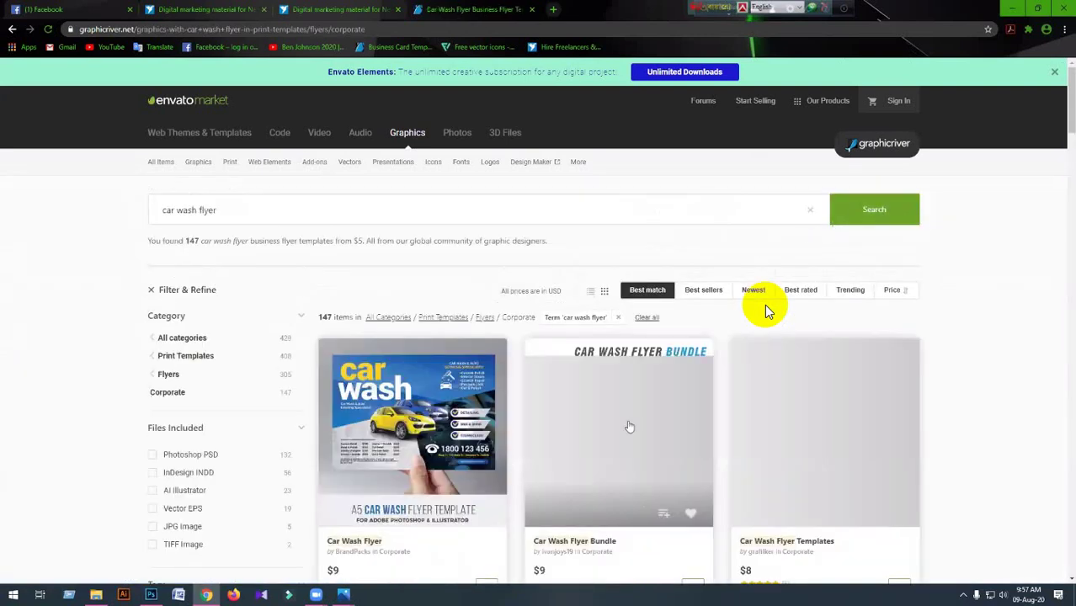
scroll(766, 311, down, 1)
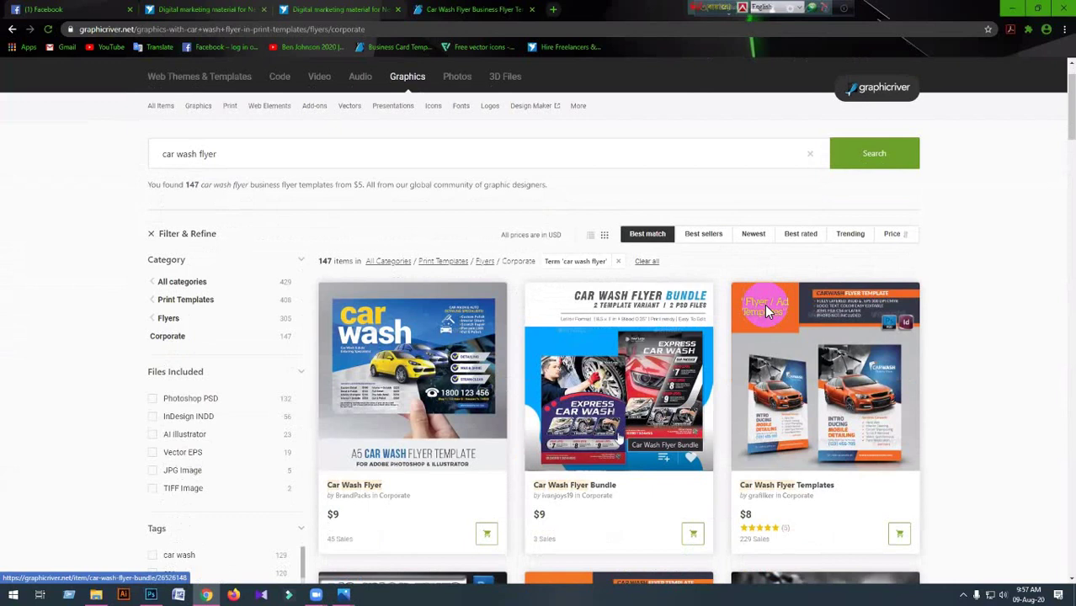
scroll(766, 312, down, 1)
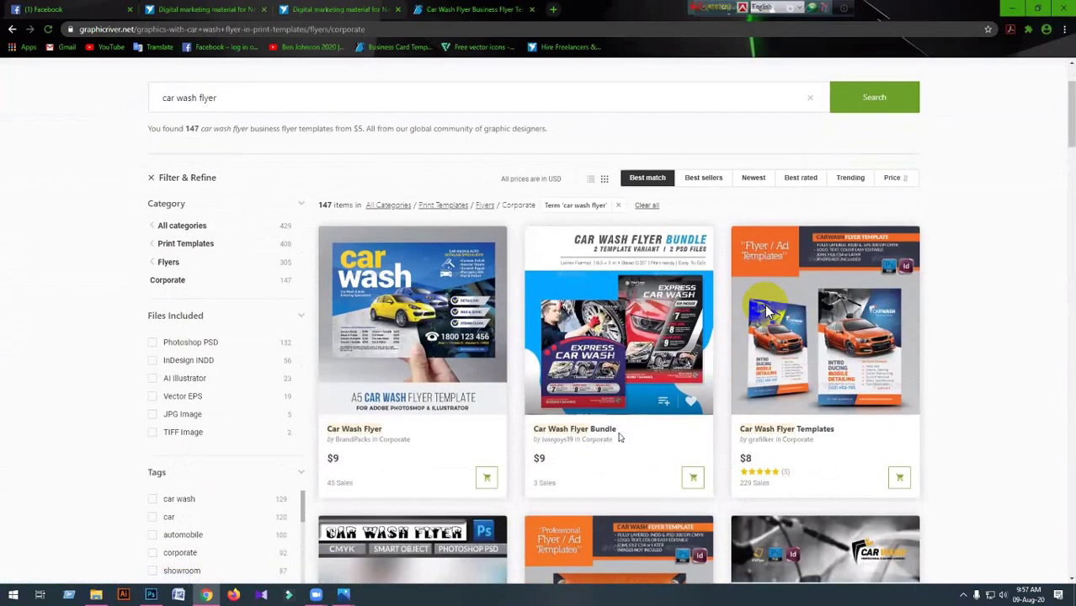
scroll(766, 312, down, 1)
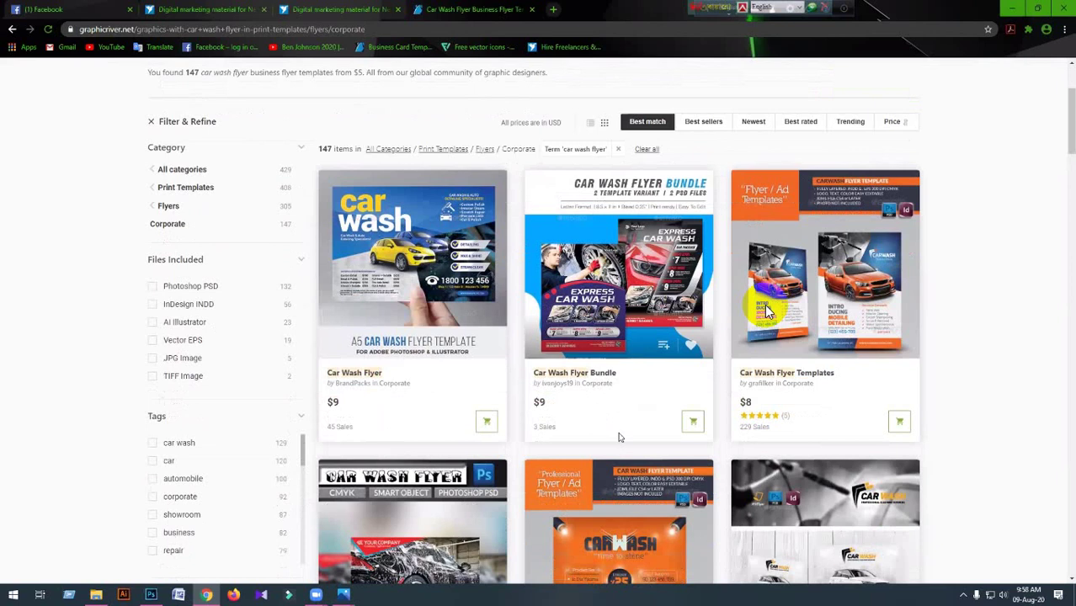
scroll(766, 311, down, 3)
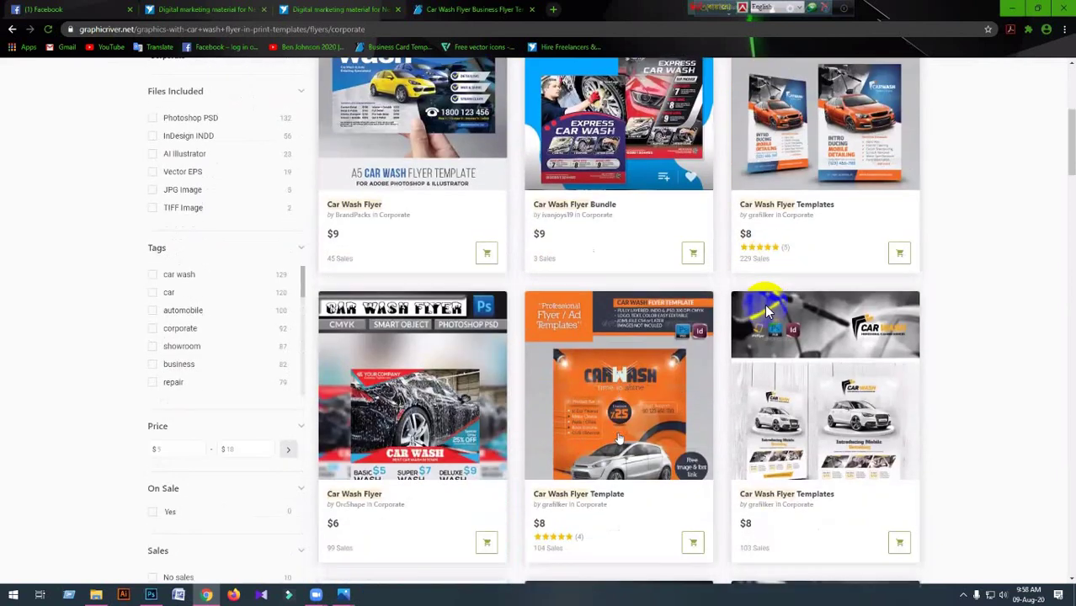
scroll(766, 311, up, 6)
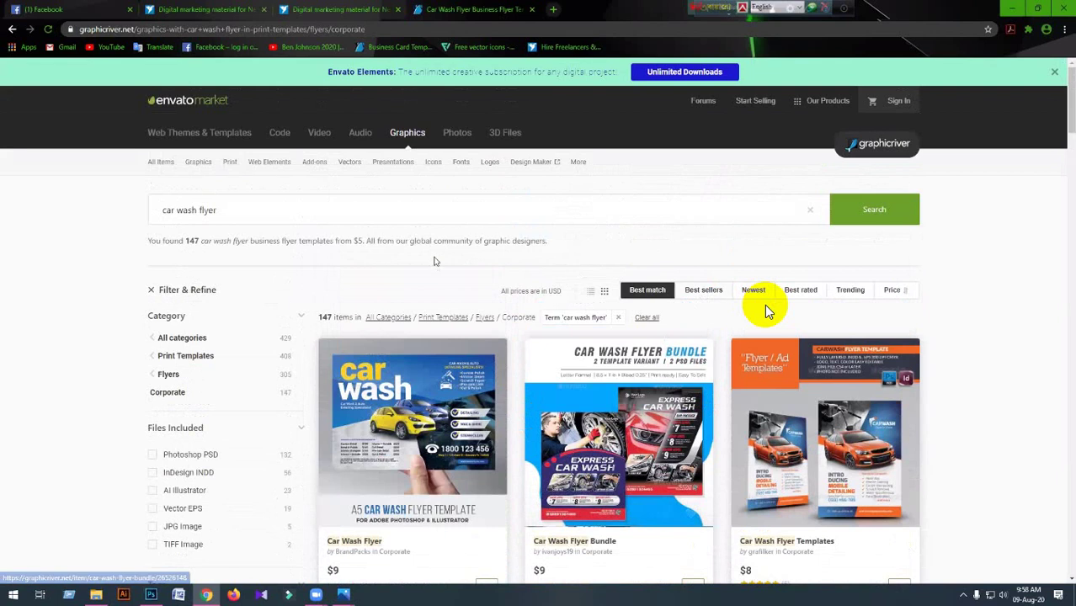
Browse the remaining car wash results and select the query words after 'car' for replacement.
click(222, 207)
key(ctrl+shift+Left)
key(ctrl+shift+Left)
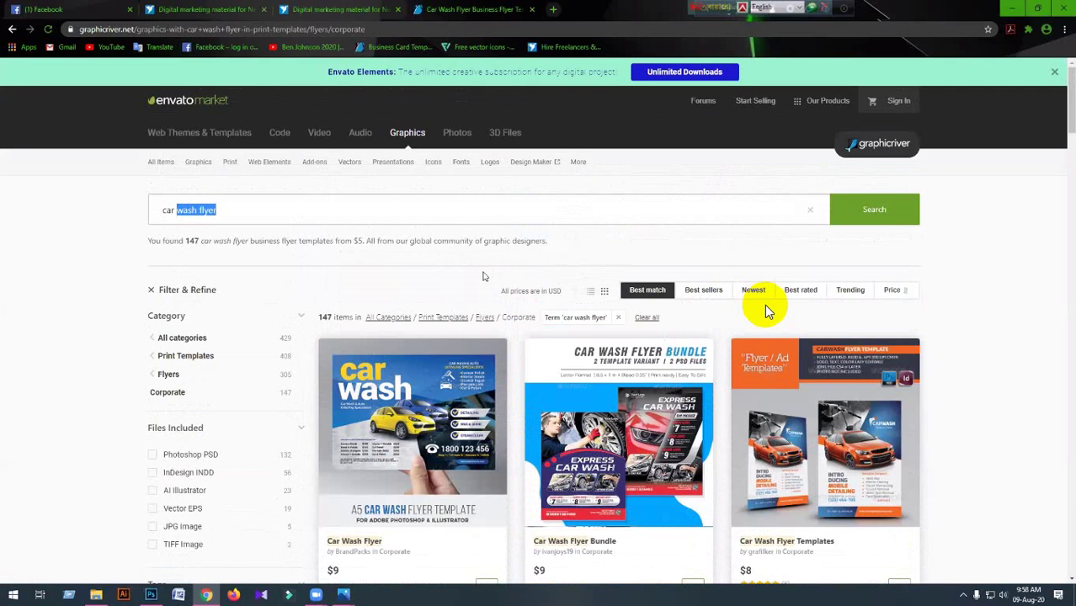
scroll(766, 312, down, 2)
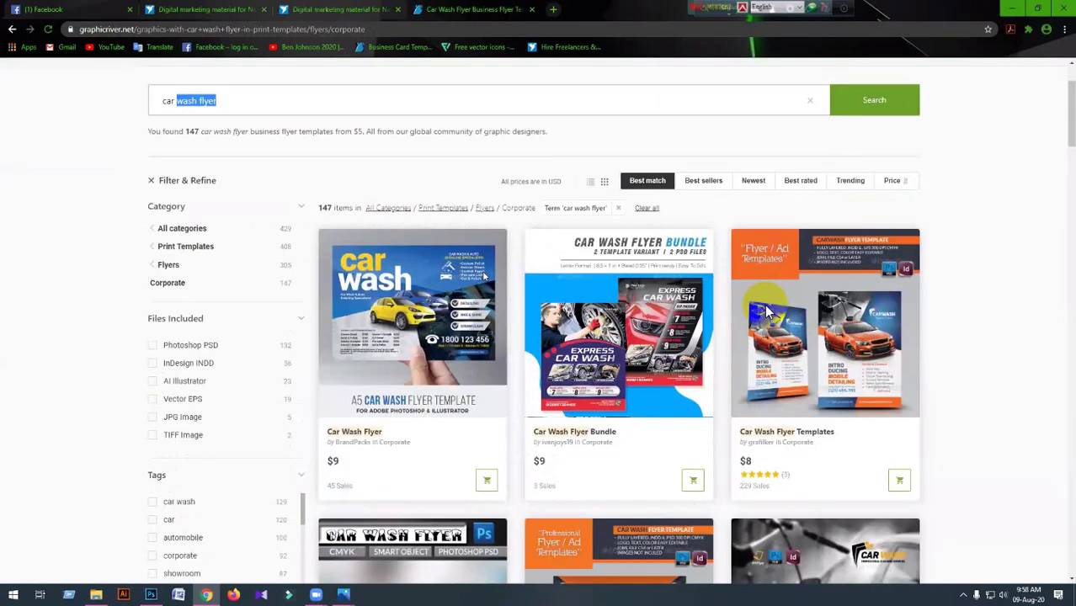
scroll(765, 309, down, 1)
scroll(766, 312, down, 2)
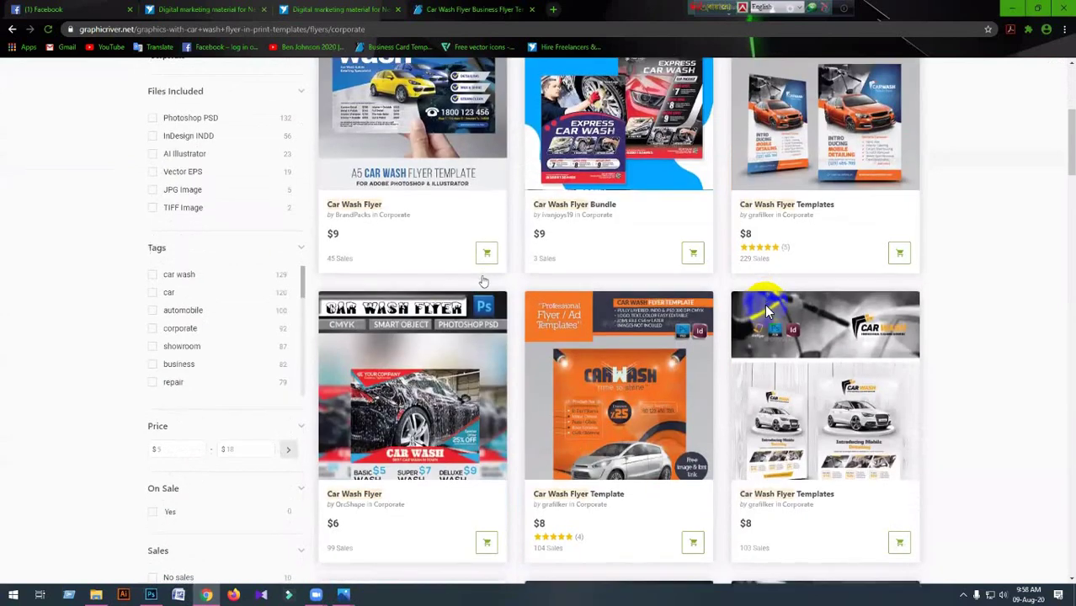
scroll(766, 312, down, 2)
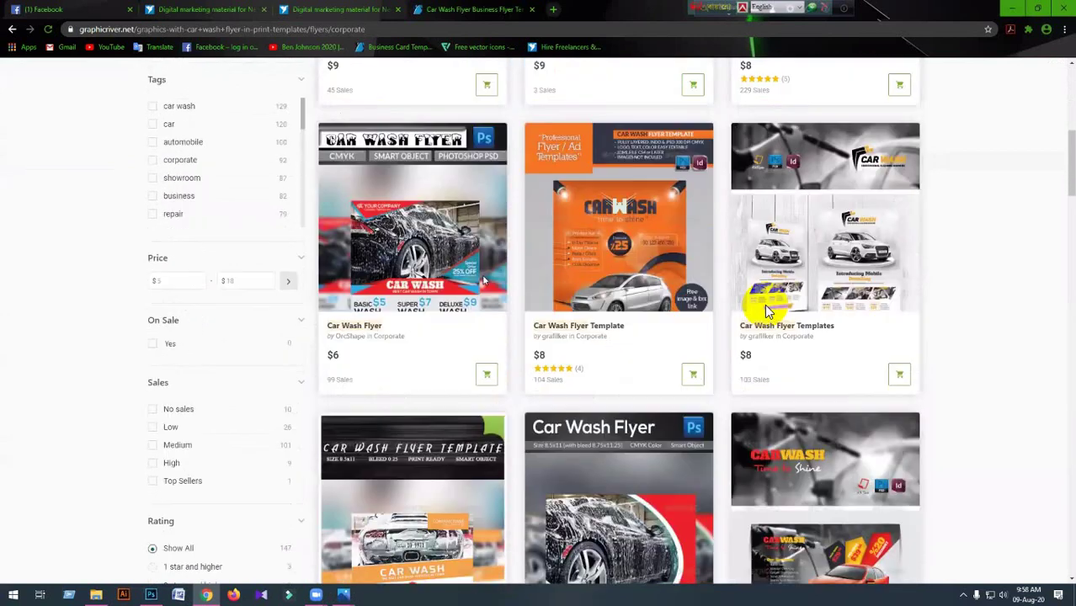
scroll(766, 312, down, 3)
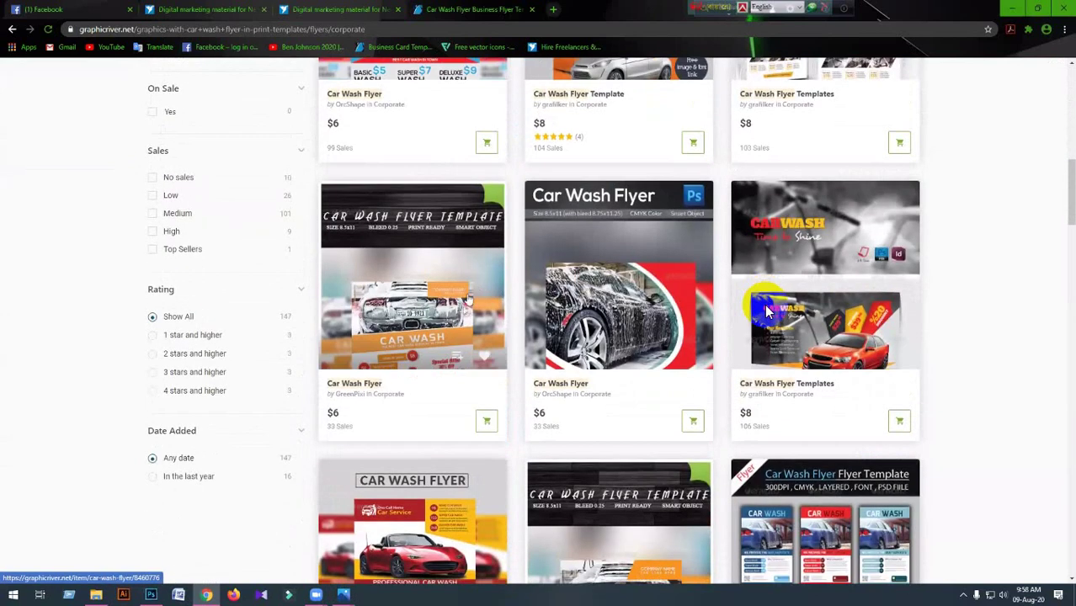
scroll(766, 312, down, 2)
scroll(766, 312, down, 1)
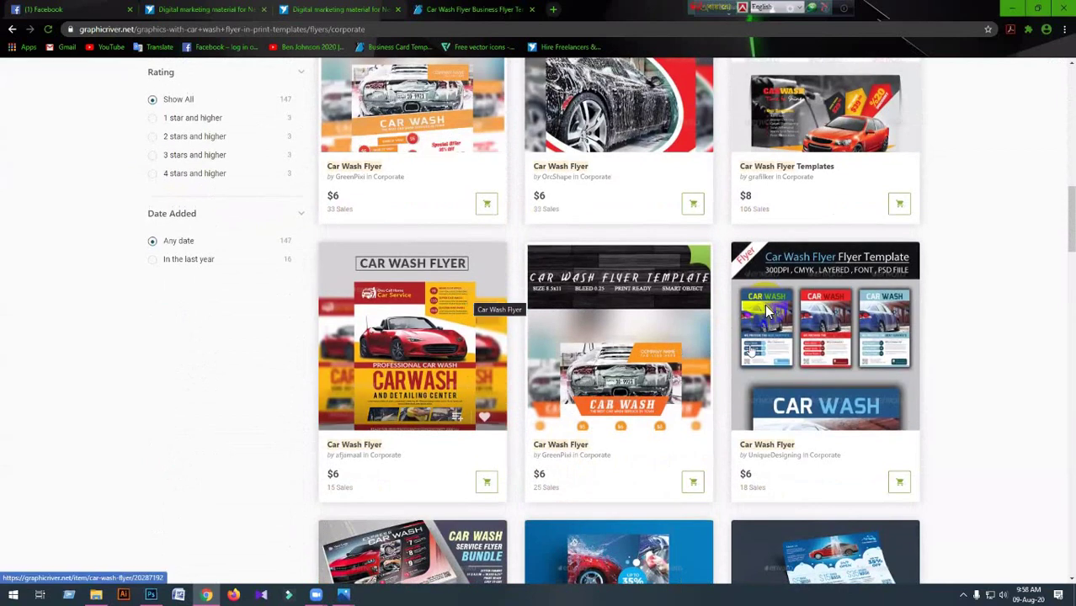
scroll(766, 312, down, 1)
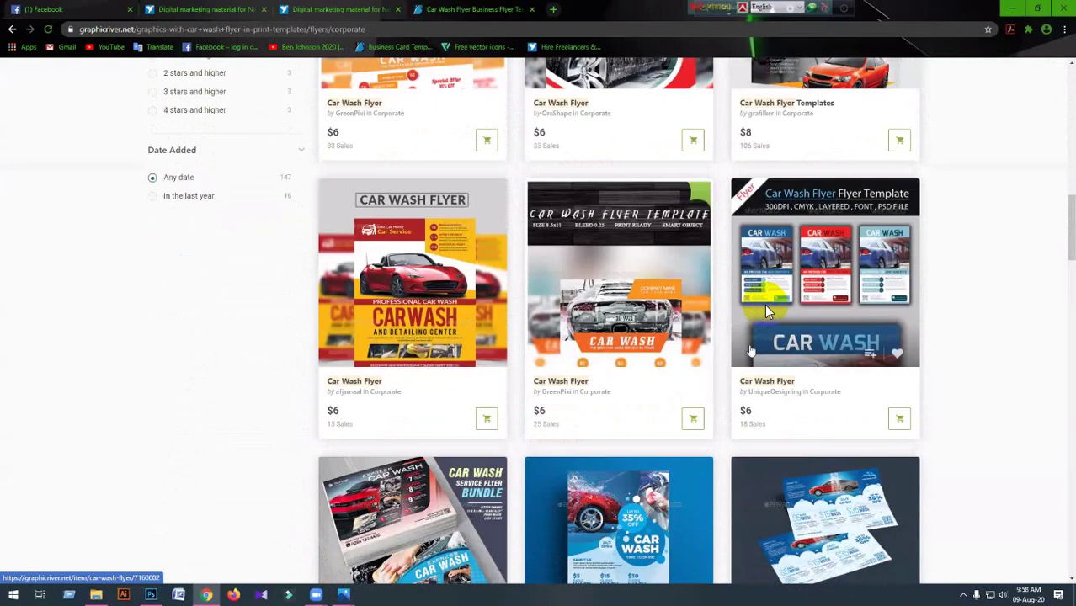
scroll(766, 310, down, 3)
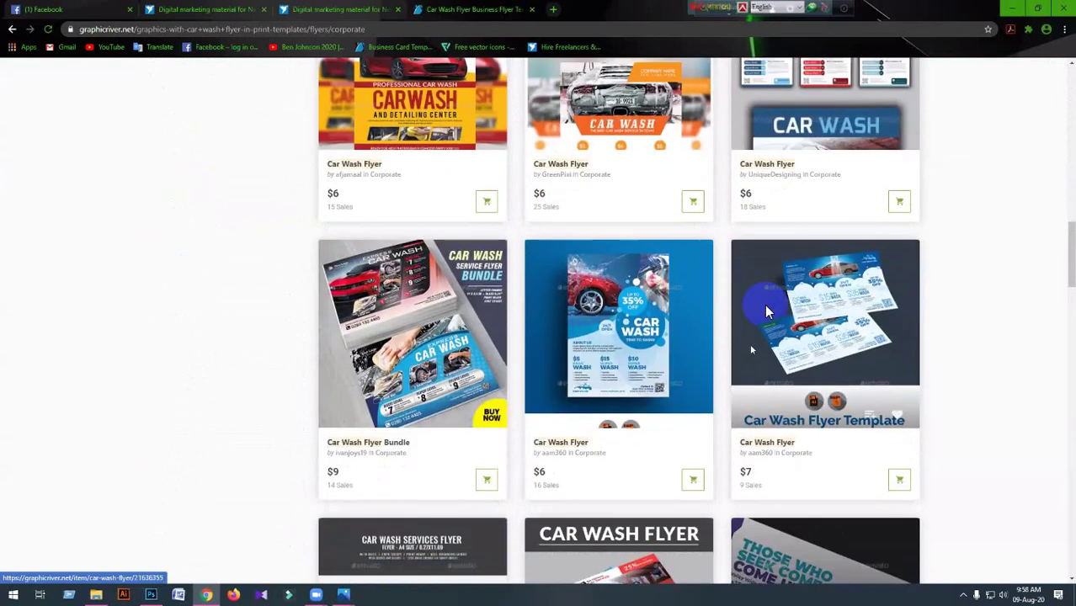
scroll(766, 312, down, 3)
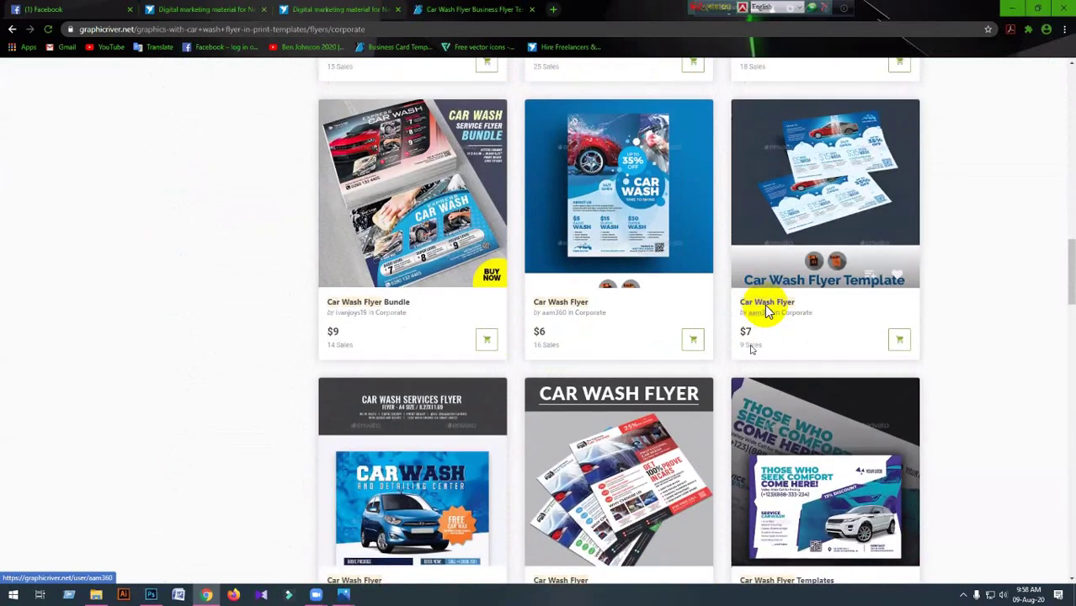
scroll(766, 312, down, 3)
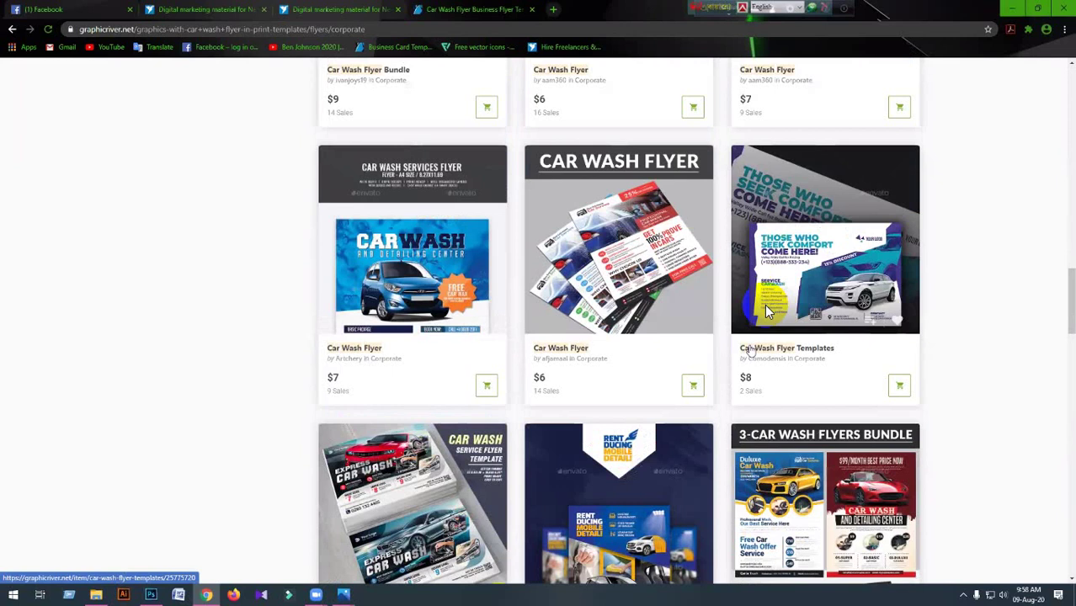
scroll(766, 309, down, 7)
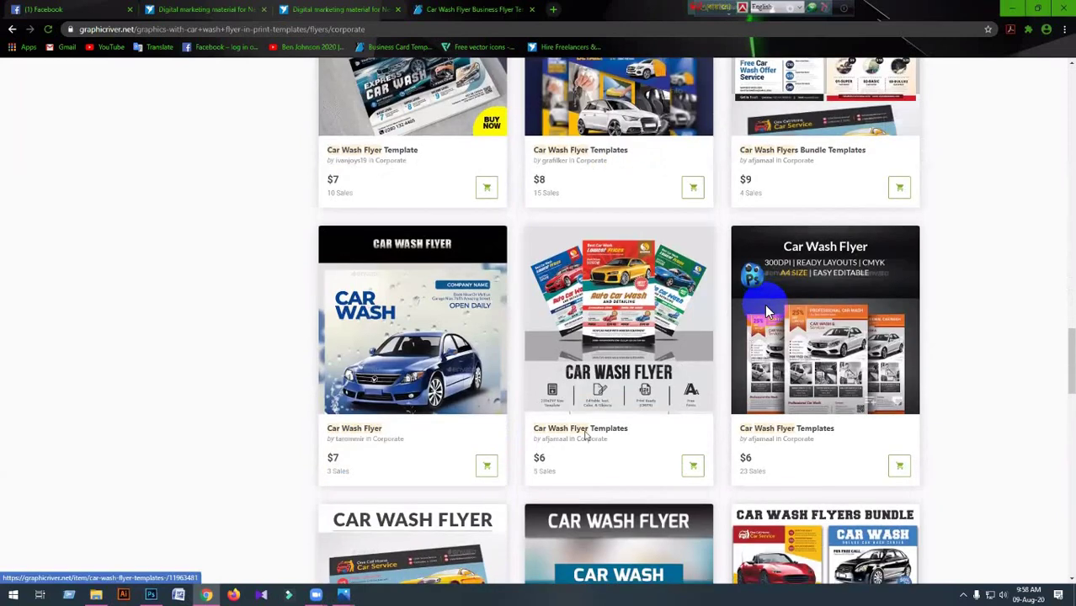
scroll(767, 311, down, 2)
scroll(766, 311, down, 2)
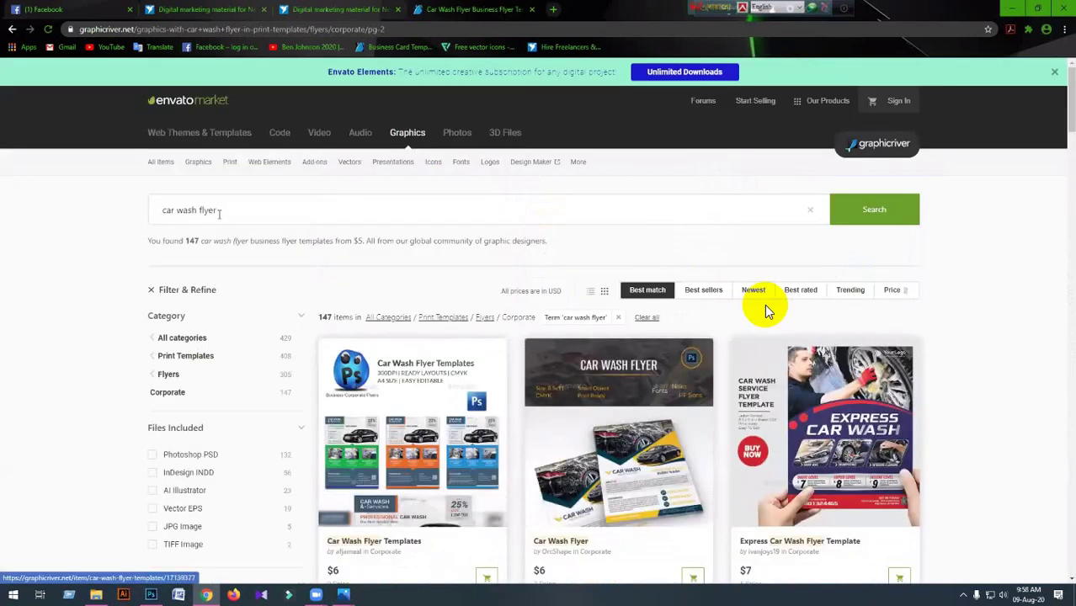
drag(217, 211, 175, 216)
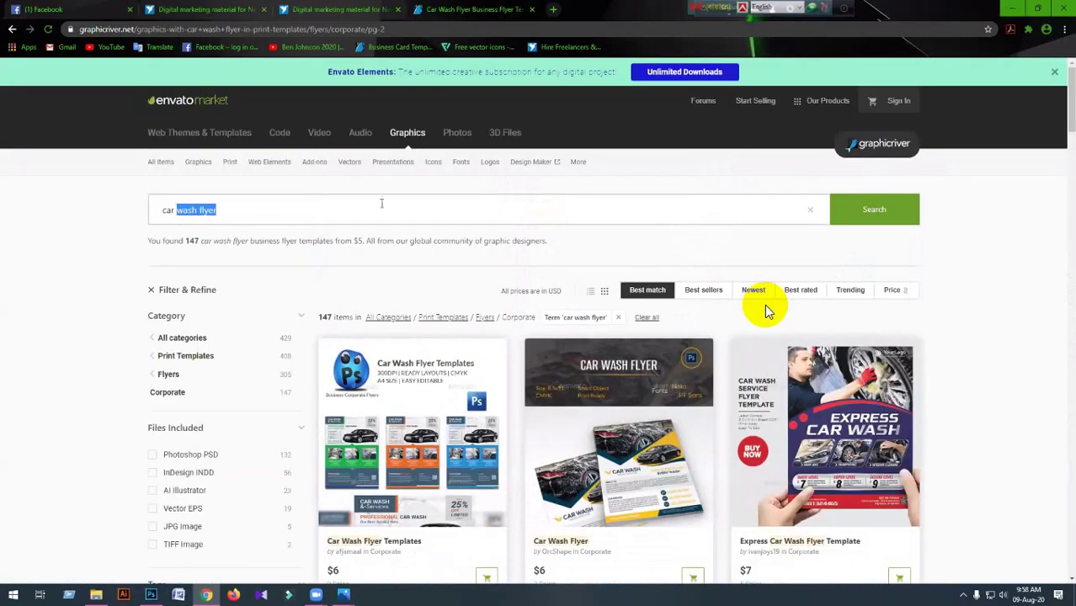
Search for 'car servicing' flyer templates, bringing up 263 corporate results.
text(servicing)
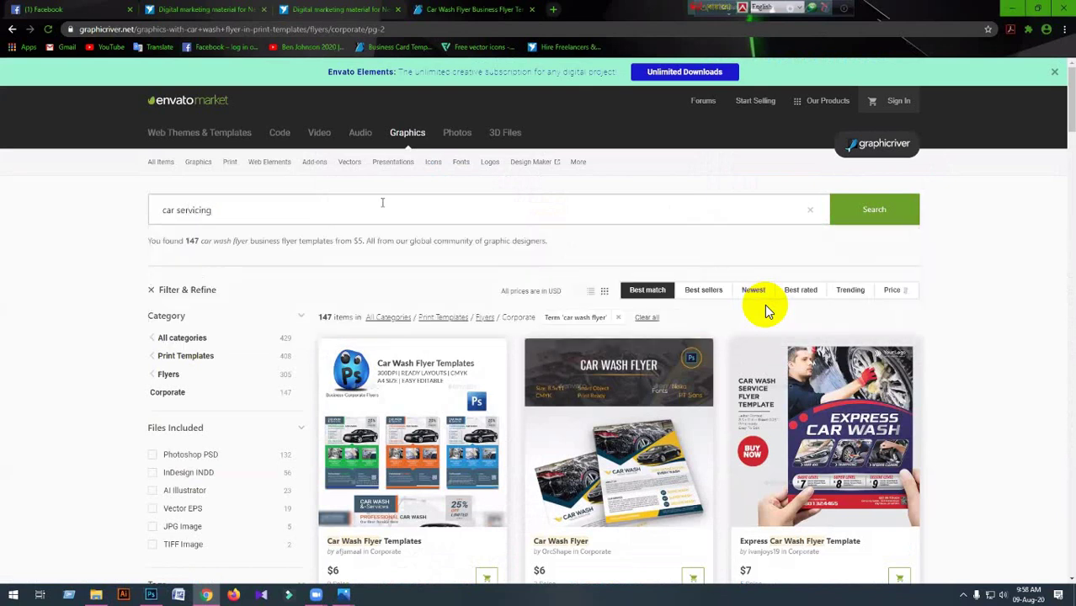
key(Return)
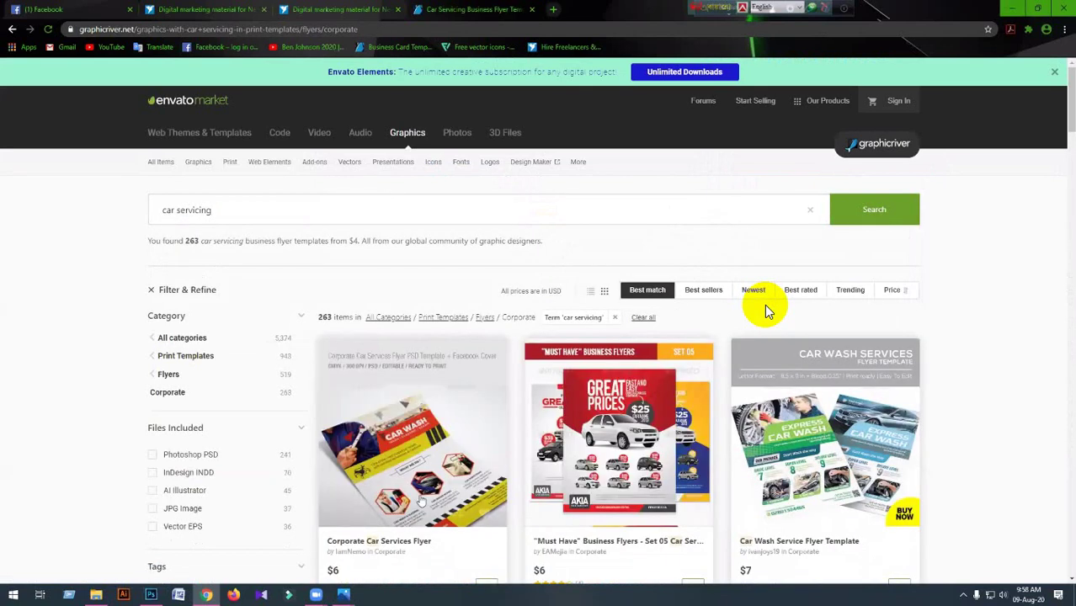
scroll(766, 312, down, 3)
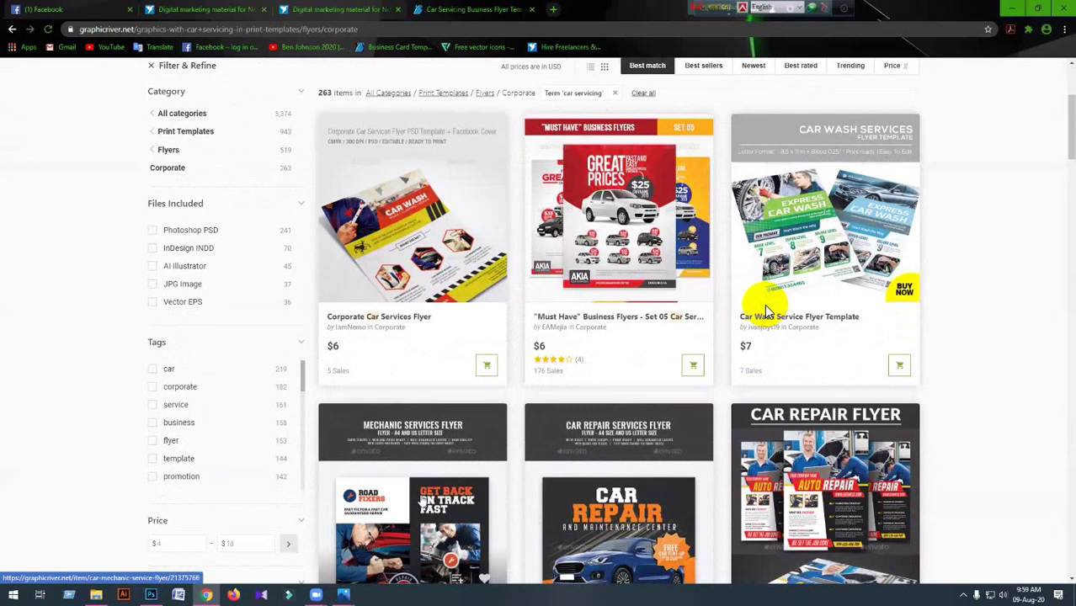
scroll(767, 311, down, 1)
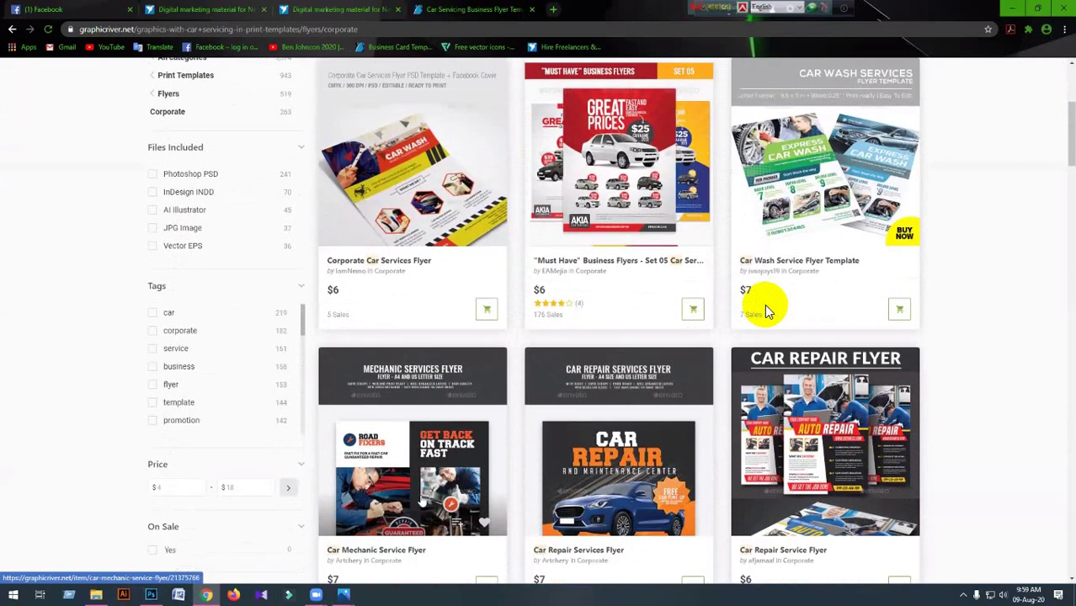
scroll(766, 312, down, 1)
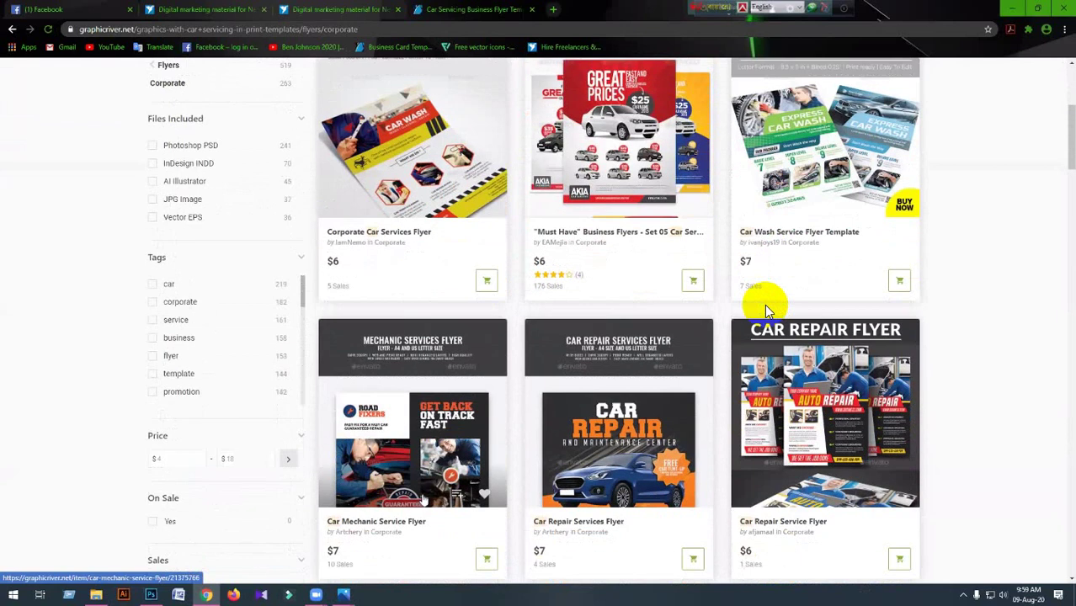
scroll(766, 312, down, 1)
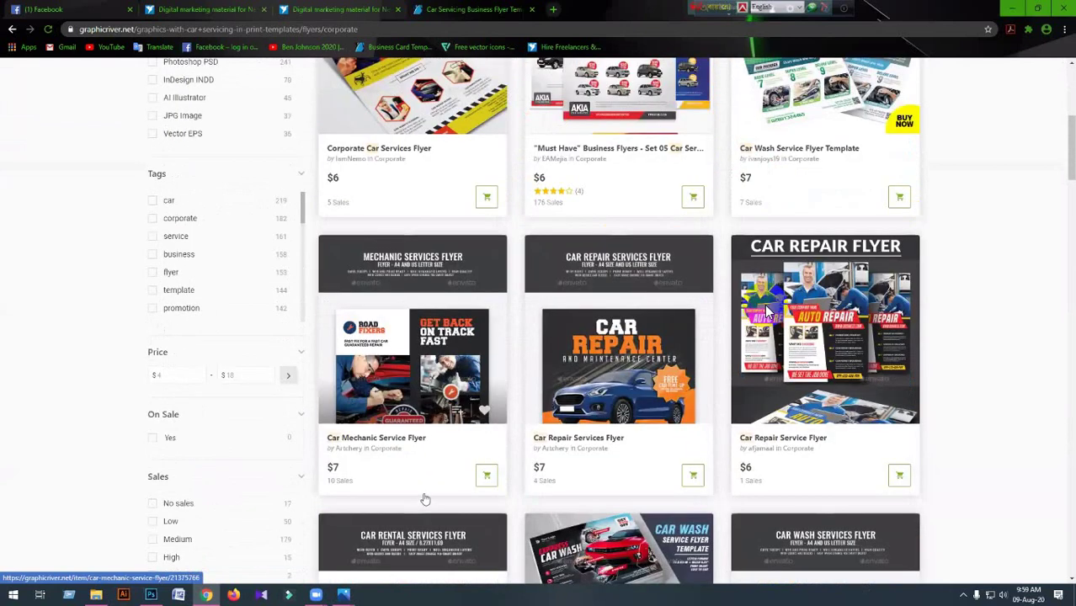
Scroll through the rest of the first results page and go to page 2.
scroll(767, 312, down, 8)
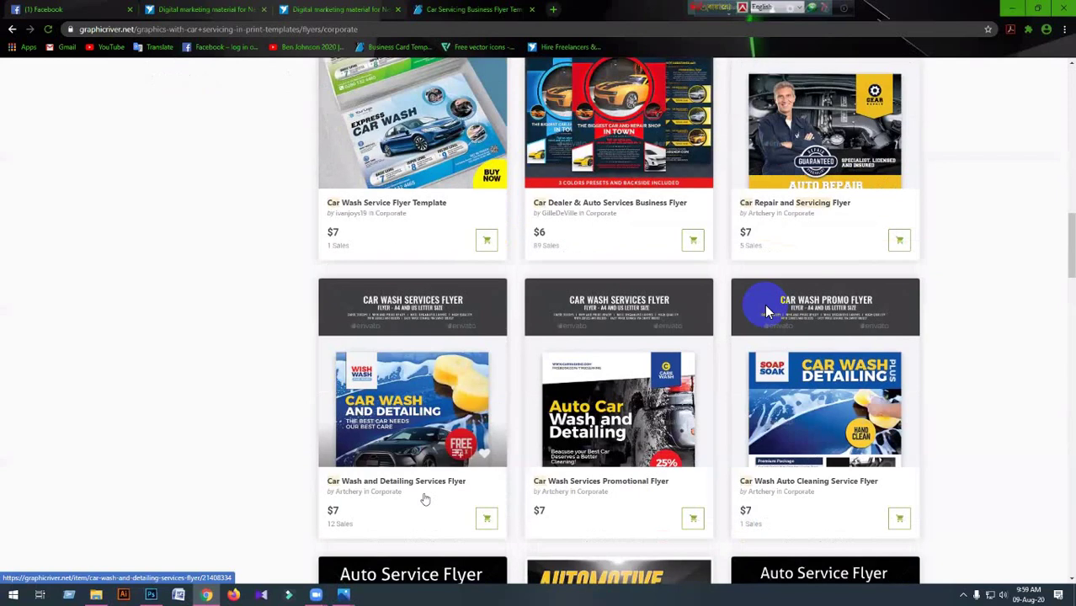
scroll(766, 311, down, 2)
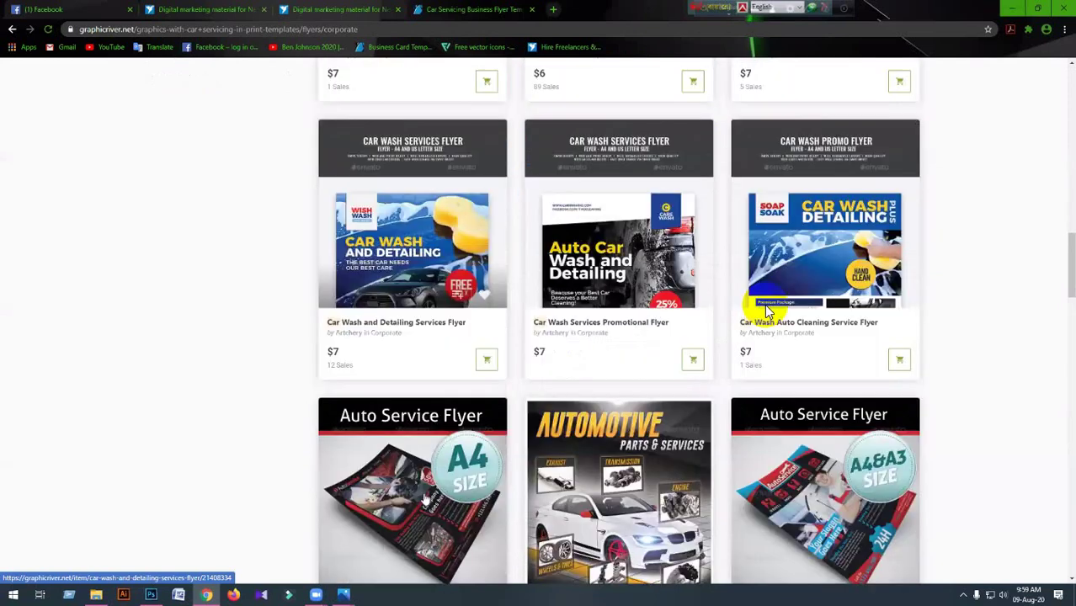
scroll(766, 311, down, 1)
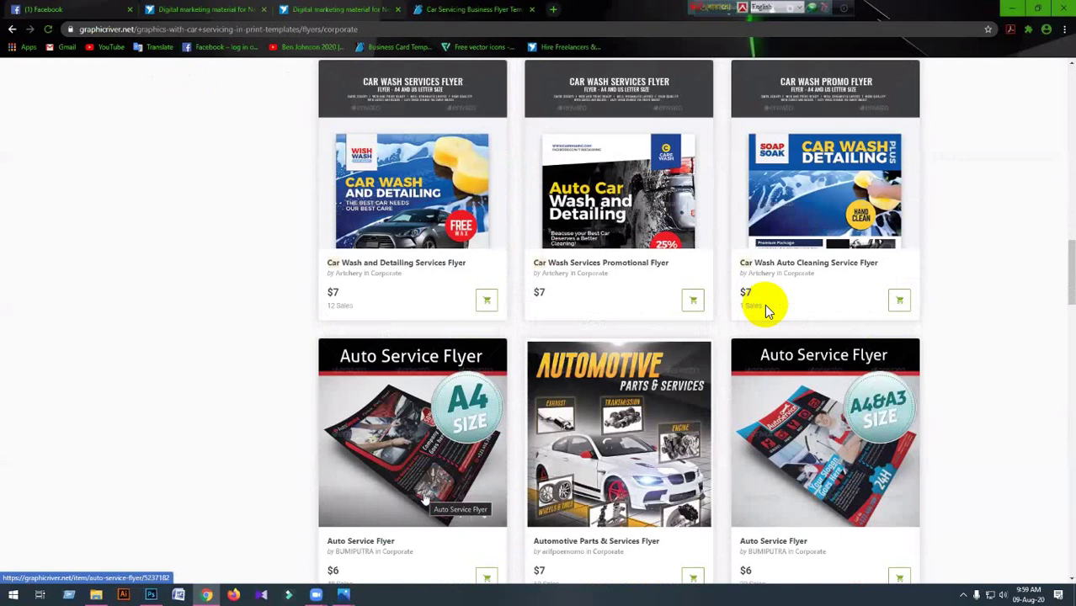
scroll(767, 312, down, 2)
scroll(767, 311, down, 1)
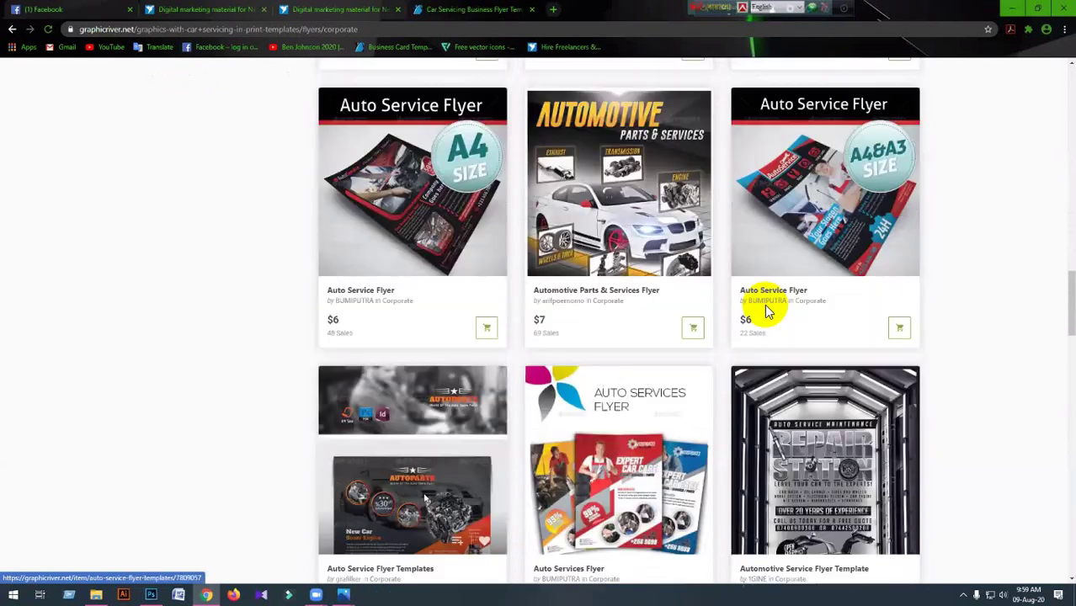
scroll(766, 311, down, 1)
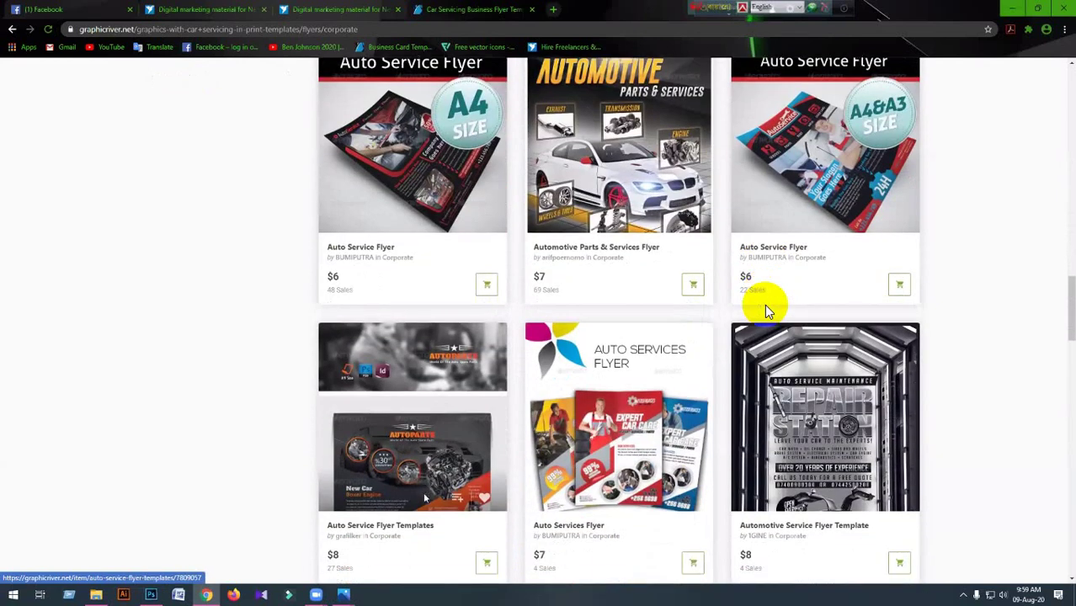
scroll(766, 312, down, 4)
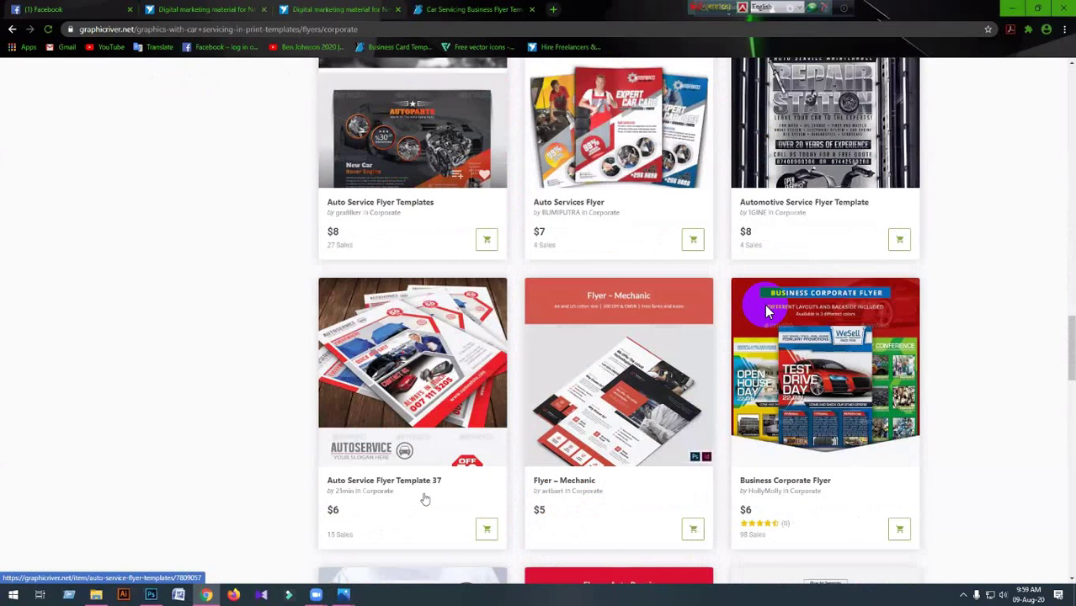
scroll(426, 500, down, 2)
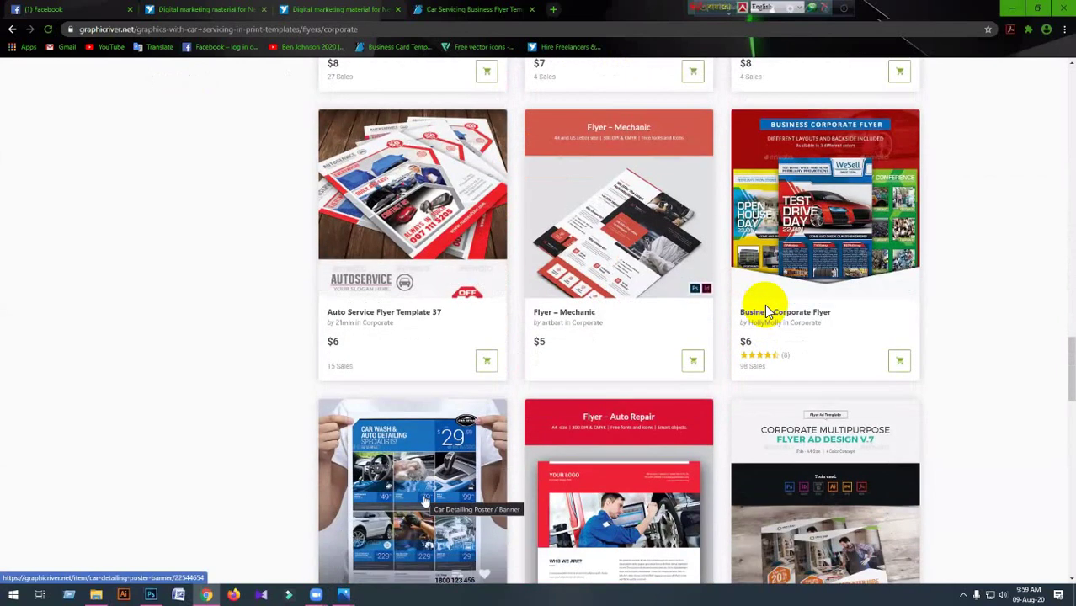
scroll(425, 499, down, 1)
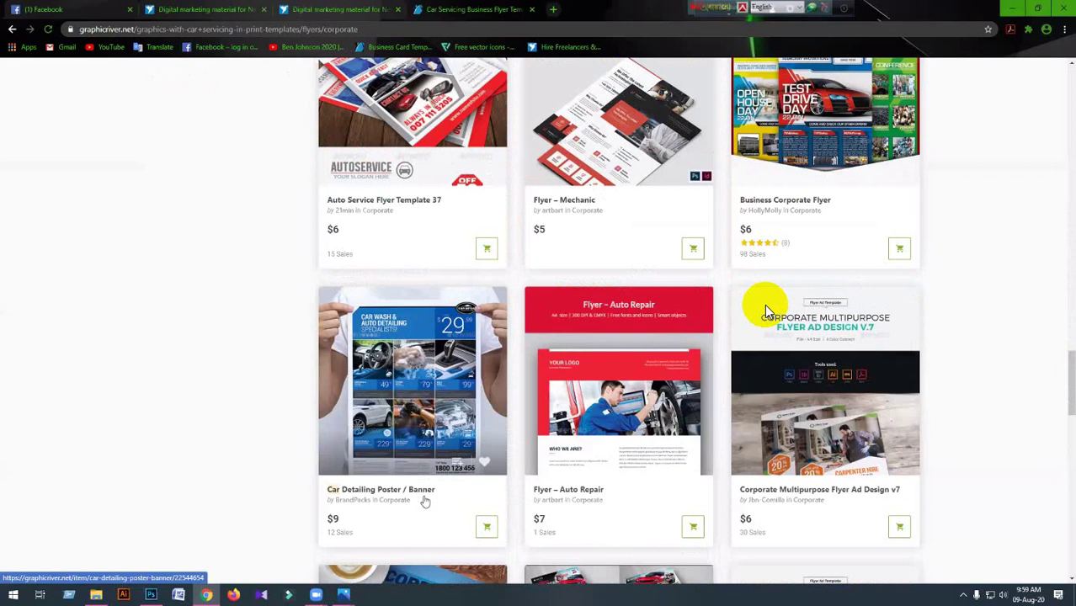
scroll(425, 501, down, 2)
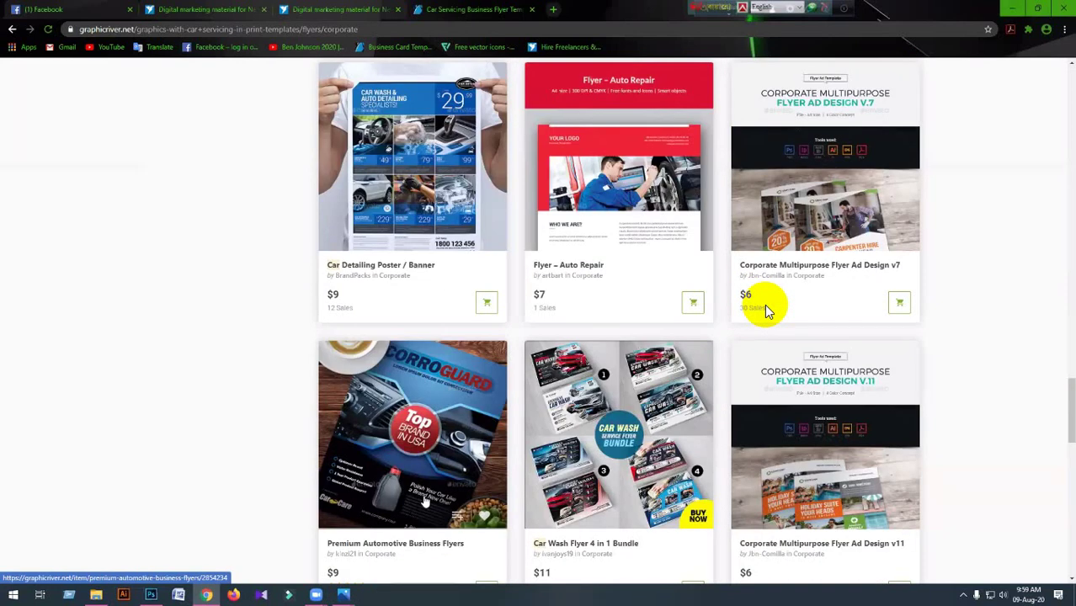
scroll(551, 318, down, 3)
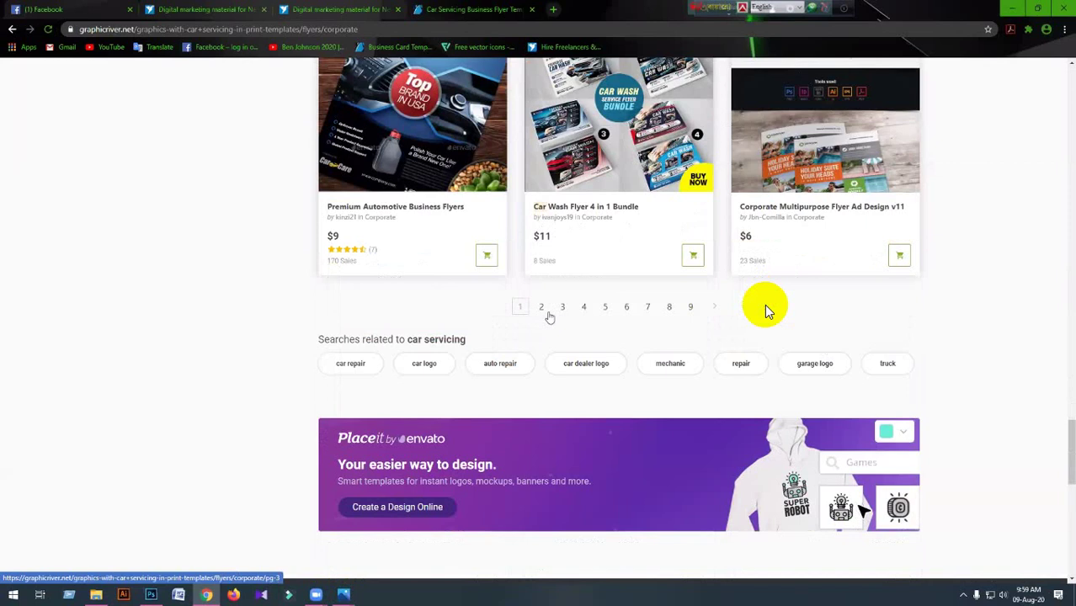
click(548, 316)
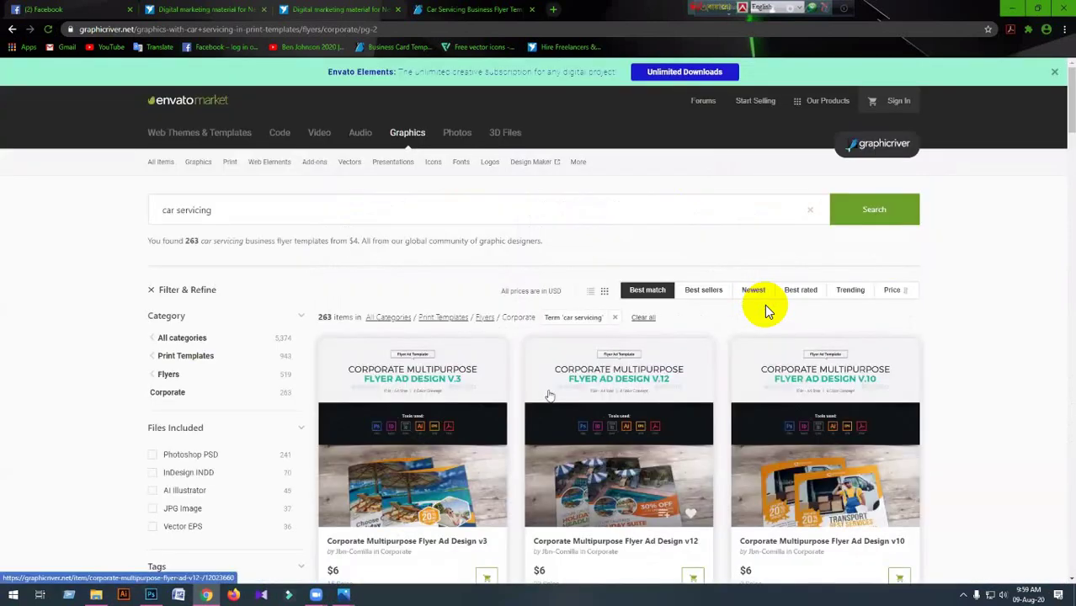
Scroll through page 2 of the car servicing flyers, then switch to the Facebook tab.
scroll(766, 311, down, 1)
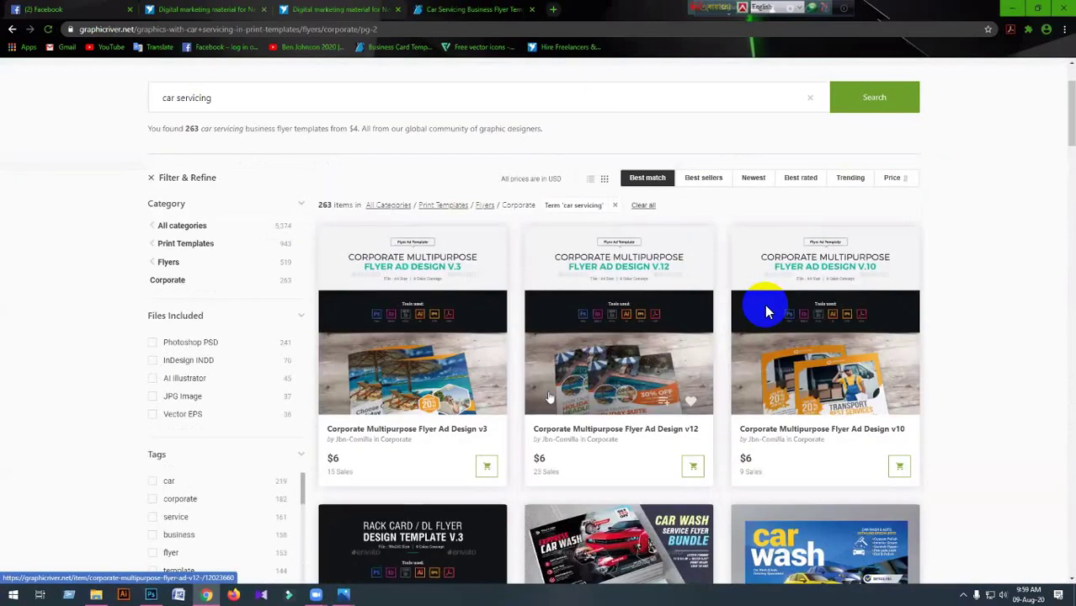
scroll(767, 312, down, 2)
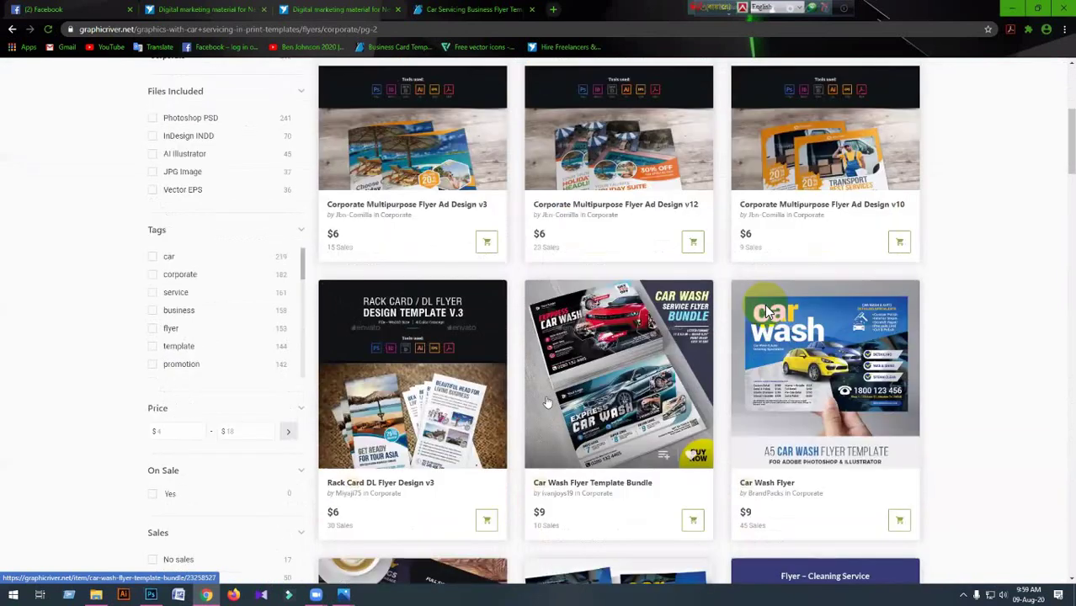
scroll(766, 311, down, 2)
scroll(766, 311, down, 4)
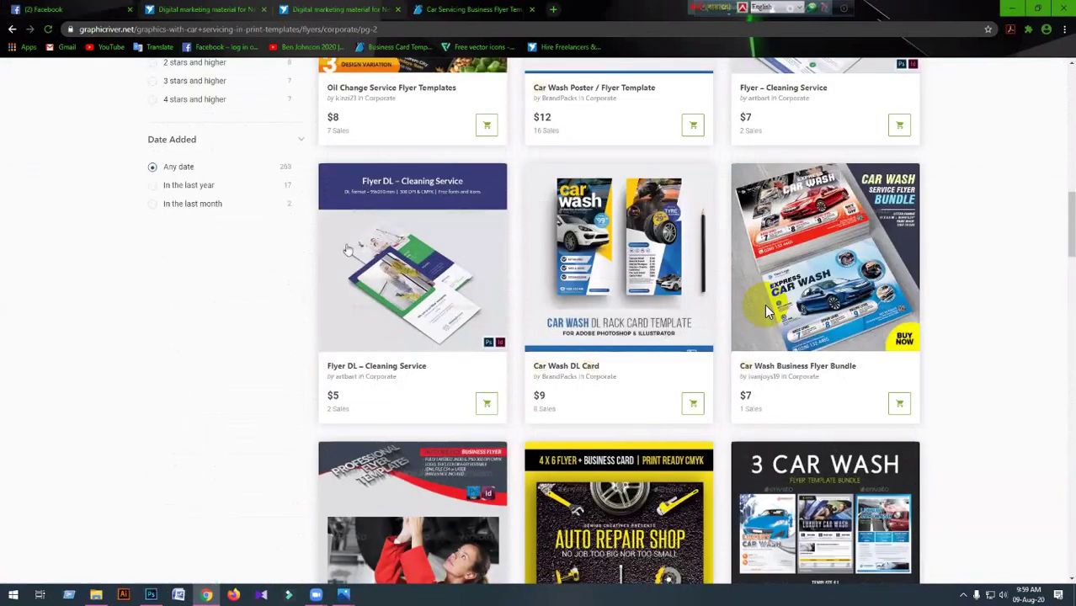
key(ctrl+1)
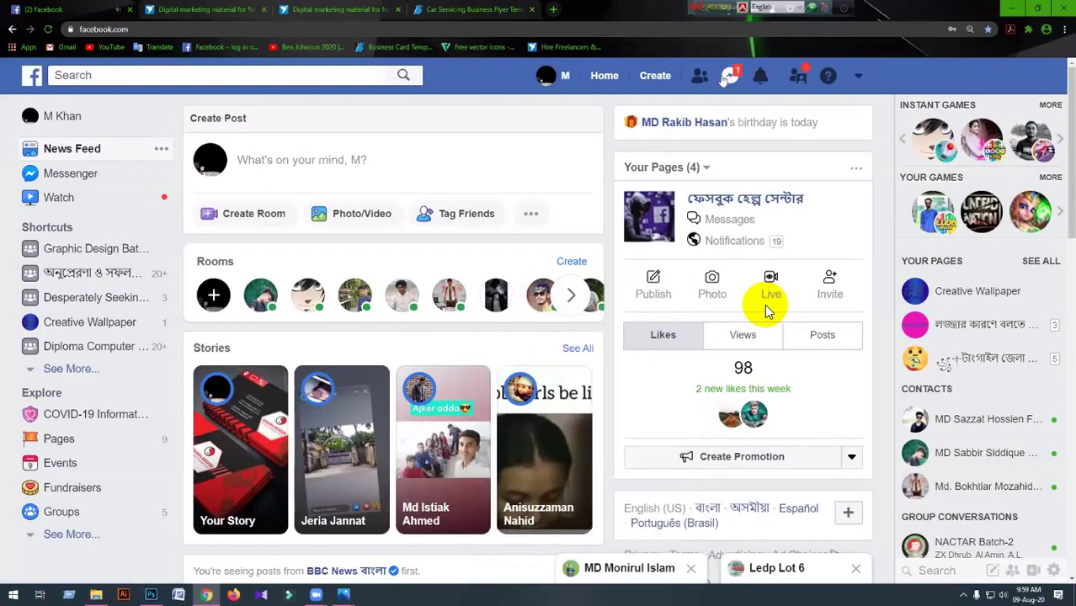
Glance at the recent Messenger chats, close them, and switch to the Freelancer entries tab.
click(722, 81)
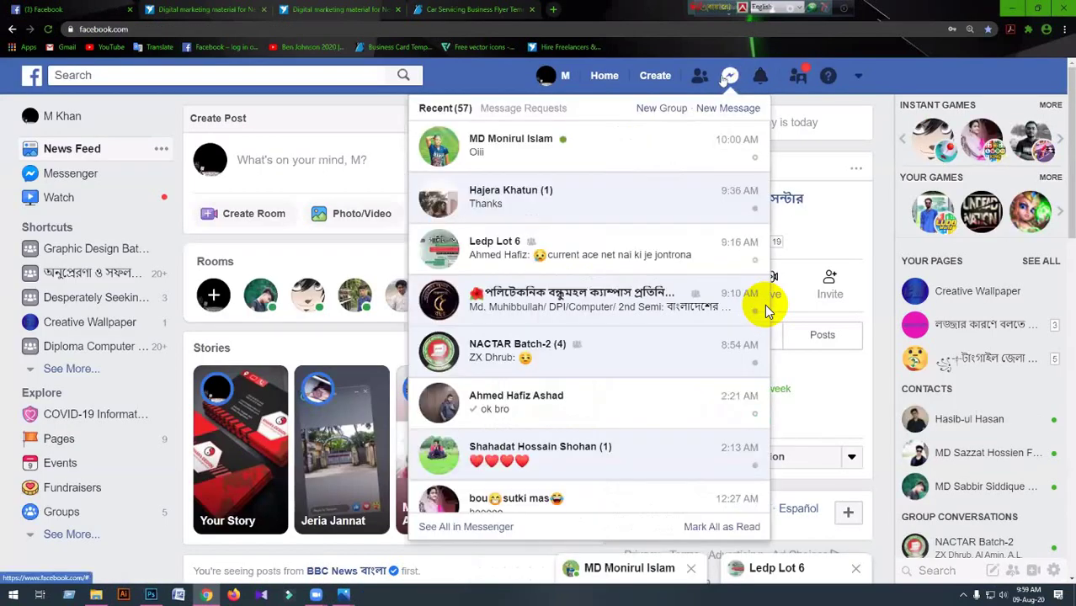
click(397, 297)
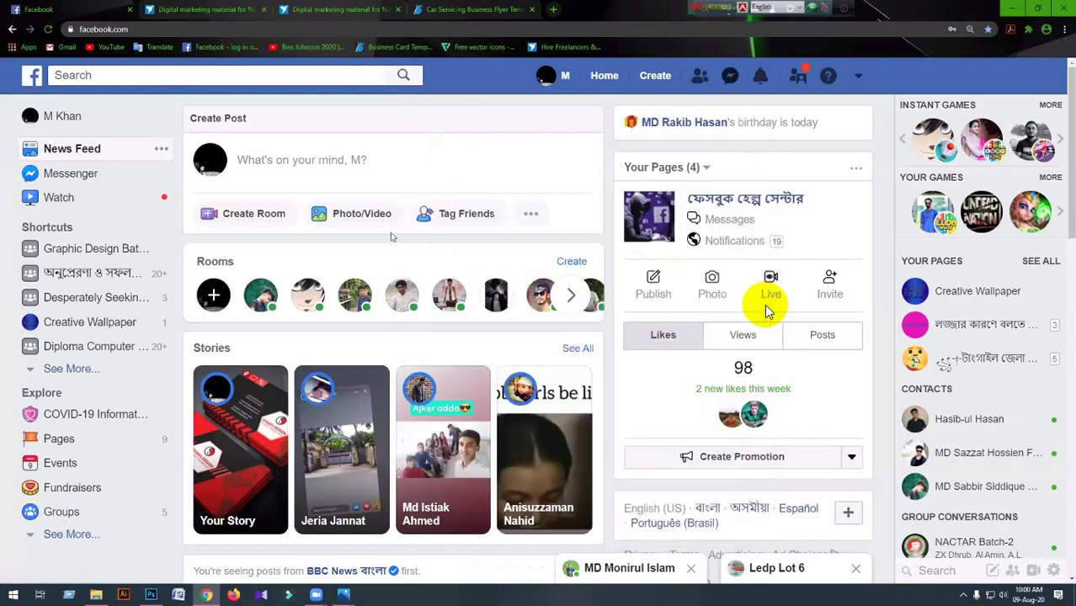
key(ctrl+Tab)
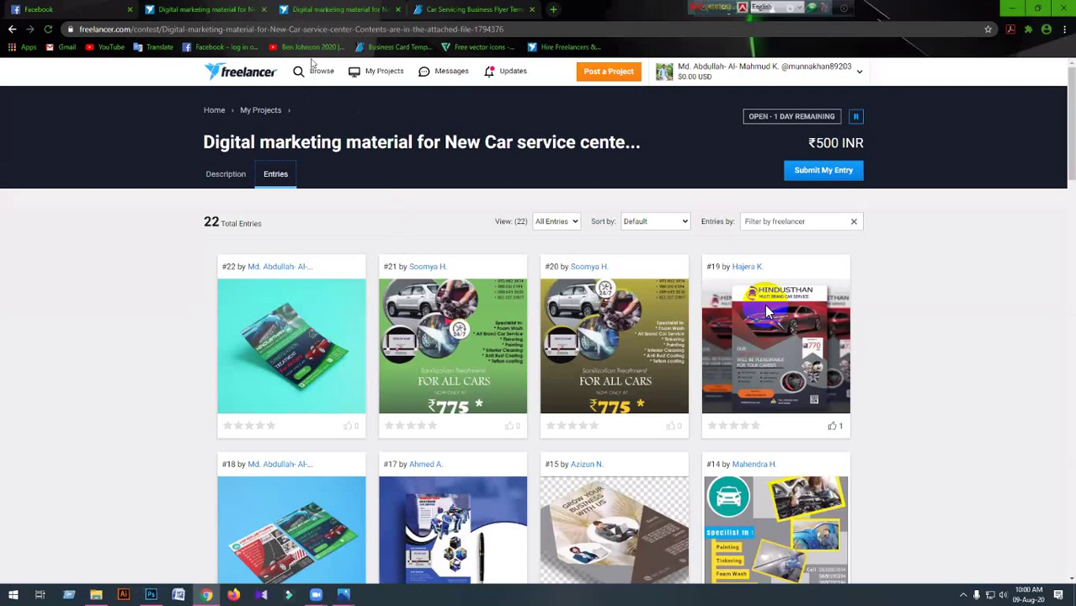
Go back from the contest entries to the search listing of 1,112 graphic and flyer contests.
scroll(738, 156, down, 1)
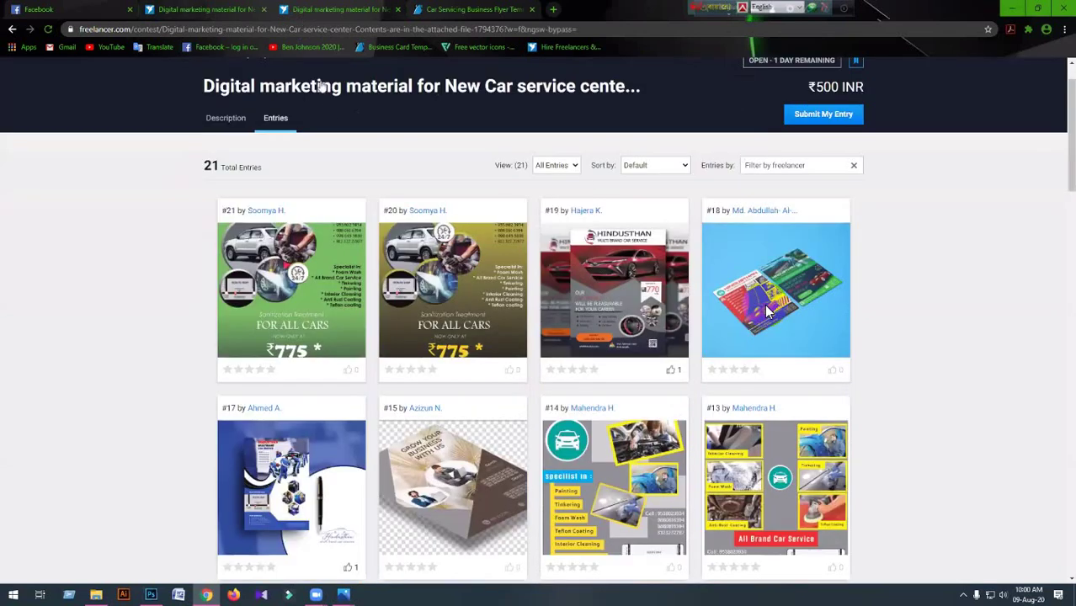
scroll(767, 312, up, 1)
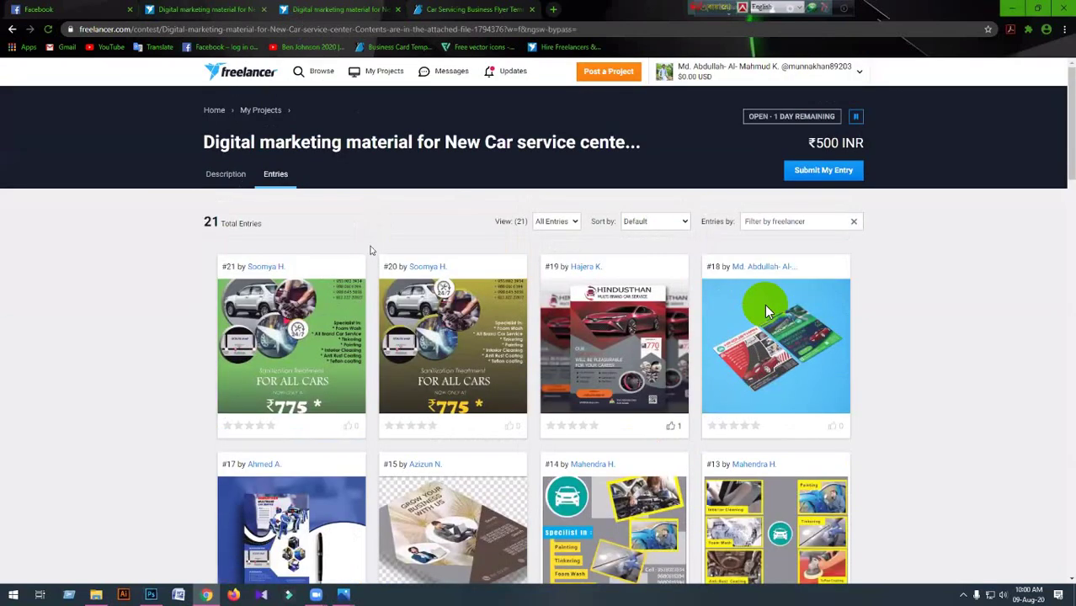
key(alt+Left)
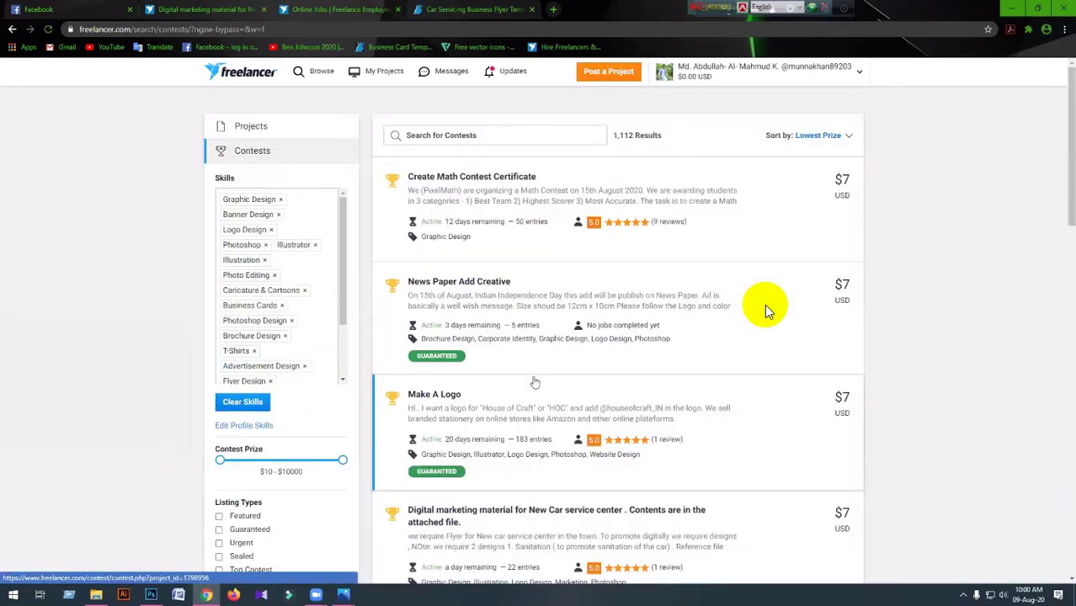
Open the ₹500 News Paper Add Creative contest from the search results.
scroll(764, 304, down, 1)
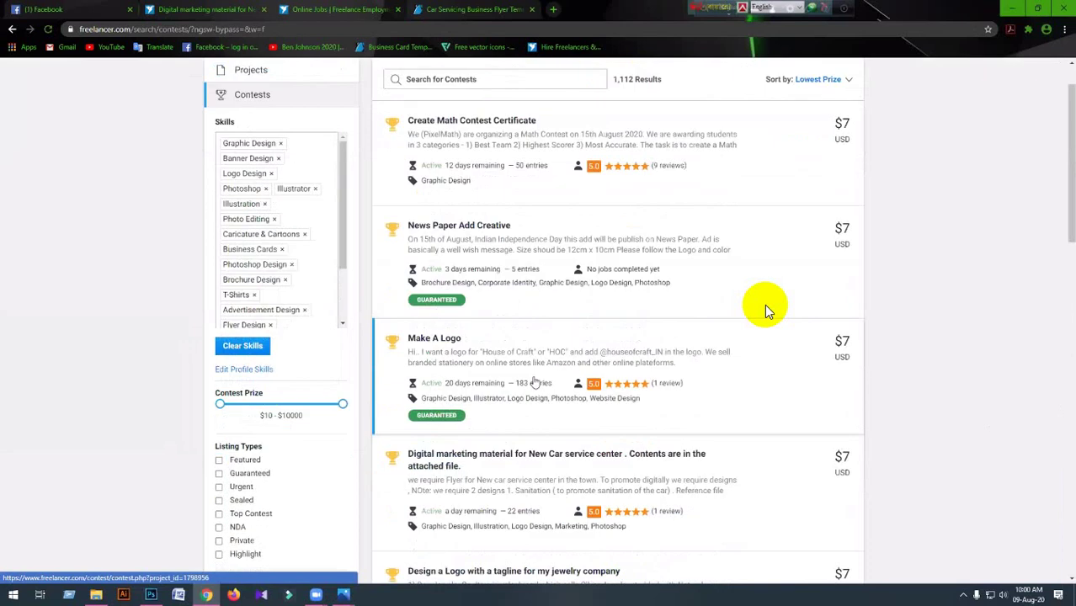
scroll(532, 382, up, 1)
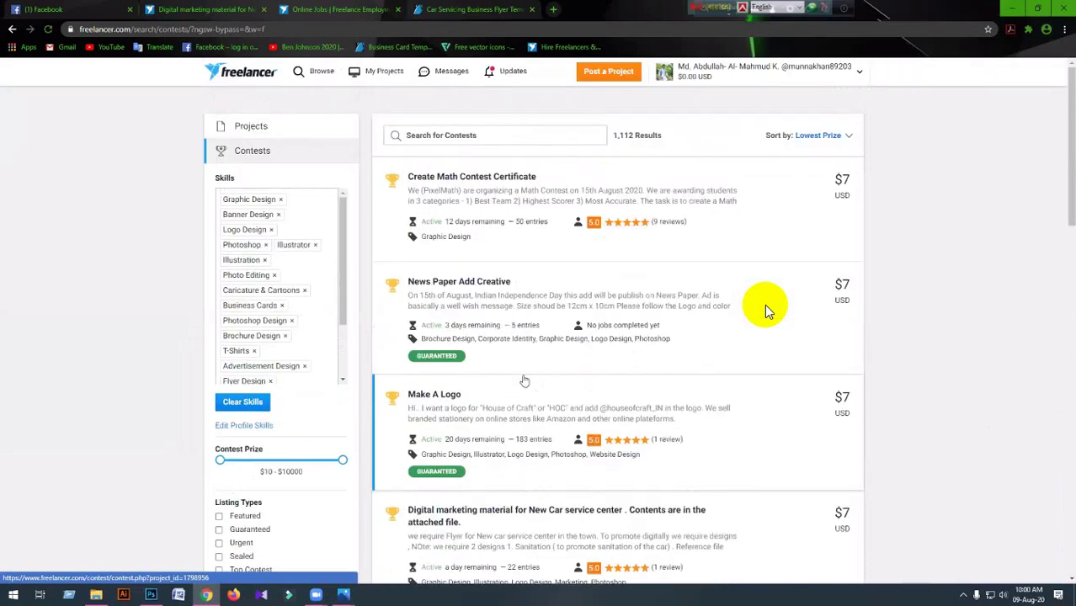
click(528, 328)
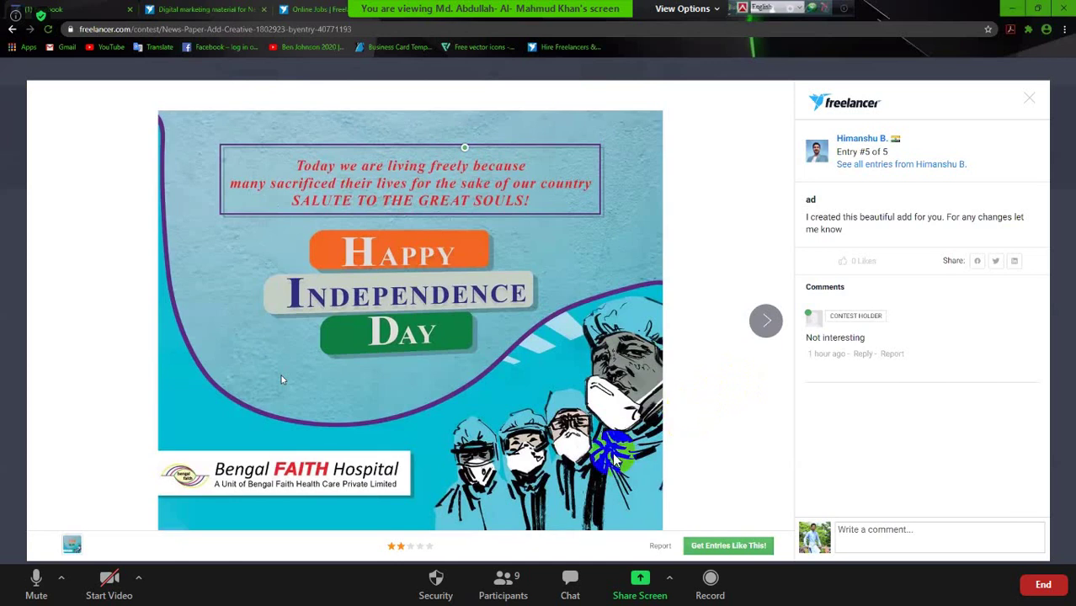
Bring up the Zoom meeting's Participants list.
click(517, 581)
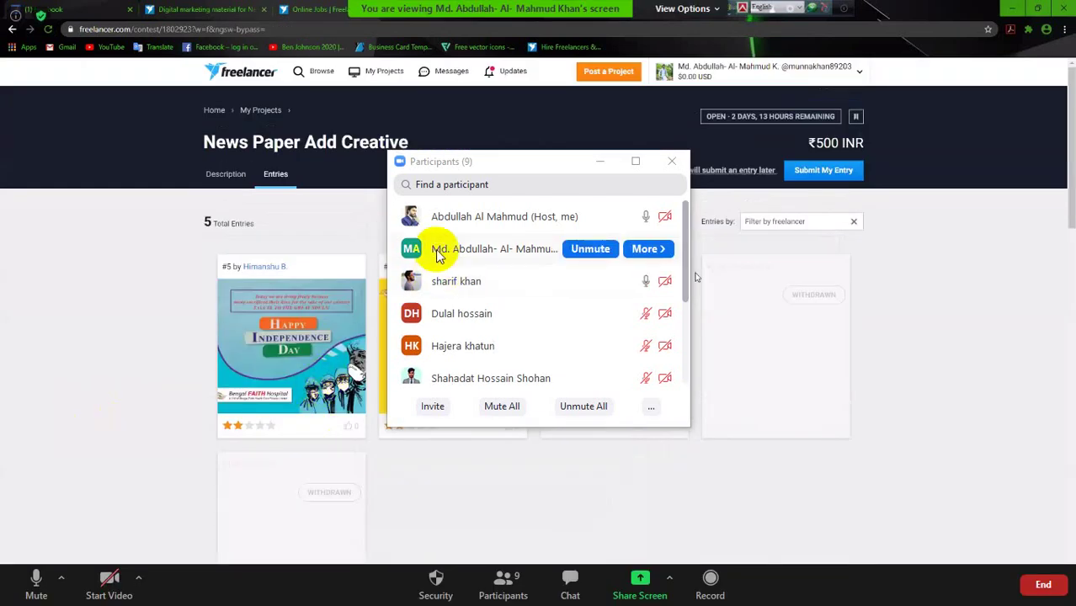
Move the Zoom Participants window to the right and stretch it taller to list 9 attendees.
drag(459, 171, 724, 177)
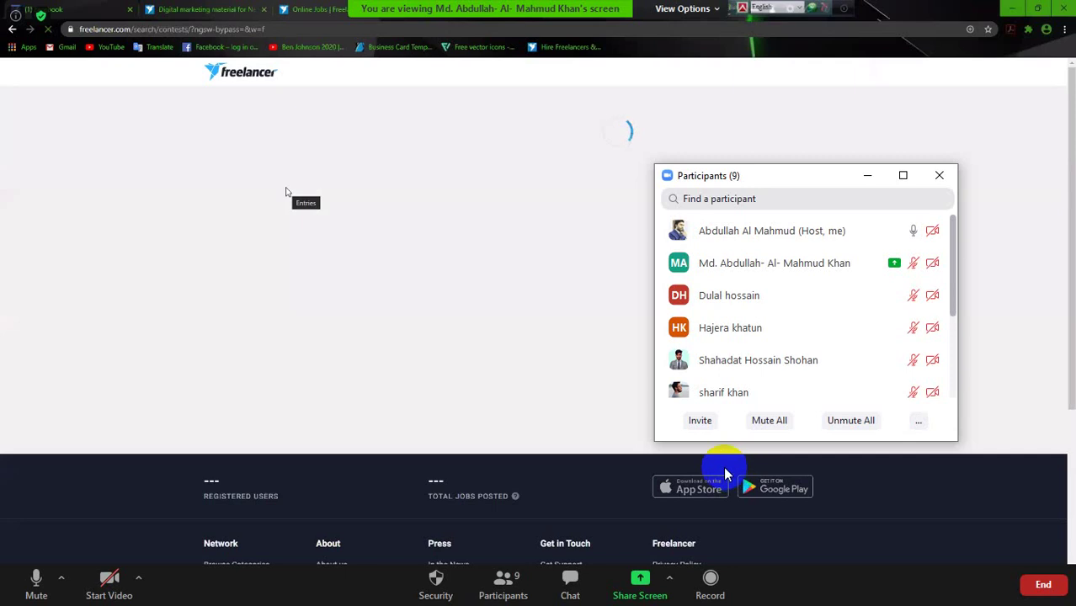
drag(709, 469, 702, 489)
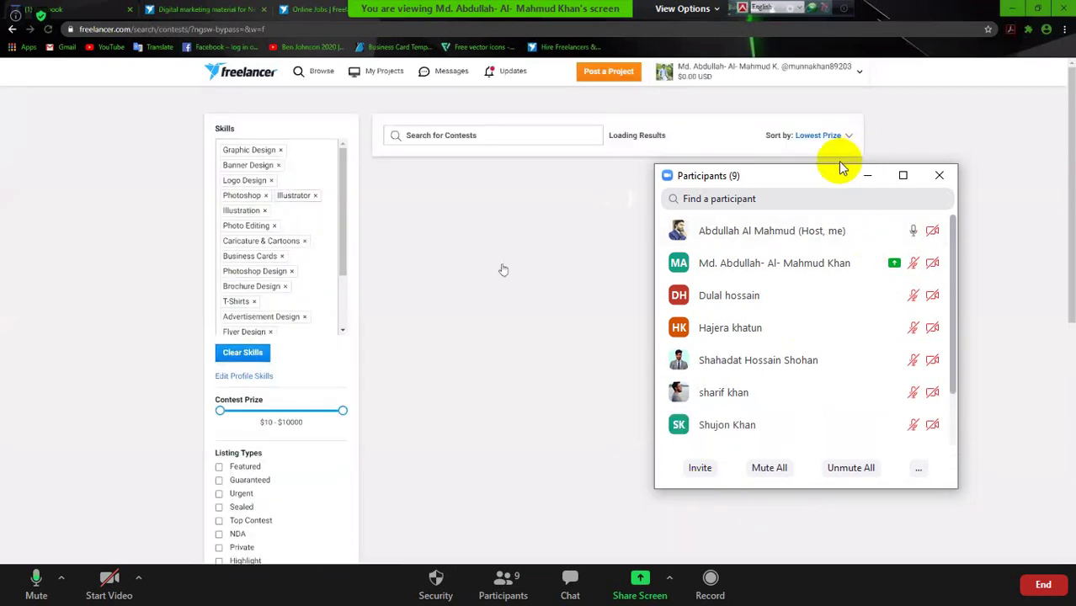
drag(816, 183, 871, 141)
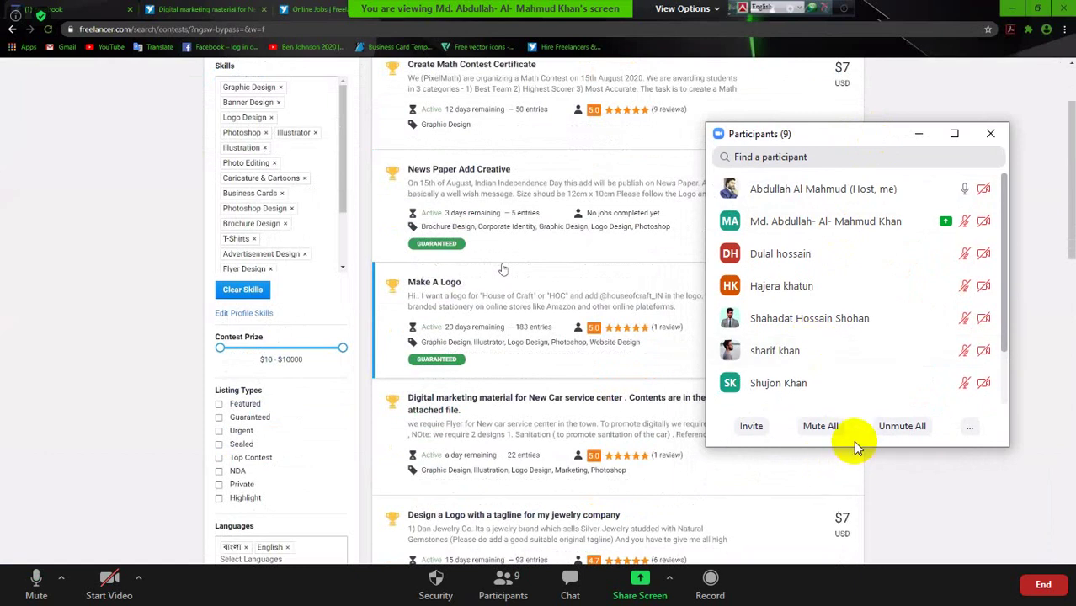
drag(850, 474, 861, 522)
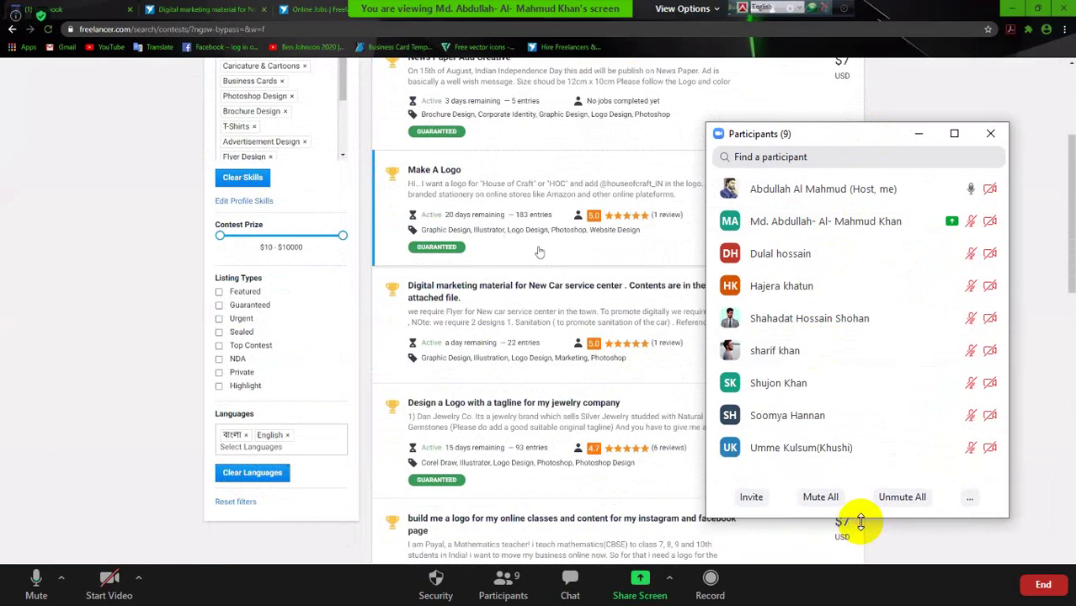
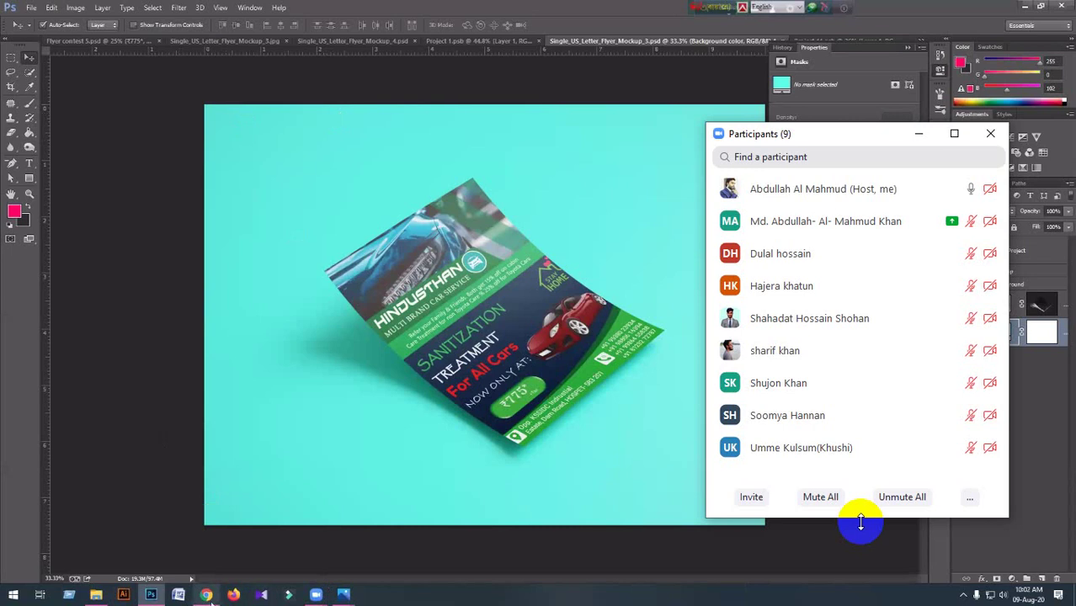
Go to the Flyer contest 5 document and Save As Flyer contest 5.psd, replacing the existing file.
mouse_move(155, 596)
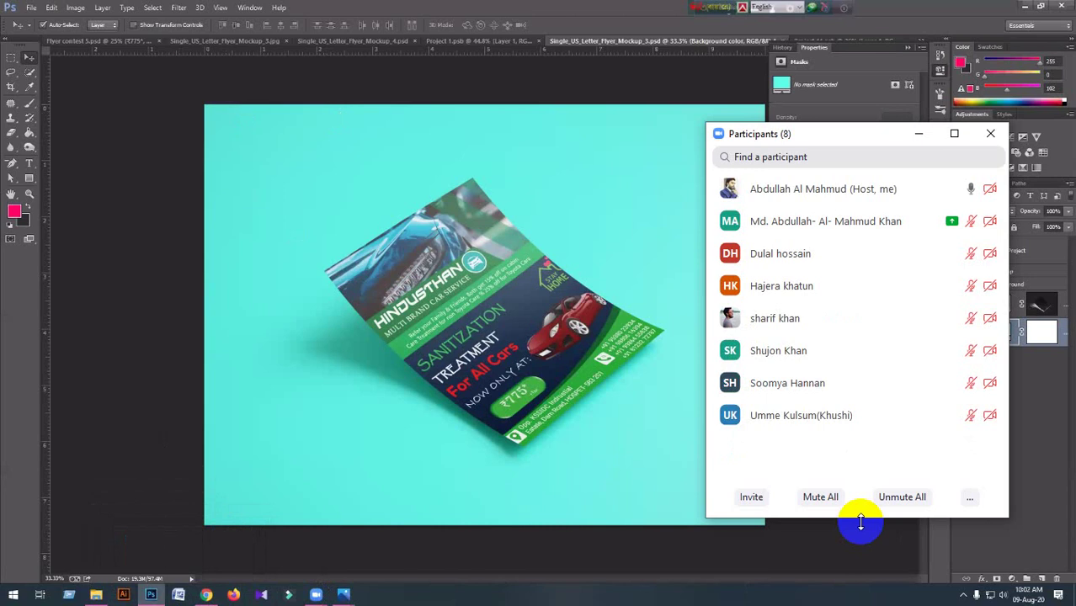
key(alt+bracketright)
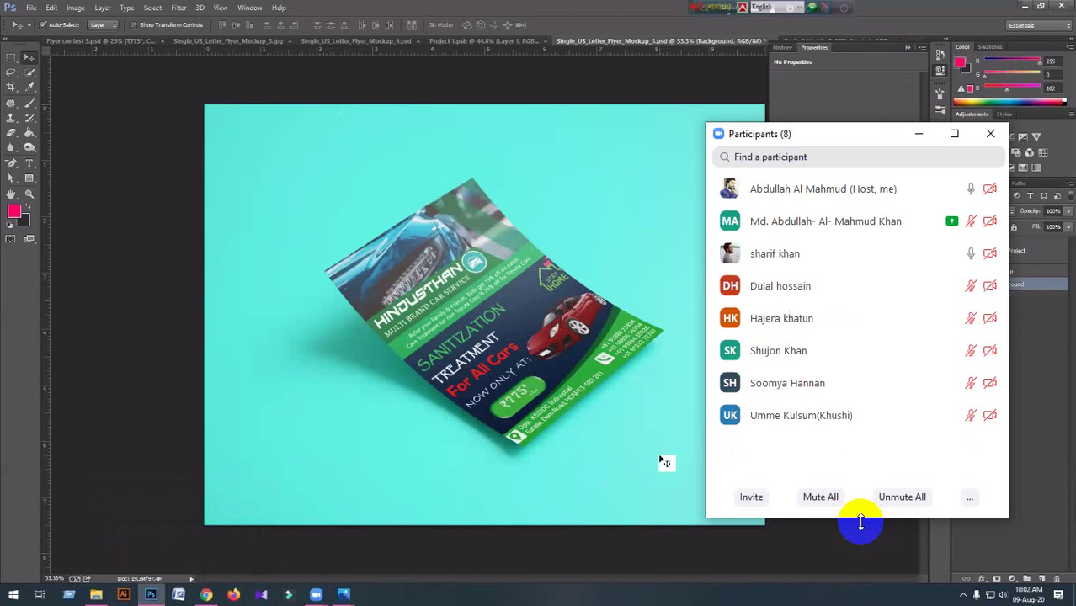
click(91, 43)
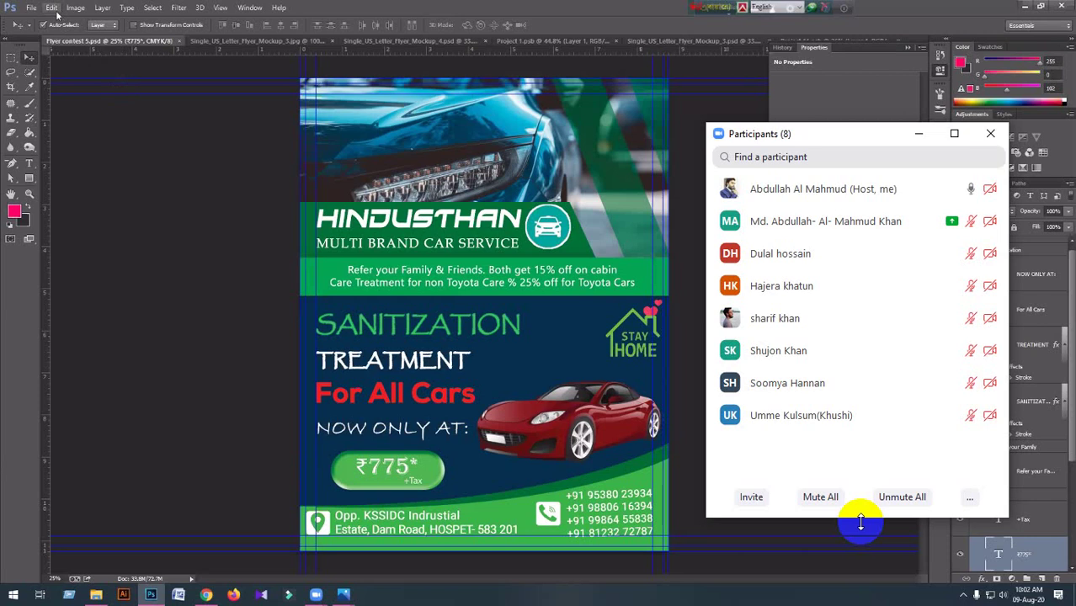
click(31, 7)
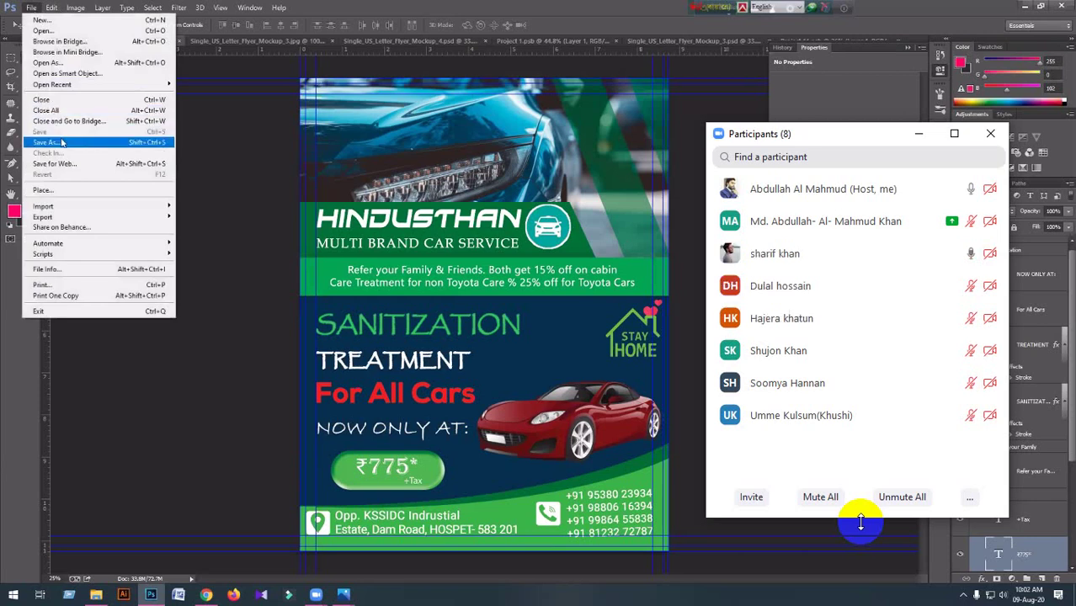
click(61, 143)
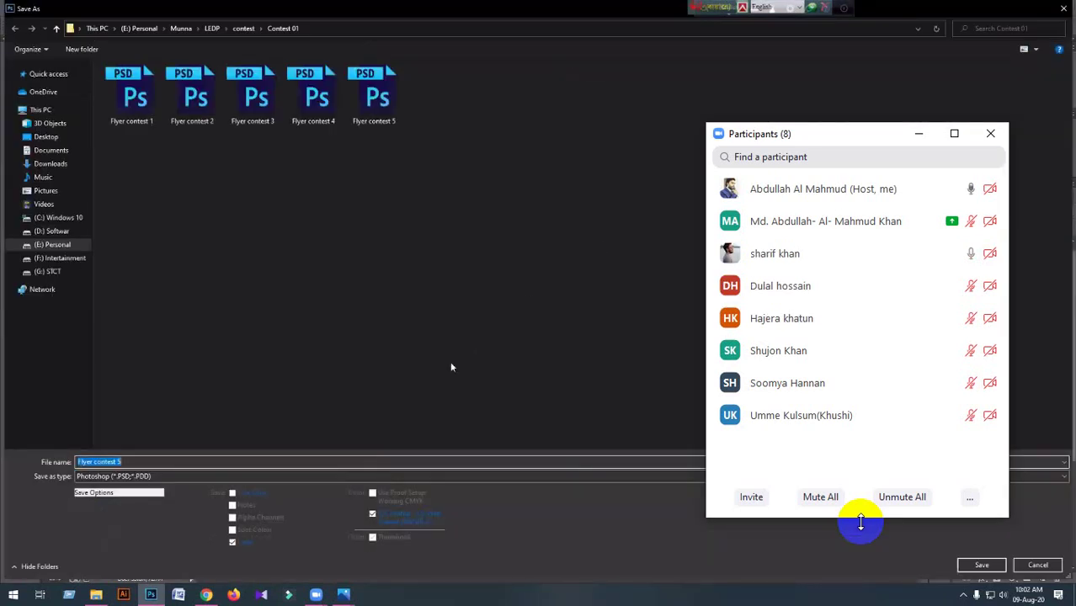
click(977, 565)
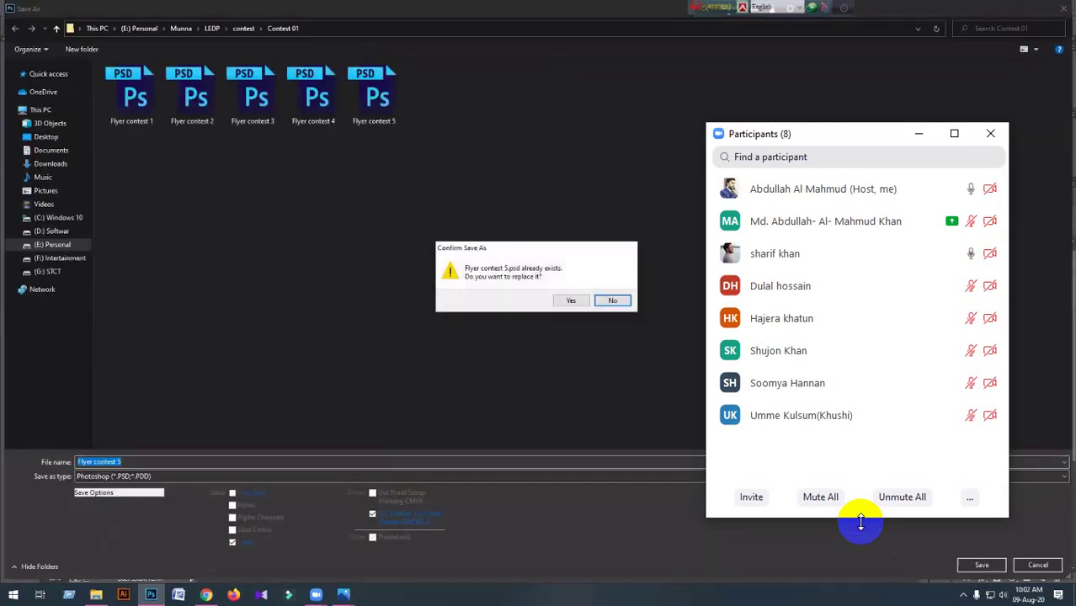
click(571, 300)
click(665, 184)
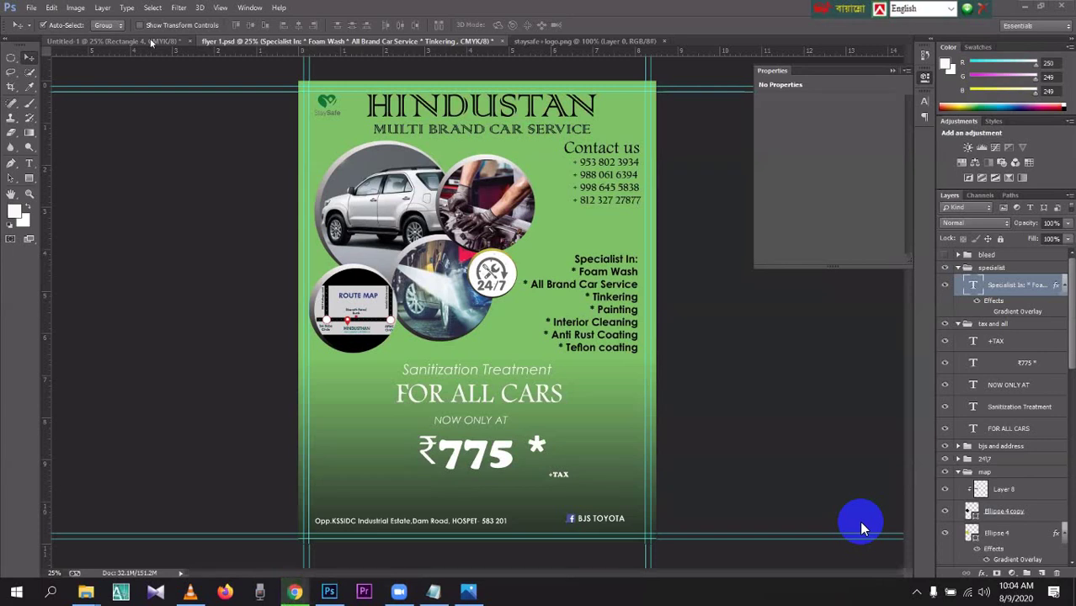
Switch to the Untitled-1 document with the lime-green Hindustan layout and blue square.
click(151, 42)
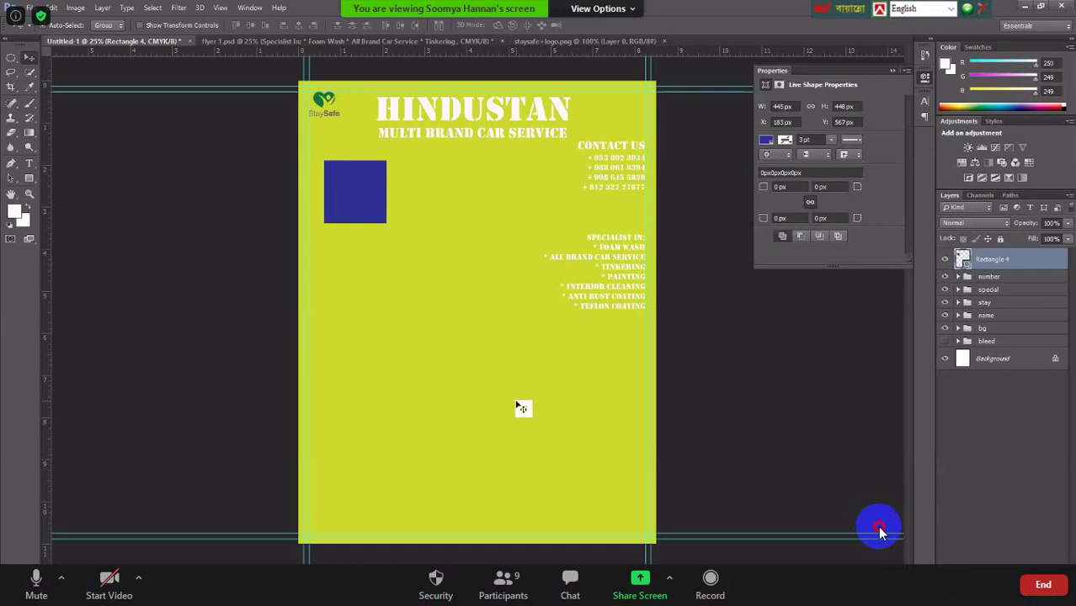
Open the yellow vintage car photo 1181b60b32b0a2eaf797d1d0909116fc and drag it into the Untitled-1 flyer.
click(882, 529)
click(30, 7)
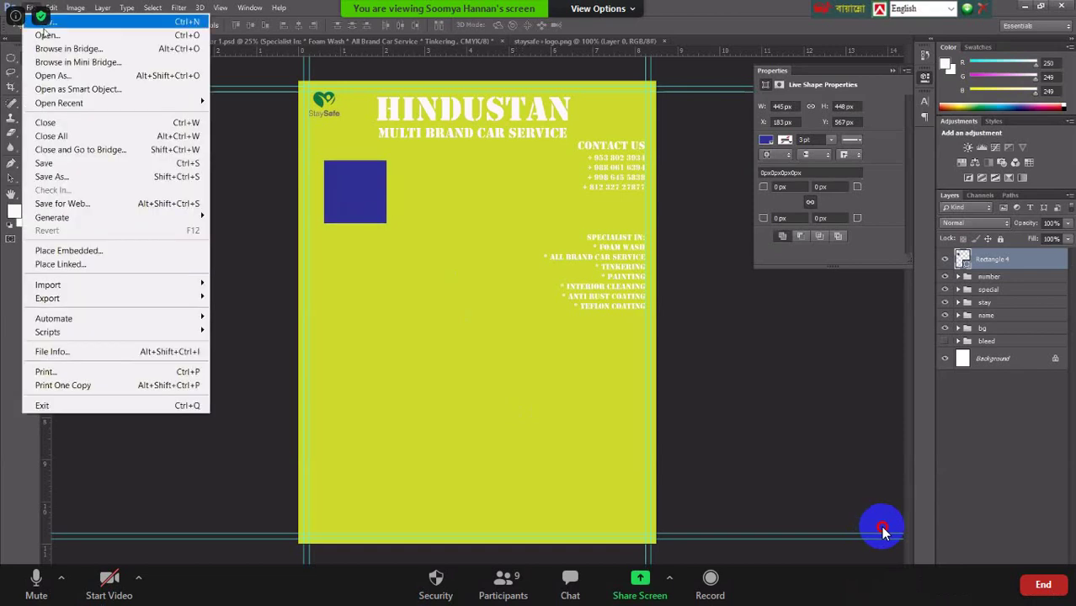
click(47, 34)
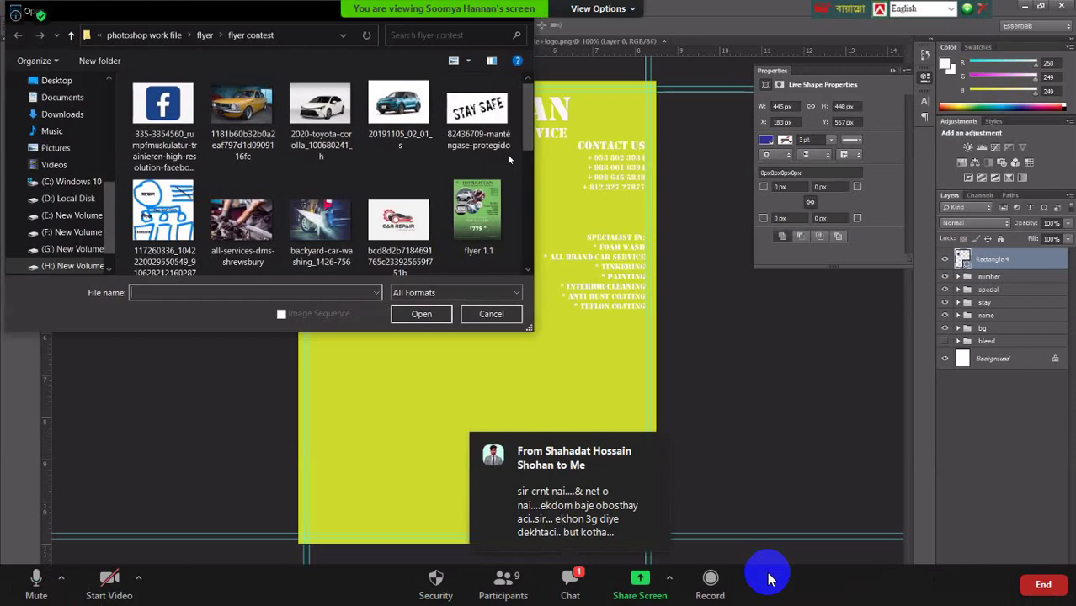
scroll(507, 154, down, 3)
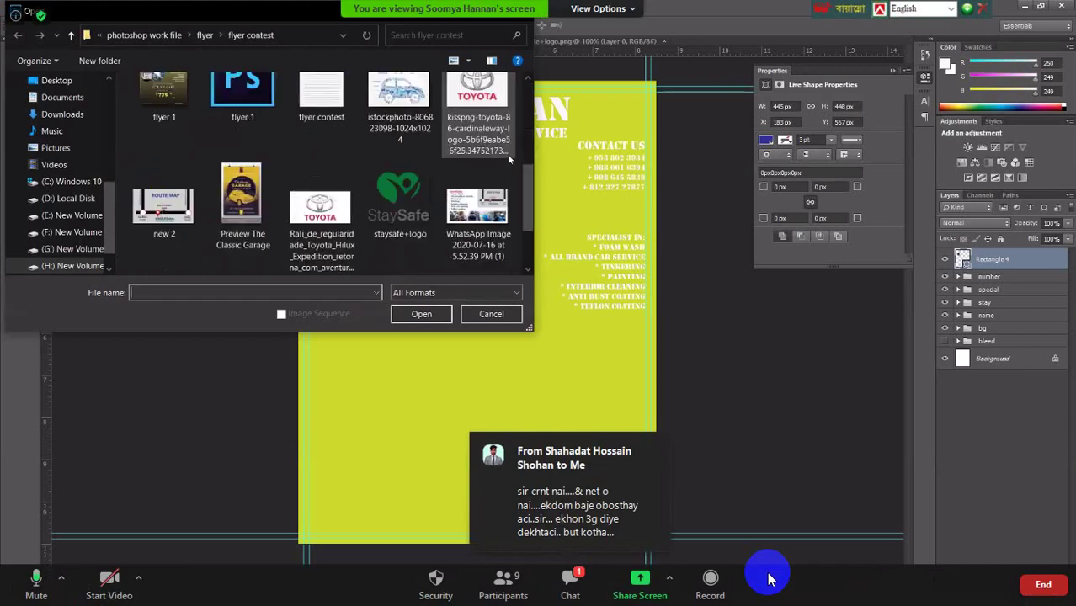
scroll(508, 157, down, 2)
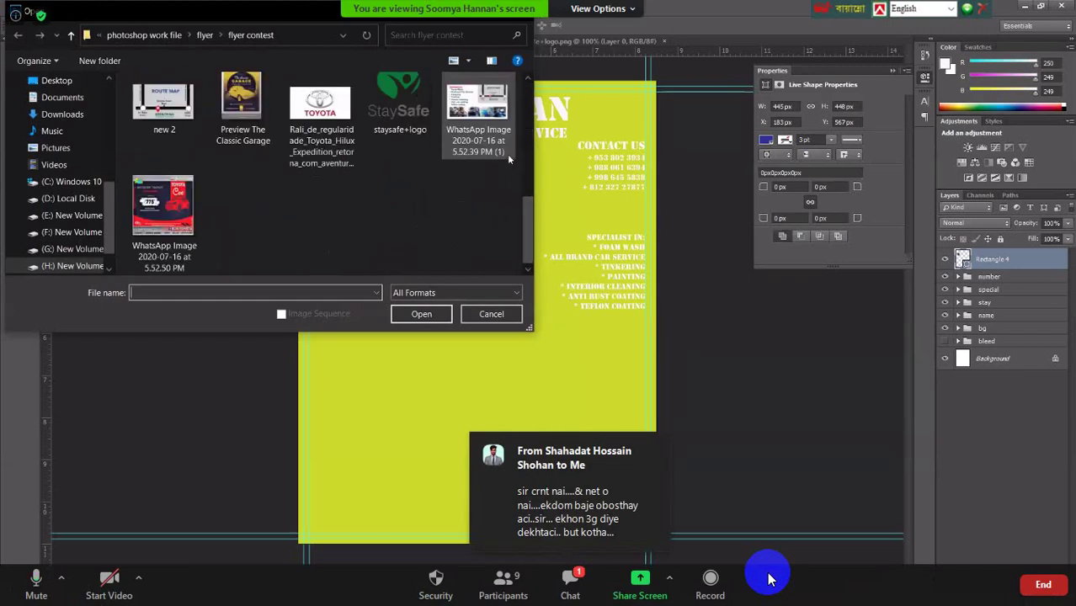
scroll(508, 158, up, 3)
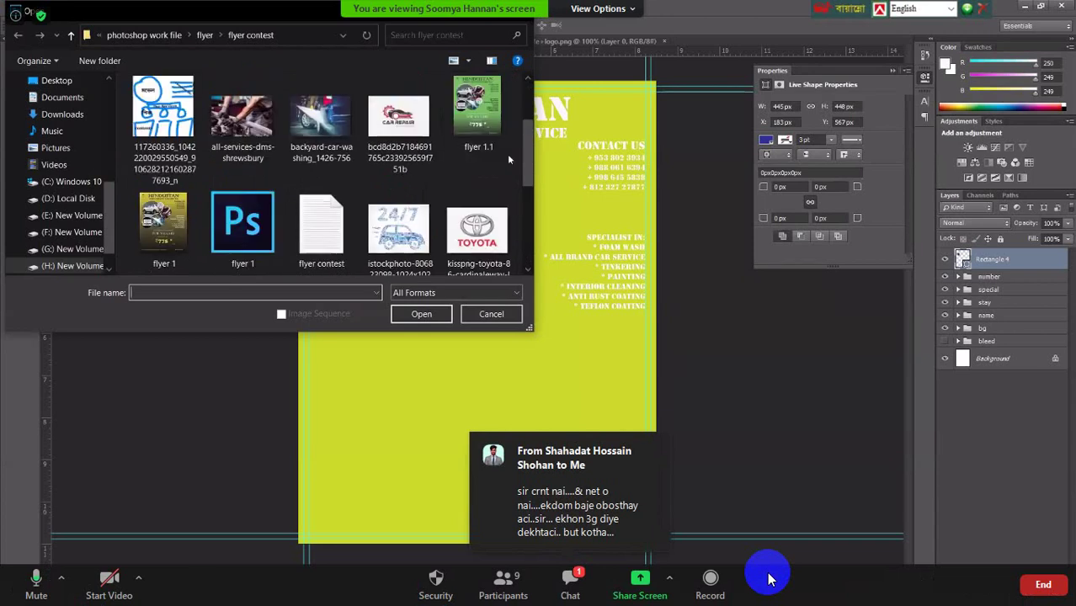
scroll(508, 159, up, 1)
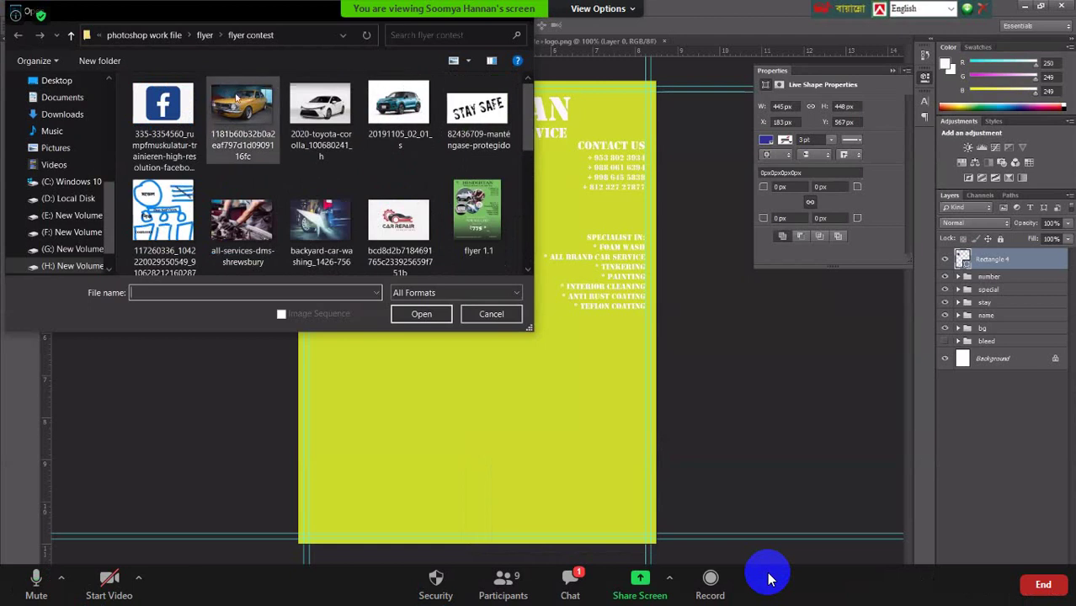
click(258, 124)
click(411, 314)
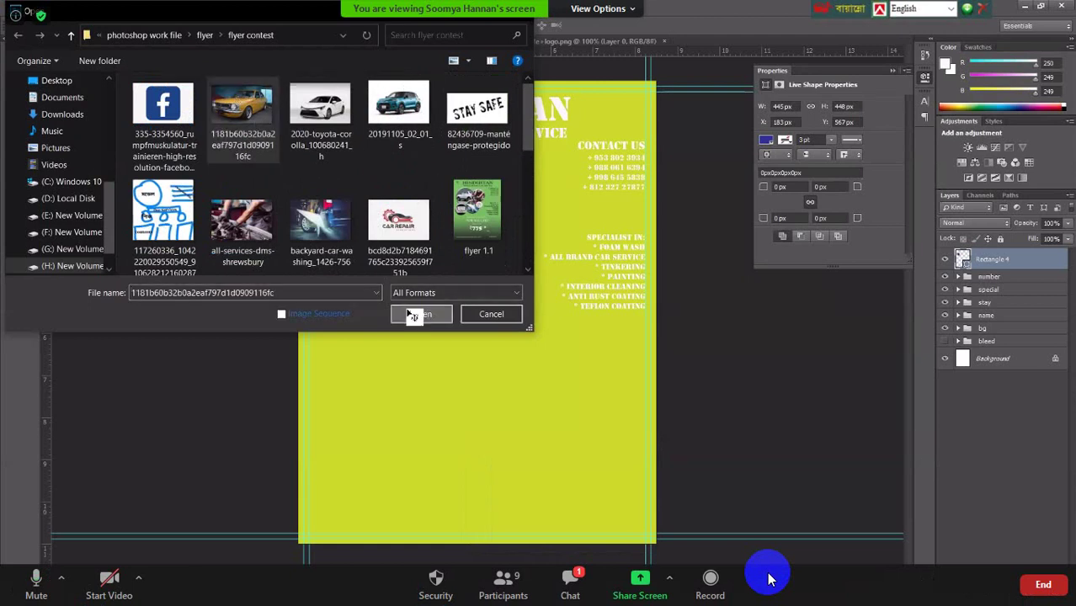
drag(446, 322, 409, 244)
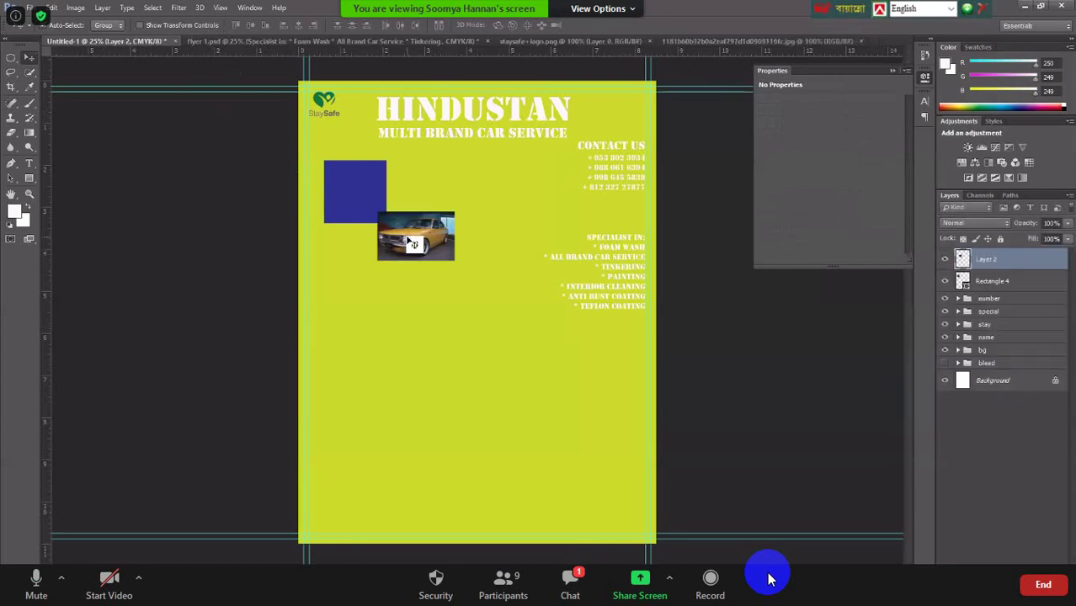
Free Transform the car photo to enlarge it over the blue square, then set its opacity to 45%.
key(ctrl+t)
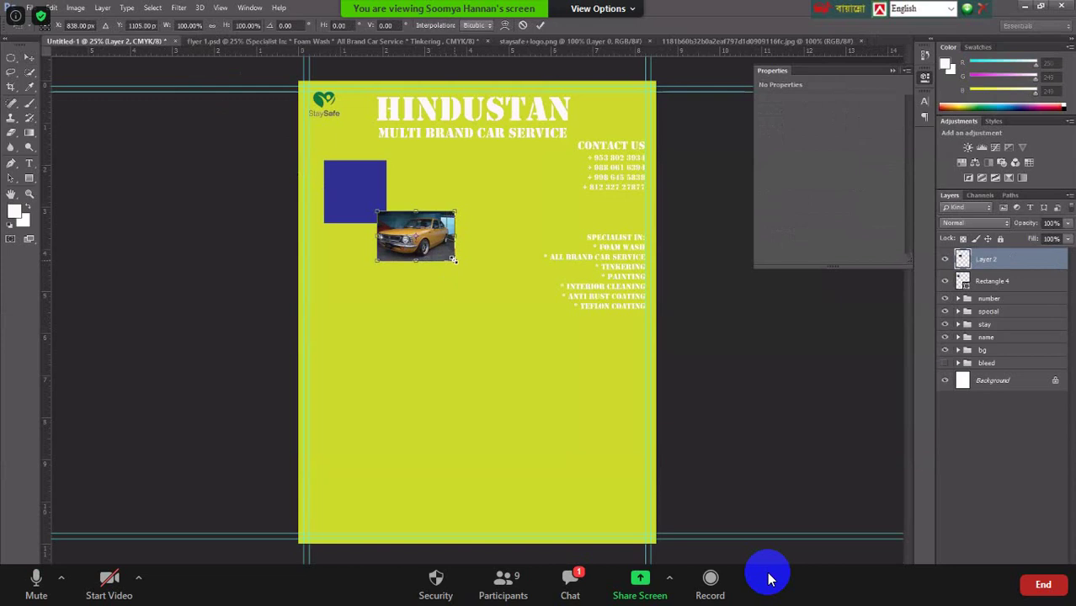
drag(455, 260, 383, 198)
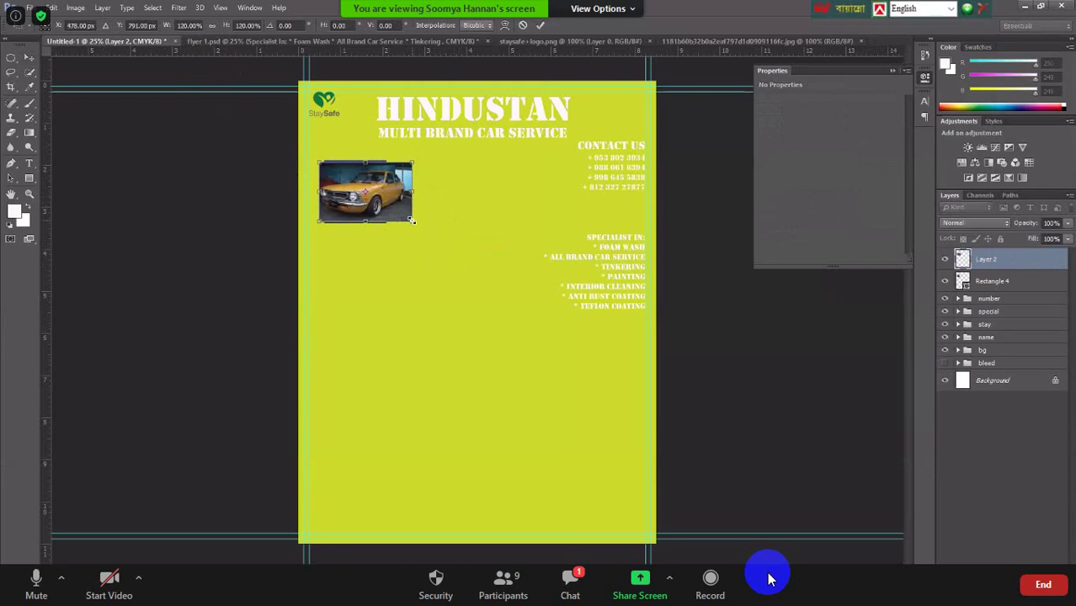
drag(413, 222, 398, 202)
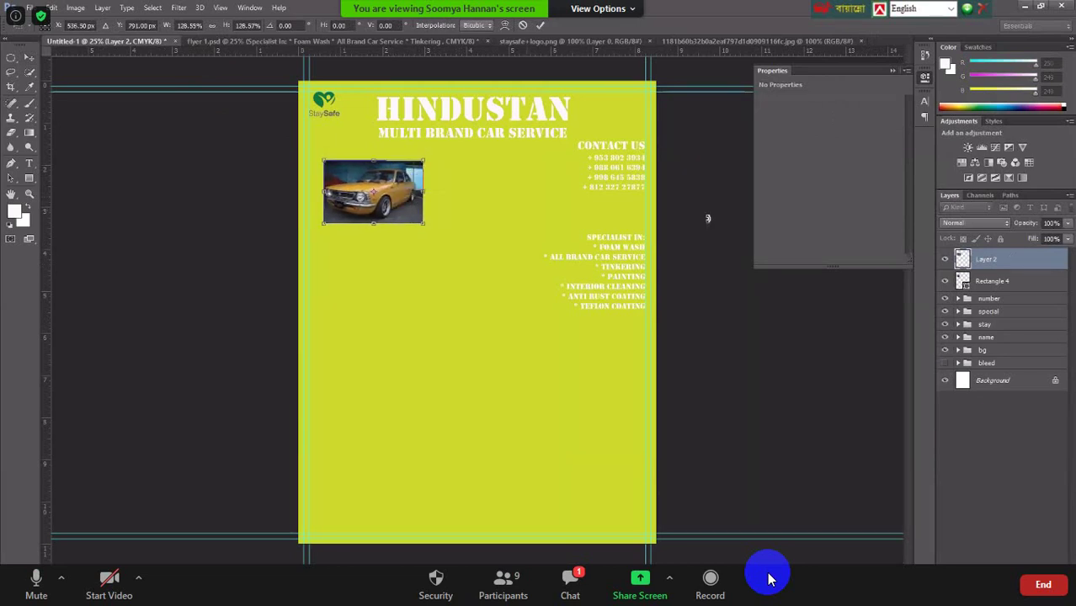
click(1067, 223)
click(1038, 238)
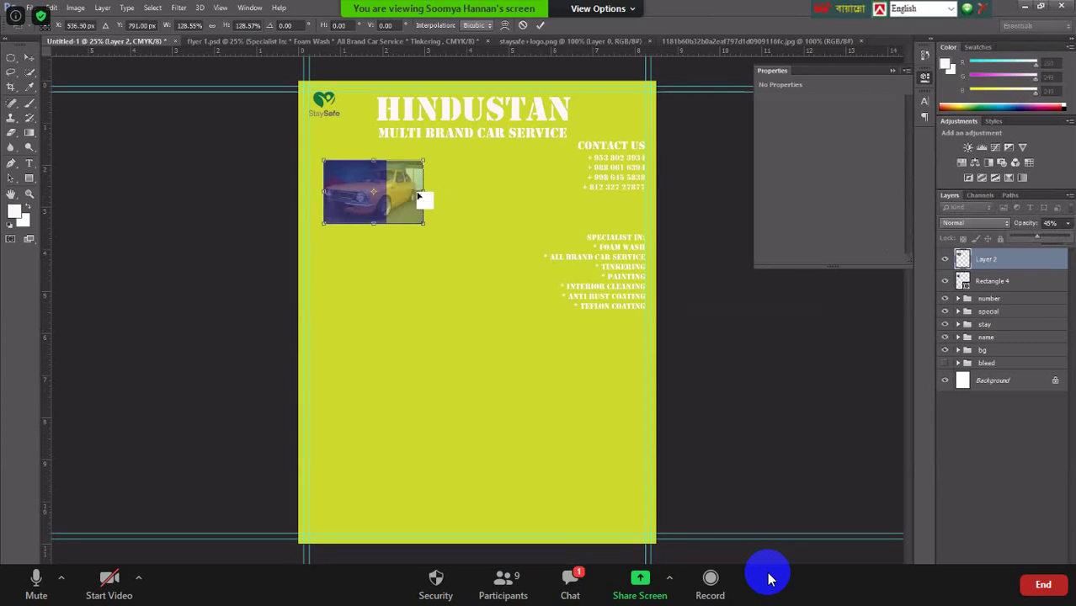
Shrink the car photo slightly and stretch it taller to cover the blue box.
drag(423, 223, 397, 198)
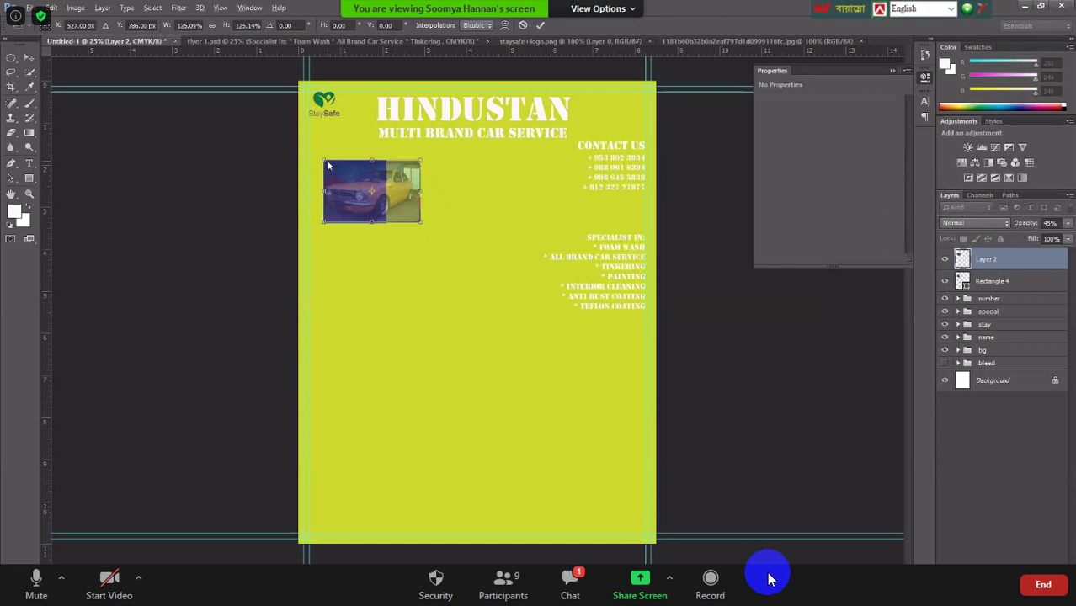
drag(323, 160, 324, 163)
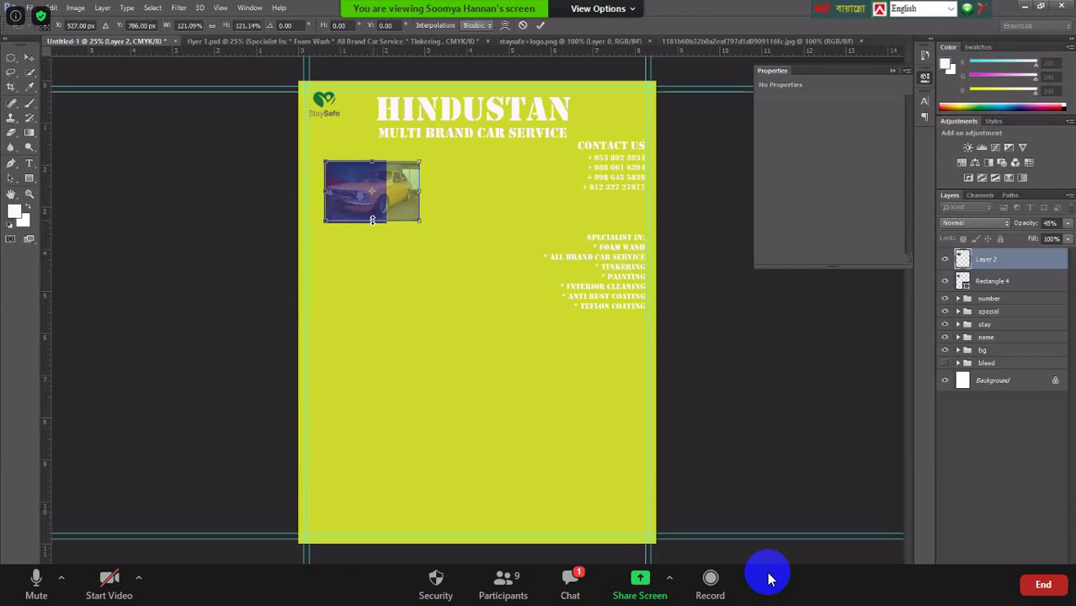
drag(372, 221, 378, 199)
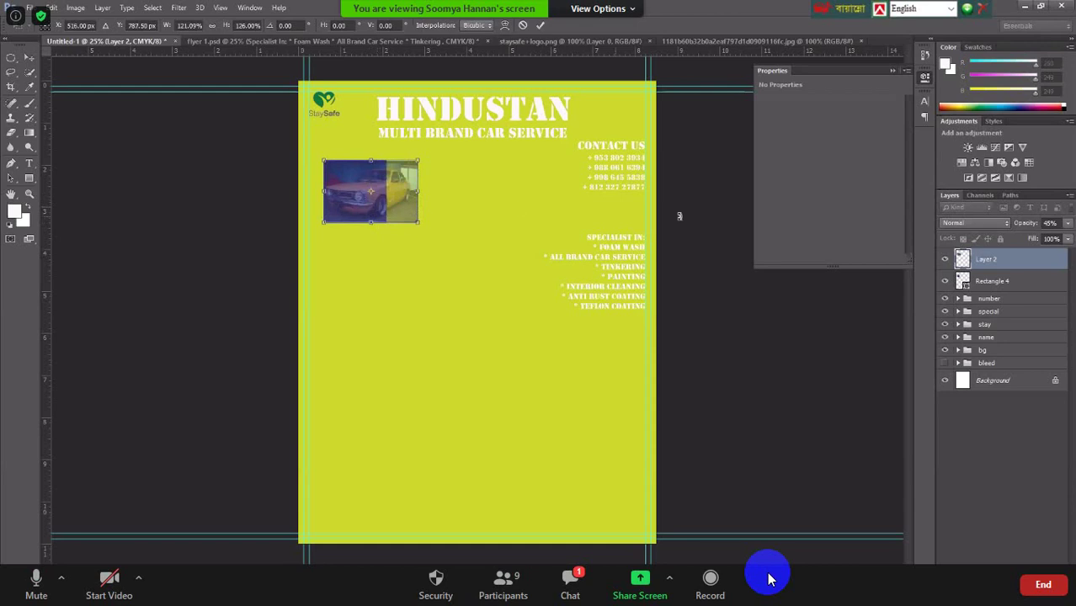
click(1068, 224)
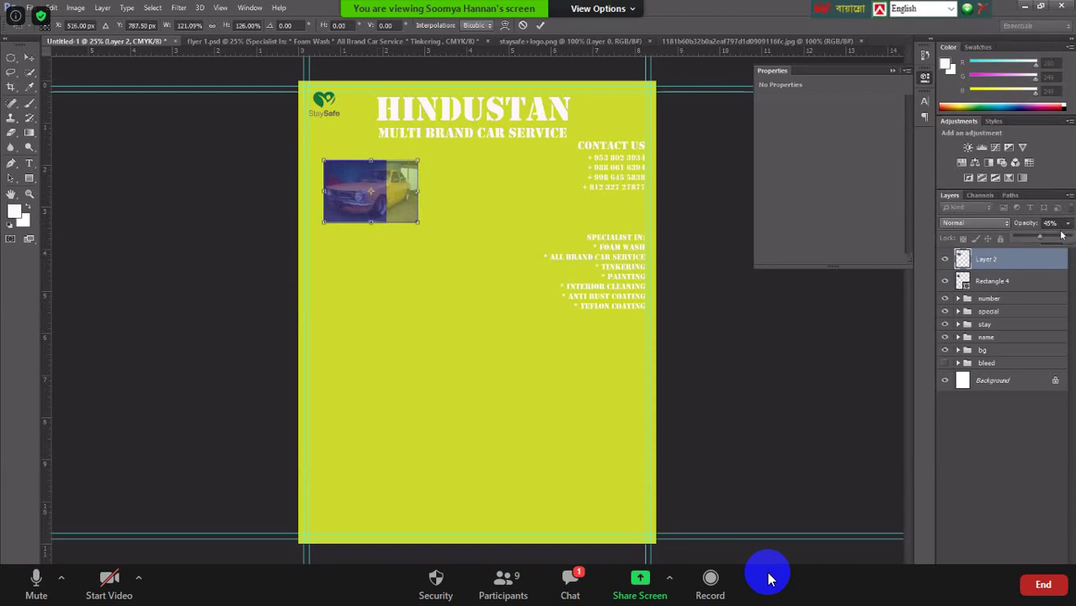
Restore the car photo to 100% opacity, delete the blue rectangle and draw a new one.
drag(1039, 239, 1063, 239)
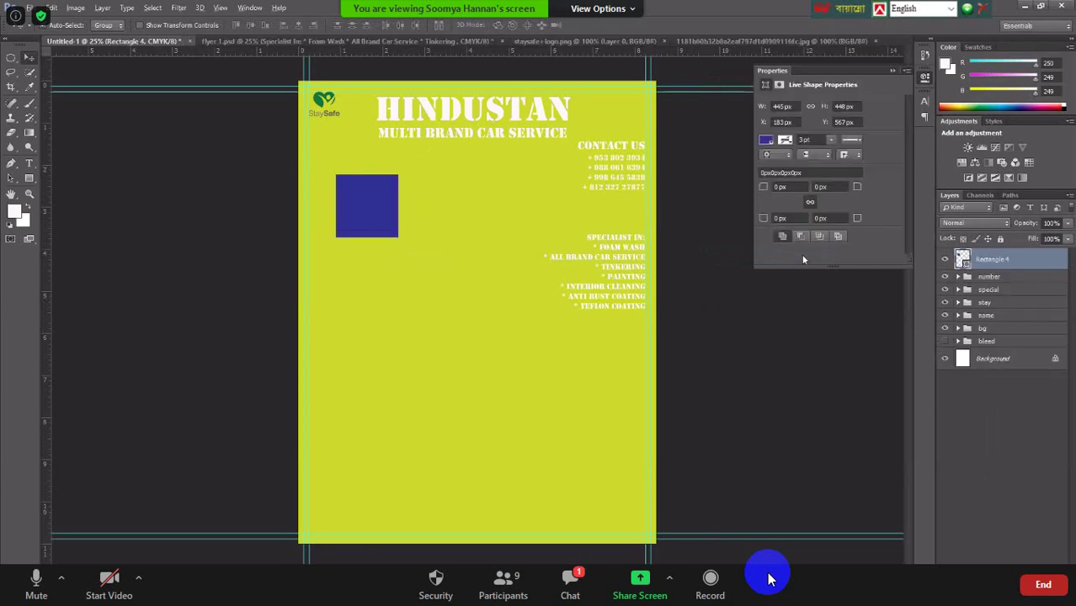
key(Delete)
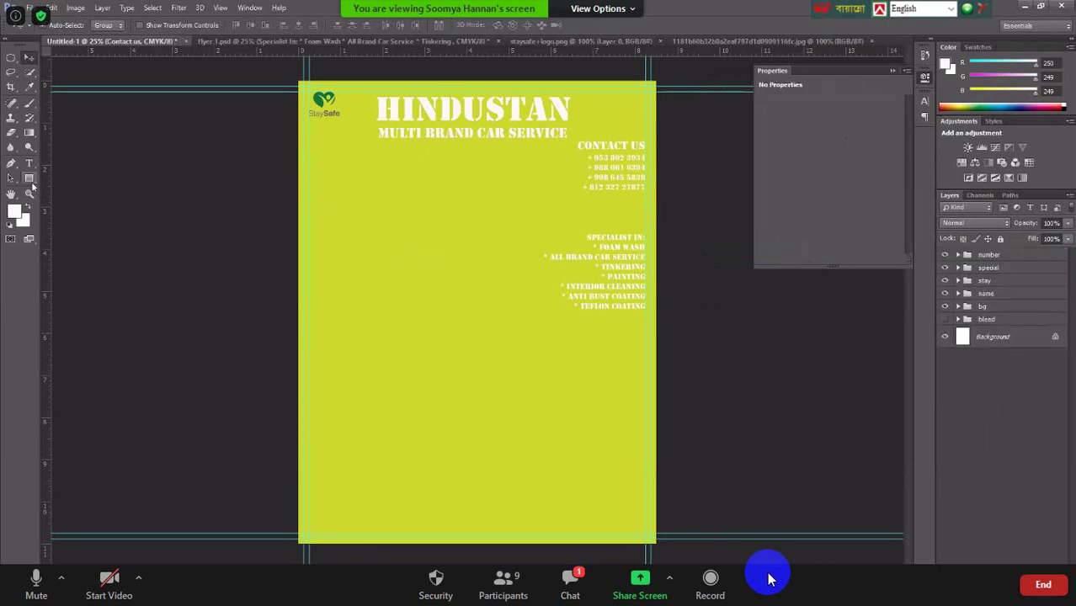
click(29, 180)
mouse_move(341, 175)
mouse_down()
mouse_move(394, 240)
mouse_move(435, 267)
mouse_move(449, 262)
mouse_up()
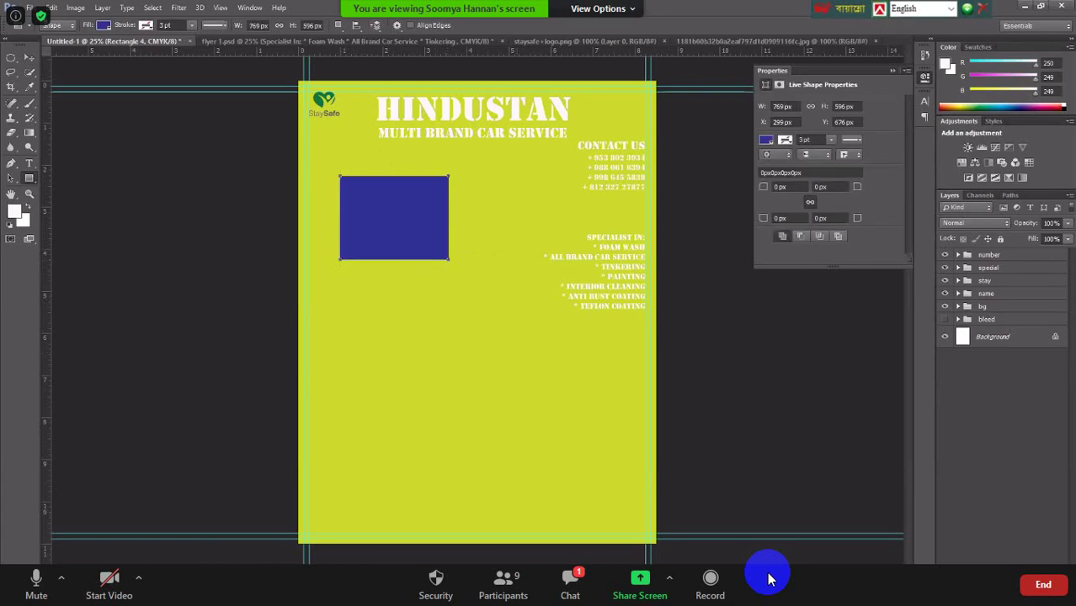
Drag the car photo into the flyer again, then undo to remove the photo and box.
click(726, 41)
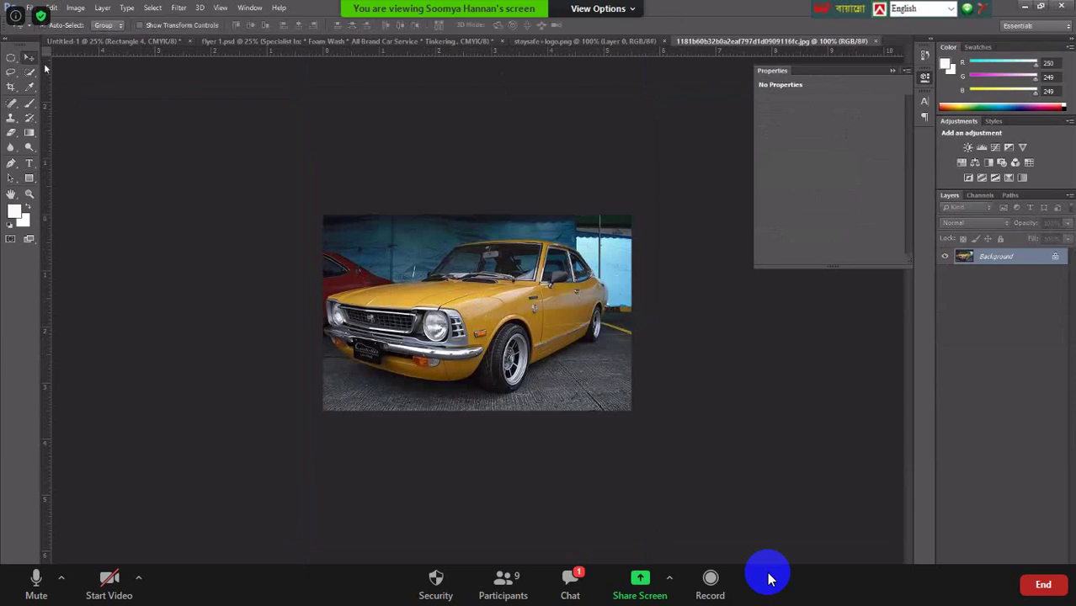
click(152, 42)
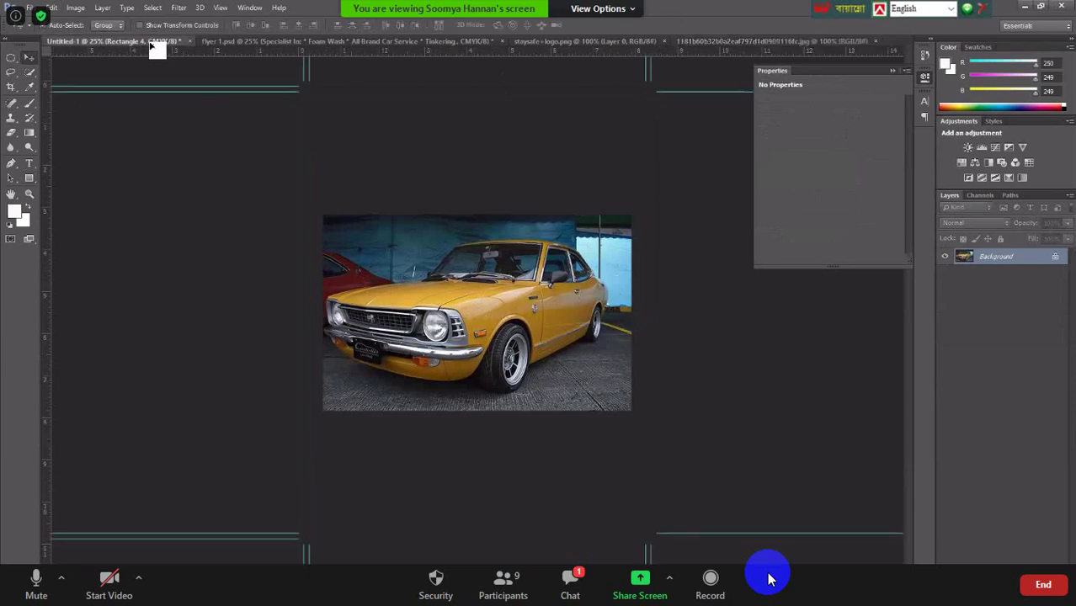
drag(404, 226, 418, 227)
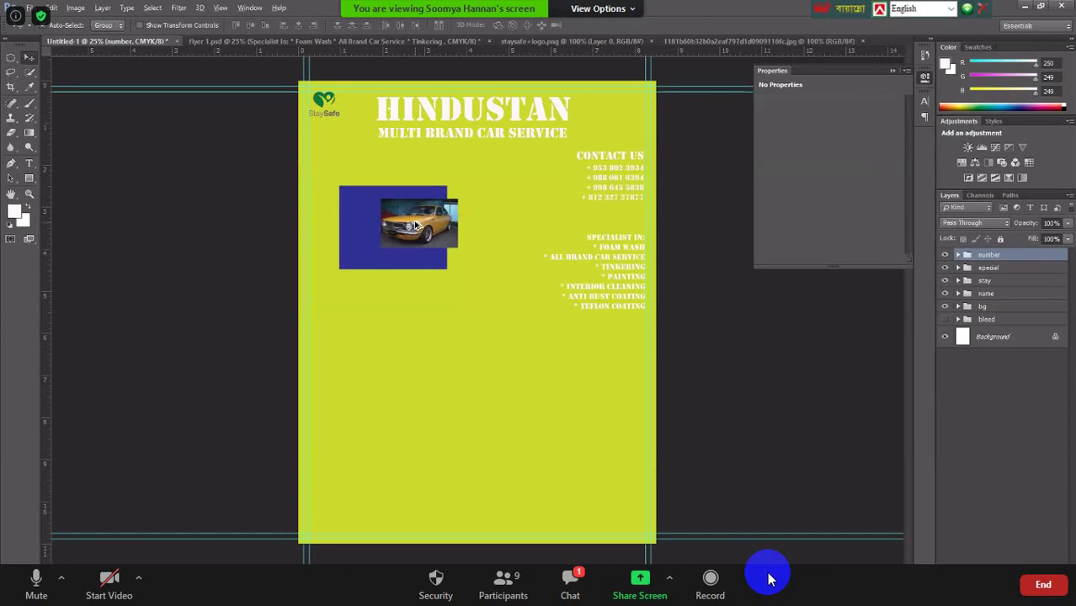
key(ctrl+alt+z)
key(ctrl+alt+z)
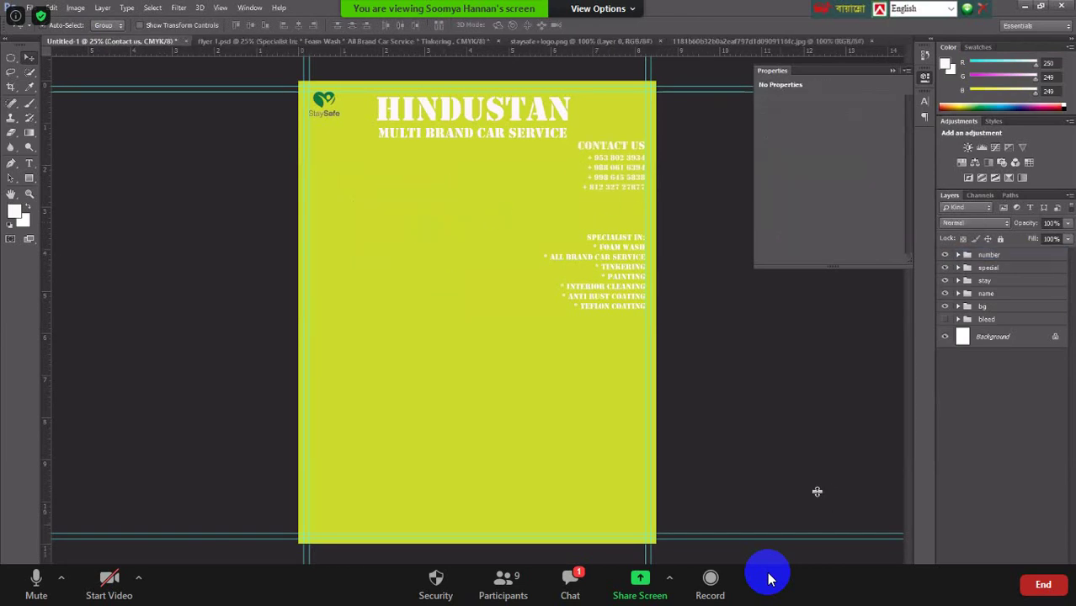
click(966, 386)
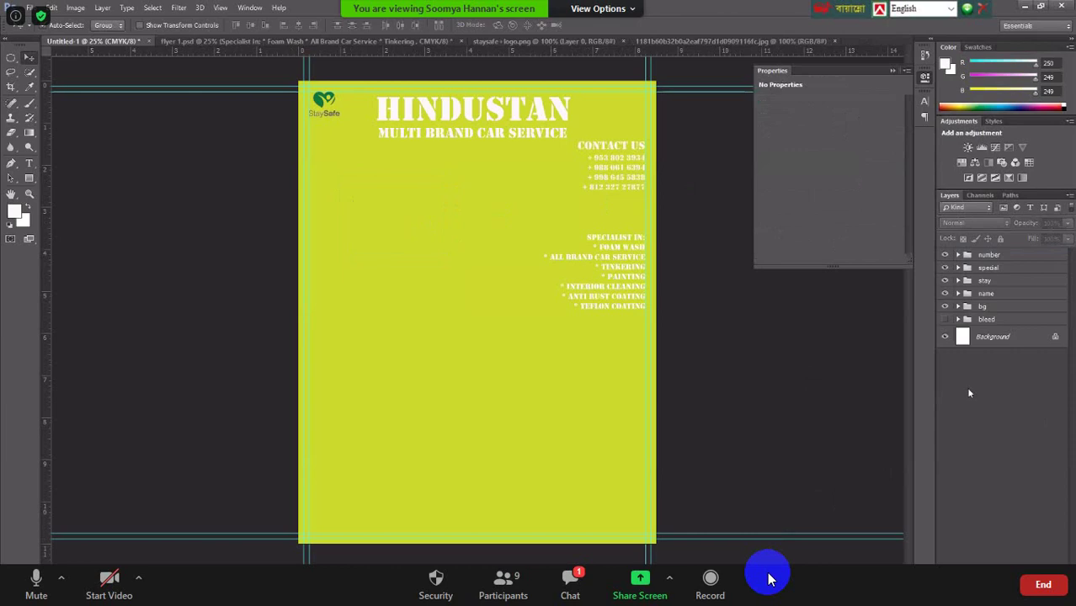
click(28, 178)
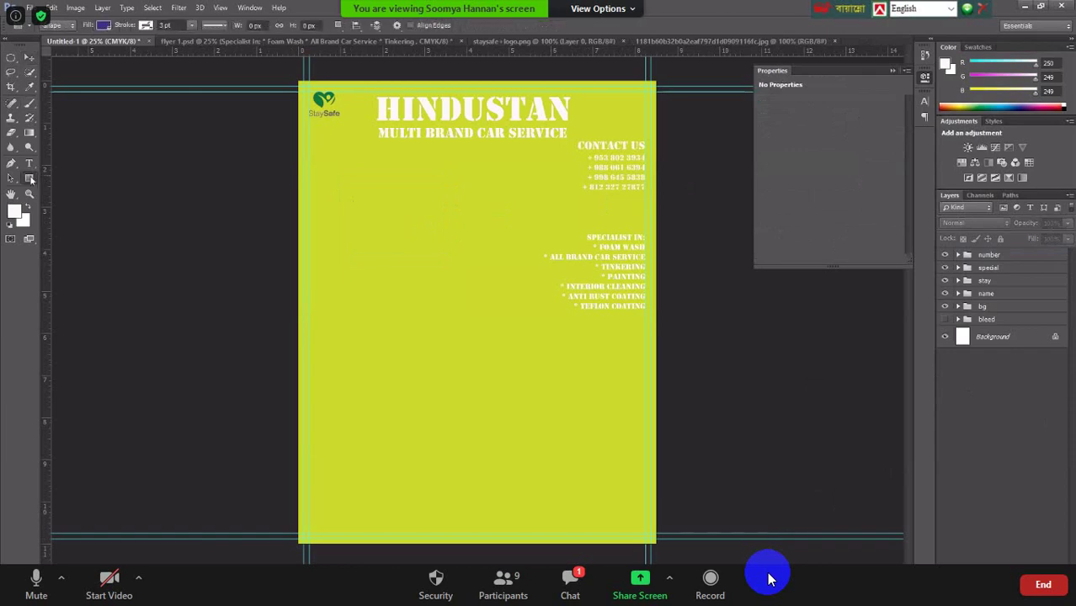
Draw a rectangle in the upper left, undo it, and expand the bg layer group.
mouse_move(326, 179)
mouse_down()
mouse_move(413, 261)
mouse_move(433, 258)
mouse_move(419, 255)
mouse_move(420, 240)
mouse_up()
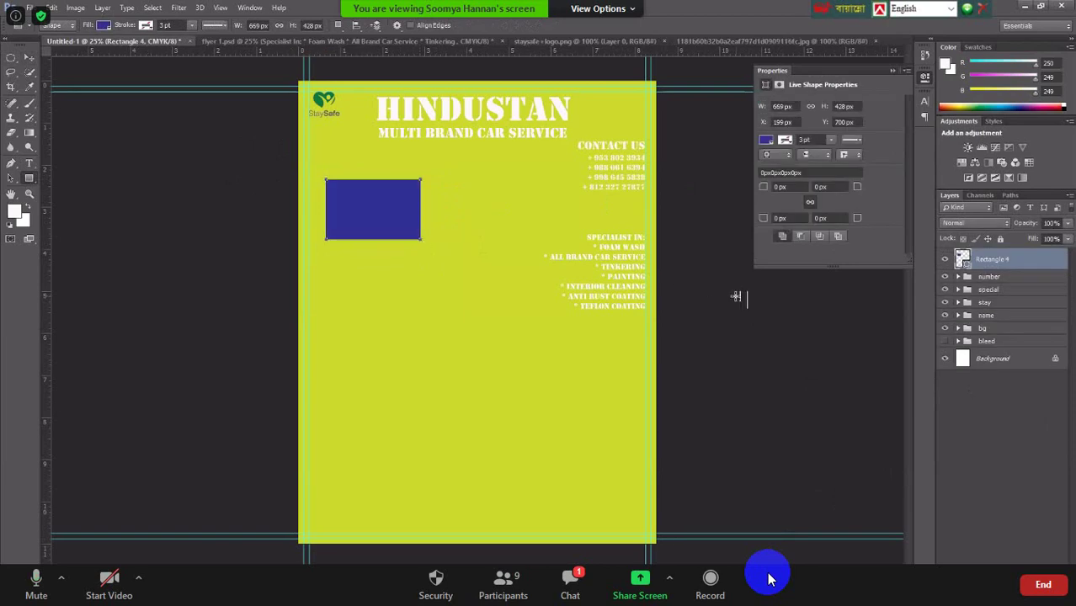
key(ctrl+z)
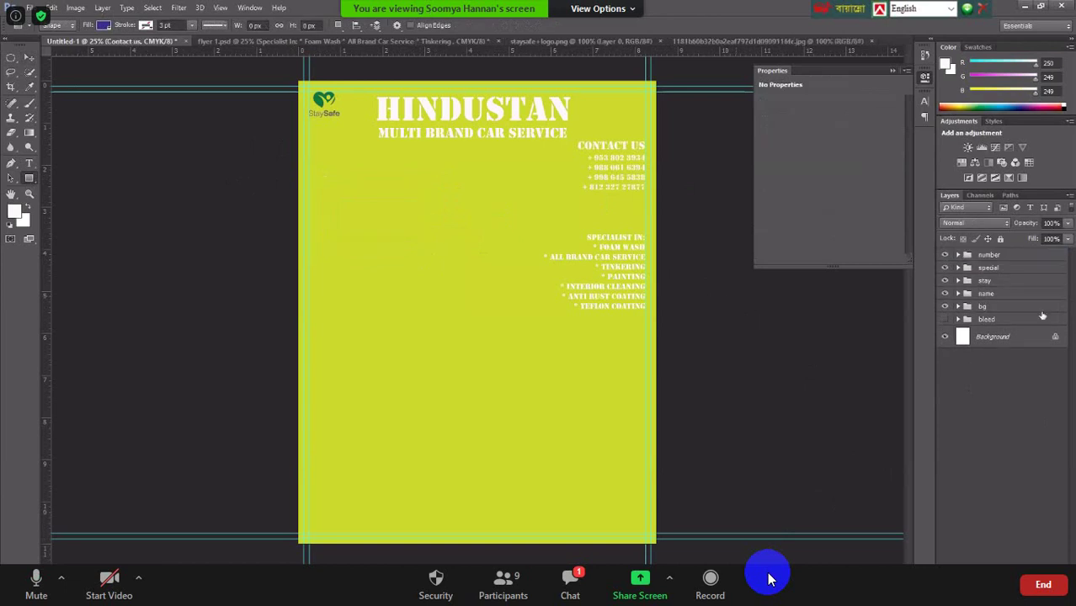
click(958, 306)
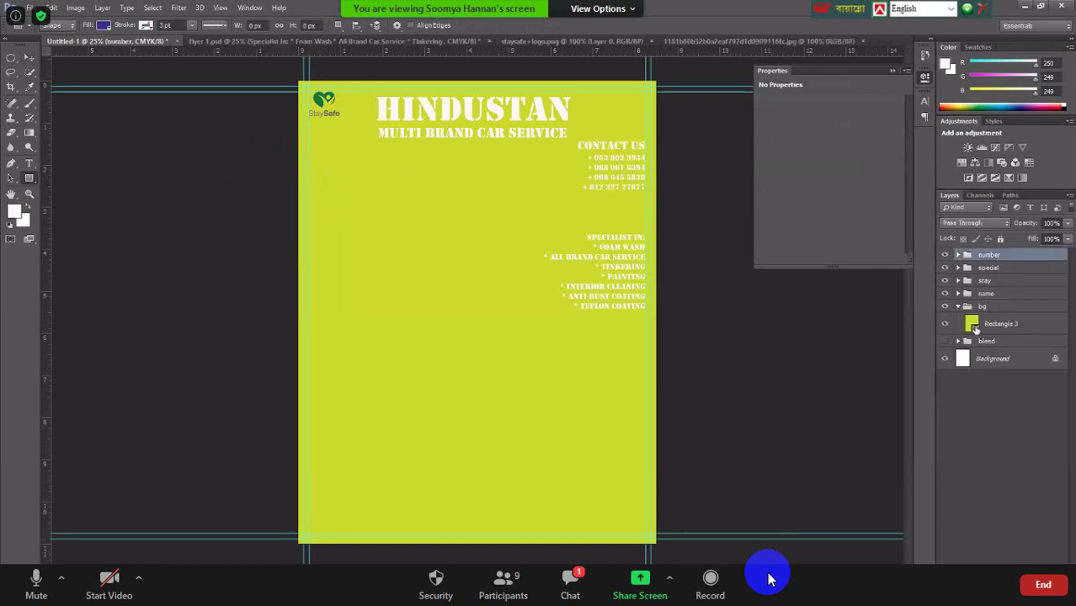
Recolour the Rectangle 3 background in the Color Picker to a brighter, greener lime.
double_click(973, 327)
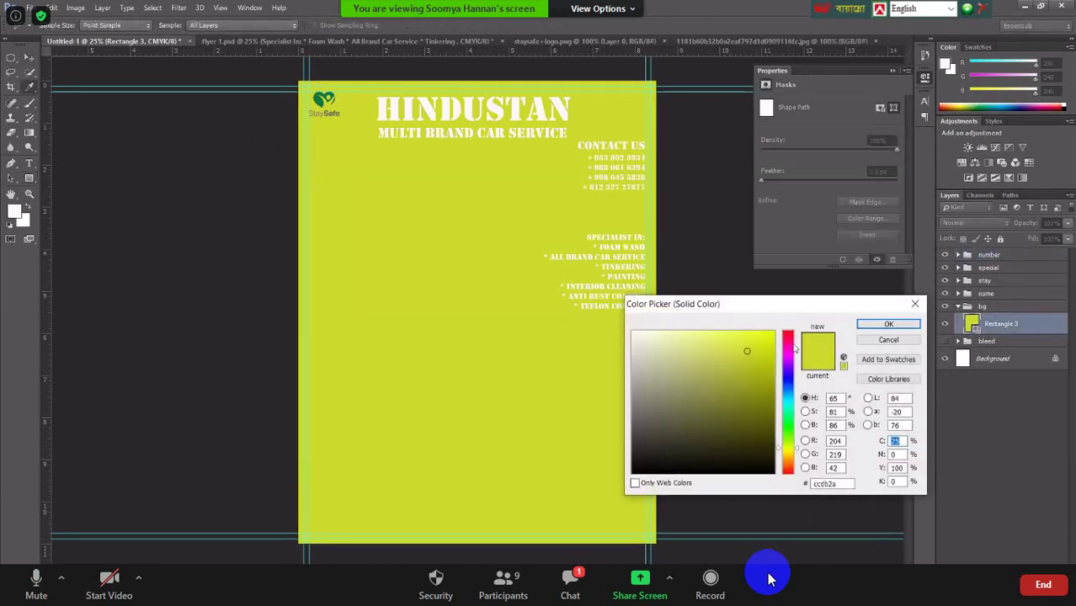
click(749, 363)
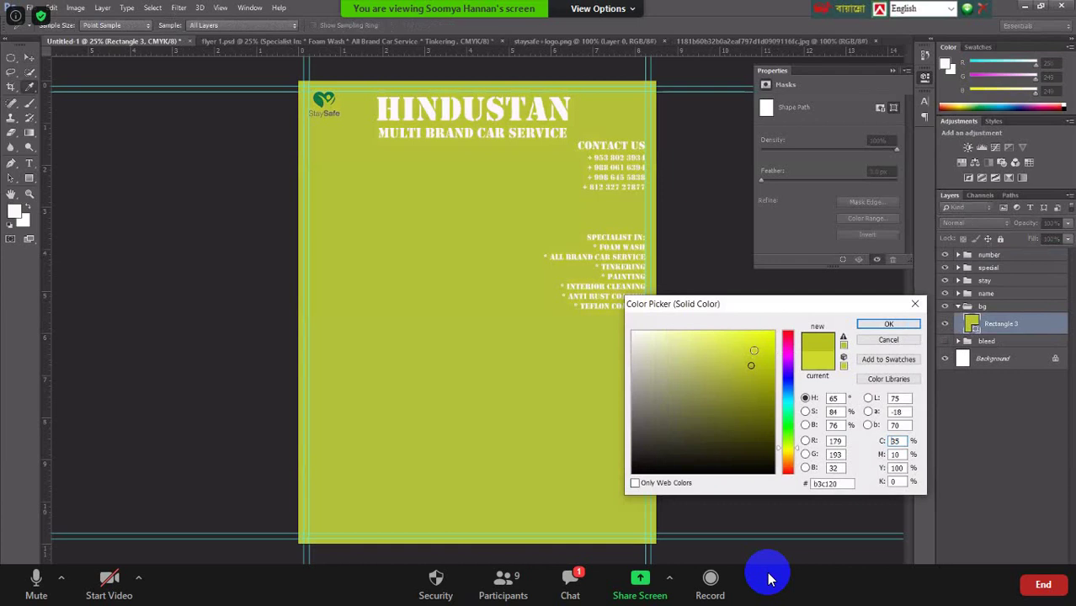
click(754, 351)
click(766, 352)
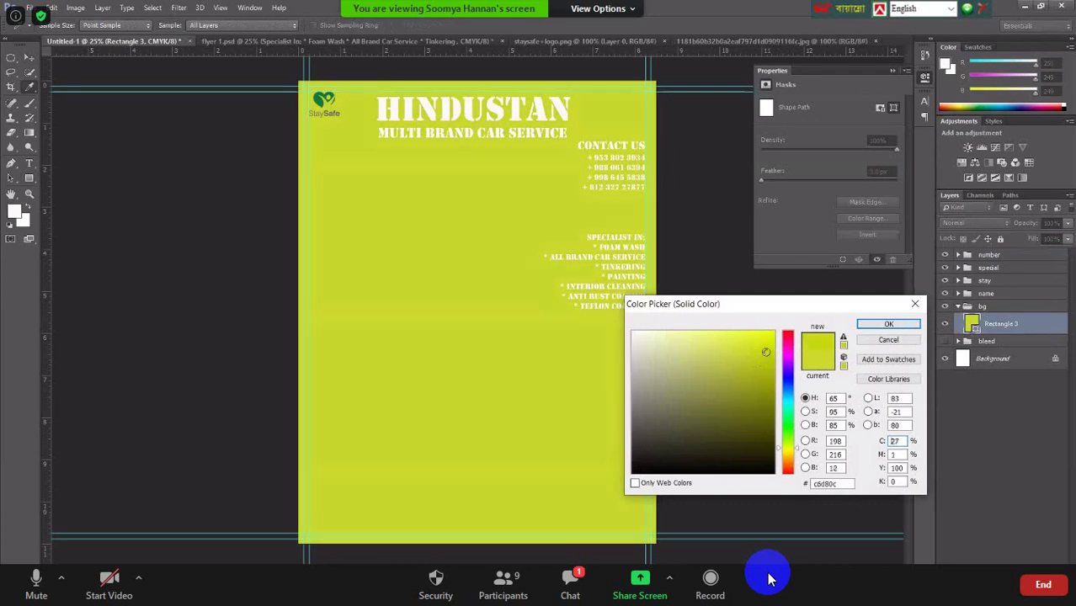
click(791, 446)
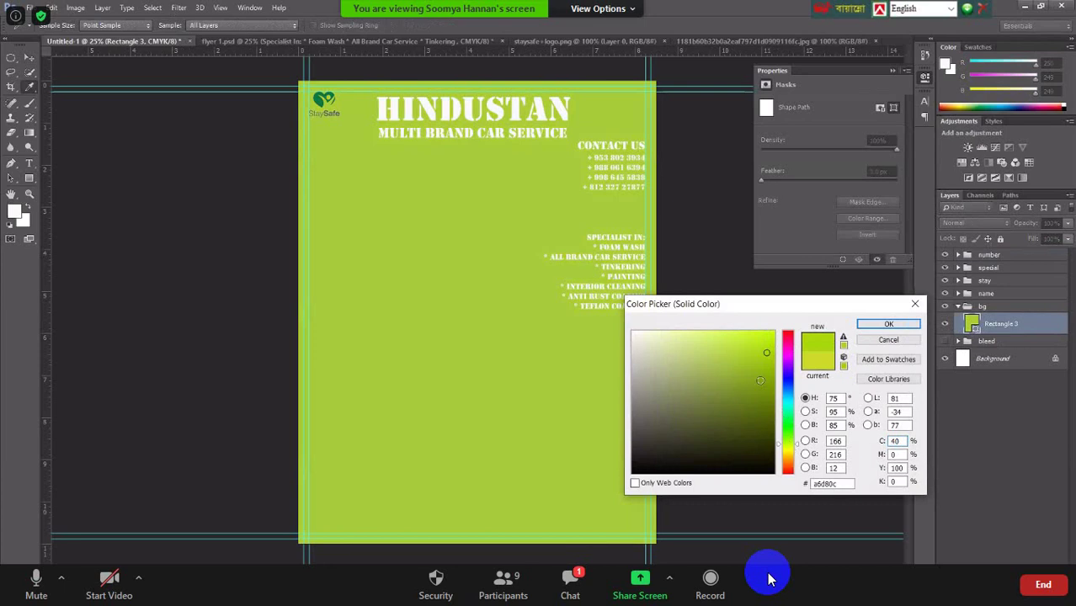
click(765, 354)
click(768, 347)
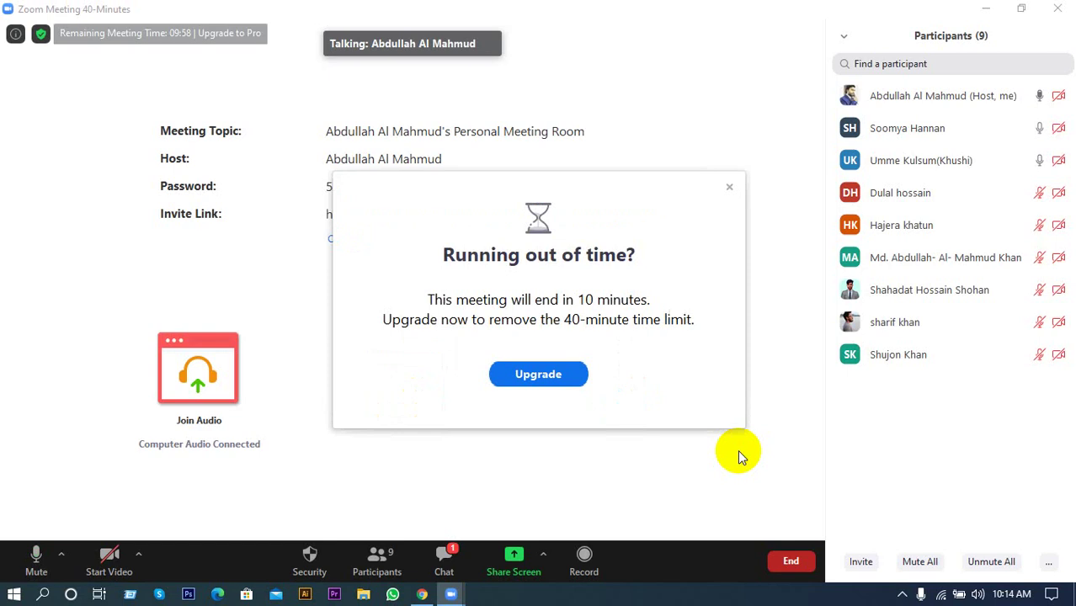
click(729, 186)
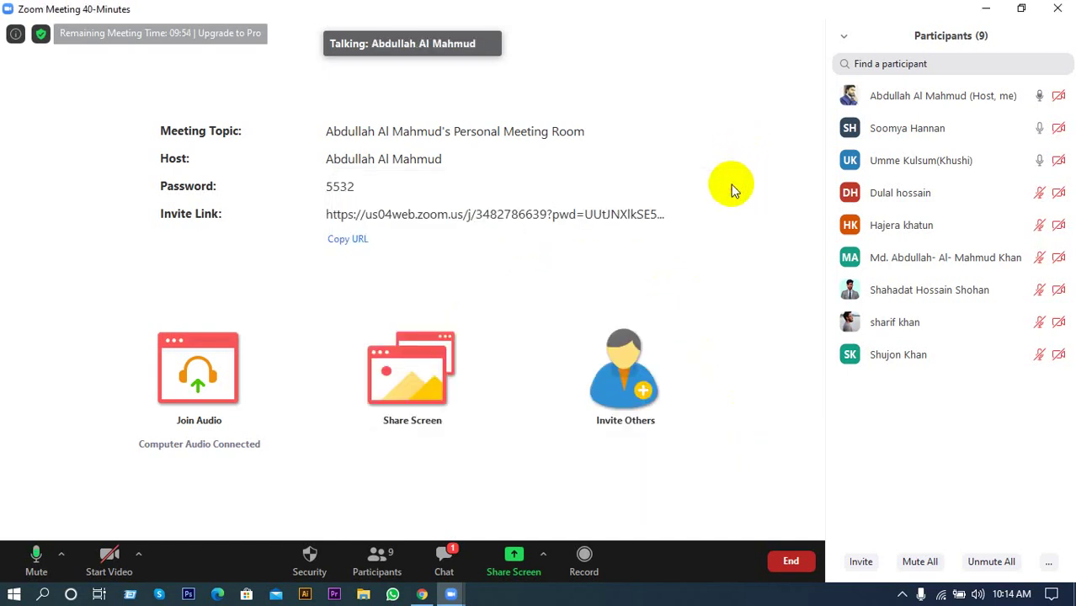
click(546, 554)
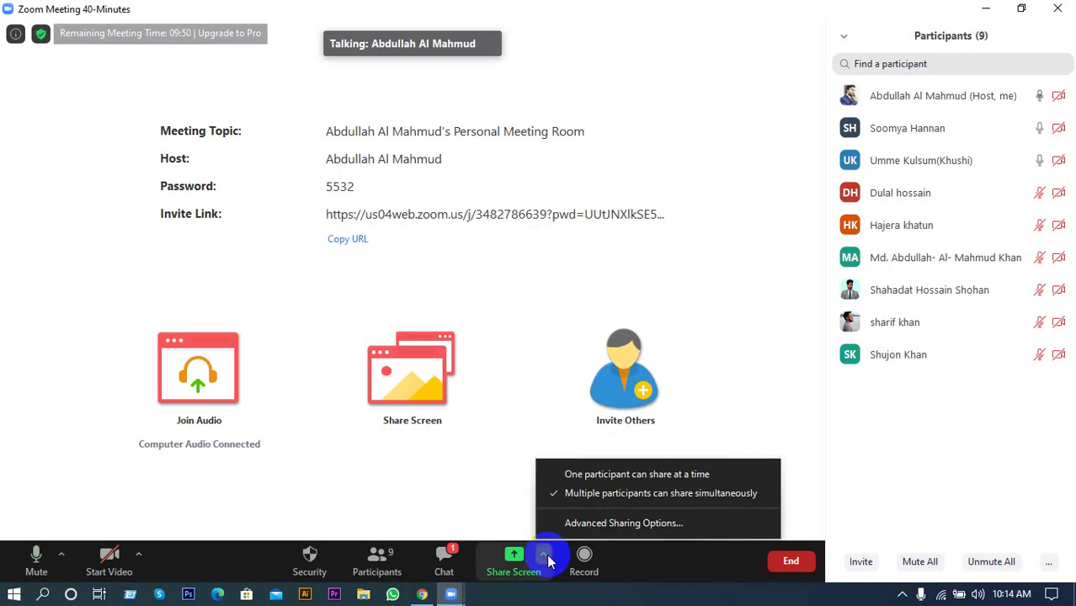
click(644, 311)
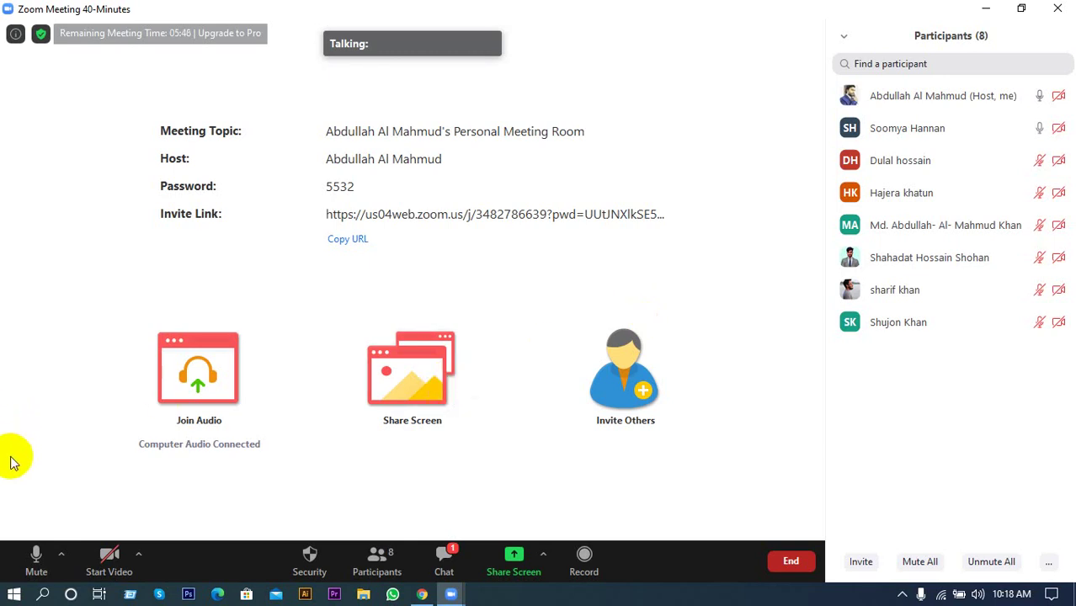
click(33, 554)
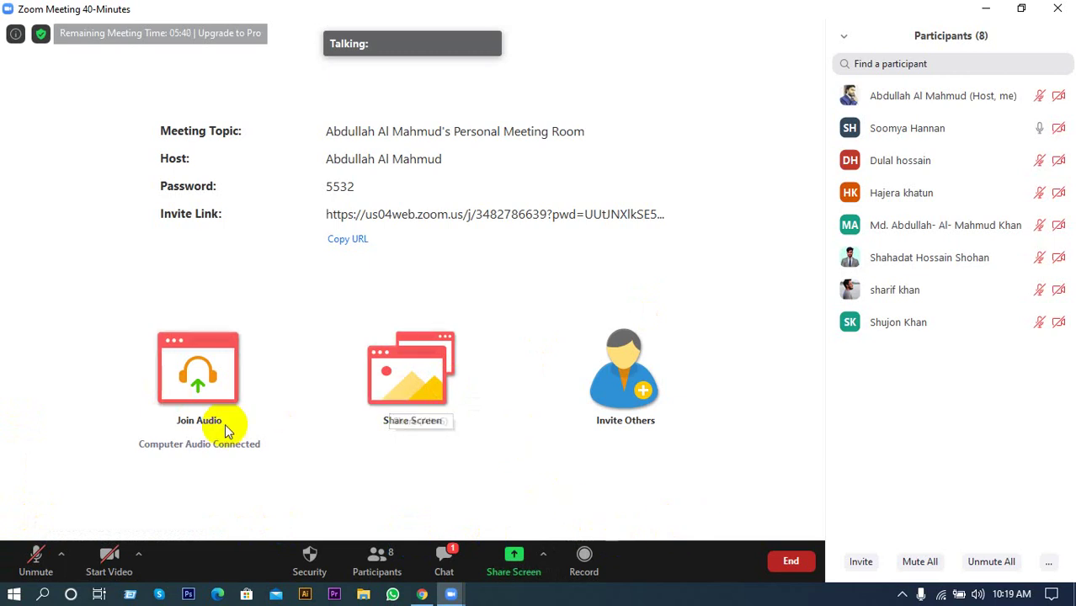
click(42, 556)
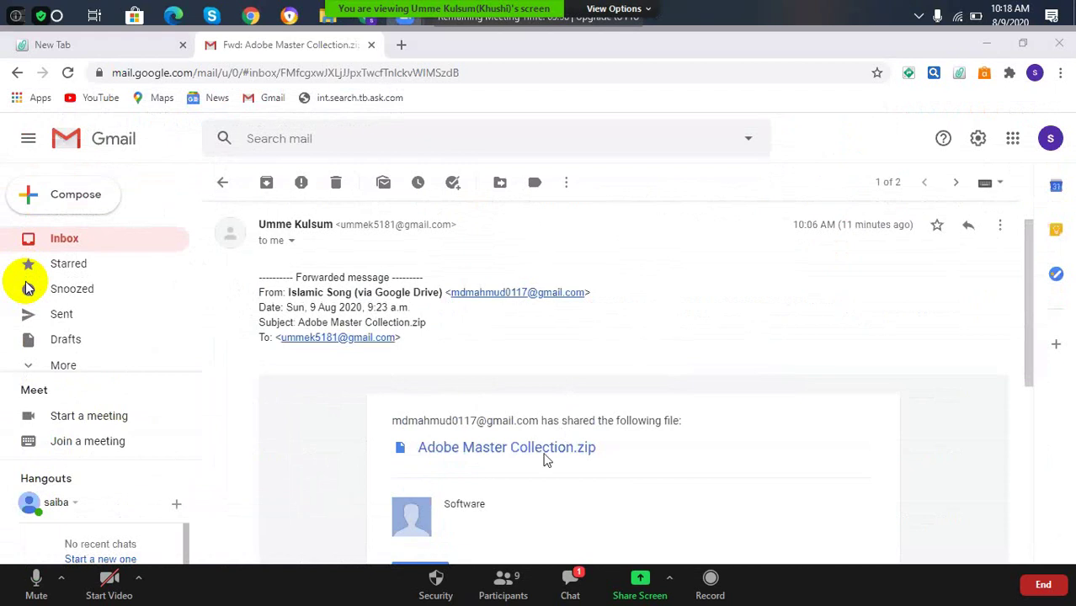
Open the shared Adobe Master Collection.zip file from the forwarded email.
scroll(546, 459, down, 1)
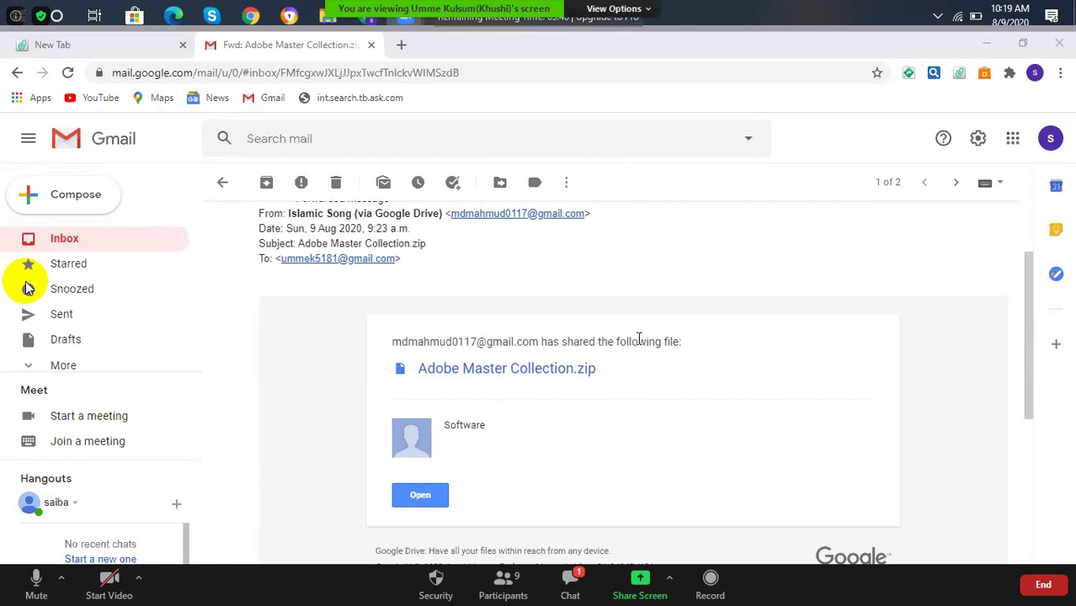
scroll(573, 277, up, 3)
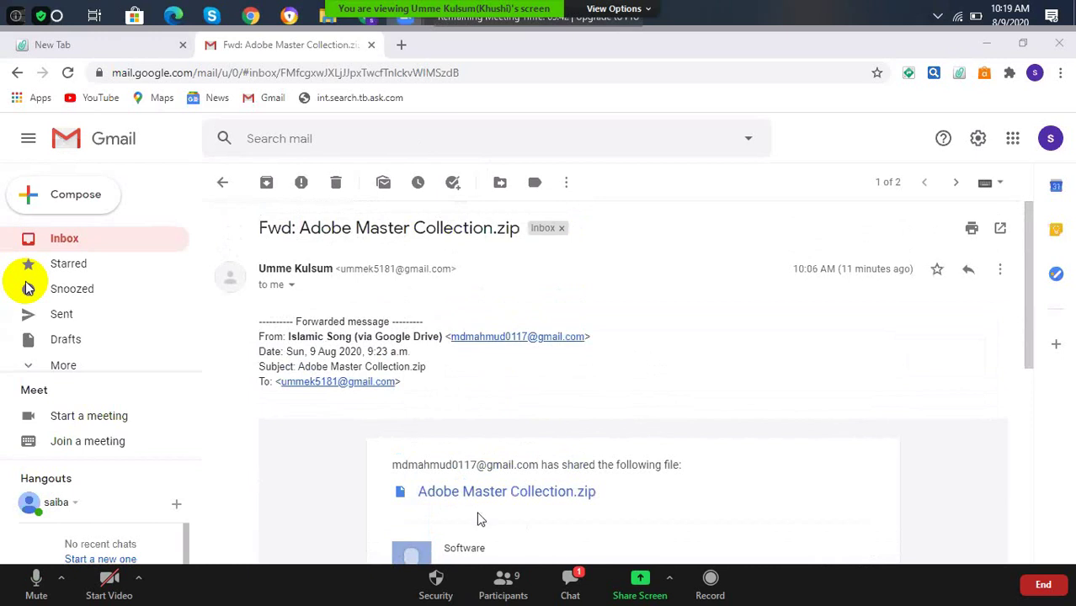
scroll(455, 530, down, 1)
click(425, 546)
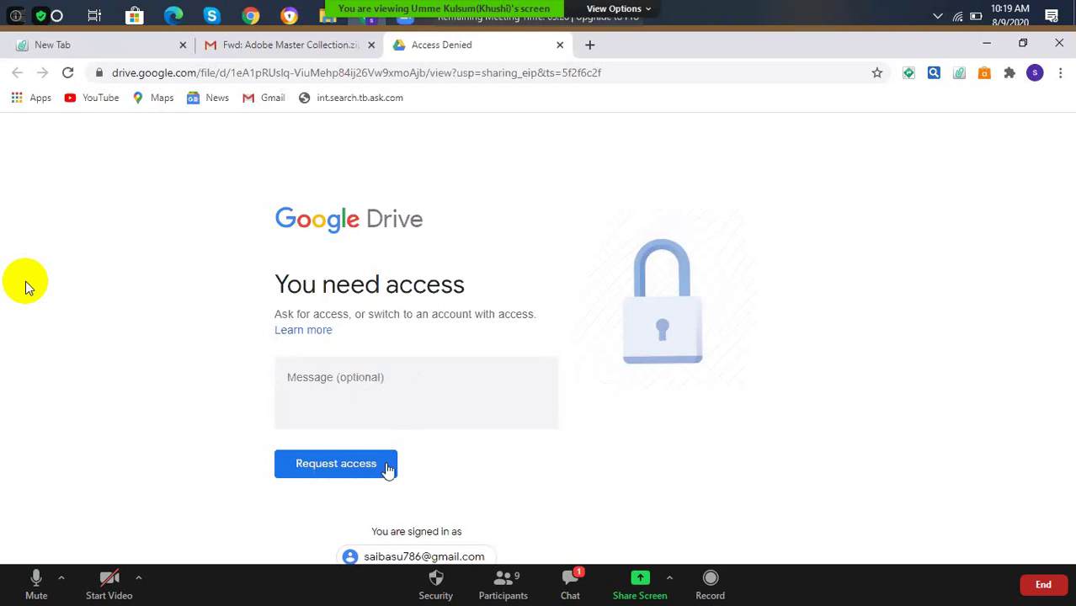
Request access to the zip file on Google Drive and close the forwarded email's tab.
click(336, 472)
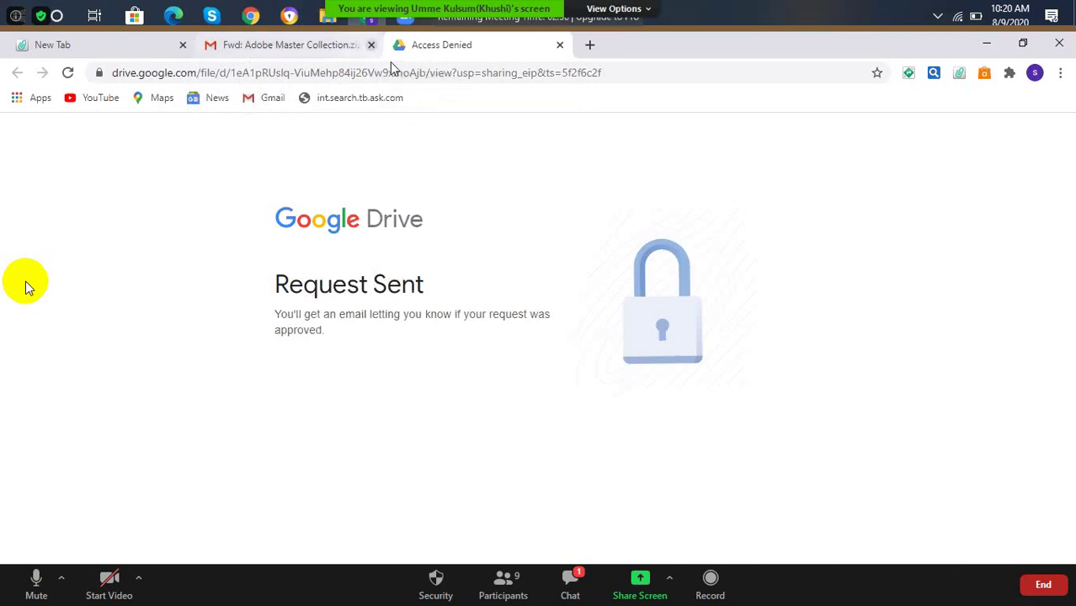
click(371, 44)
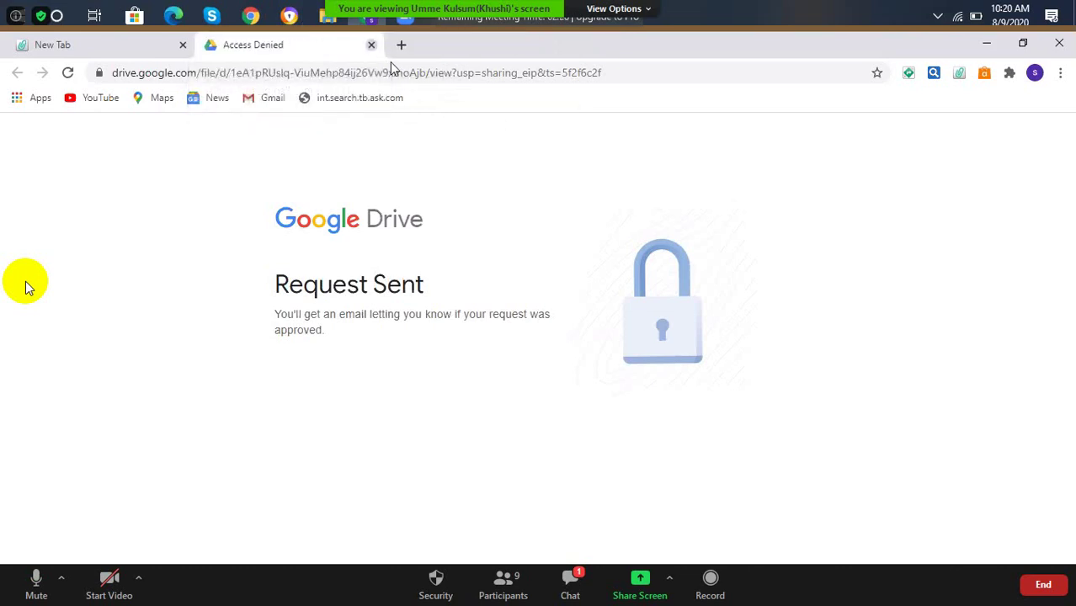
Close the access denied page, go to Gmail, and open the Adobe Master Collection.zip email.
click(371, 45)
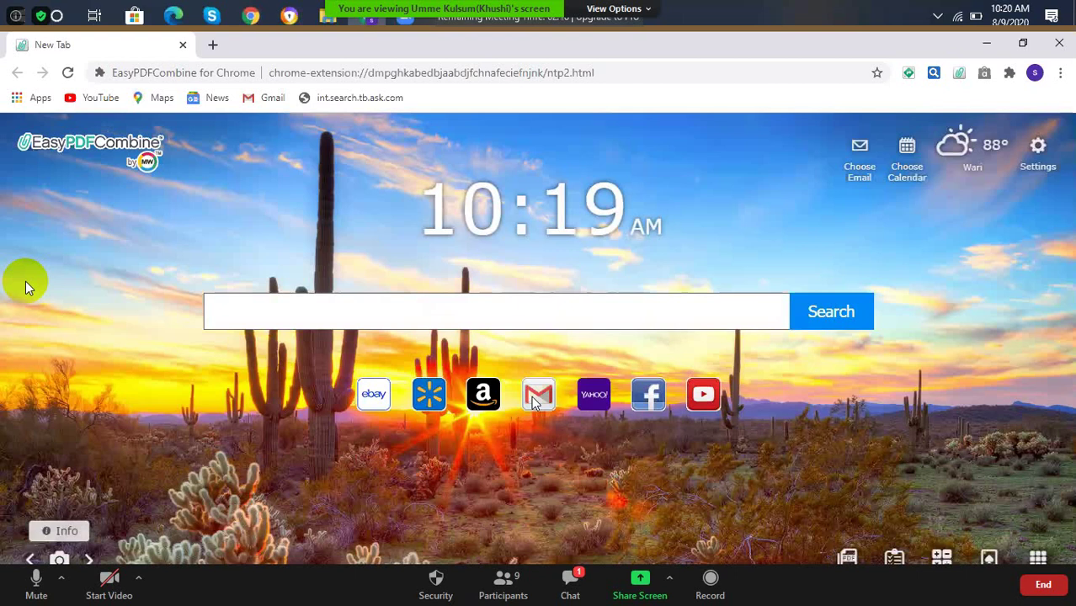
click(535, 397)
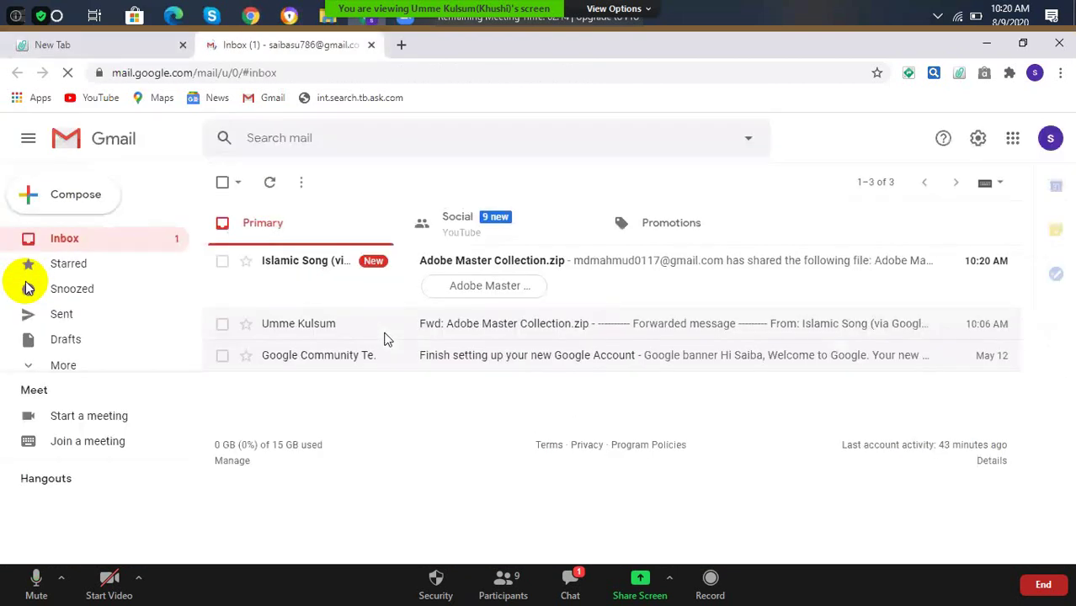
click(408, 264)
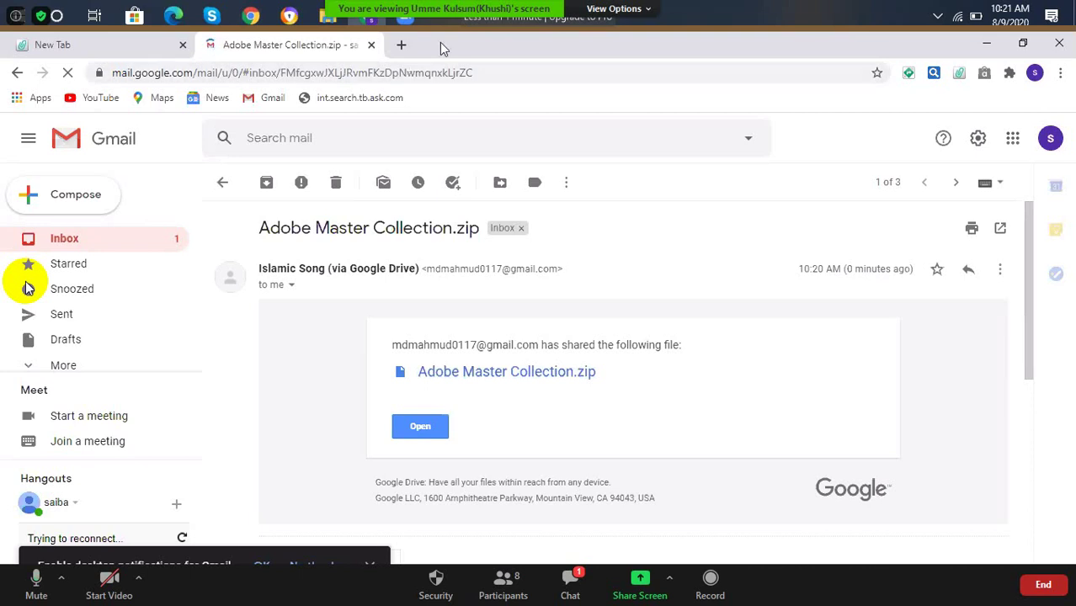
Close the browser window showing the Adobe Master Collection.zip email from its taskbar preview.
mouse_move(371, 15)
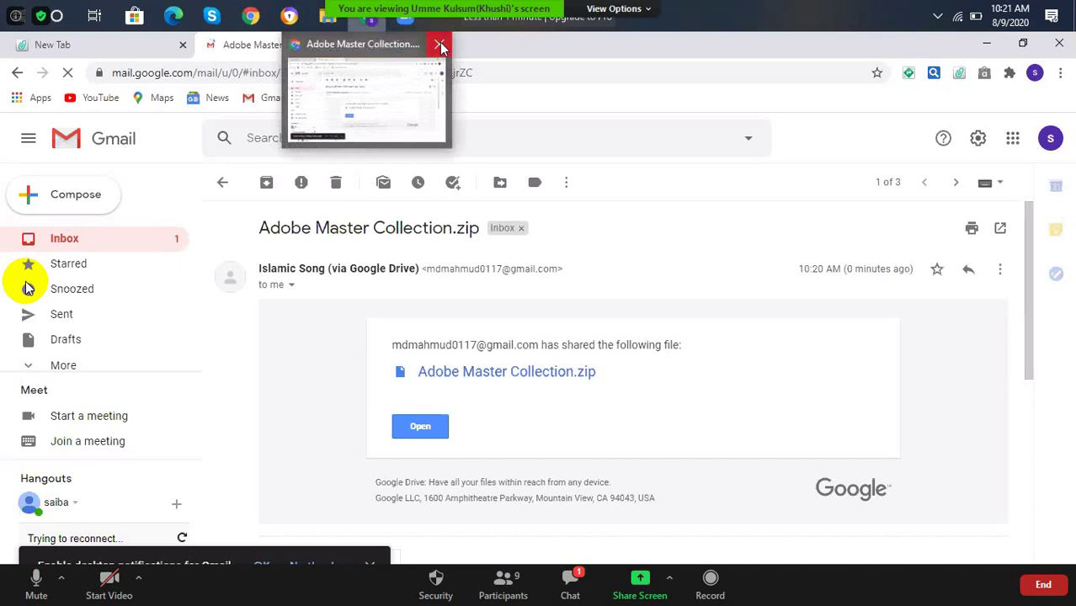
click(440, 46)
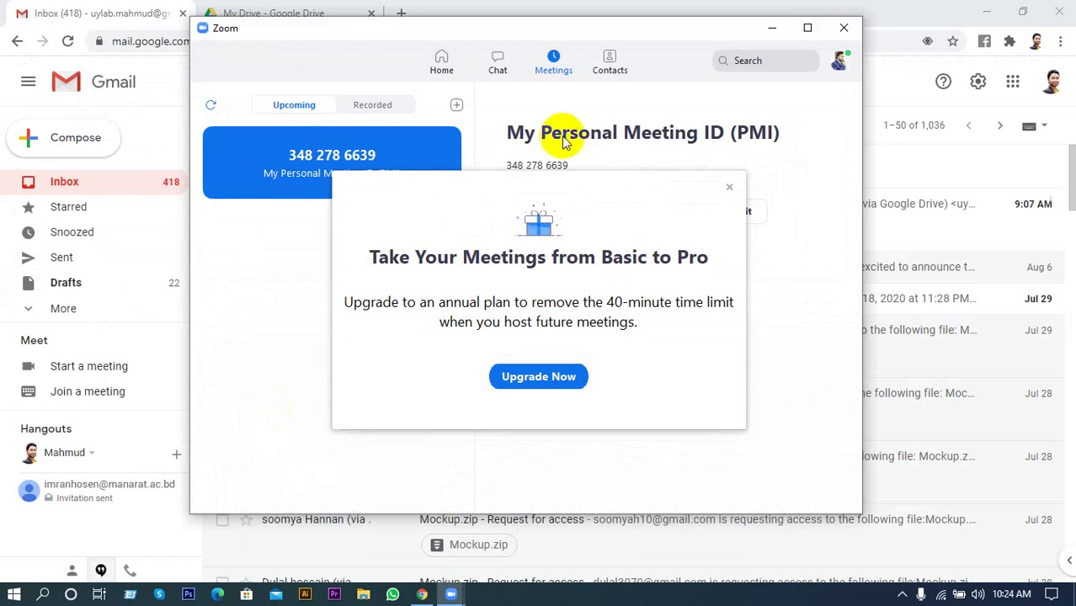
Dismiss the 'Basic to Pro' upgrade popup, start the Personal Meeting ID meeting, and minimize Zoom.
click(728, 187)
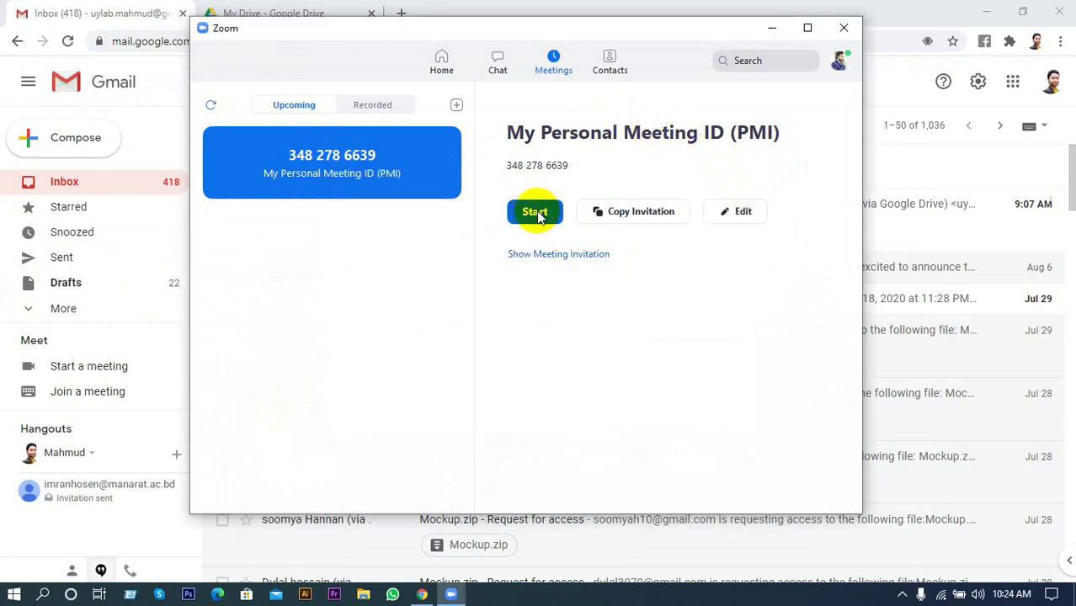
click(537, 213)
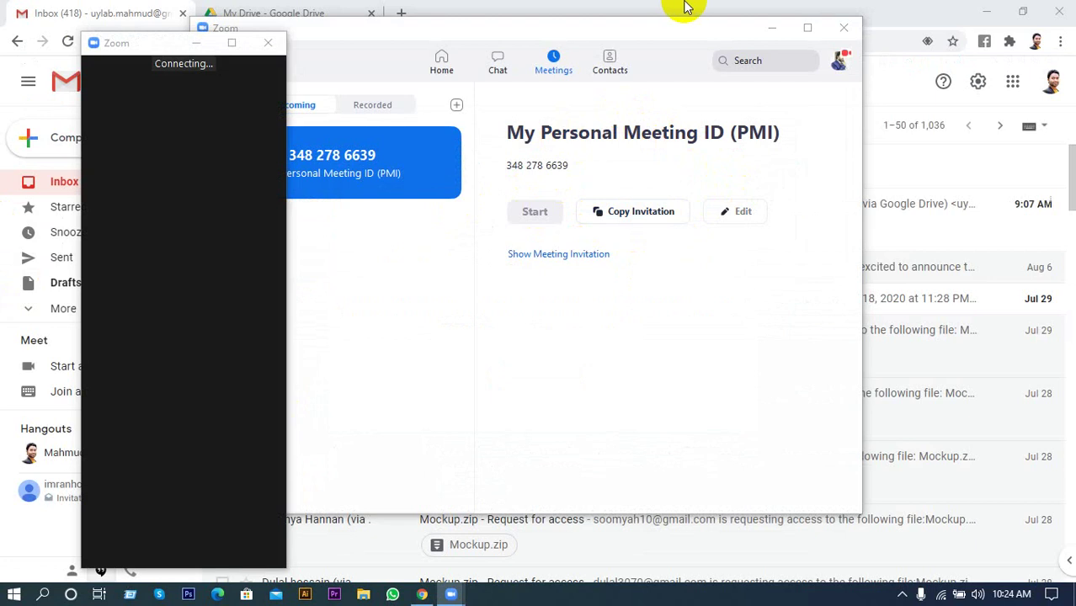
click(772, 26)
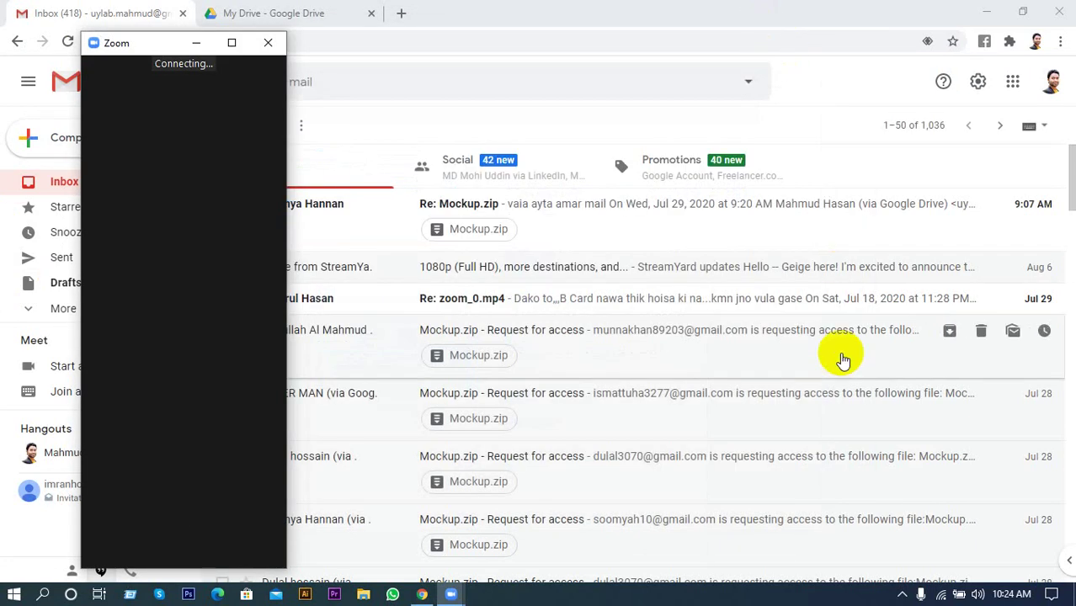
click(903, 595)
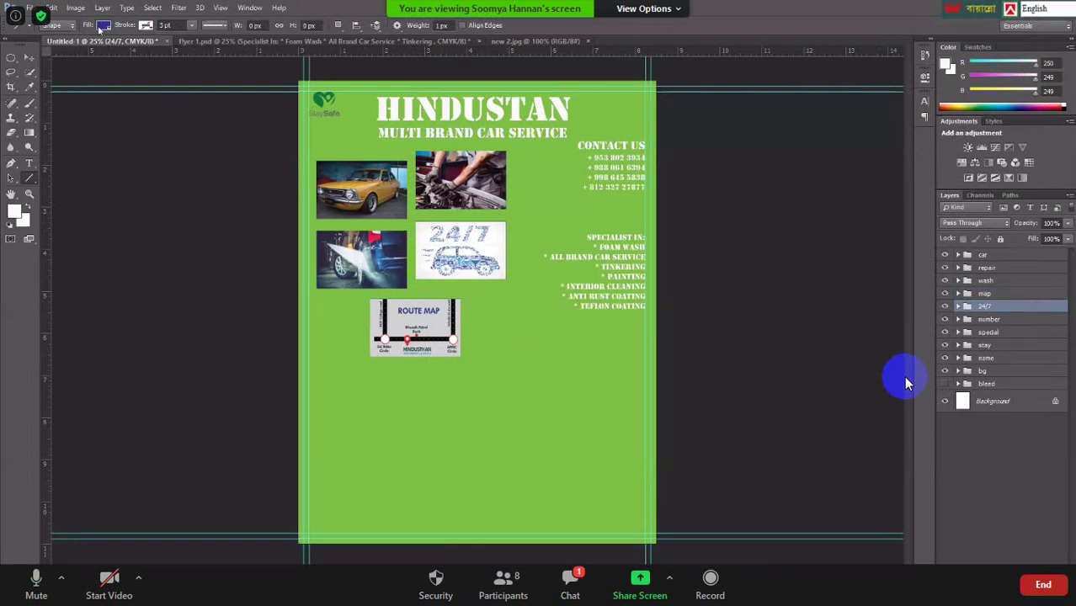
With a solid stroke and no fill, draw a vertical line below the 24/7 picture.
click(147, 25)
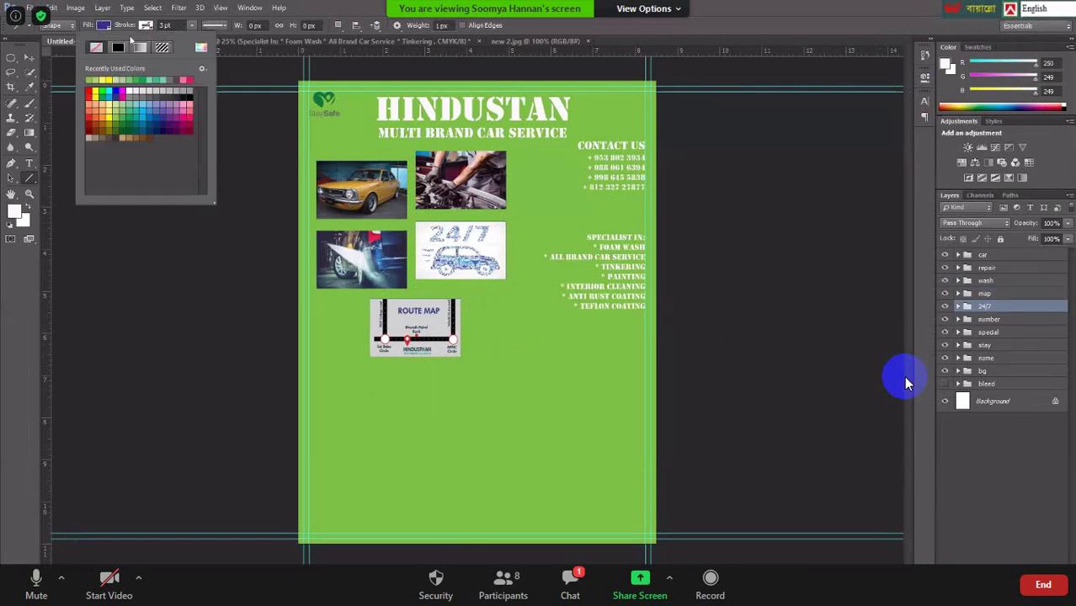
click(117, 48)
click(104, 26)
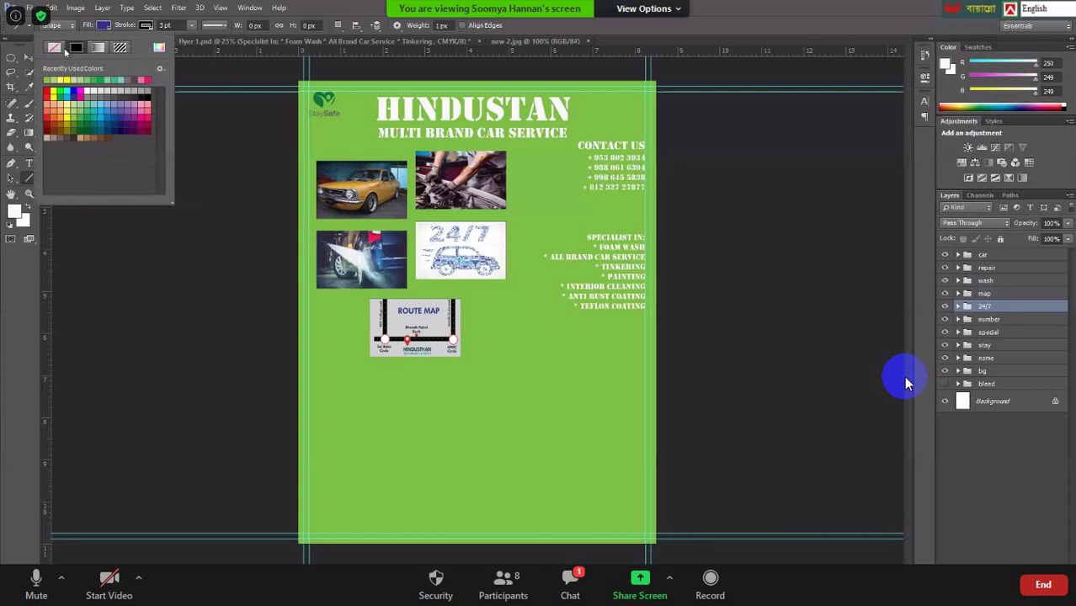
click(54, 48)
click(72, 259)
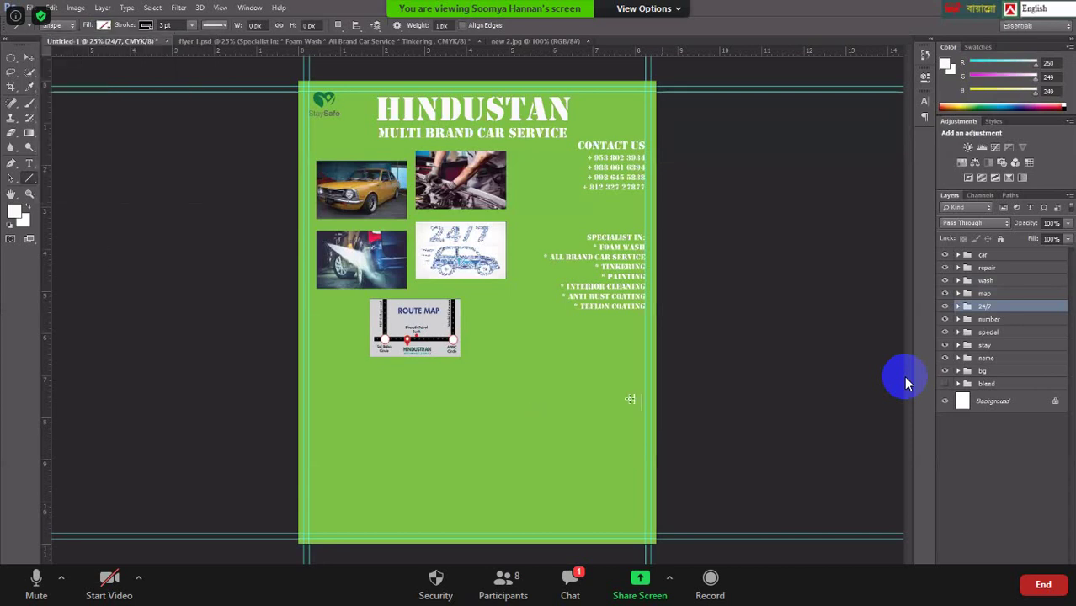
drag(522, 325, 522, 477)
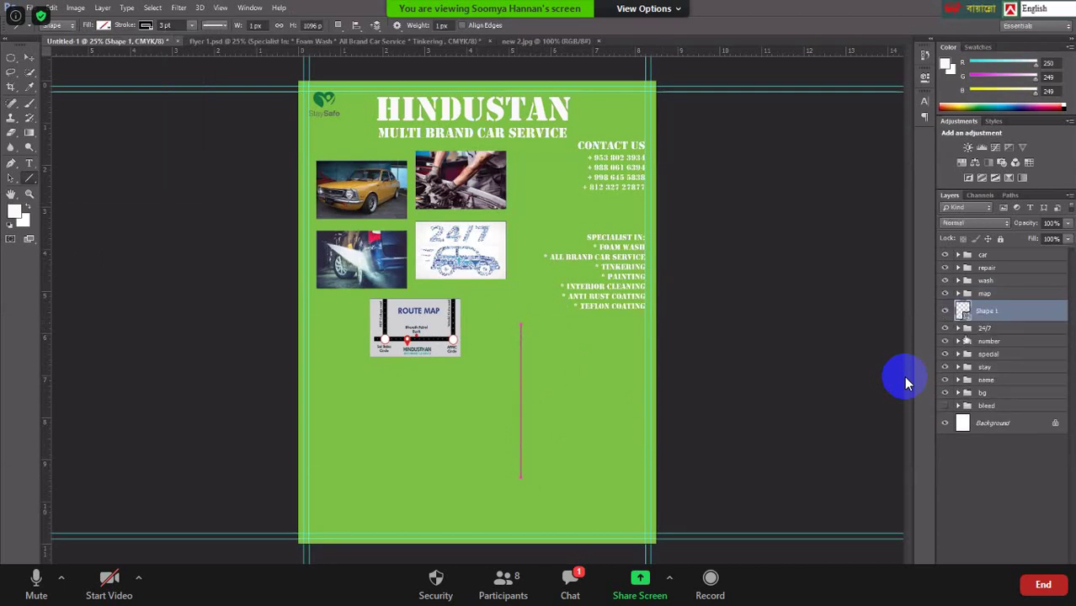
Set the Shape 1 line colour to near-black #000206.
double_click(965, 316)
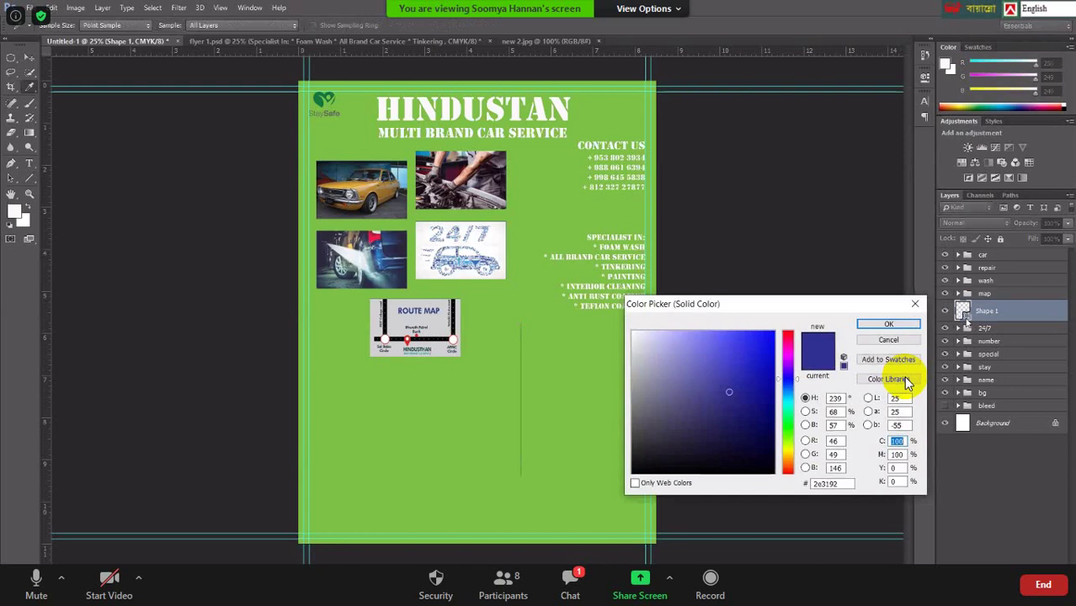
click(635, 334)
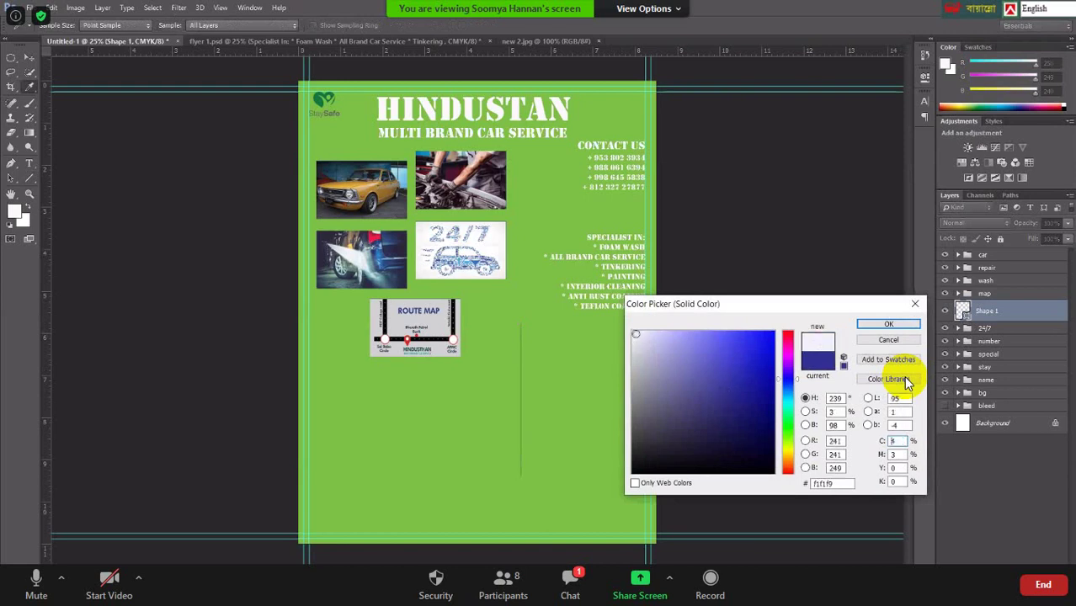
drag(636, 334, 633, 333)
click(890, 325)
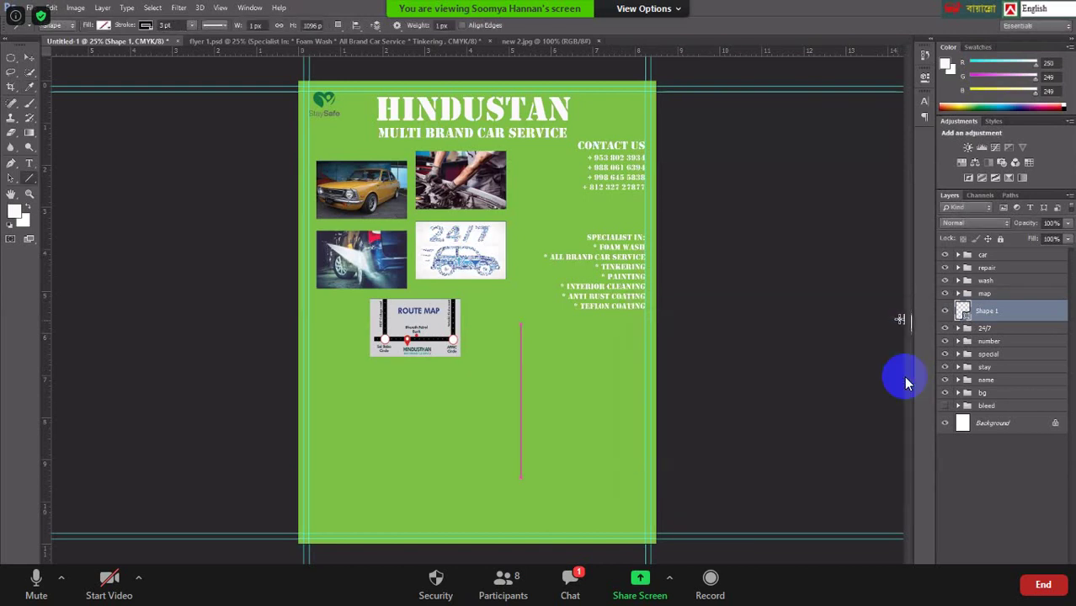
double_click(962, 311)
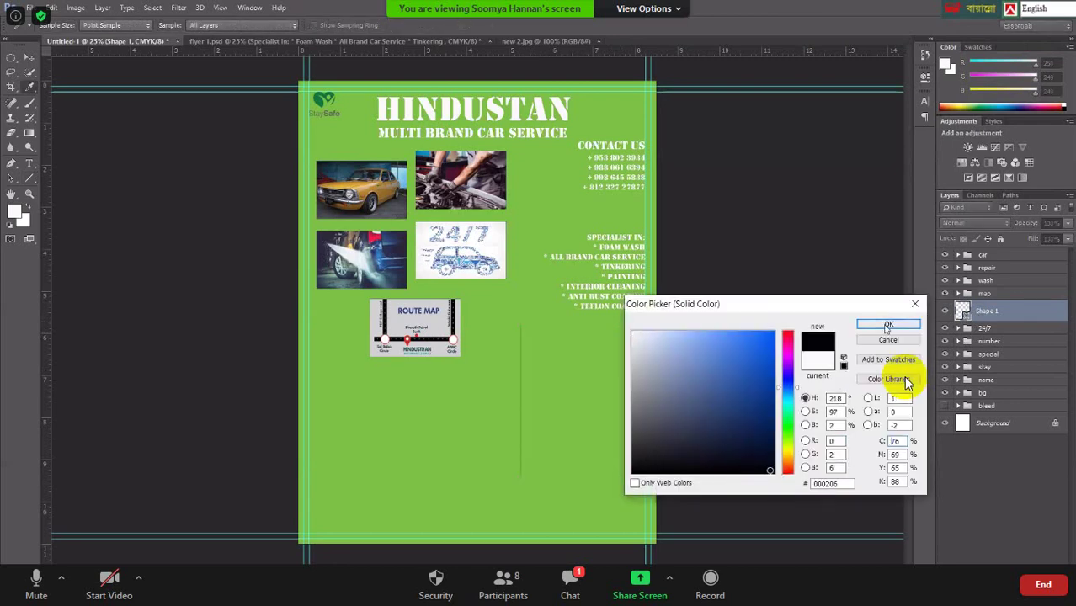
click(888, 324)
click(29, 57)
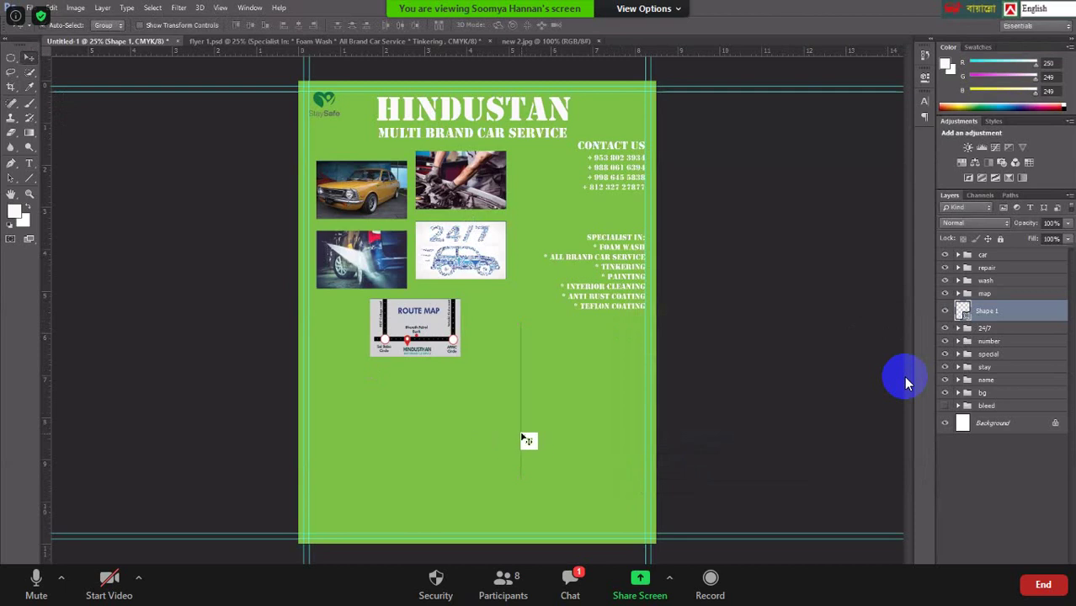
Delete the Shape 1 vertical line layer from the green area below the 24/7 picture.
drag(529, 437, 522, 436)
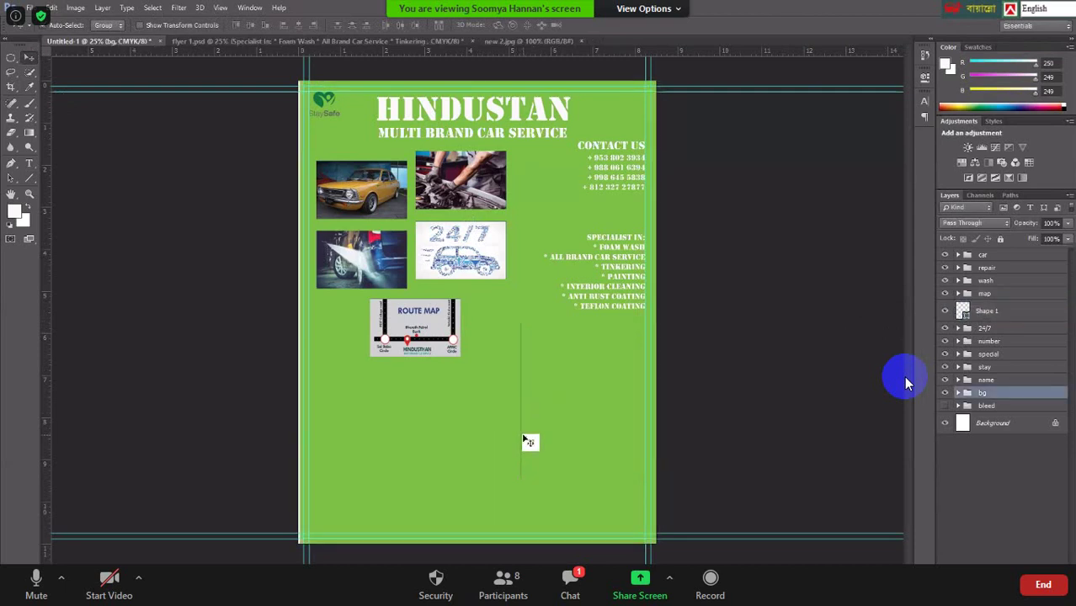
click(522, 436)
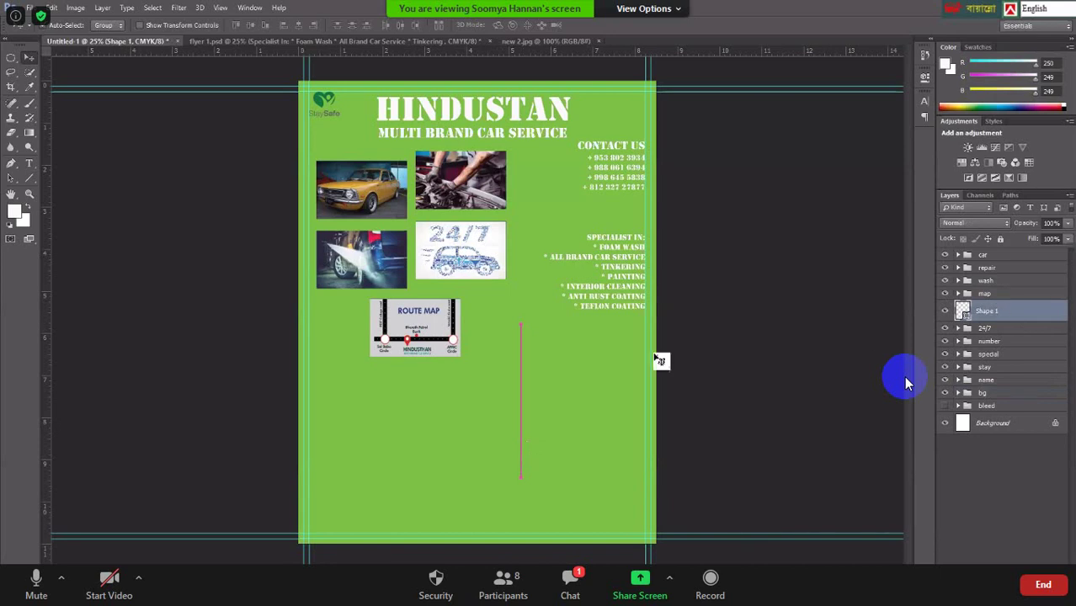
click(523, 366)
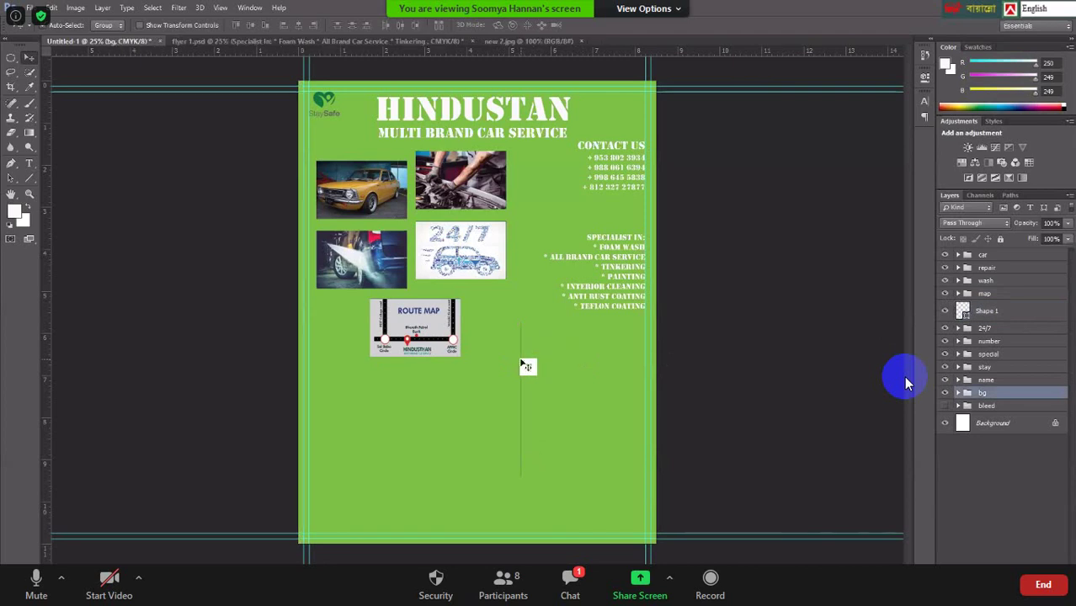
click(991, 311)
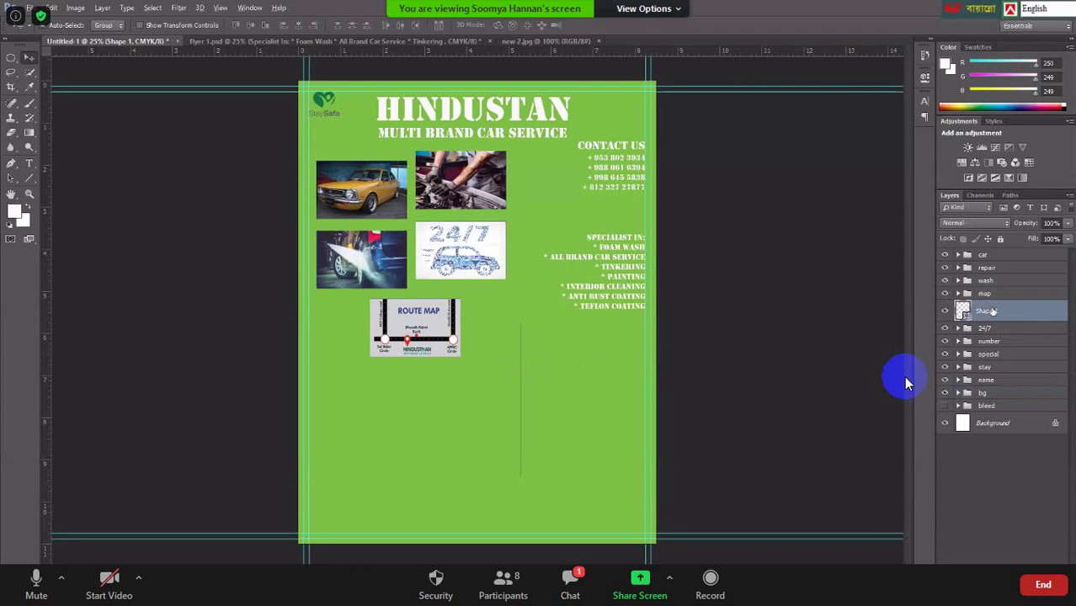
key(Delete)
click(1001, 468)
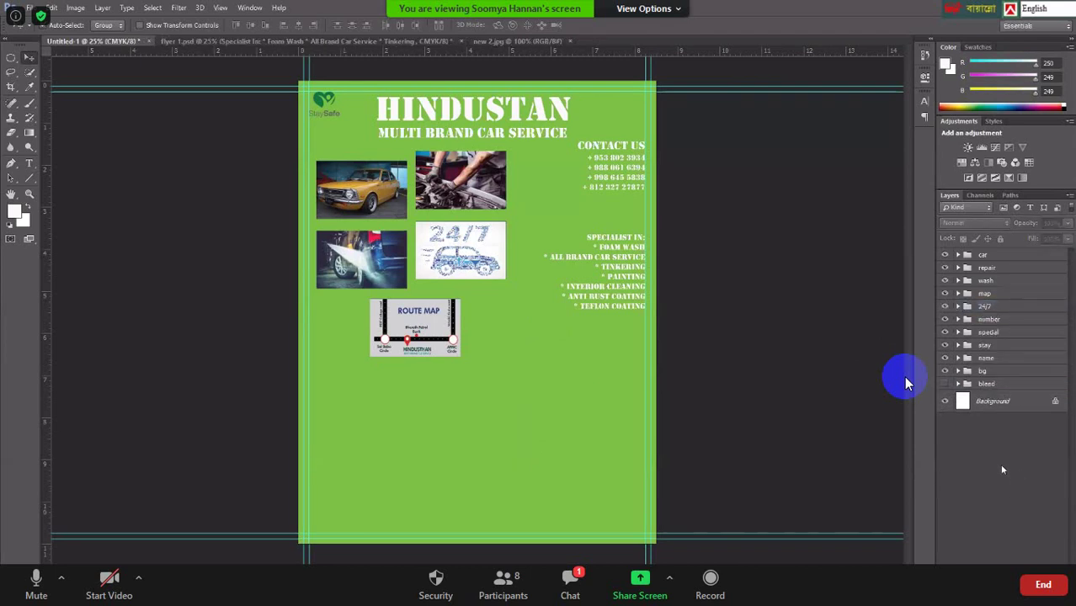
click(30, 177)
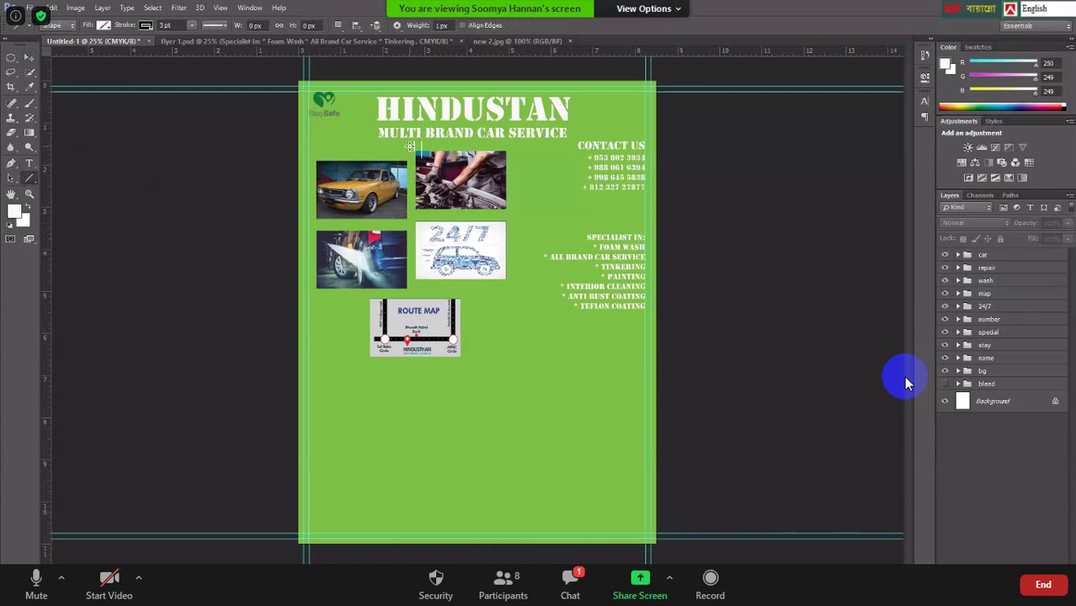
Draw a vertical divider between the two photo columns, from below the title past the lower photos.
drag(409, 145, 409, 155)
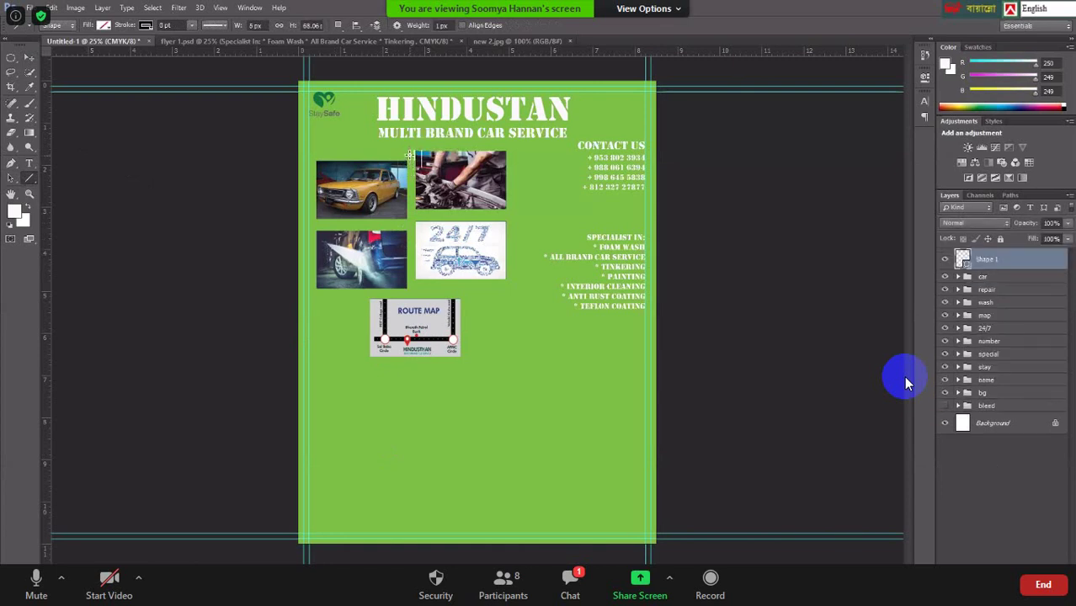
key(Delete)
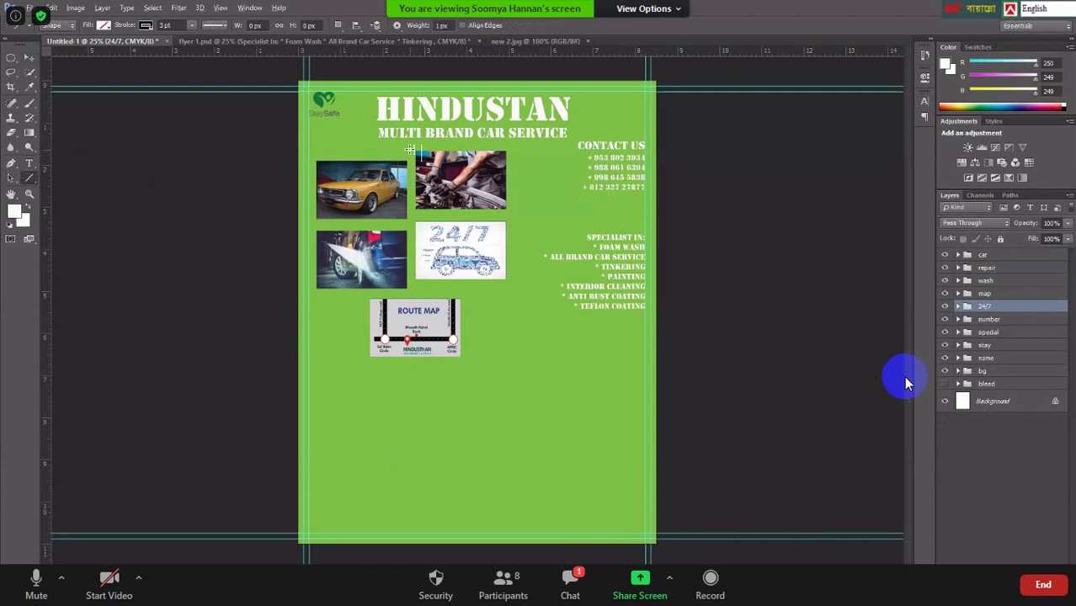
scroll(410, 148, up, 2)
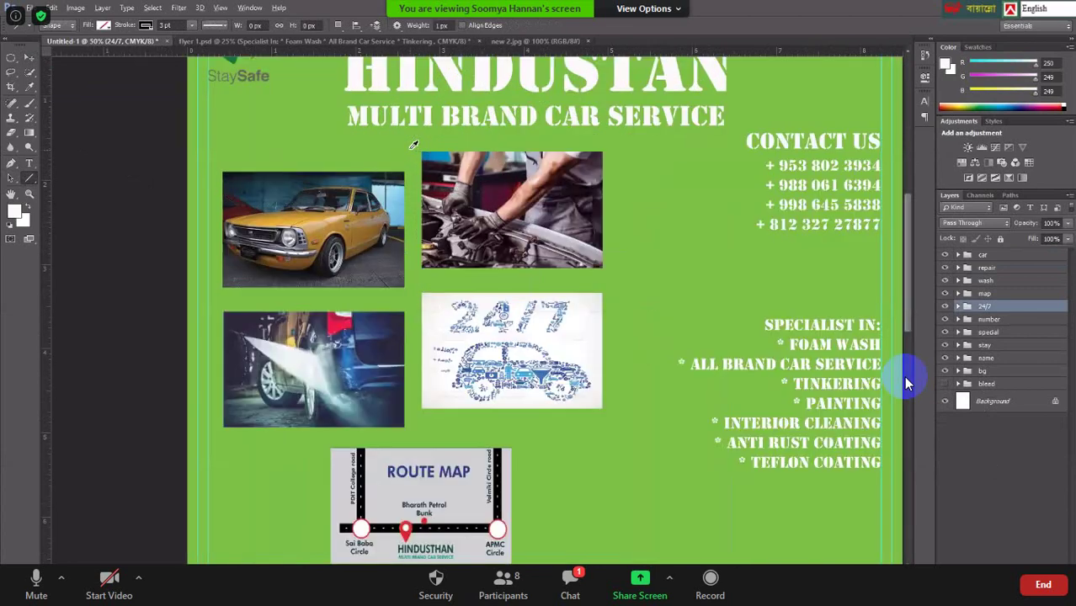
scroll(413, 145, up, 1)
scroll(411, 149, down, 1)
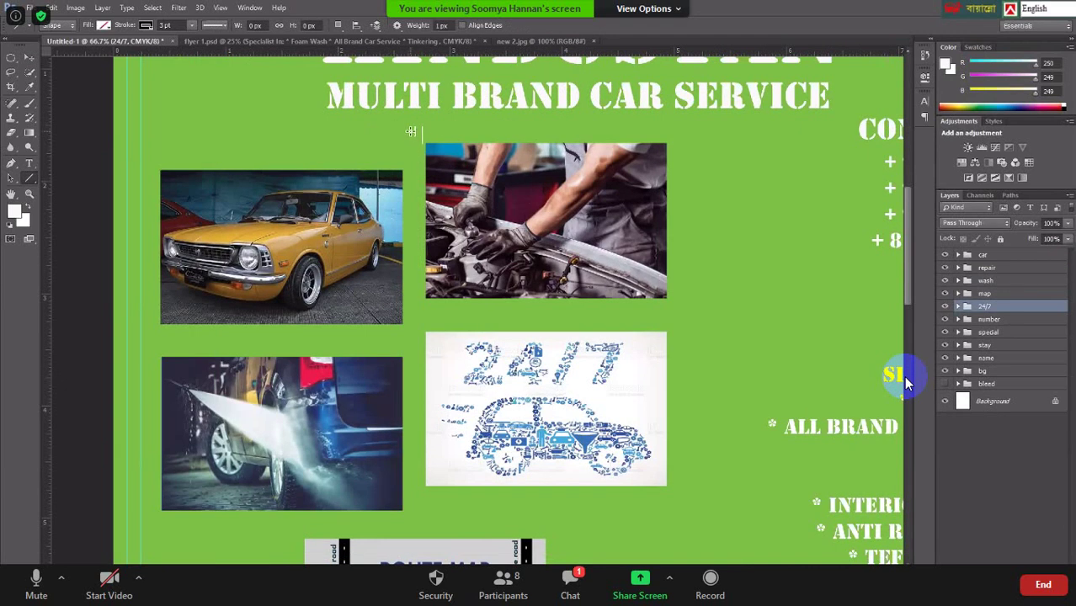
drag(410, 133, 412, 530)
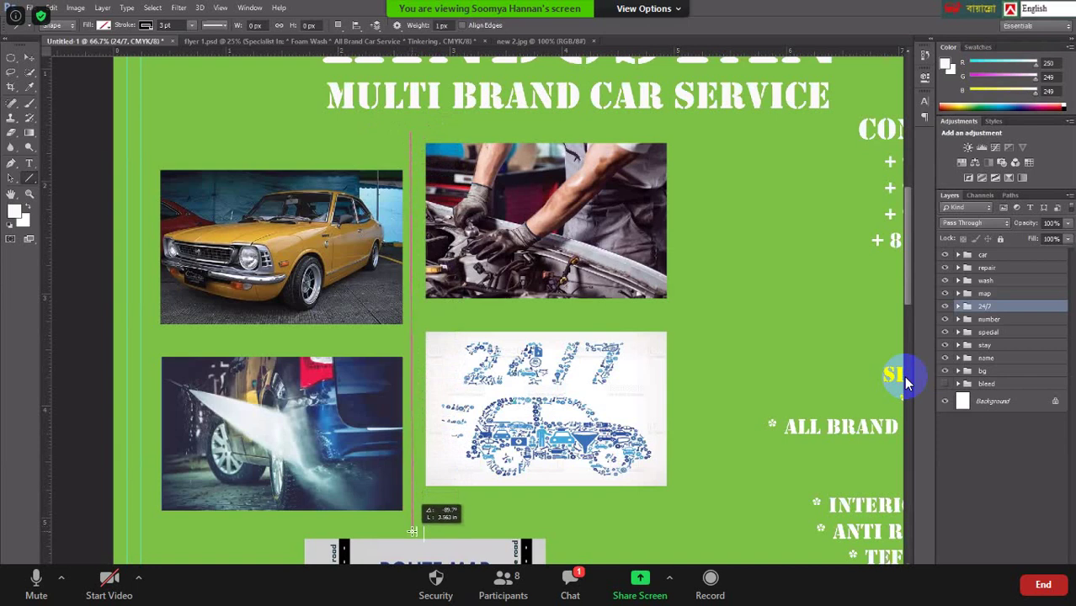
drag(413, 532, 412, 532)
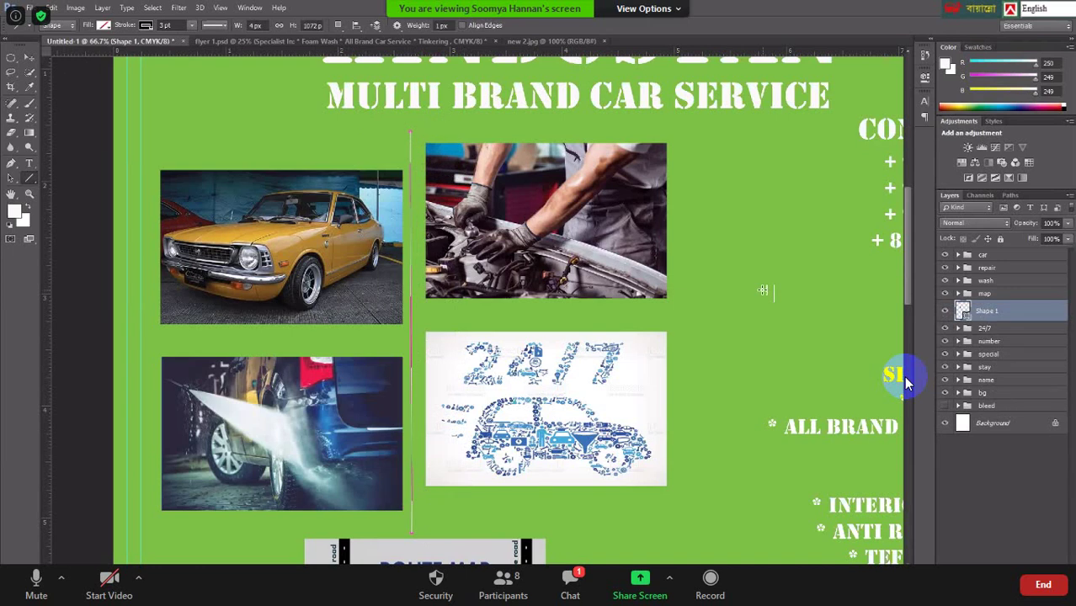
click(971, 462)
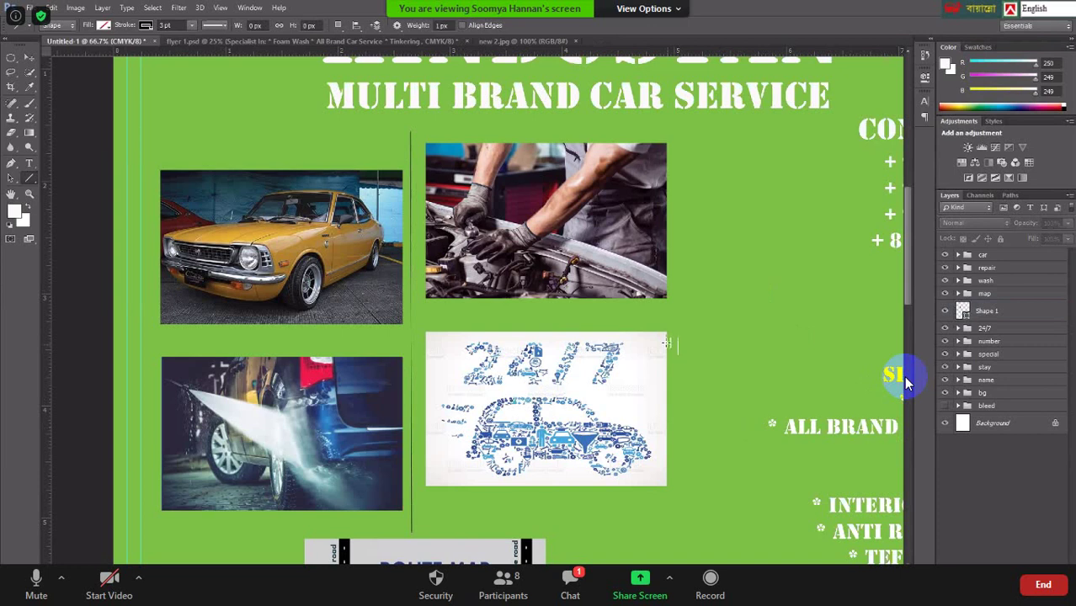
Draw horizontal dividers under the mechanic photo (Shape 2) and the yellow car photo (Shape 3).
scroll(666, 343, down, 1)
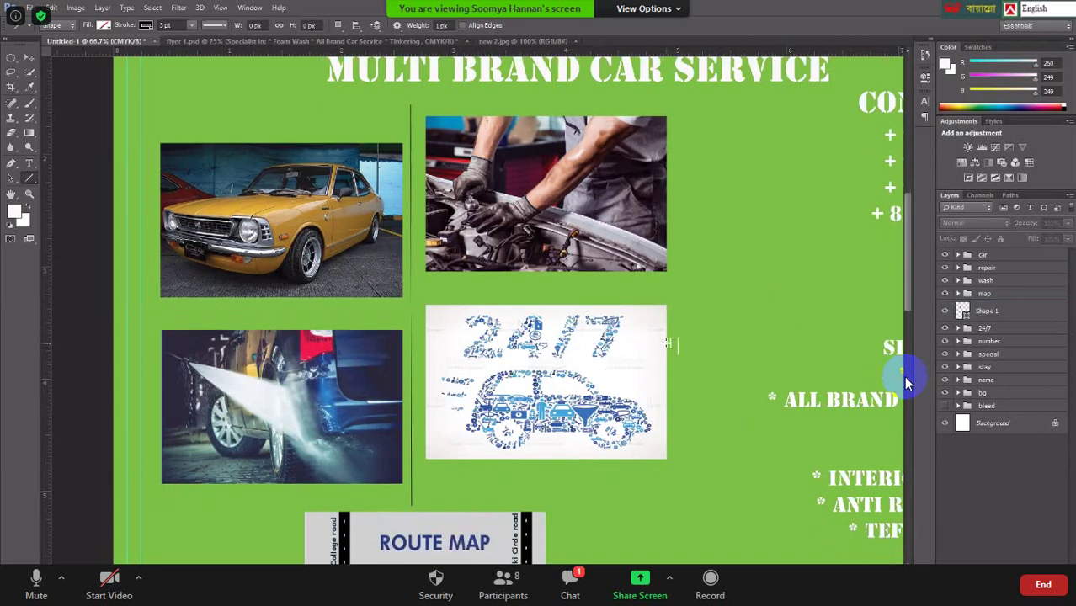
scroll(666, 342, up, 1)
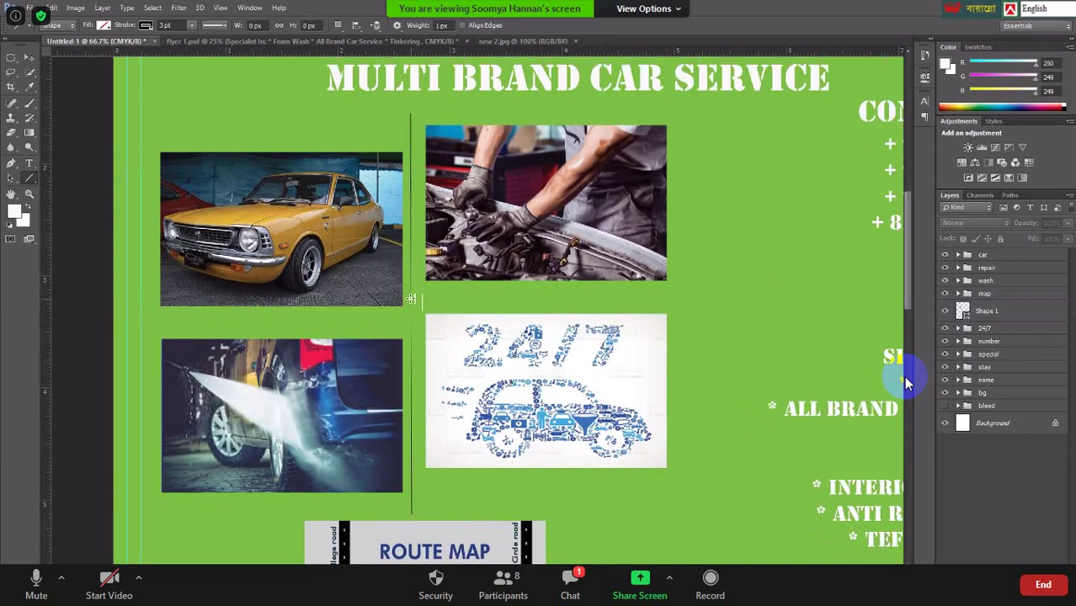
drag(411, 300, 683, 298)
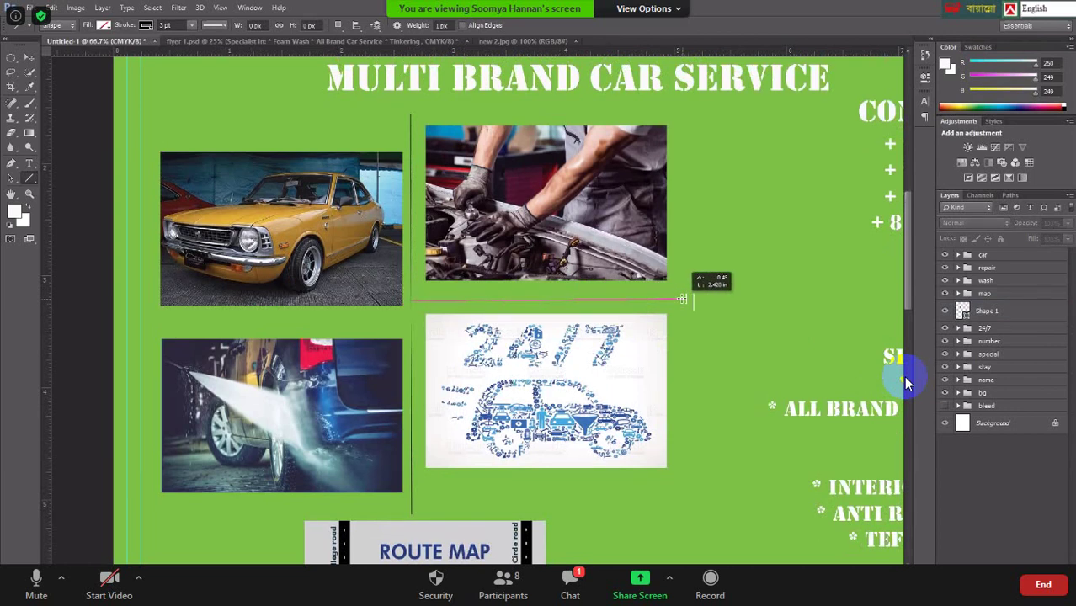
drag(682, 298, 682, 300)
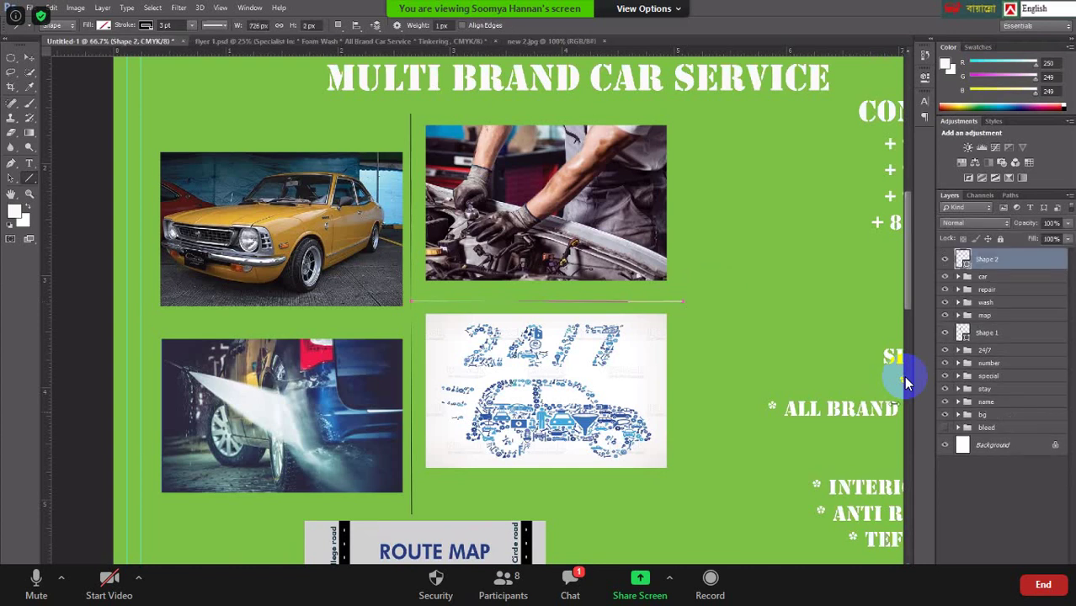
click(980, 483)
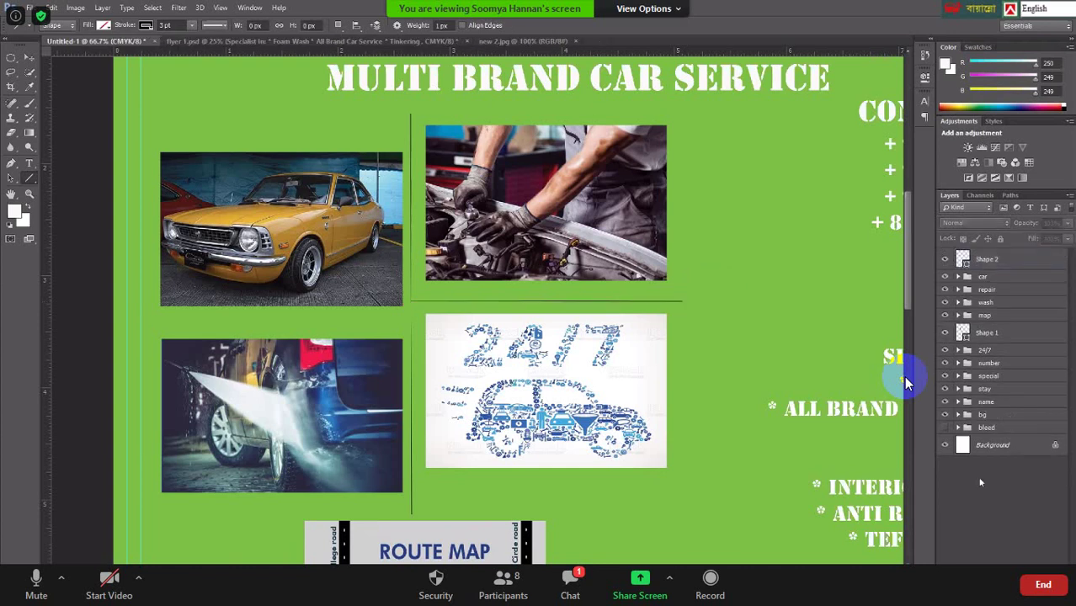
scroll(699, 323, down, 2)
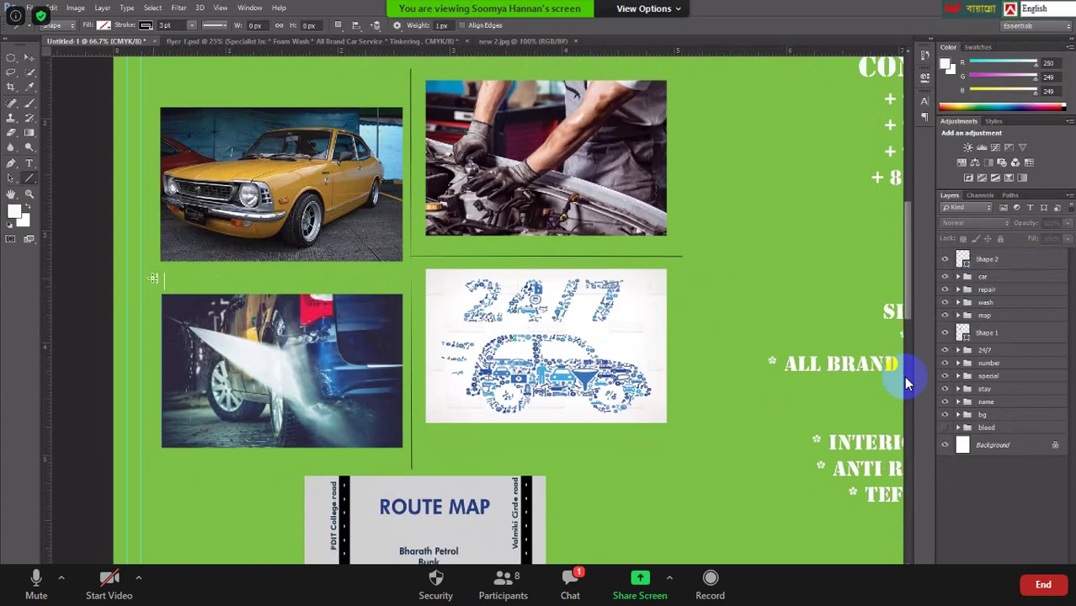
drag(152, 278, 412, 280)
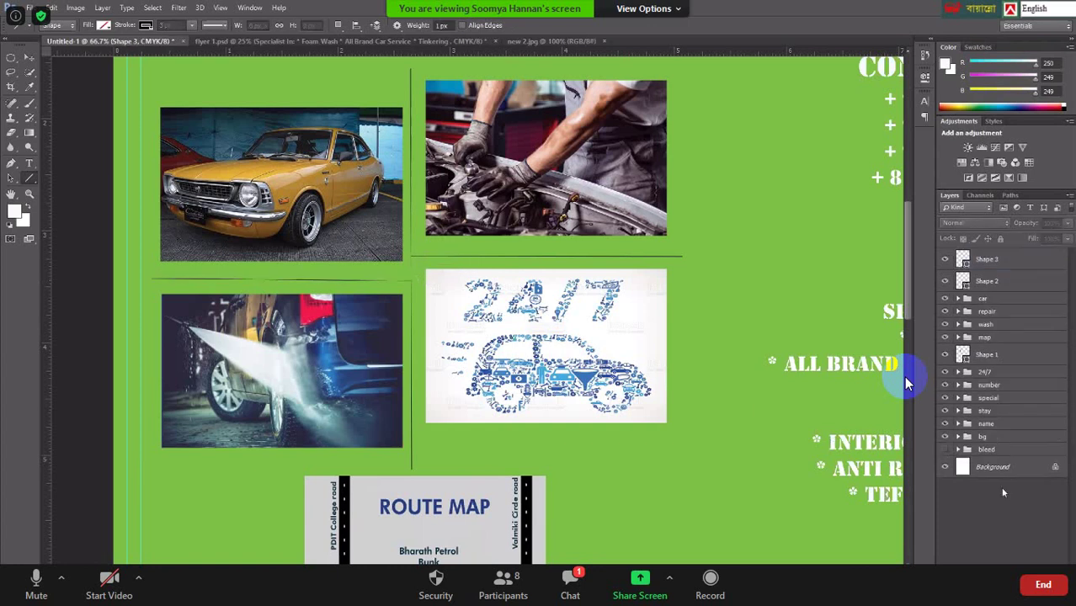
click(1003, 493)
scroll(715, 301, down, 3)
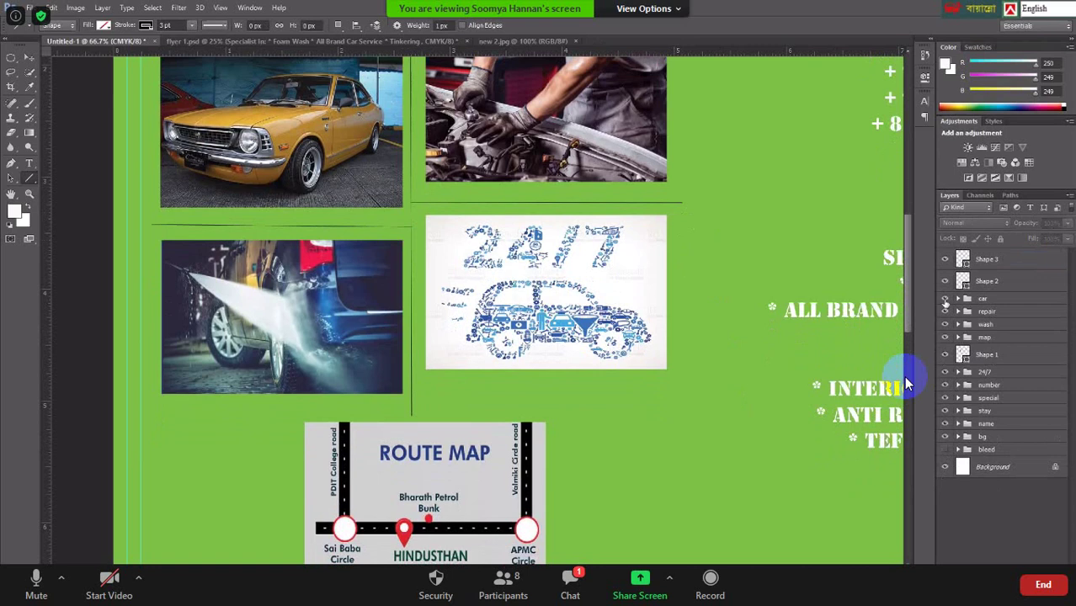
Delete the Shape 2 divider line beneath the mechanic photo.
click(946, 283)
click(946, 283)
click(1006, 282)
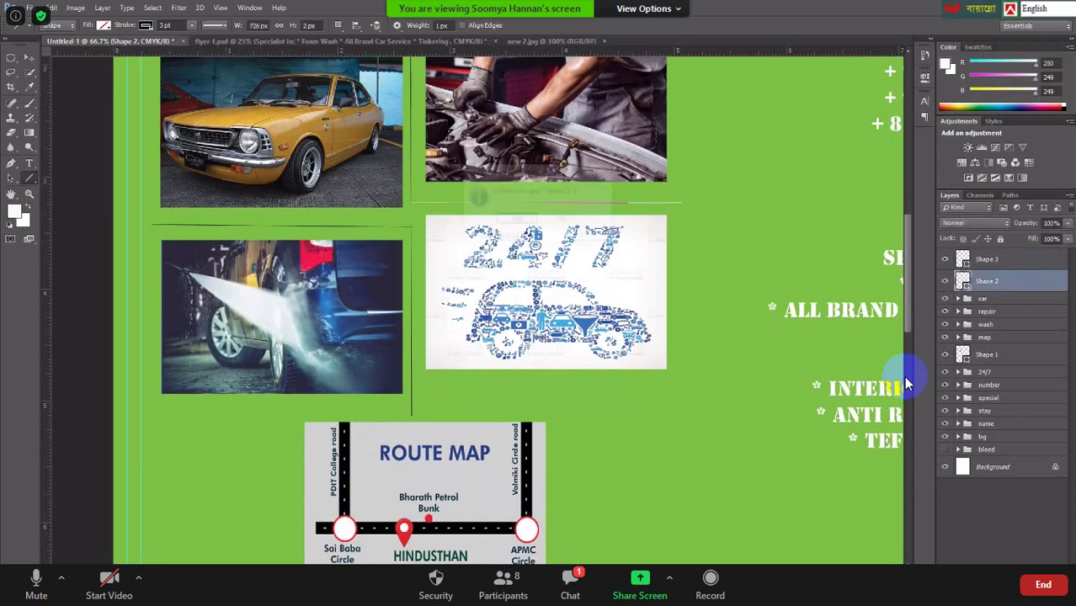
key(Delete)
key(Return)
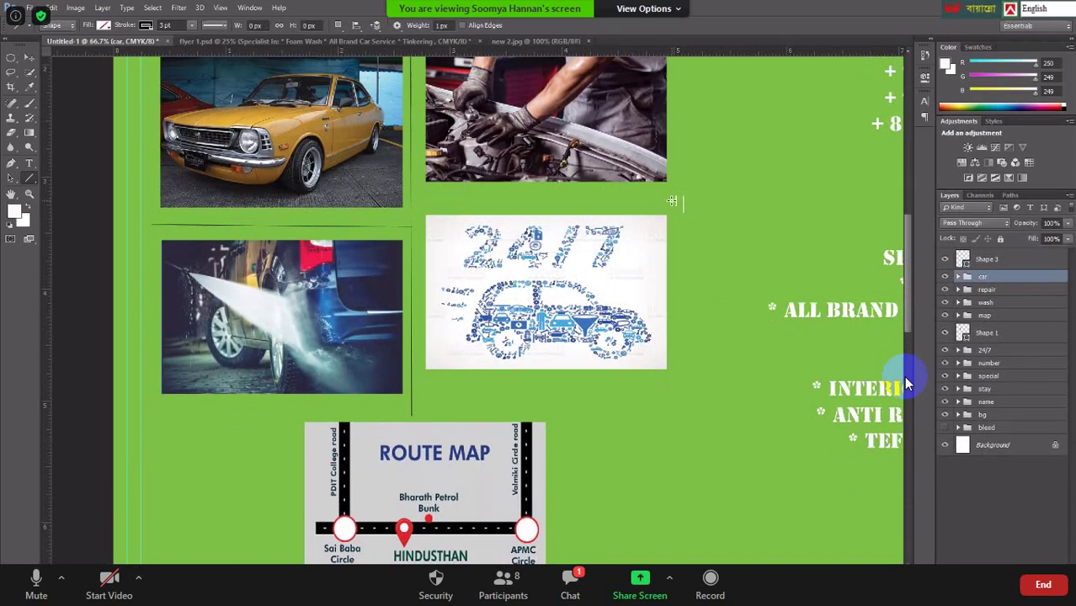
Draw a replacement line under the mechanic photo, then undo it with Ctrl+Z.
drag(673, 199, 411, 199)
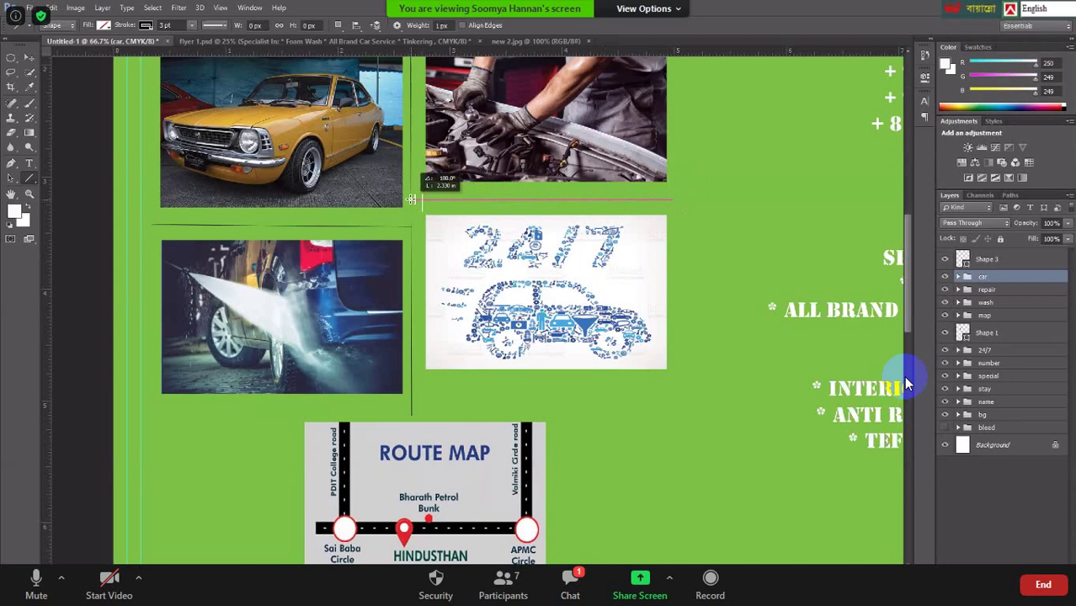
drag(411, 200, 411, 199)
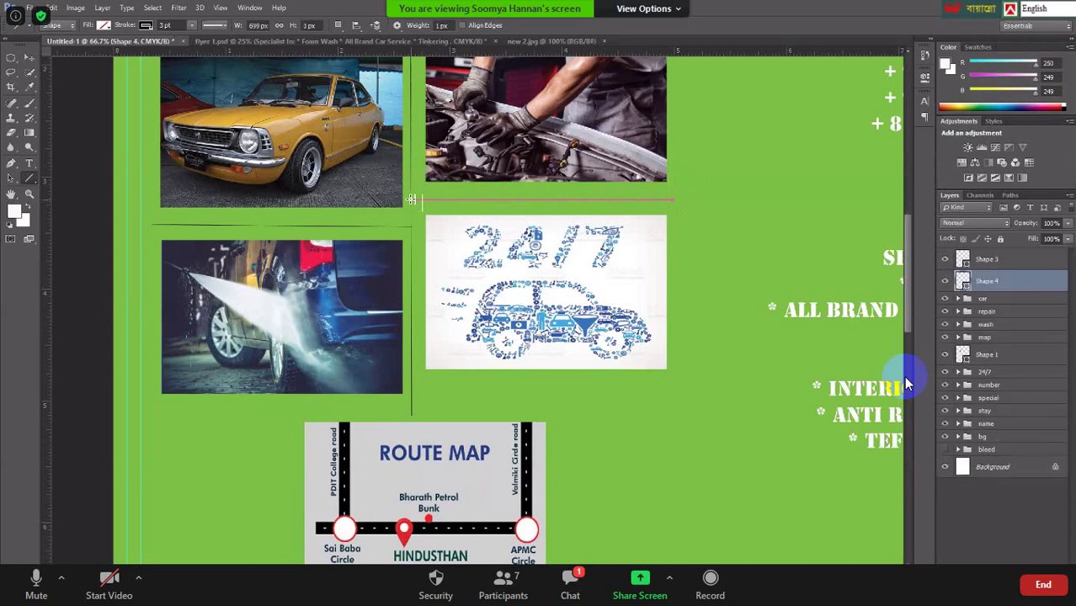
click(995, 513)
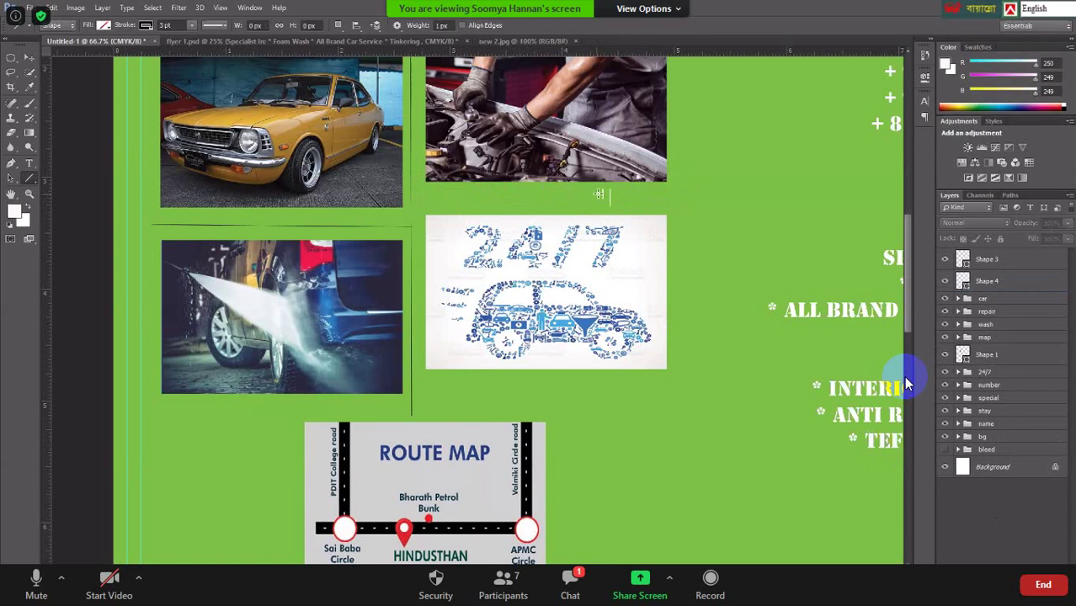
scroll(717, 222, up, 1)
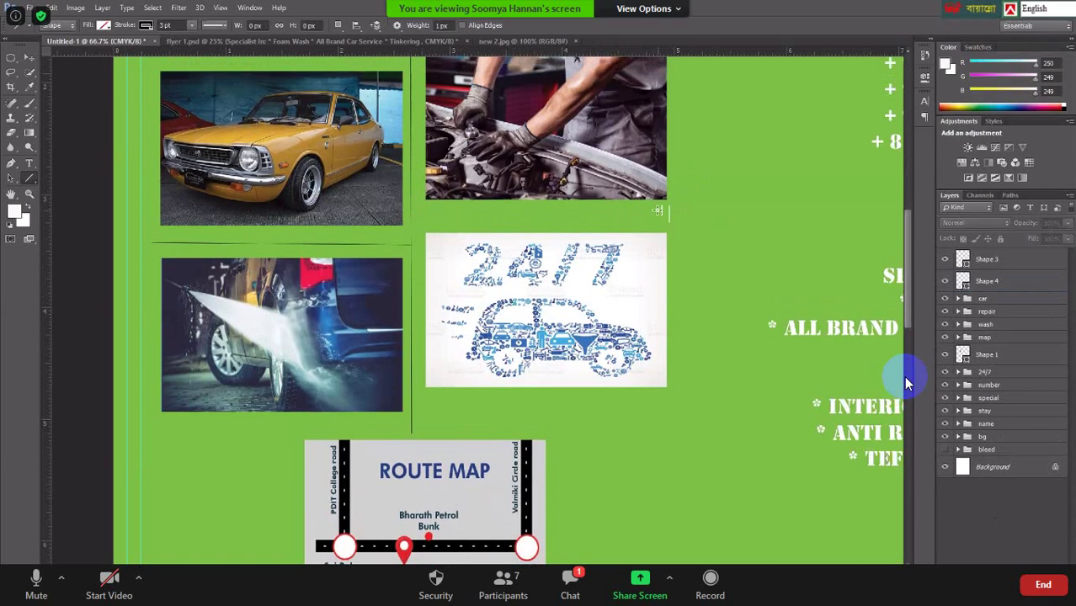
key(ctrl+z)
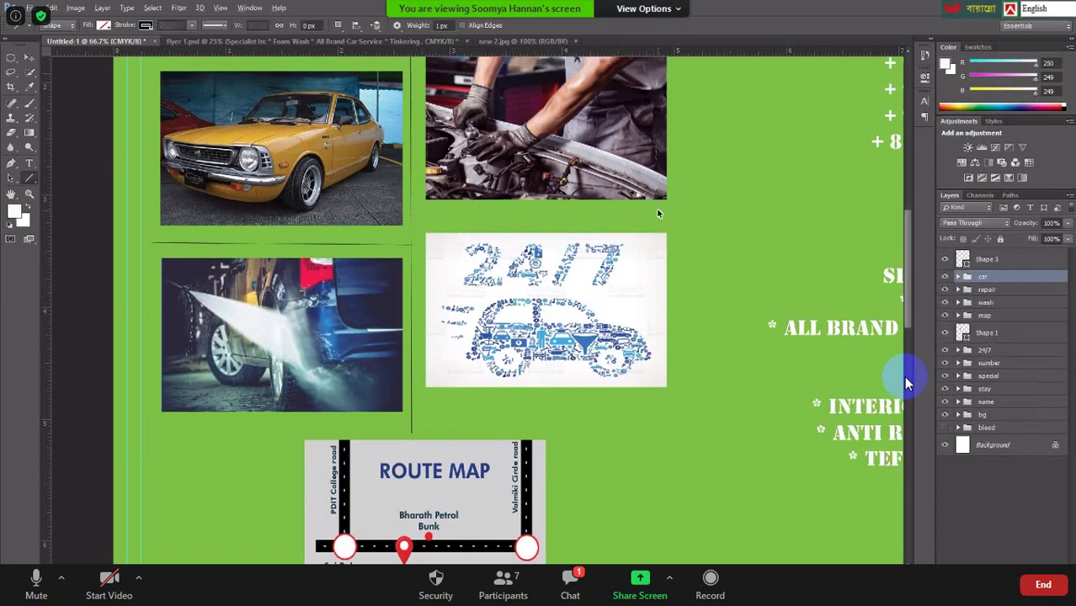
click(996, 508)
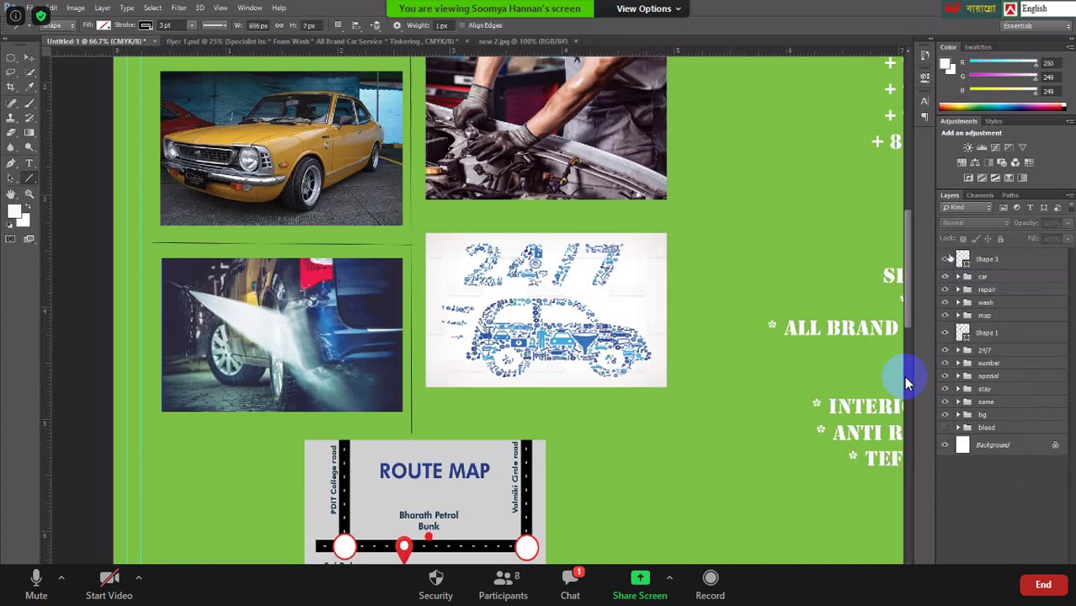
scroll(800, 251, up, 1)
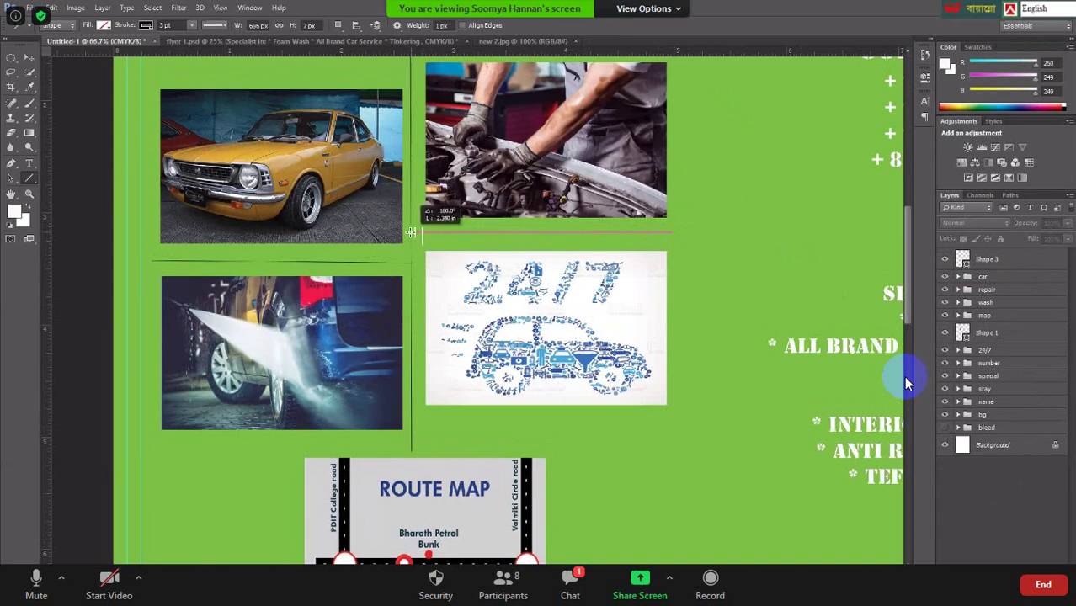
Draw a level replacement divider, Shape 4, beneath the mechanic photo, then zoom out.
drag(411, 232, 411, 230)
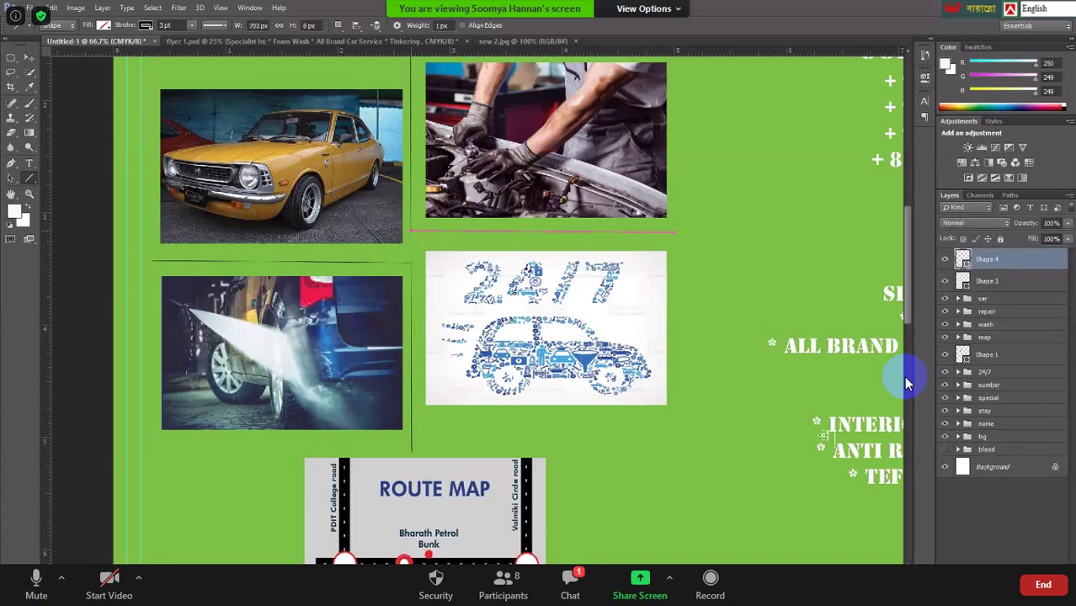
drag(795, 296, 795, 297)
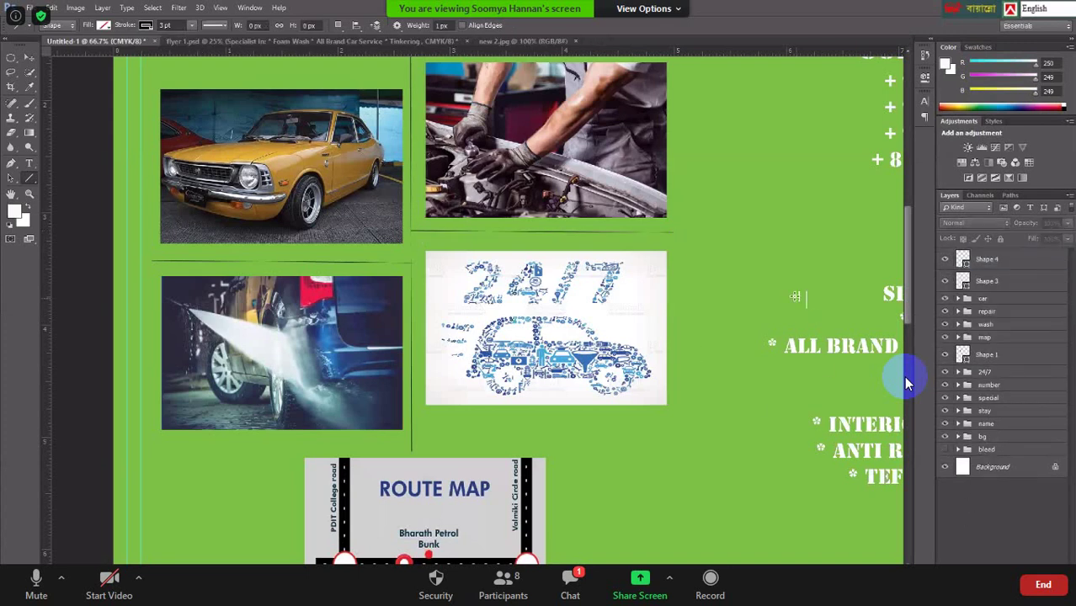
scroll(906, 383, up, 1)
scroll(906, 383, down, 3)
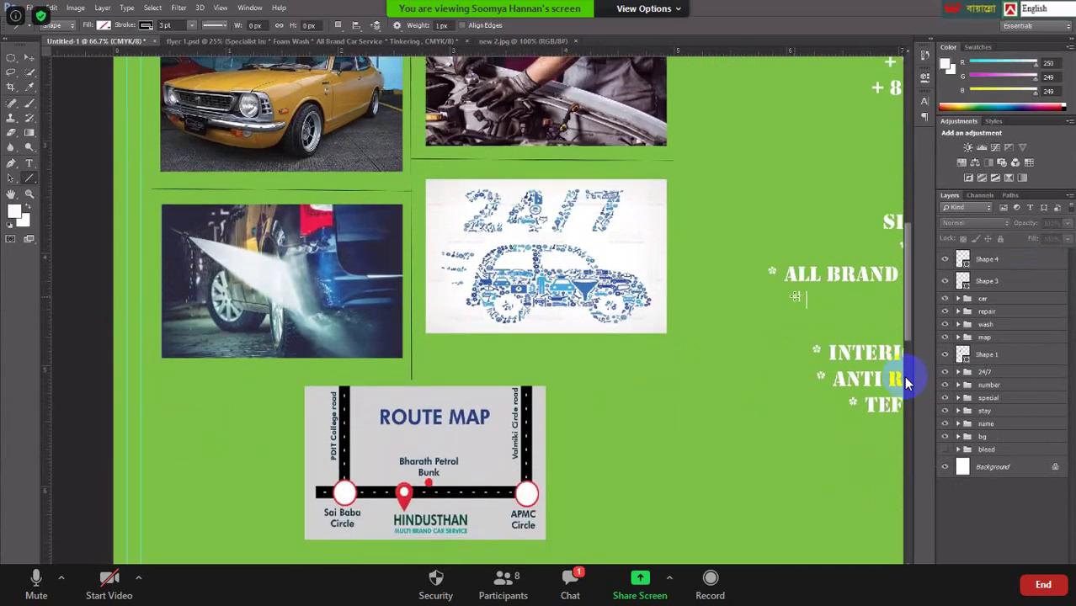
scroll(906, 383, up, 1)
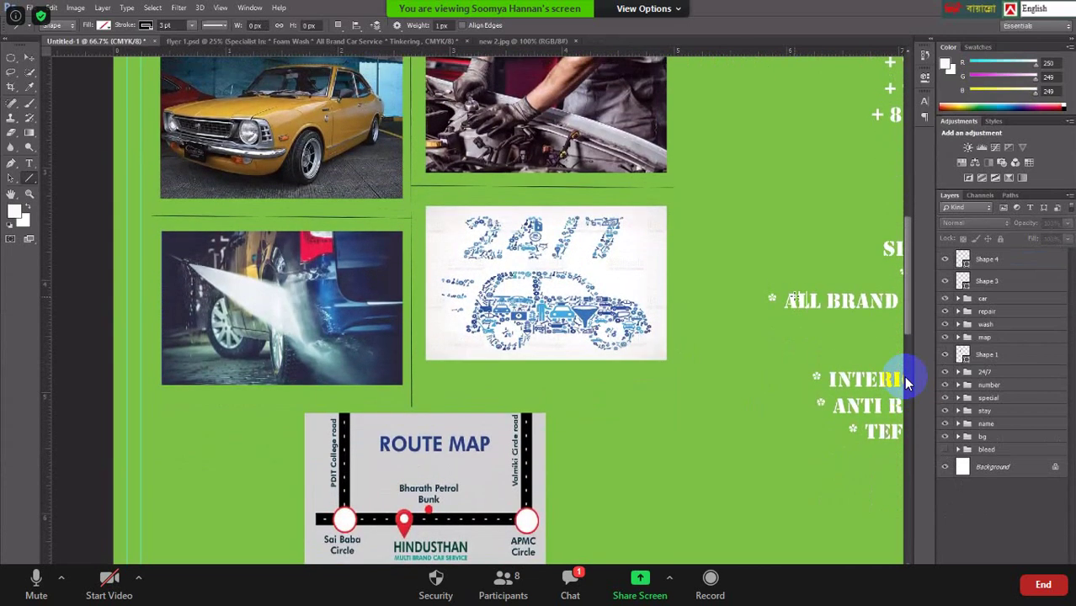
key(ctrl+minus)
key(ctrl+minus)
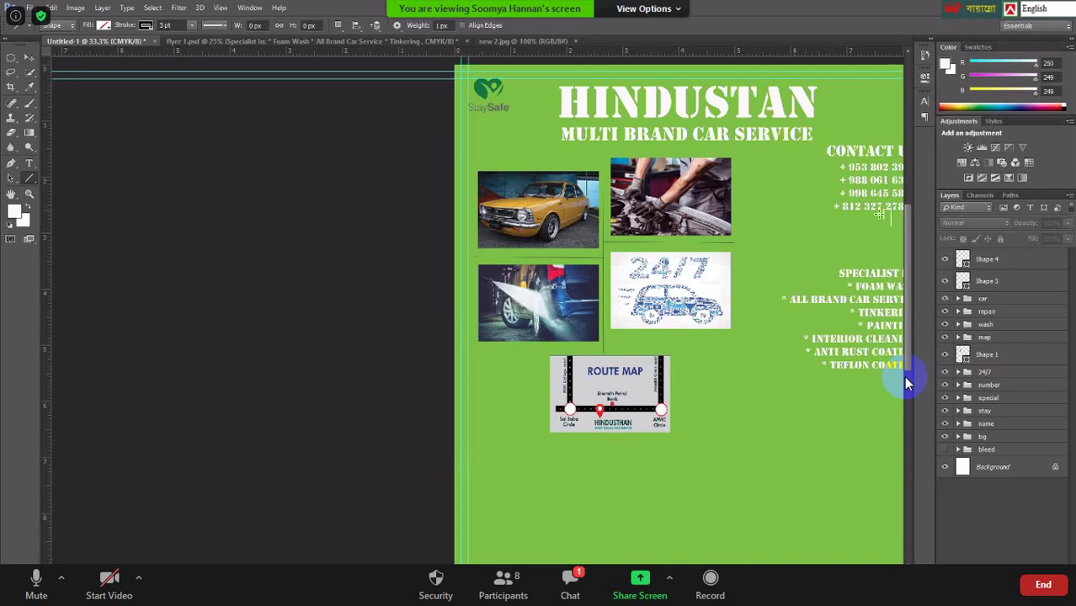
Group Shape 1, Shape 3 and Shape 4 into a layer group named 'lines'.
click(1006, 354)
ctrl+click(993, 281)
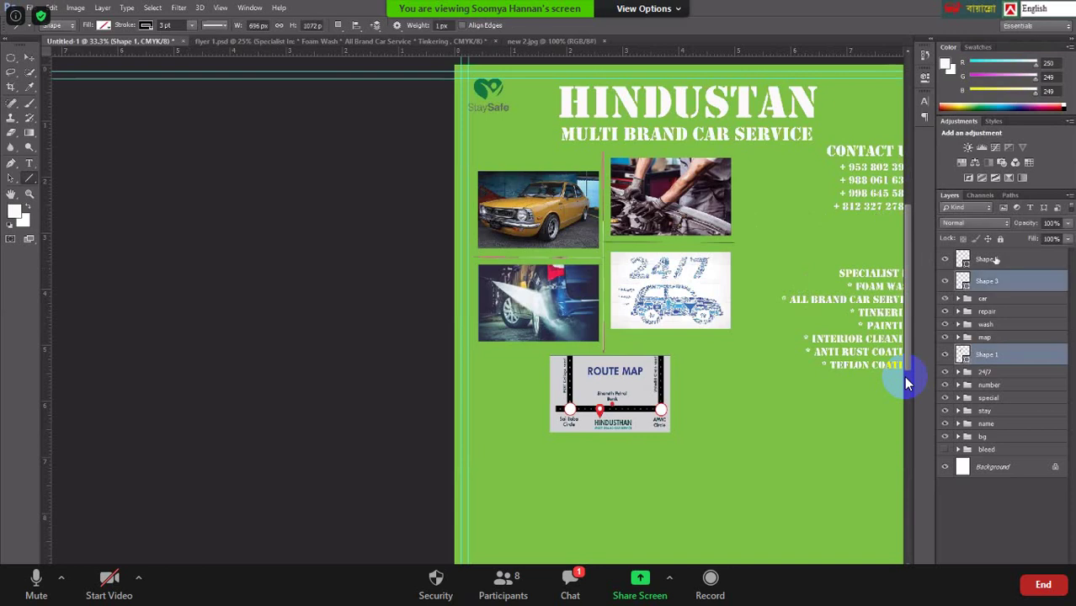
ctrl+click(996, 260)
key(ctrl+g)
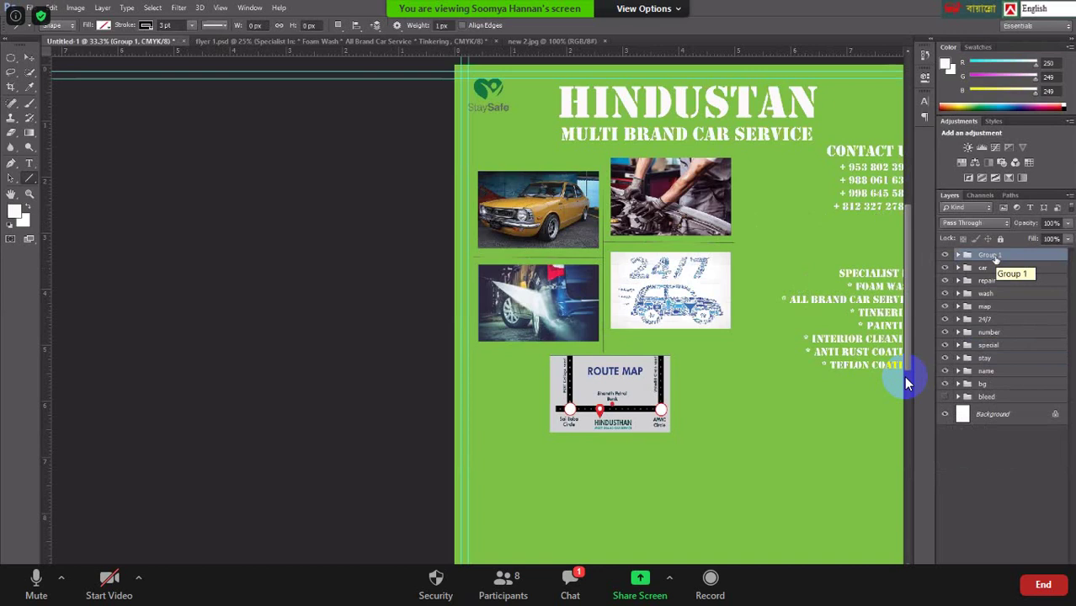
double_click(989, 254)
text(lines)
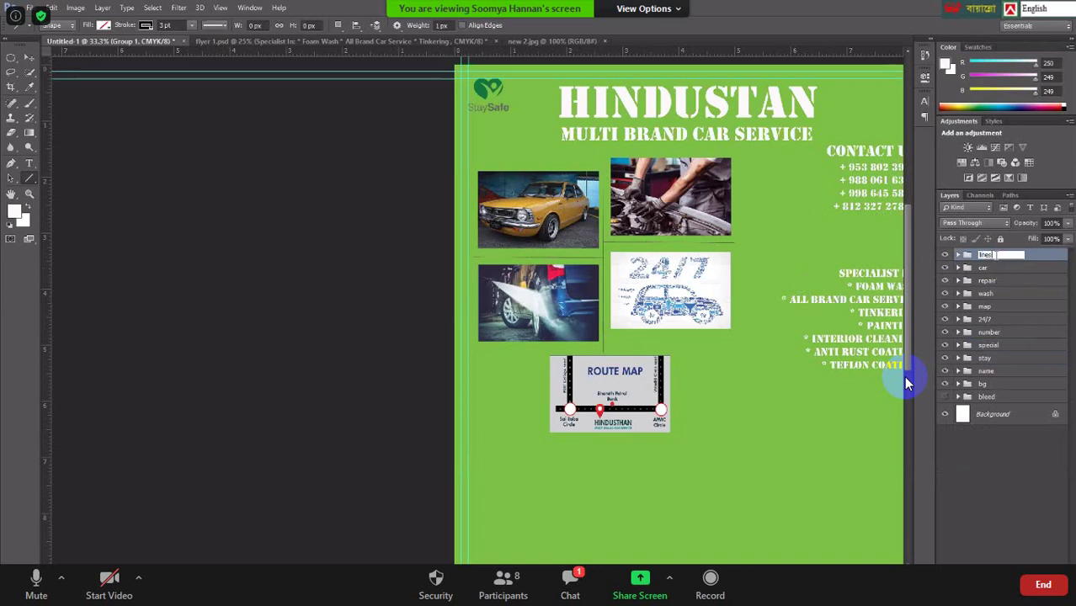
key(Return)
click(1009, 492)
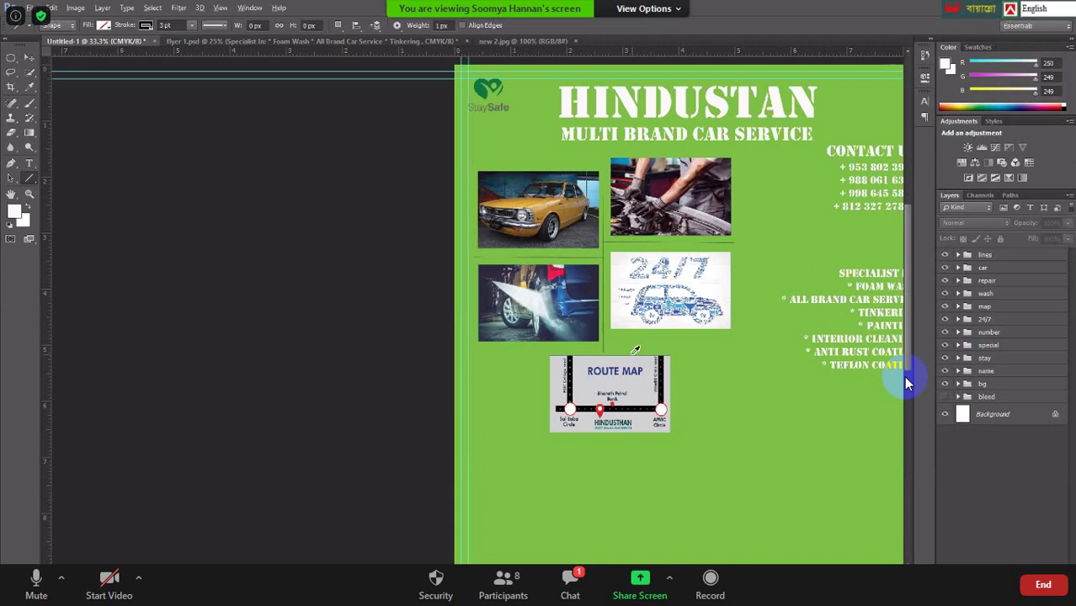
key(ctrl+minus)
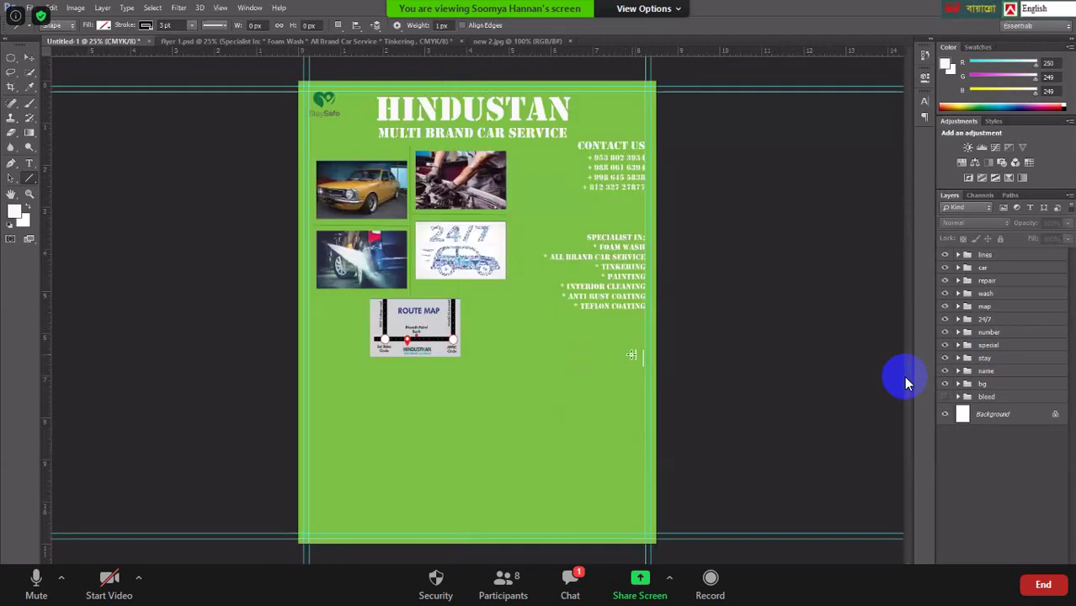
key(ctrl+Tab)
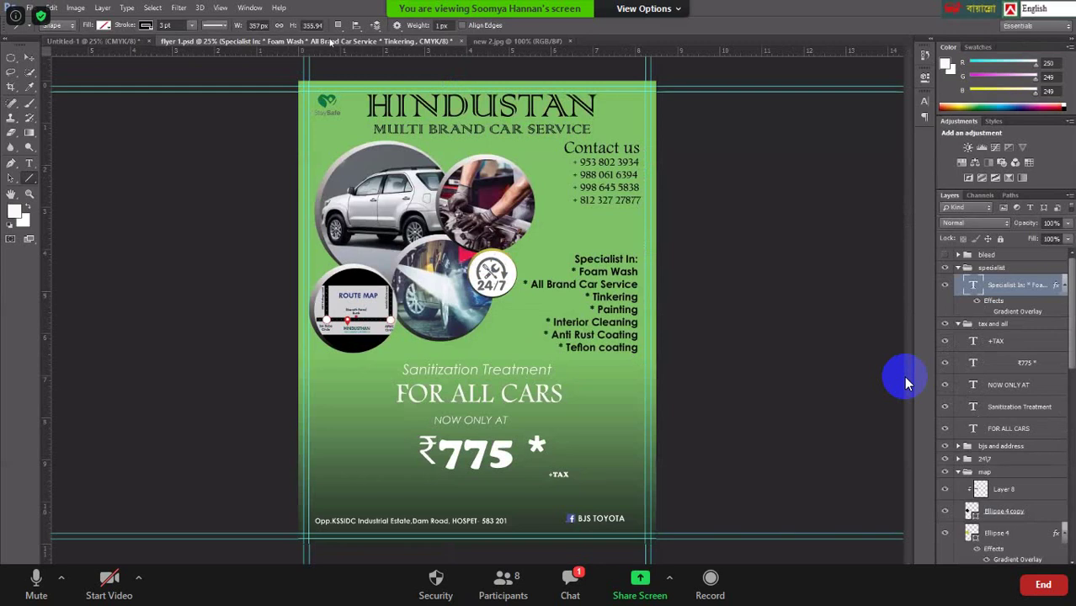
click(29, 163)
click(522, 368)
double_click(522, 367)
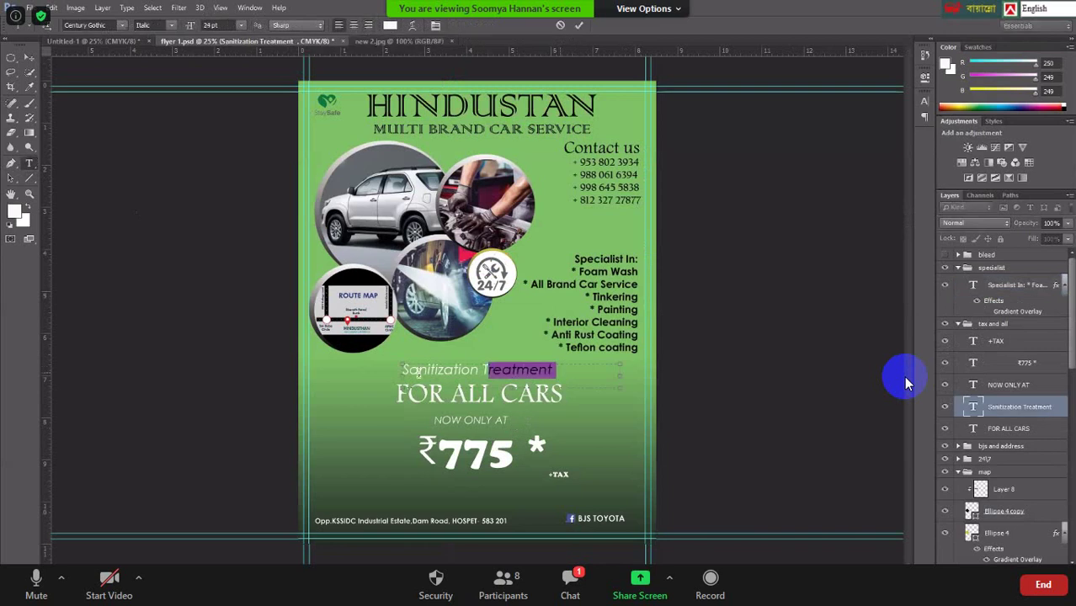
key(ctrl+a)
key(ctrl+c)
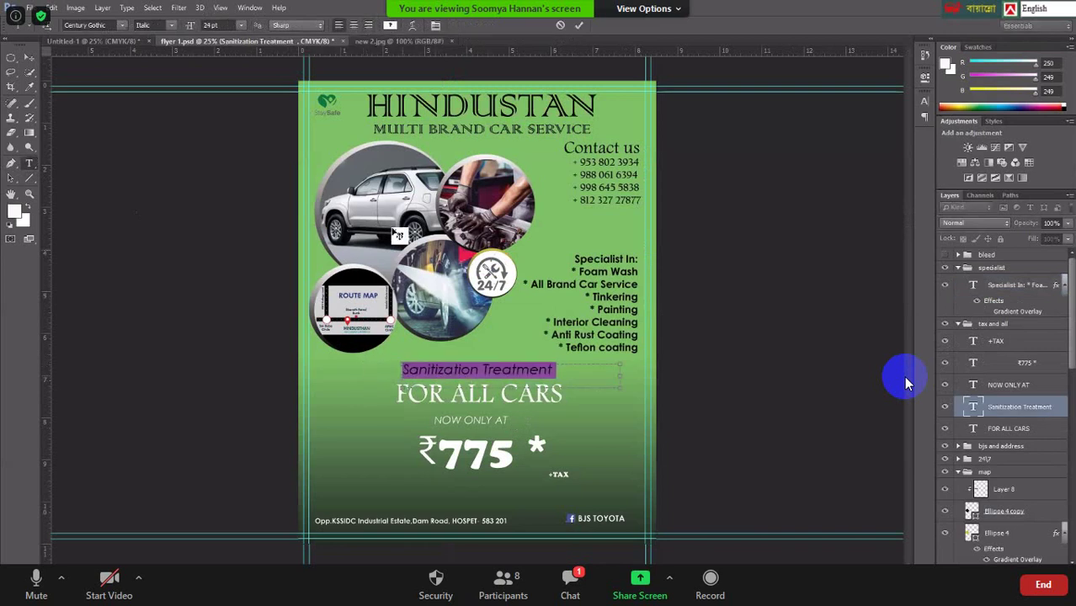
click(124, 40)
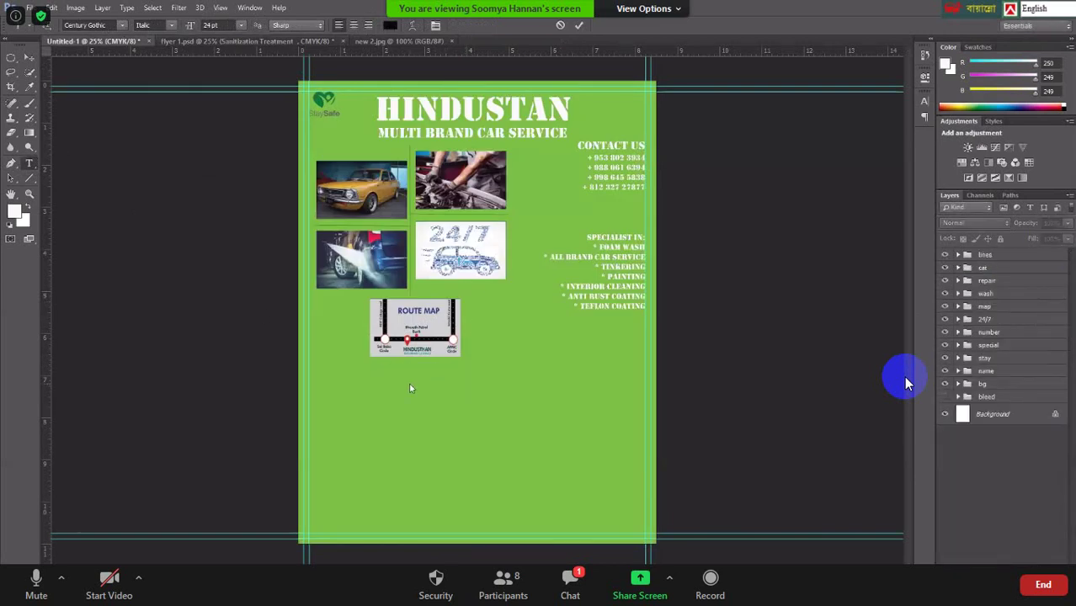
click(28, 165)
click(29, 133)
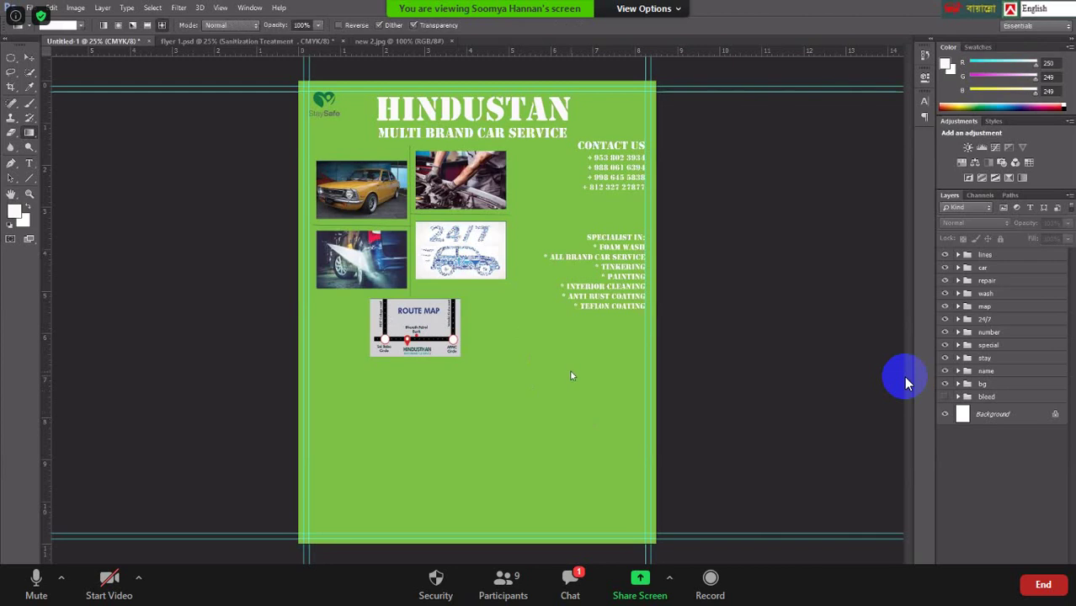
click(983, 255)
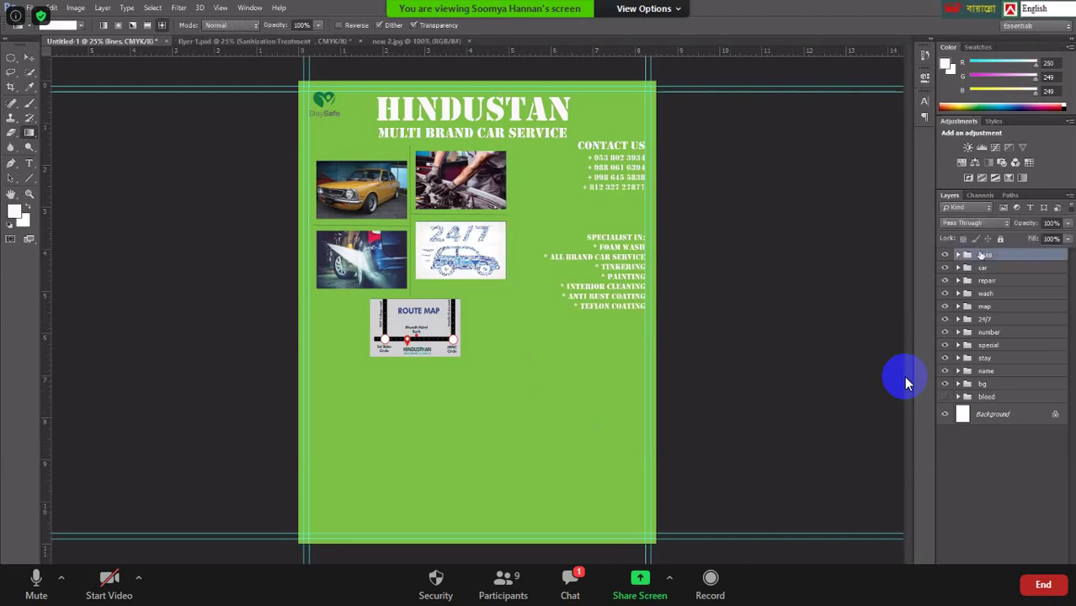
click(6, 178)
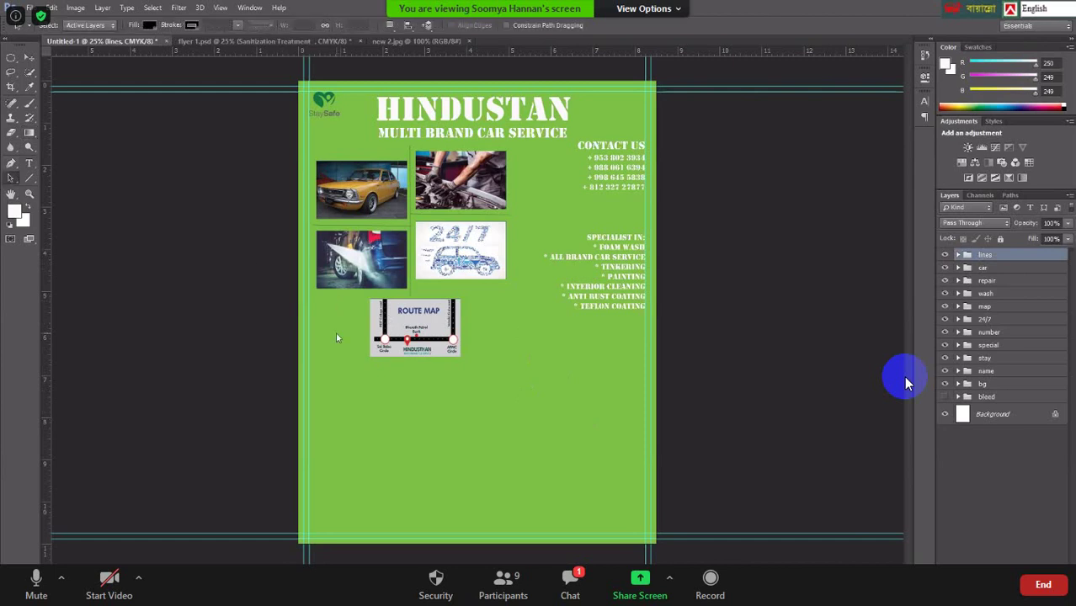
click(28, 177)
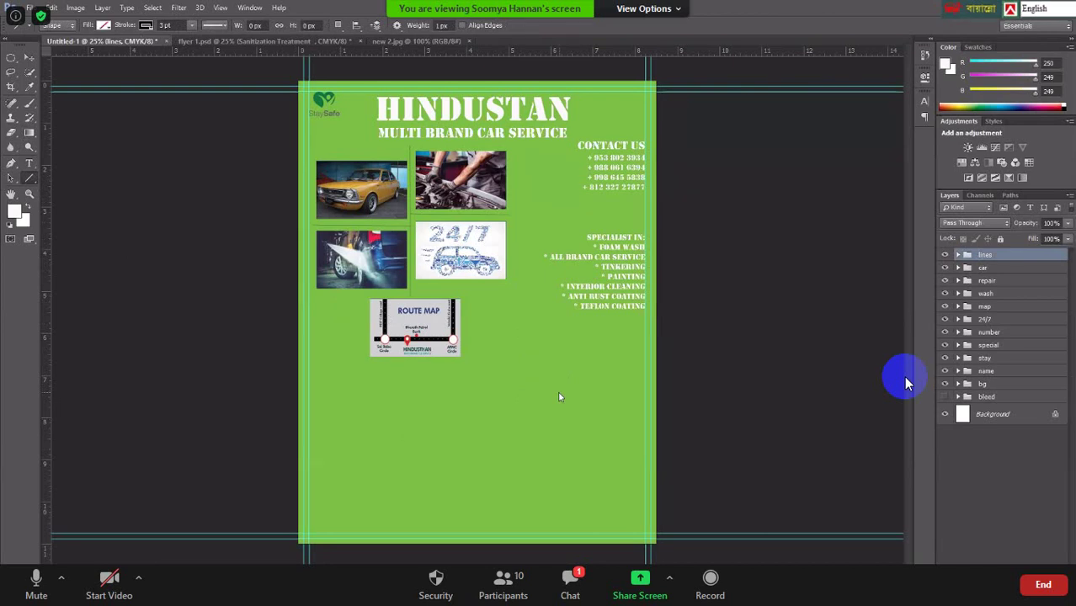
click(308, 42)
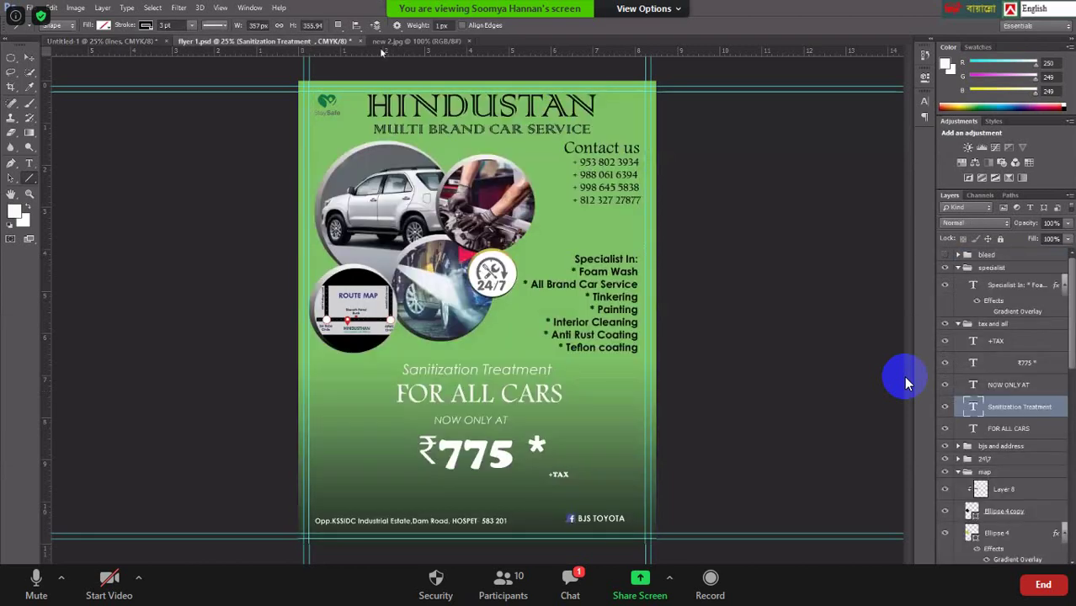
click(400, 41)
click(469, 40)
click(151, 42)
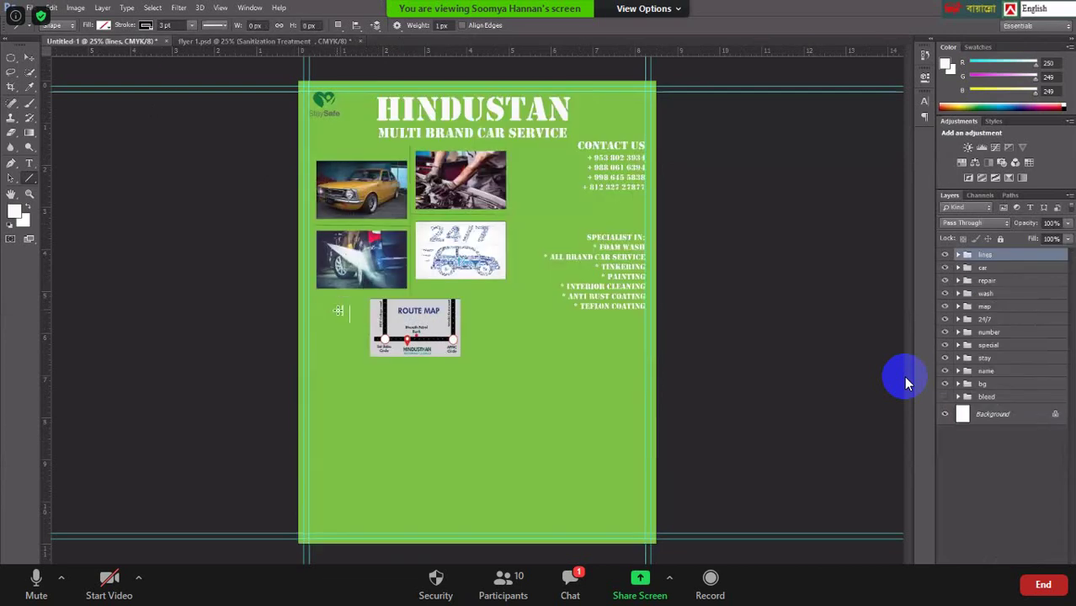
Create a text box below the route map, paste in 'Sanitization Treatment' and select it.
click(30, 164)
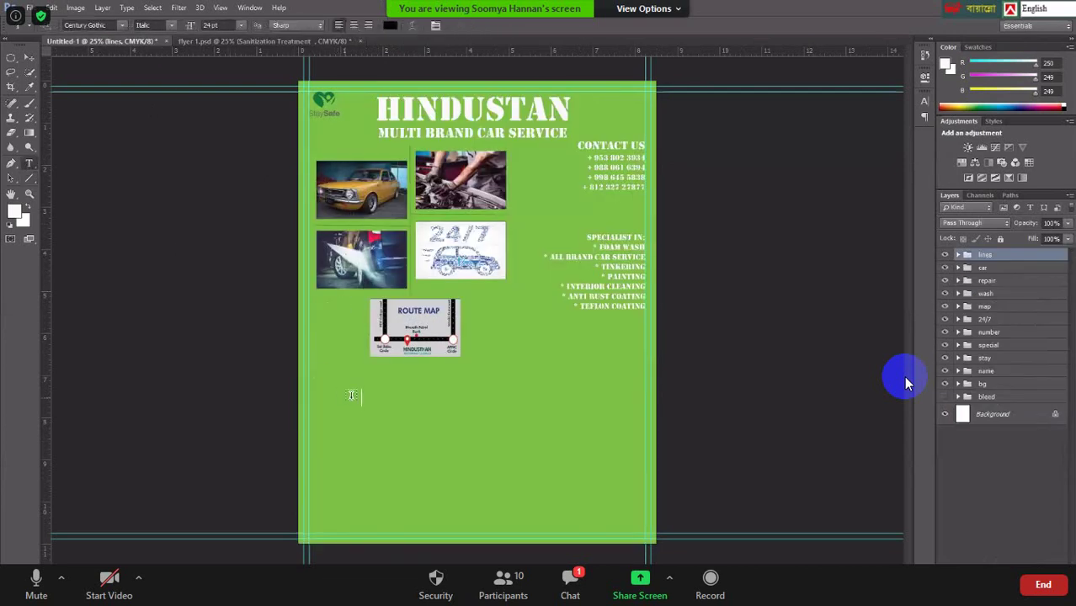
drag(356, 385, 590, 466)
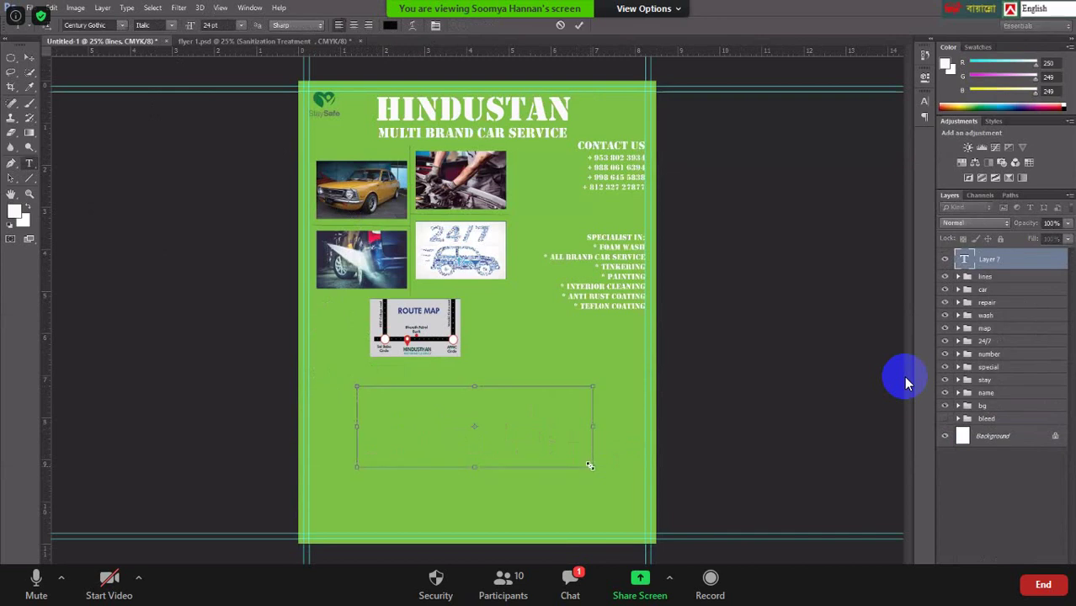
key(ctrl+v)
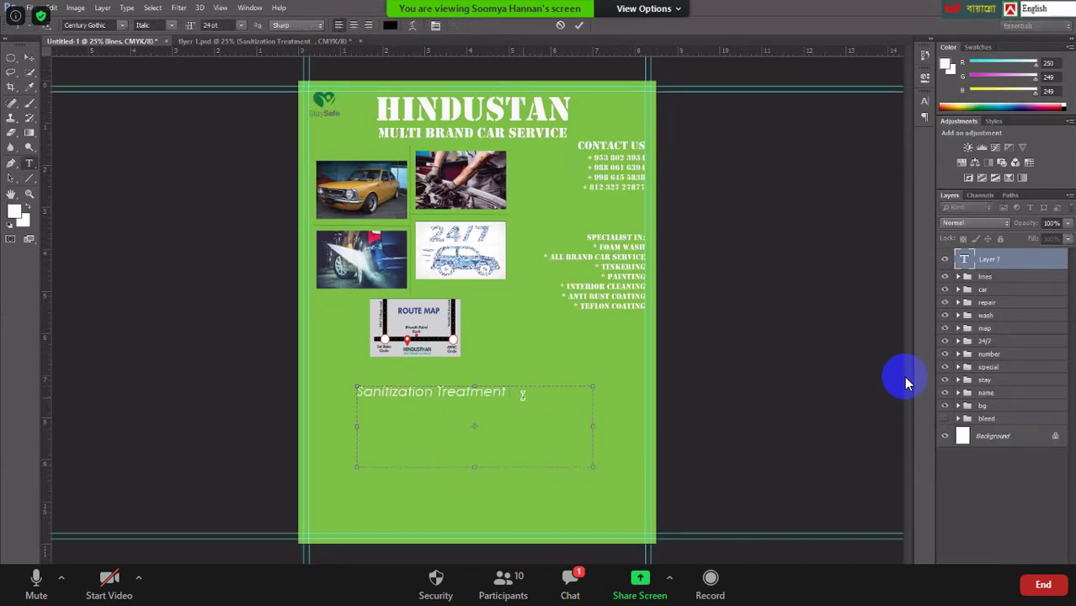
drag(510, 392, 326, 383)
key(ctrl+c)
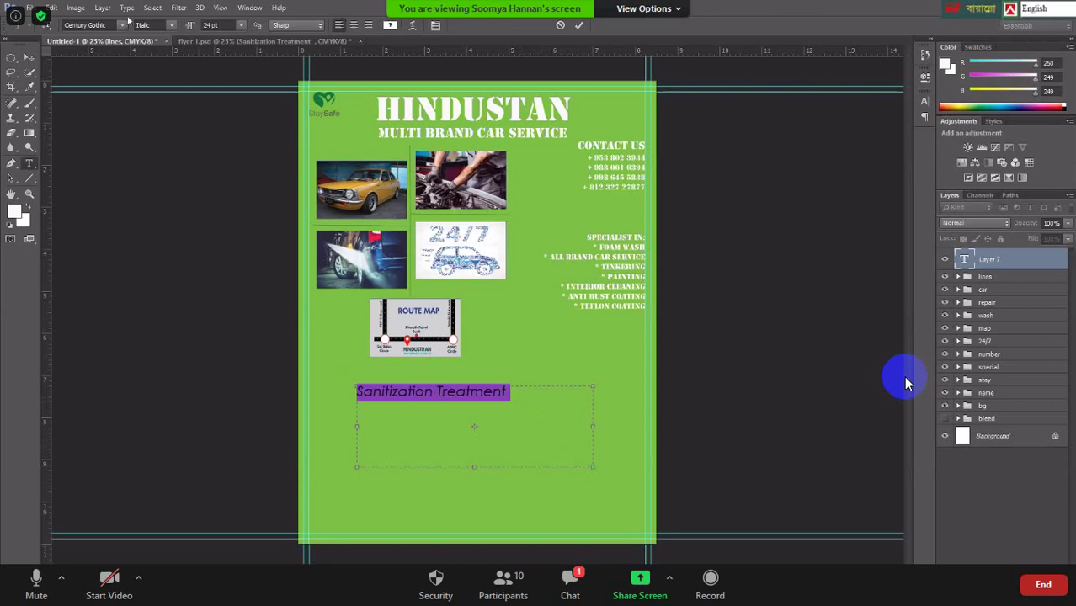
Set the heading in Stencil, shrink its frame, and rotate it about -20°.
click(122, 26)
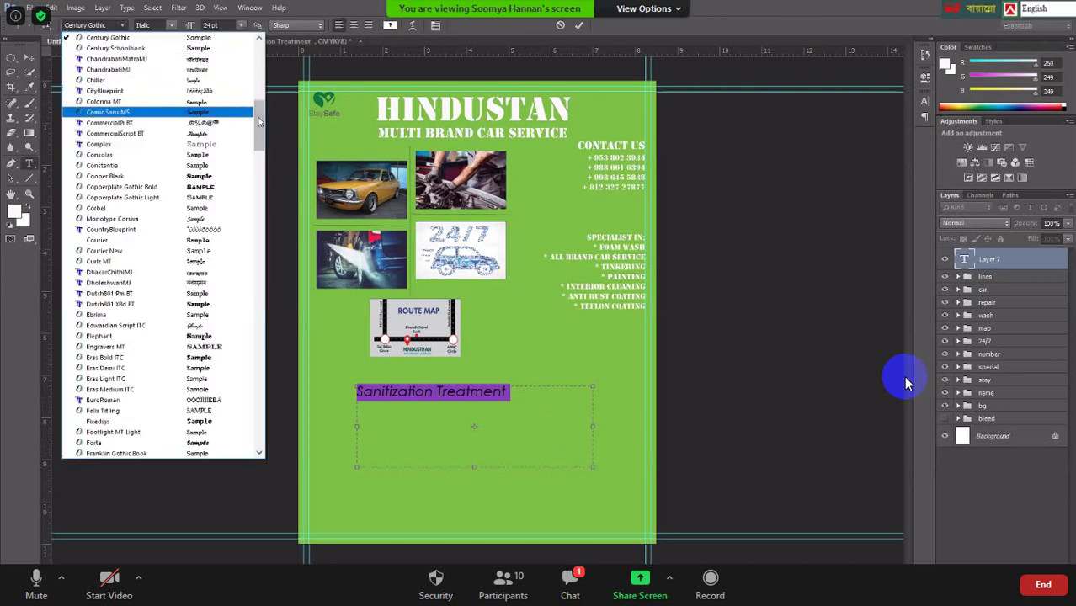
drag(259, 145, 259, 312)
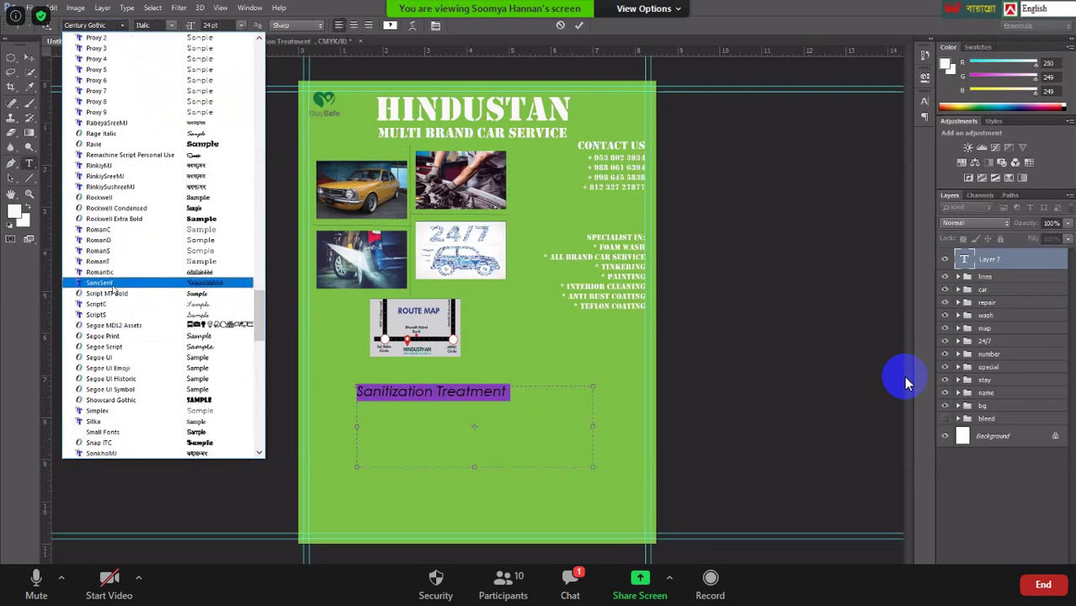
scroll(143, 217, down, 4)
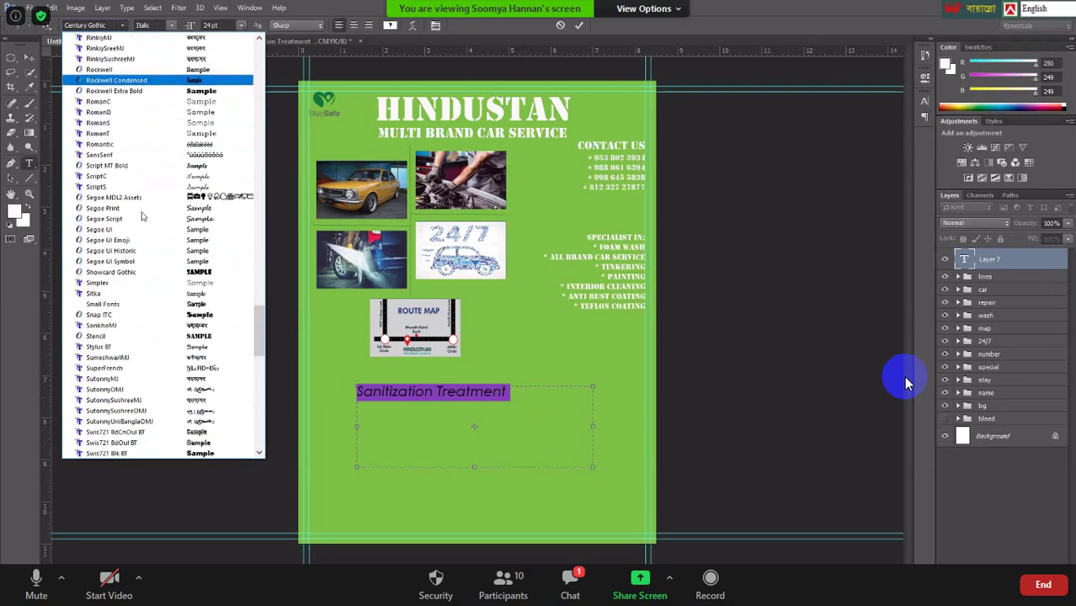
scroll(142, 217, down, 9)
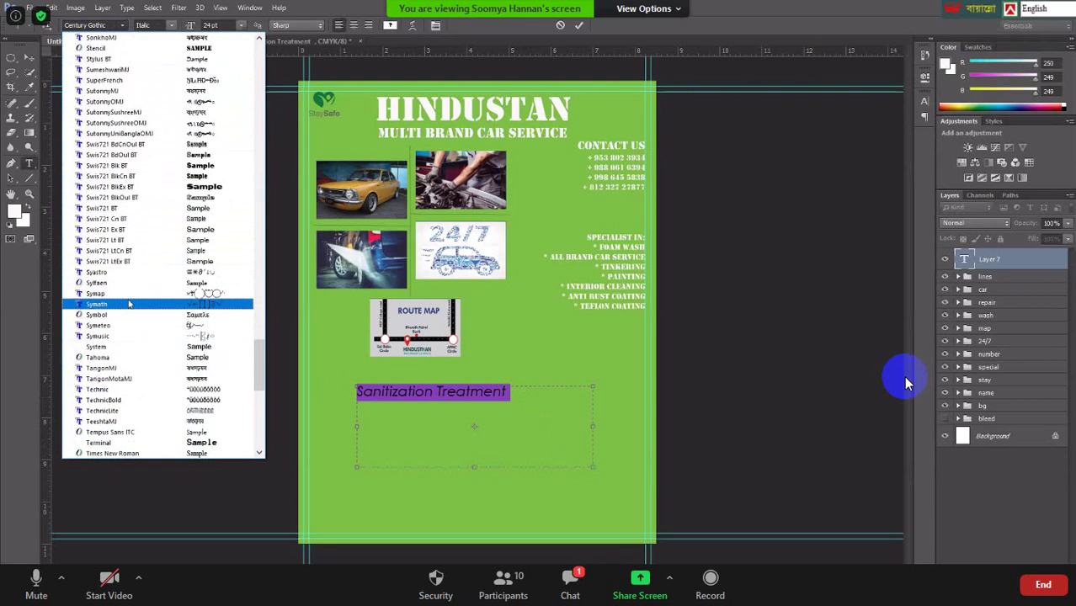
scroll(135, 279, up, 4)
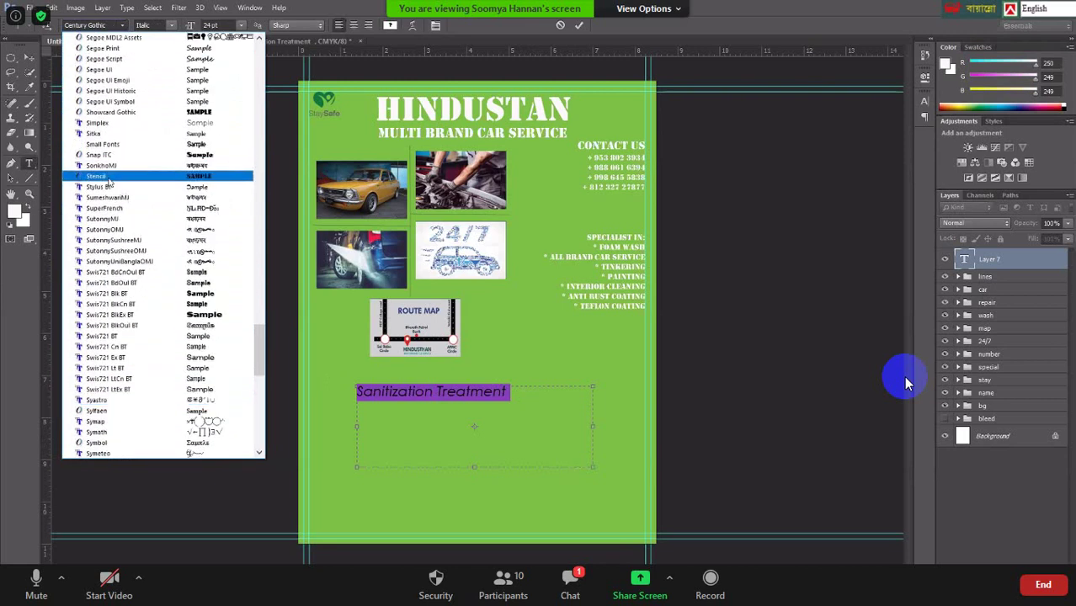
click(108, 178)
click(574, 405)
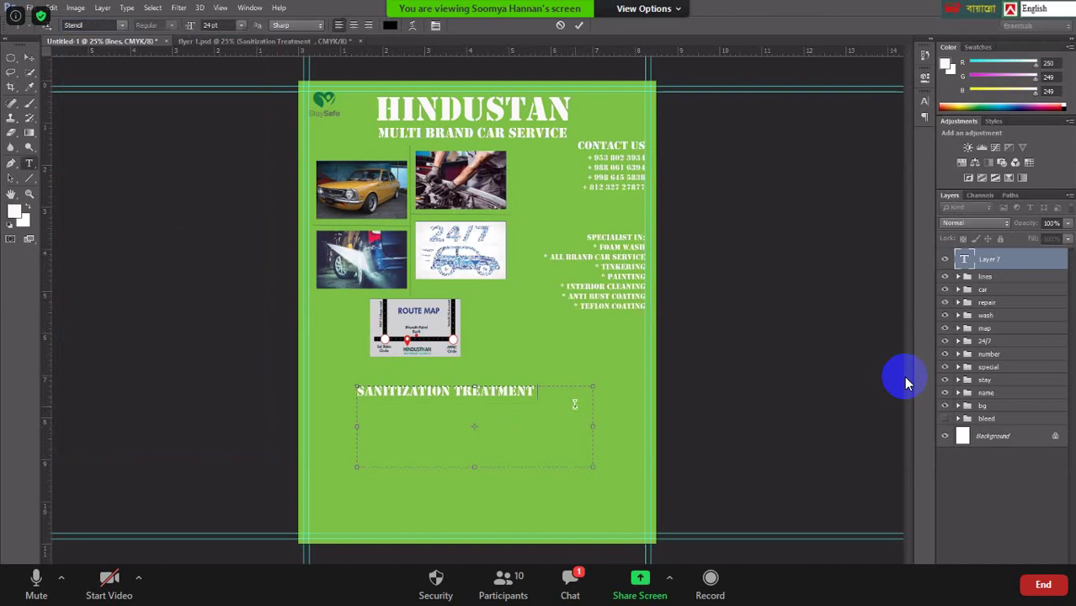
drag(594, 467, 551, 399)
drag(466, 409, 484, 395)
Discard the tilted heading and paste 'Sanitization Treatment' into a new text box below the route map.
click(560, 25)
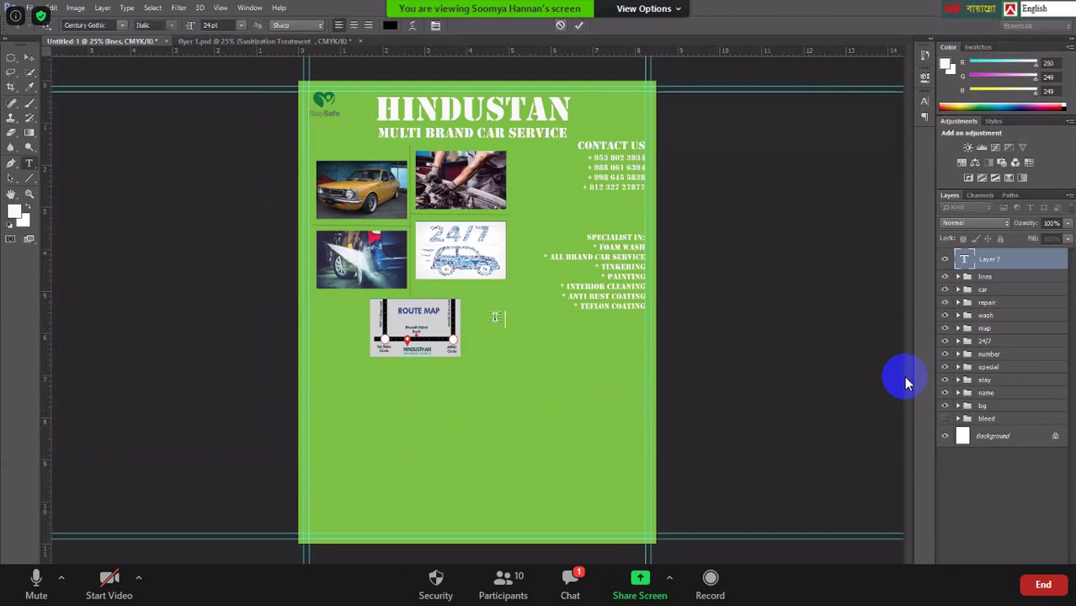
mouse_move(378, 377)
mouse_down()
mouse_move(569, 432)
mouse_move(648, 436)
mouse_move(624, 441)
mouse_up()
key(ctrl+v)
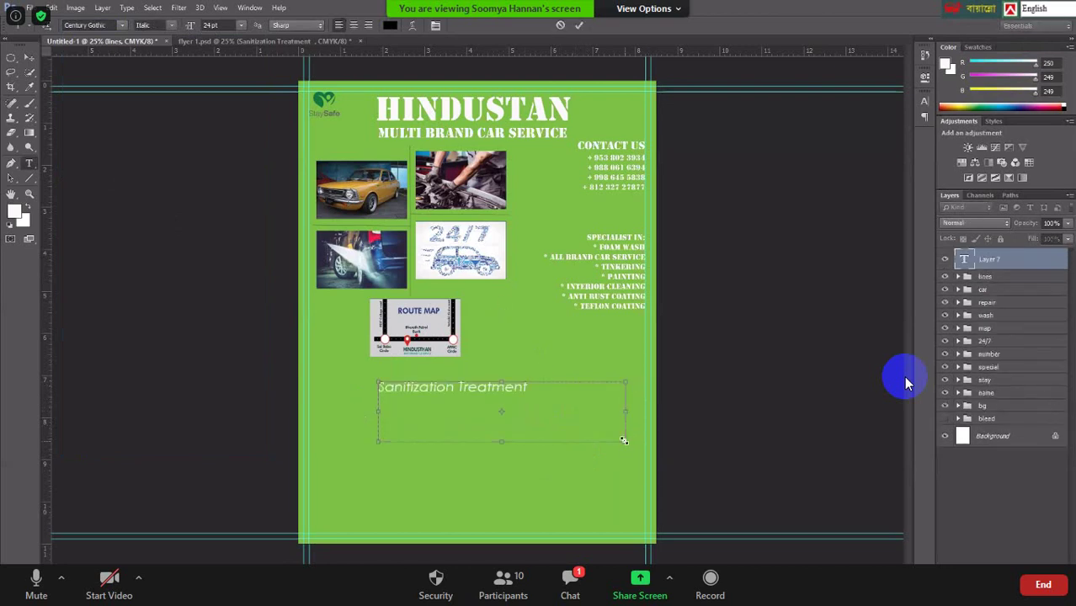
drag(542, 381, 350, 381)
Set the Sanitization Treatment text in Century Gothic italic, then switch to the Freelancer contest page.
key(ctrl+a)
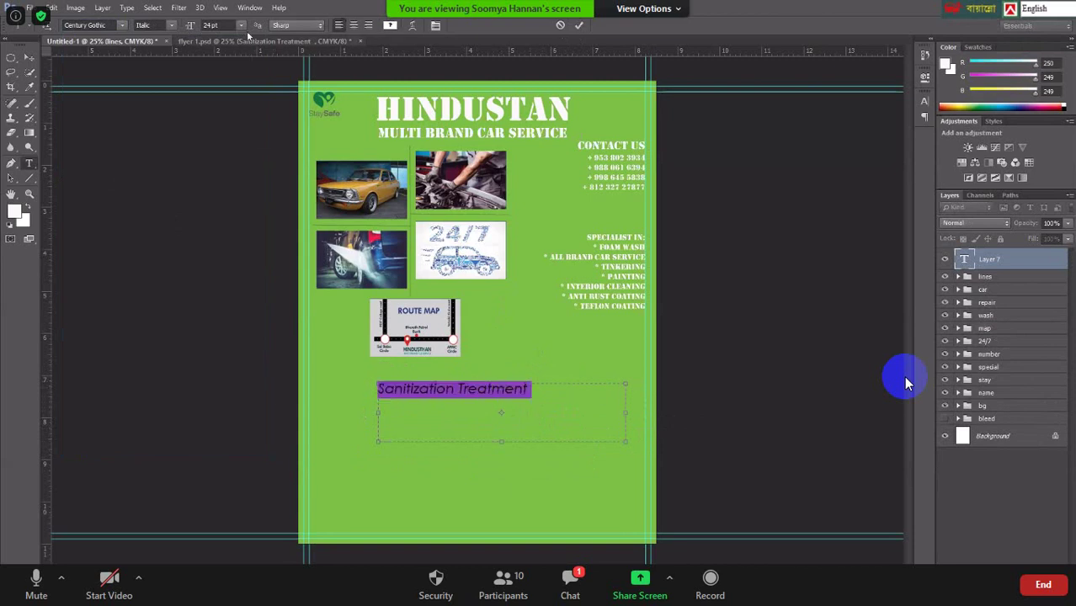
click(172, 26)
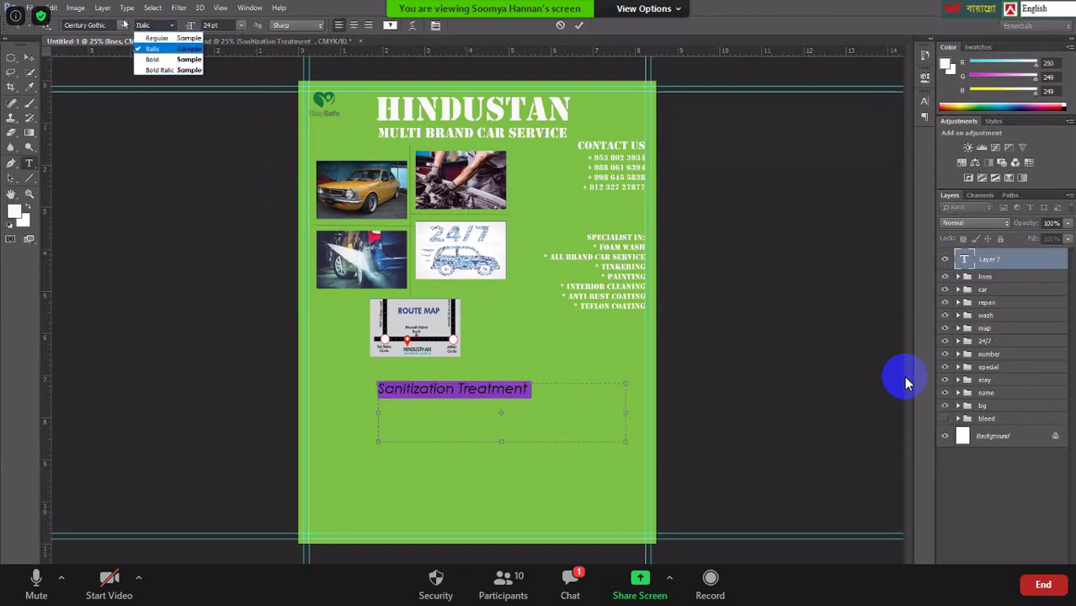
click(123, 24)
click(123, 25)
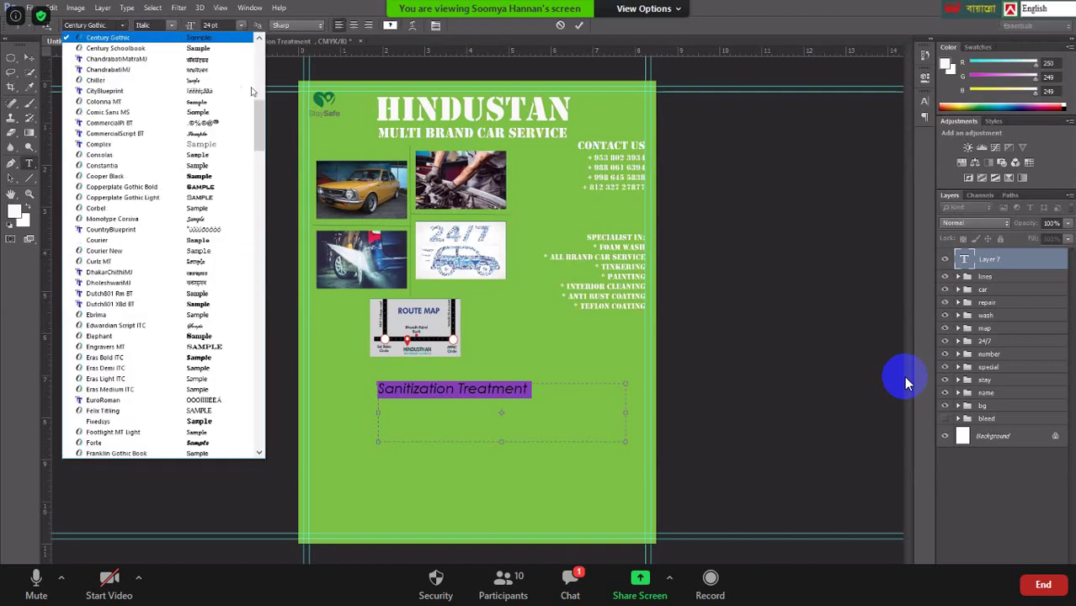
drag(258, 110, 265, 239)
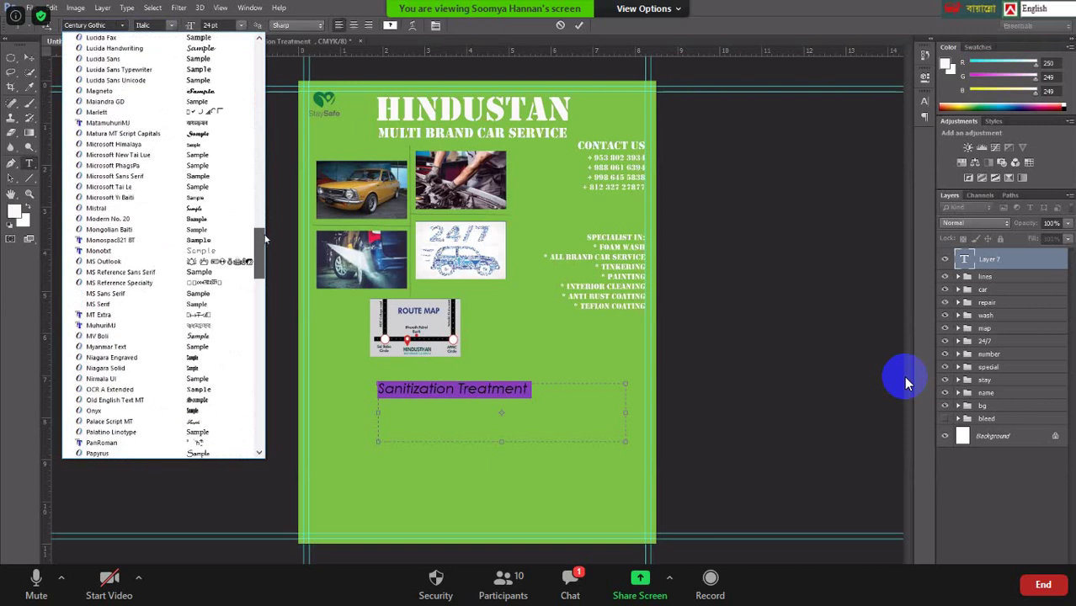
key(Escape)
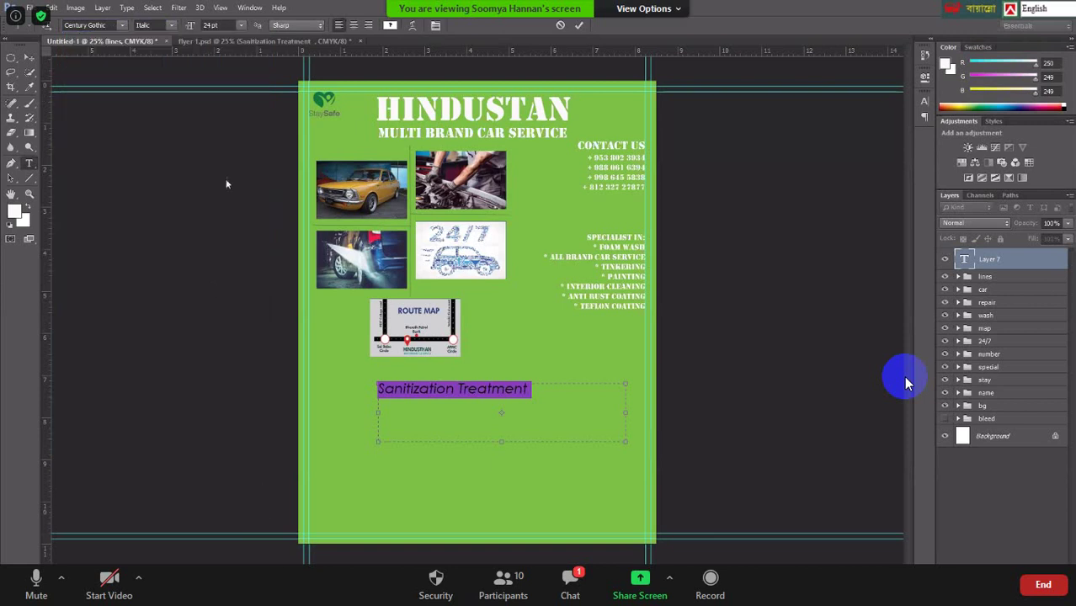
key(alt+Tab)
key(ctrl+Tab)
key(ctrl+Tab)
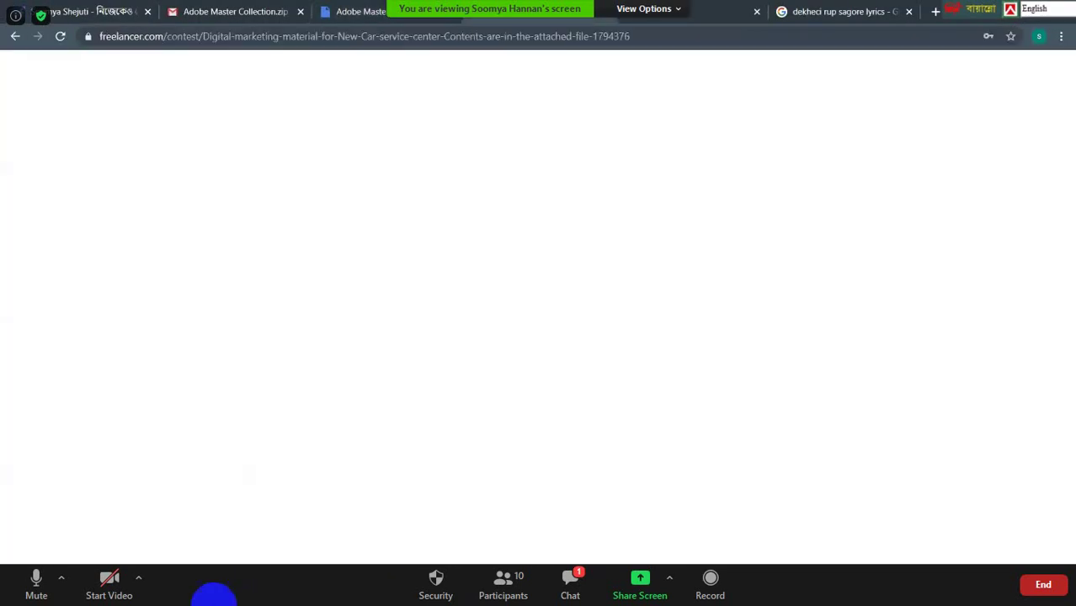
Review the contest Description and Files Attached list, mute the microphone, and return to Photoshop.
click(147, 197)
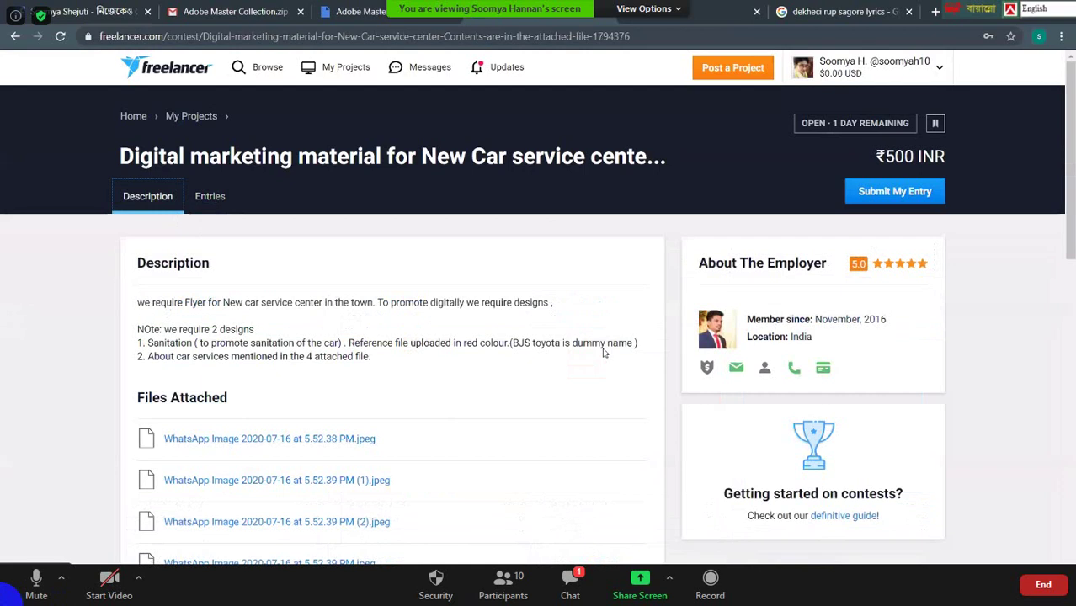
scroll(512, 275, down, 2)
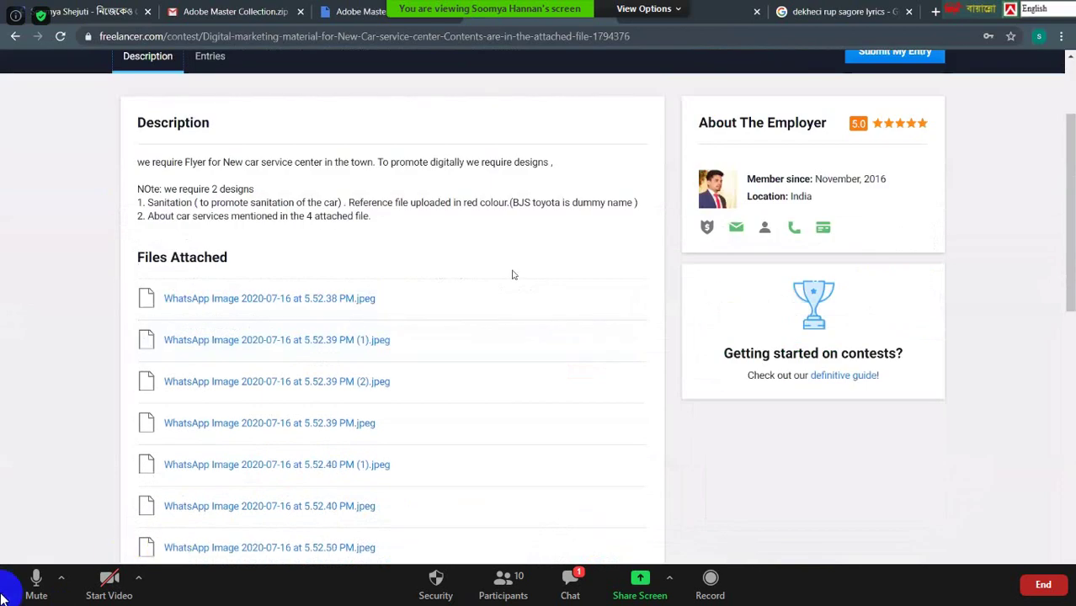
click(34, 589)
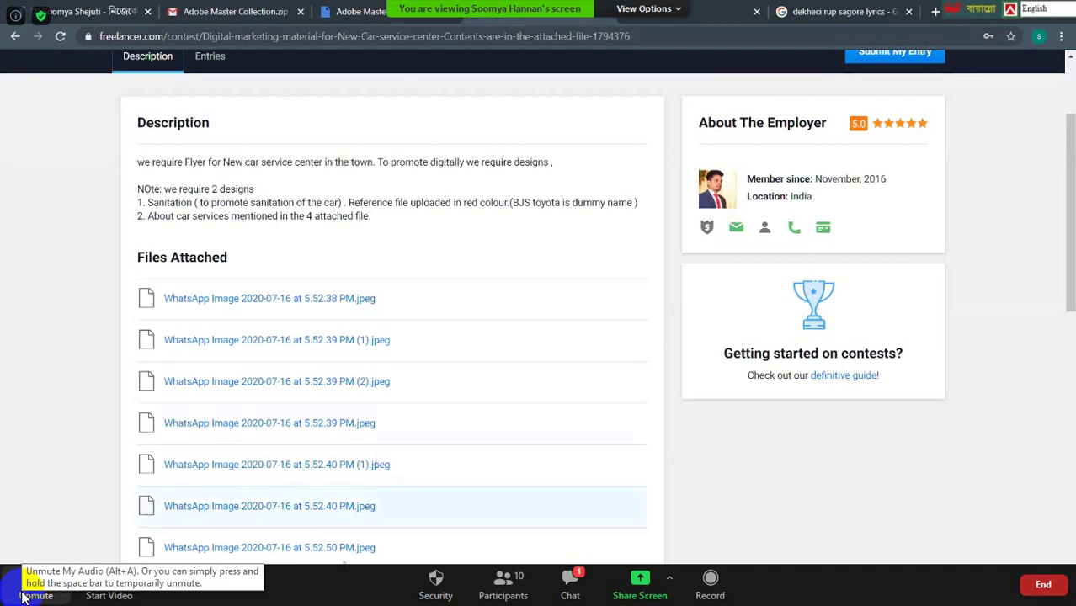
key(alt+Tab)
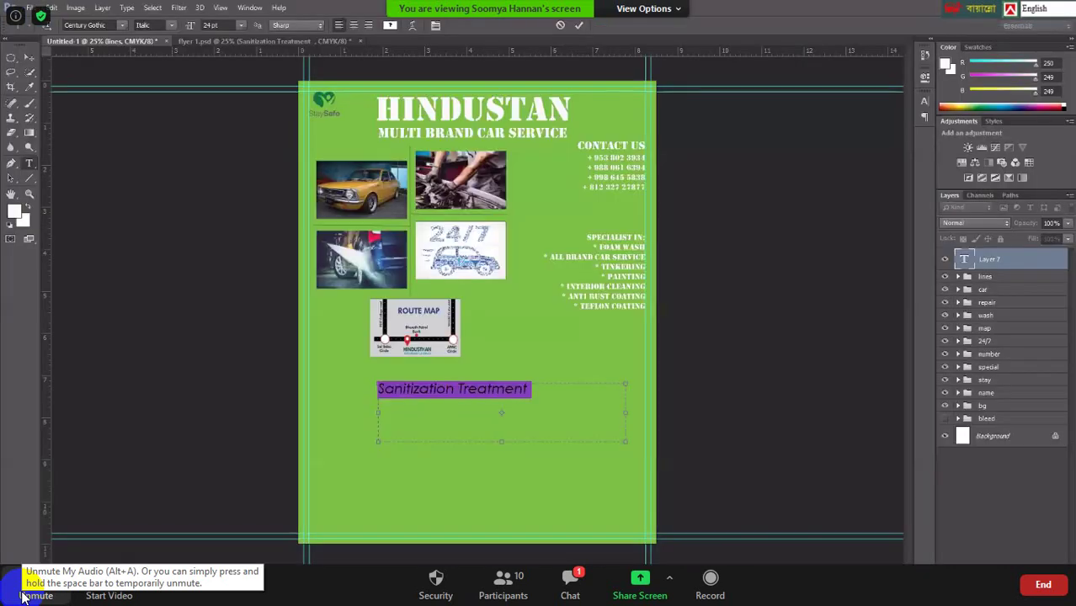
Cancel the Sanitization Treatment type layer and switch to the finished flyer 1.psd document.
click(560, 24)
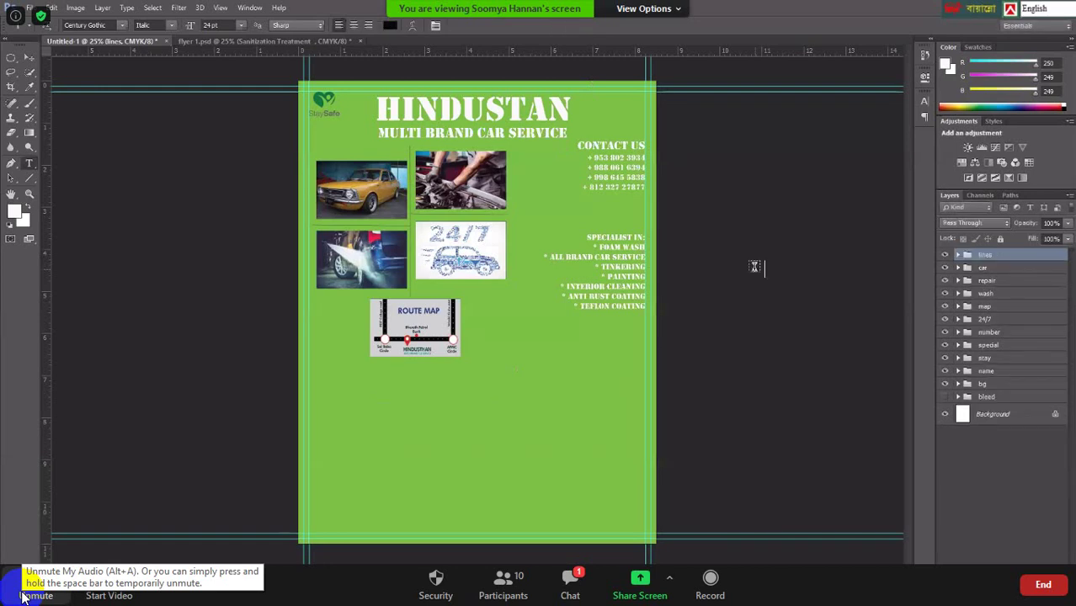
click(277, 41)
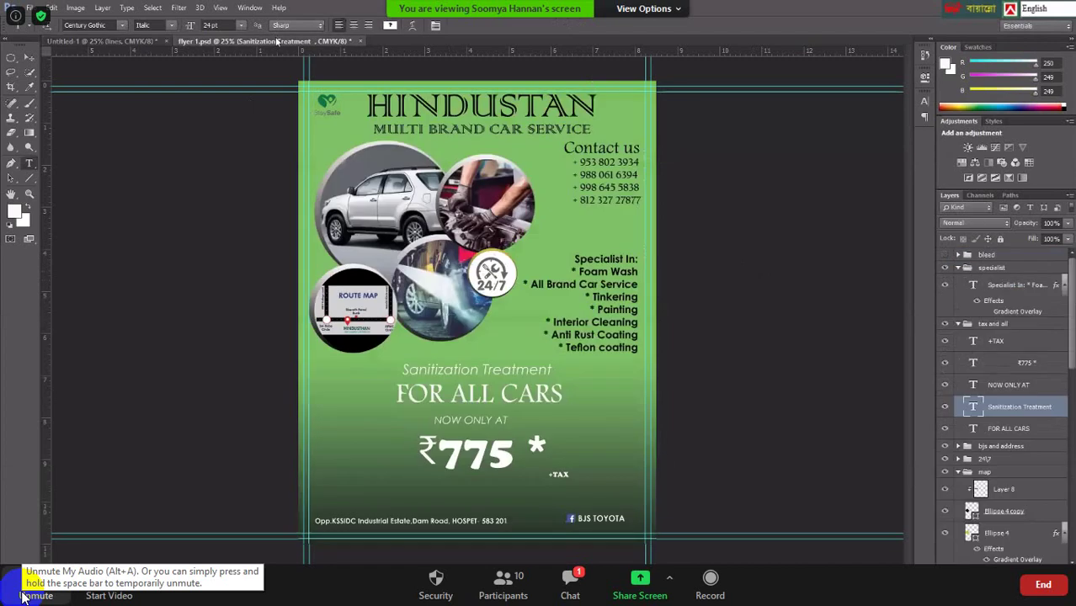
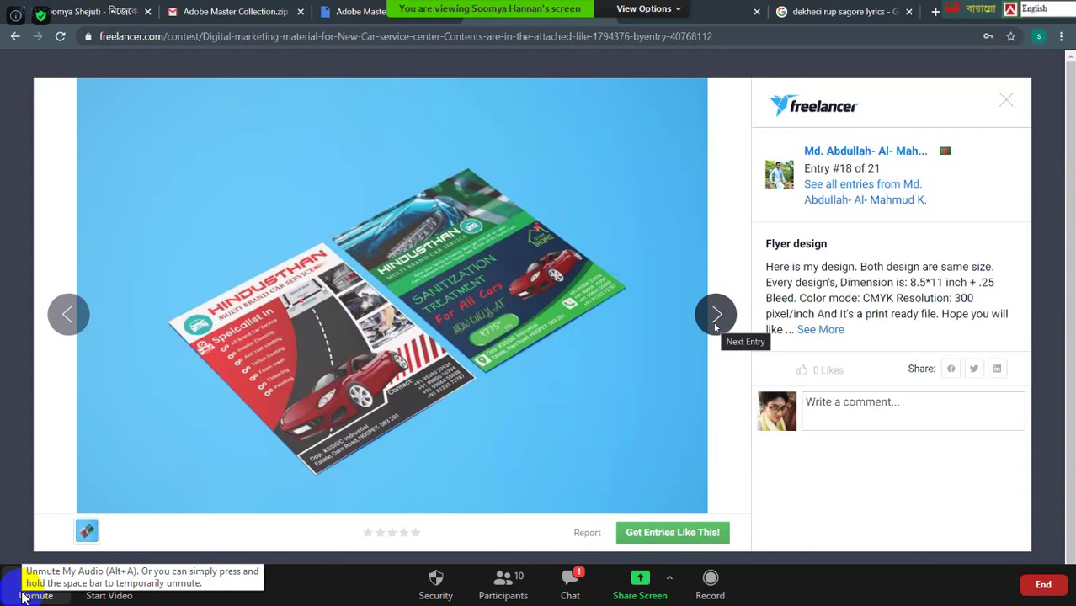
Browse forward to contest entries #17 and #15, then close the entry lightbox.
click(716, 327)
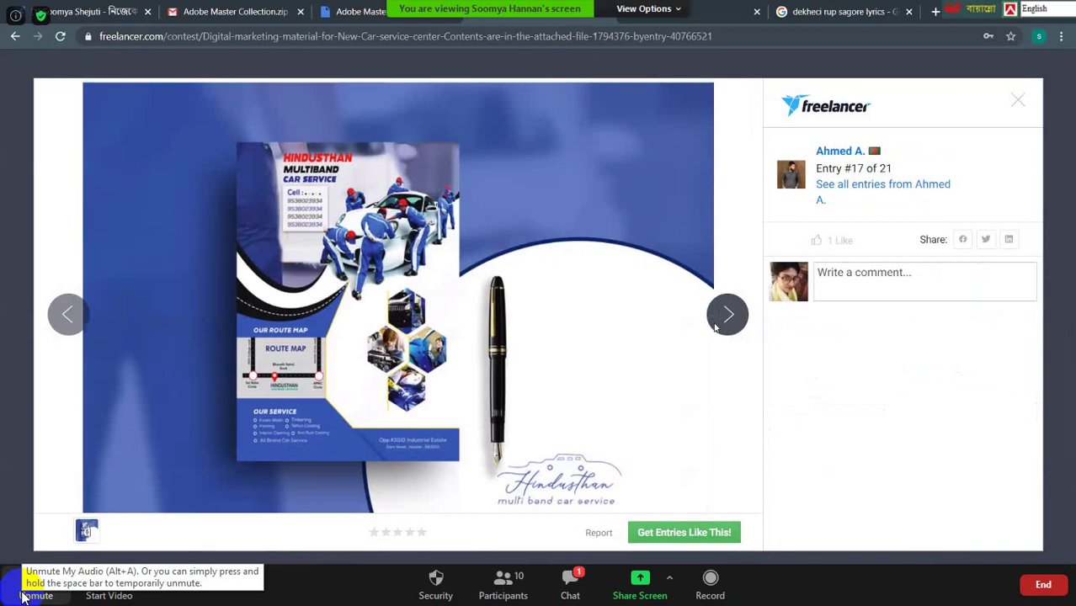
click(716, 327)
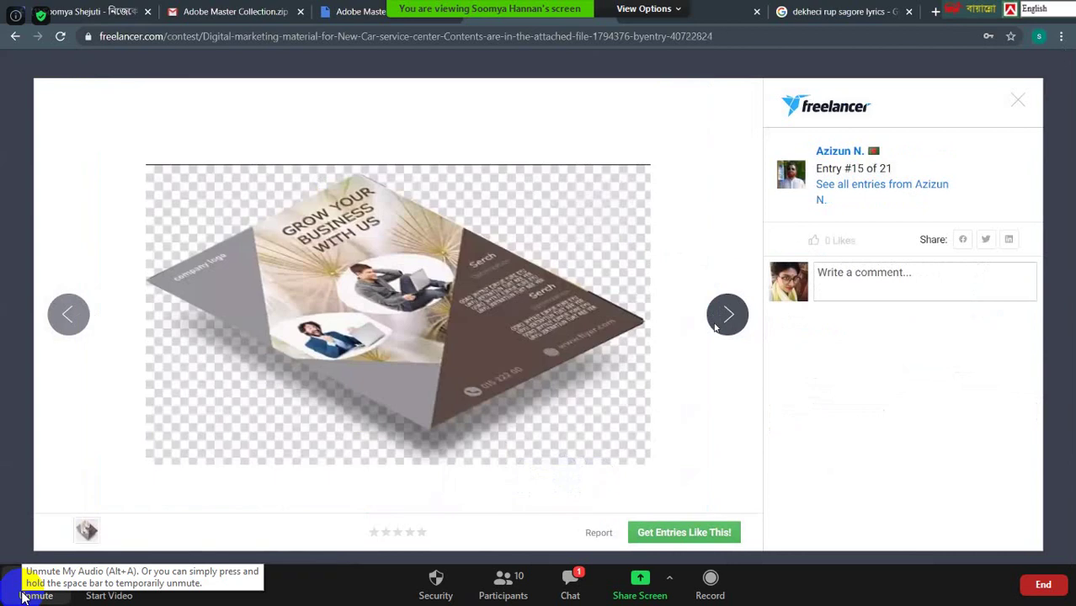
click(1017, 101)
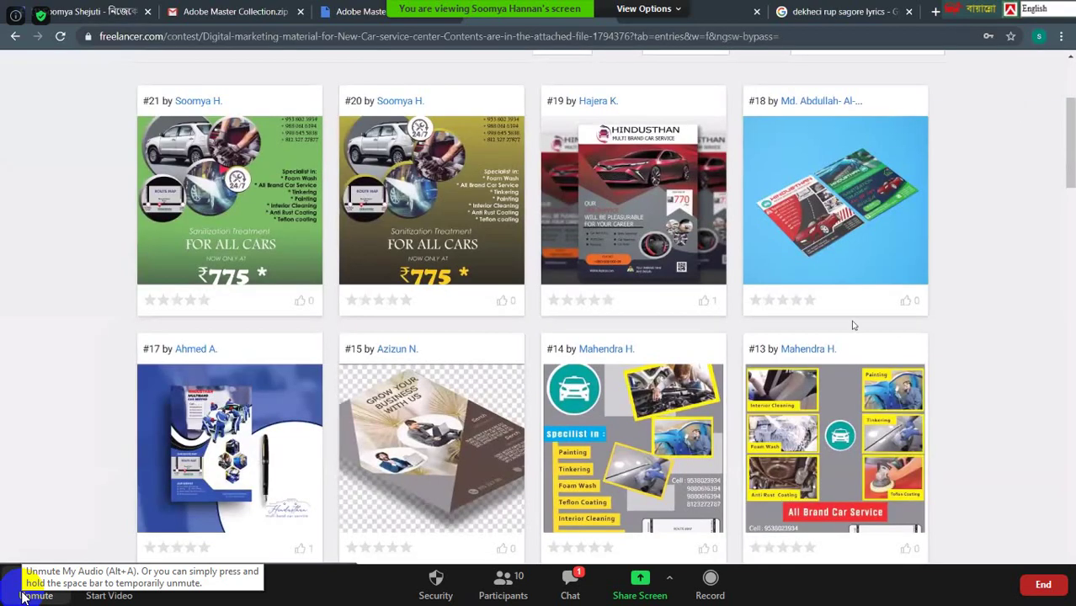
Open entry #9 in the large view, scroll through it, and close it.
scroll(853, 325, down, 4)
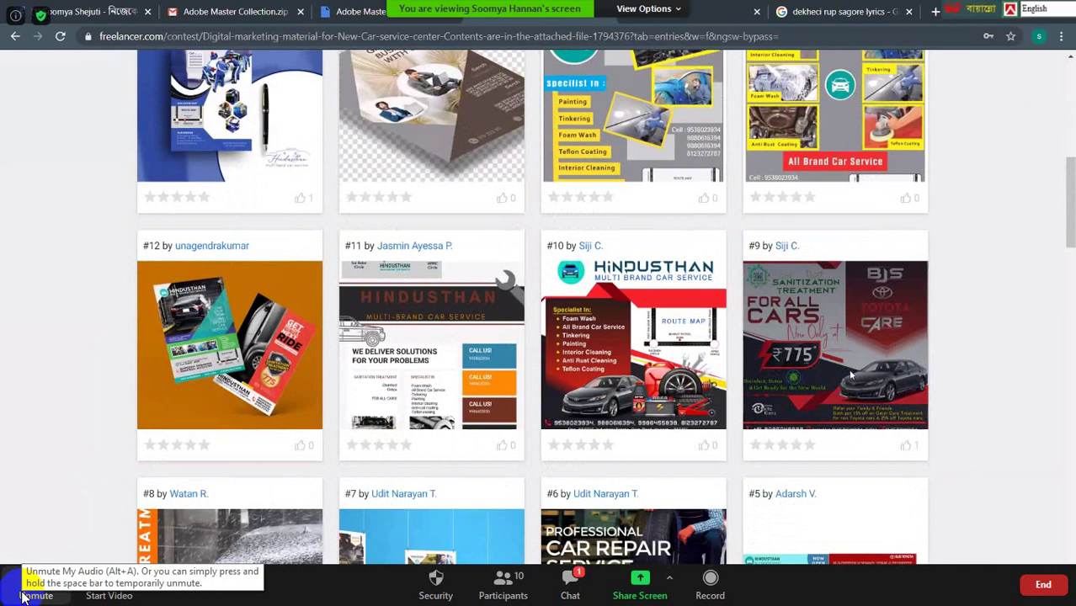
click(852, 376)
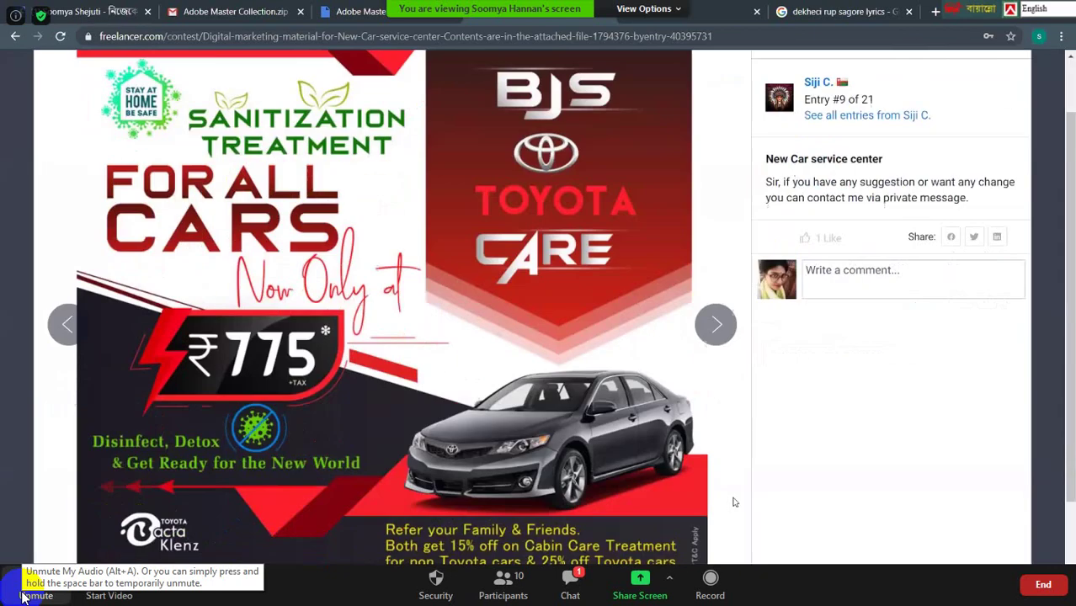
scroll(734, 503, down, 2)
scroll(733, 503, up, 2)
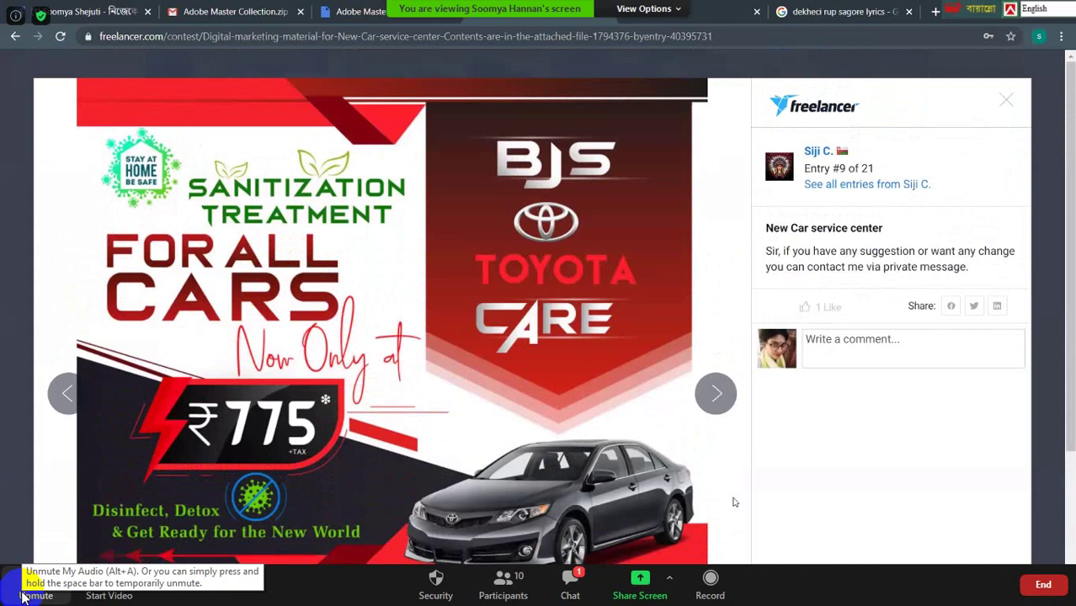
scroll(734, 503, down, 2)
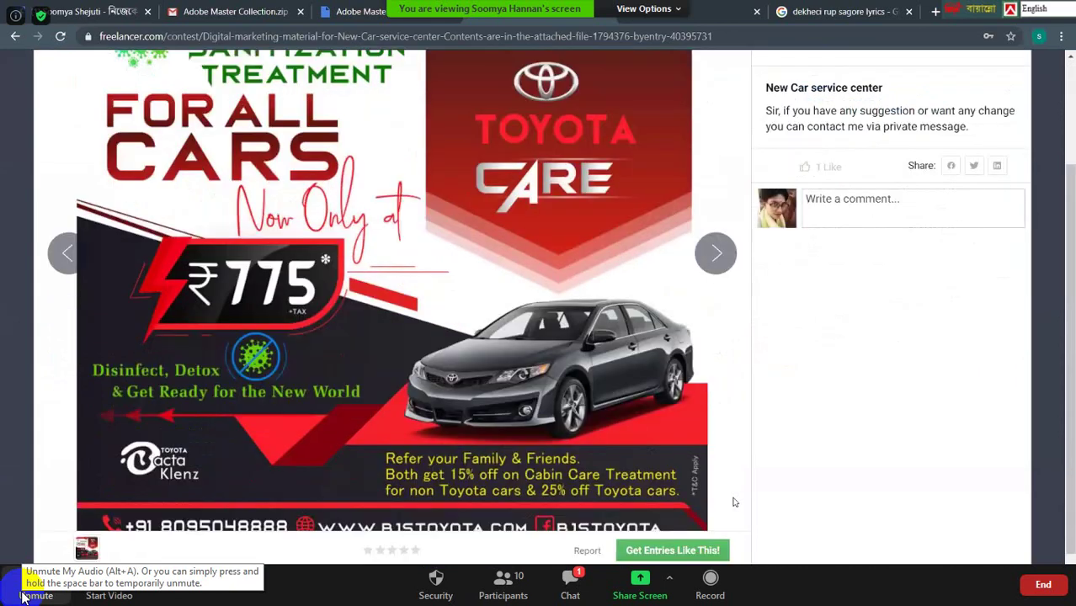
scroll(734, 503, up, 2)
scroll(734, 503, down, 2)
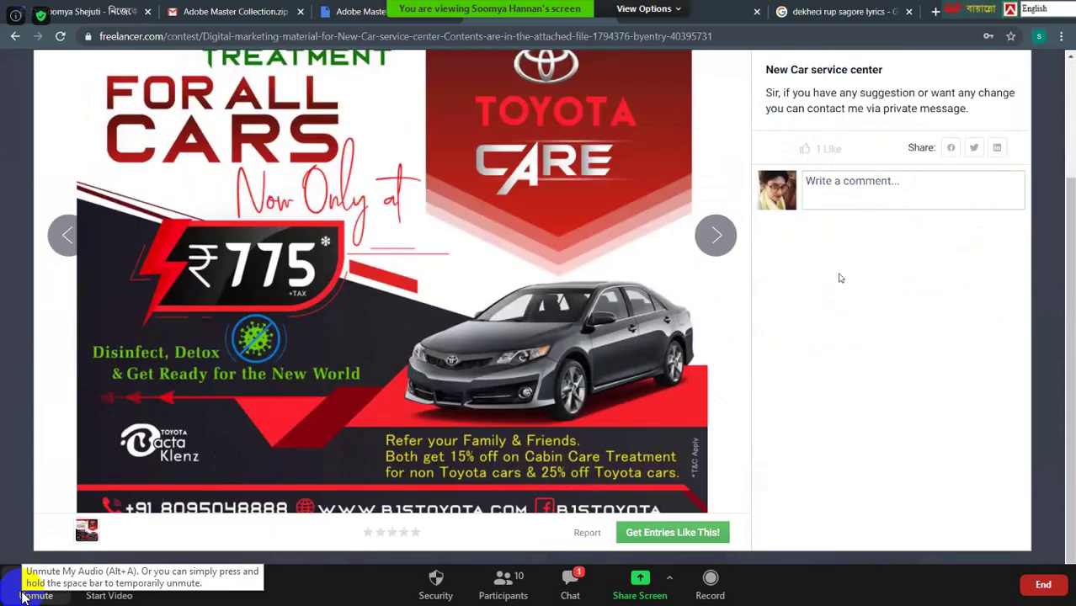
scroll(989, 108, up, 2)
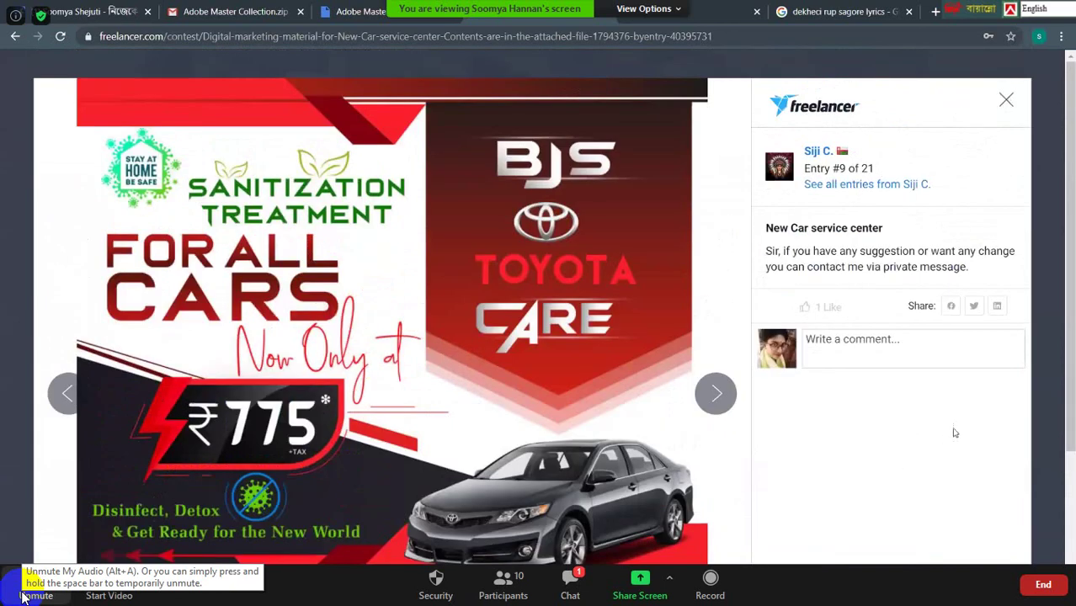
key(Escape)
Scroll down to entry #2's red car poster, view it enlarged, and close it.
scroll(958, 431, down, 3)
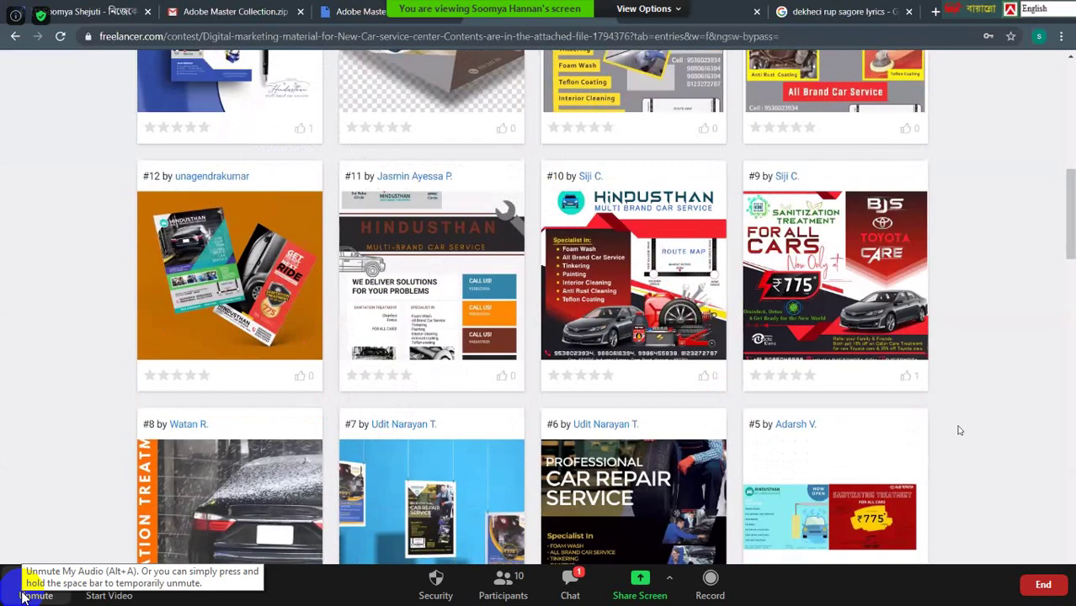
scroll(958, 430, down, 1)
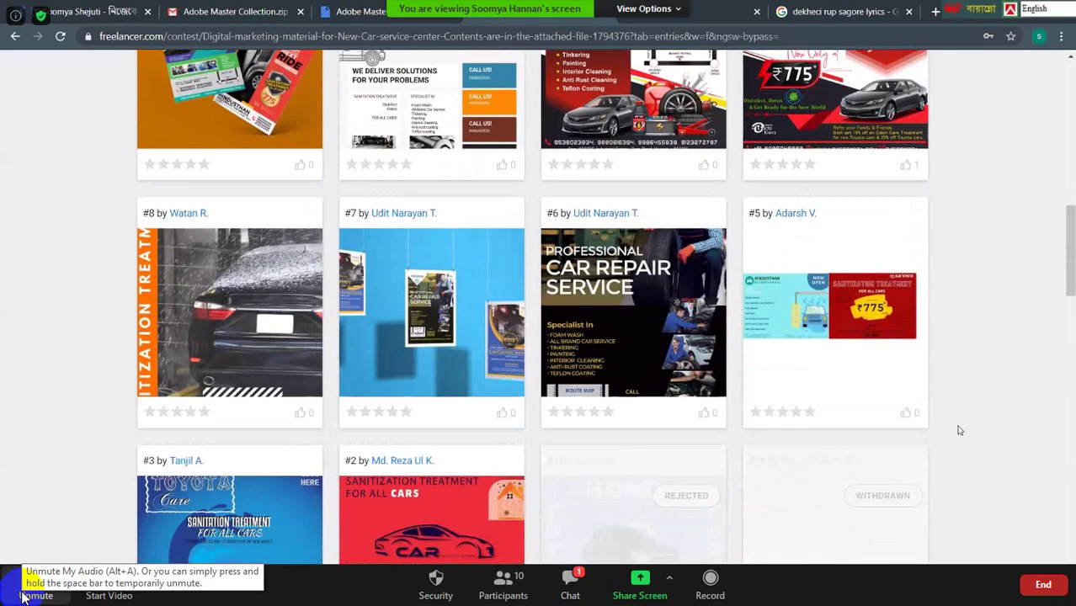
scroll(958, 430, down, 2)
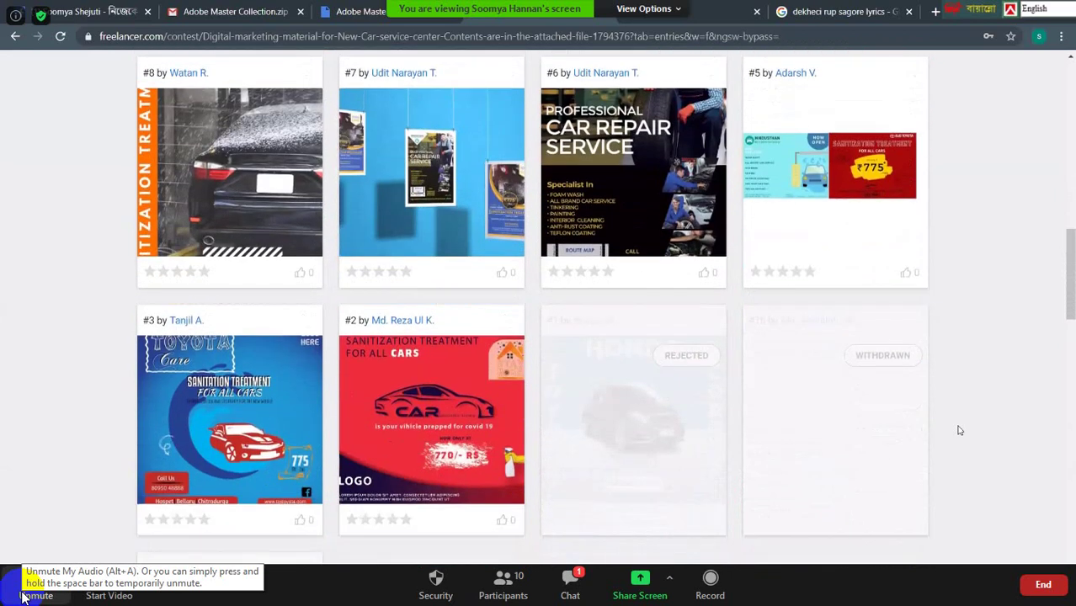
click(426, 432)
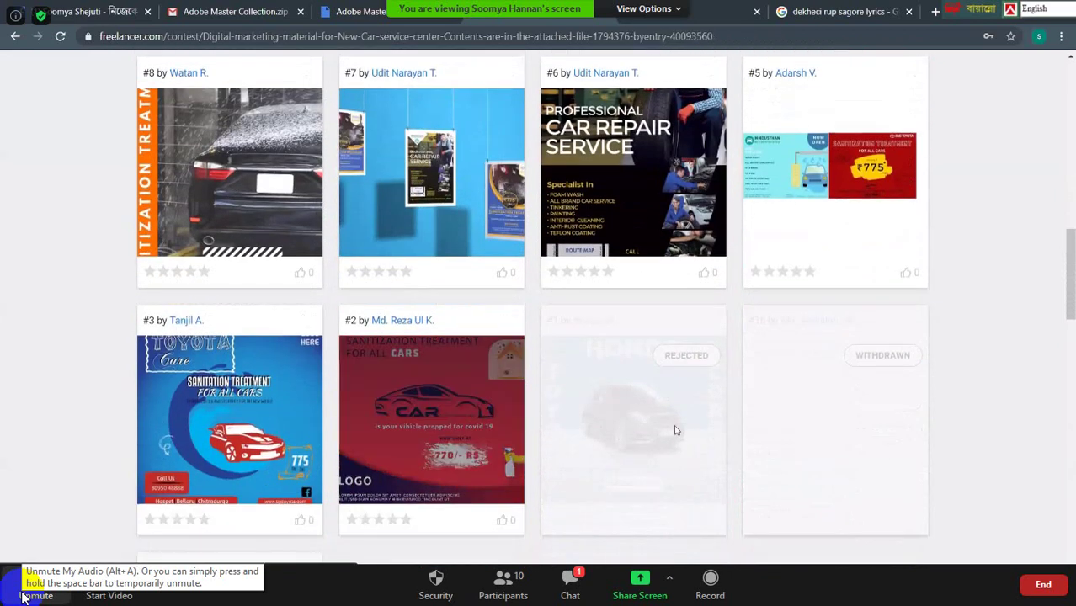
scroll(690, 430, down, 3)
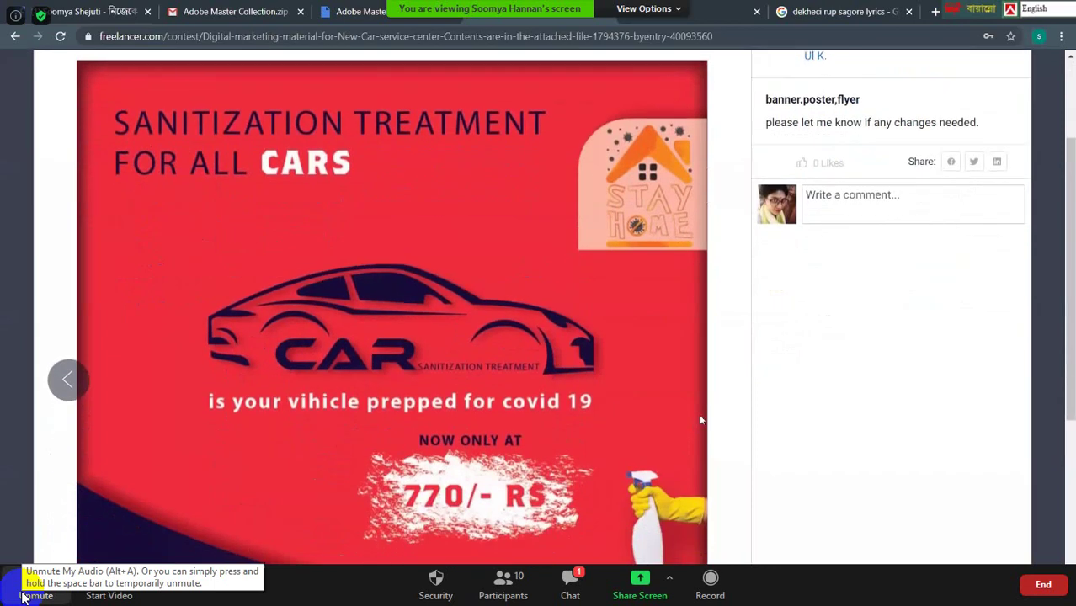
scroll(700, 420, up, 3)
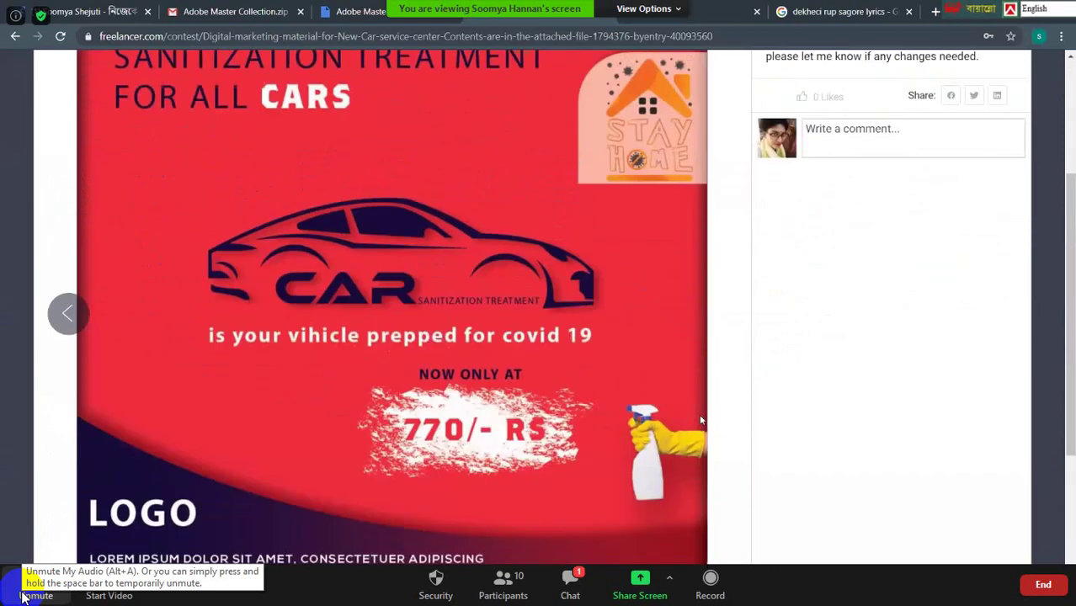
click(1006, 103)
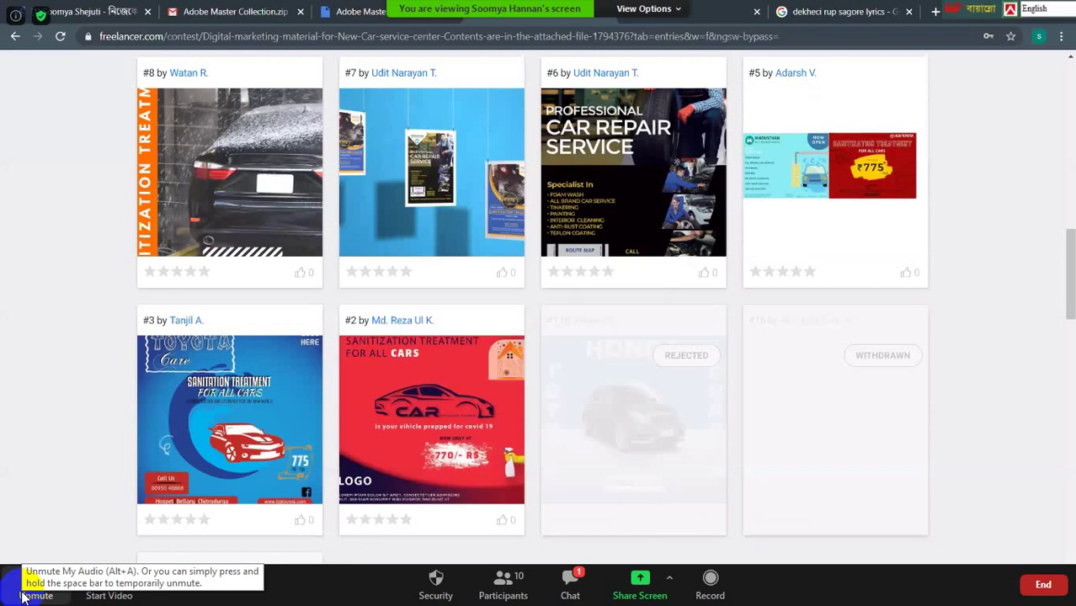
Show the Hindustan car-service flyer in Photoshop, place a type insertion point, and unmute.
key(alt+Tab)
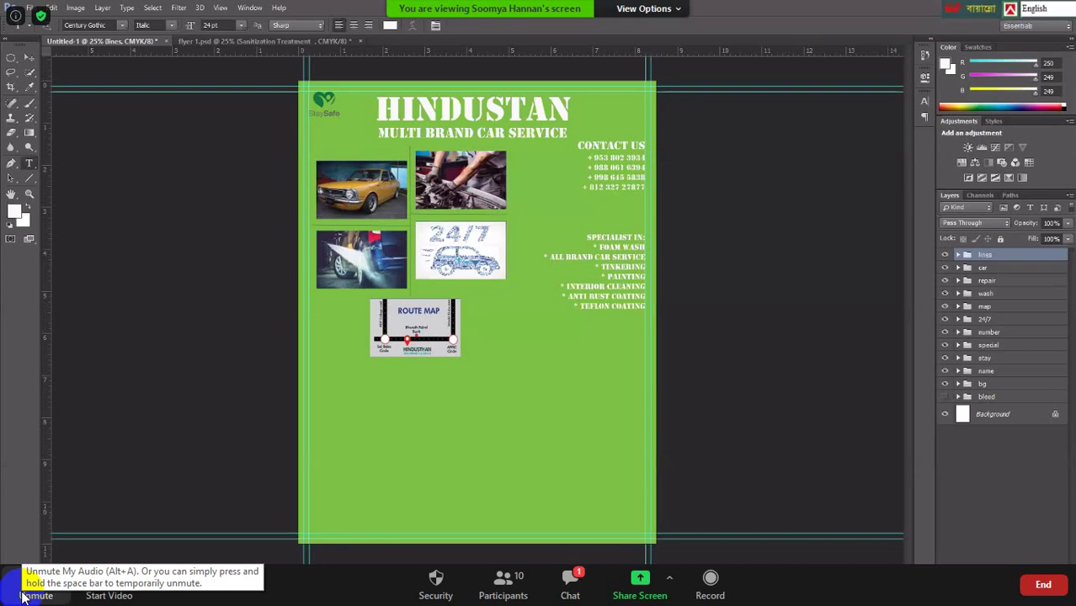
click(703, 415)
click(24, 594)
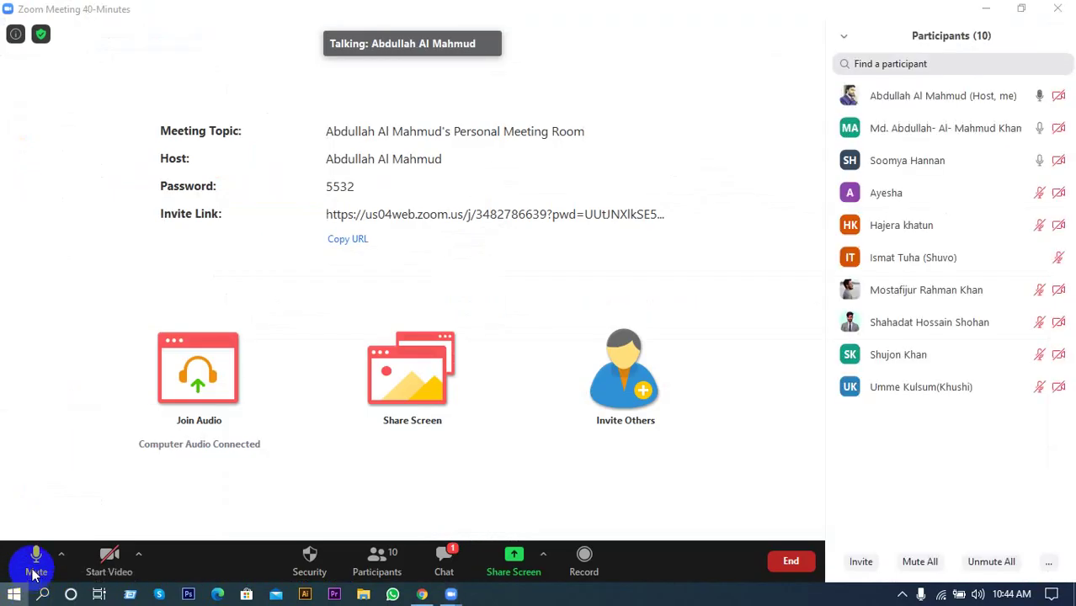
Open the Start menu and power options, then dismiss both to reveal the meeting.
click(13, 595)
click(20, 563)
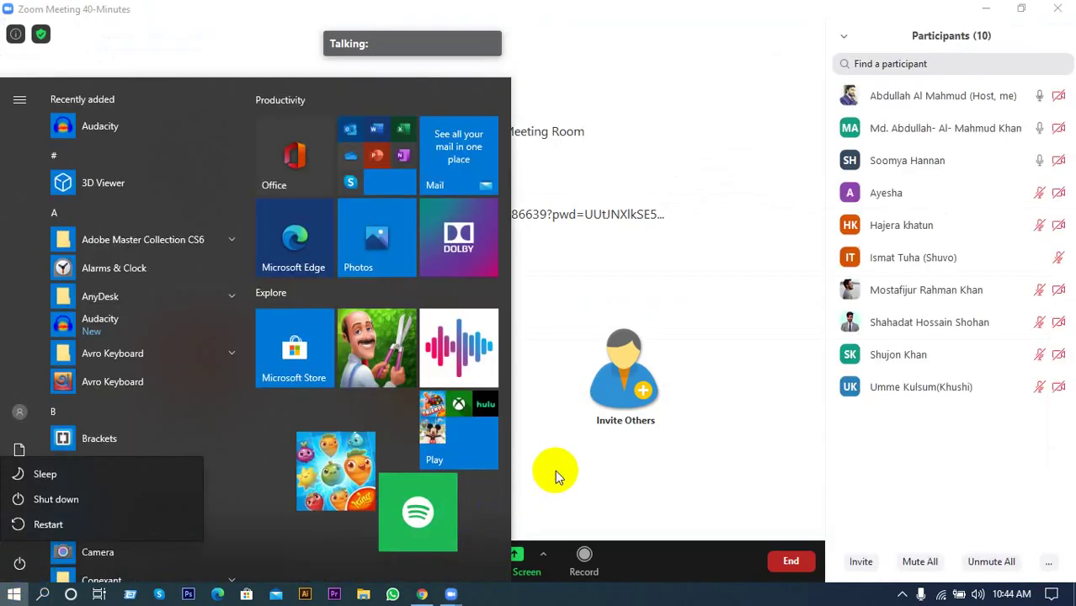
key(Escape)
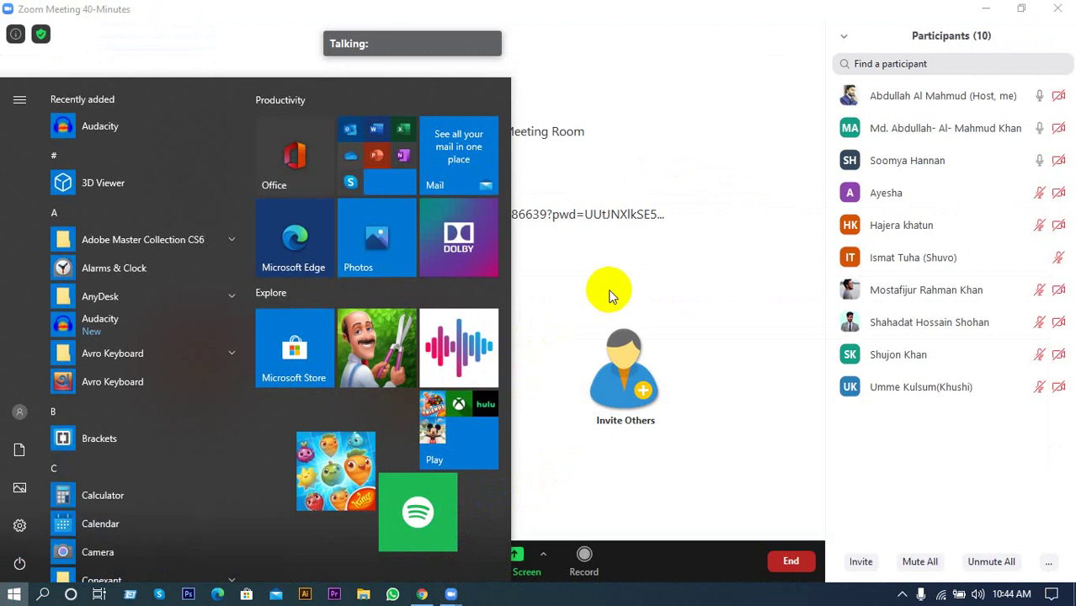
click(664, 287)
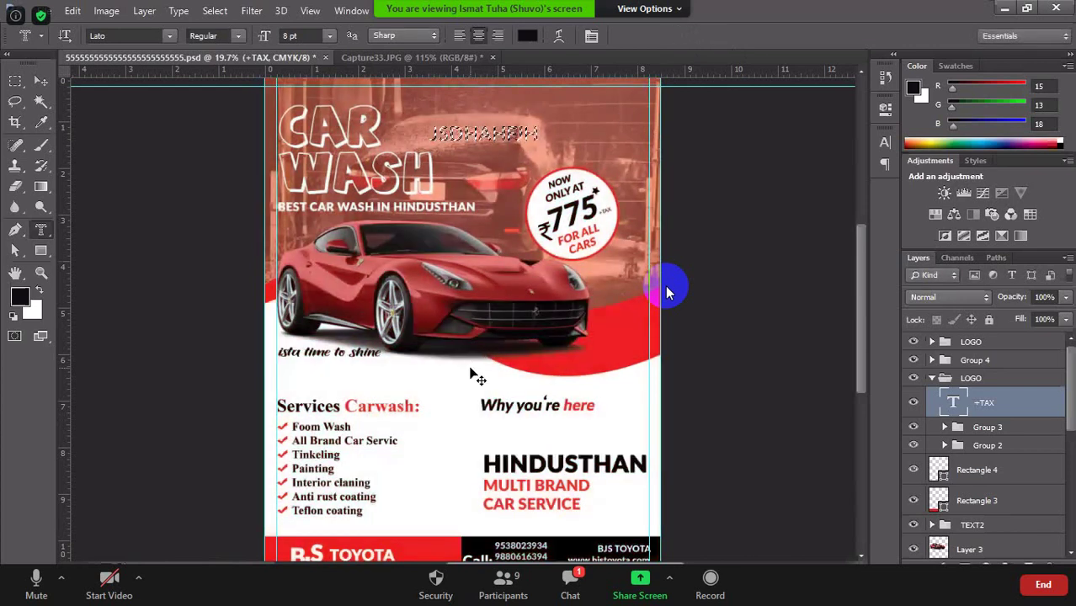
Undo the pasted Capture33 flyer image and reposition the +TAX text, clearing the selection.
key(ctrl+v)
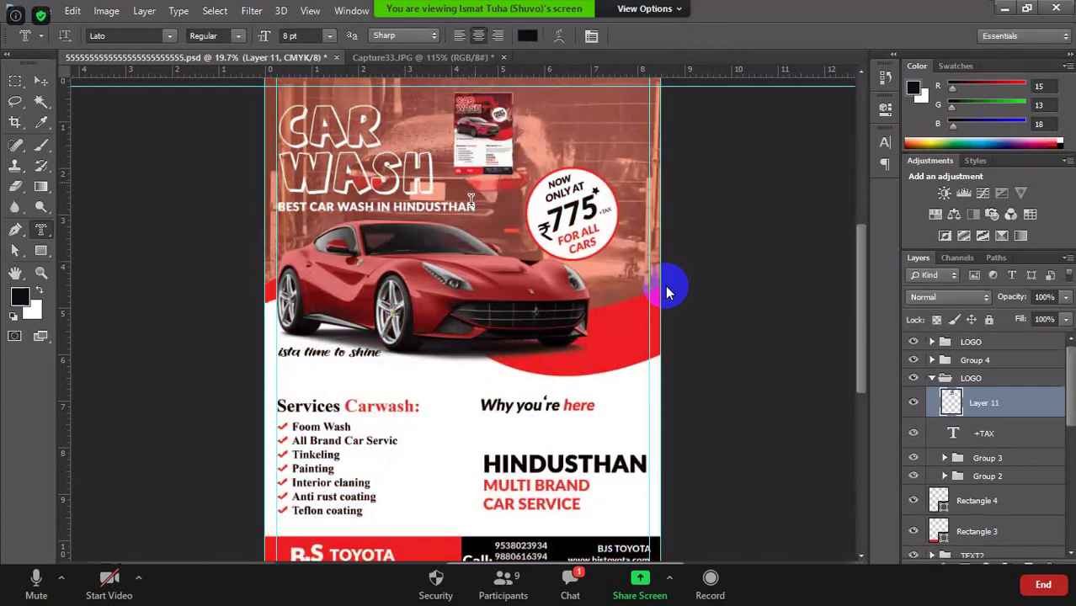
key(ctrl+z)
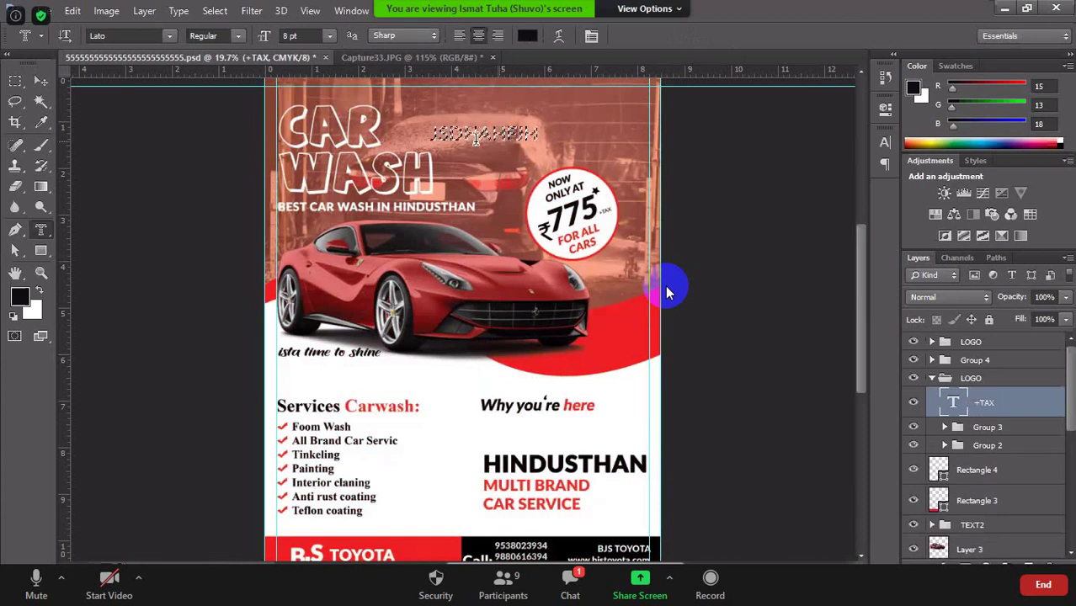
key(v)
drag(476, 139, 514, 136)
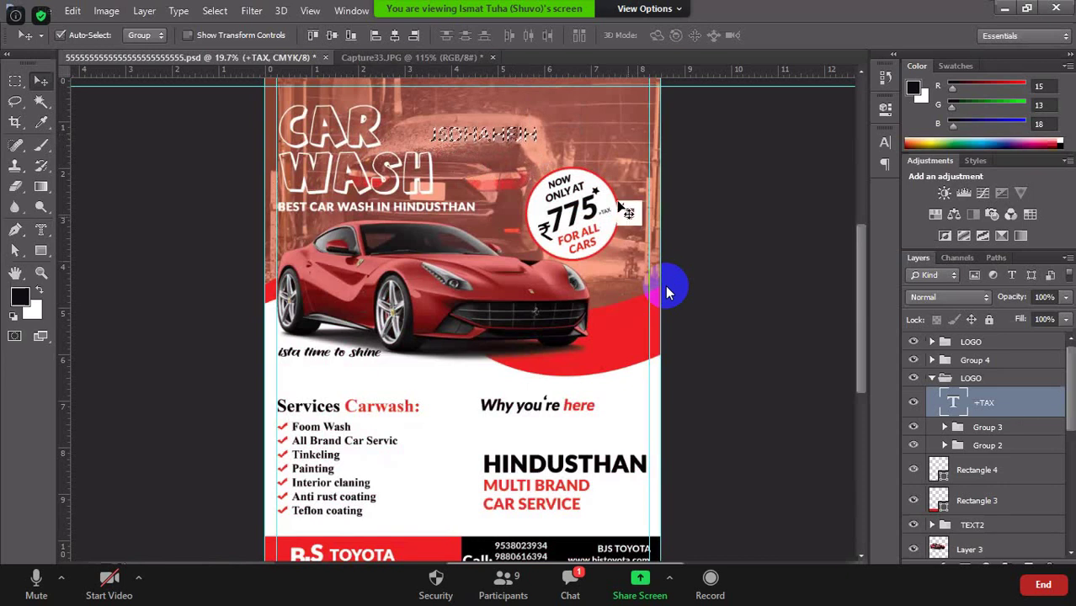
key(ctrl+d)
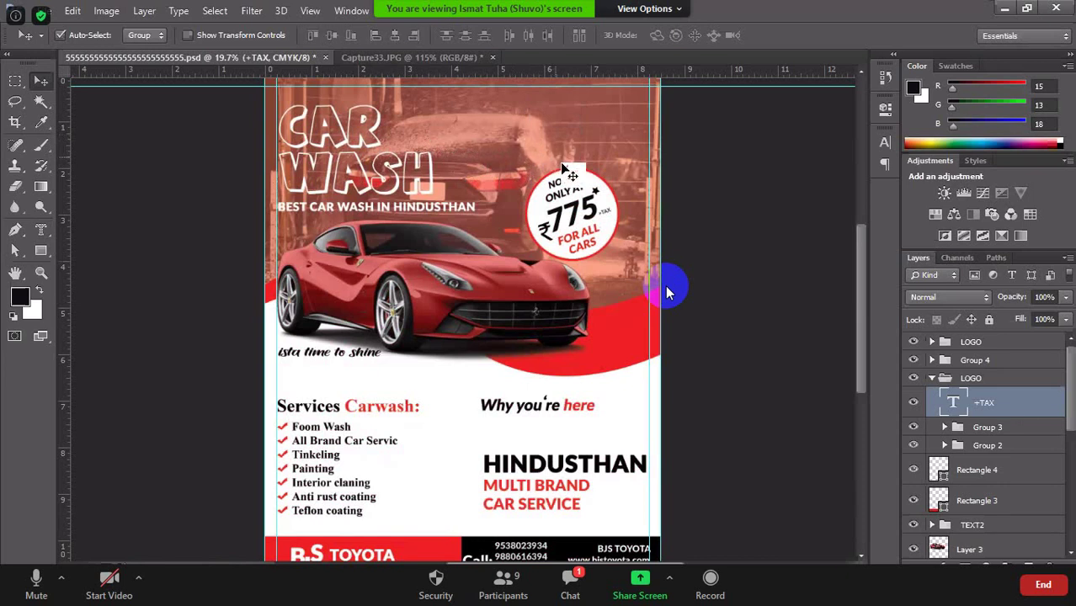
Collapse the LOGO group and add an empty Layer 11 at the top.
click(936, 379)
click(933, 378)
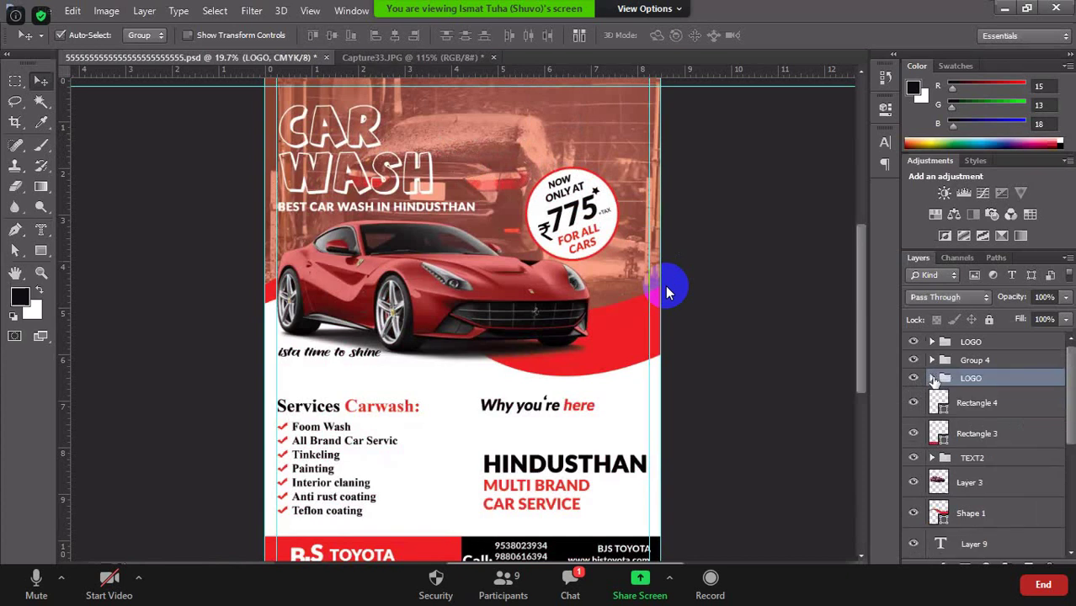
click(1005, 343)
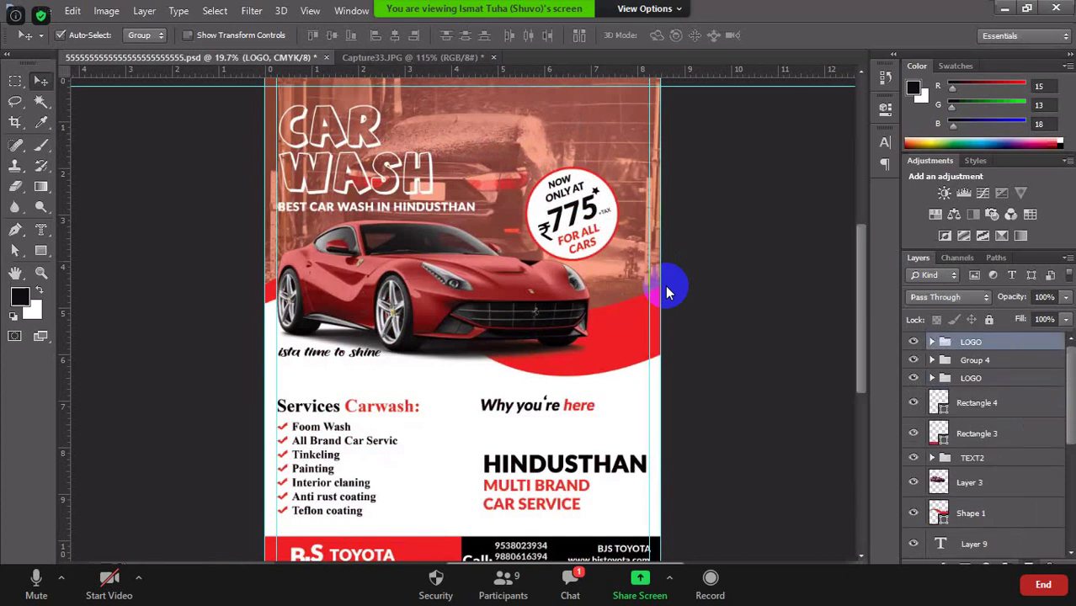
key(ctrl+shift+alt+n)
click(43, 227)
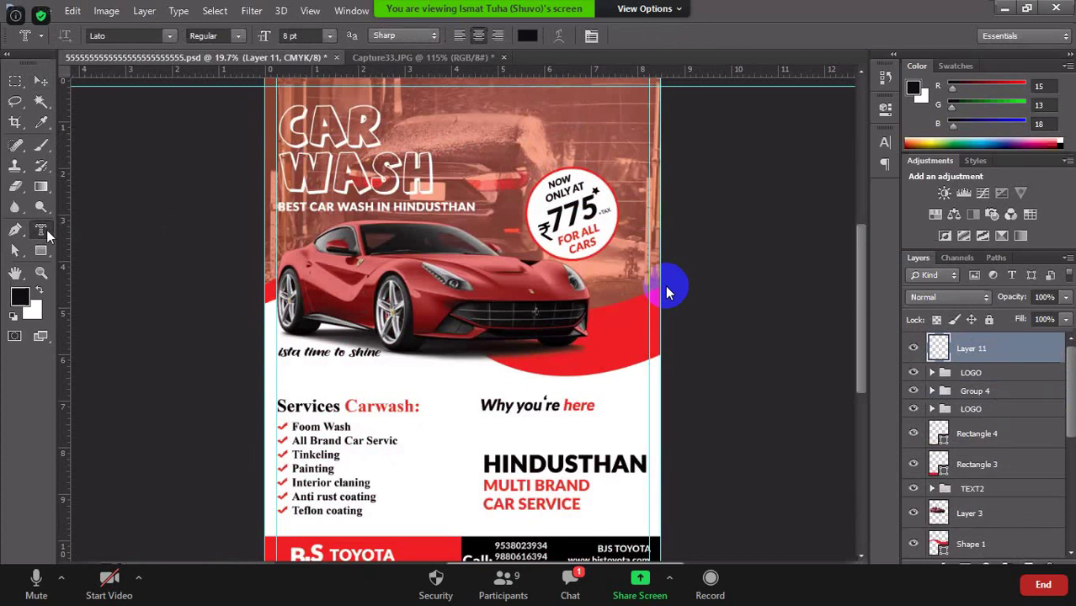
Select Layer 3, the red car, and start a type-mask text entry on it.
drag(47, 229, 337, 168)
scroll(1035, 349, down, 5)
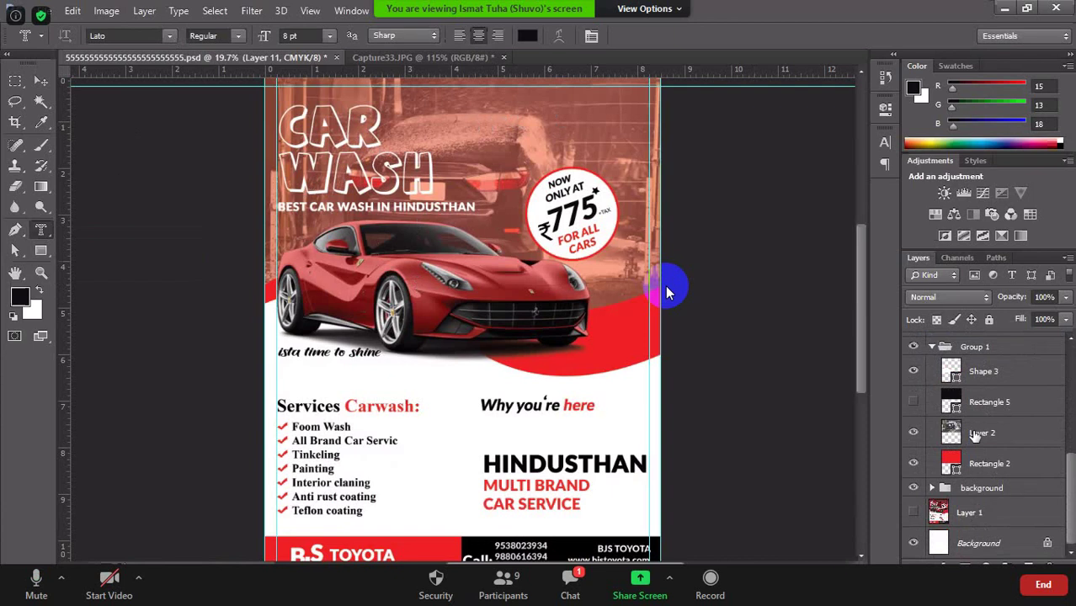
scroll(975, 435, up, 4)
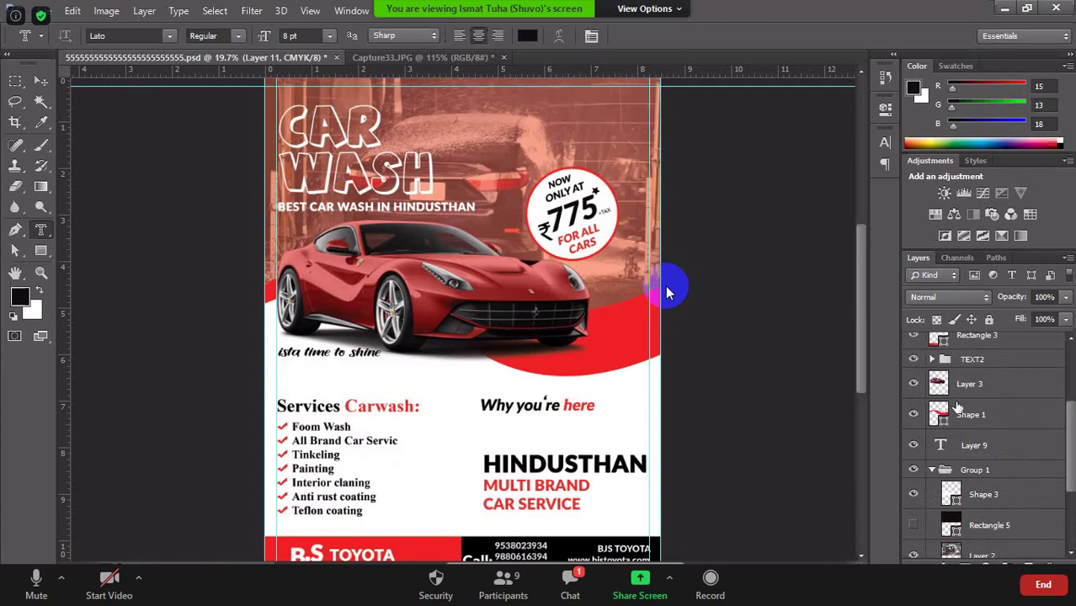
click(969, 388)
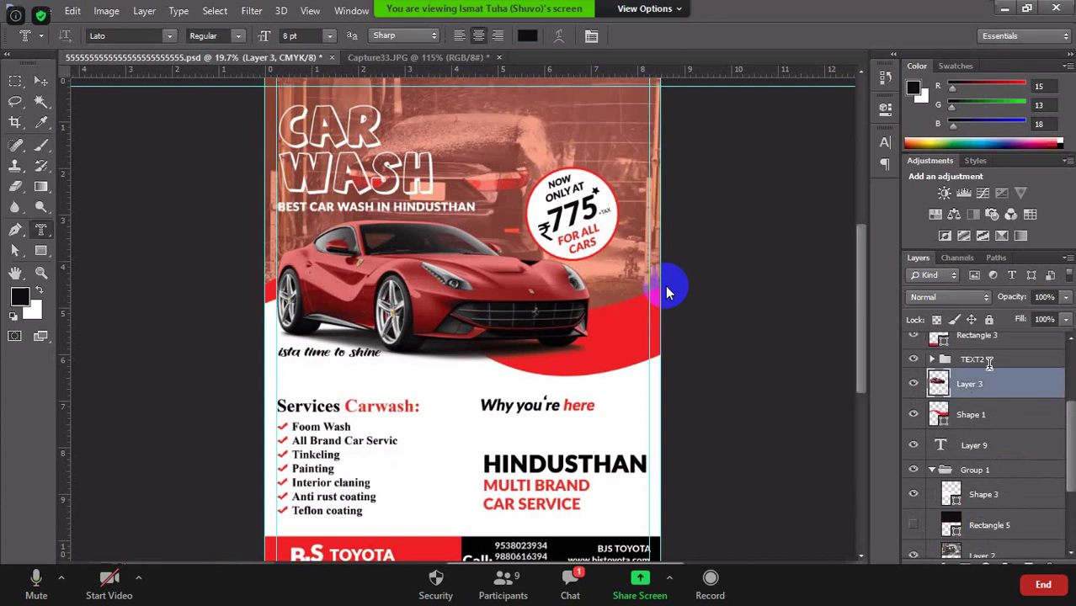
click(427, 284)
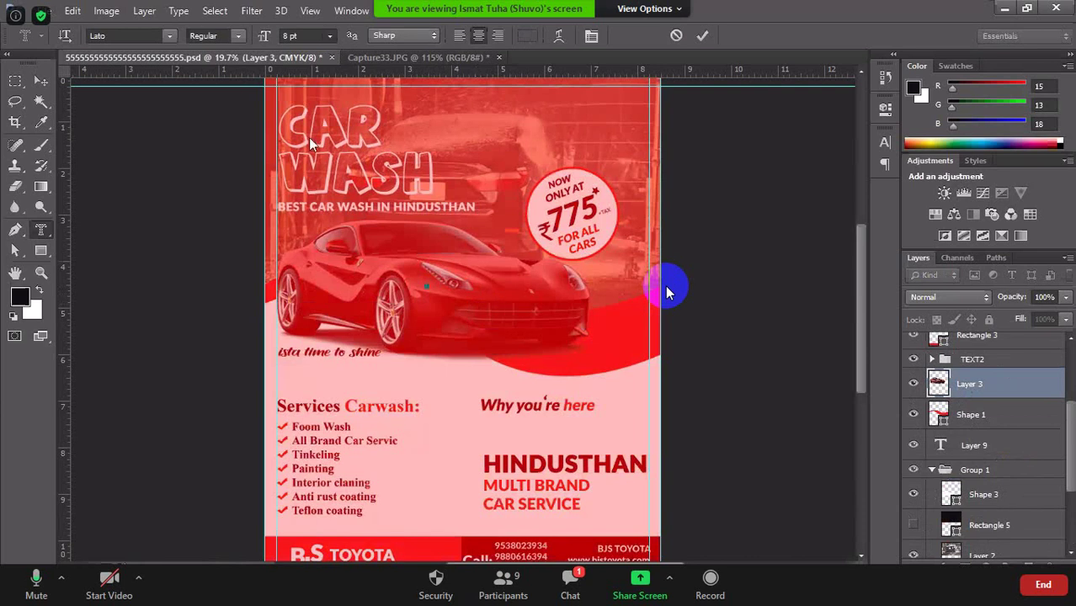
Set the car text to 30 pt, shift its box slightly right, and commit it.
click(330, 35)
click(317, 234)
drag(524, 335, 556, 337)
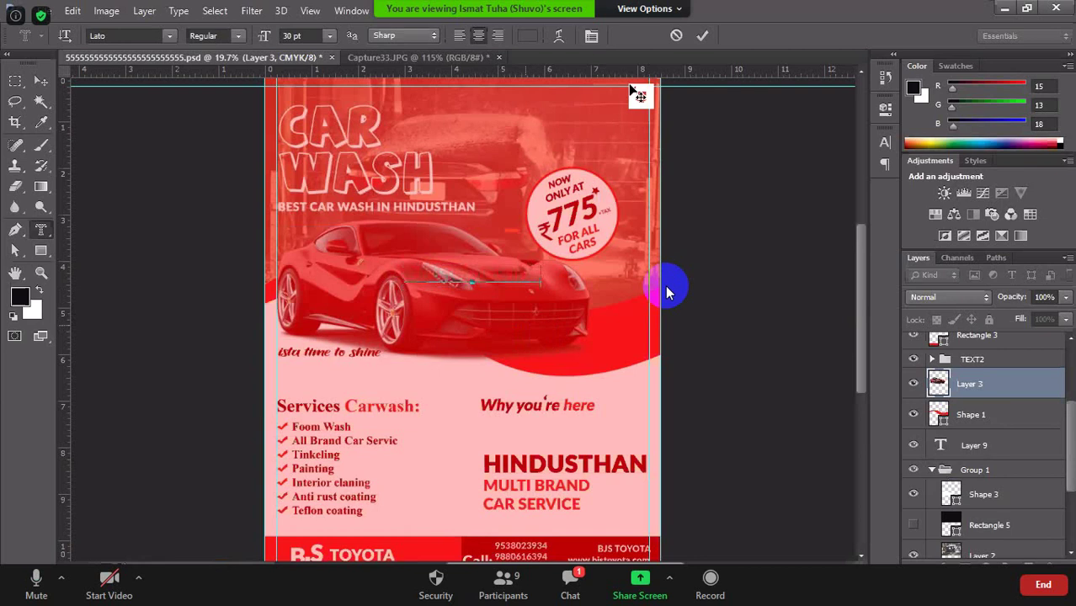
click(699, 37)
click(696, 37)
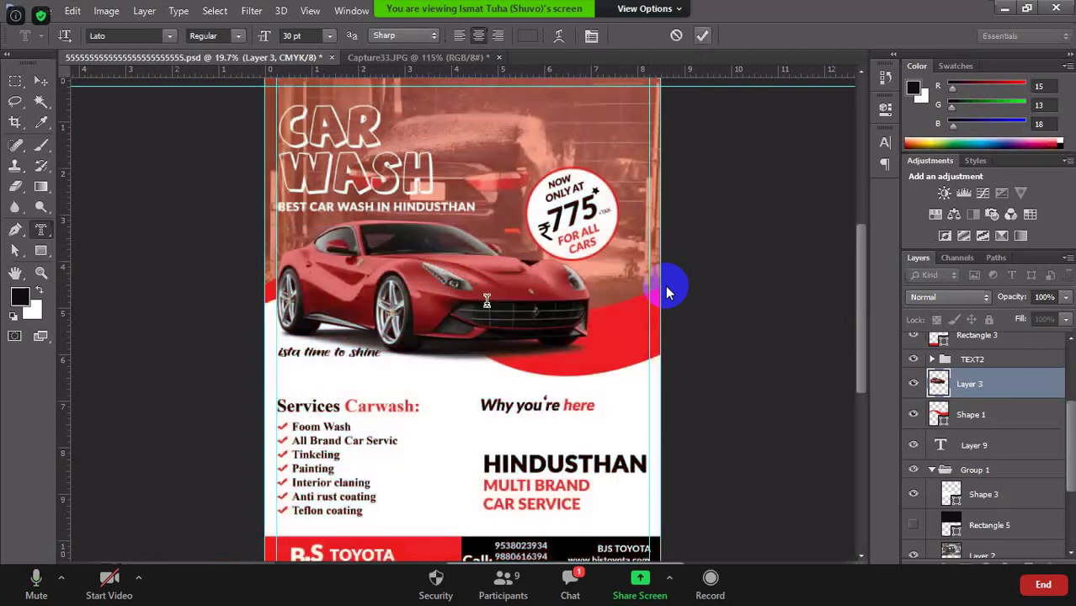
Move the text layer into place over the car.
click(38, 81)
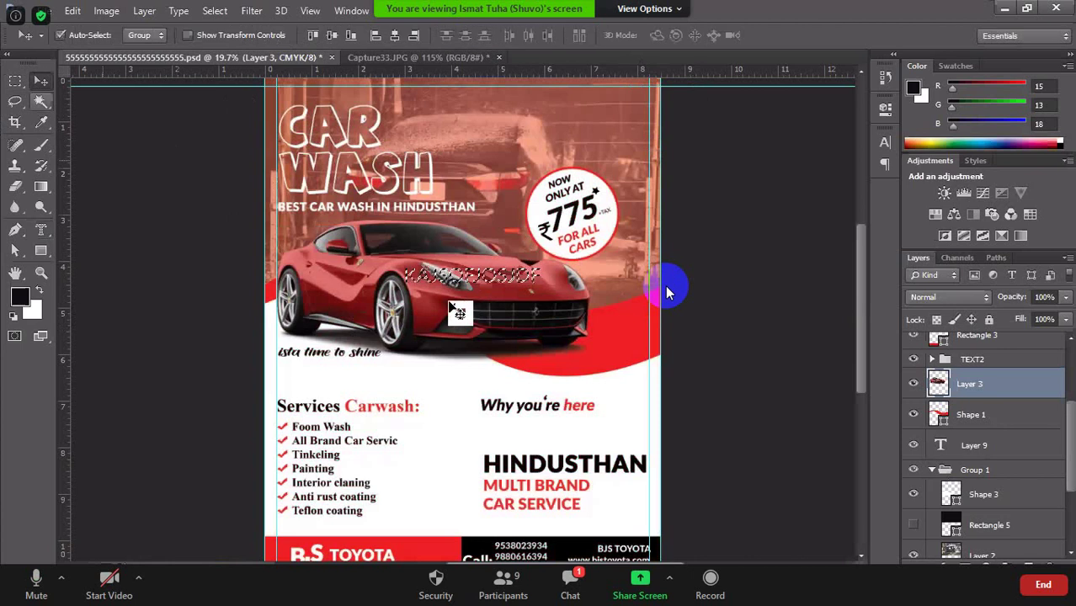
drag(456, 341, 455, 276)
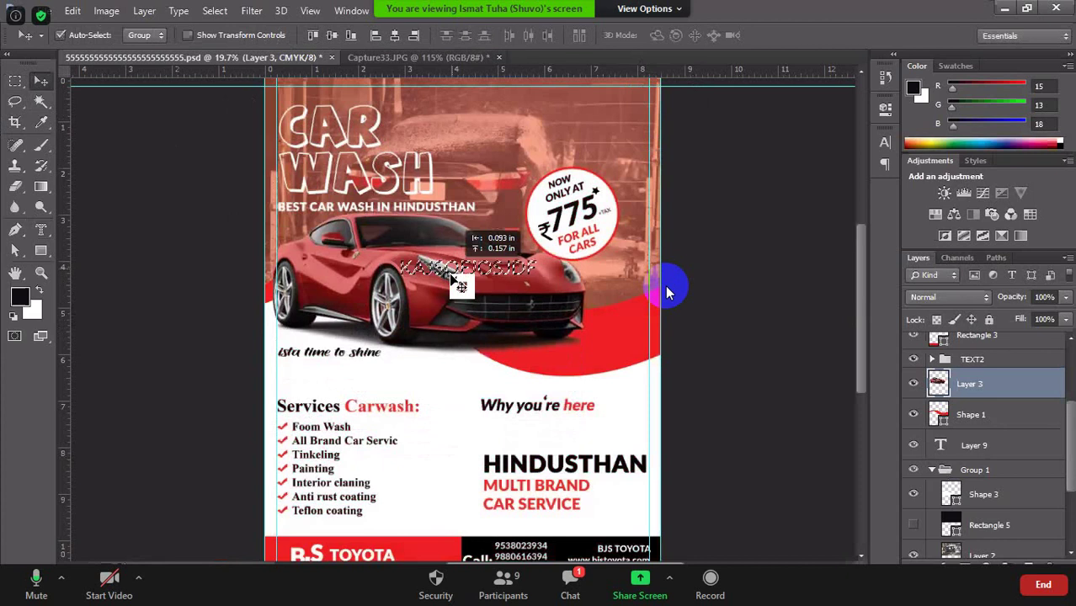
drag(461, 286, 465, 293)
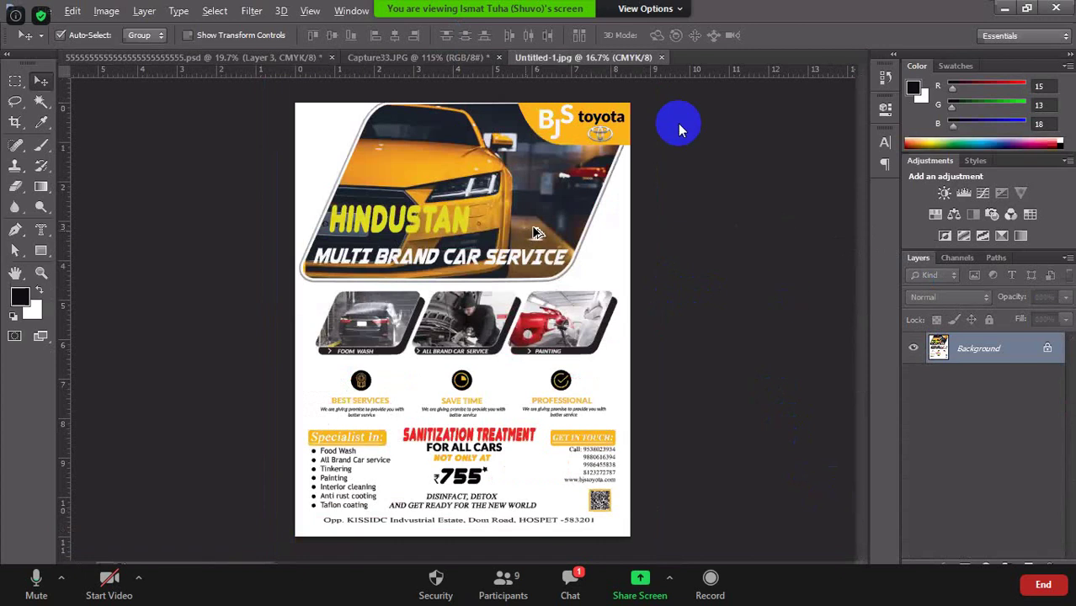
click(648, 8)
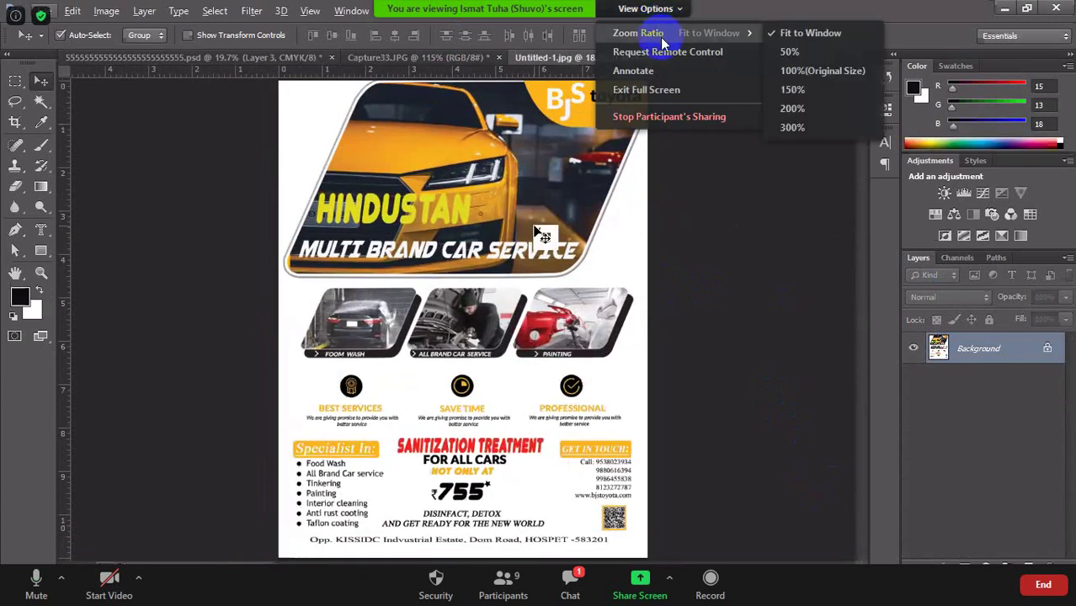
click(642, 90)
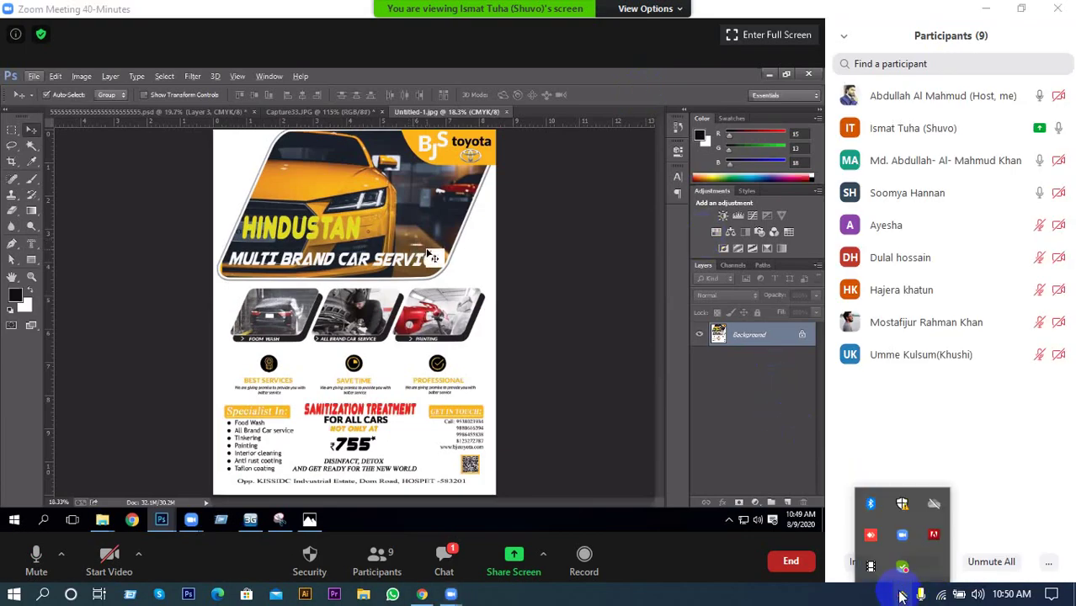
click(872, 568)
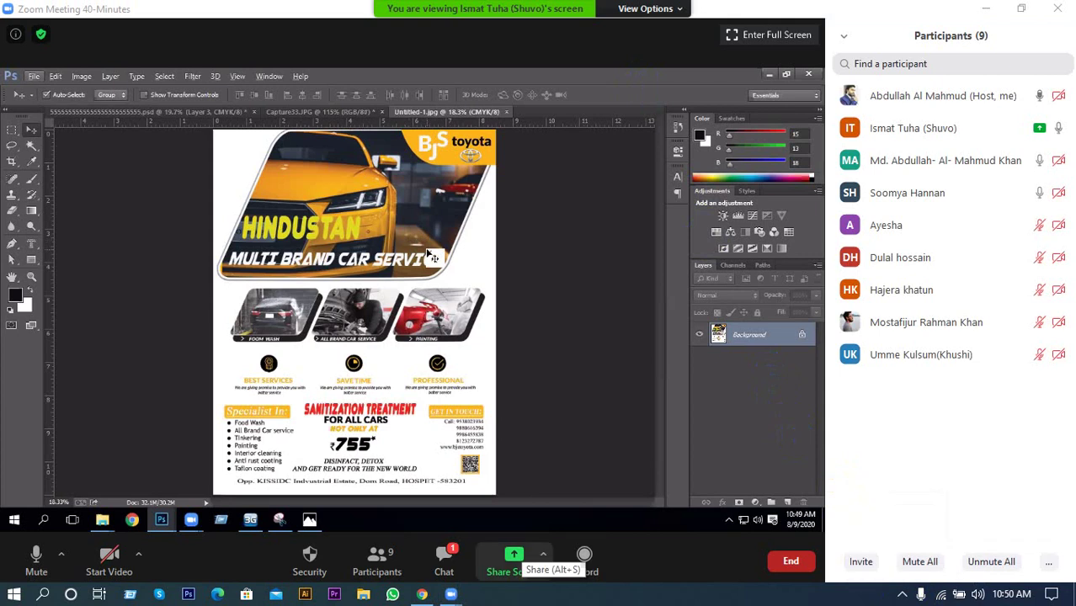
click(734, 38)
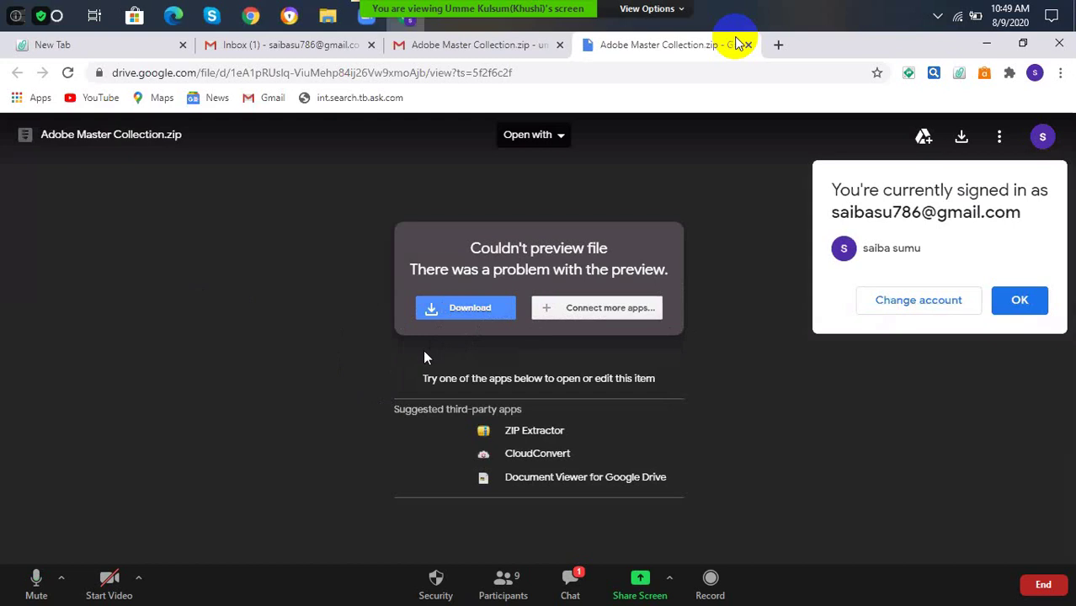
click(466, 310)
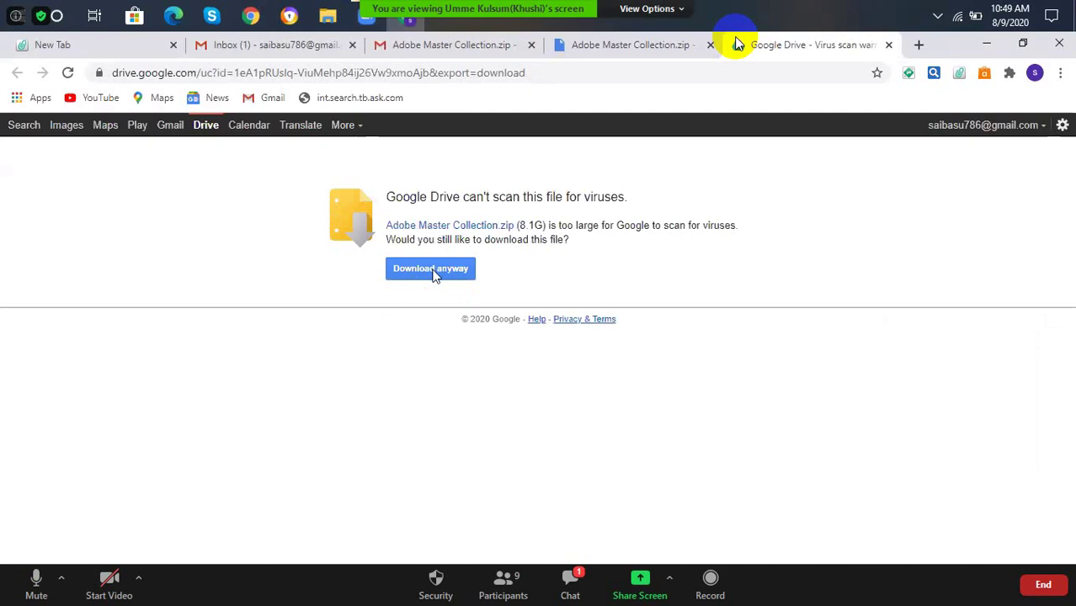
click(434, 271)
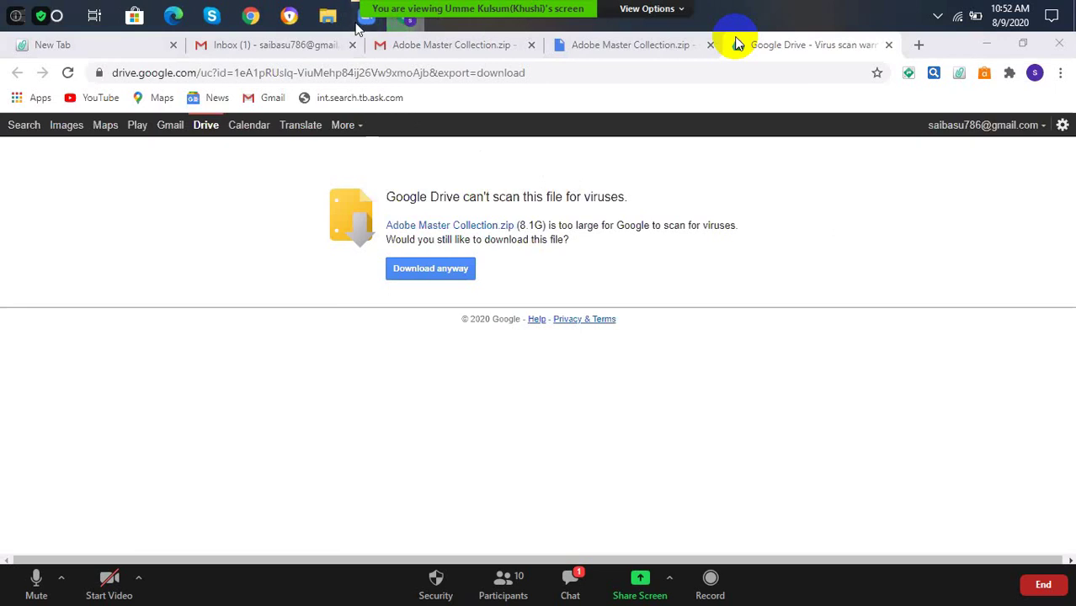
mouse_move(363, 32)
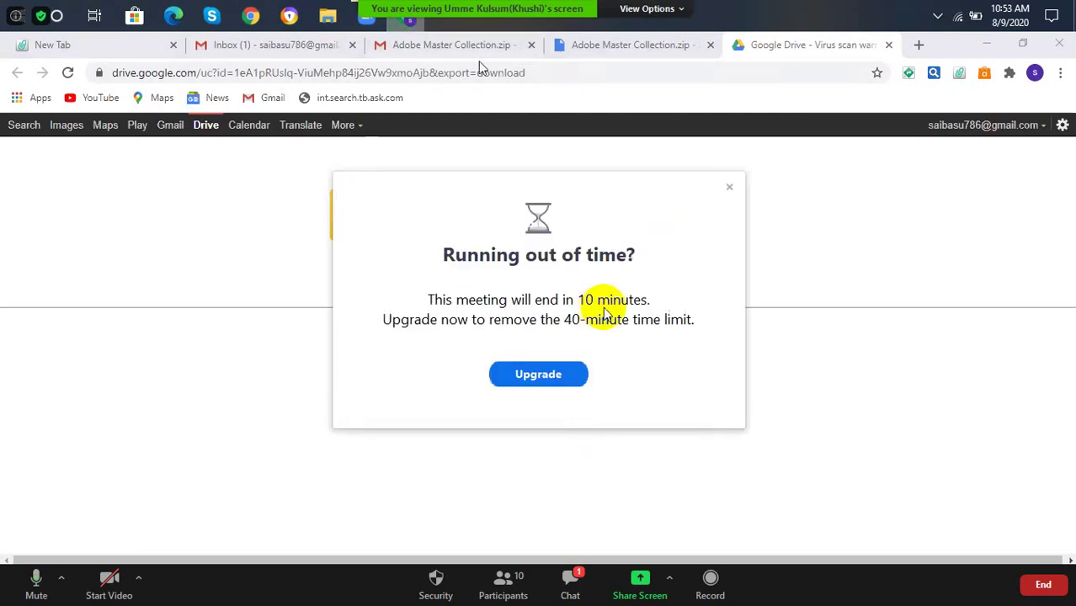
Close Zoom's 'Running out of time?' meeting time-limit popup.
click(730, 187)
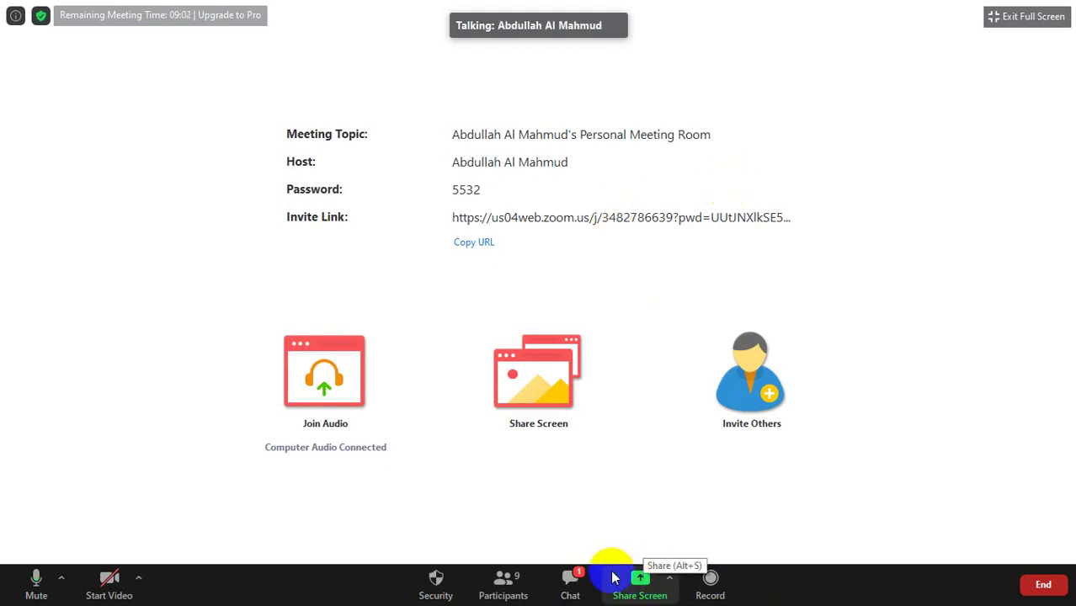
Open the Participants window and stretch it taller to list all nine attendees.
click(505, 581)
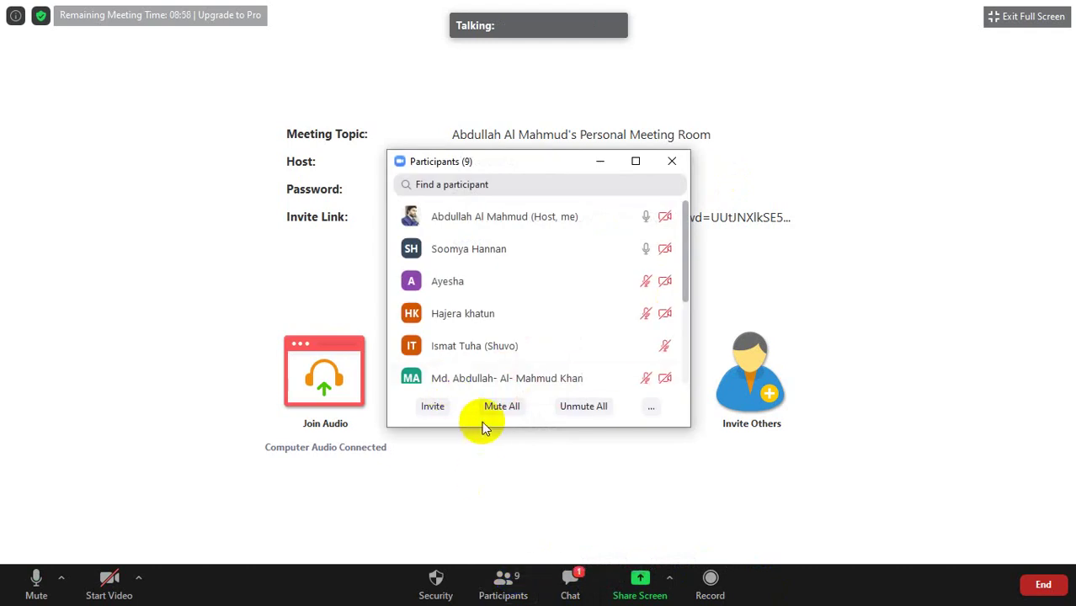
drag(488, 428, 504, 507)
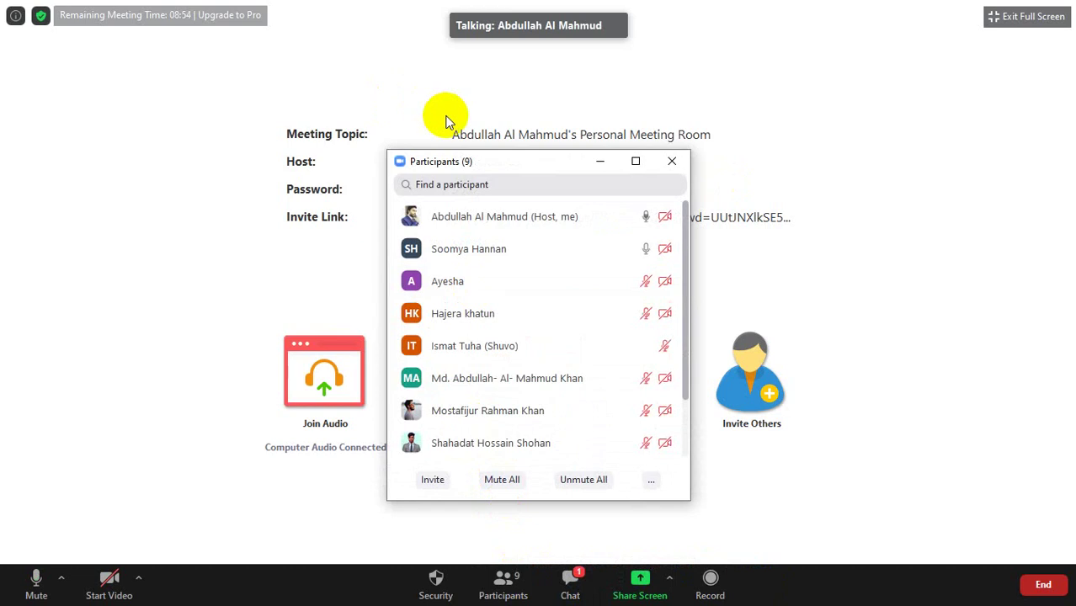
drag(479, 149, 865, 79)
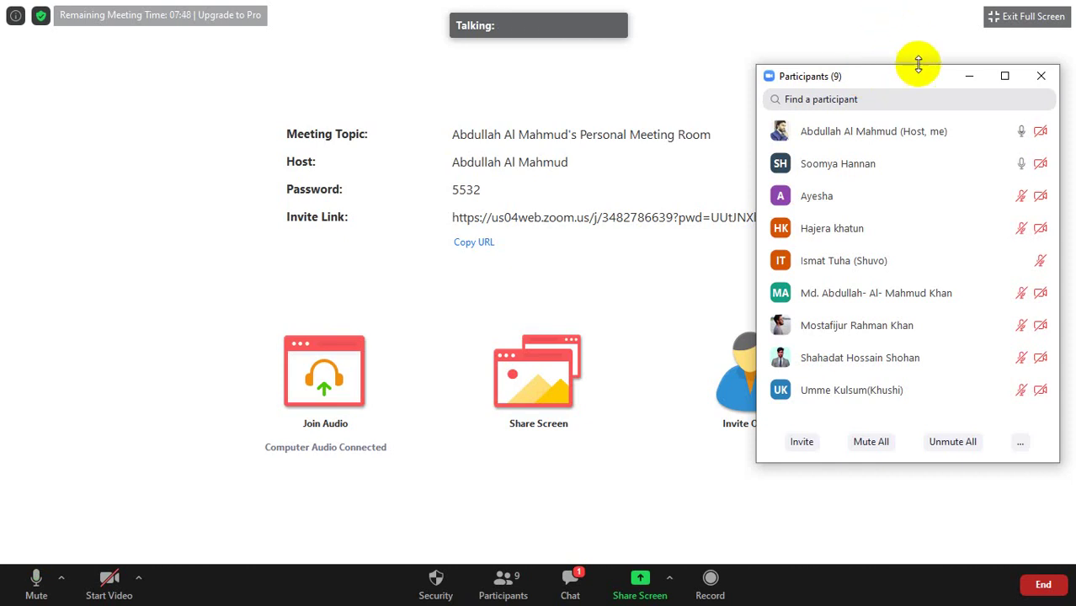
Move and minimize the floating Participants window, then exit full screen.
mouse_move(908, 202)
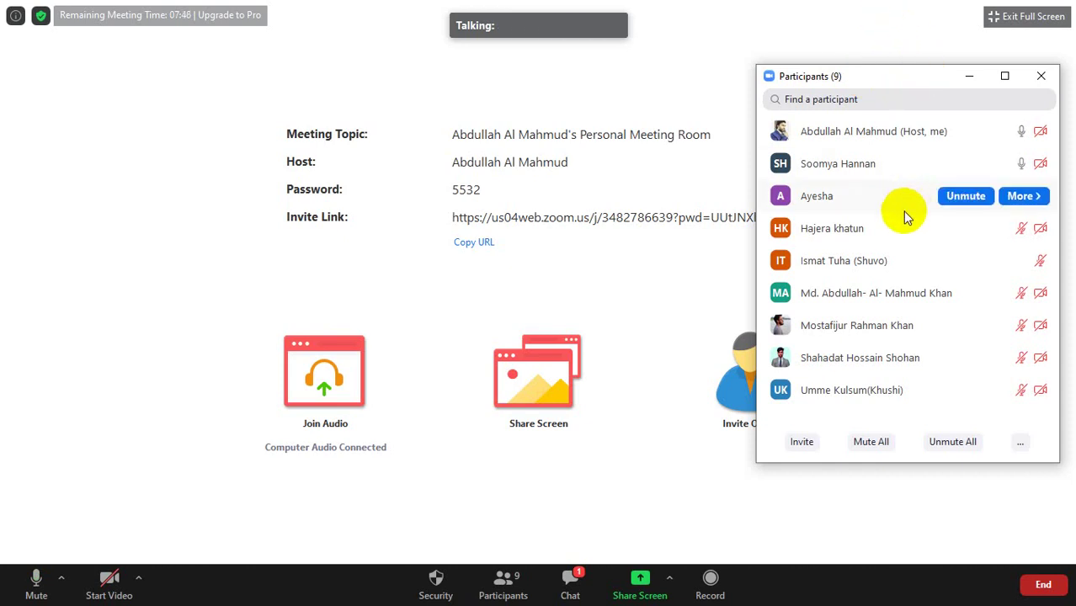
mouse_move(907, 350)
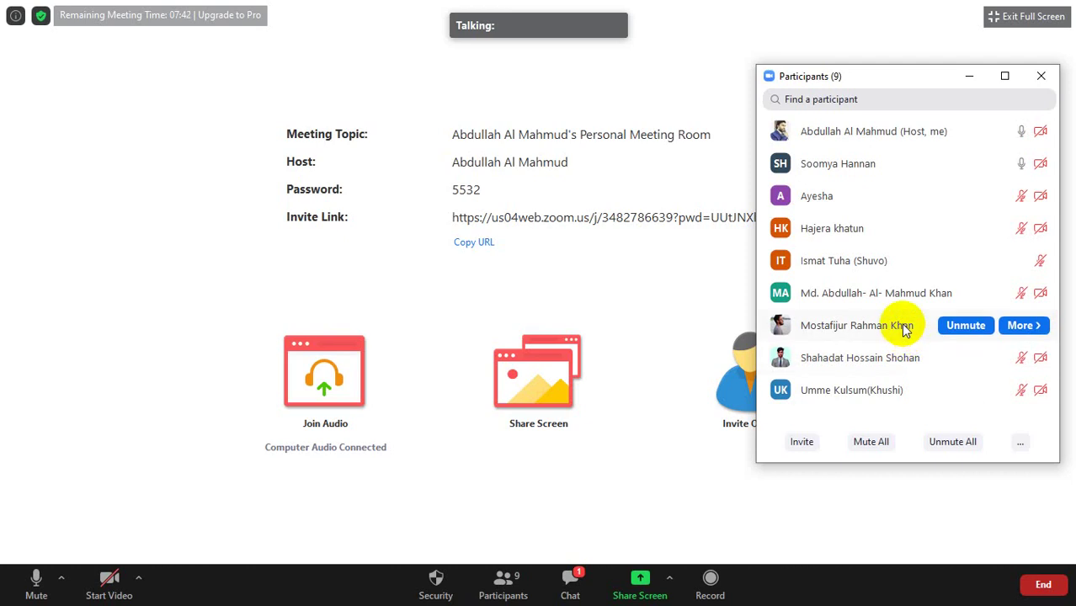
mouse_move(897, 297)
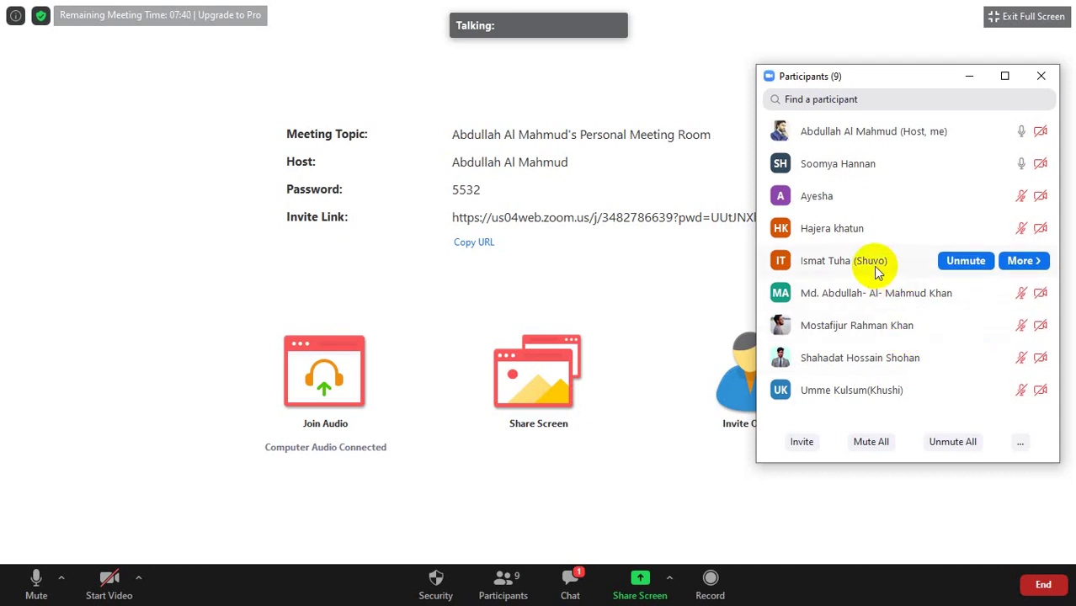
mouse_move(861, 234)
mouse_move(824, 406)
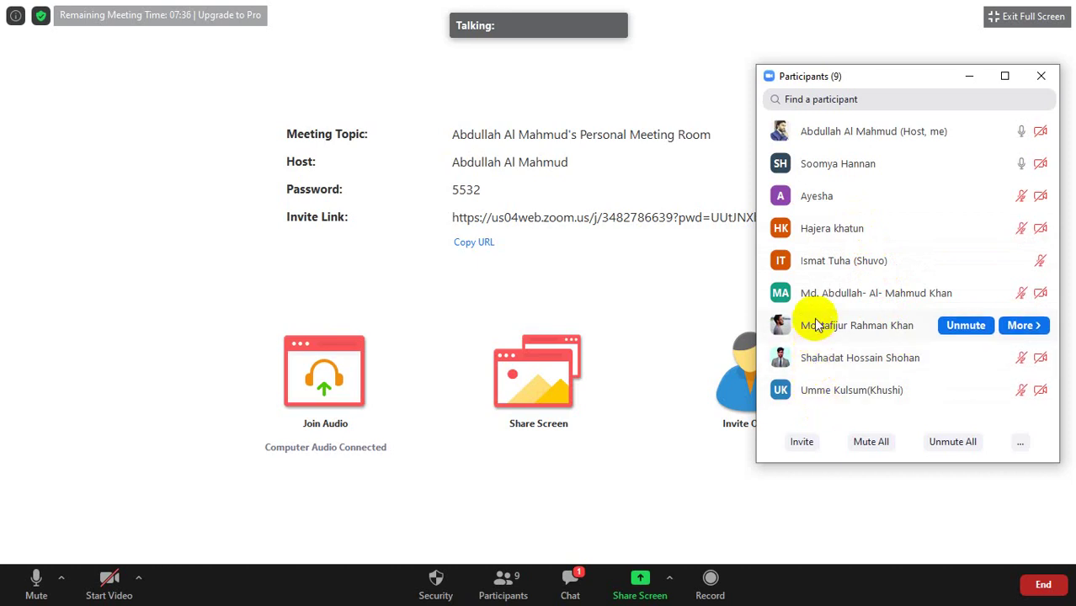
mouse_move(821, 308)
mouse_move(816, 171)
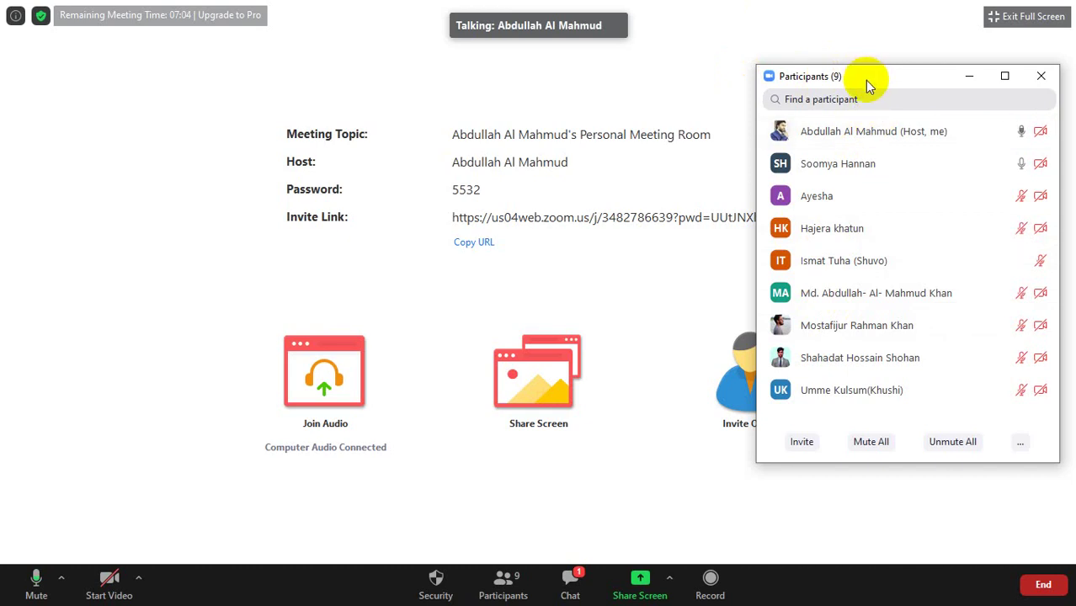
drag(872, 82, 795, 55)
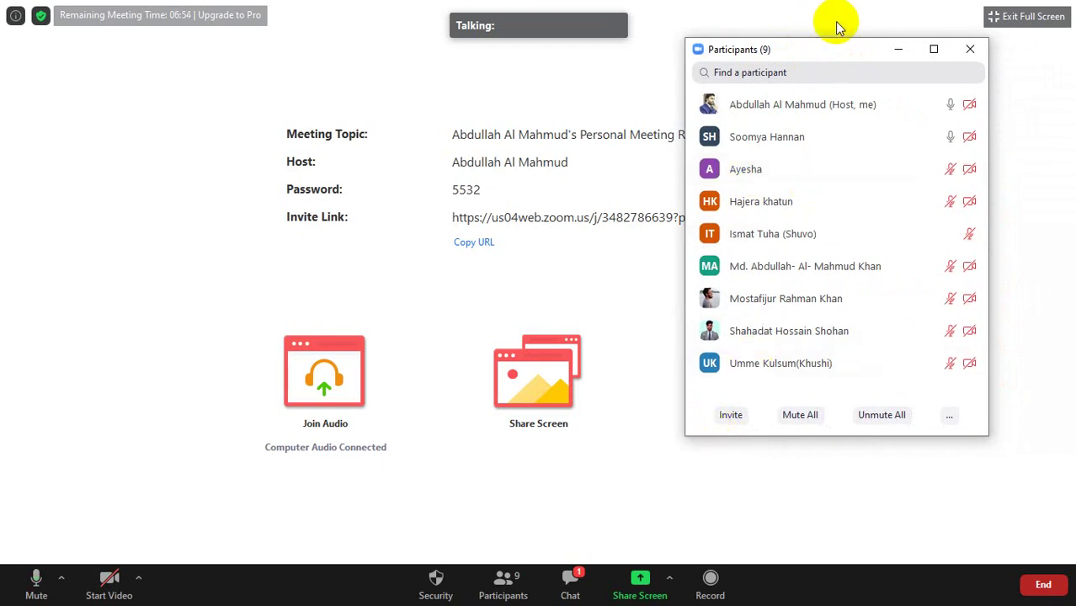
click(892, 51)
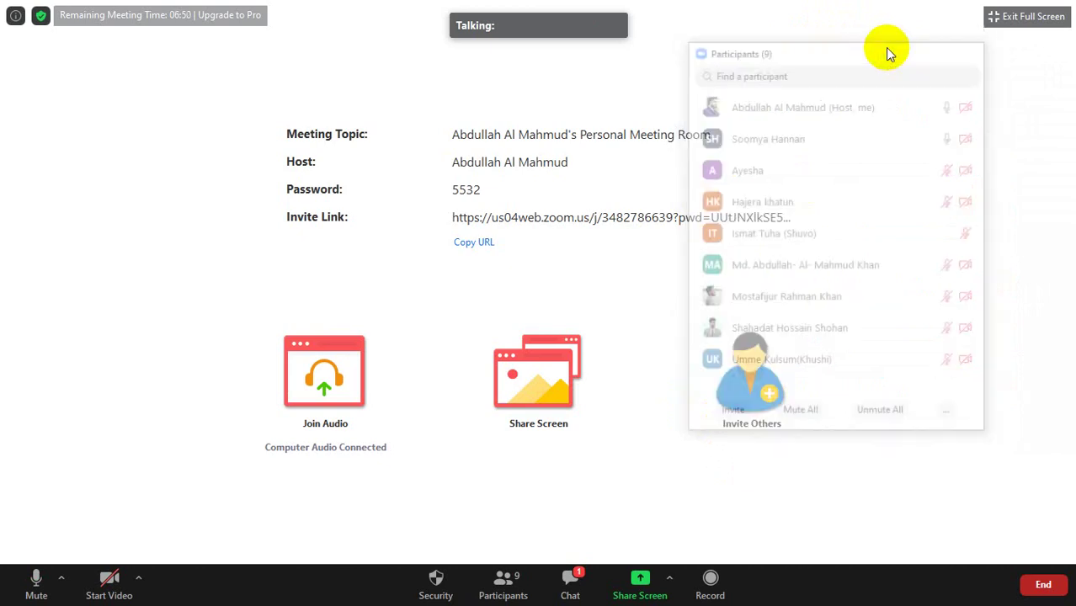
click(992, 17)
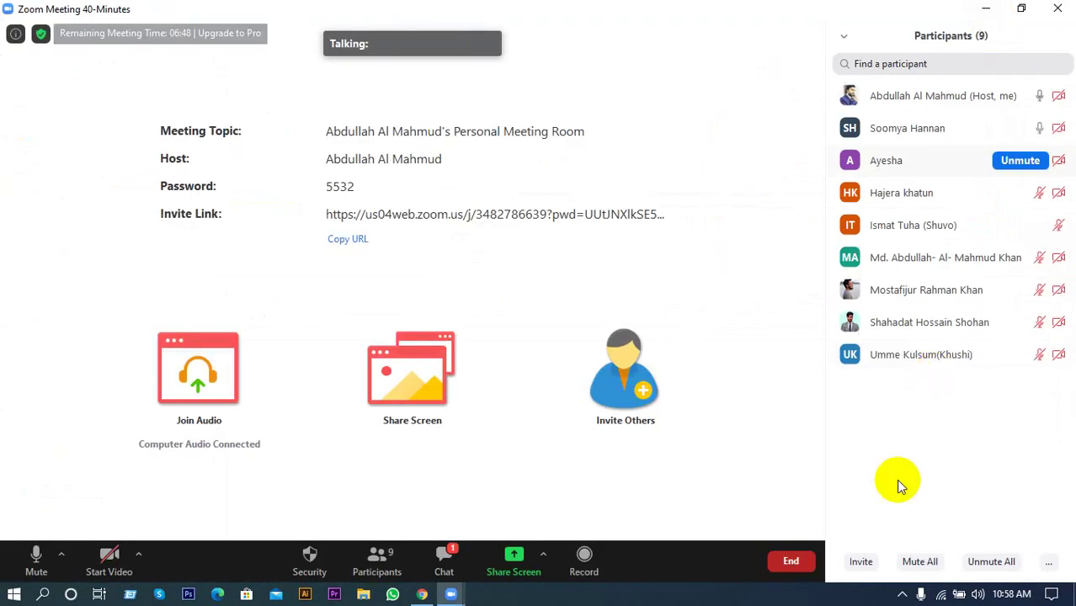
Start a meeting from My Personal Meeting ID and minimize the main Zoom window.
click(901, 595)
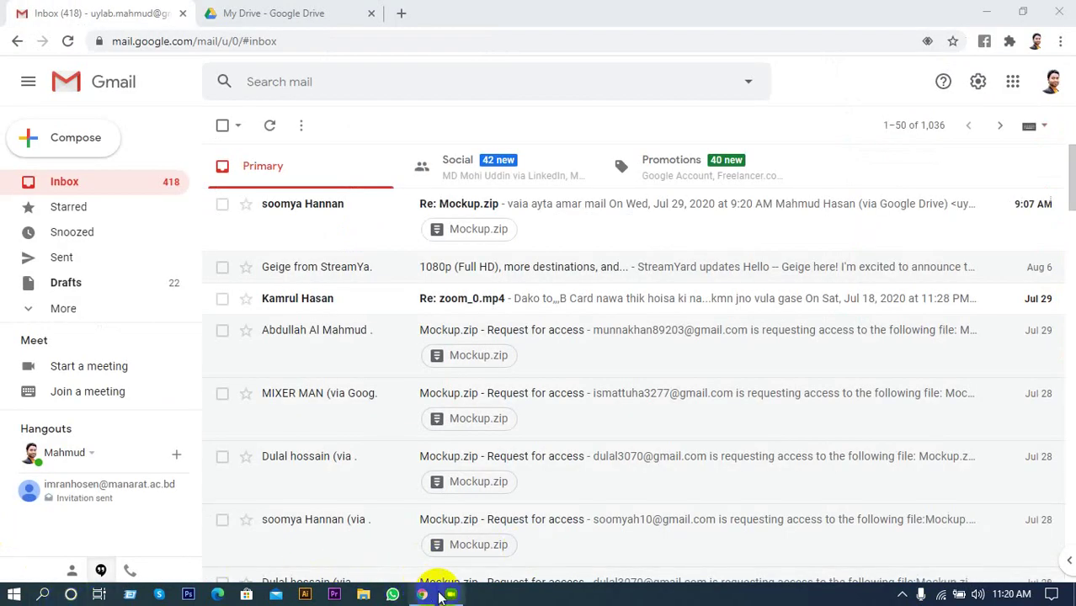
click(449, 576)
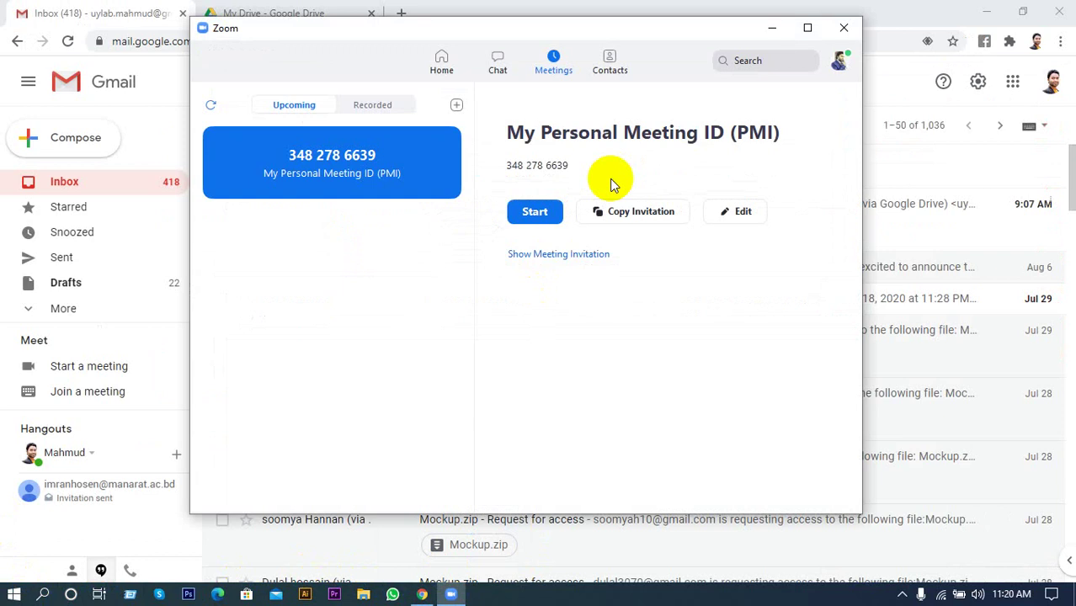
click(552, 217)
click(781, 31)
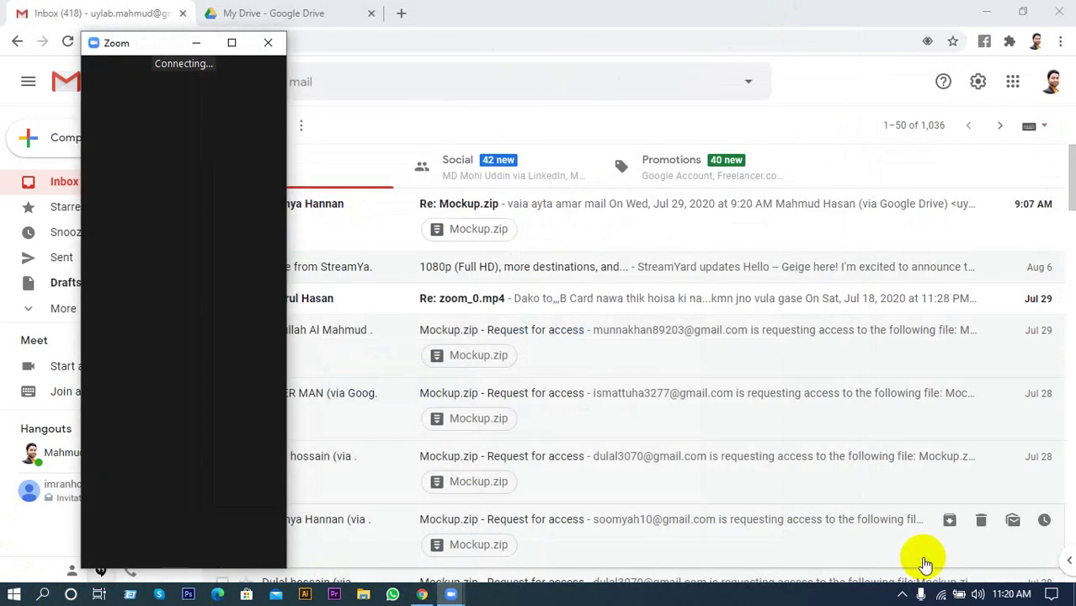
click(902, 594)
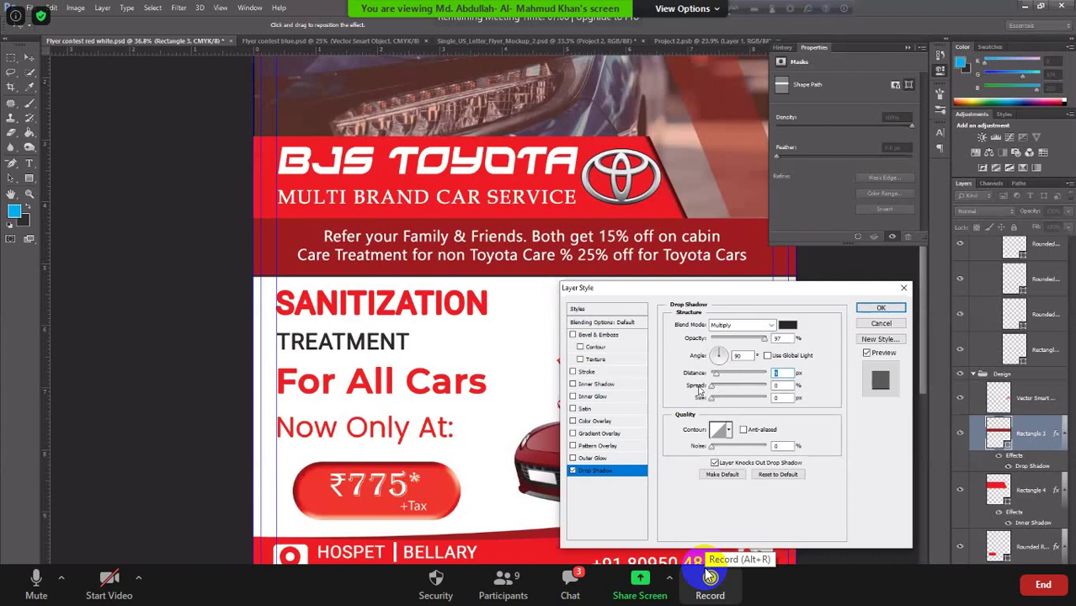
Set Rectangle 3's drop shadow to 54% opacity and 51 px size, fine-tune distance, and apply it.
key(Tab)
key(Tab)
text(24)
key(Tab)
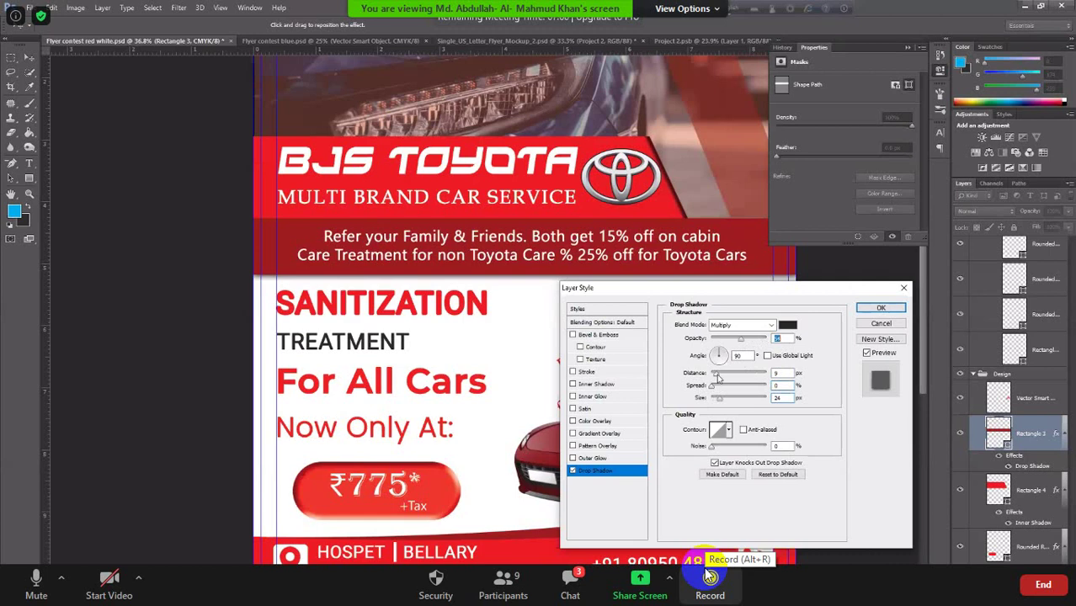
drag(717, 375, 726, 378)
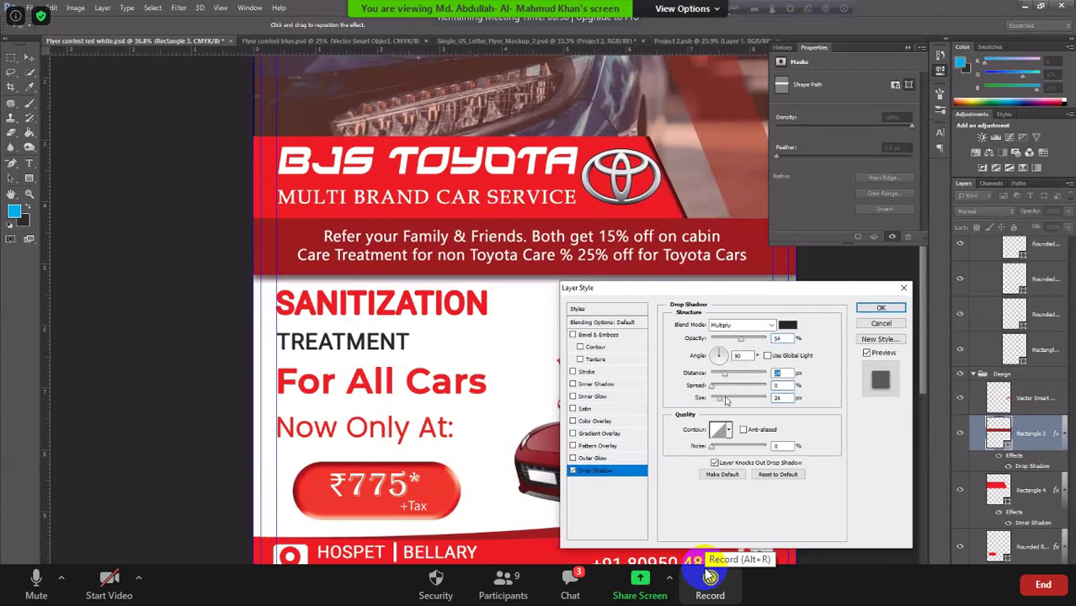
click(726, 401)
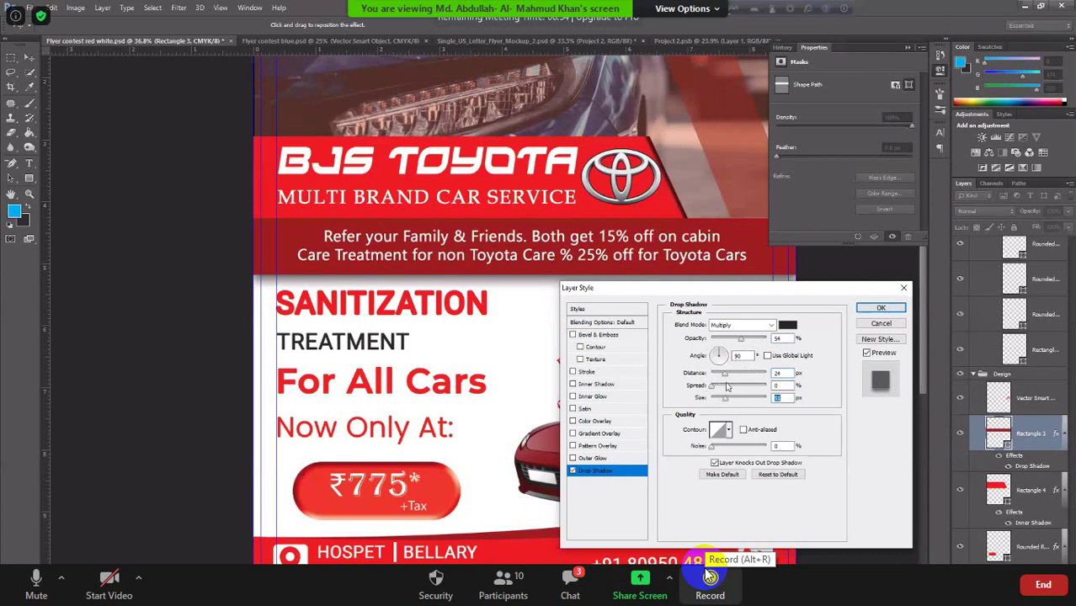
drag(725, 375, 720, 376)
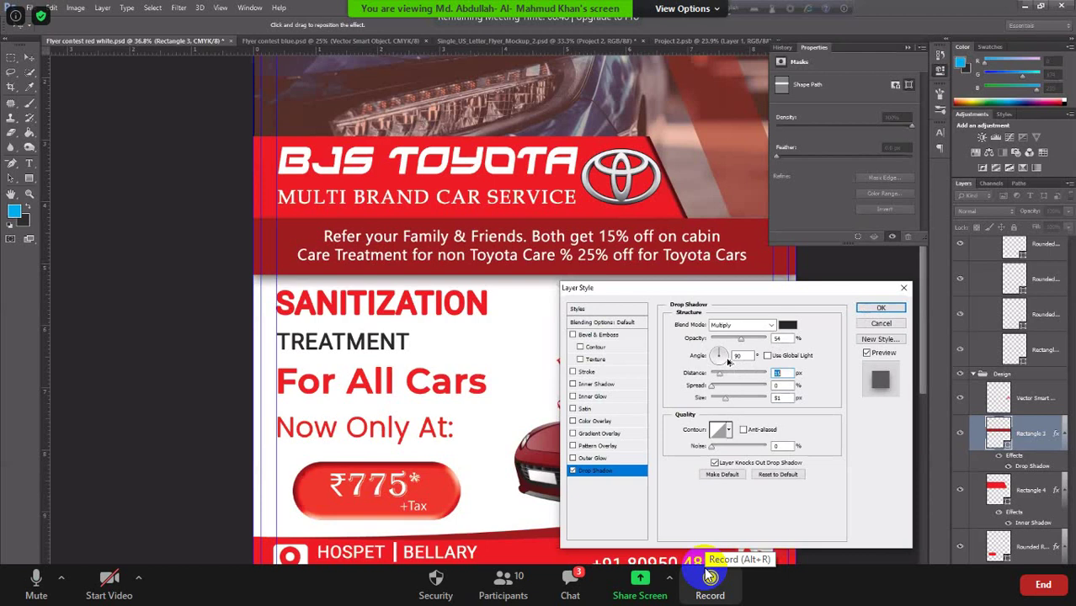
key(Return)
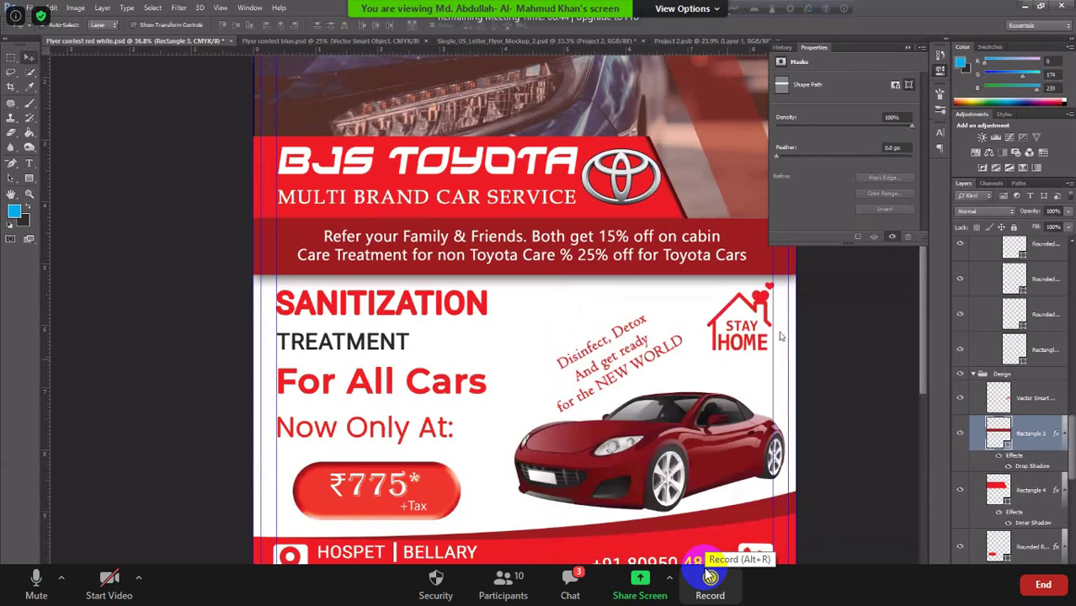
scroll(741, 362, down, 2)
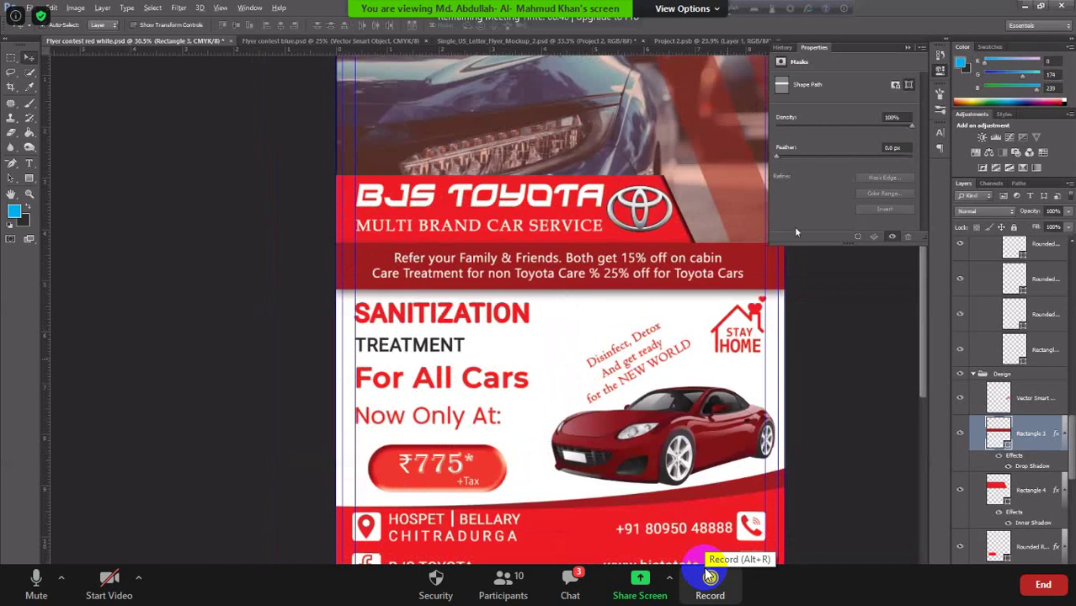
Open Rectangle 4's layer style, drag the inner shadow distance to 0, and raise the choke.
scroll(778, 234, down, 1)
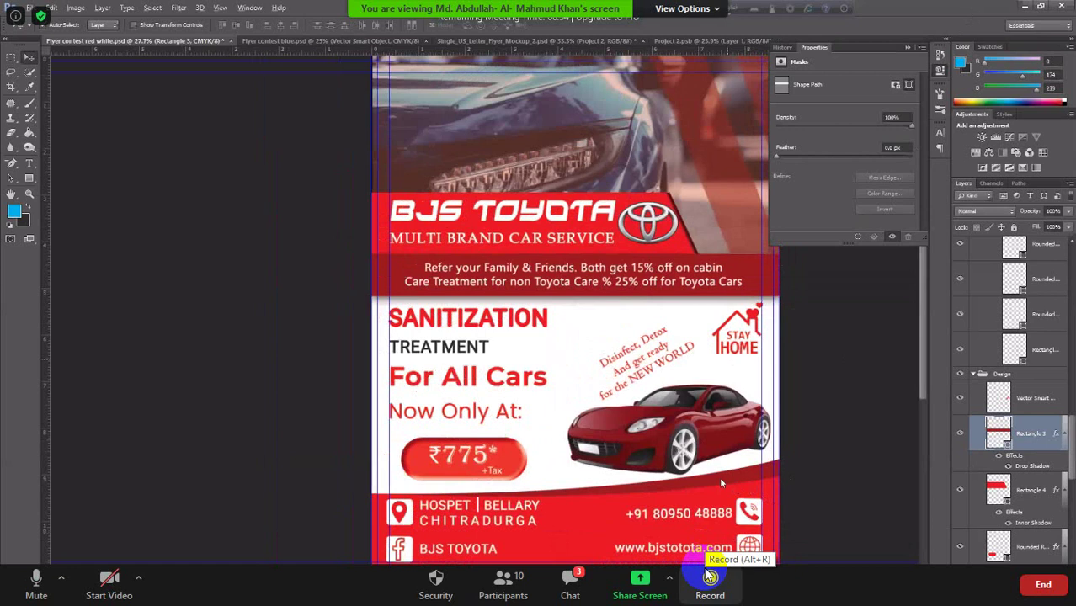
click(701, 508)
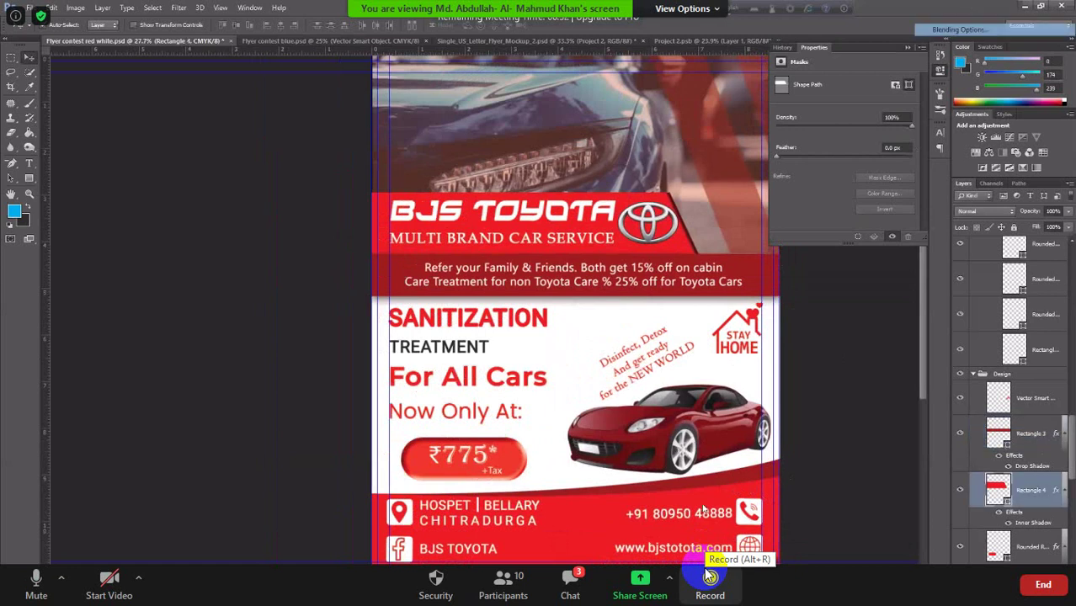
click(838, 399)
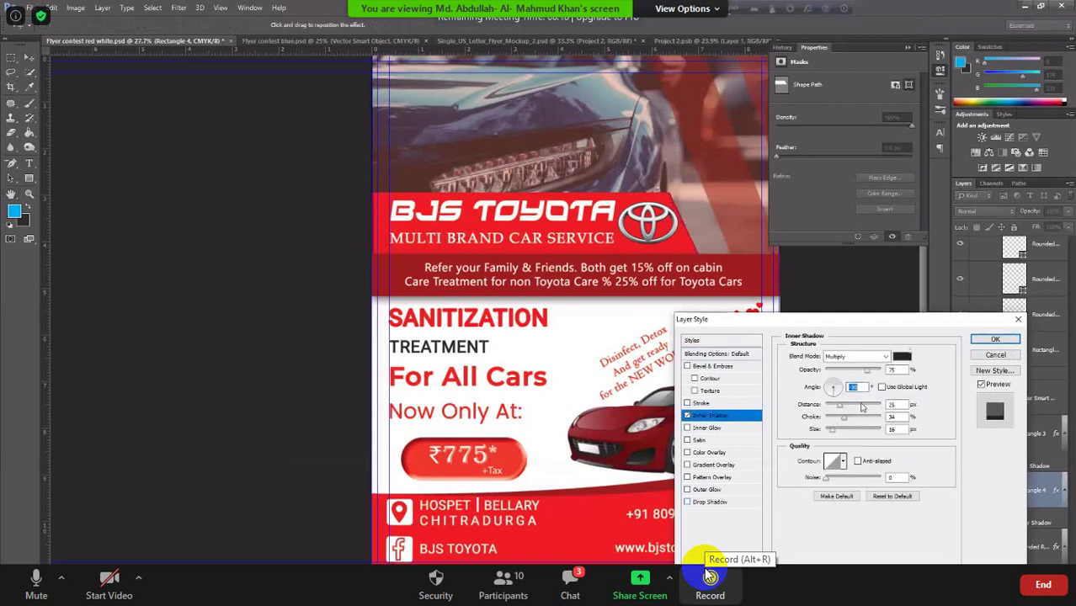
drag(868, 405, 878, 408)
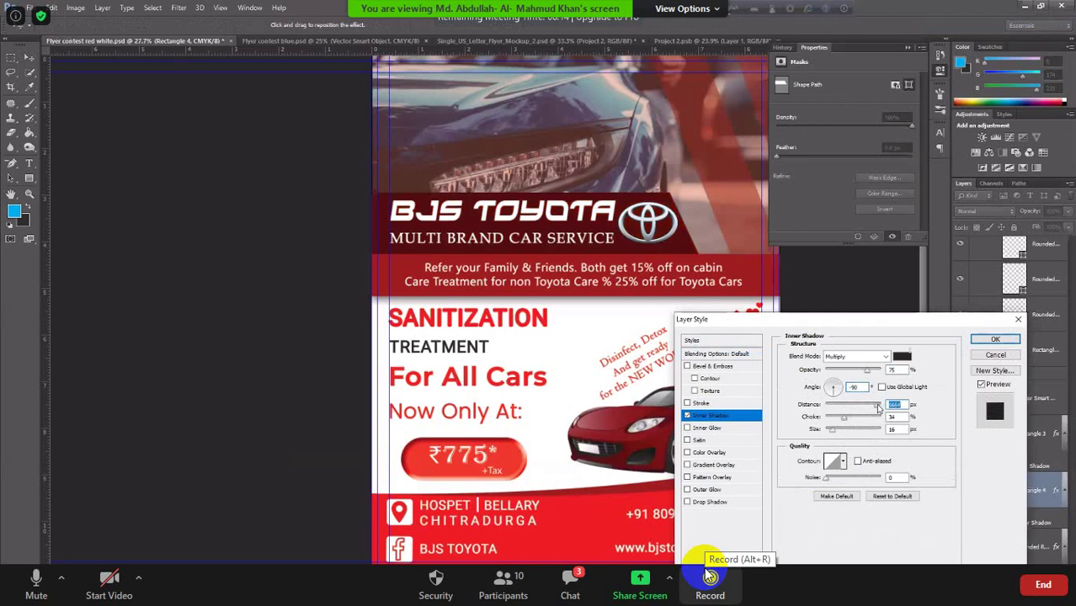
drag(860, 410, 850, 409)
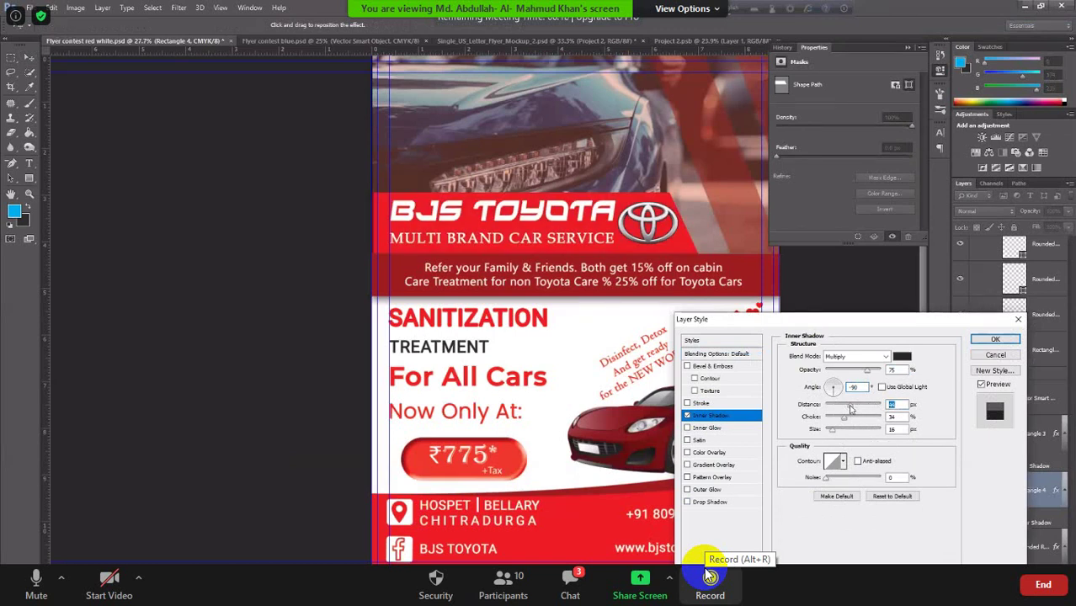
click(860, 419)
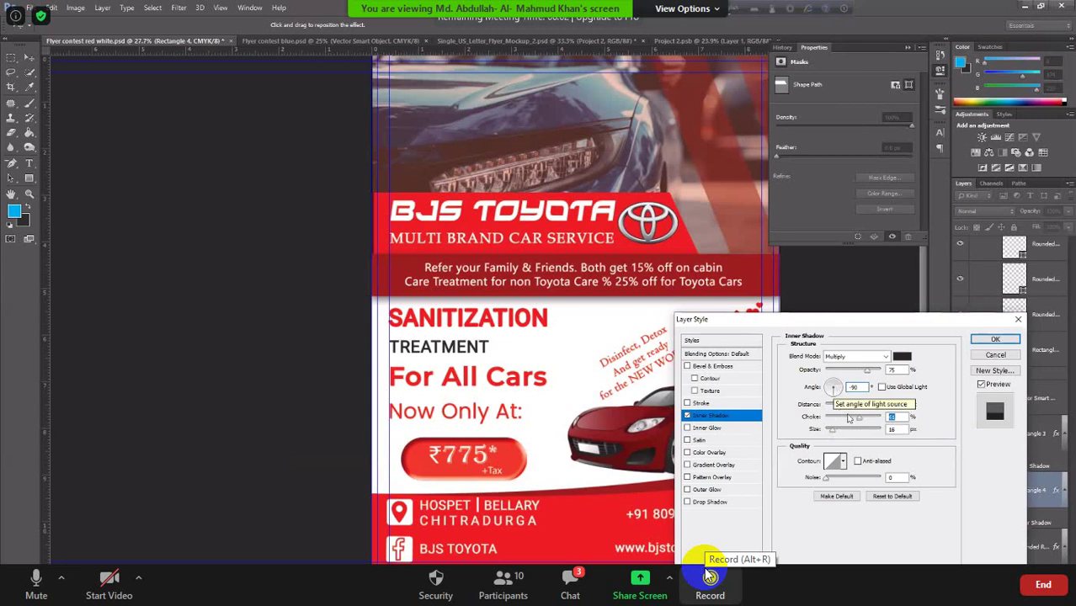
drag(850, 411, 813, 406)
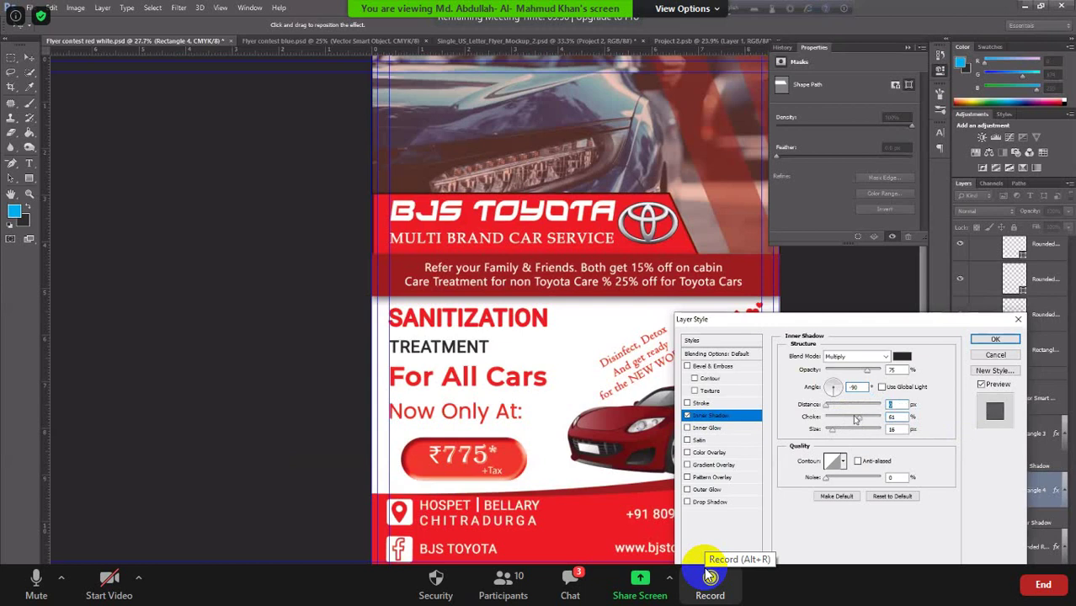
drag(856, 419, 831, 432)
Enter an inner shadow angle of 90 and a choke of 26%.
click(837, 389)
text(9)
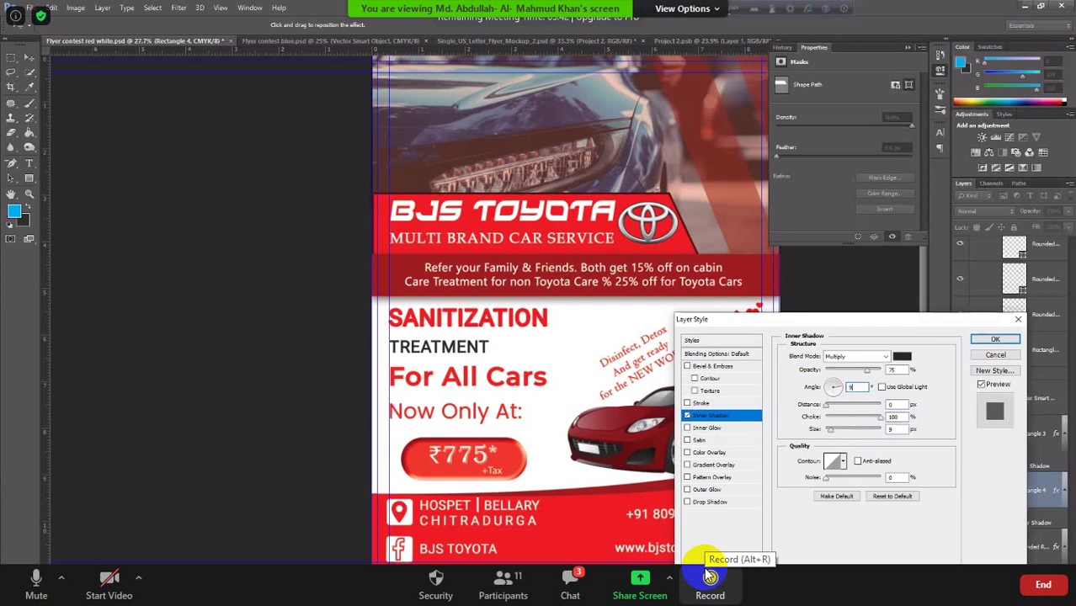
text(0)
key(Tab)
key(Tab)
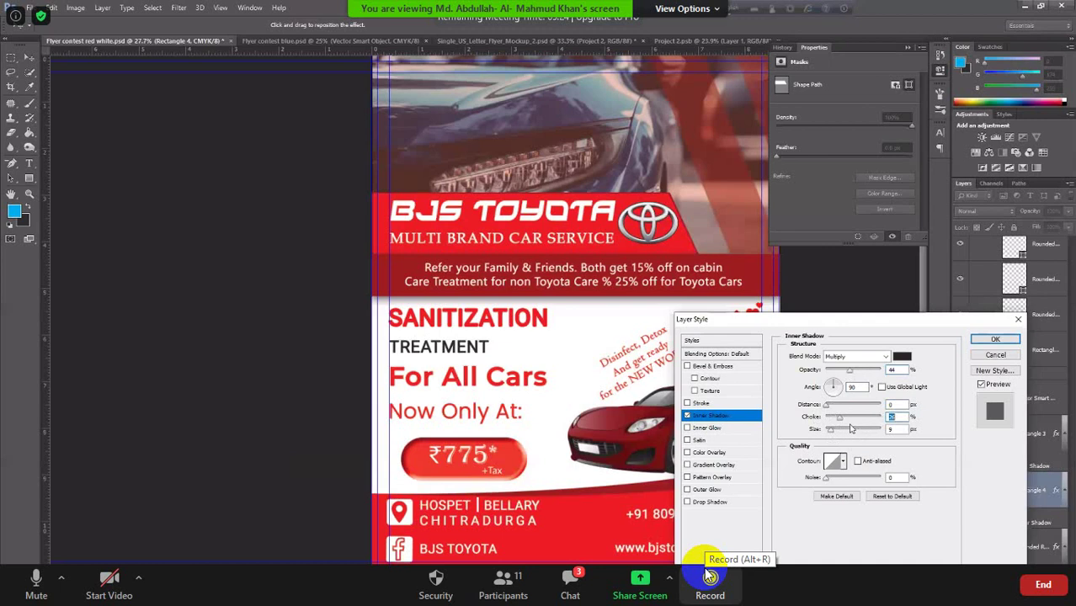
text(26)
key(Tab)
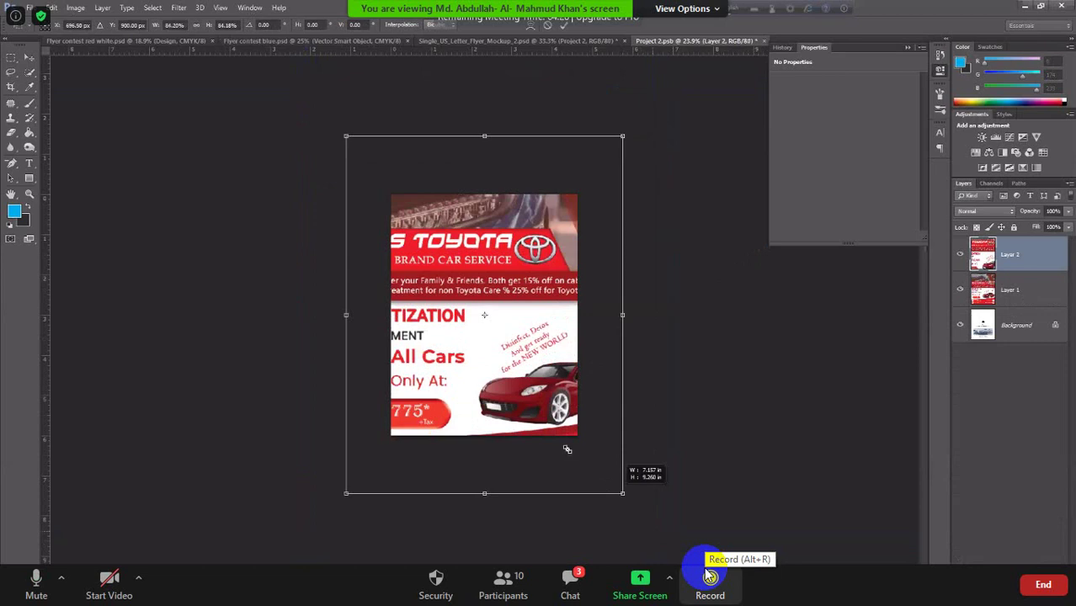
Open Zoom's Participants window to see the ten attendees.
click(515, 595)
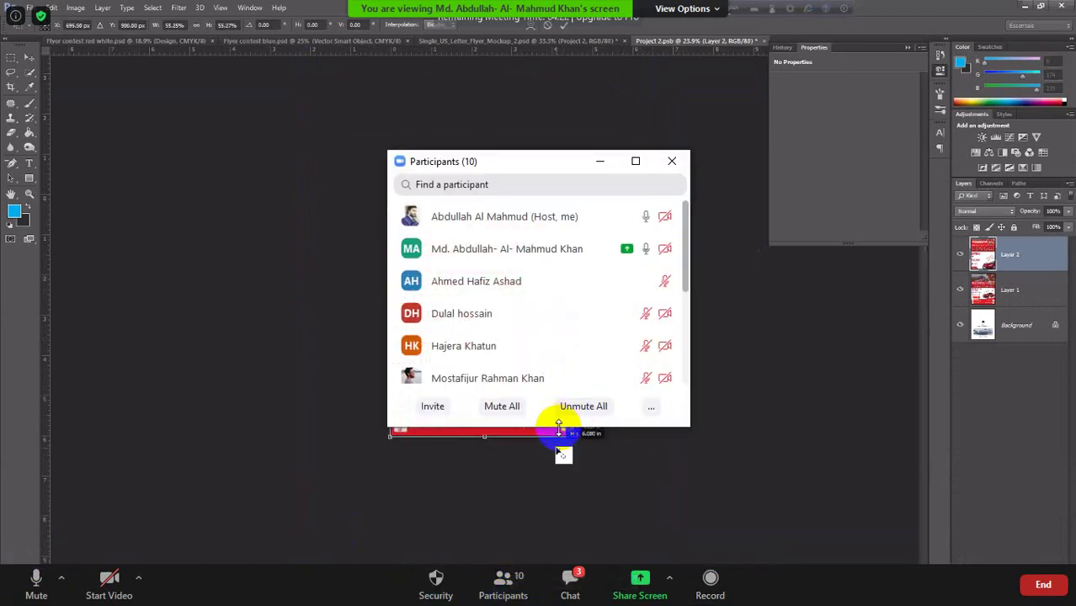
Enlarge the Participants window and move it to the top right, clear of the shared flyer.
drag(558, 427, 560, 556)
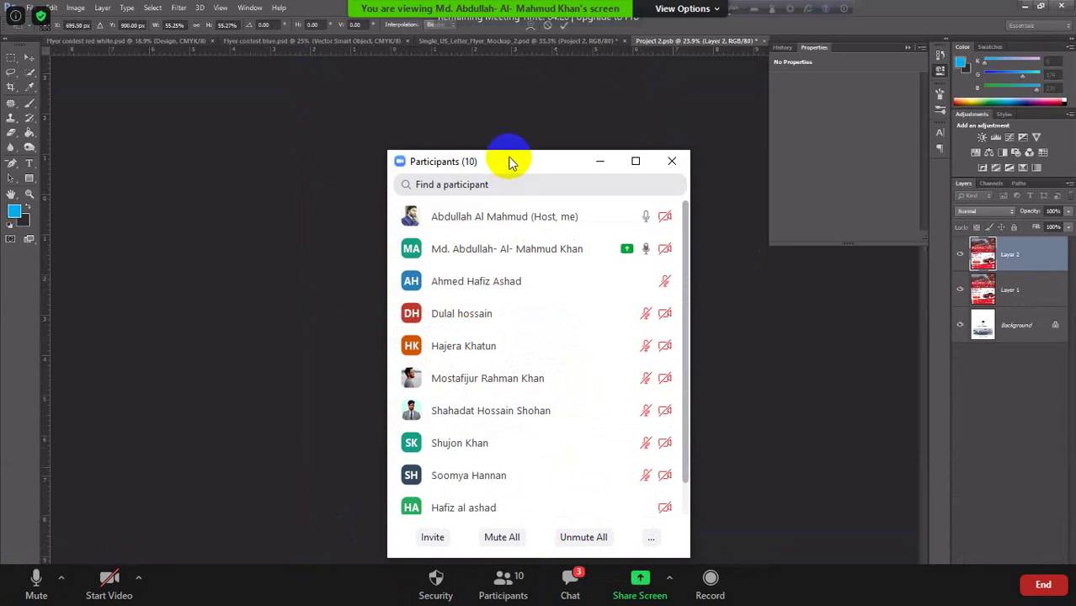
drag(511, 161, 795, 55)
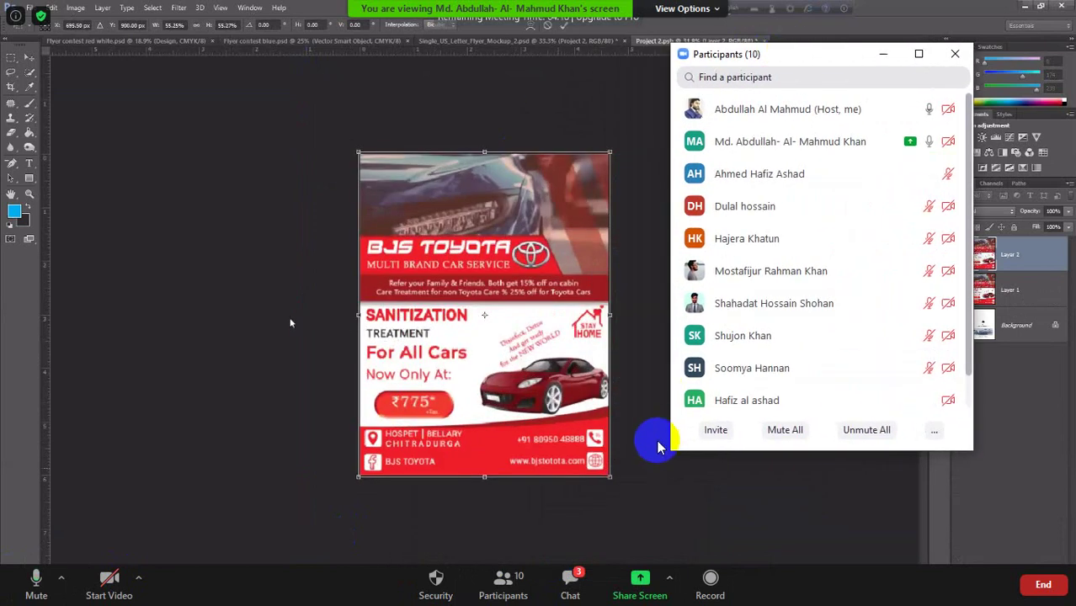
drag(658, 447, 684, 477)
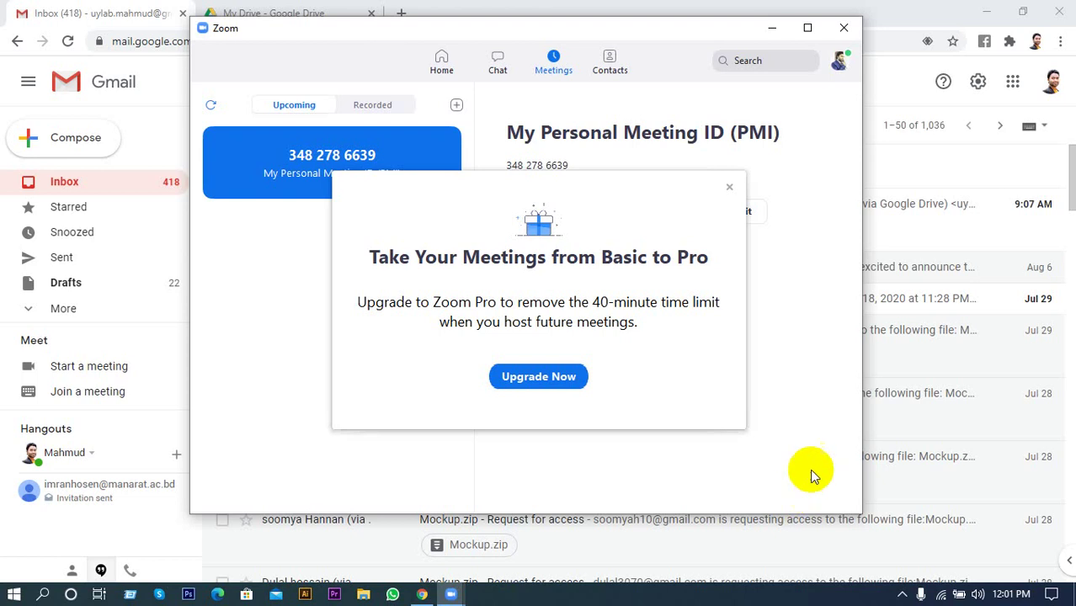
Dismiss the Upgrade to Pro prompt and start the Personal Meeting ID meeting.
click(727, 187)
click(556, 214)
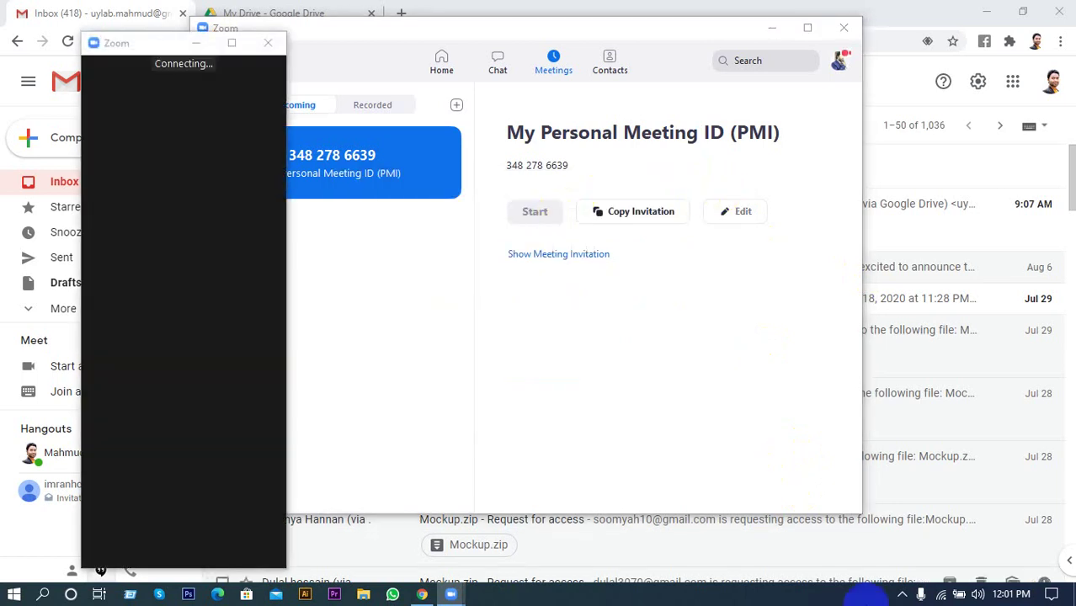
click(903, 595)
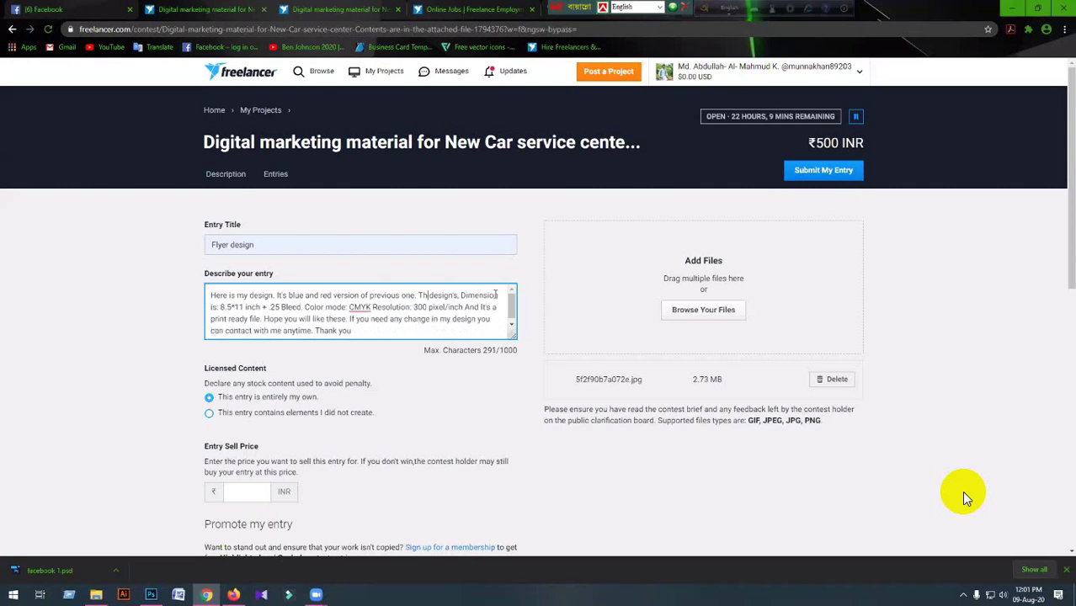
Finish the entry form details and set the sell price to 500 INR.
text(ese)
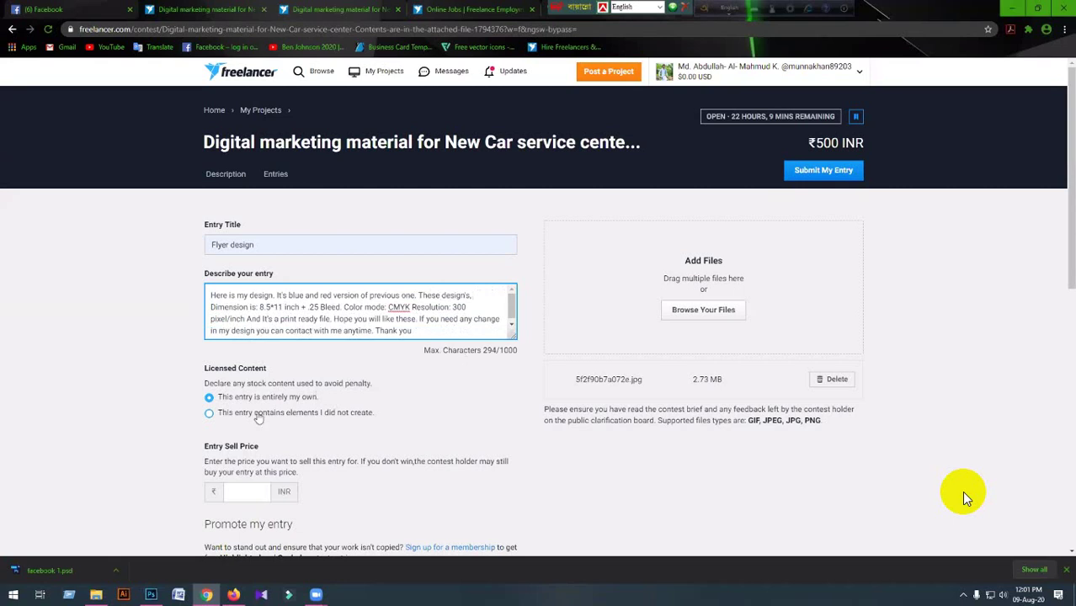
scroll(273, 455, down, 2)
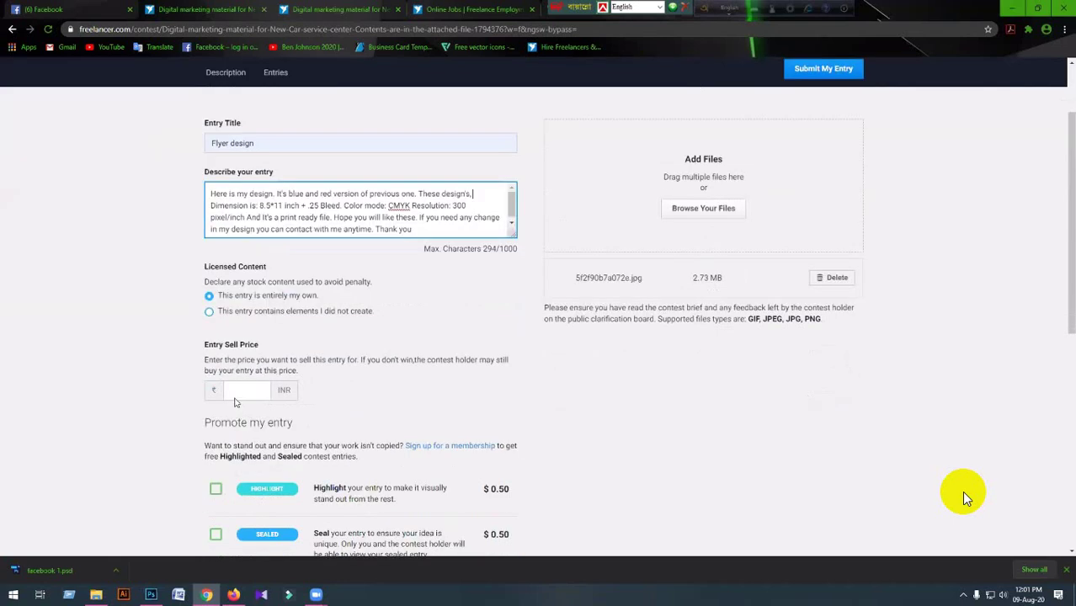
click(239, 388)
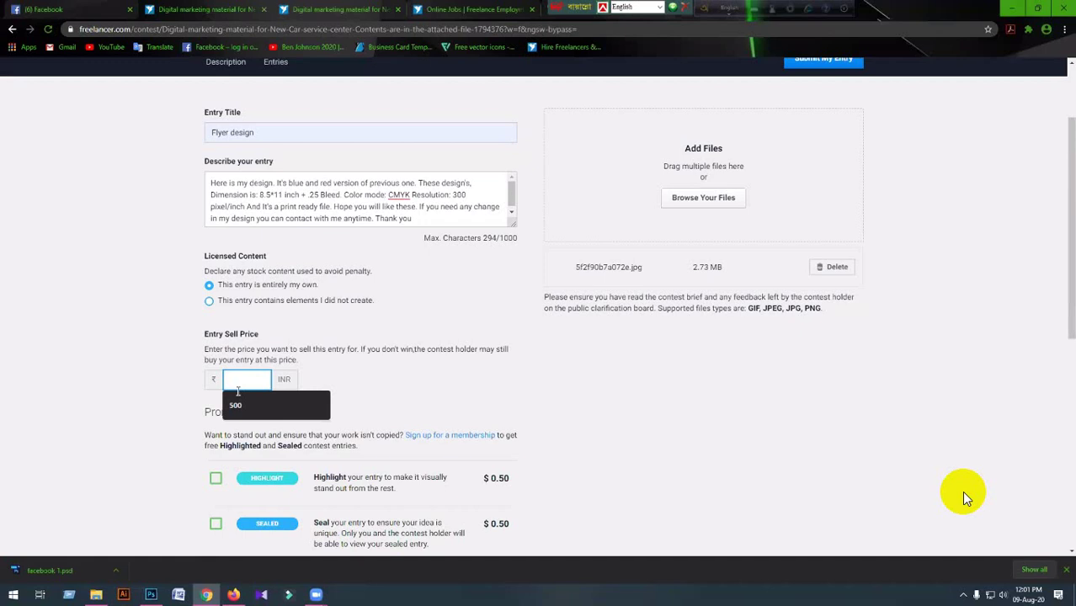
click(241, 405)
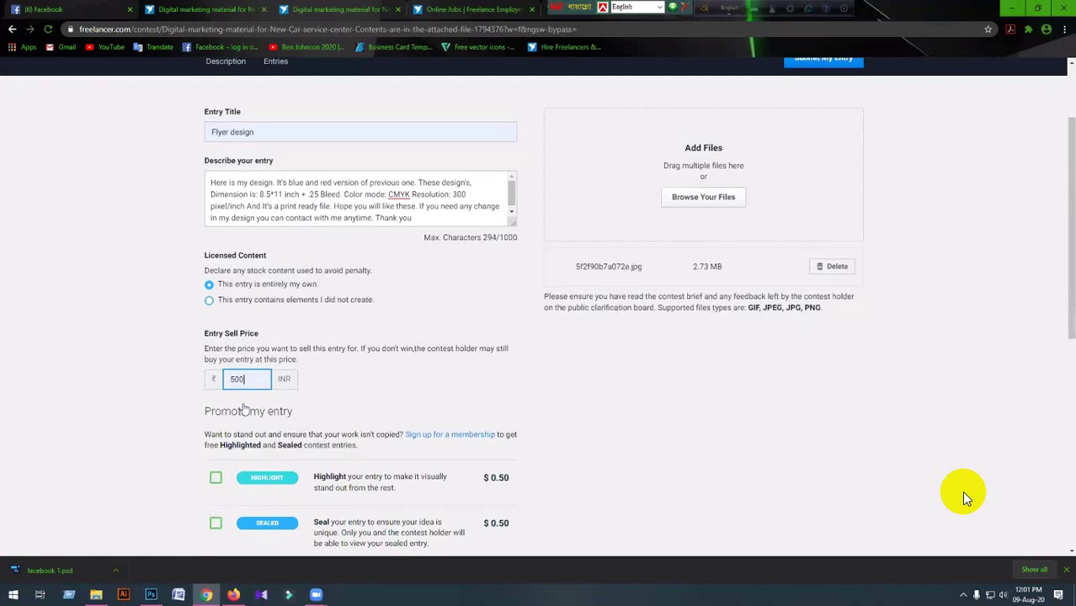
Review the completed form and submit the flyer entry.
scroll(244, 408, down, 5)
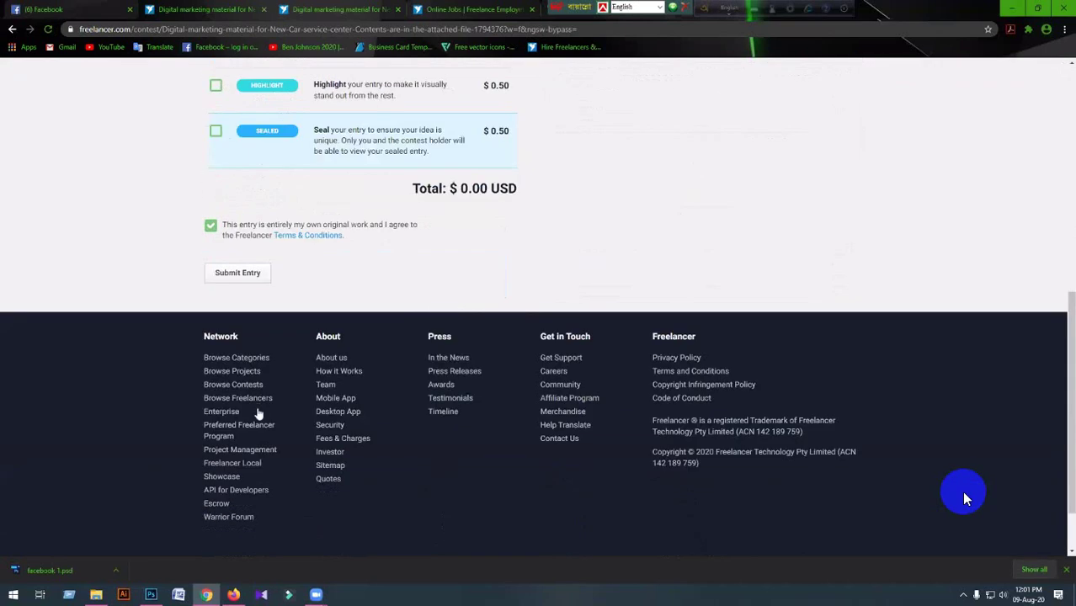
scroll(259, 412, up, 6)
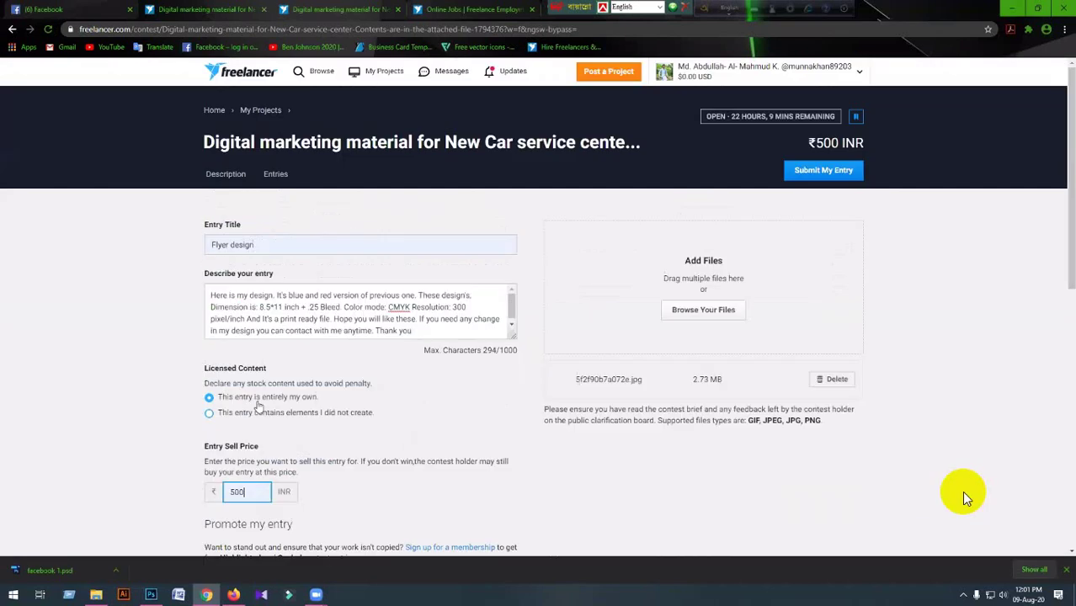
scroll(258, 407, down, 2)
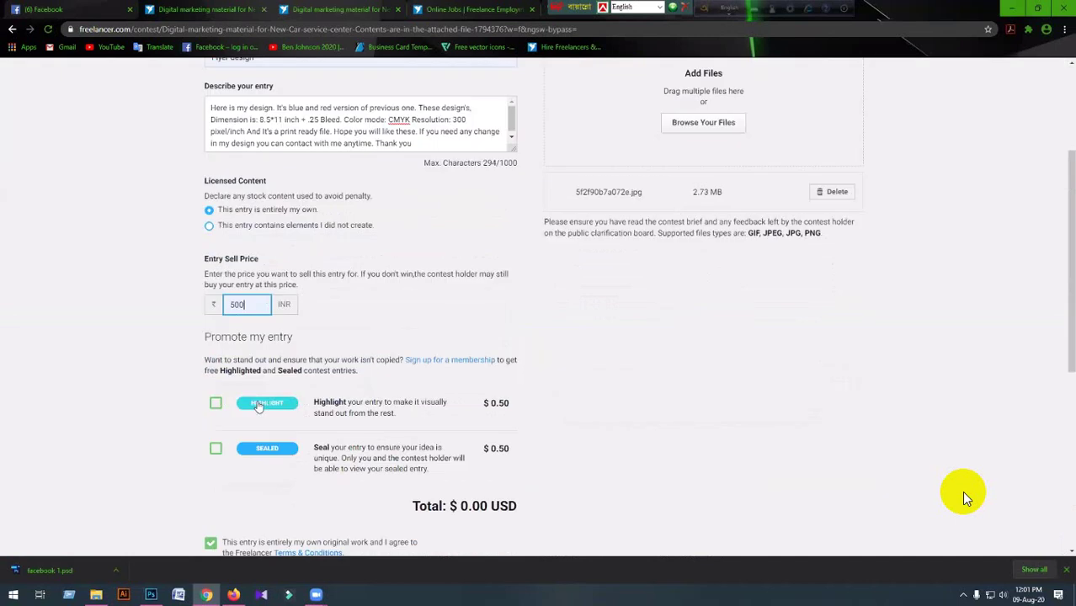
scroll(253, 421, down, 3)
scroll(646, 202, up, 1)
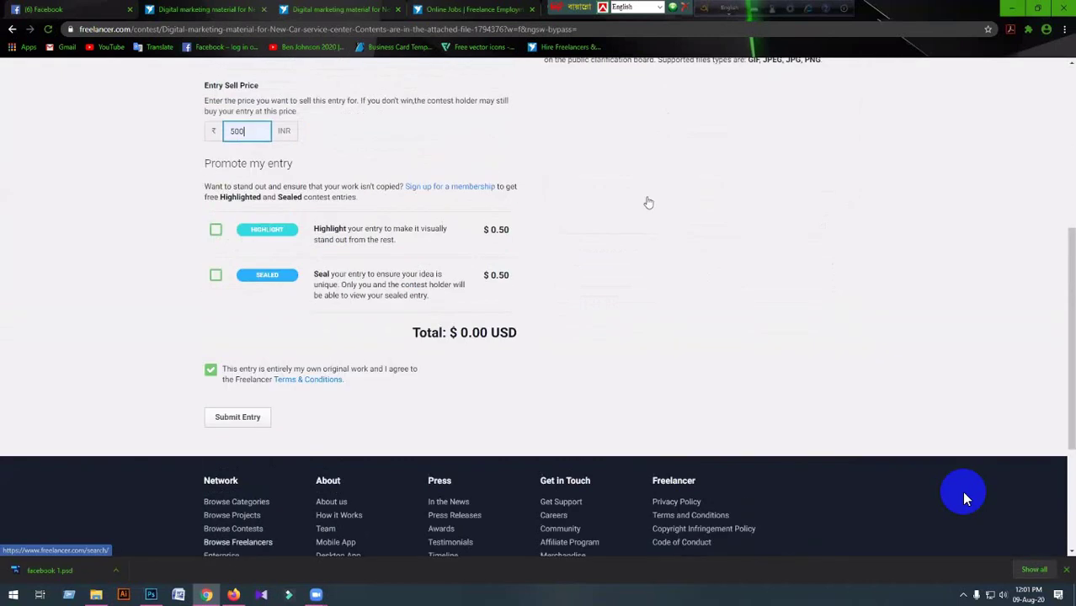
key(Return)
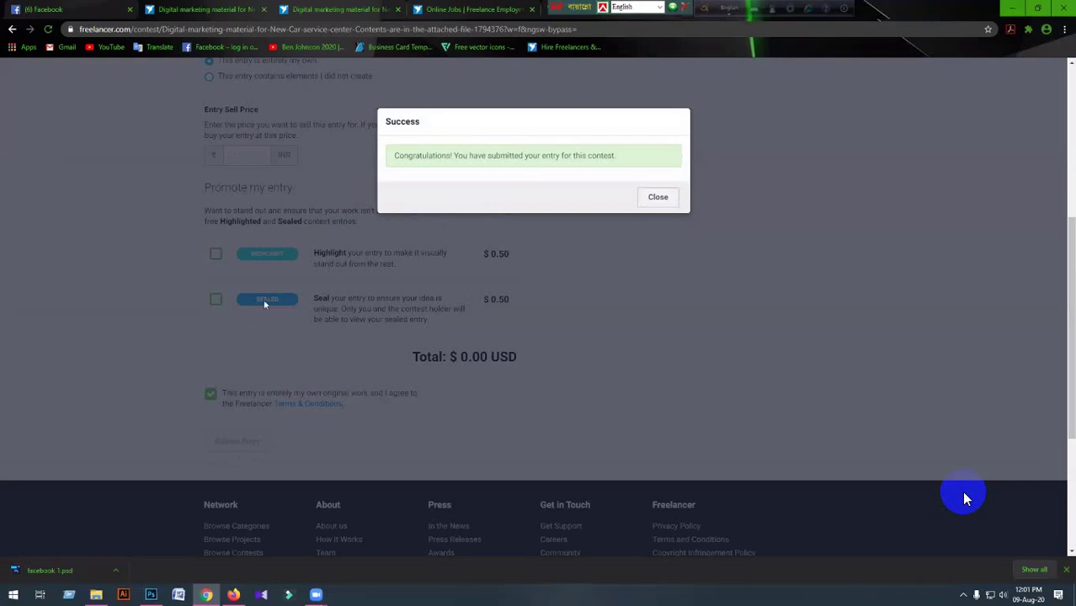
Close the Success dialog and browse the 23 entries in the Entries grid.
click(965, 499)
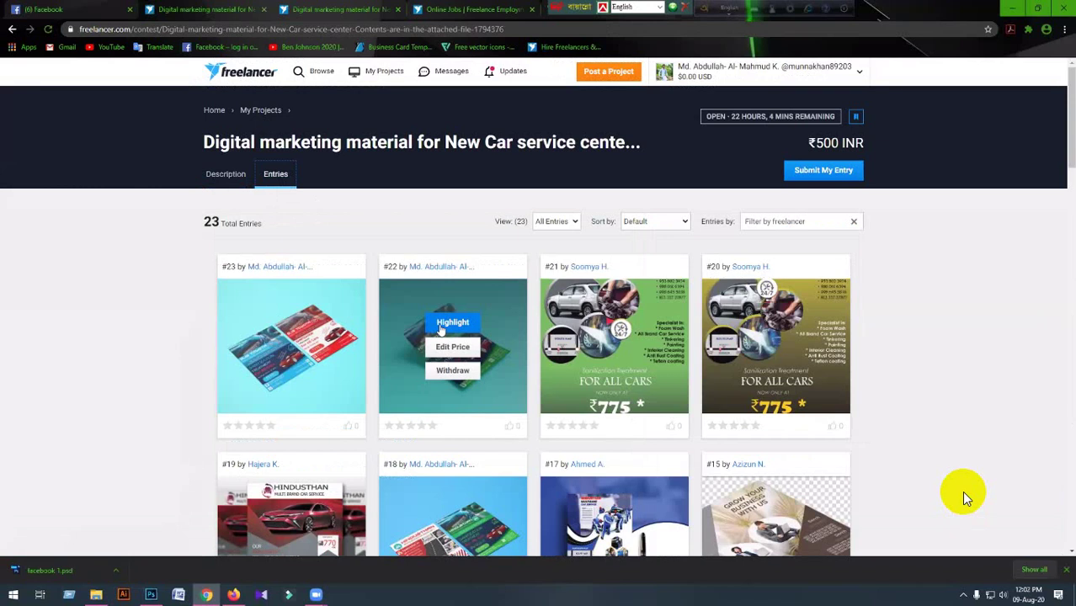
scroll(440, 331, down, 1)
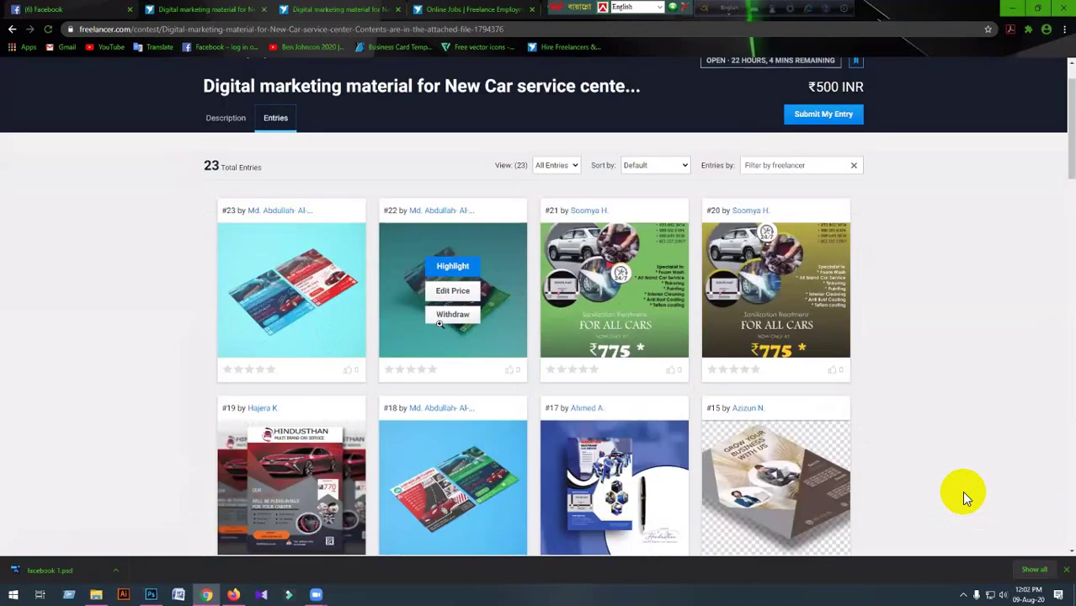
scroll(439, 324, down, 1)
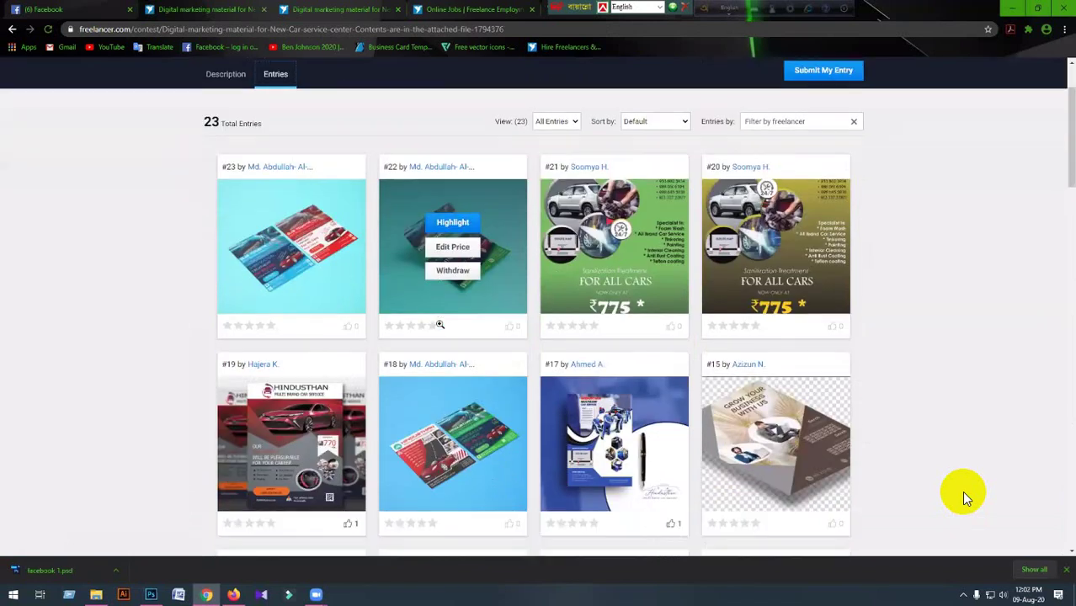
scroll(439, 325, down, 1)
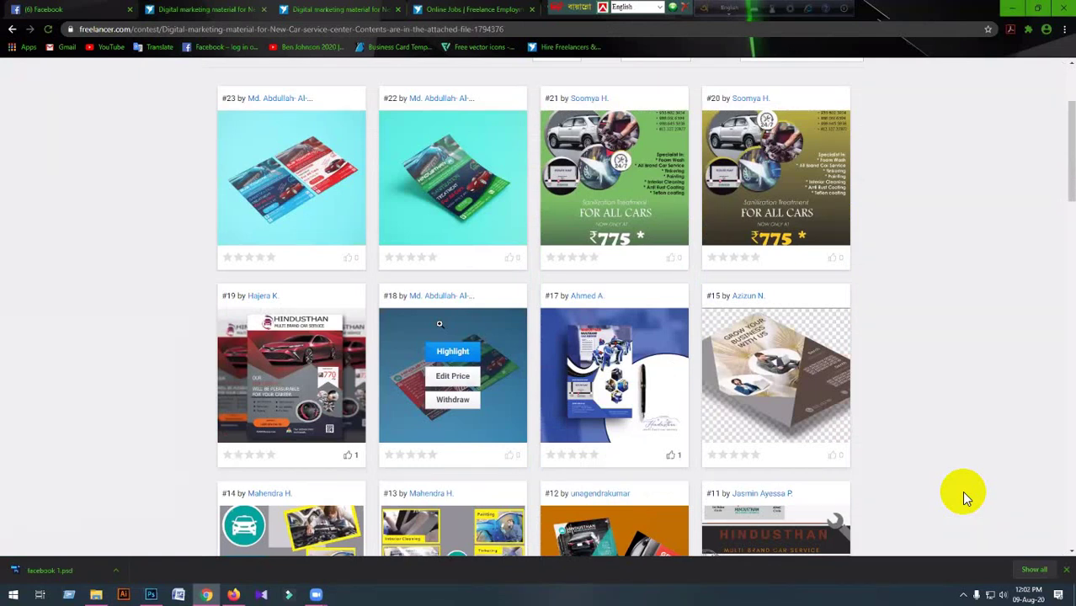
scroll(440, 324, up, 1)
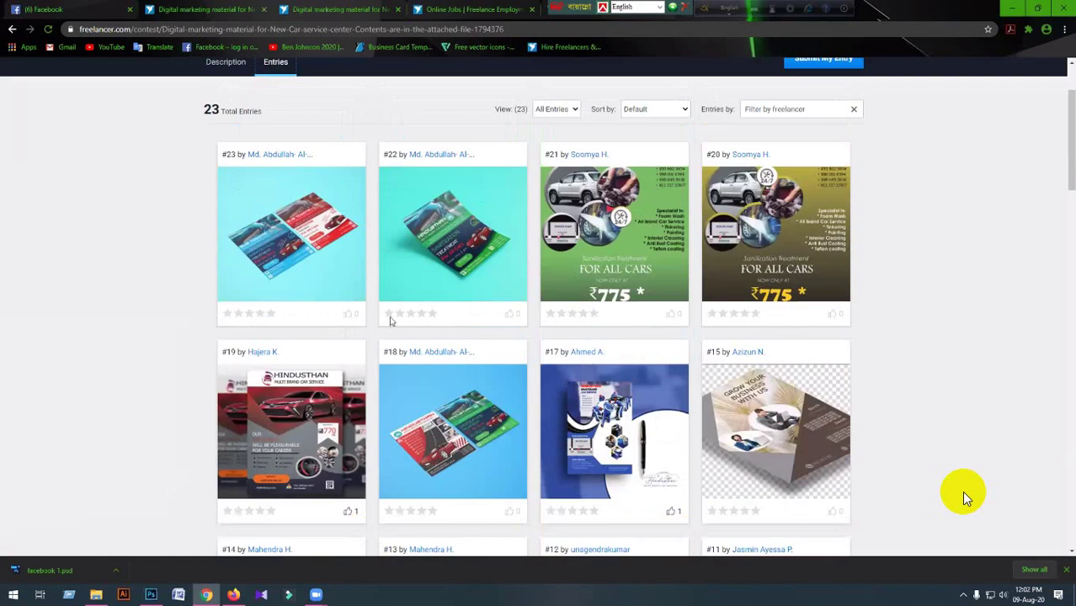
mouse_move(439, 271)
Preview entries #22, #23 and #18, then switch back to Photoshop.
click(491, 318)
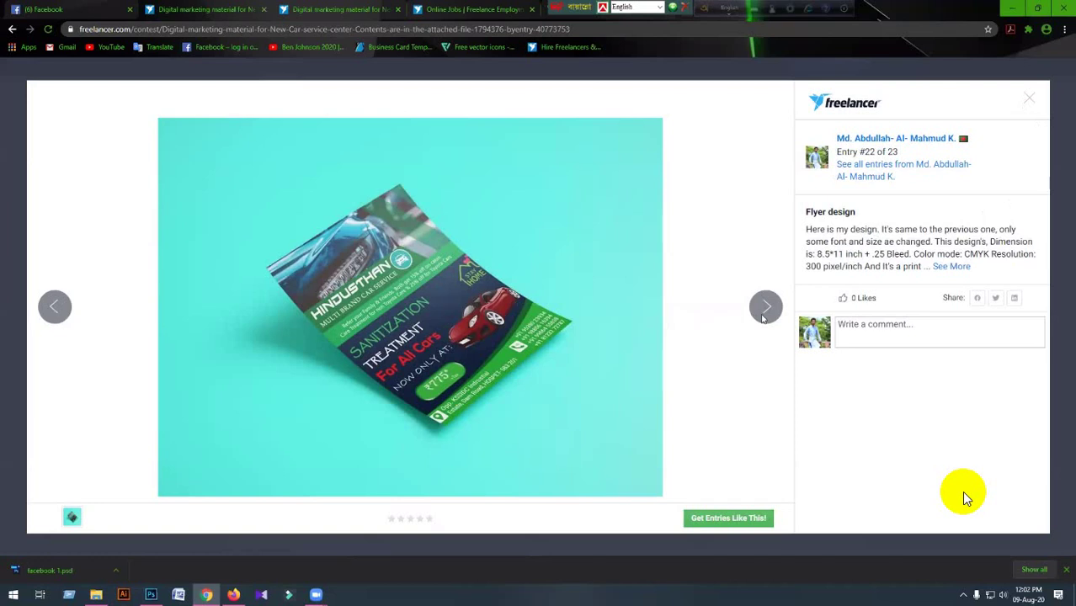
click(764, 308)
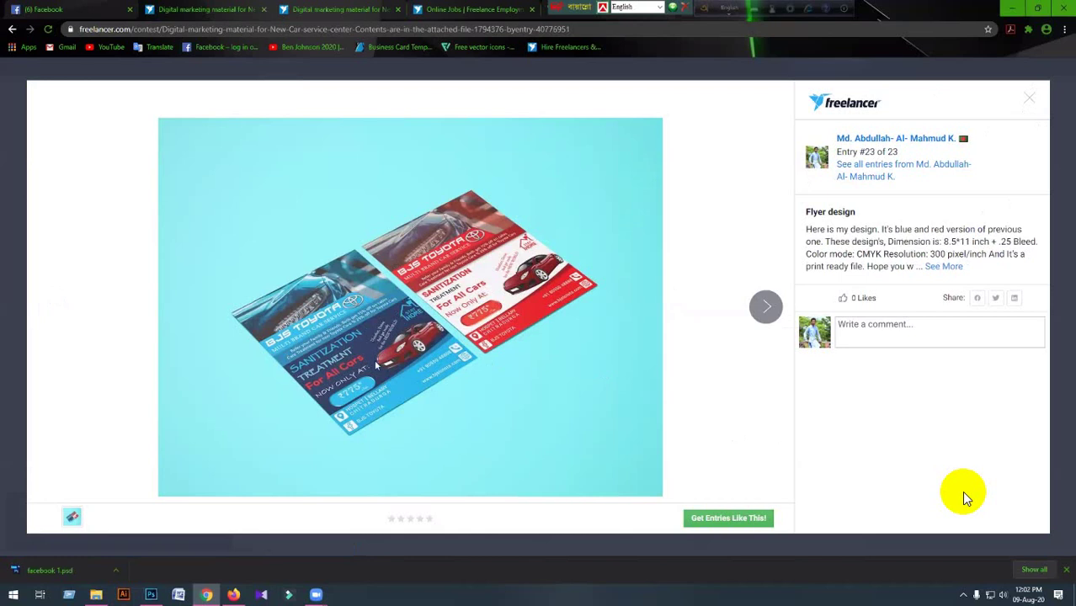
key(Escape)
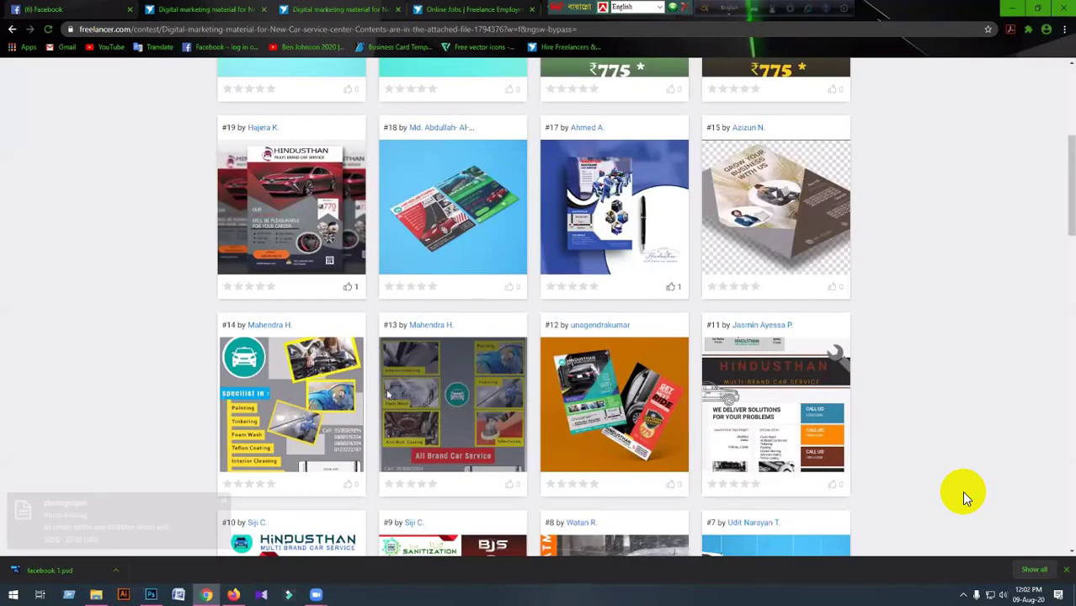
key(alt+Left)
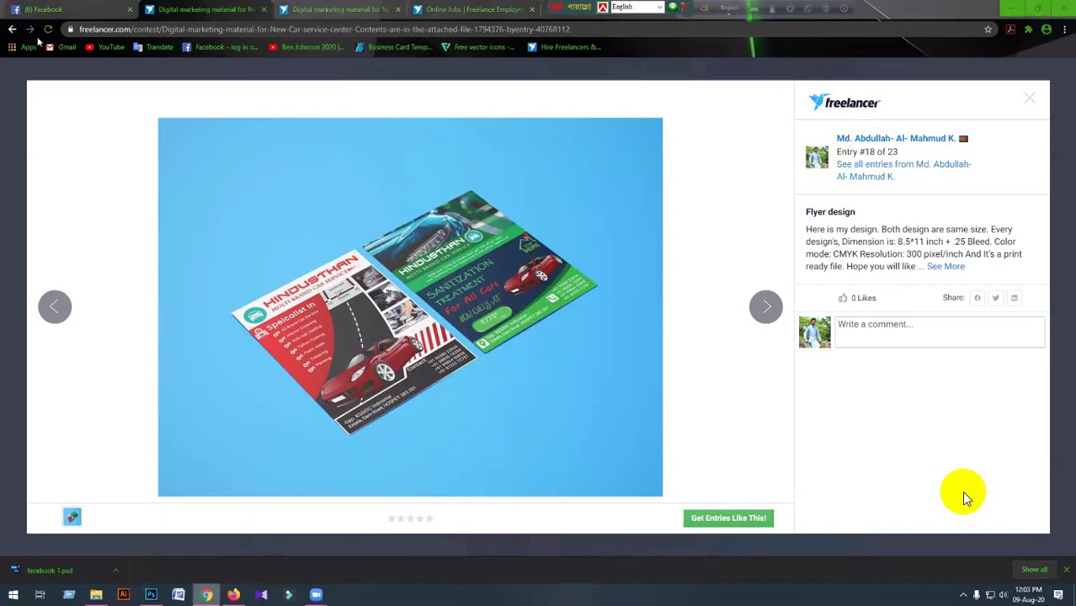
key(alt+Tab)
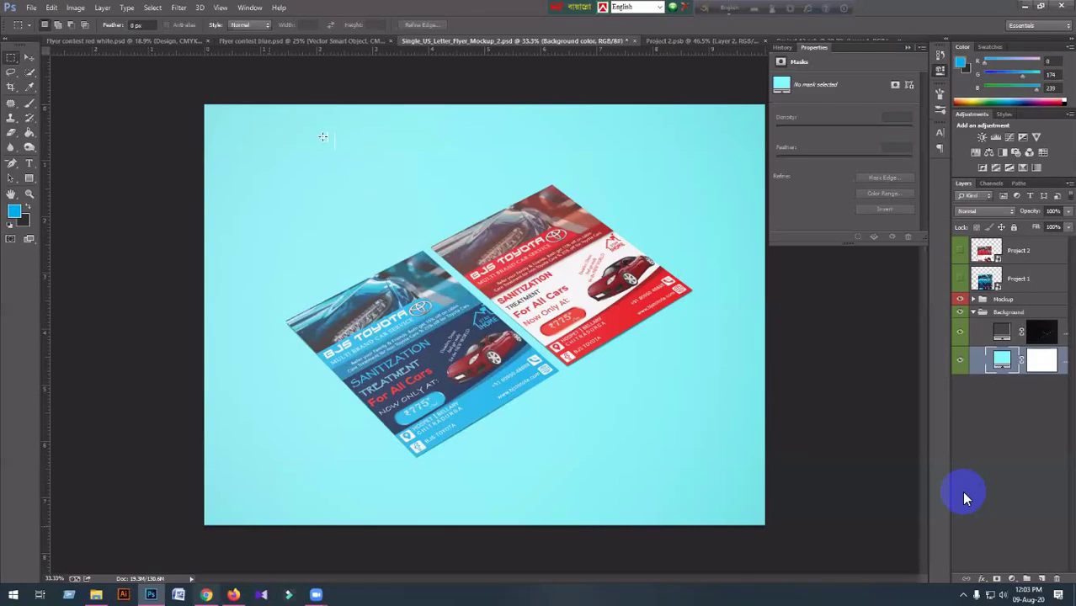
Switch to the red and white flyer document and show the Open dialog's Contest 01 folder.
key(ctrl+Tab)
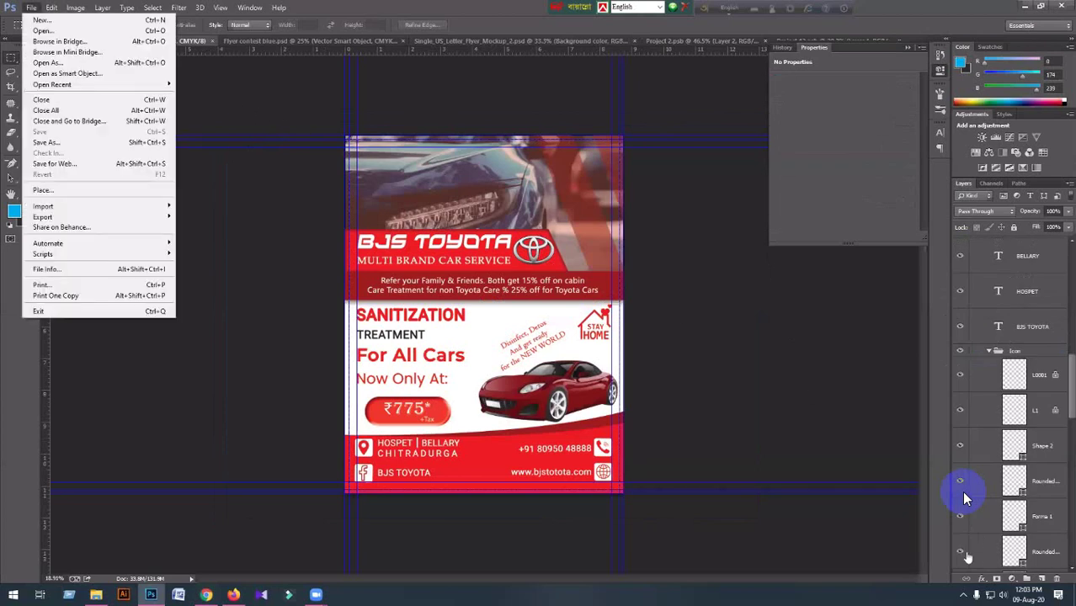
key(ctrl+o)
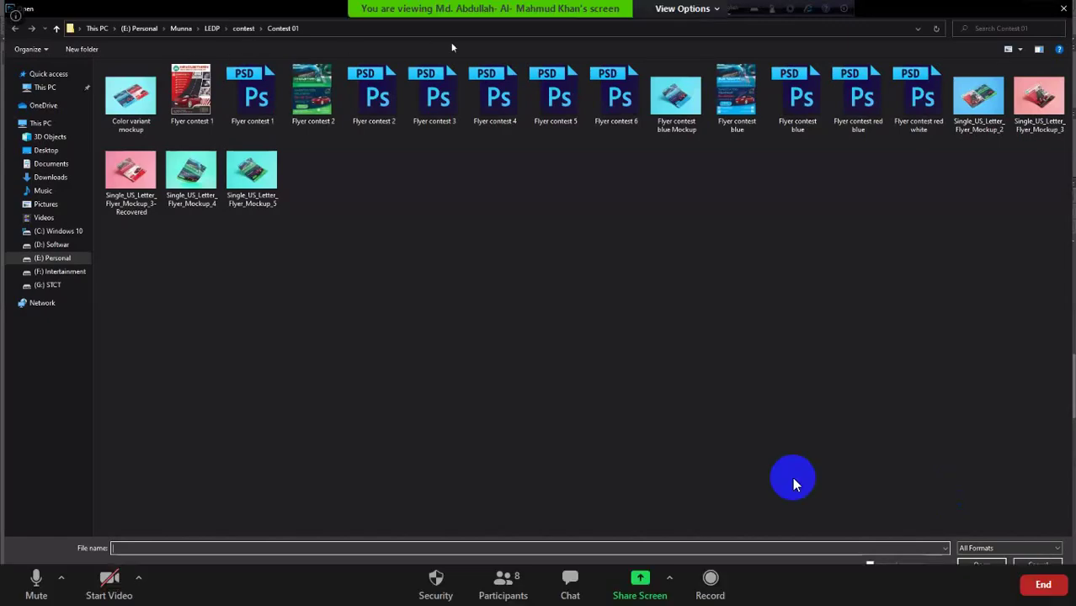
Cancel the Open dialog, then mute and unmute the Zoom microphone.
key(Escape)
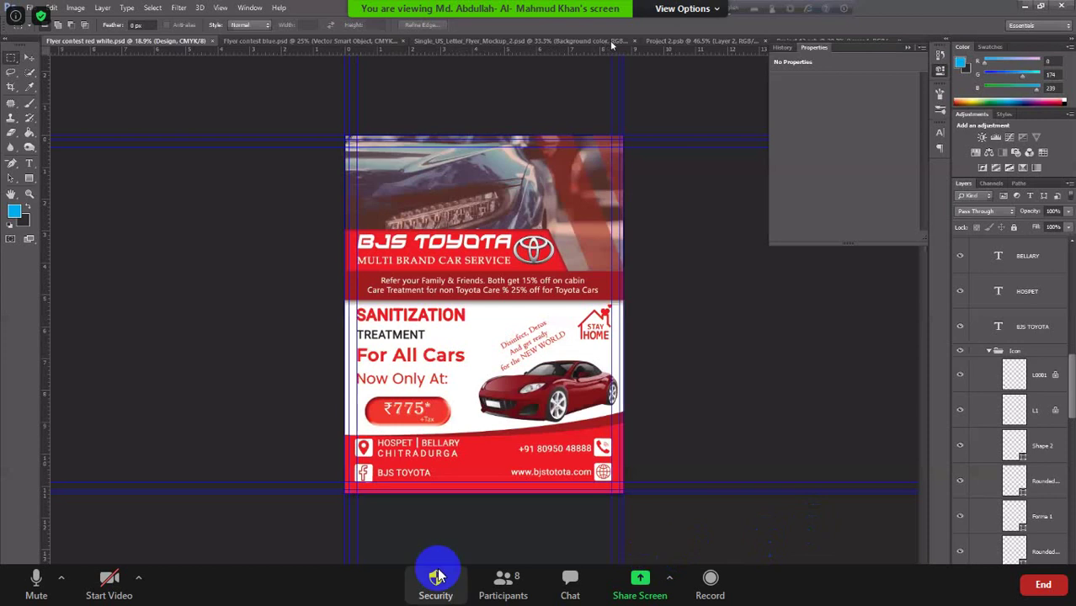
click(56, 593)
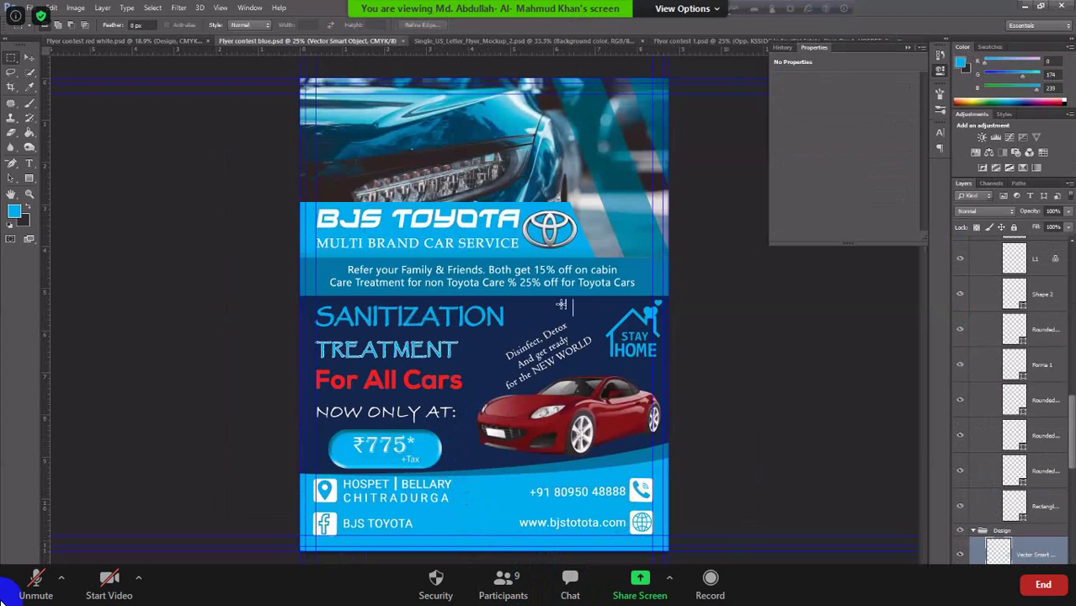
click(32, 577)
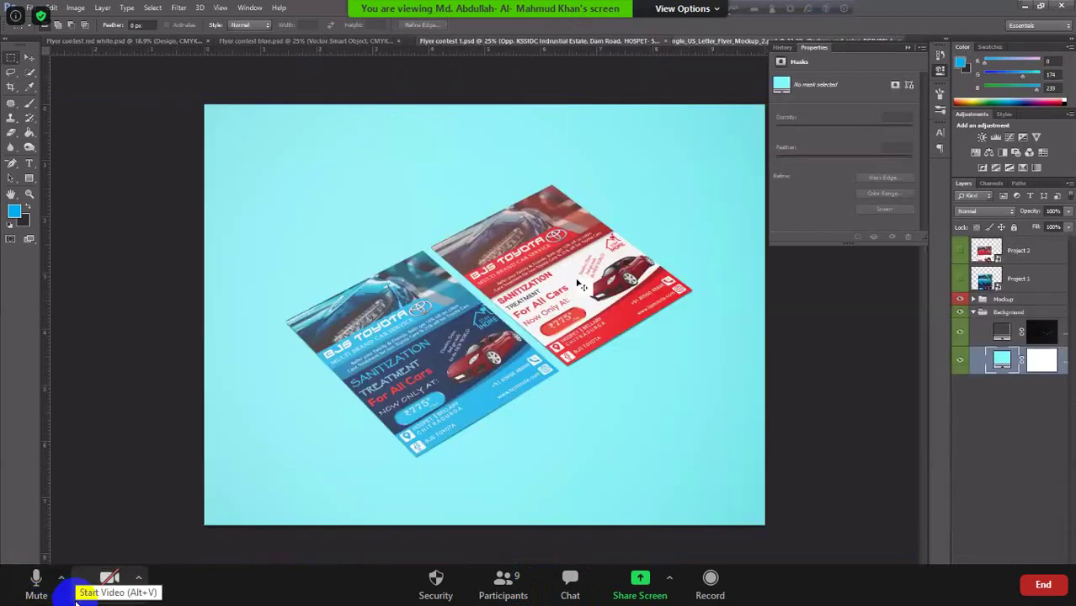
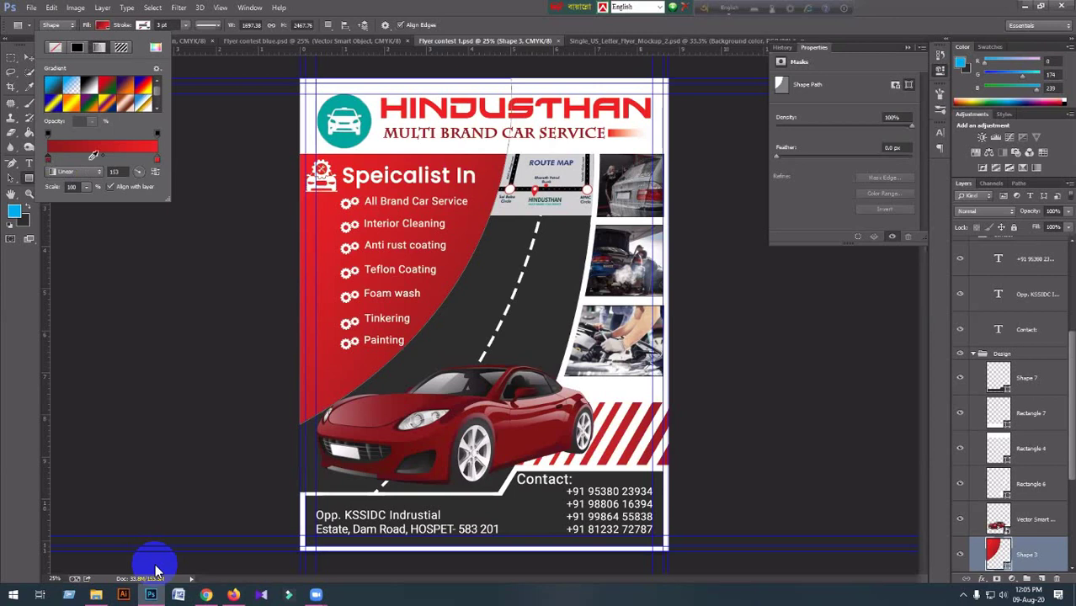
Set the panel gradient's starting stop to a darker teal sampled from the logo.
double_click(48, 158)
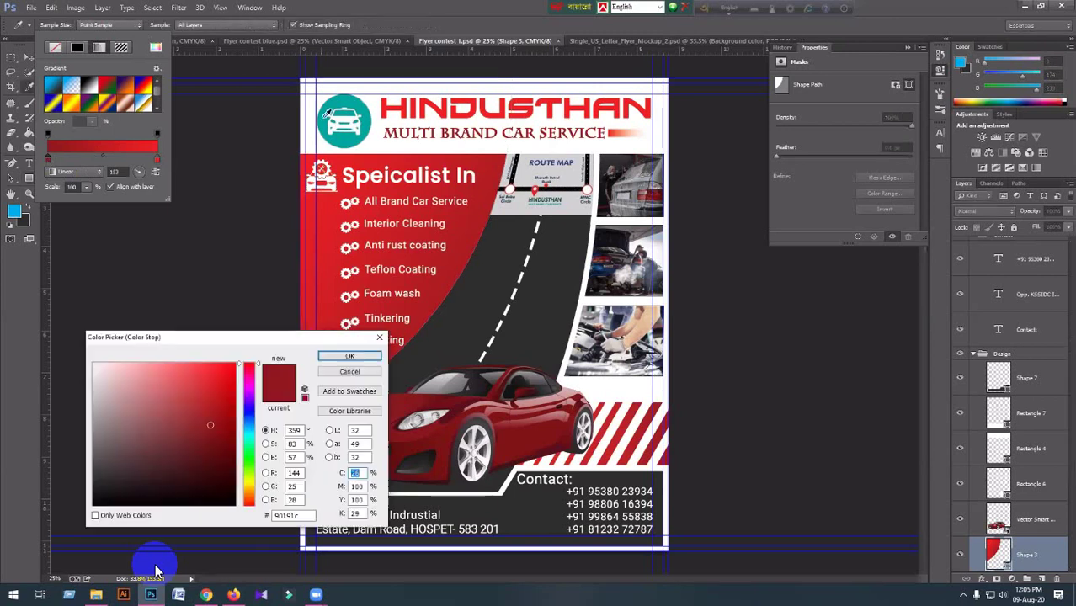
click(330, 114)
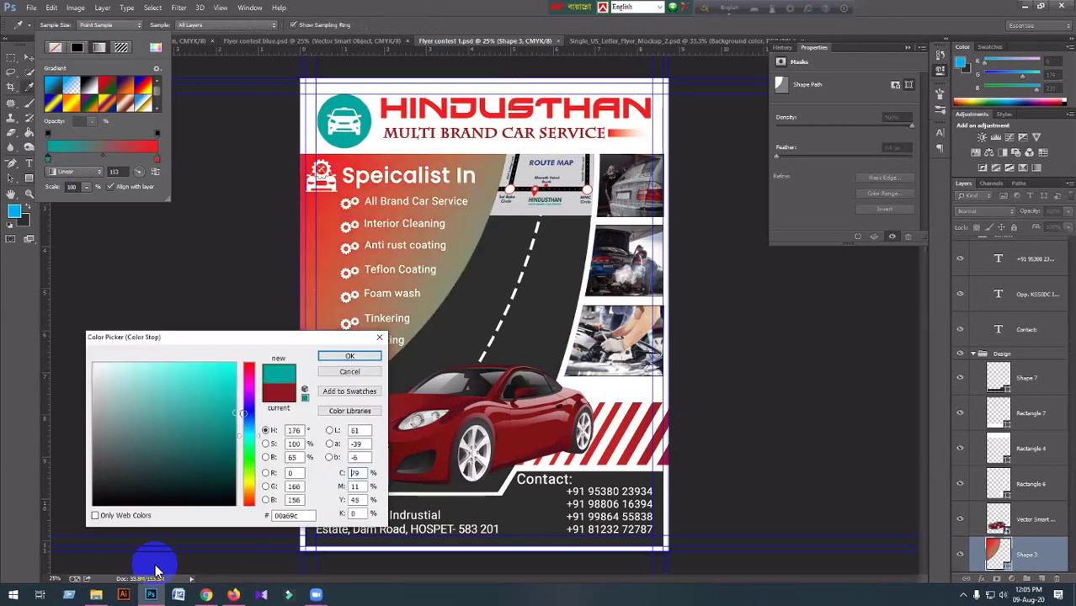
drag(238, 412, 257, 419)
click(239, 436)
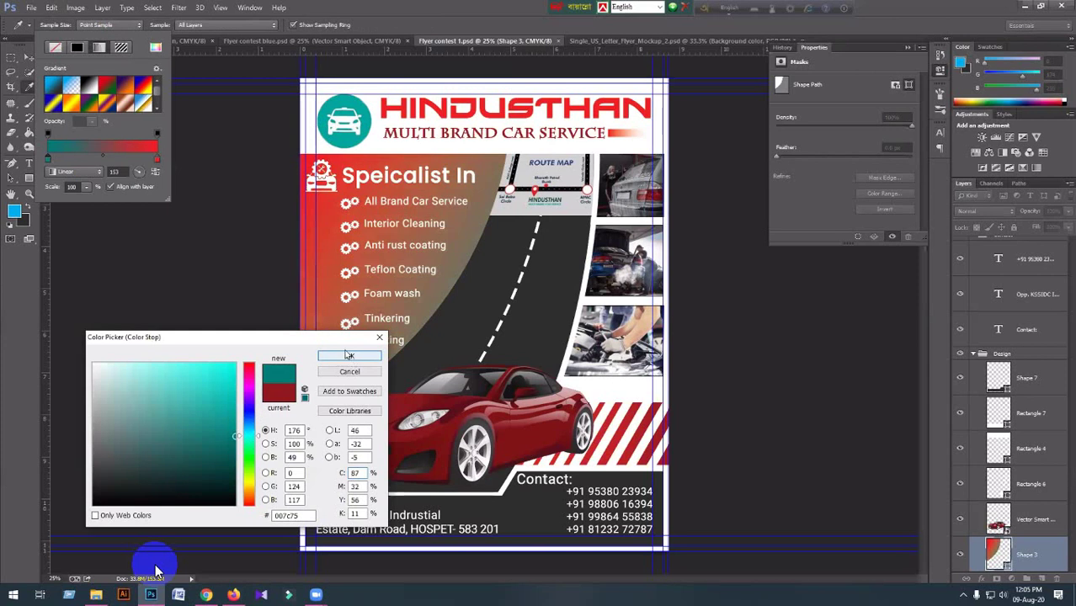
click(349, 355)
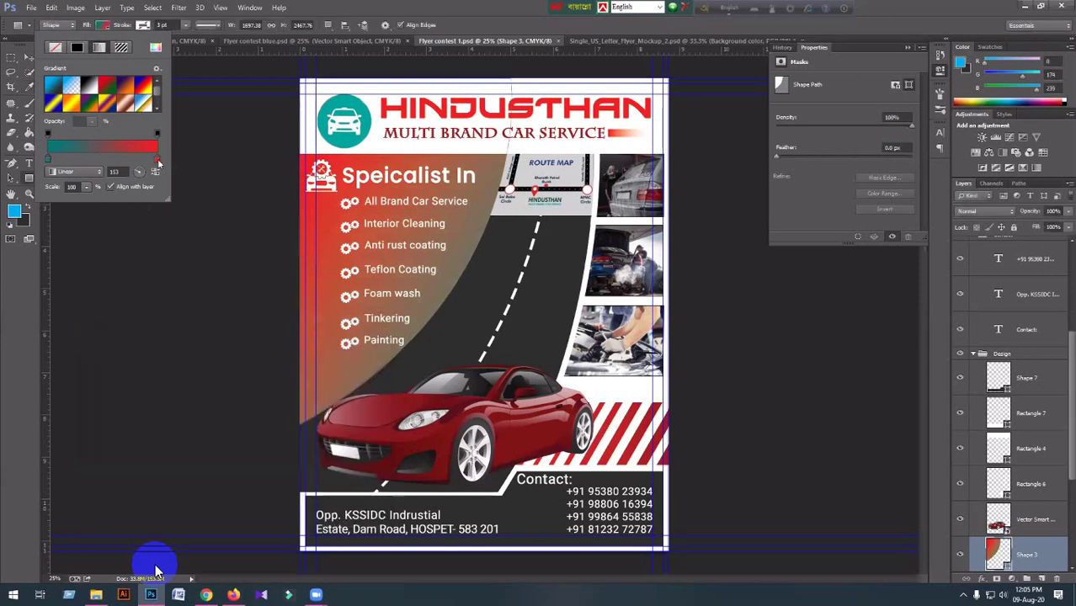
Set the ending stop to a brighter logo teal and apply the gradient fill.
double_click(159, 164)
click(325, 132)
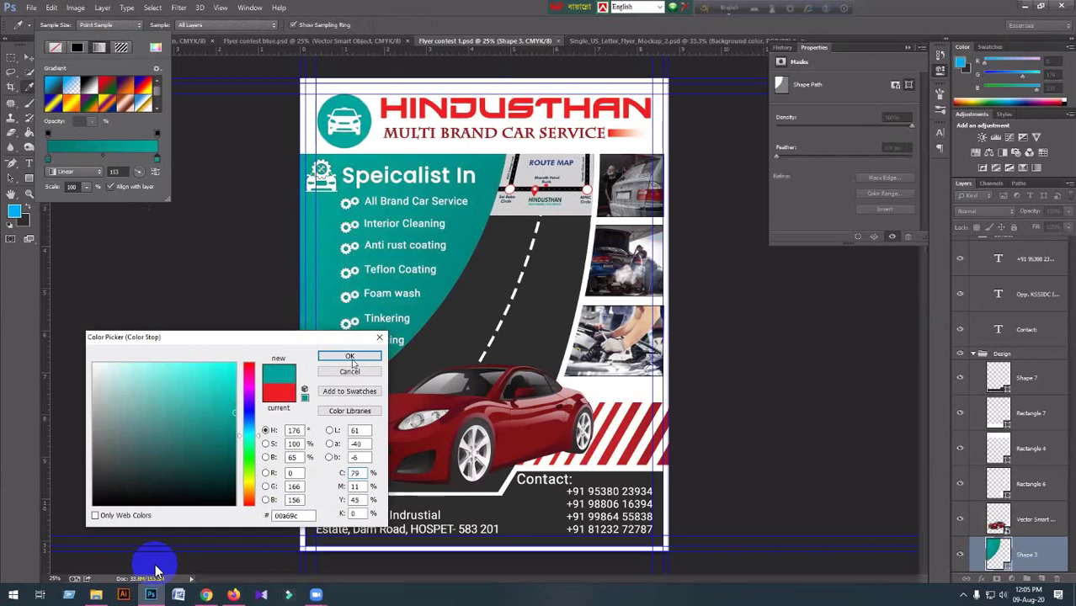
click(235, 399)
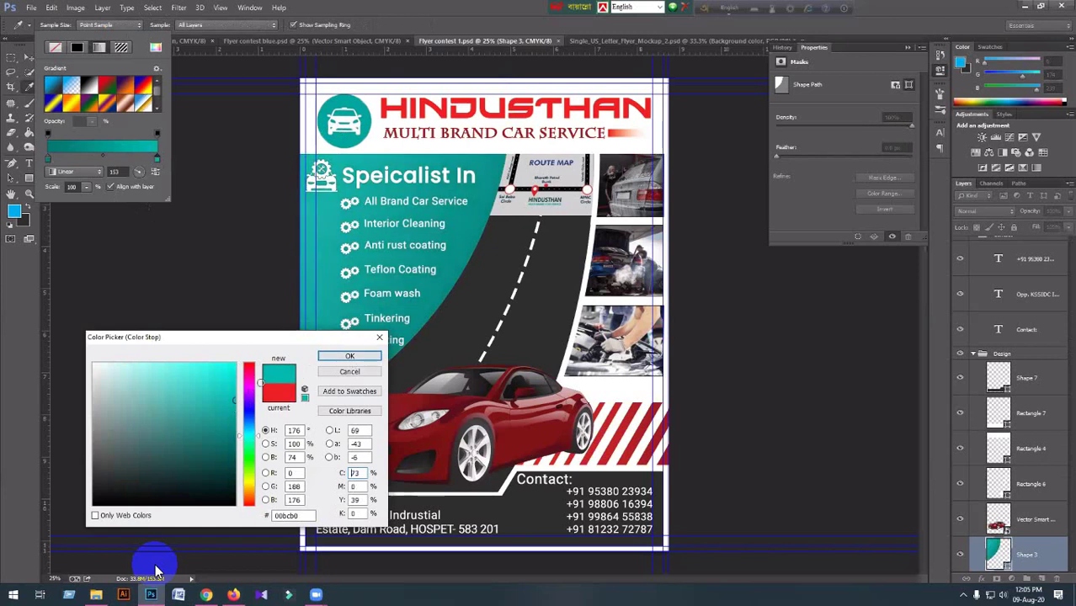
click(235, 386)
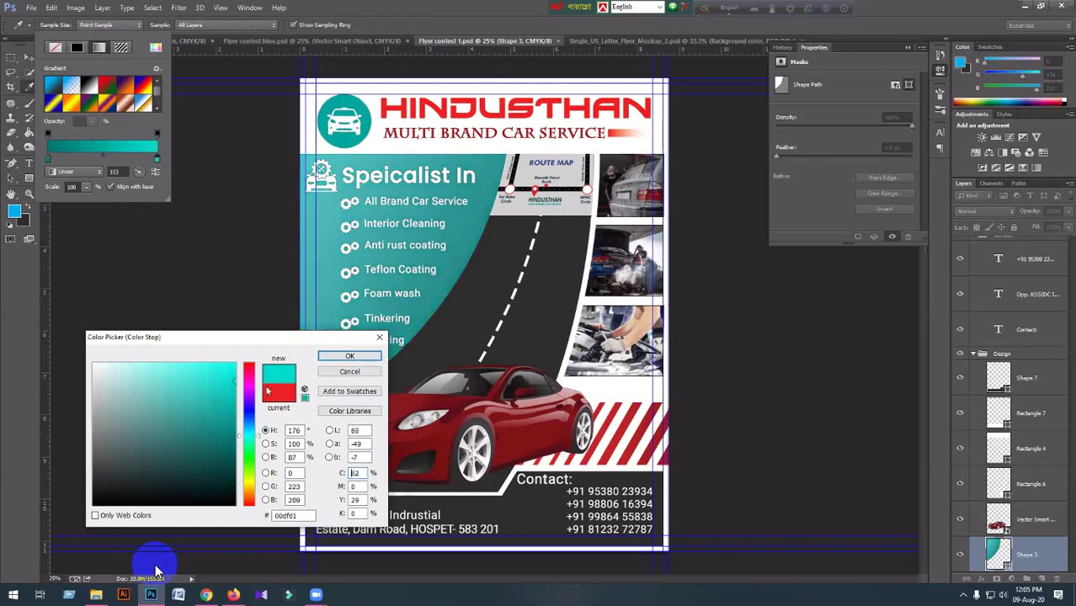
click(326, 356)
click(210, 249)
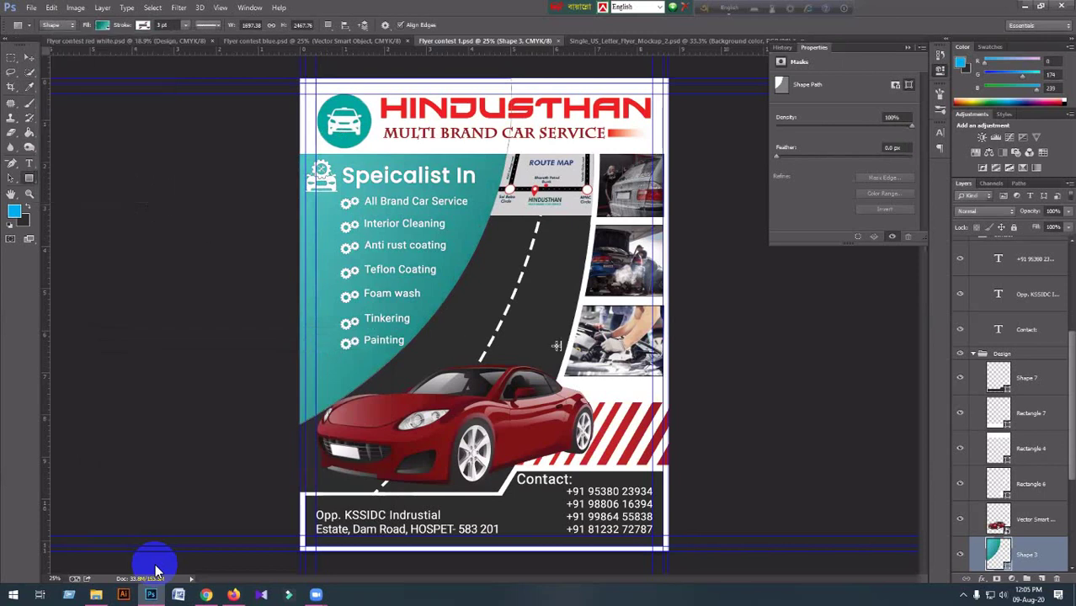
click(30, 58)
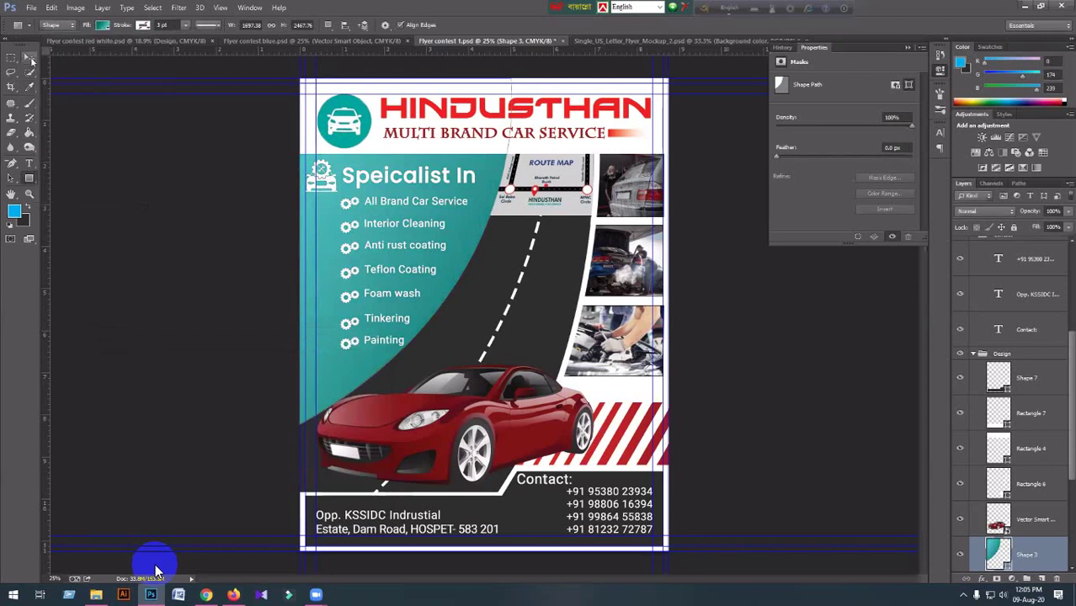
Make the HINDUSTHAN title teal using a colour sampled from the flyer.
click(594, 120)
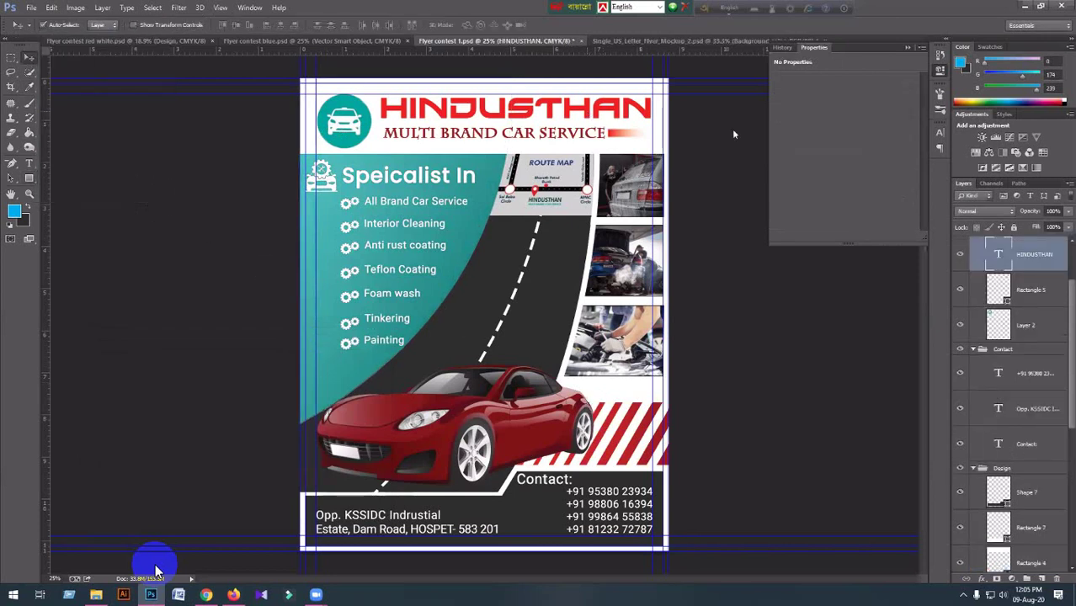
click(939, 132)
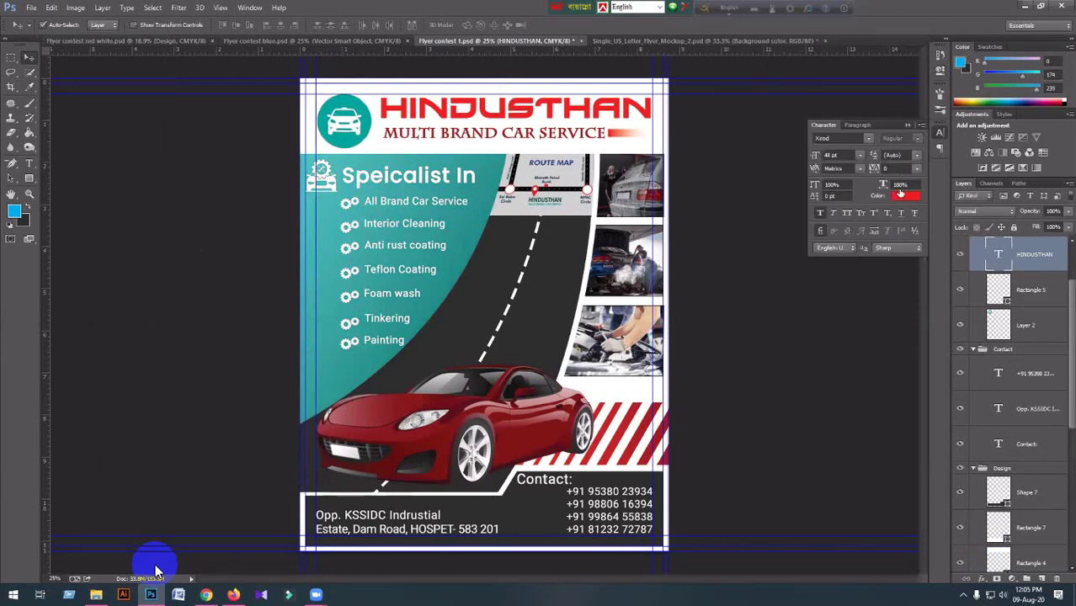
click(900, 195)
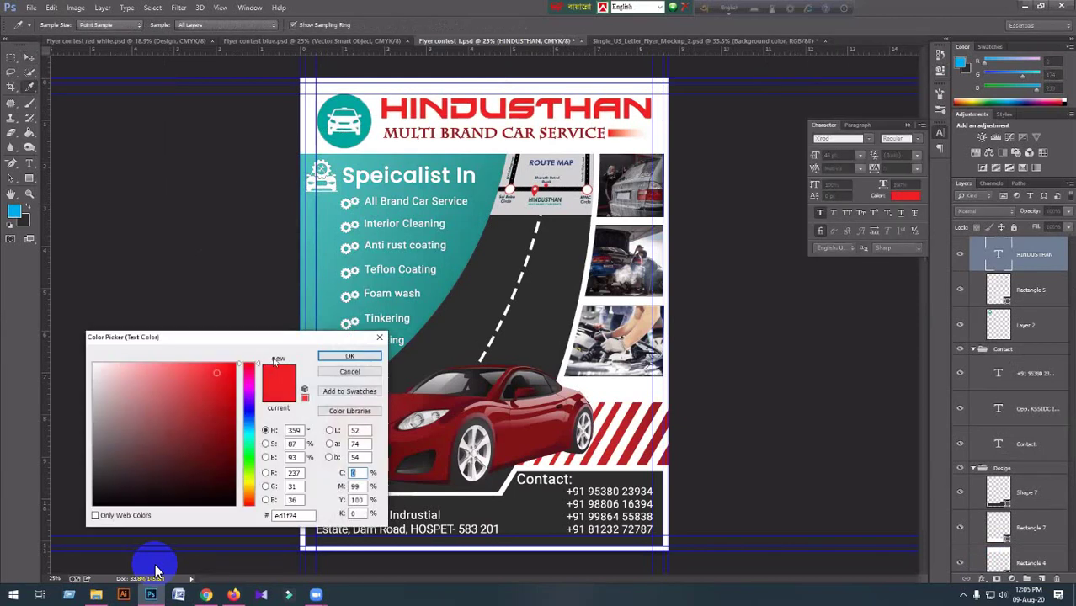
click(303, 275)
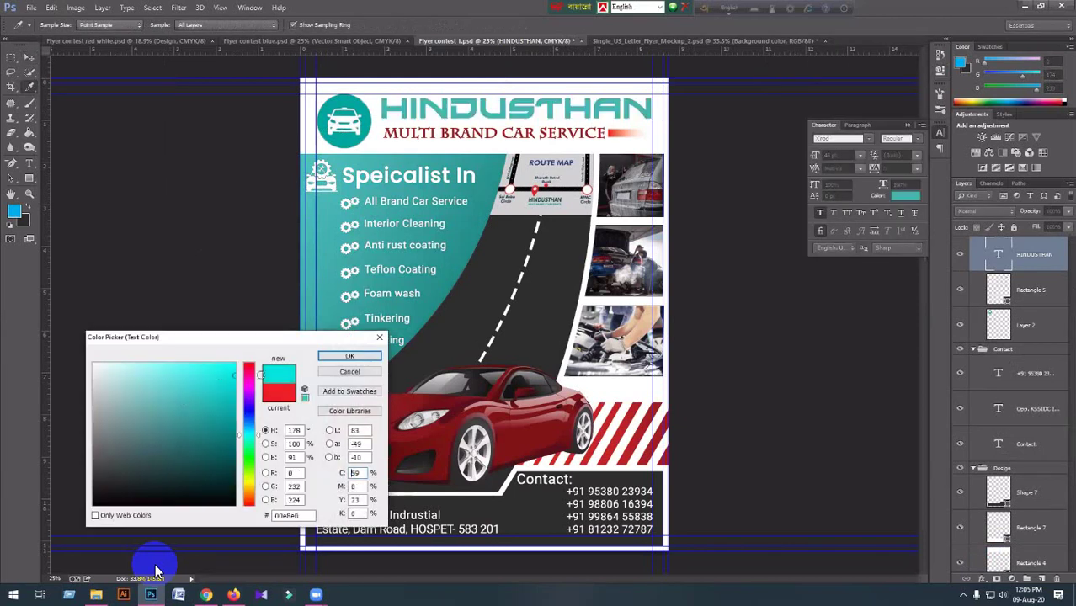
click(328, 358)
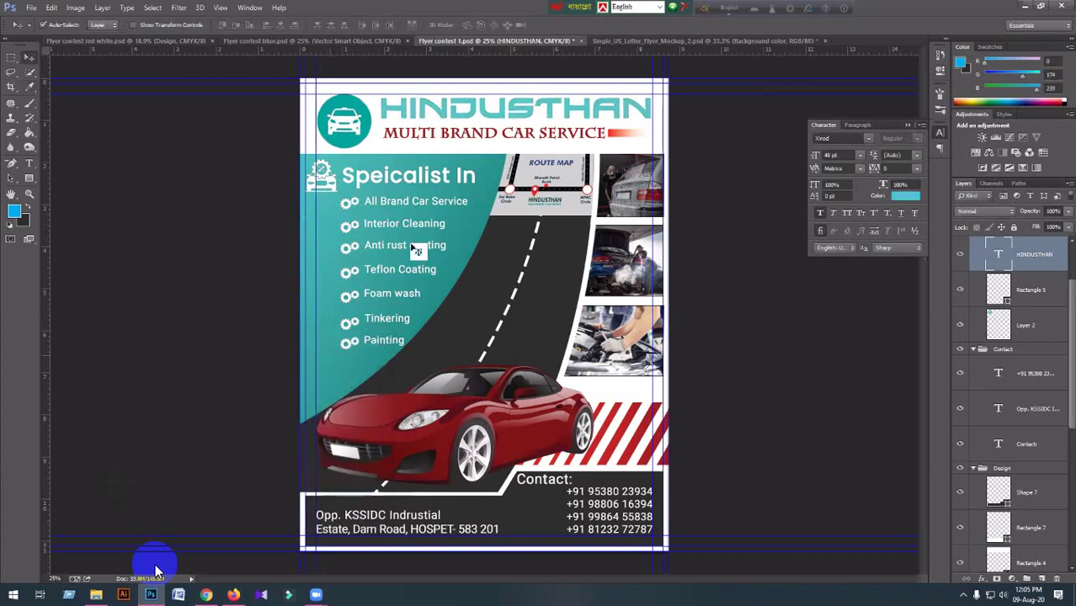
Recolour the MULTI BRAND CAR SERVICE tagline teal and commit the text edit.
click(29, 163)
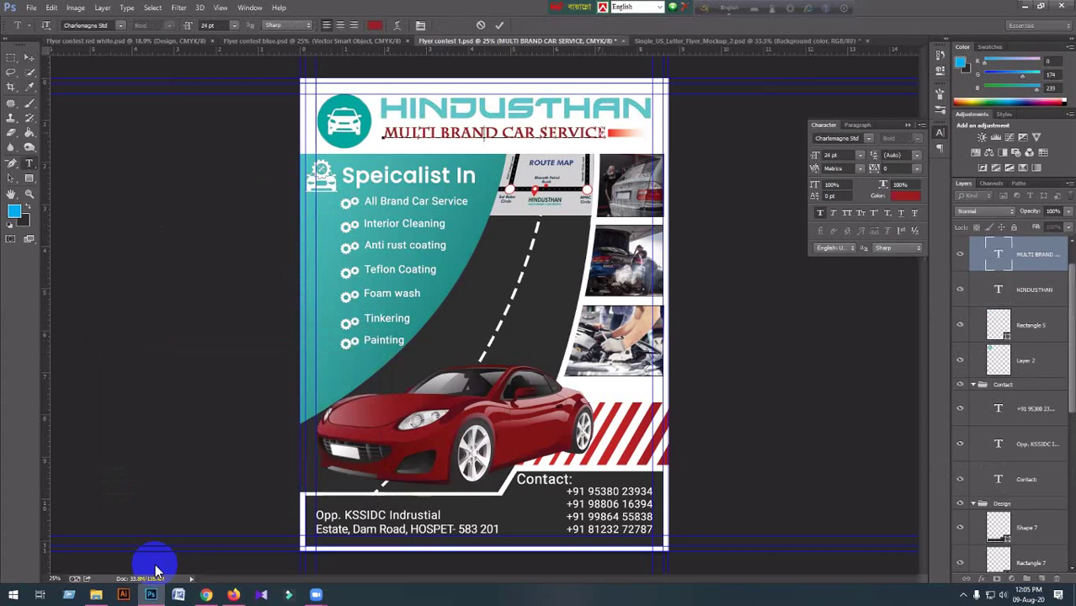
key(ctrl+a)
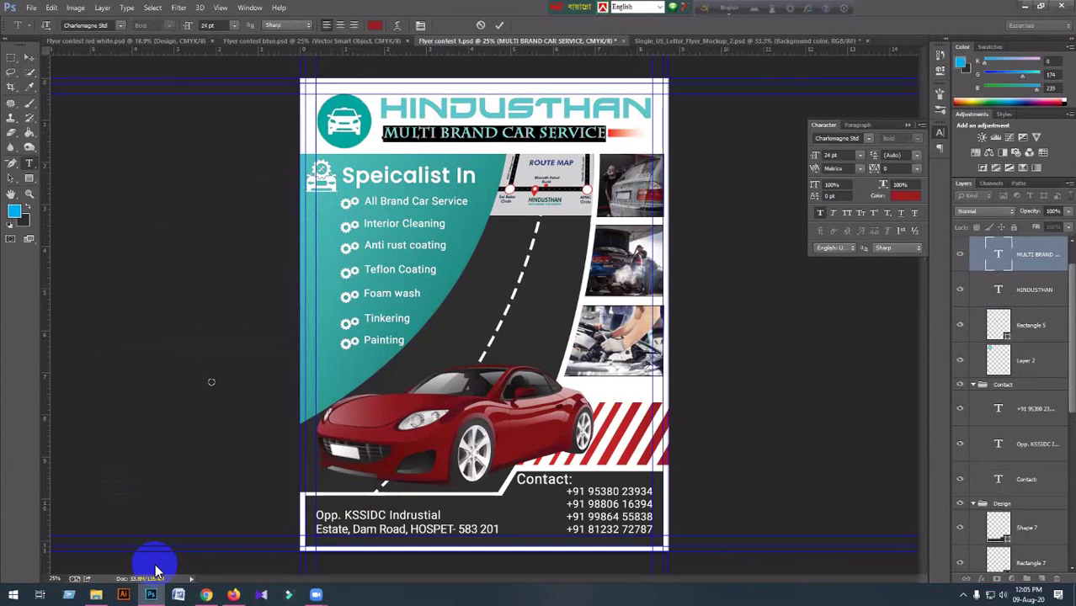
click(375, 25)
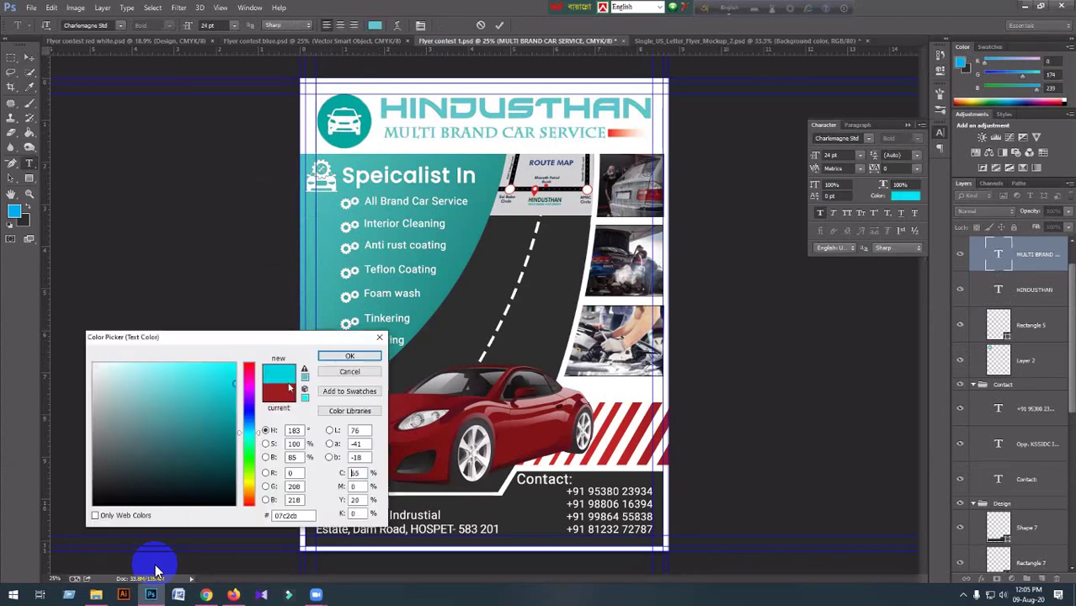
click(350, 357)
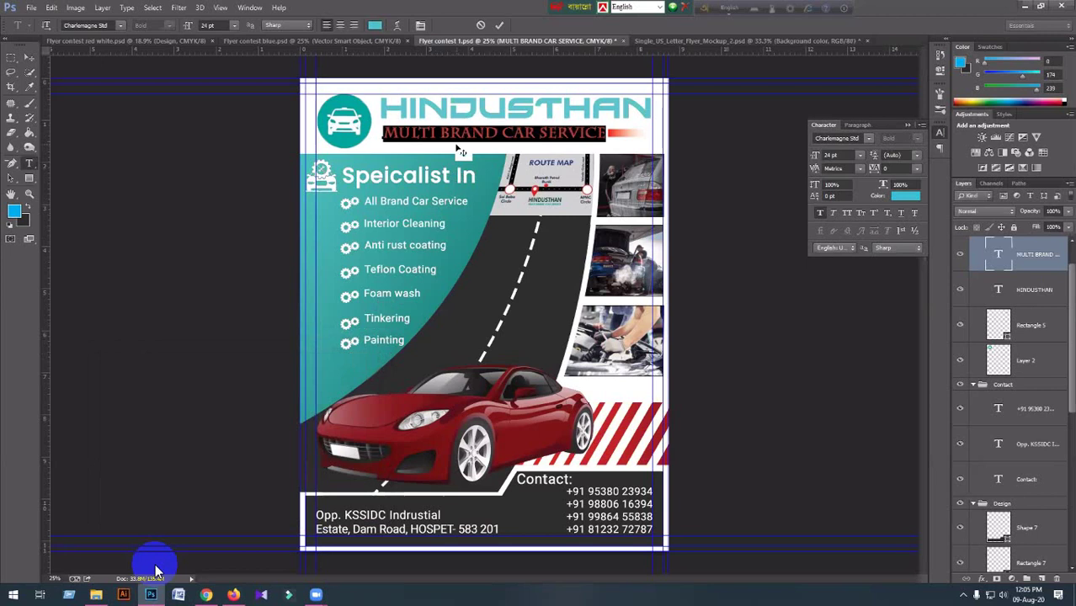
click(461, 139)
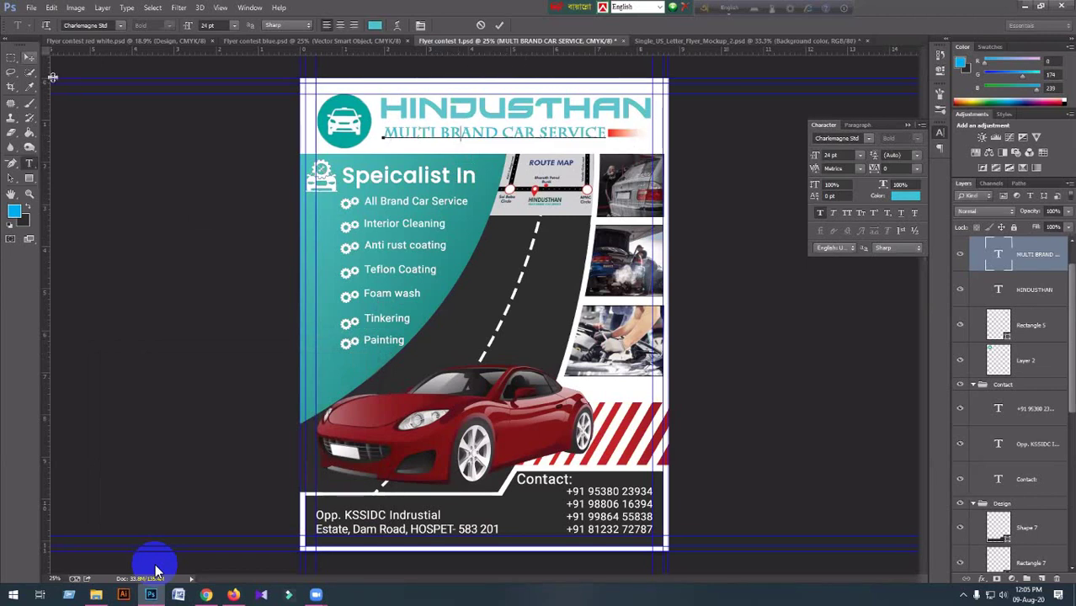
key(ctrl+Return)
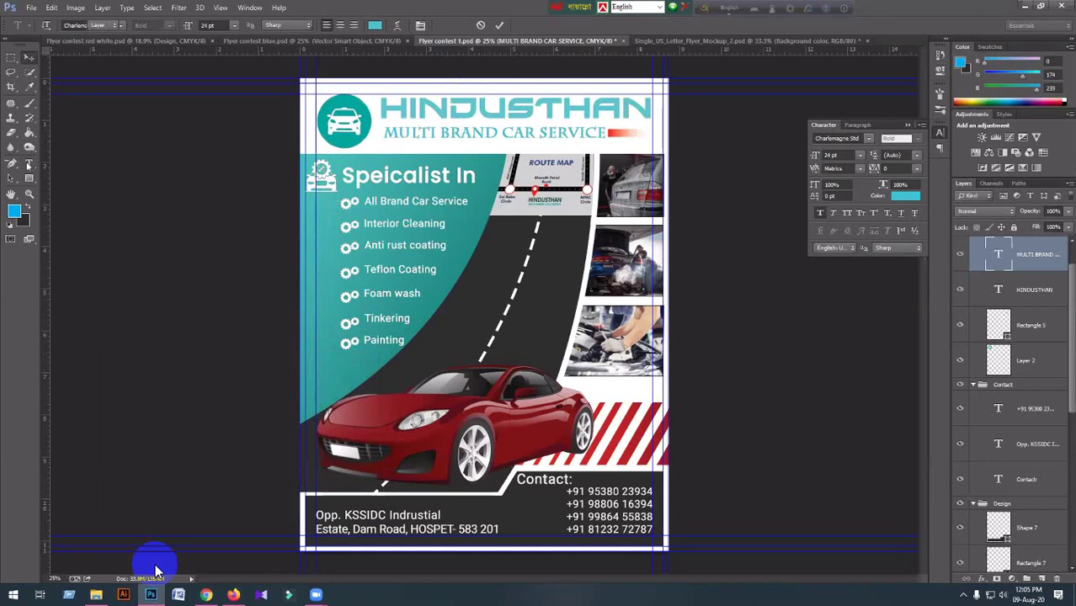
key(alt+bracketleft)
key(alt+bracketleft)
click(28, 178)
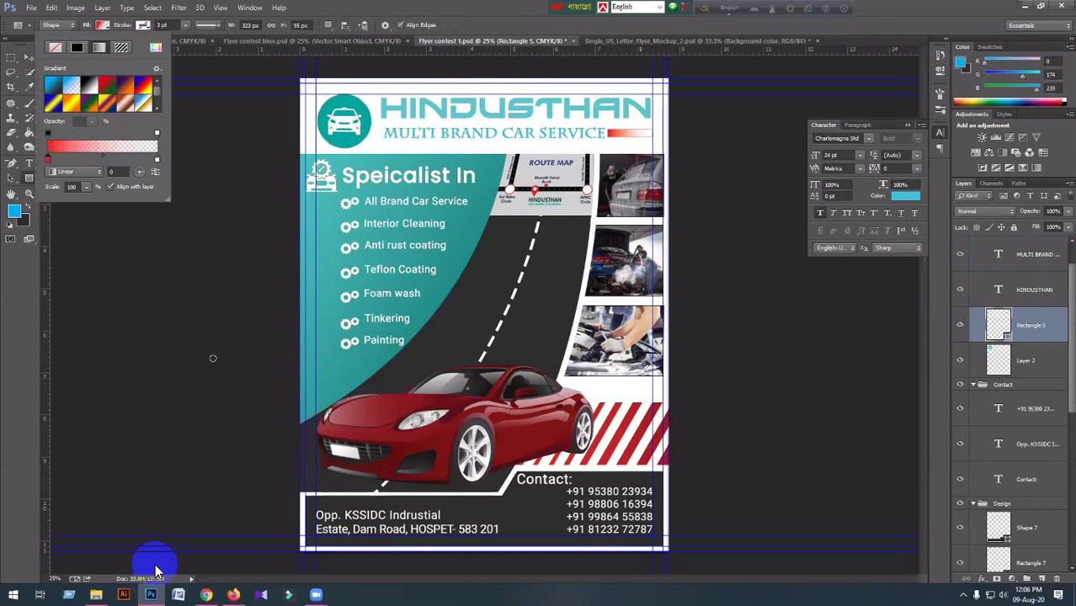
Change the Rectangle 5 bar's first gradient stop to the flyer's teal.
double_click(48, 160)
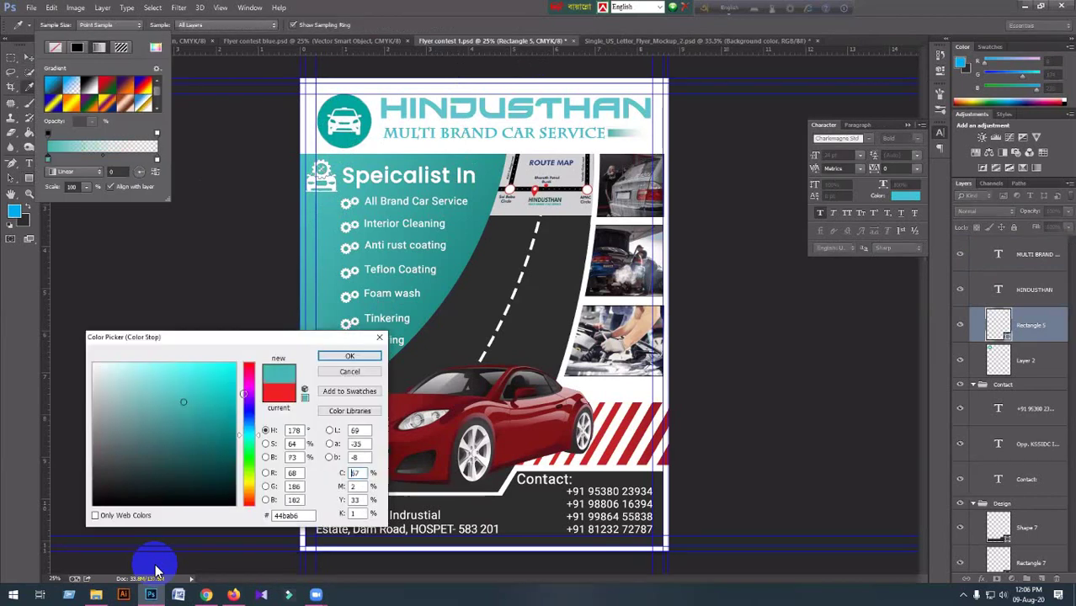
click(343, 360)
key(Return)
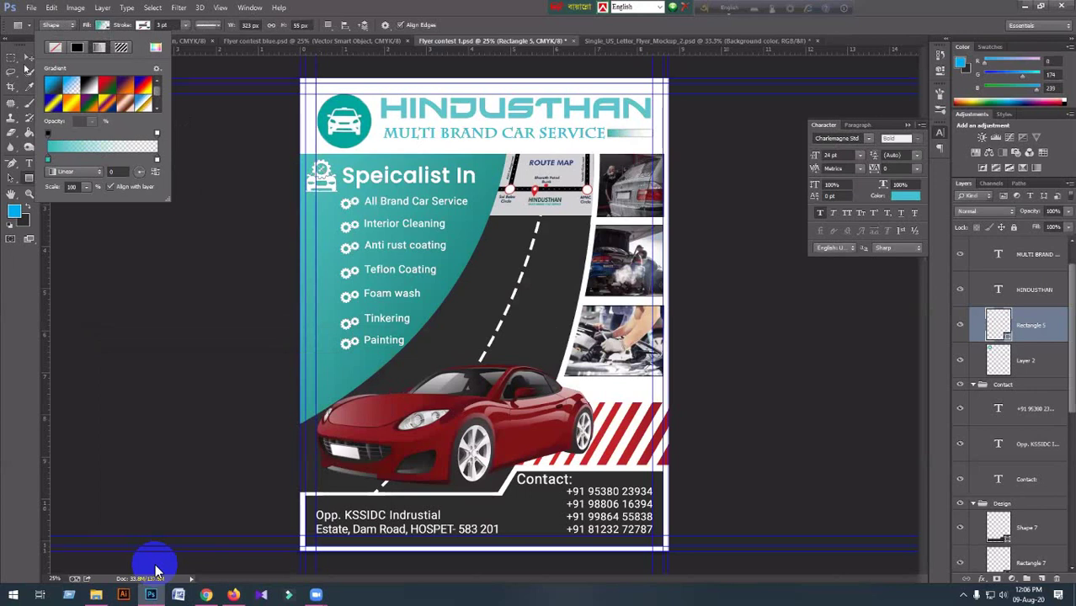
key(Return)
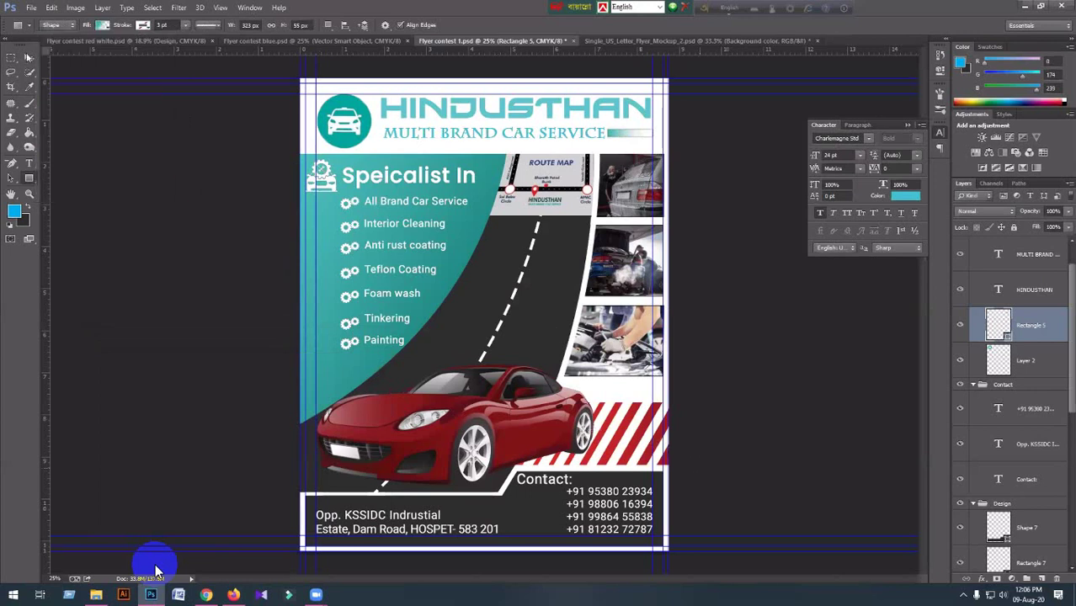
key(v)
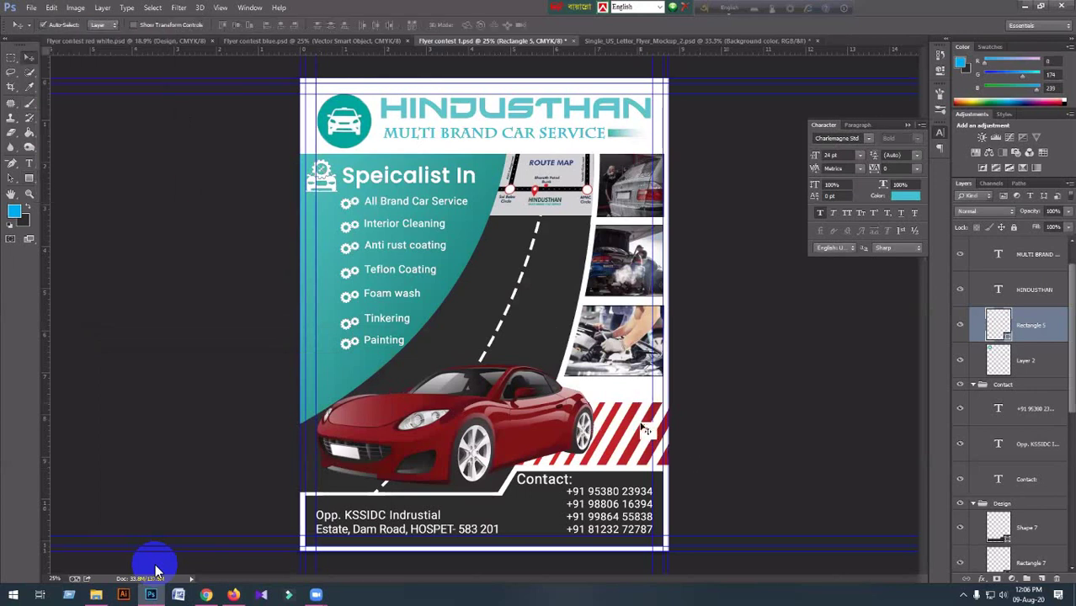
Recolour the striped Rectangle 3 gradient stops to dark and lighter teal.
click(645, 429)
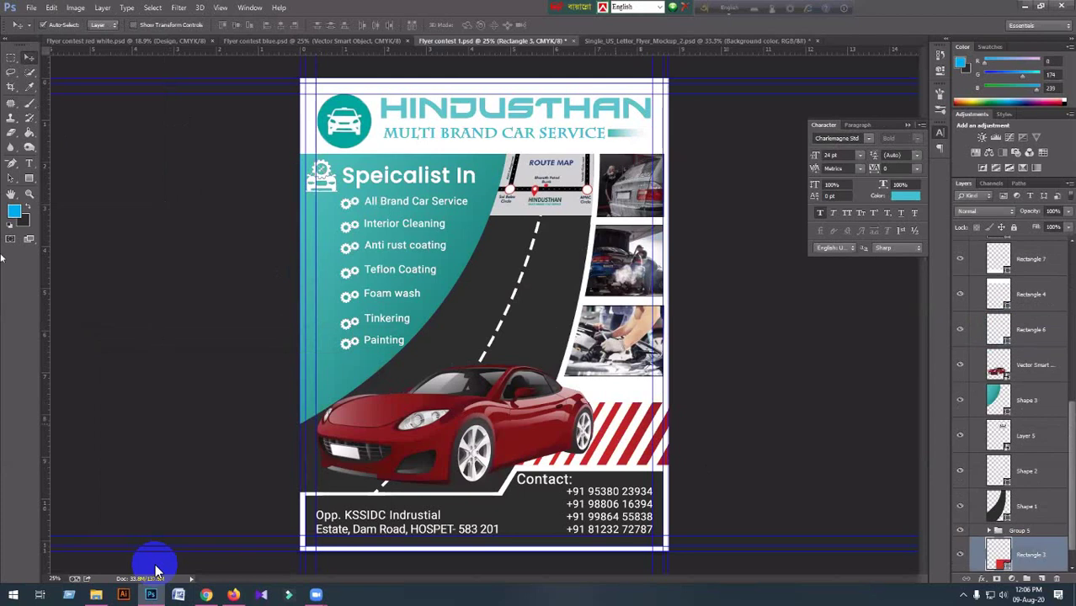
key(u)
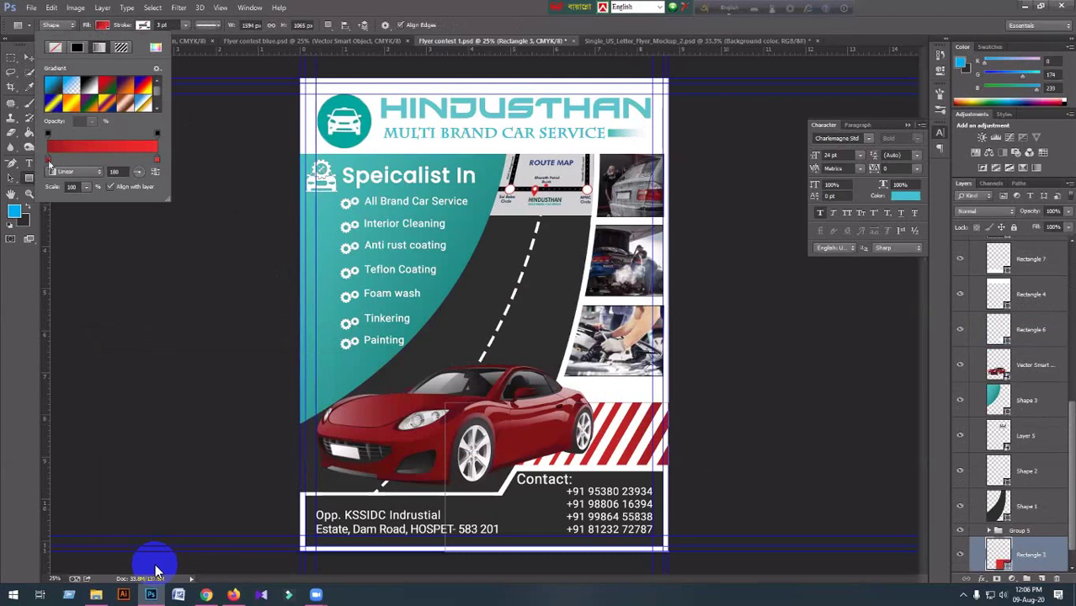
double_click(50, 166)
click(344, 324)
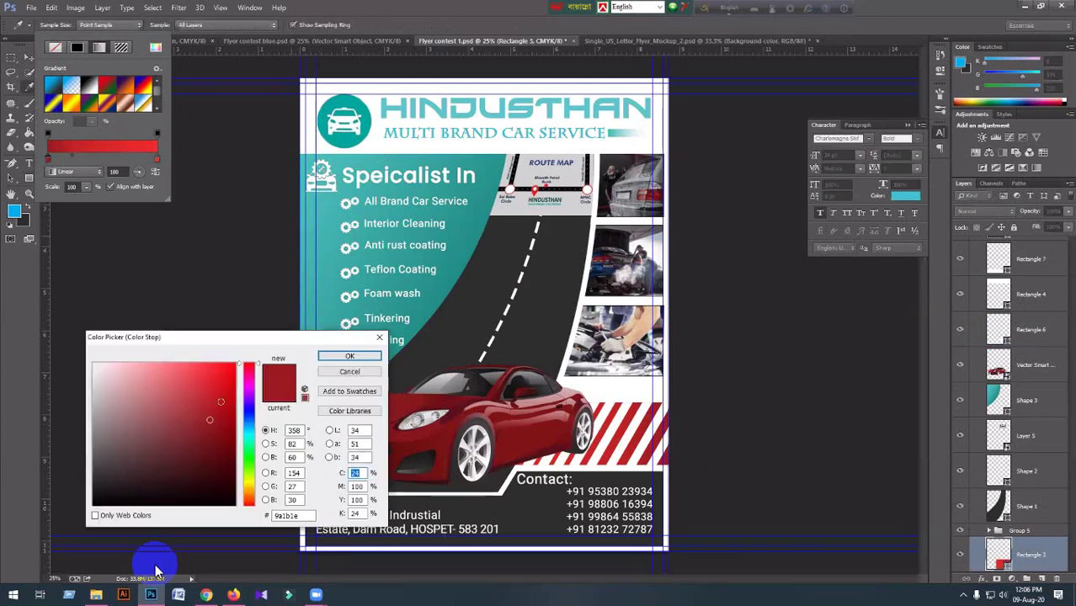
click(241, 432)
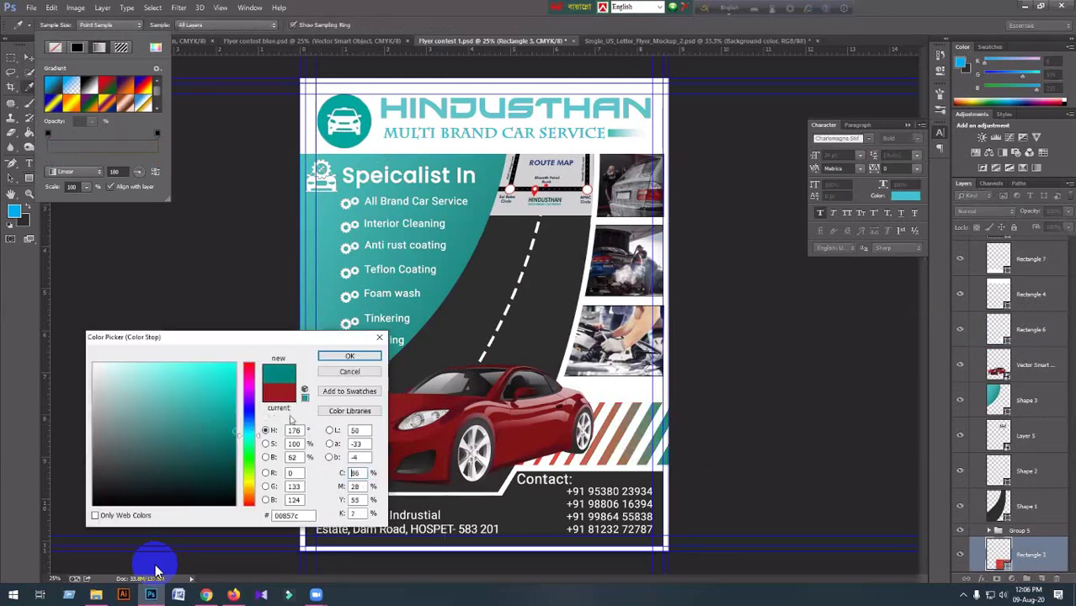
click(348, 357)
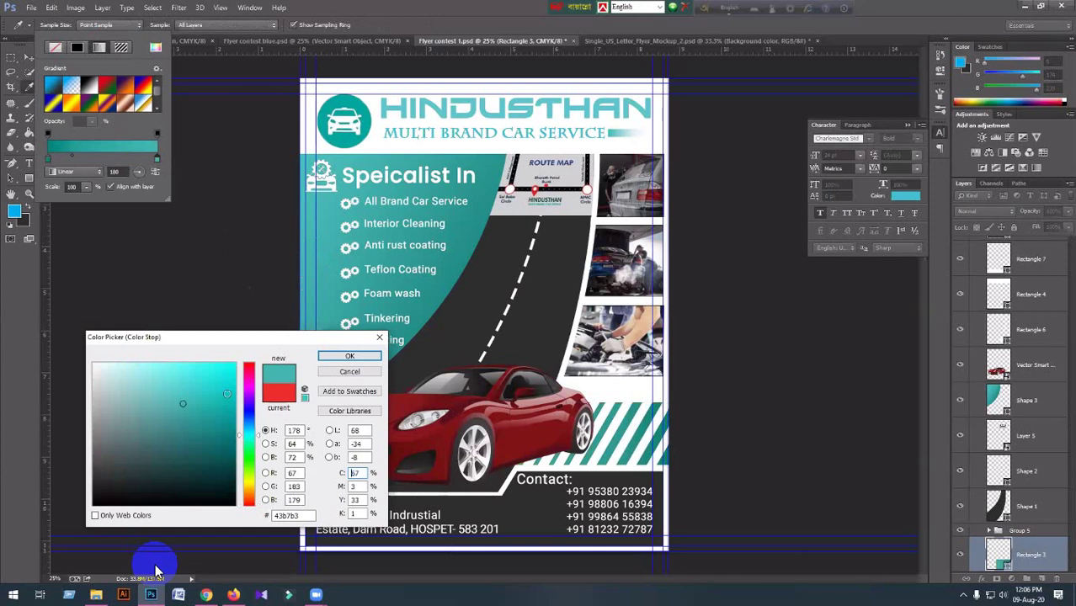
click(359, 359)
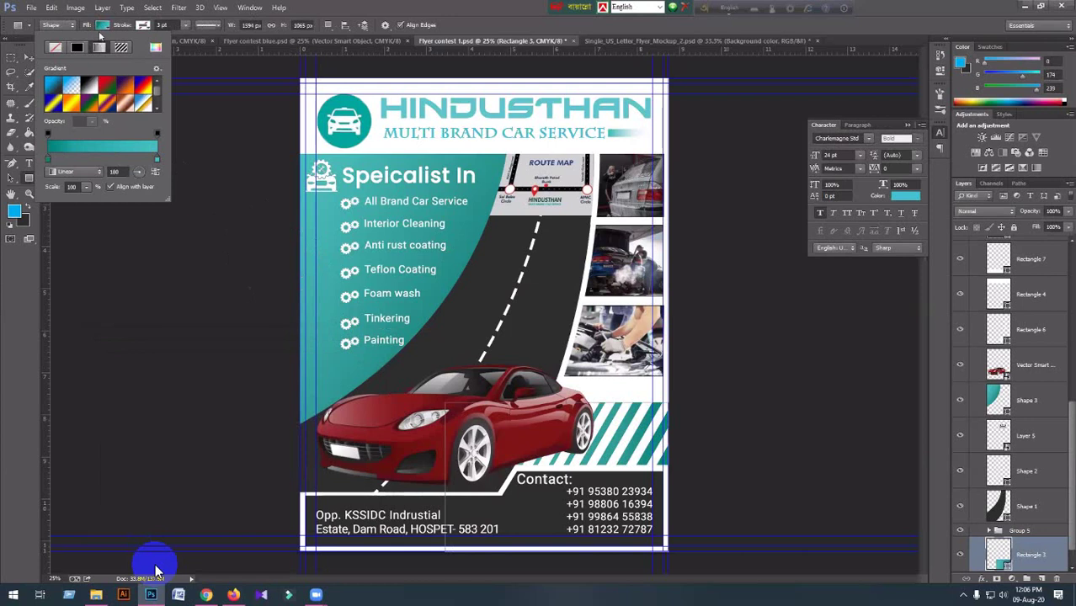
click(436, 324)
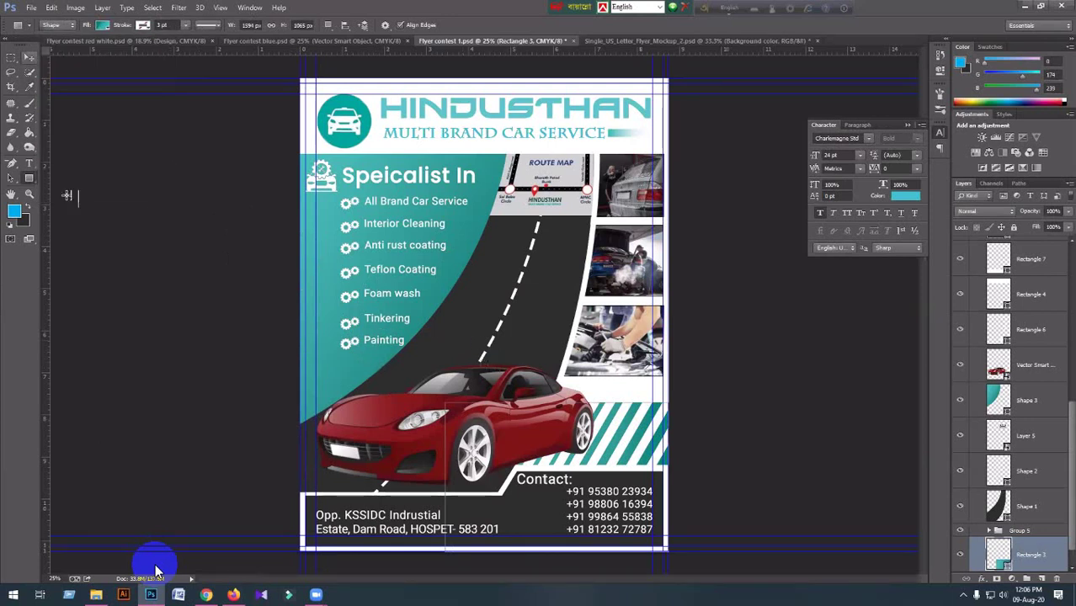
key(v)
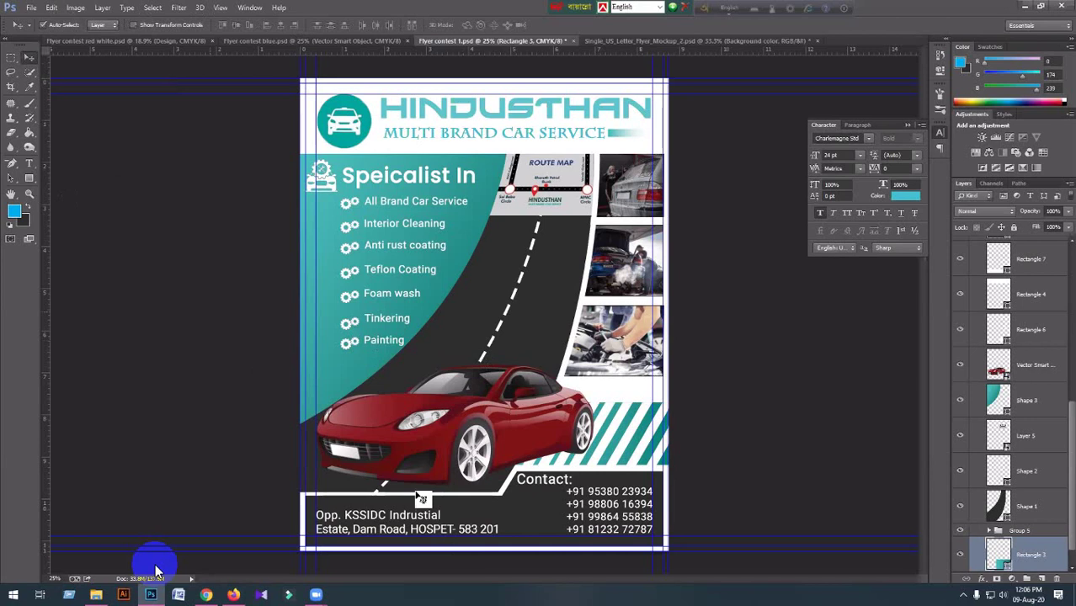
Fill the Shape 7 bottom contact panel with bright teal #00cbc4.
click(509, 517)
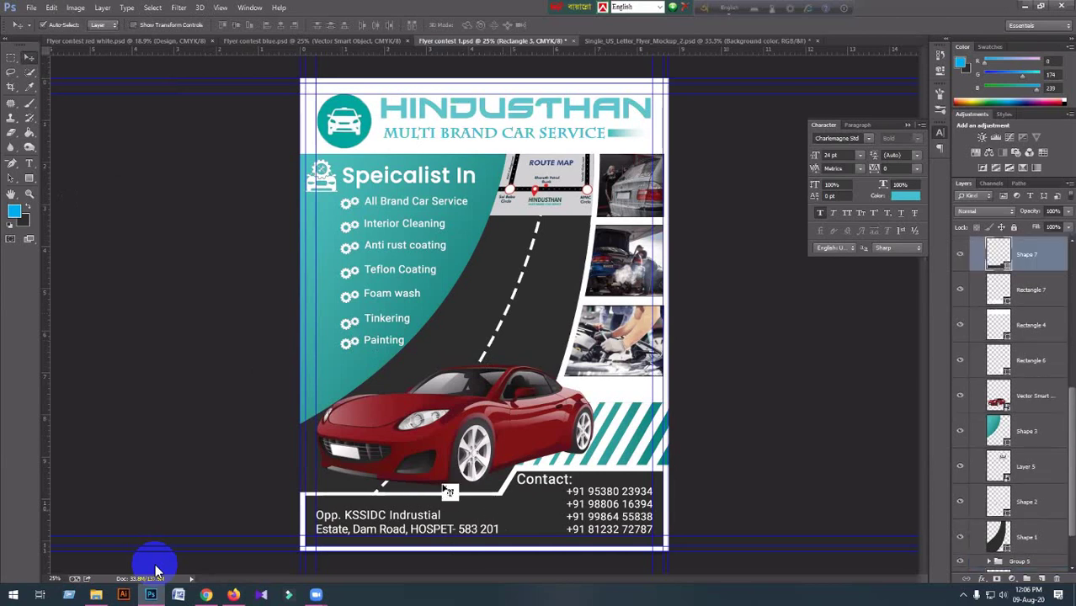
click(29, 178)
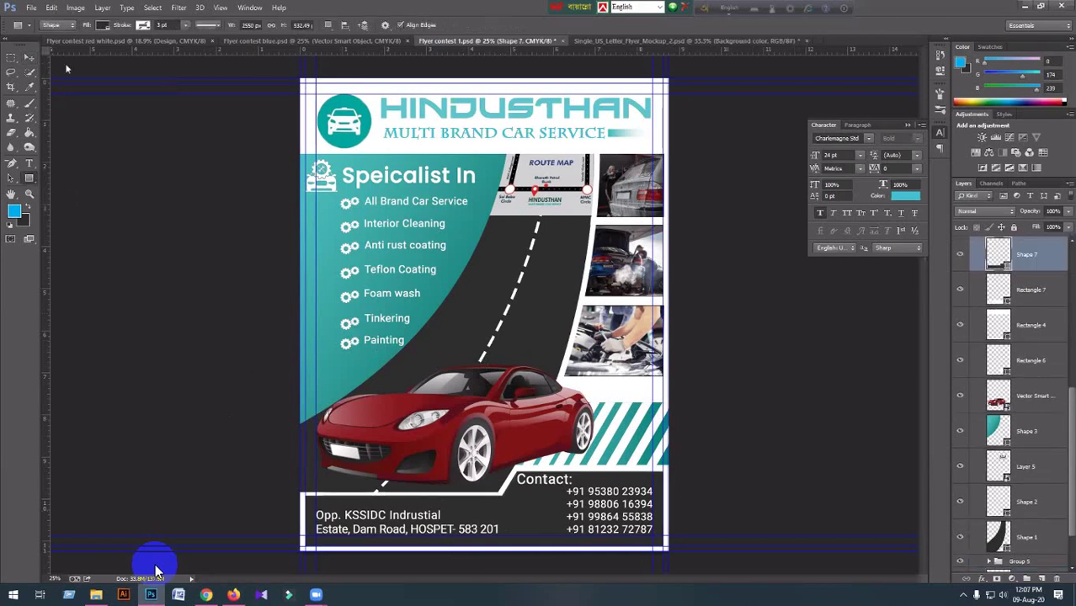
click(101, 28)
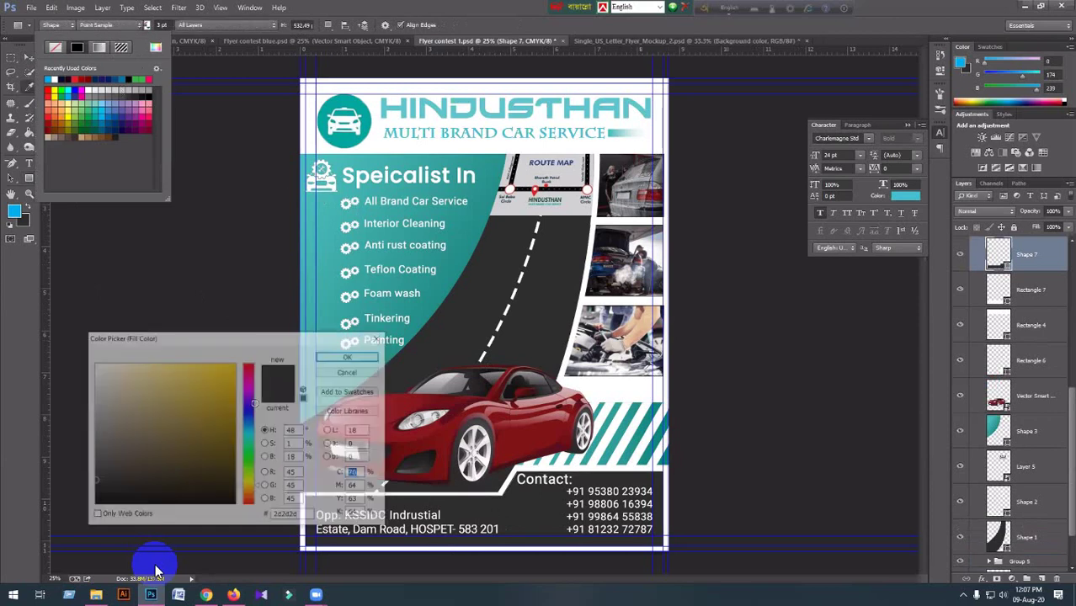
click(421, 306)
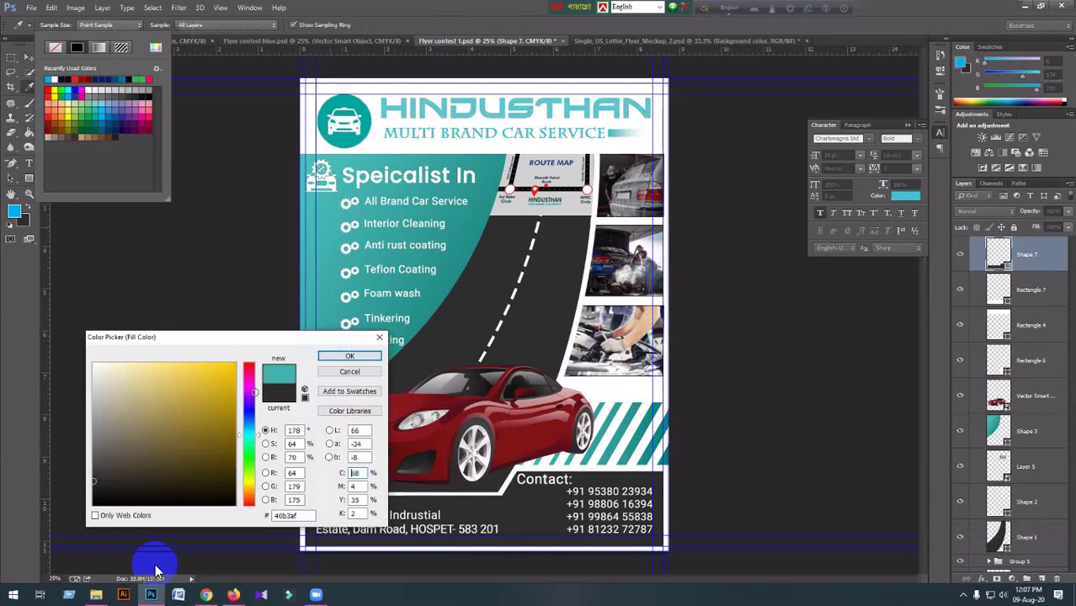
click(313, 355)
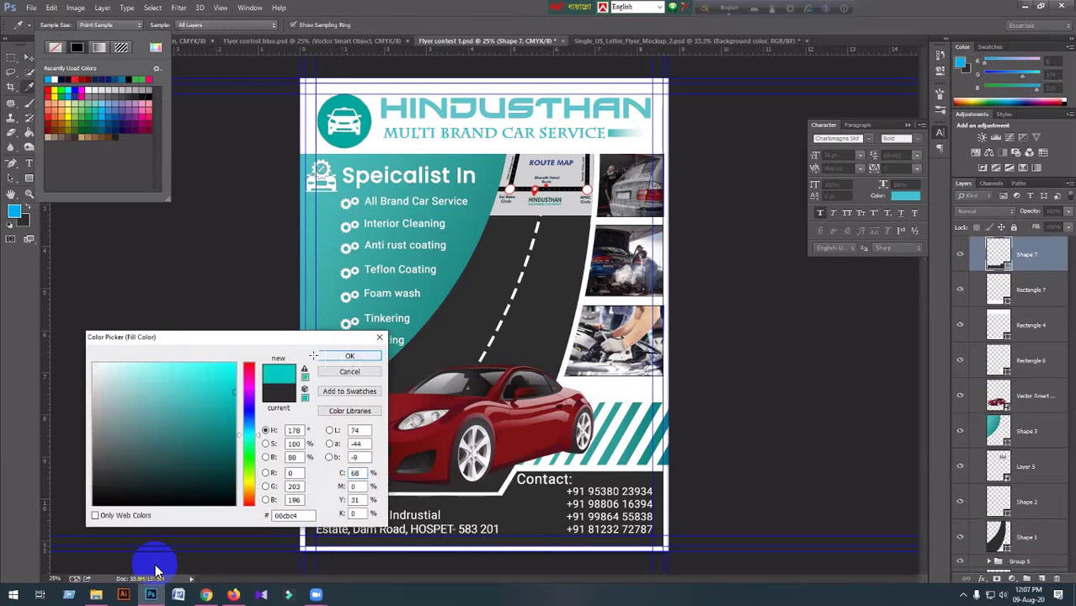
key(Return)
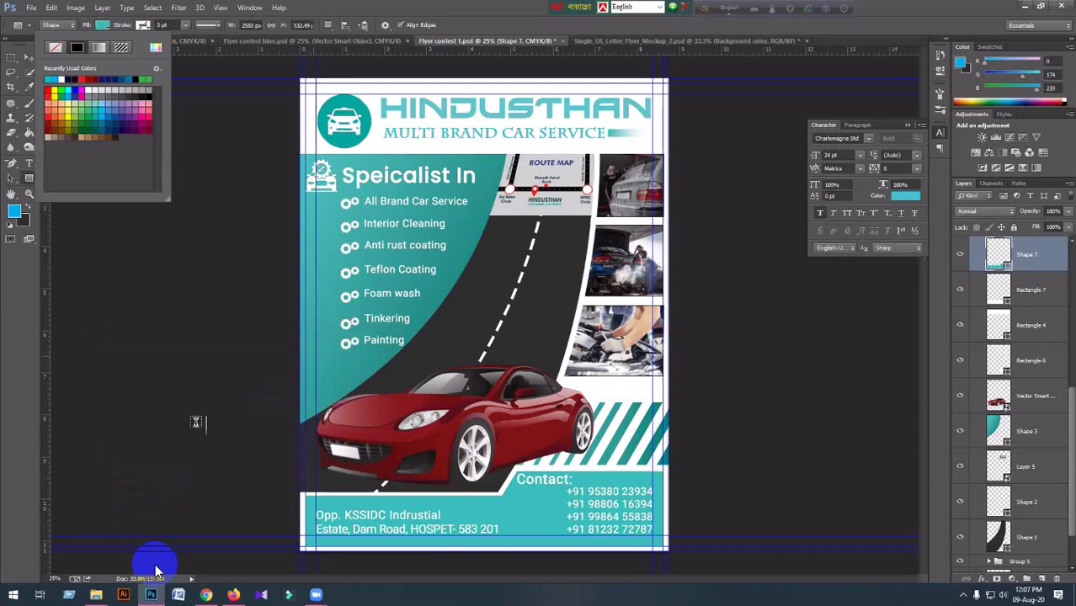
key(Escape)
Colour the address text dark grey 323232.
key(t)
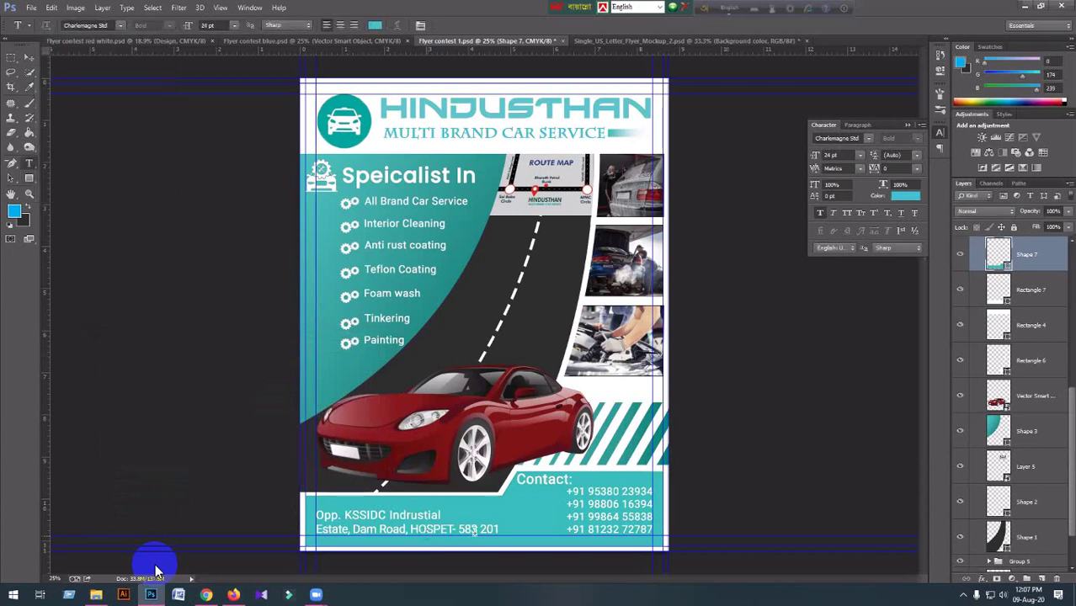
click(474, 528)
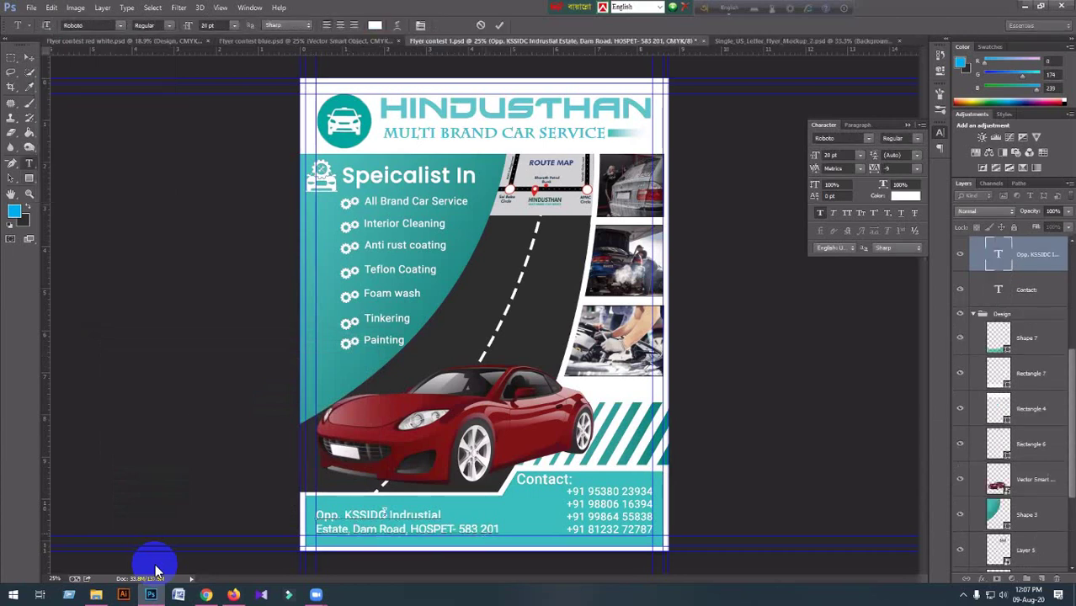
key(ctrl+a)
click(375, 25)
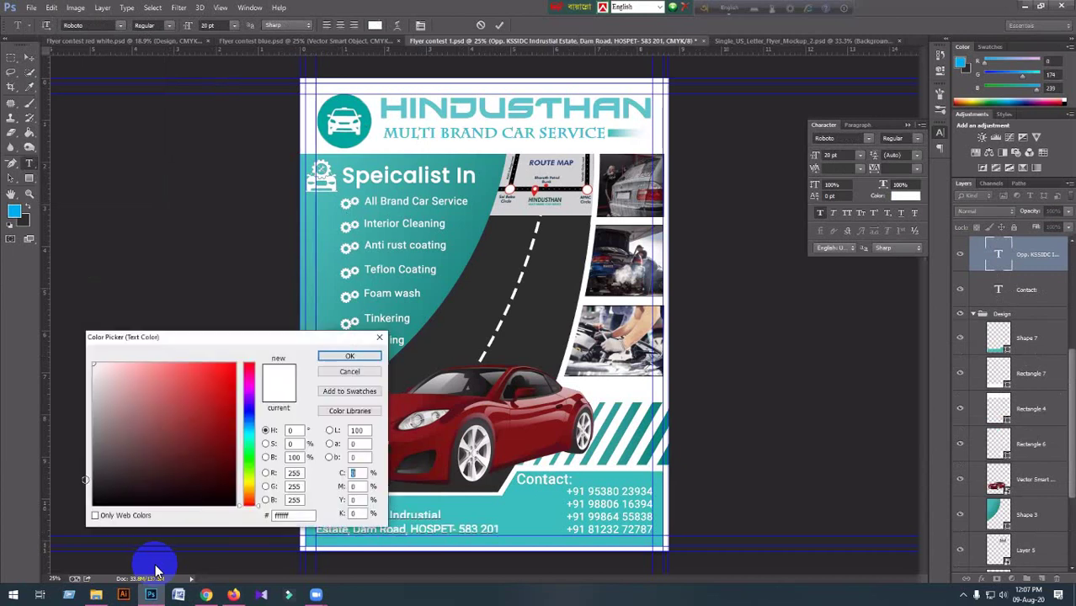
text(323232)
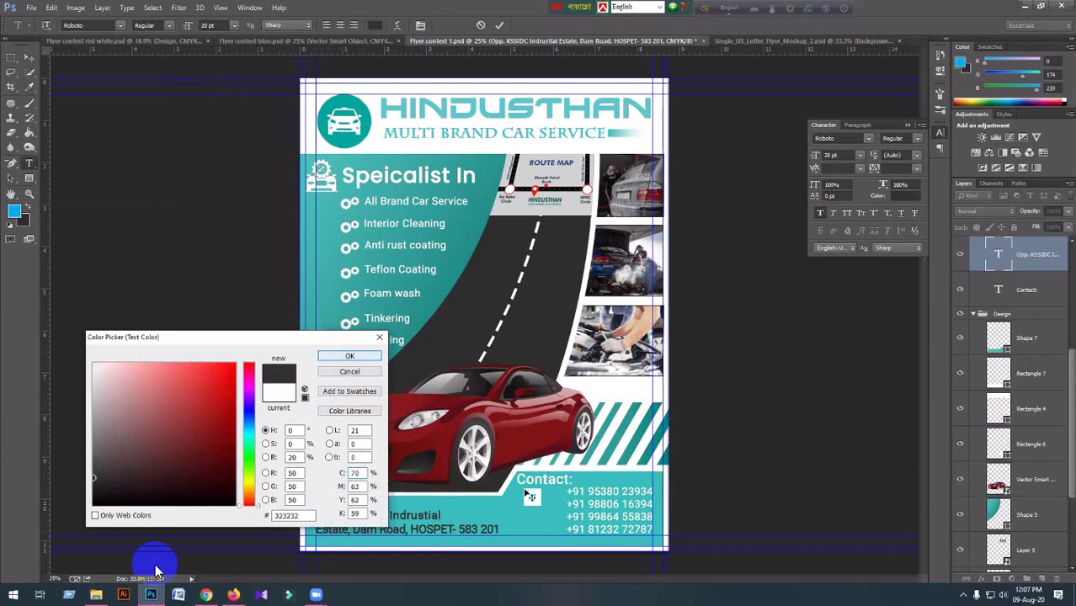
key(Return)
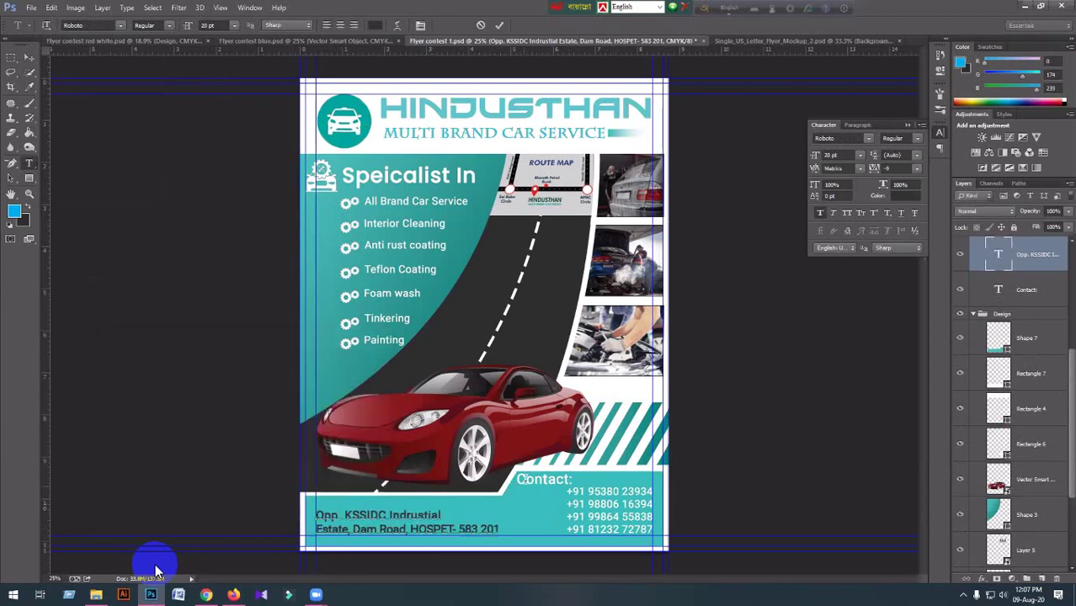
Make the Contact heading and the phone numbers dark grey as well.
click(519, 480)
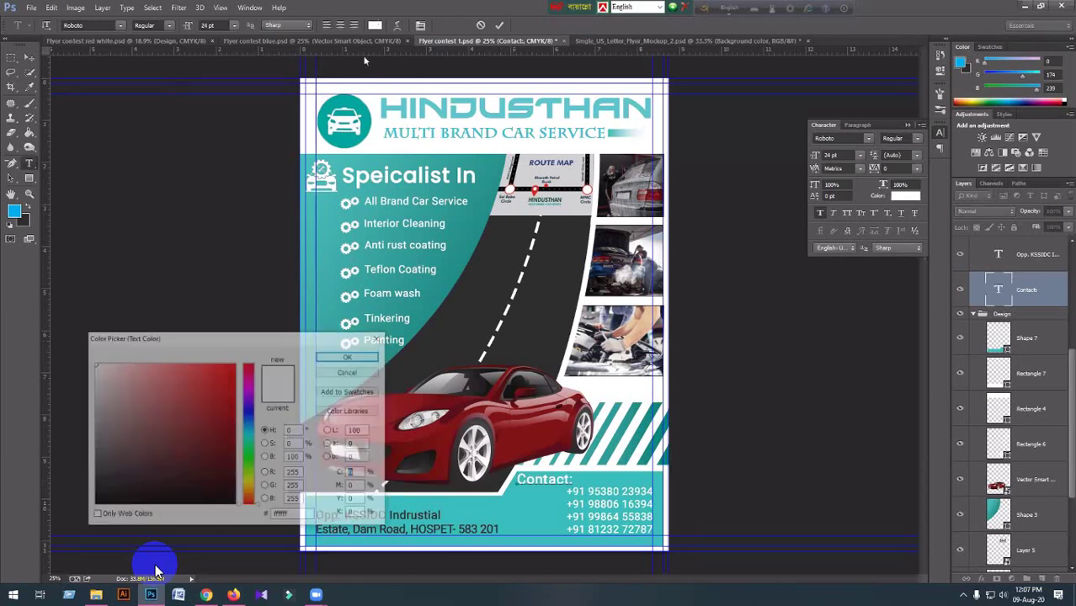
click(462, 471)
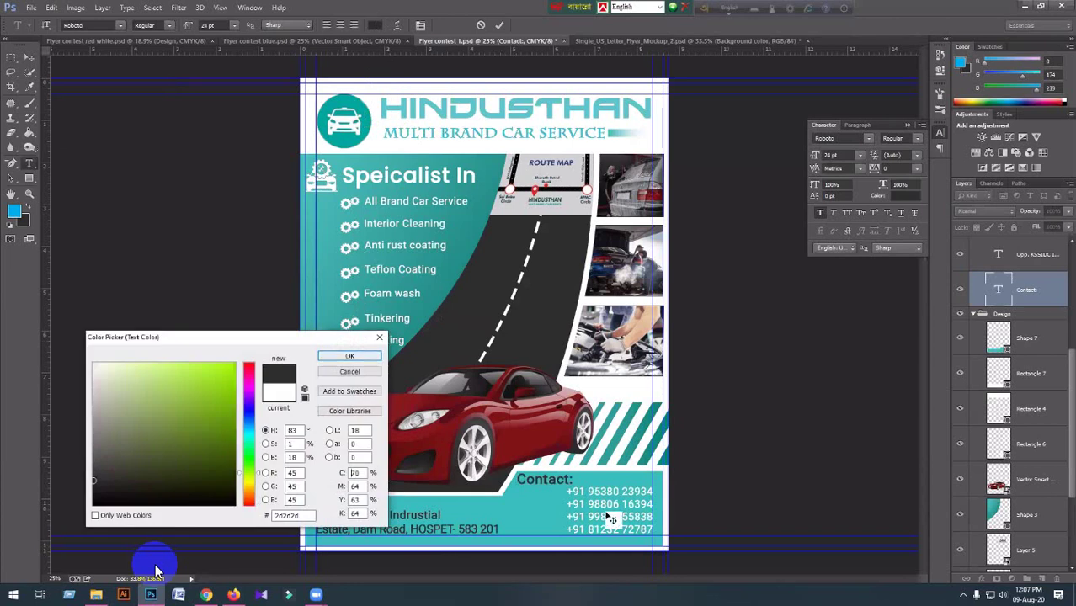
key(Return)
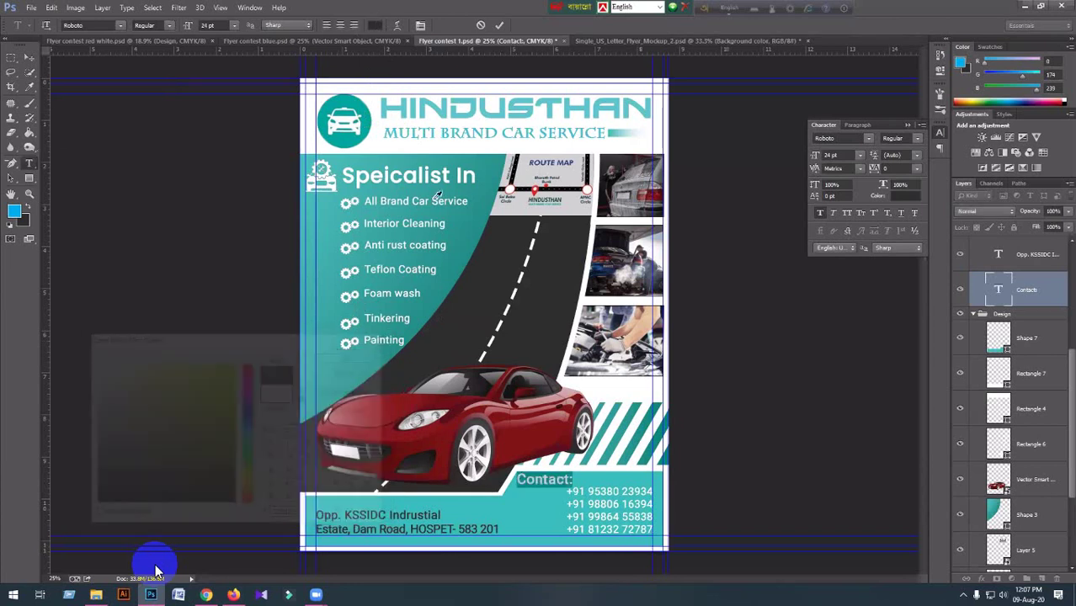
click(578, 505)
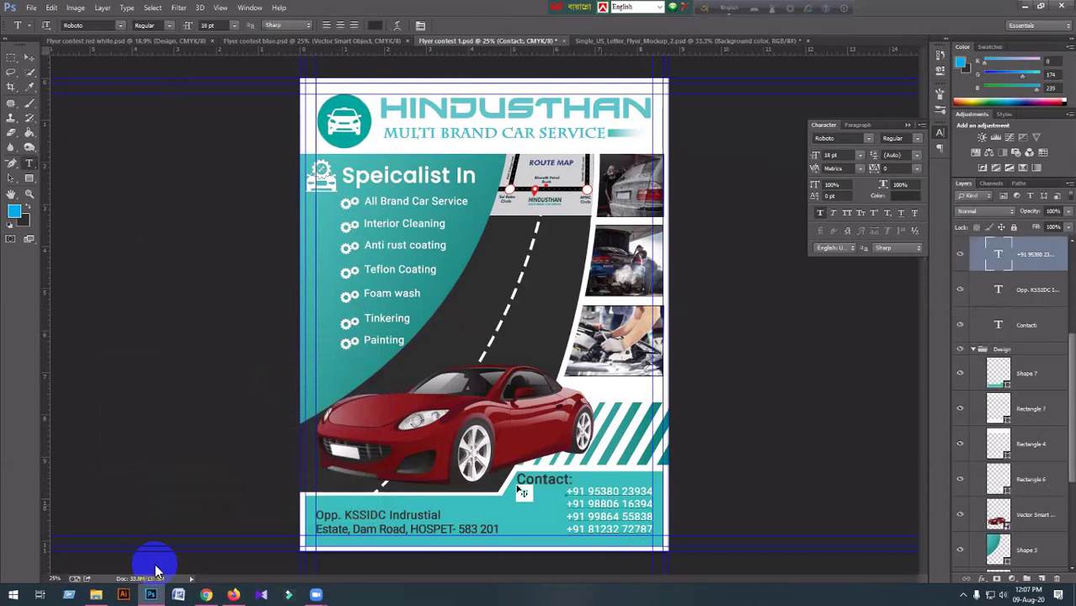
key(ctrl+a)
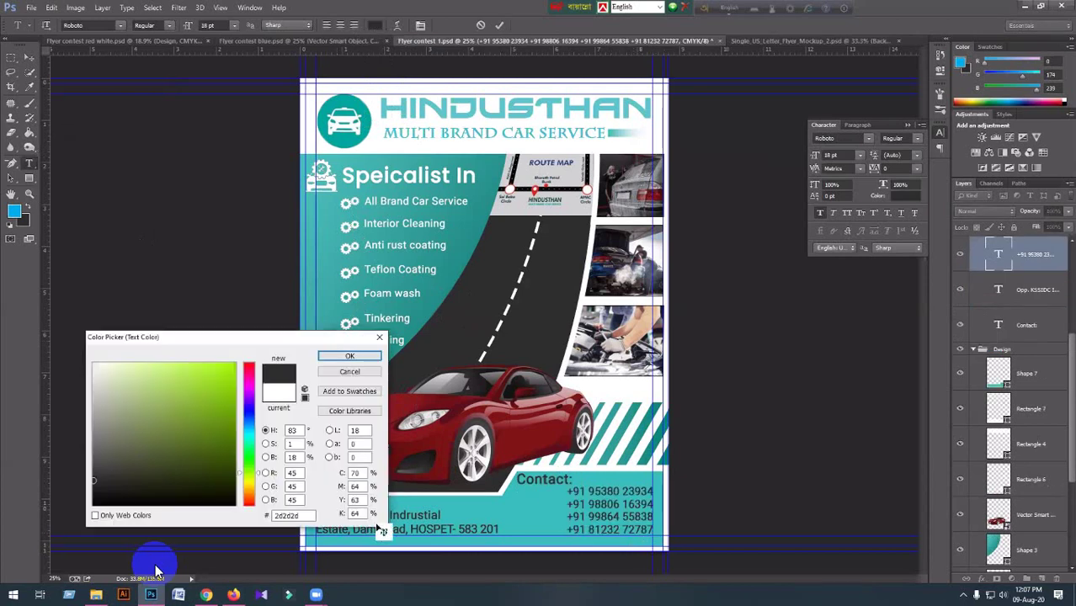
key(Escape)
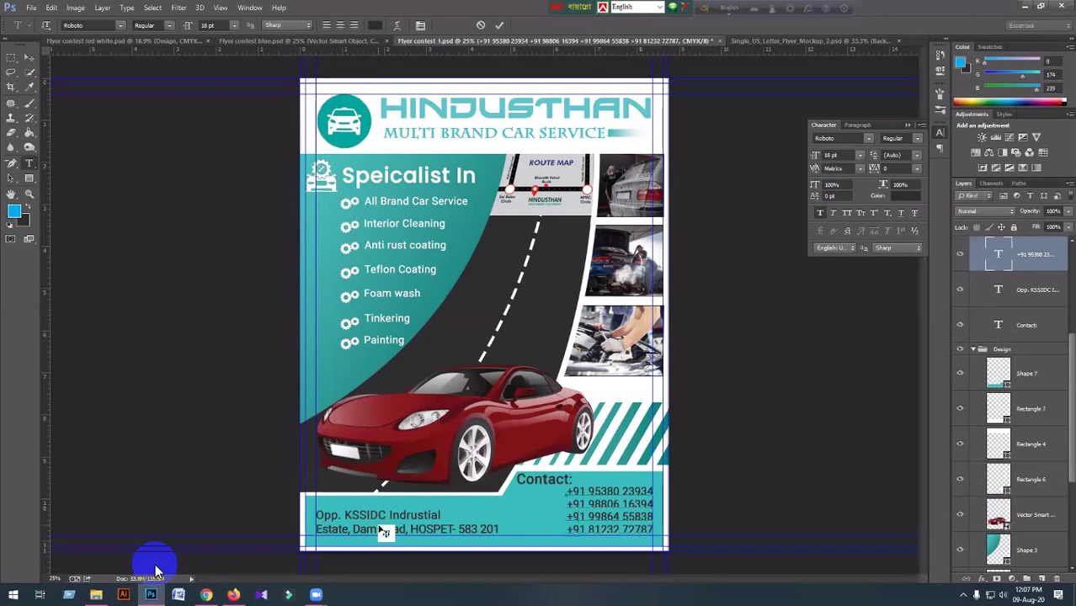
click(34, 57)
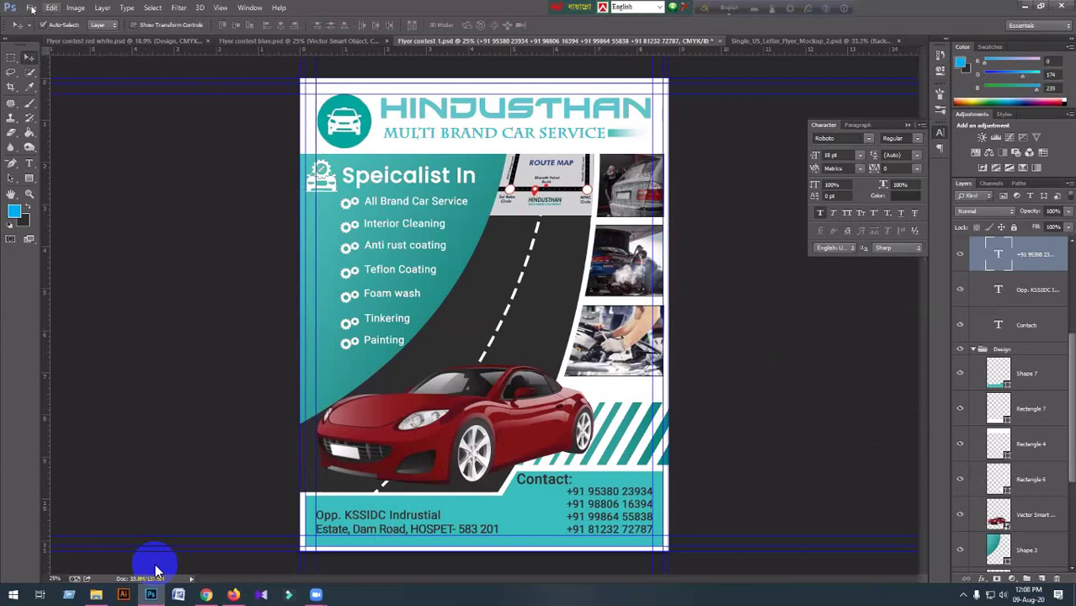
Save a copy as 'Flyer contest 1 color.psd' by appending ' color' to the name.
key(alt+f)
click(66, 147)
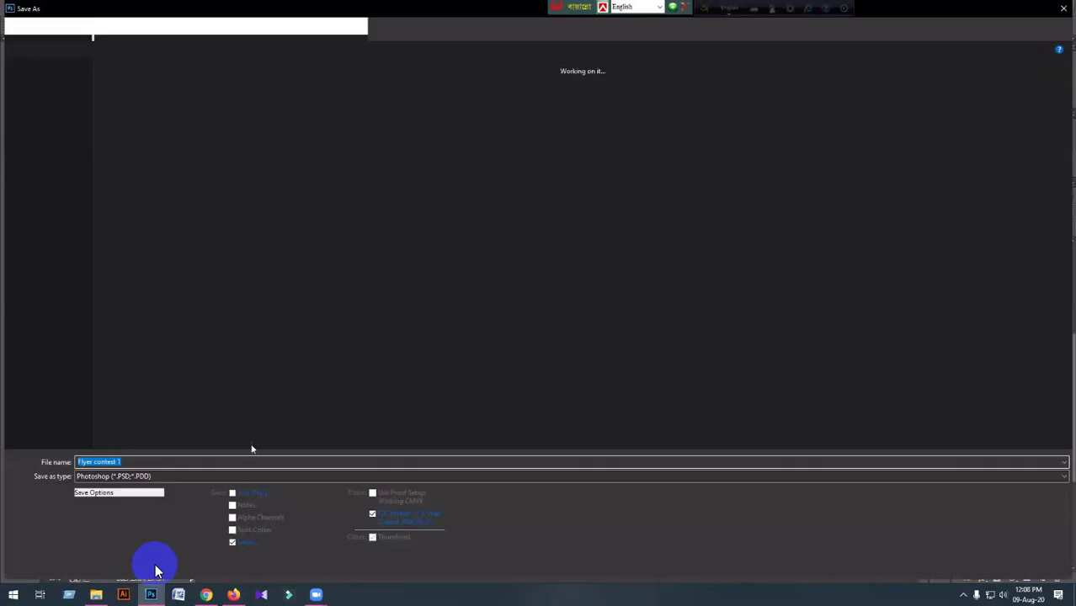
double_click(120, 462)
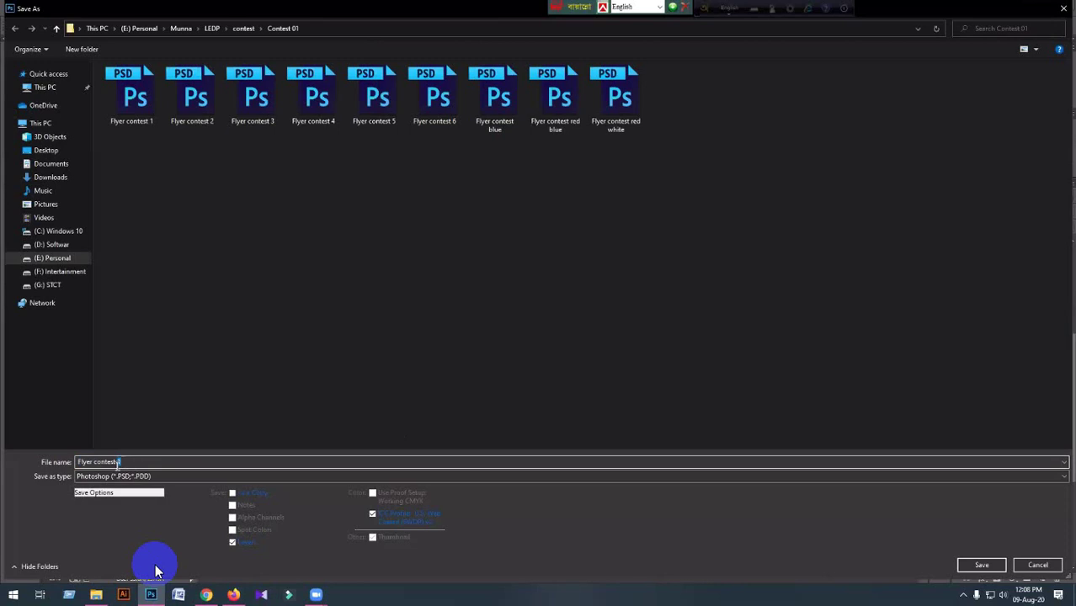
click(205, 465)
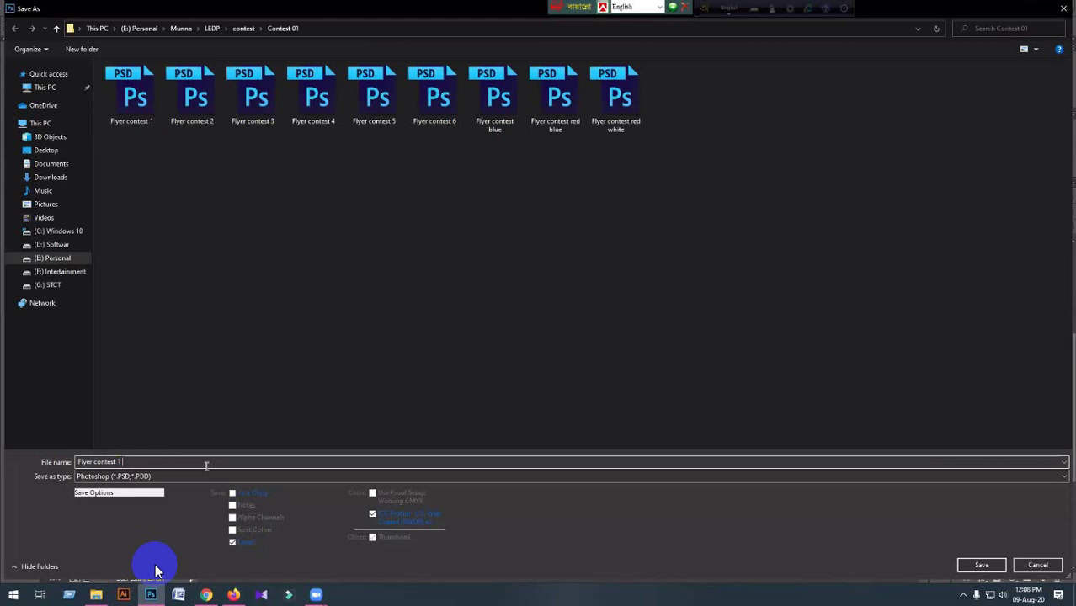
text(color)
key(Return)
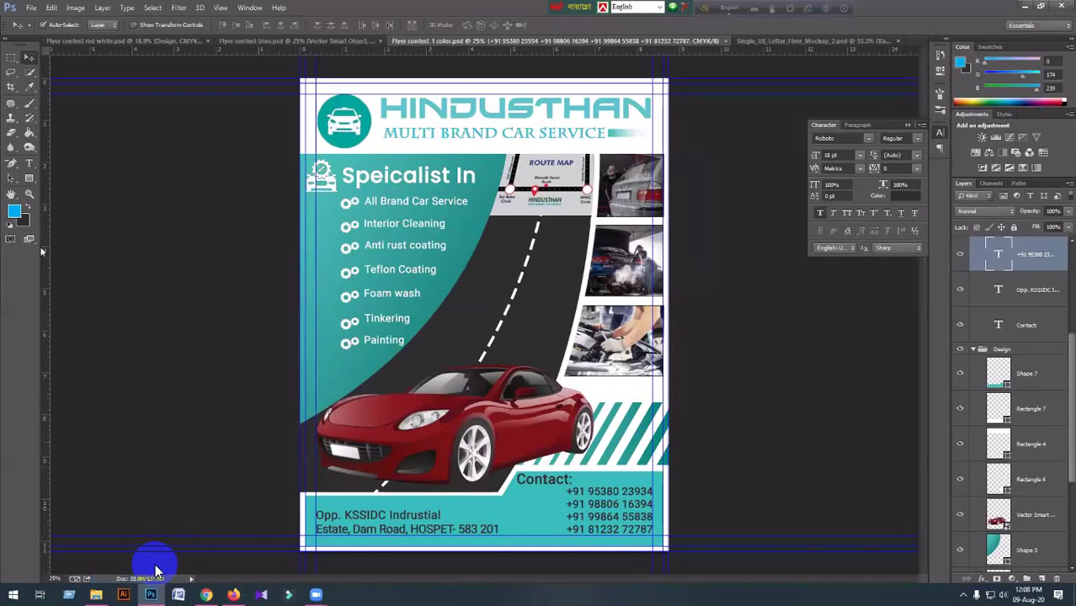
Check the foreground colour and select the teal curved panel shape.
click(15, 211)
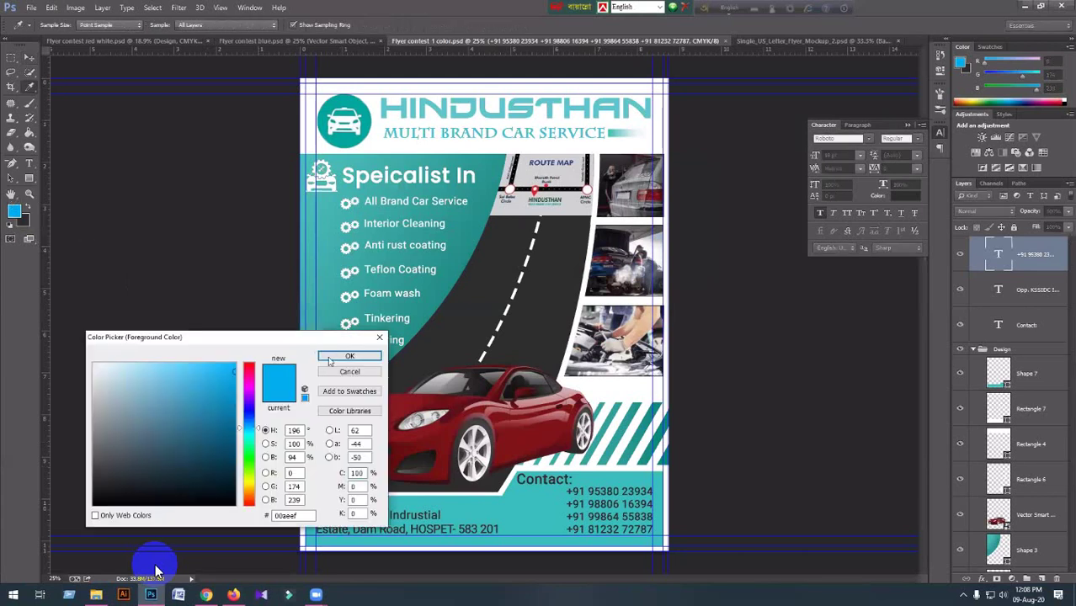
click(349, 357)
click(328, 328)
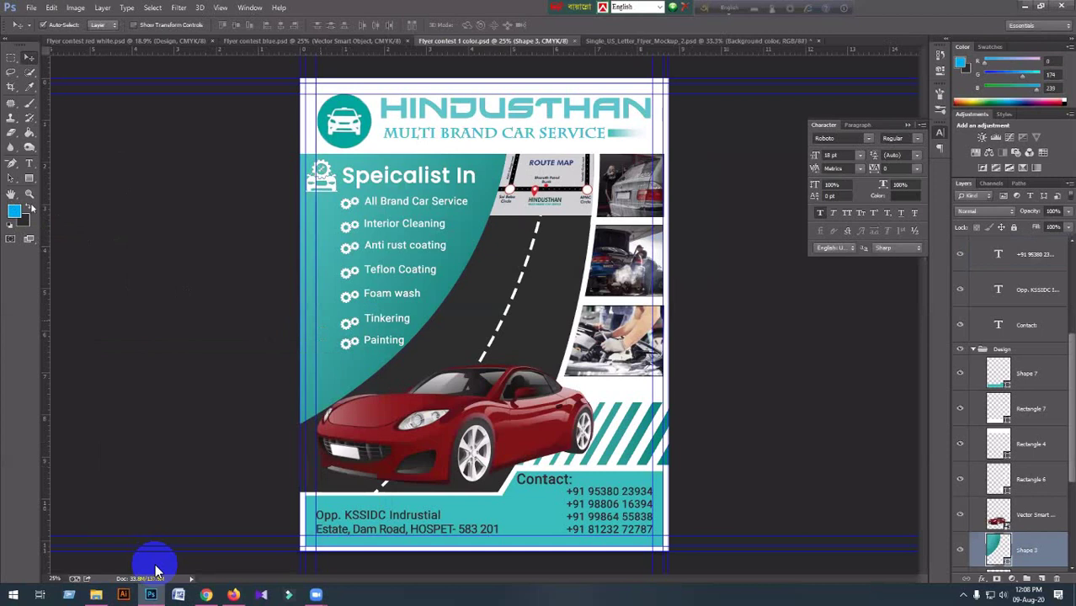
key(u)
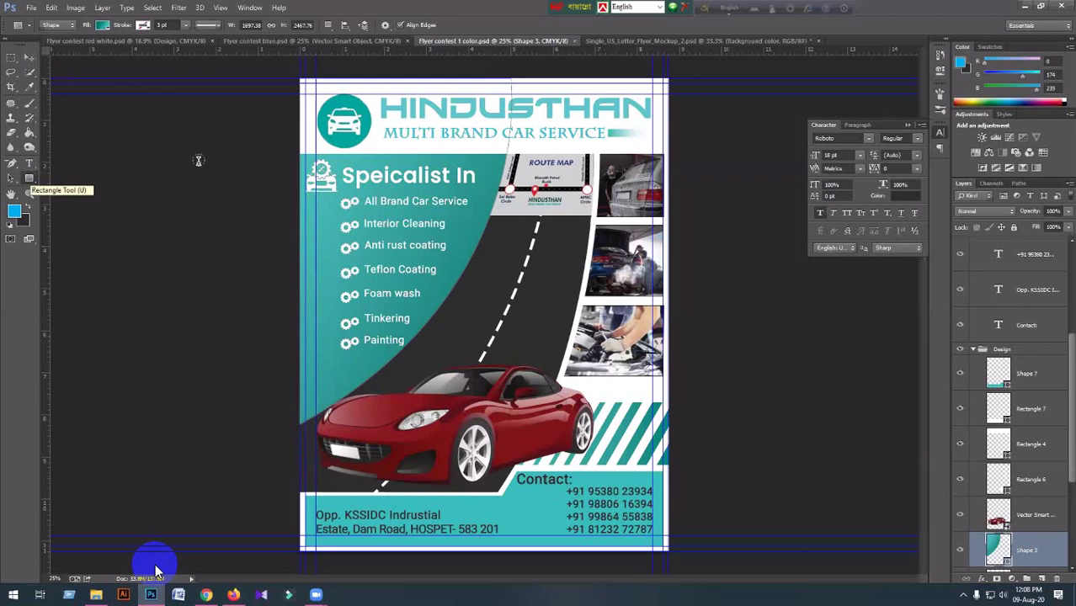
Recolour the HINDUSTHAN heading a darker teal sampled from the flyer.
click(383, 106)
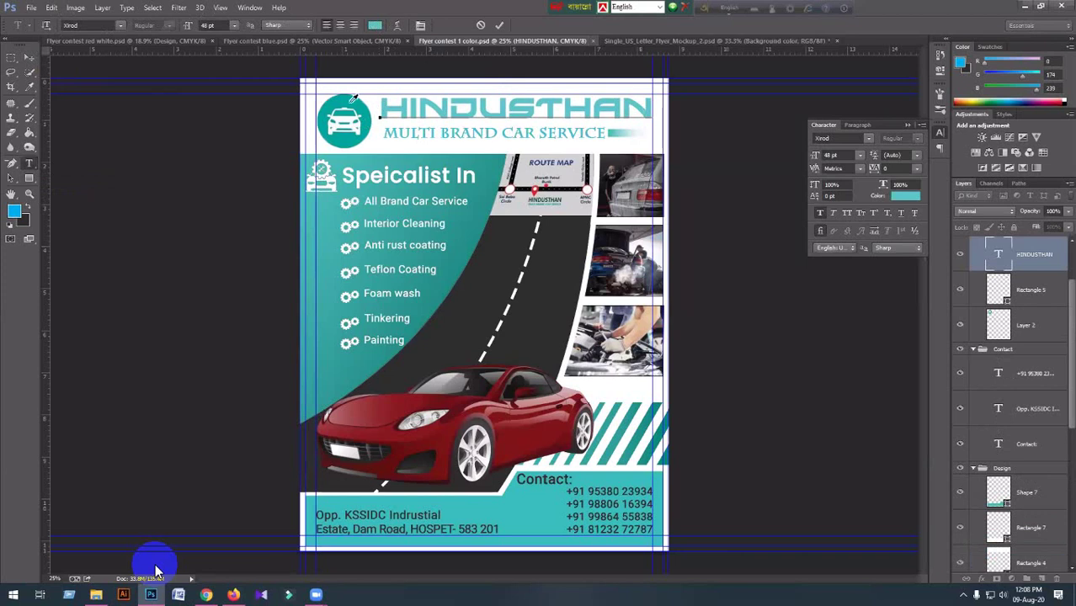
key(ctrl+a)
click(375, 25)
click(431, 272)
key(Return)
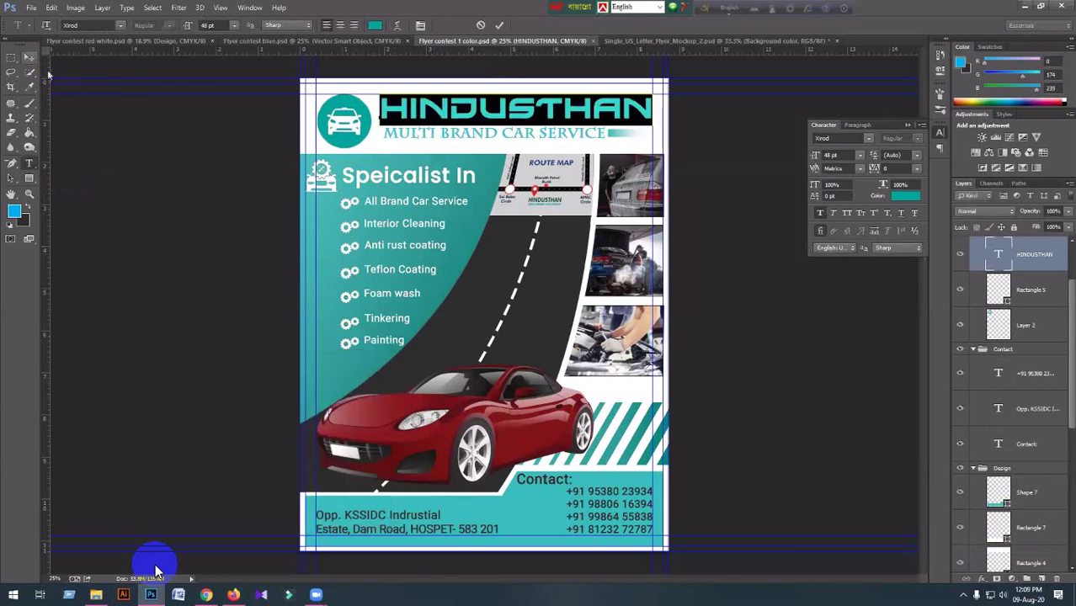
key(ctrl+Return)
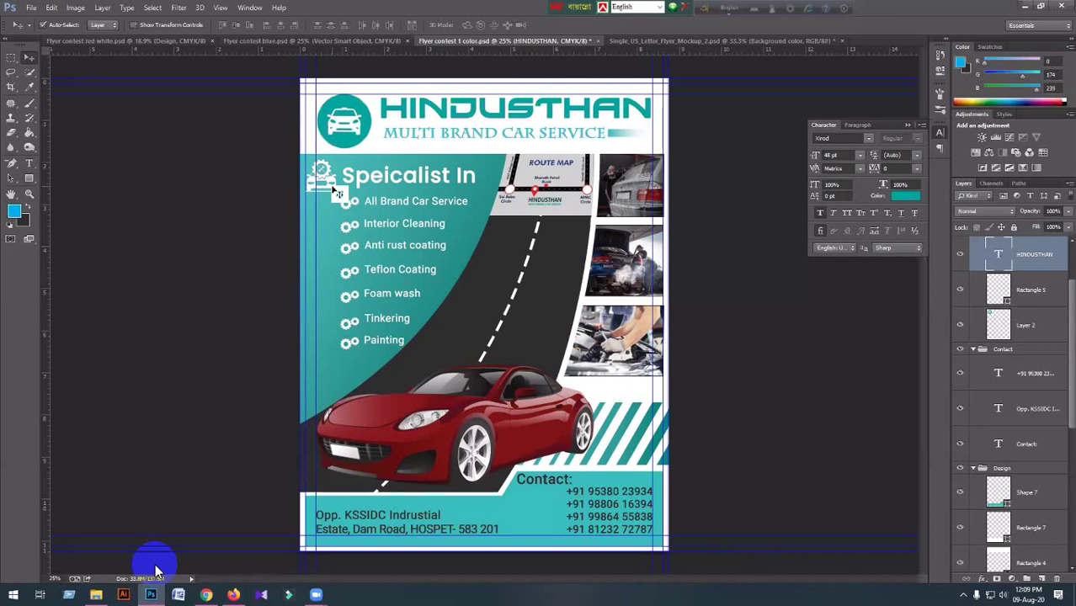
click(337, 192)
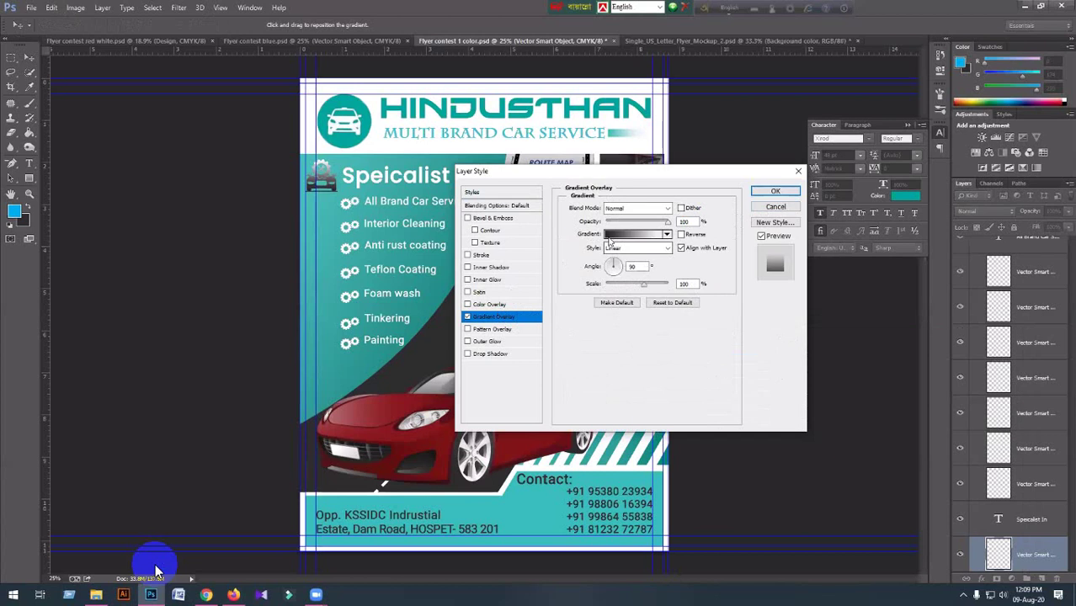
Set the gradient overlay's start colour to a dark teal sampled from the flyer.
click(612, 242)
double_click(433, 299)
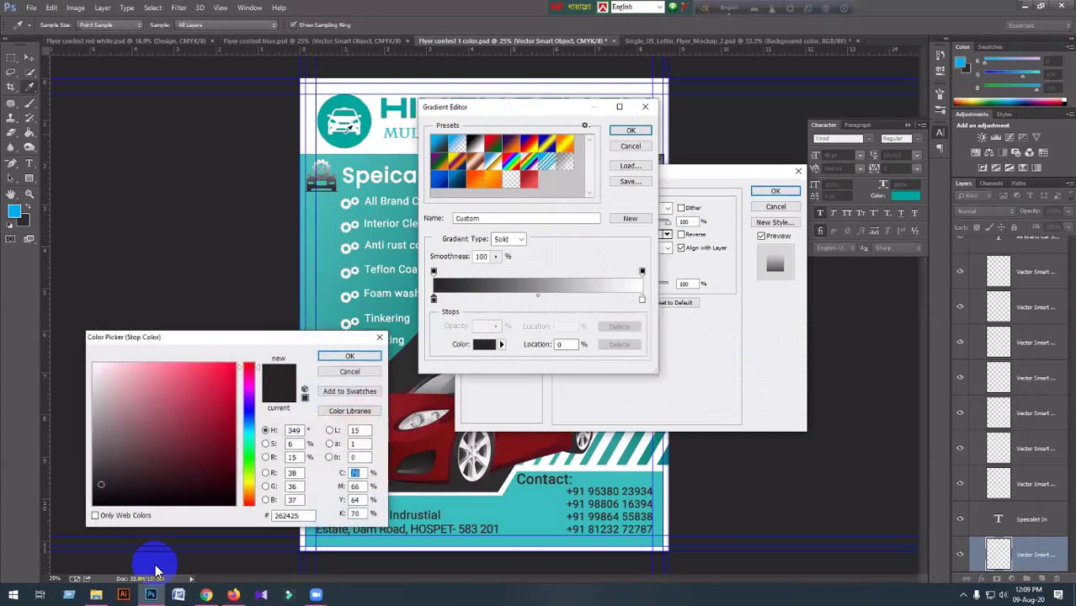
click(347, 128)
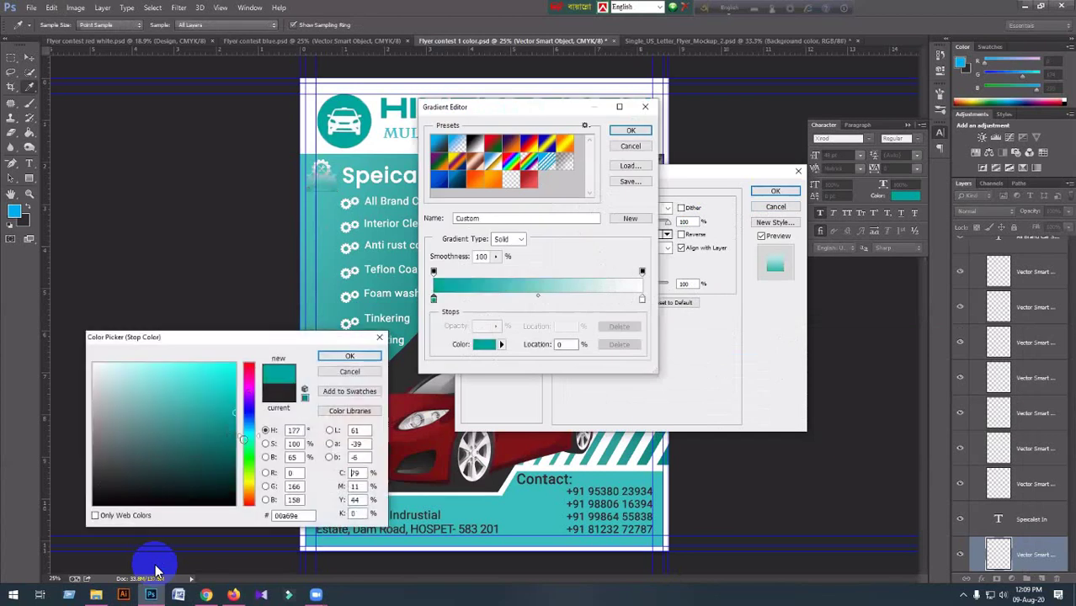
drag(236, 439, 252, 447)
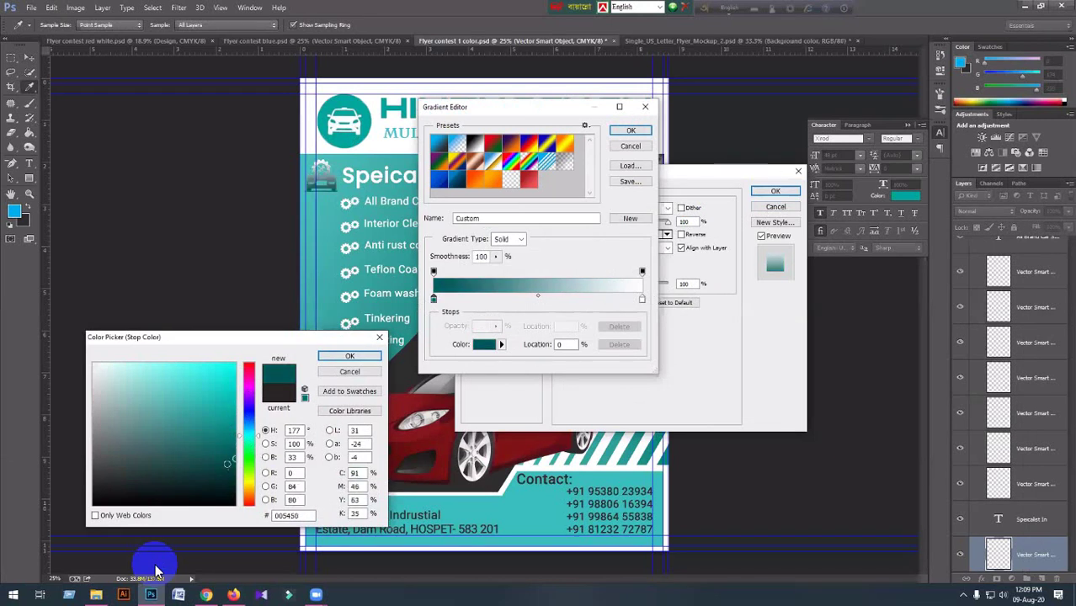
click(235, 459)
Set the gradient's end colour to a bright teal based on the logo circle.
double_click(641, 302)
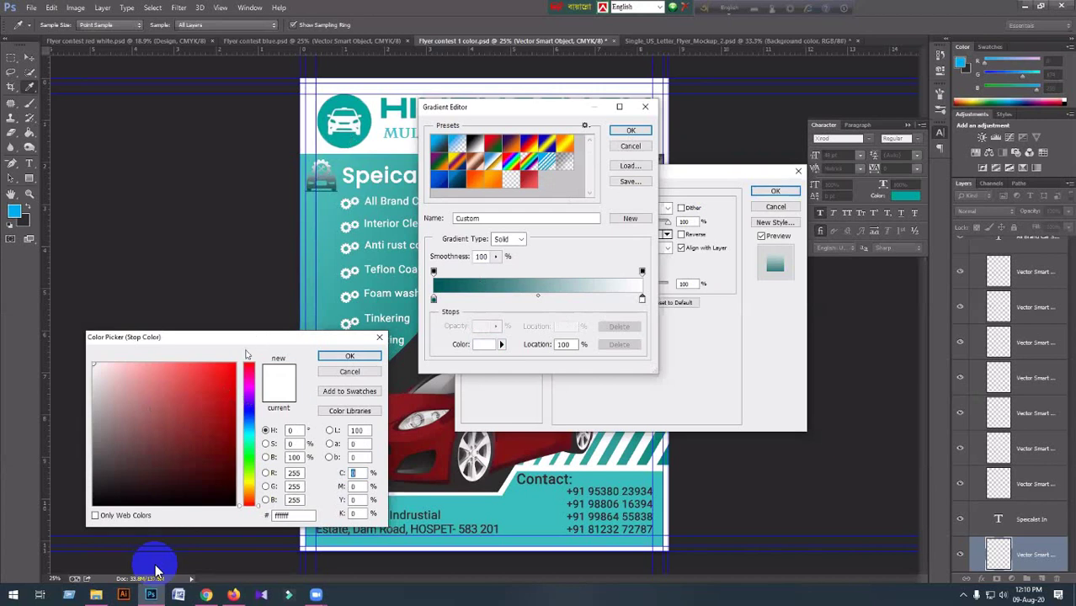
click(230, 372)
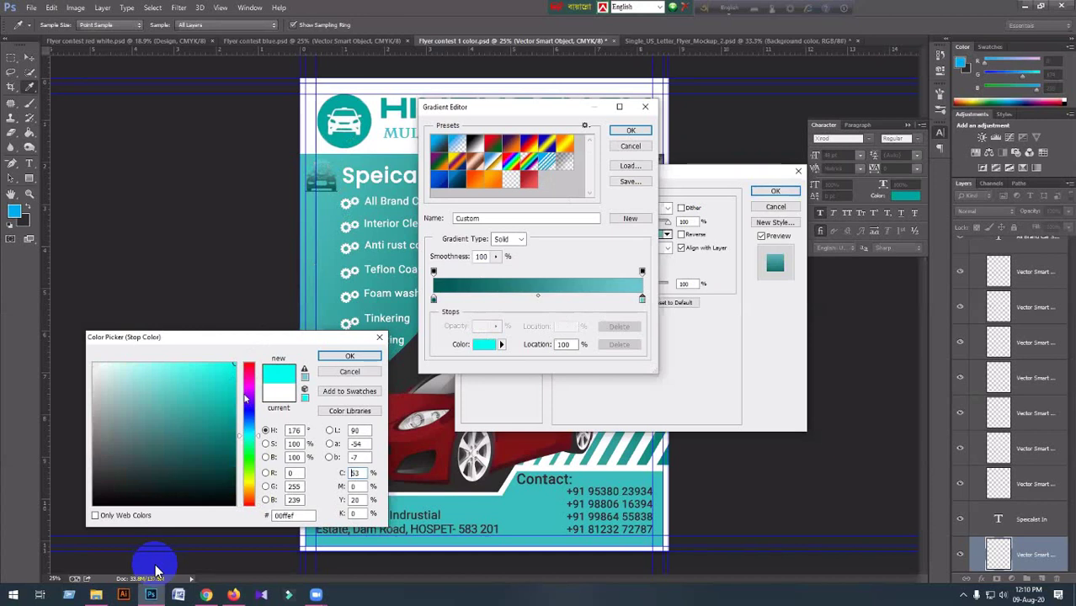
click(249, 443)
click(249, 432)
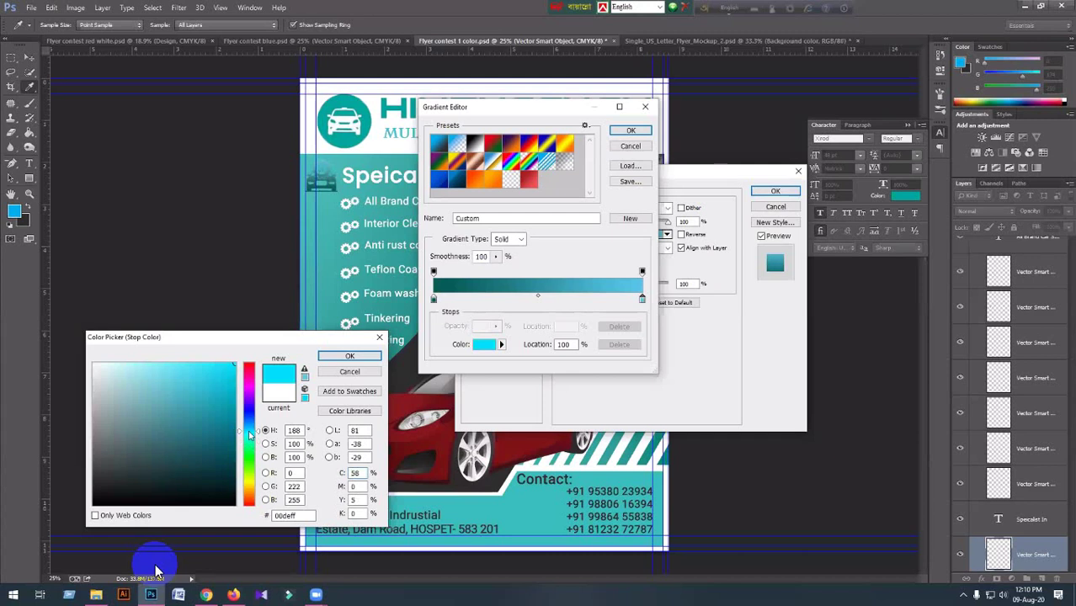
click(250, 438)
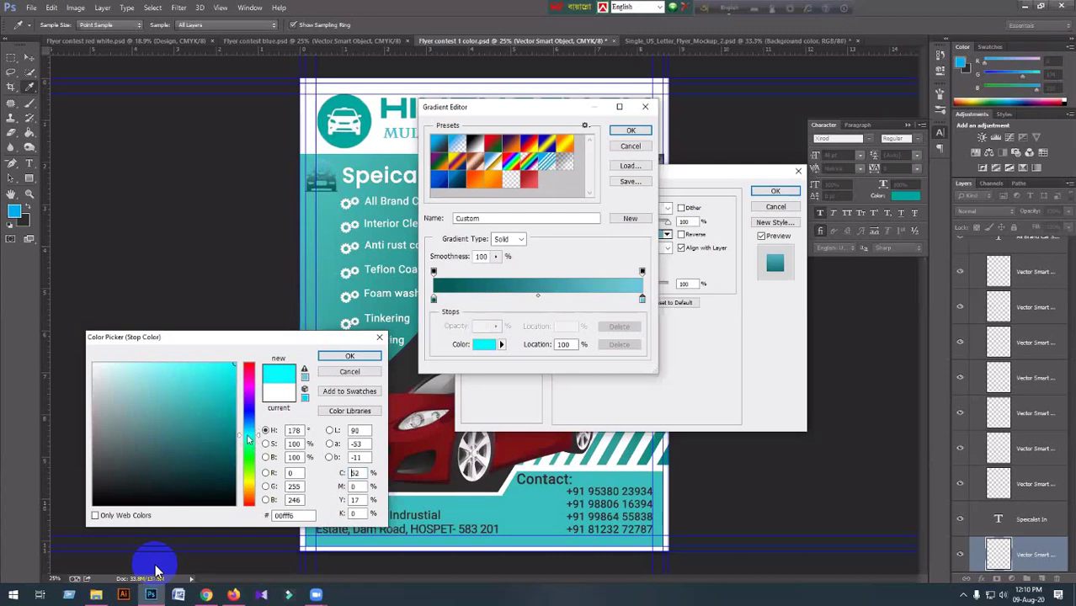
drag(247, 439, 250, 434)
click(341, 142)
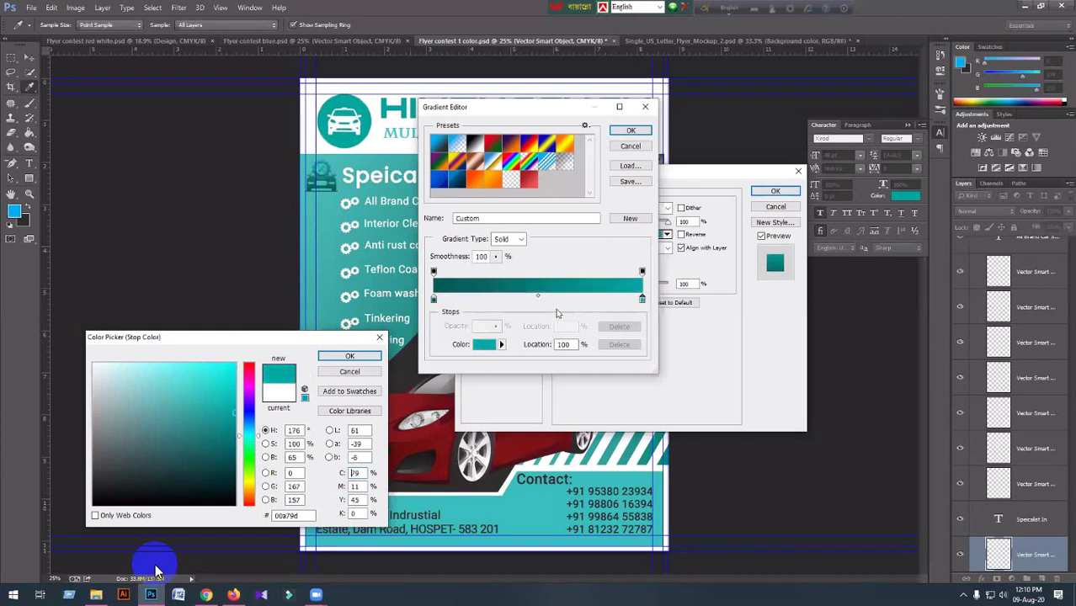
click(235, 375)
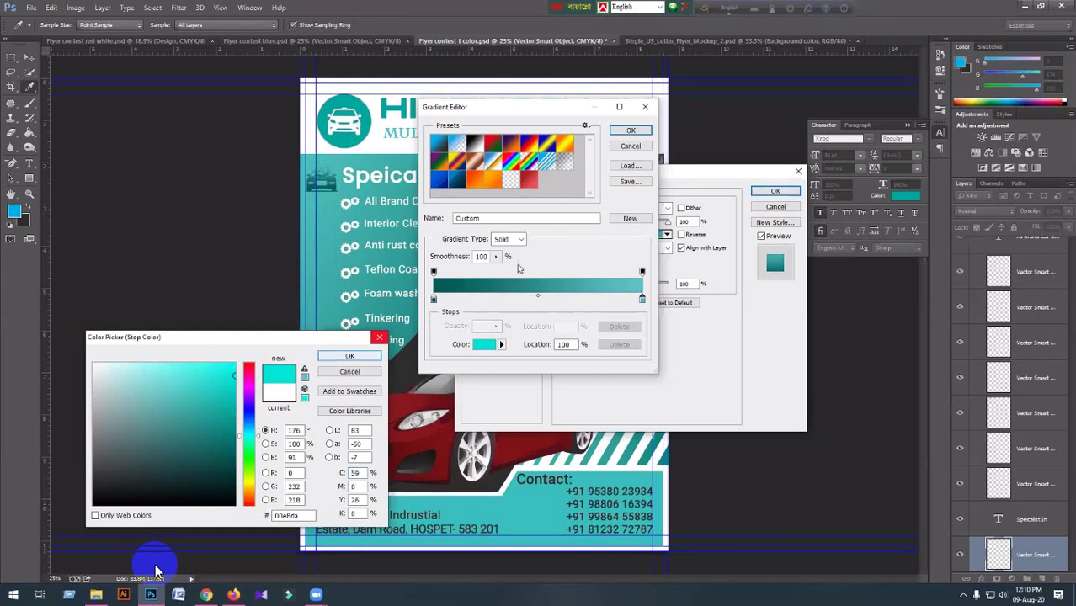
click(362, 356)
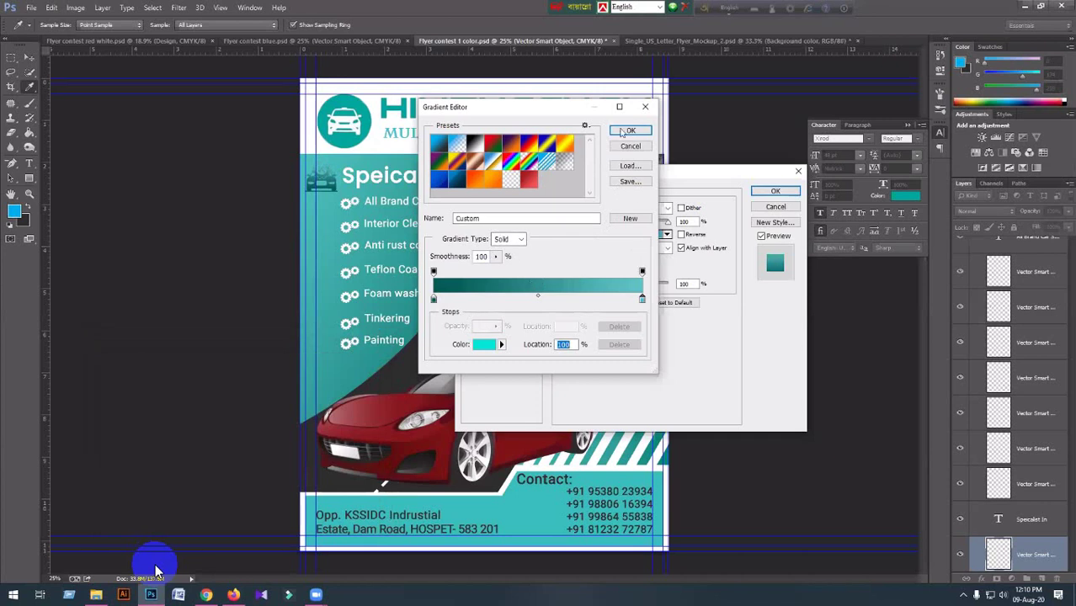
Reverse the gradient and try Radial, Angle, Reflected and Diamond styles.
key(Return)
click(661, 248)
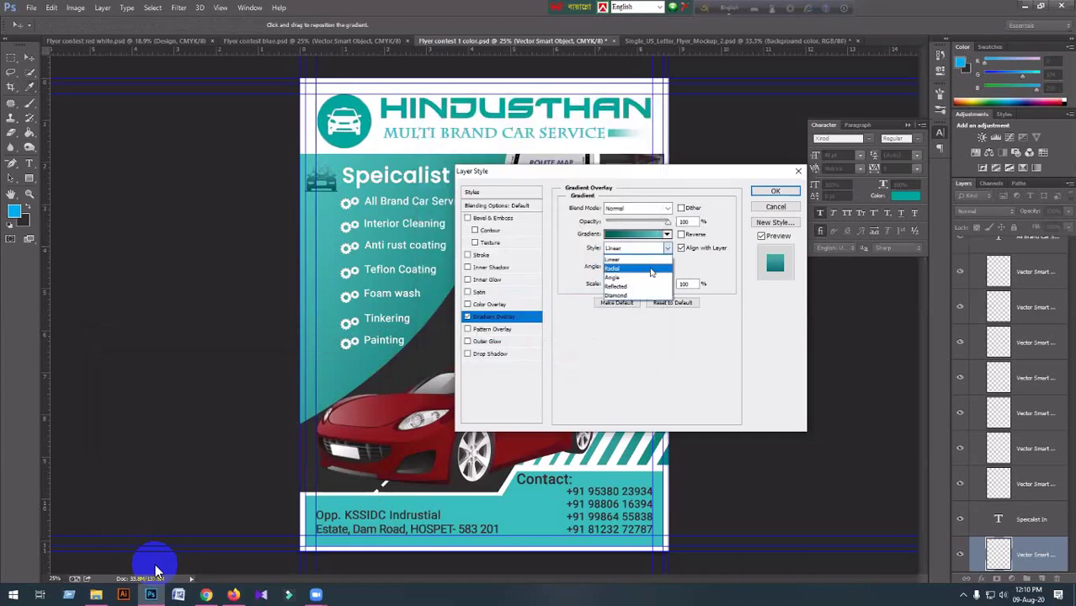
click(651, 269)
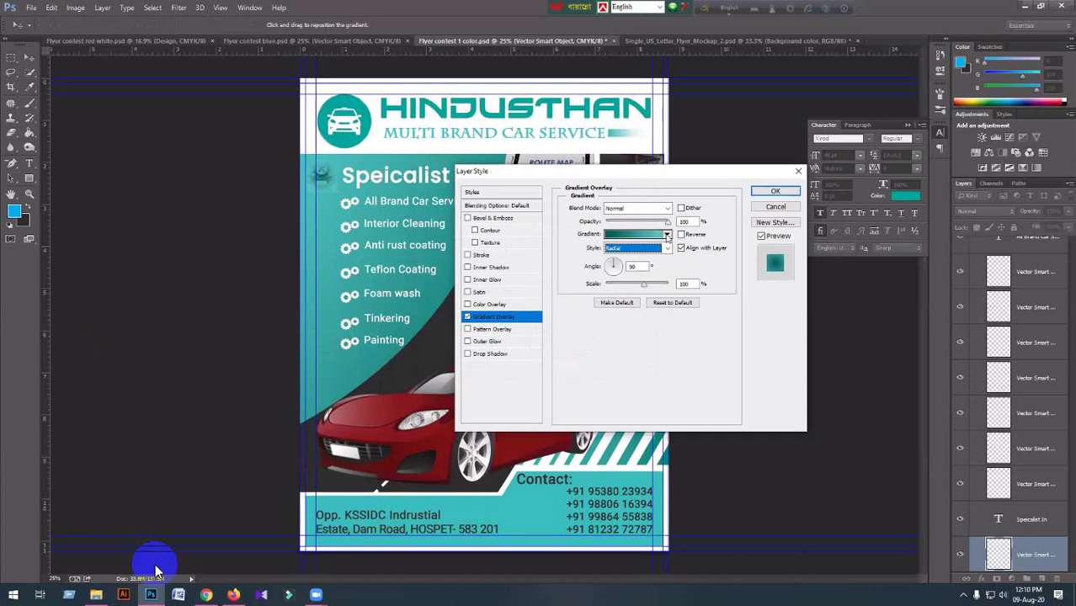
click(682, 235)
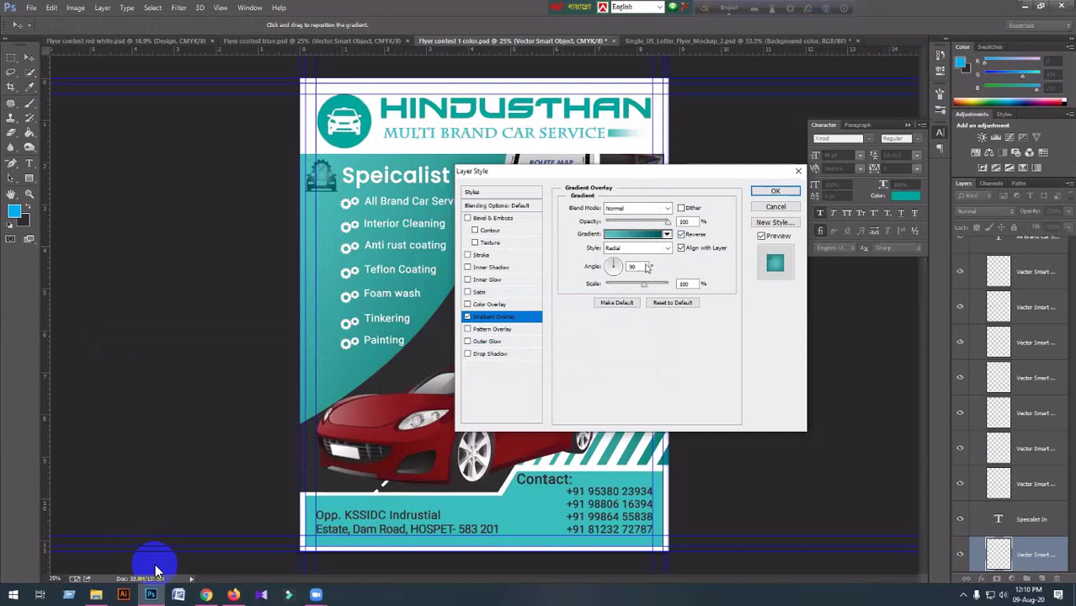
key(Down)
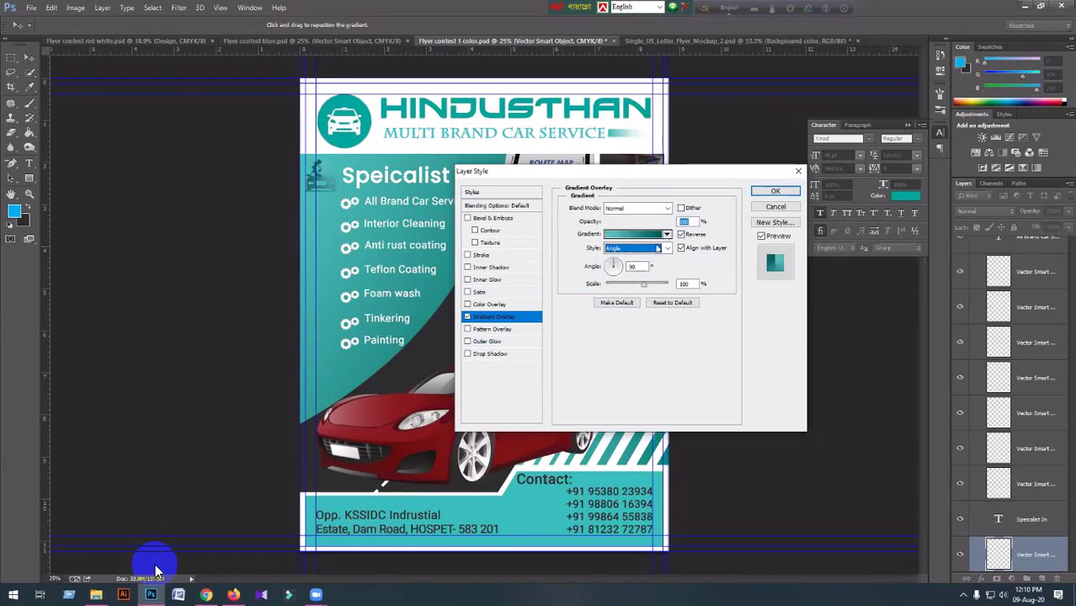
click(667, 234)
click(667, 249)
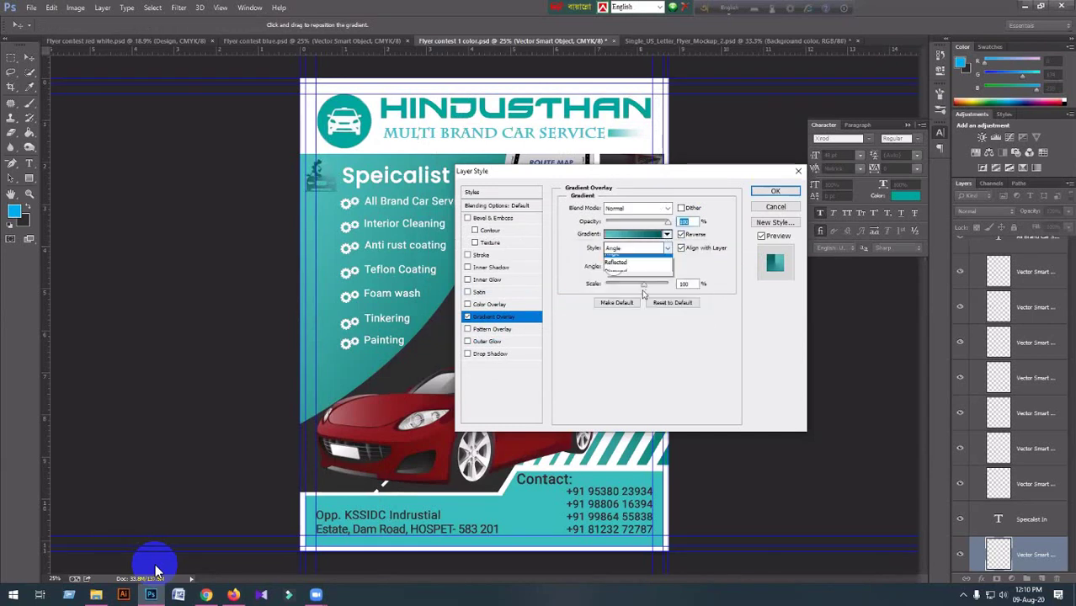
click(642, 287)
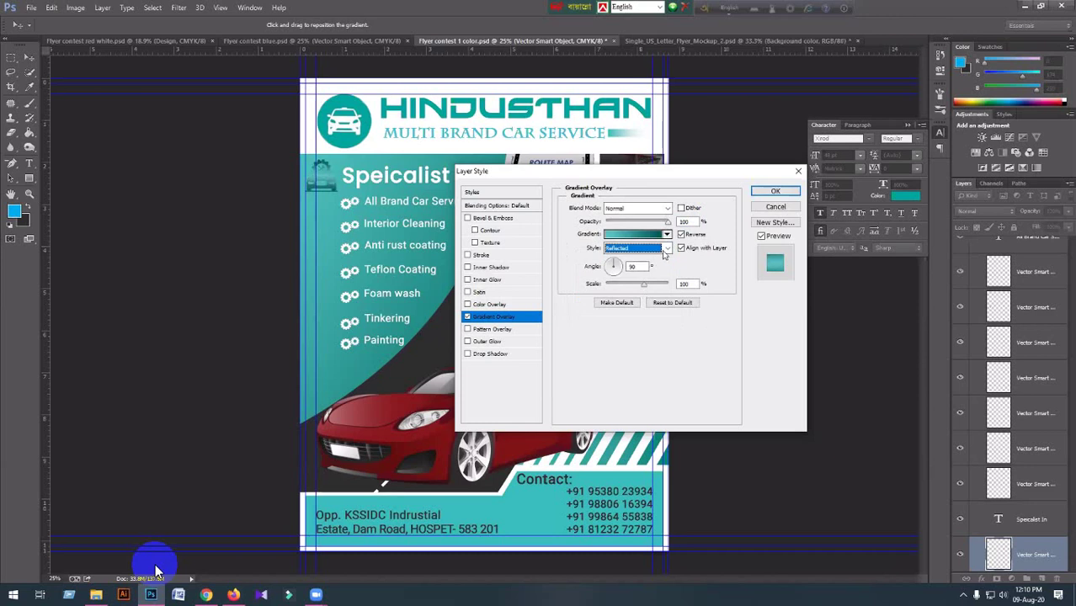
key(Down)
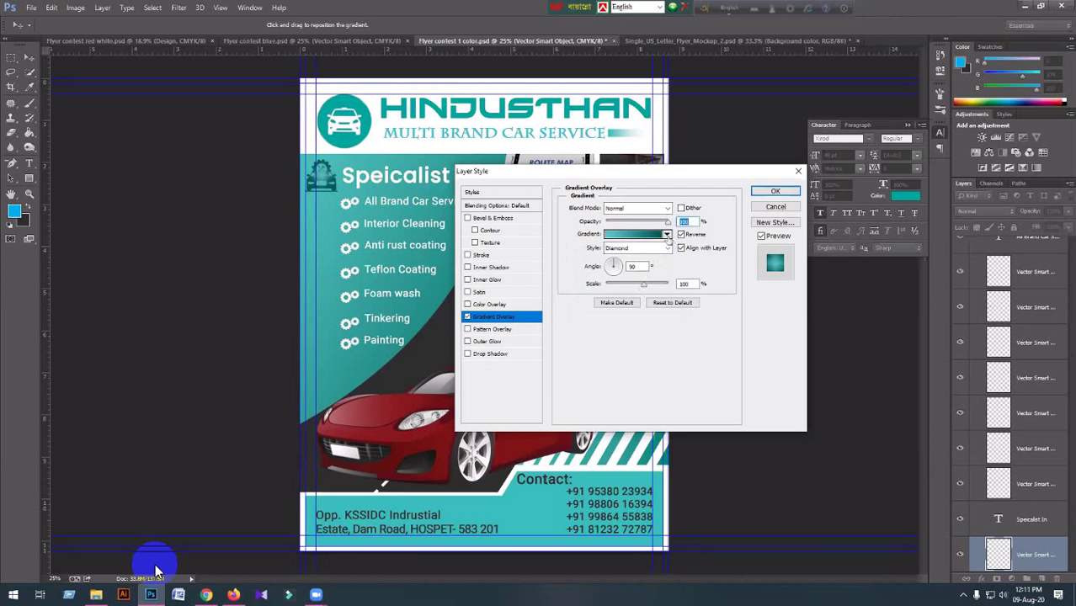
Apply the black-to-white preset gradient and set the style back to Linear.
click(667, 235)
click(614, 258)
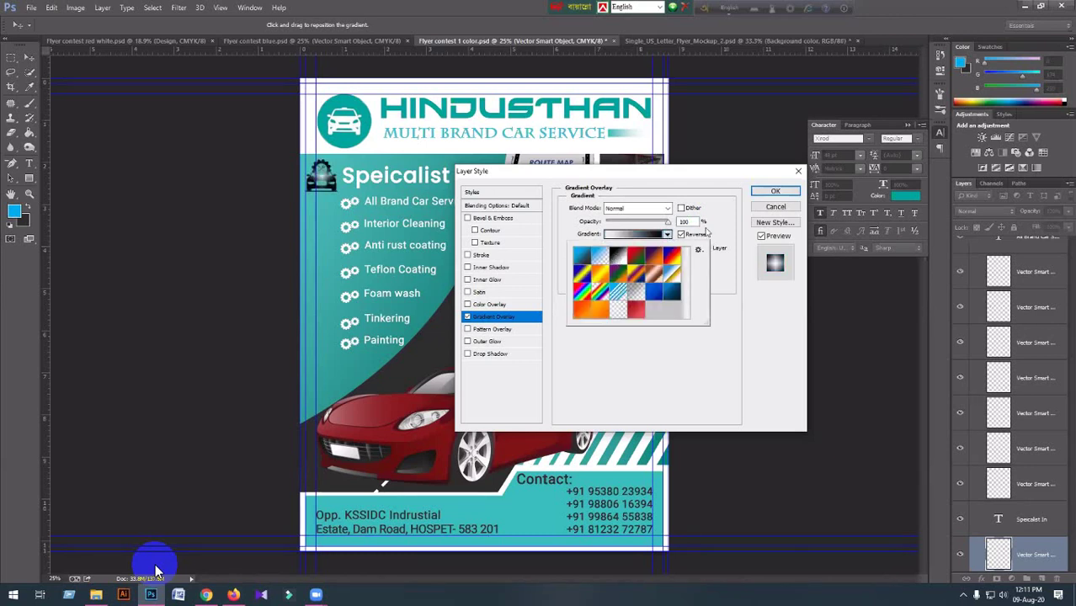
click(667, 236)
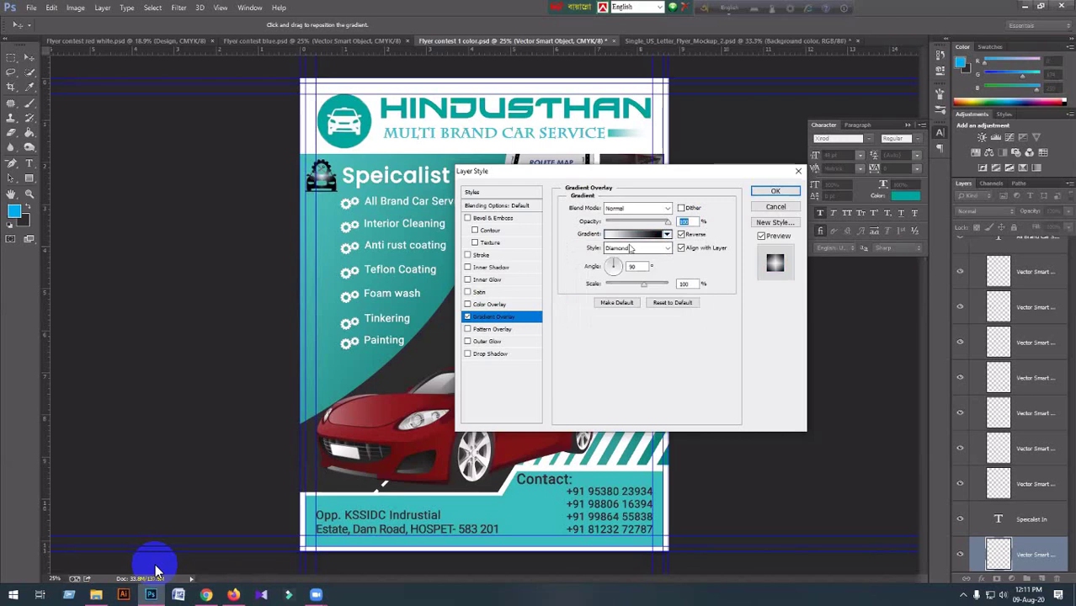
click(630, 249)
click(622, 261)
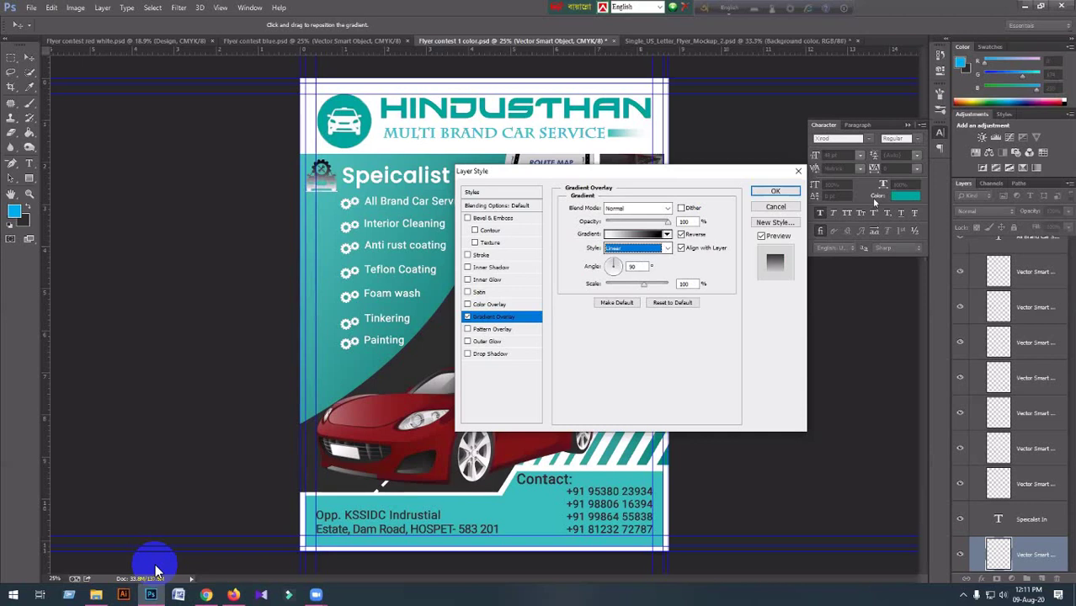
Apply the icon's gradient overlay, then change a panel gradient stop to bright cyan.
click(774, 194)
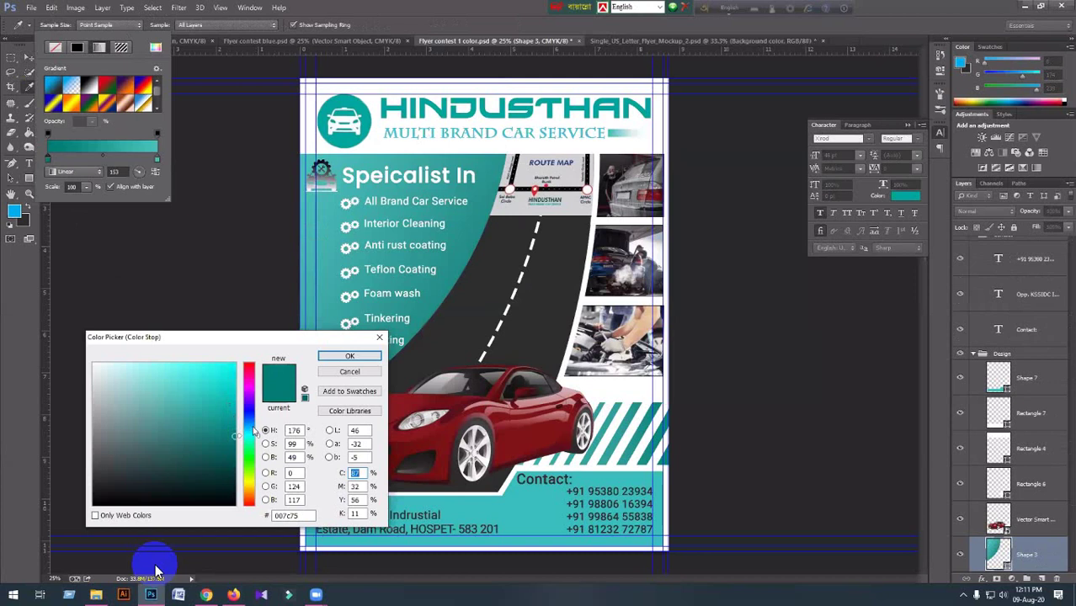
mouse_move(254, 430)
mouse_down()
mouse_move(235, 418)
mouse_move(272, 410)
mouse_up()
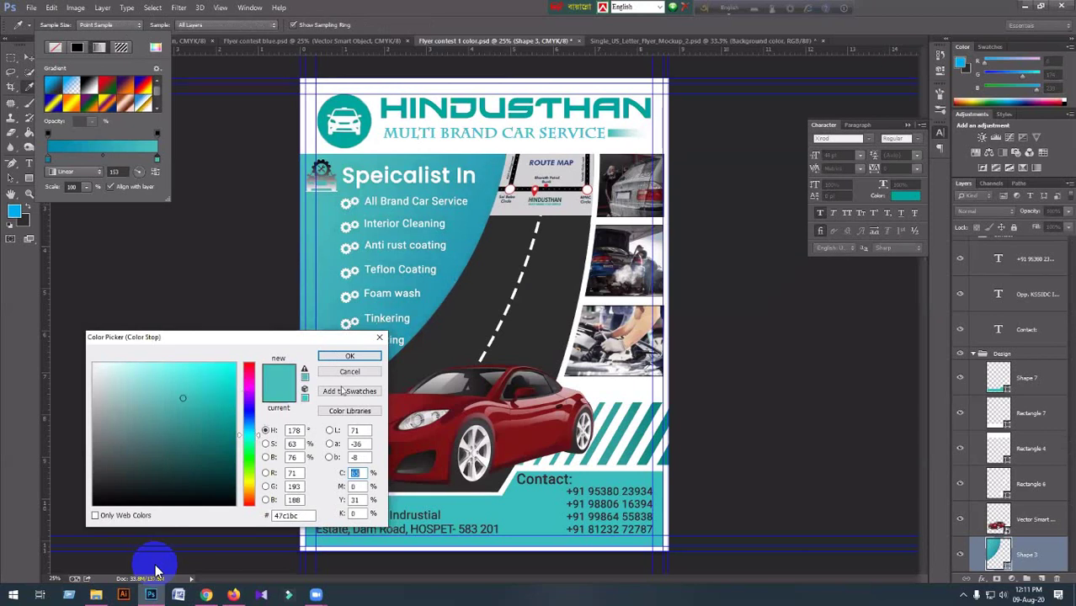
click(305, 376)
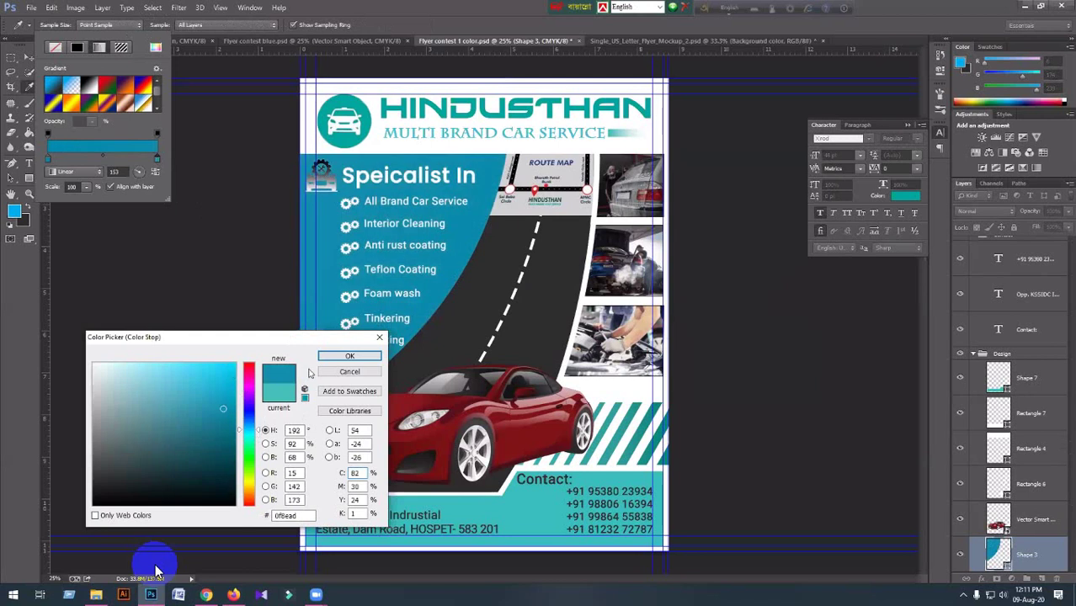
click(340, 358)
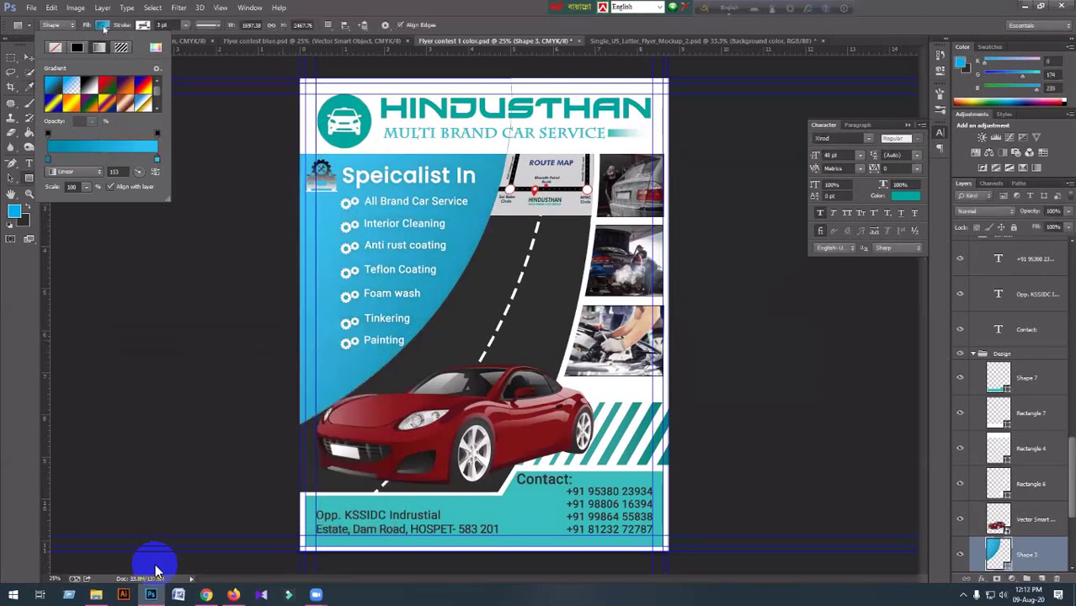
Shift the panel gradient's left stop toward a deeper blue.
click(49, 161)
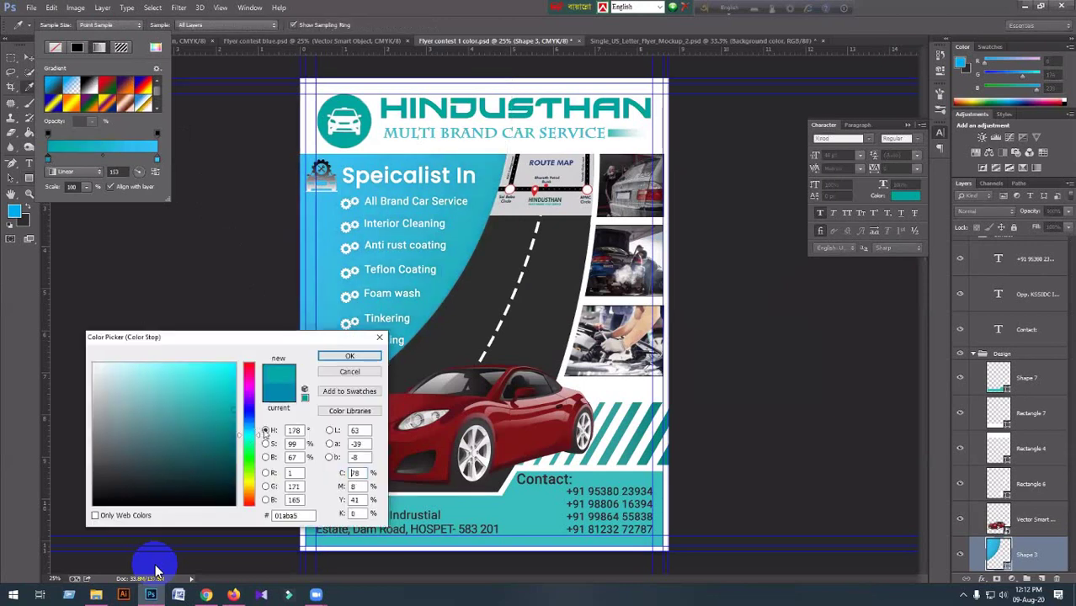
drag(265, 430, 263, 433)
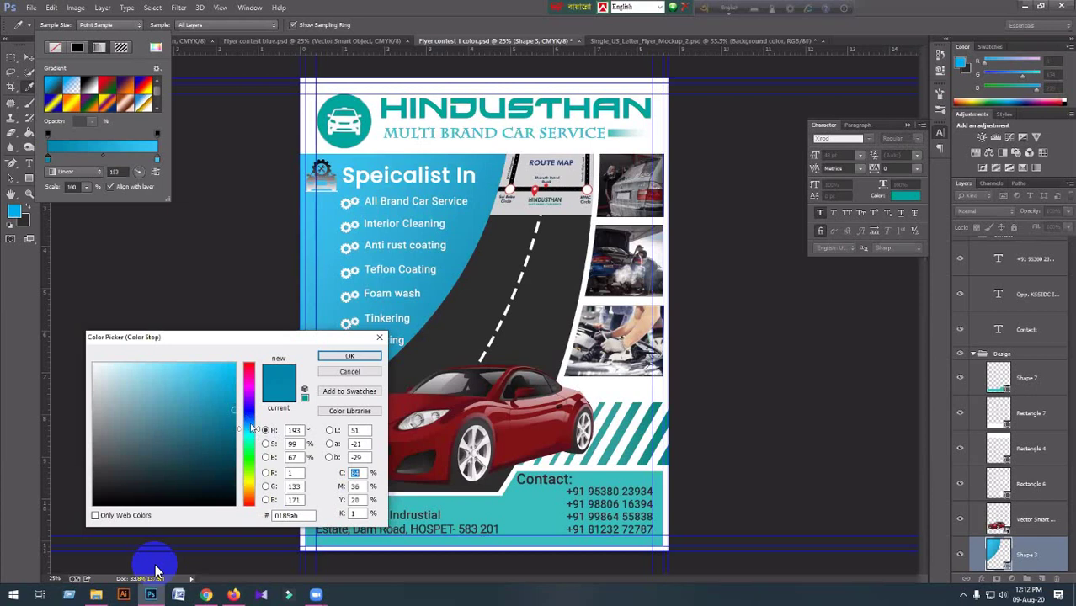
click(251, 425)
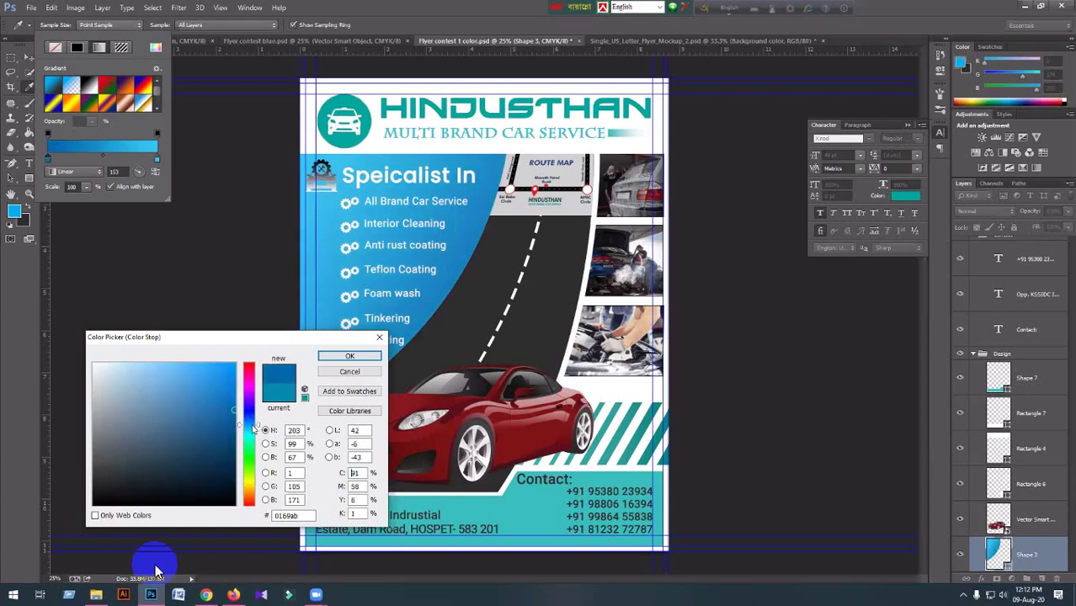
click(348, 358)
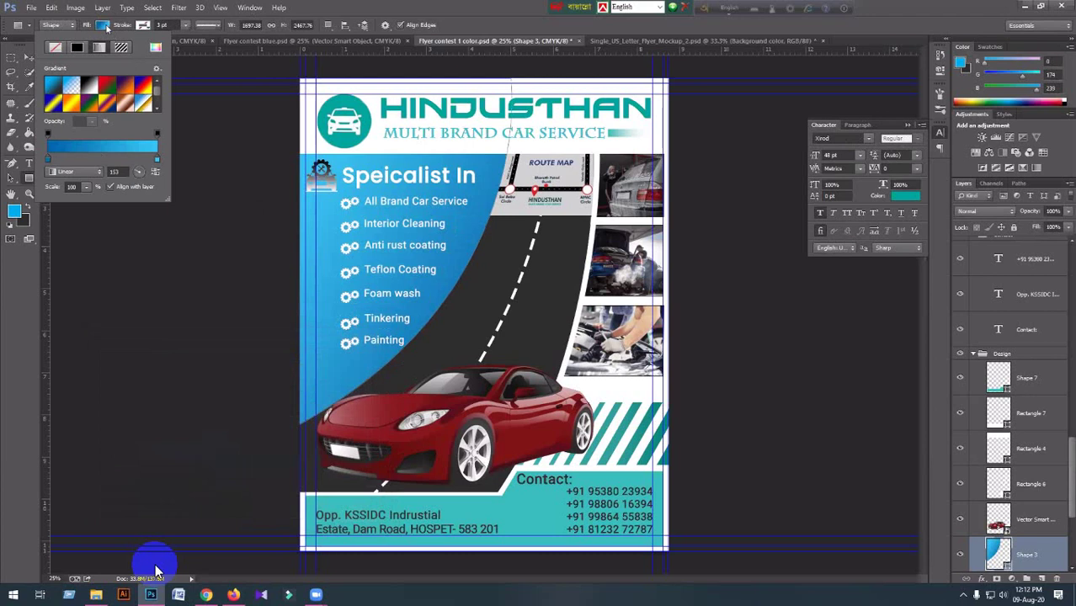
click(353, 175)
Recolour the MULTI BRAND CAR SERVICE tagline dark grey 2d2d2d sampled from the flyer.
key(v)
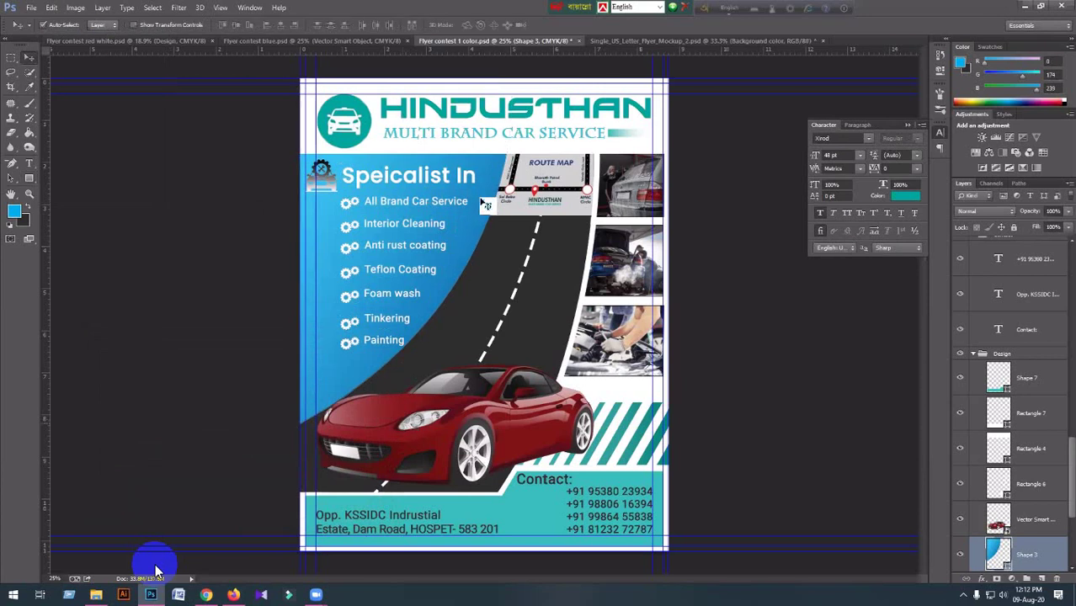
click(485, 205)
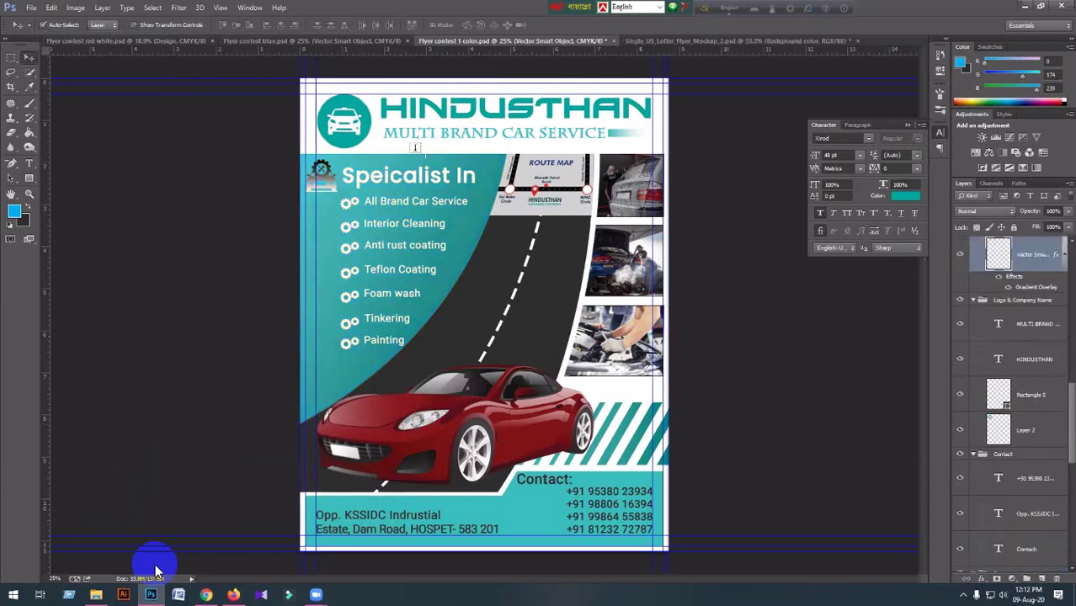
click(29, 162)
click(386, 133)
drag(384, 133, 615, 132)
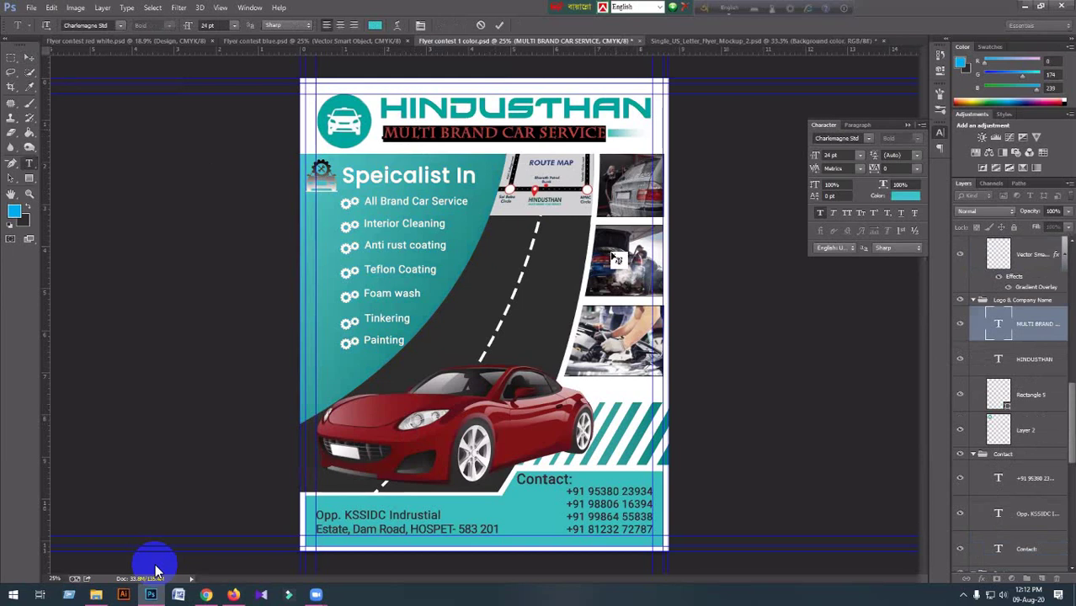
click(375, 25)
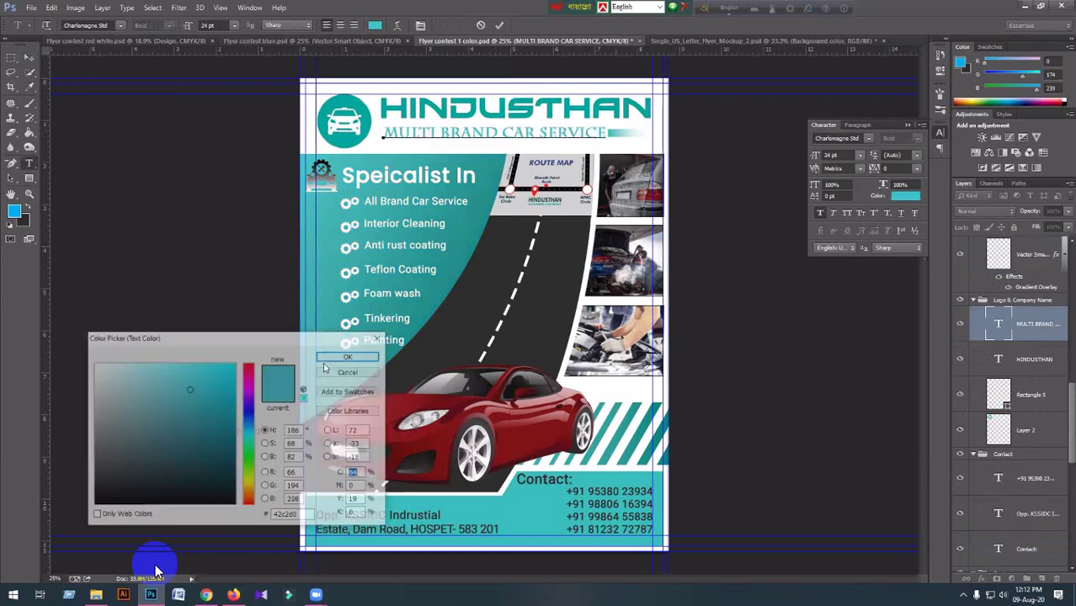
click(156, 570)
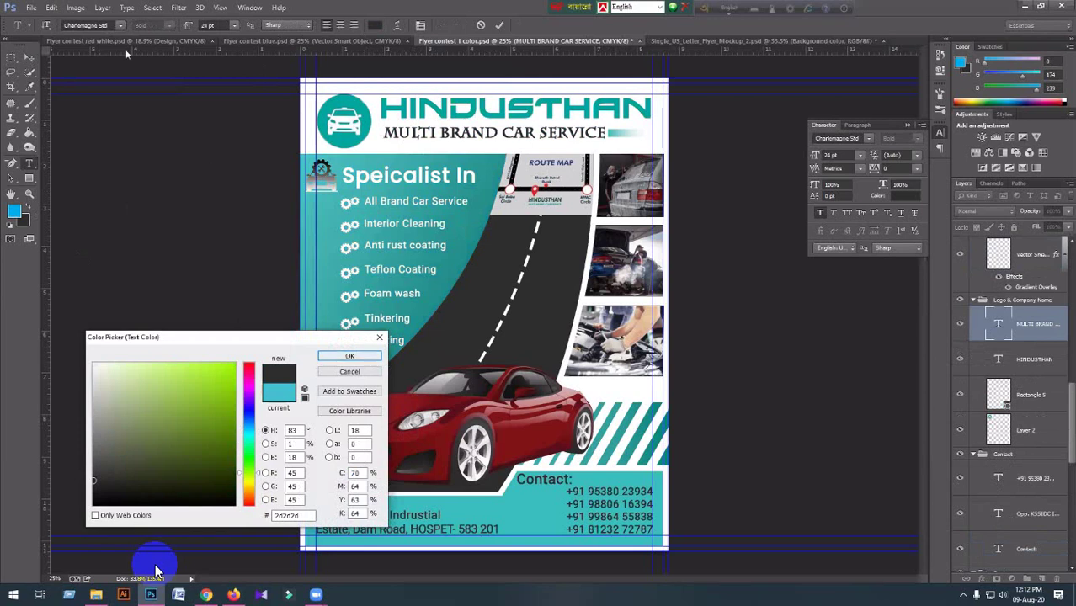
key(Return)
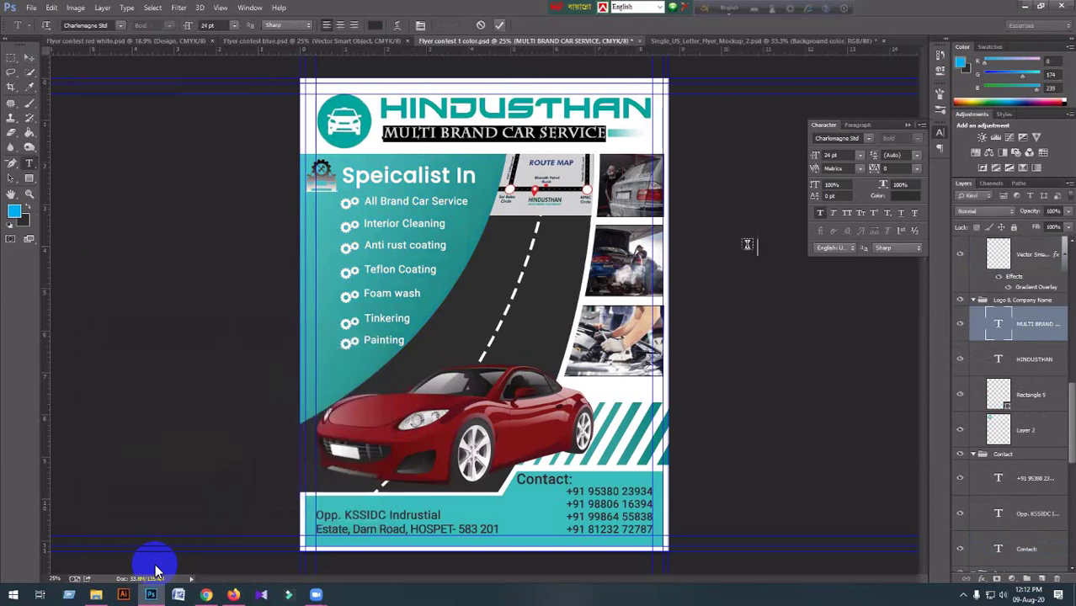
key(ctrl+h)
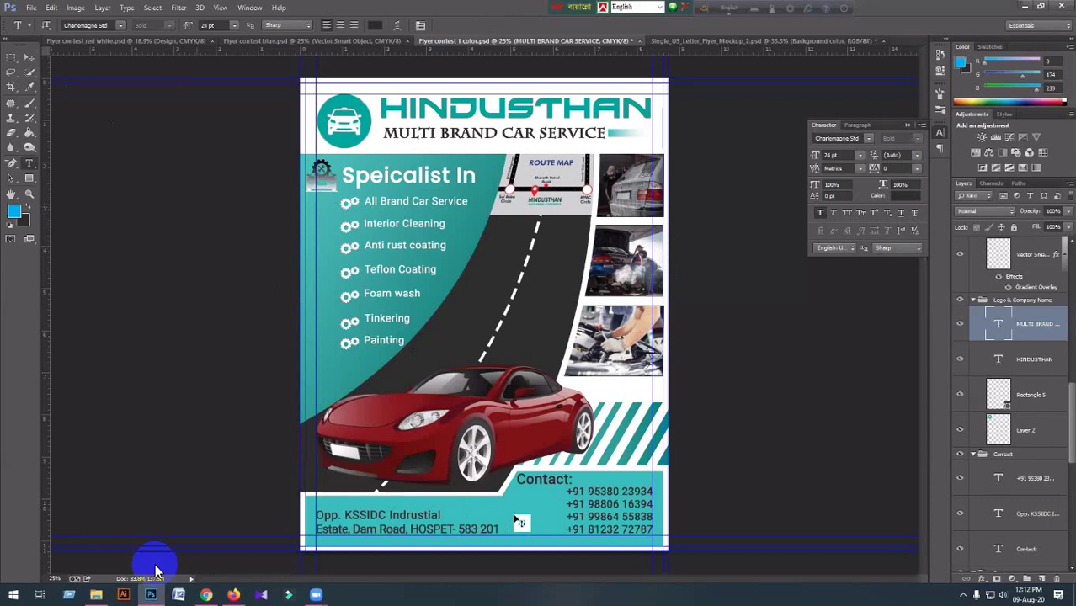
Pick Shape 7 and Shape 3 on canvas, then step to the Vector Smart Object icon layer and delete it.
ctrl+click(521, 522)
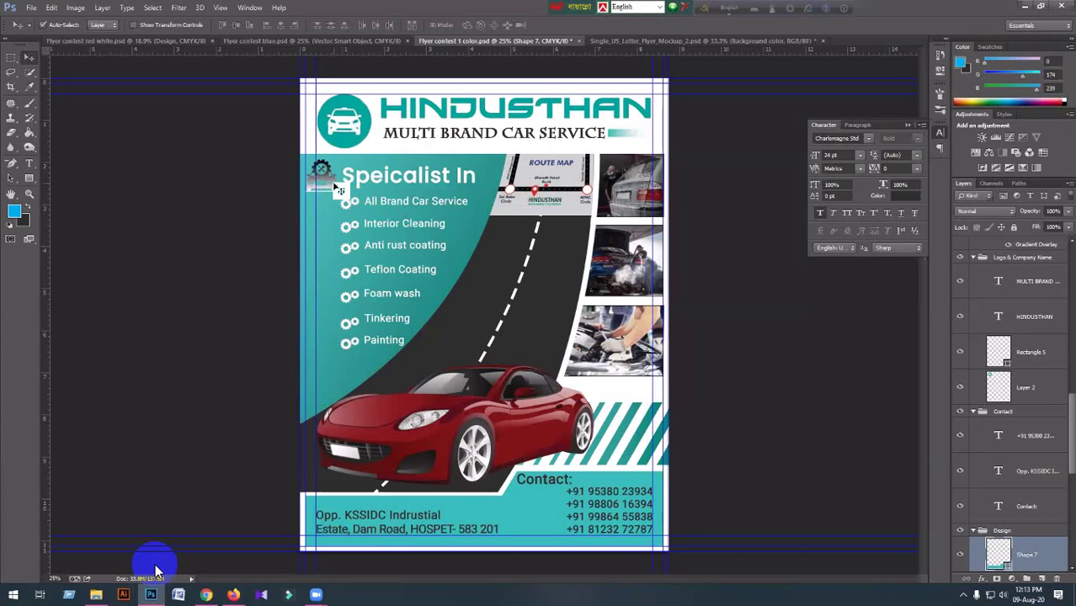
click(339, 189)
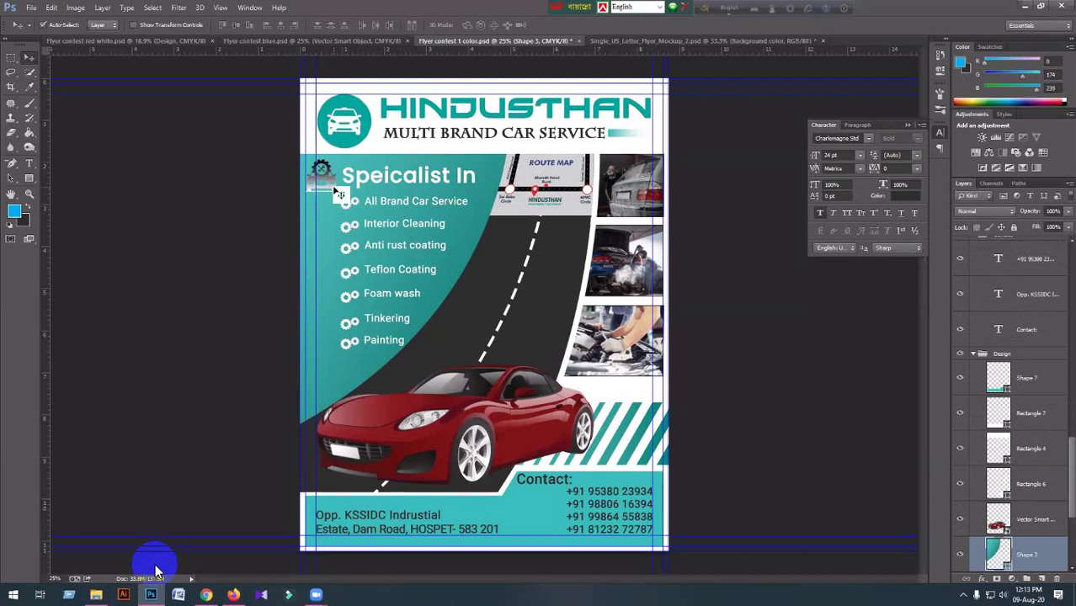
key(alt+period)
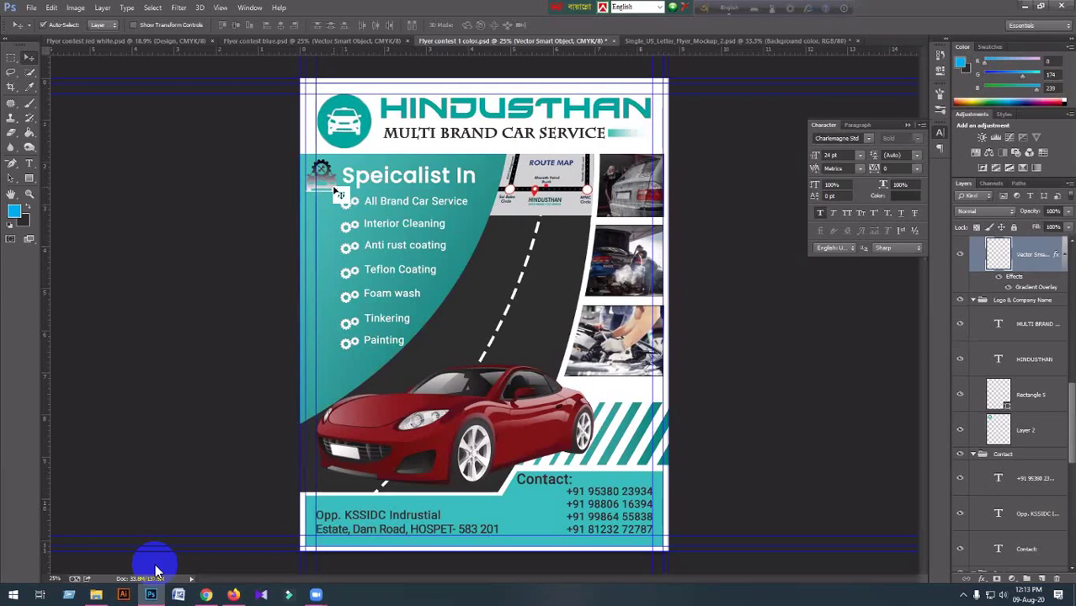
key(Delete)
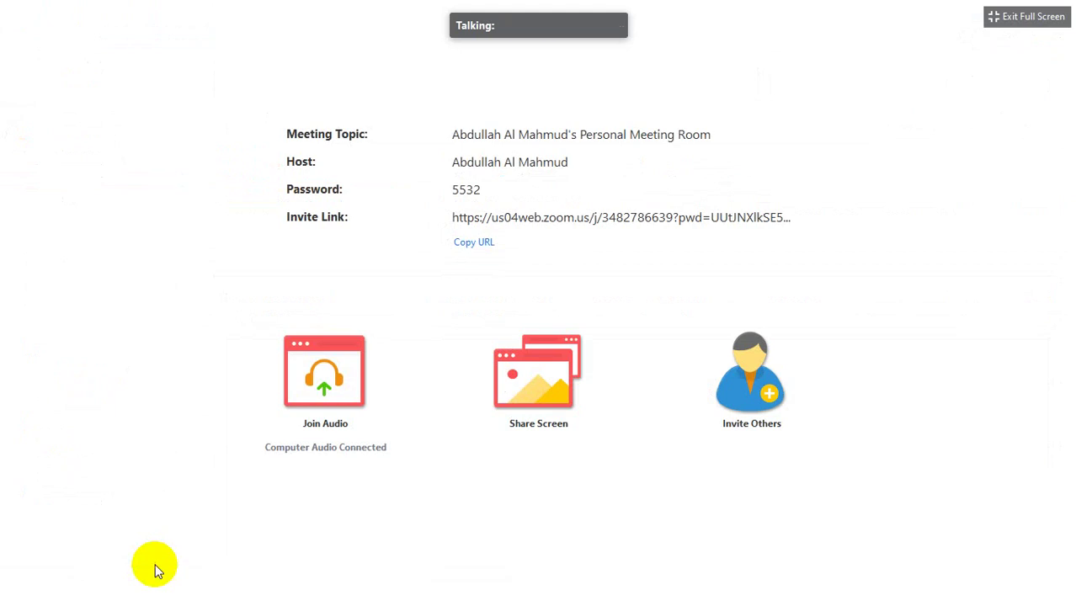
Open Zoom's Participants panel, stretch it to list all nine attendees, and move it to the right.
mouse_move(173, 577)
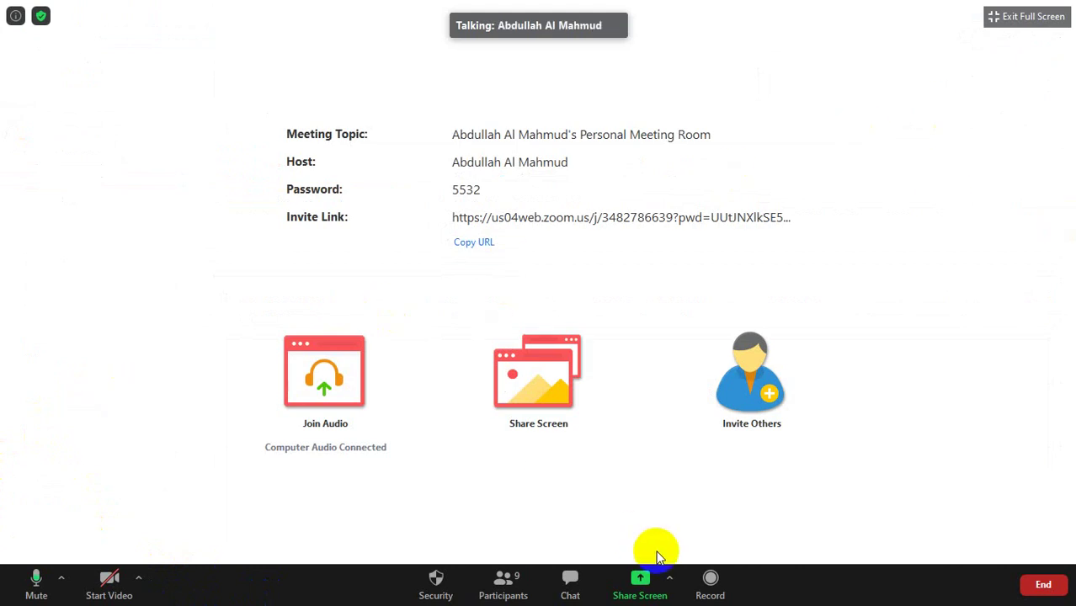
click(502, 581)
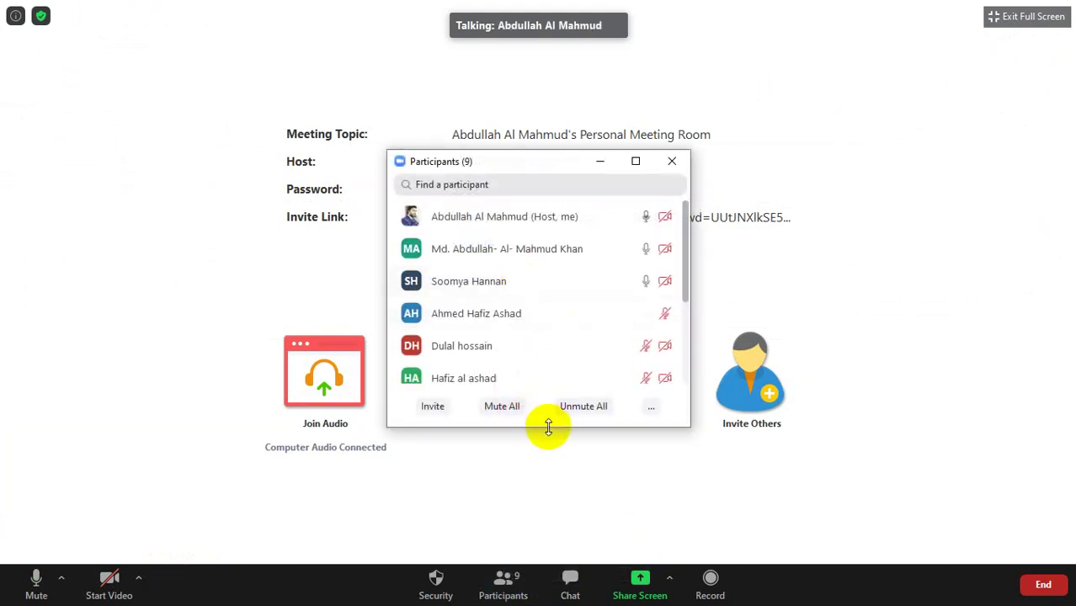
drag(544, 428, 550, 564)
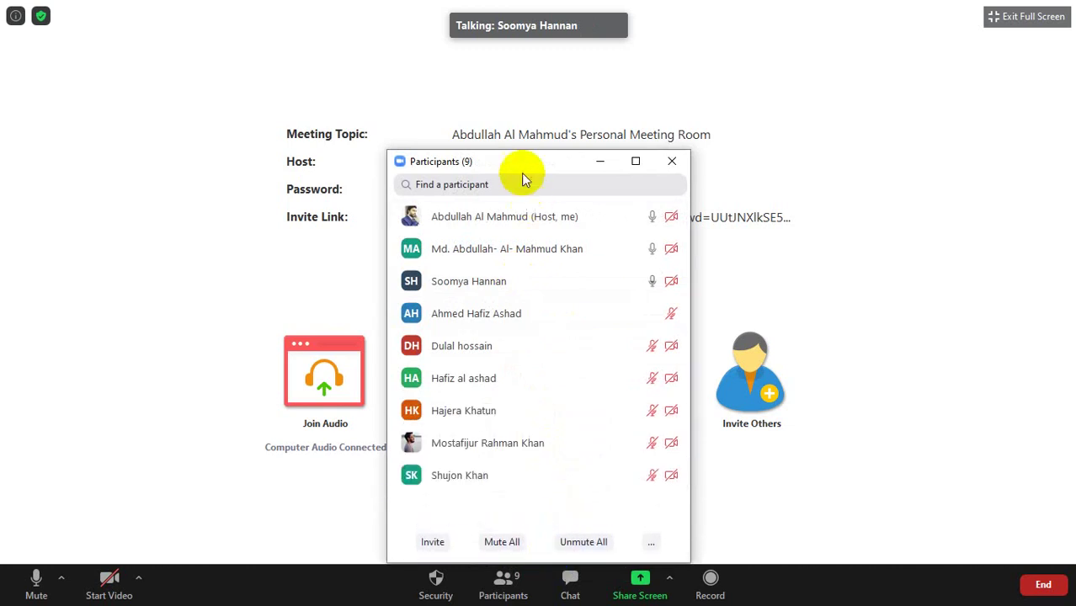
drag(525, 161, 878, 66)
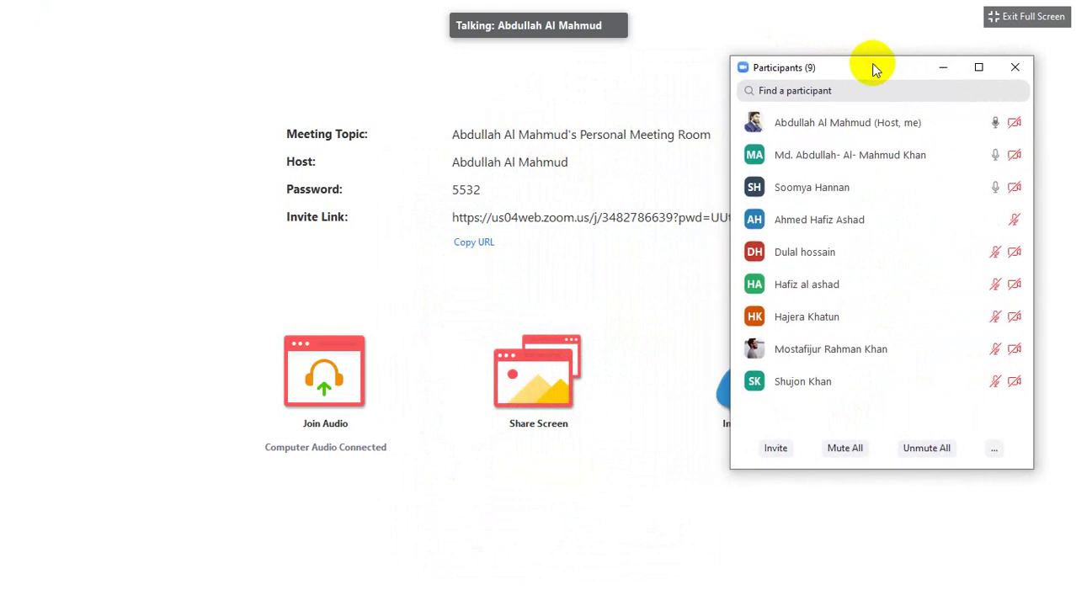
mouse_move(775, 148)
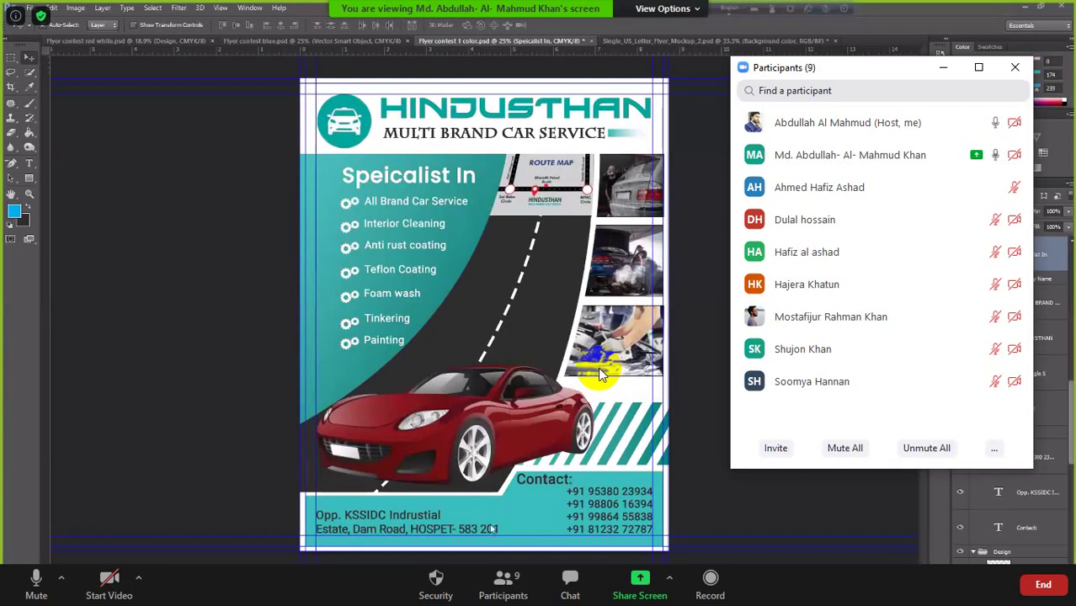
Watch the participant's shared Photoshop screen with the teal HINDUSTHAN flyer, Participants panel still open.
mouse_move(895, 313)
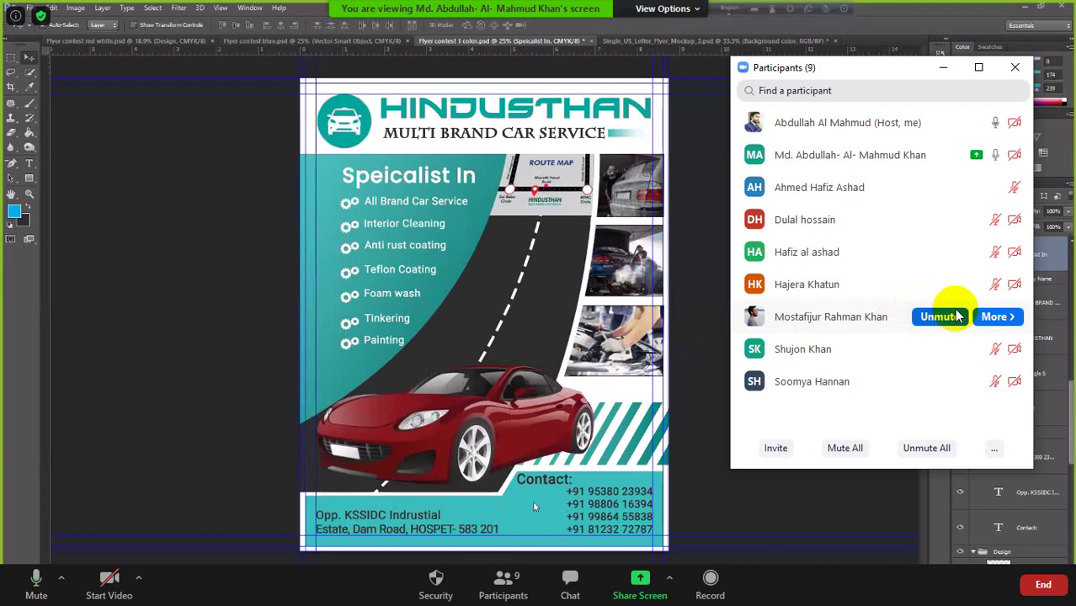
mouse_move(901, 226)
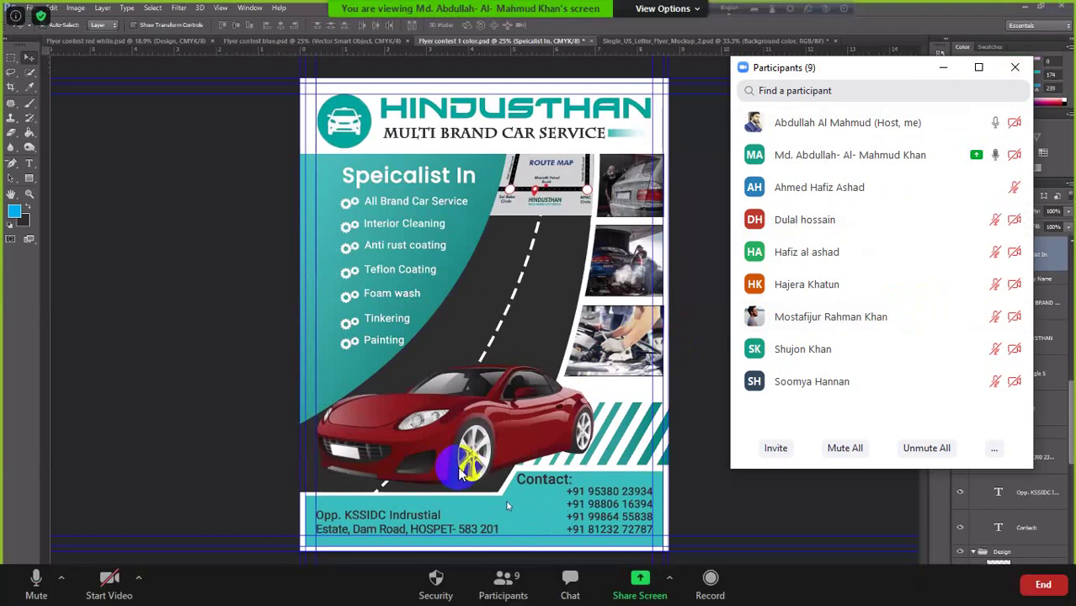